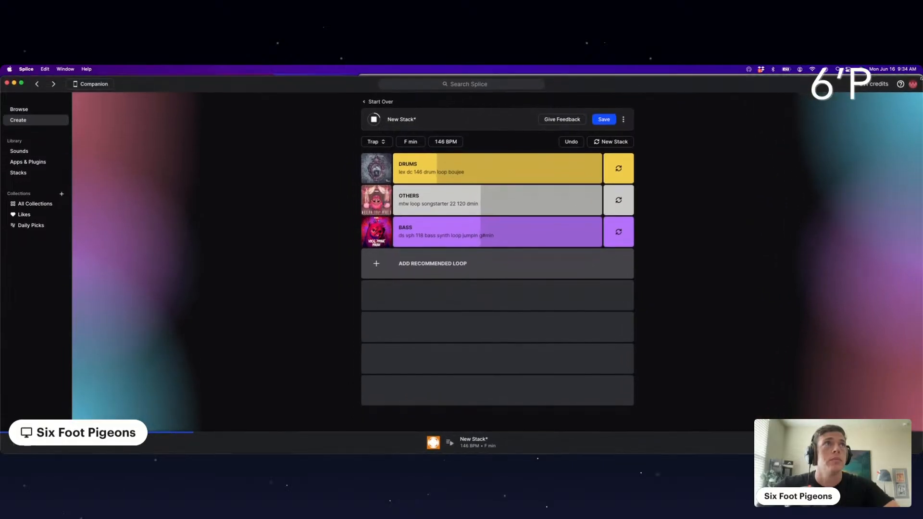
# Mute the Bass and Drums loops to hear the Others loop on its own.
pyautogui.moveTo(504, 205)
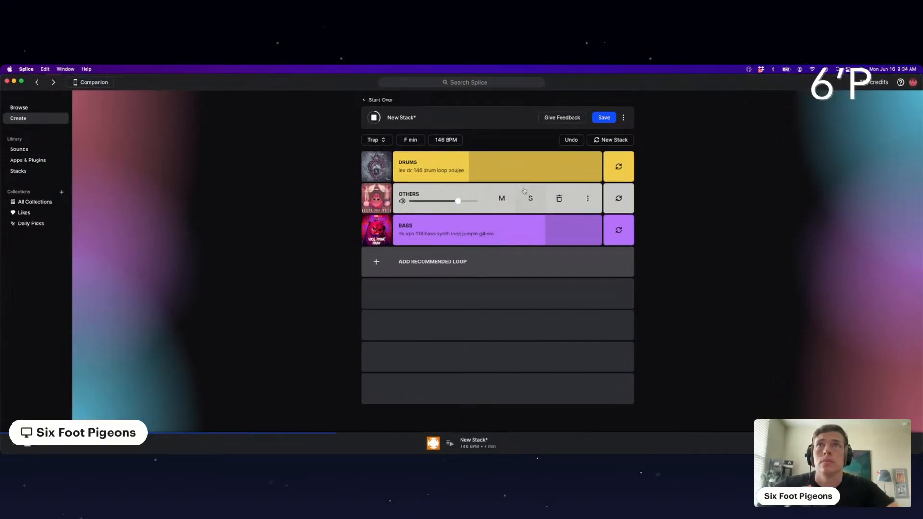
pyautogui.click(498, 233)
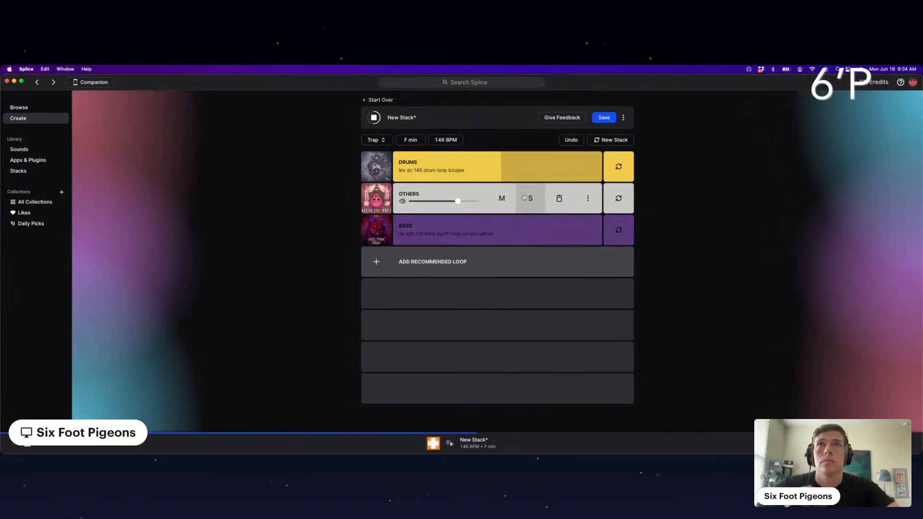
pyautogui.click(497, 166)
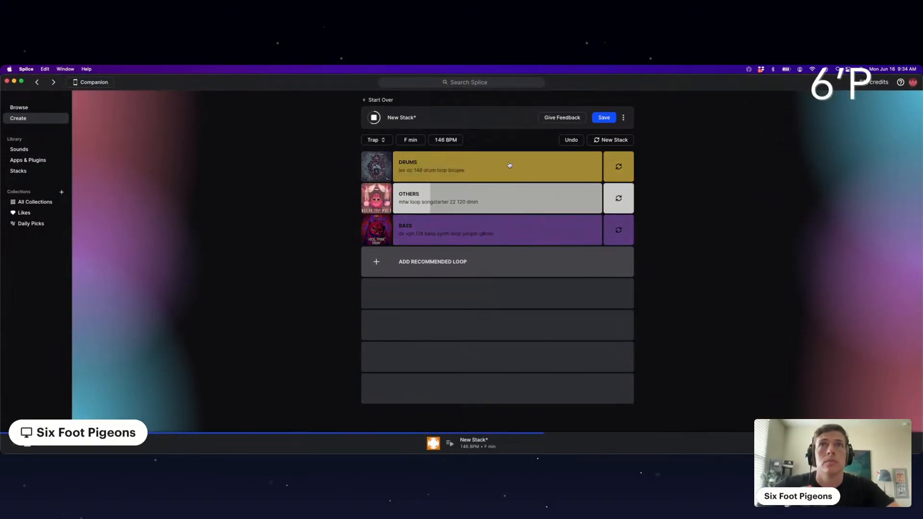
# Regenerate the whole Trap stack three times to get a new set of drums, others and bass loops.
pyautogui.click(611, 140)
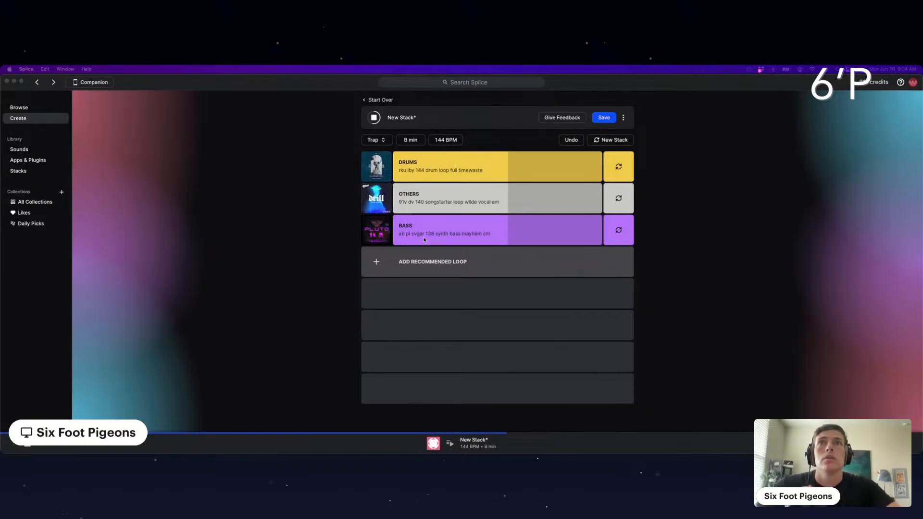
pyautogui.click(614, 140)
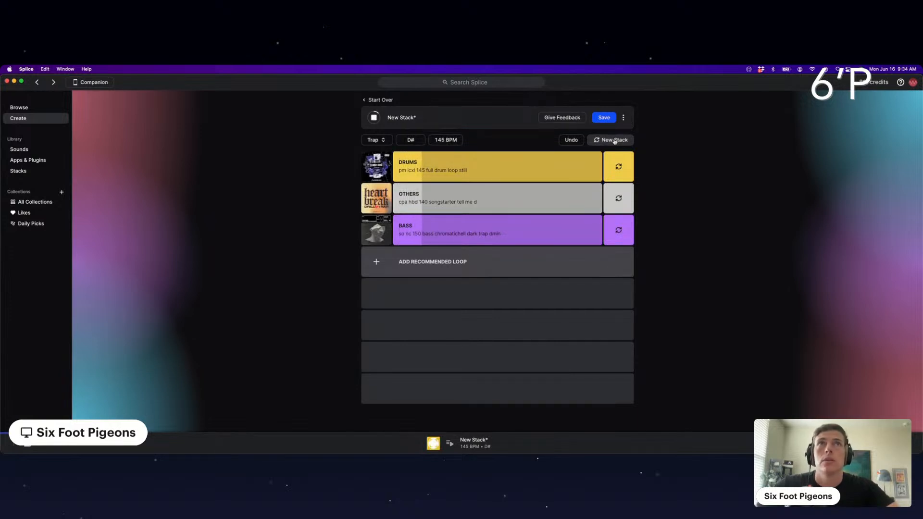
pyautogui.click(612, 141)
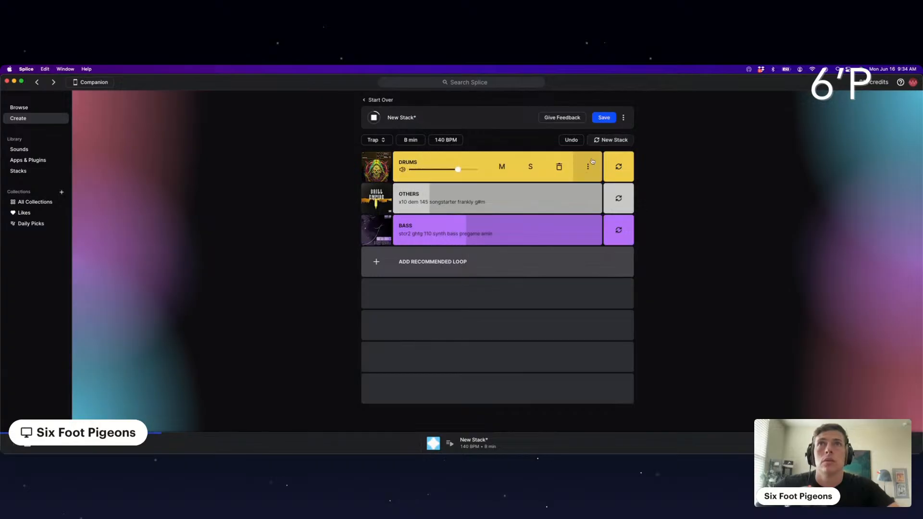
# Mute the Others and Bass loops to hear the drums alone, and unmute the Others loop again.
pyautogui.click(500, 201)
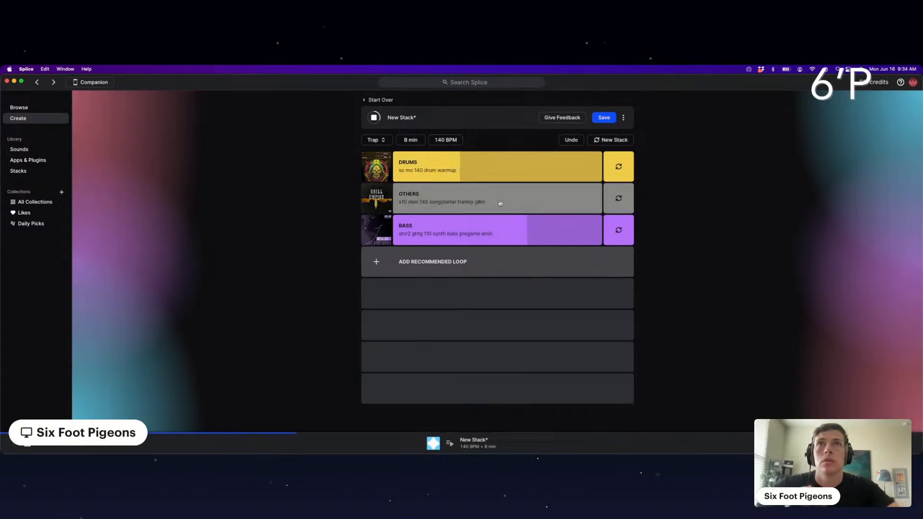
pyautogui.click(502, 236)
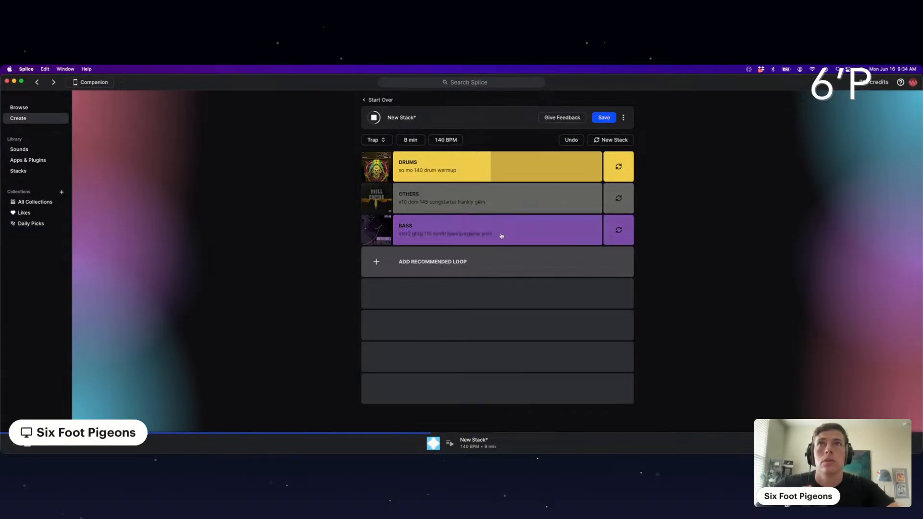
pyautogui.click(501, 198)
# Add two recommended Keys loops to the stack and mute the Others loop.
pyautogui.moveTo(500, 262)
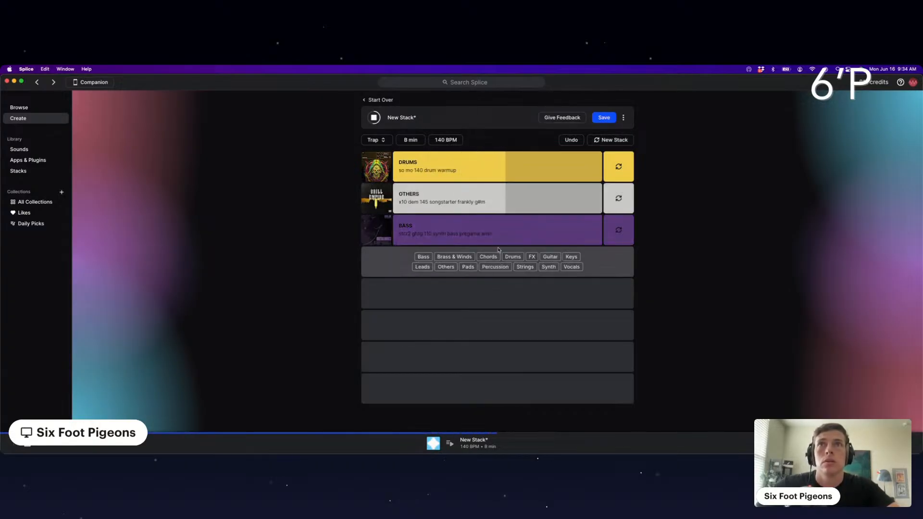
pyautogui.click(572, 256)
pyautogui.moveTo(514, 206)
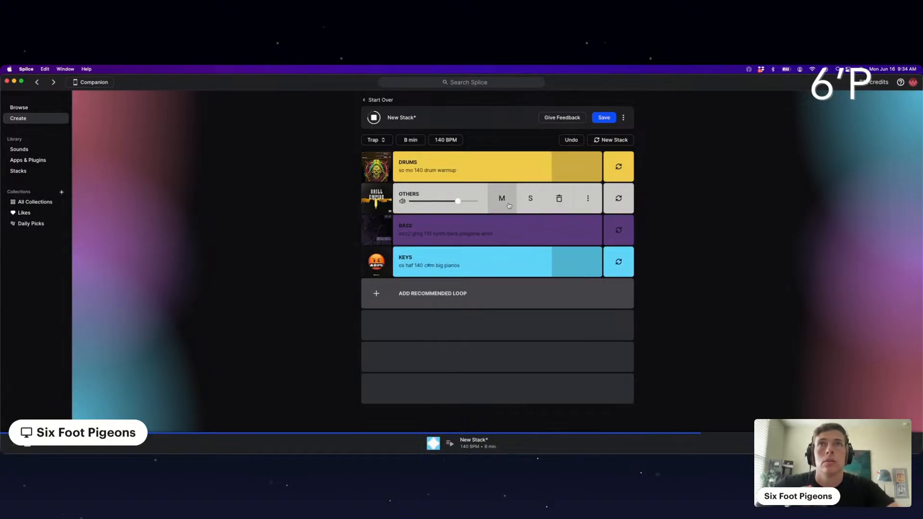
pyautogui.moveTo(496, 290)
pyautogui.click(571, 289)
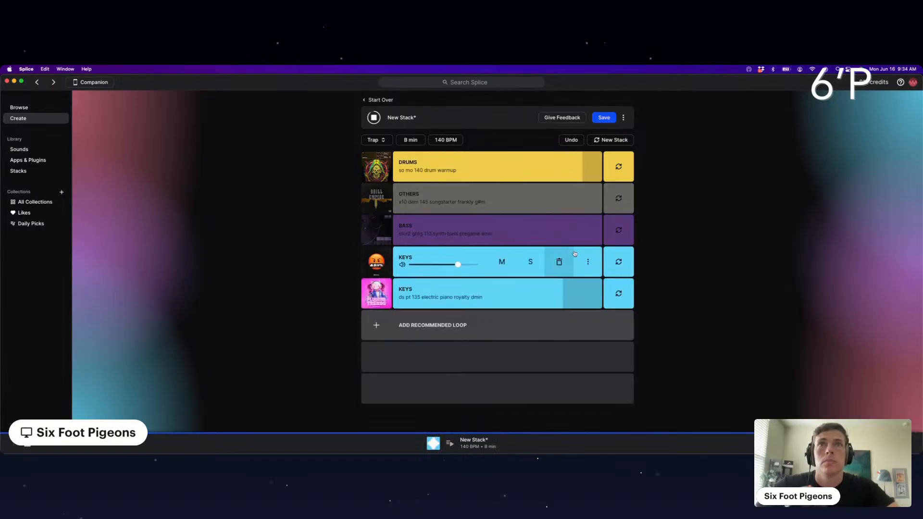
# Delete the Bass, "big pianos" Keys and Others loops, keeping only the drums and the electric piano Keys loop.
pyautogui.click(558, 230)
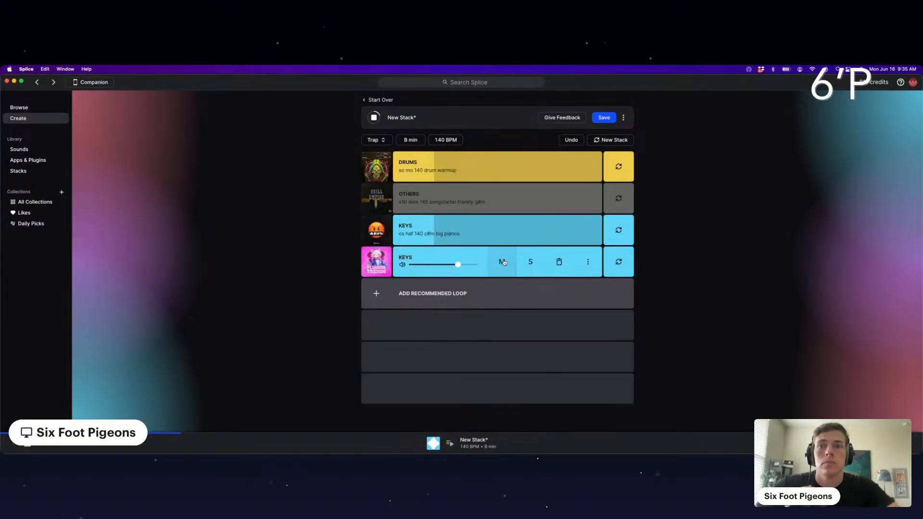
pyautogui.click(524, 266)
pyautogui.click(524, 268)
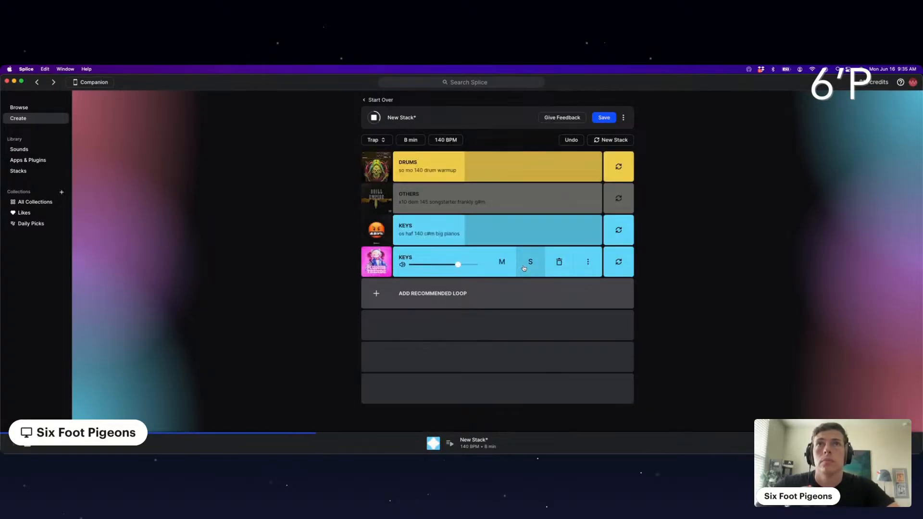
pyautogui.moveTo(517, 232)
pyautogui.click(559, 230)
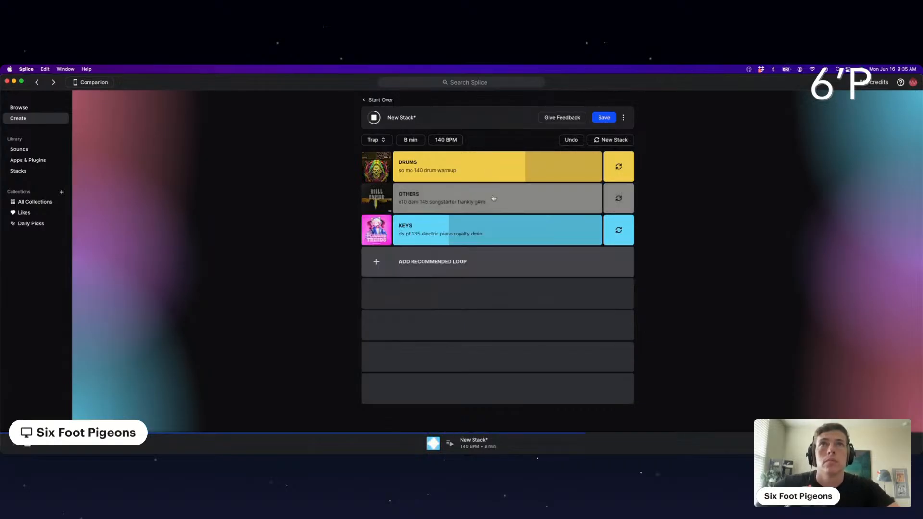
pyautogui.click(559, 199)
# Add a Percussion loop, swap it for another suggestion, and audition it soloed against the full mix.
pyautogui.moveTo(455, 227)
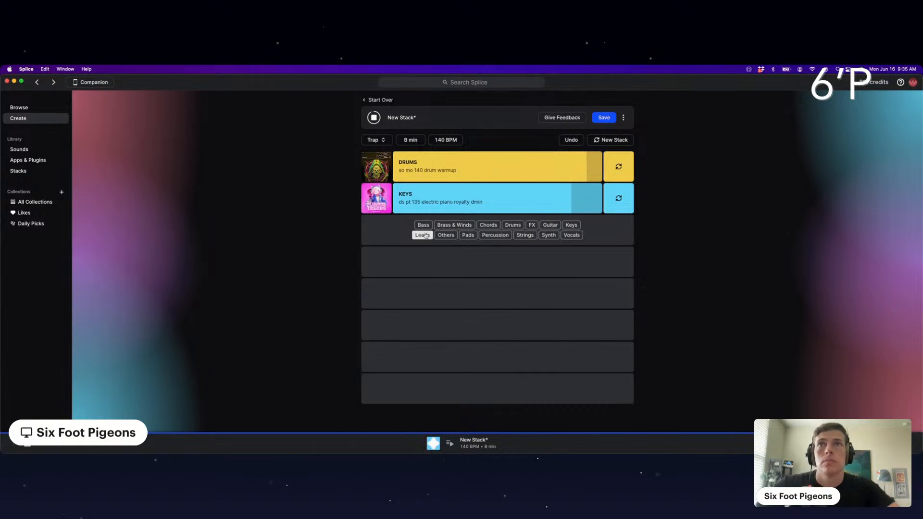
pyautogui.click(495, 235)
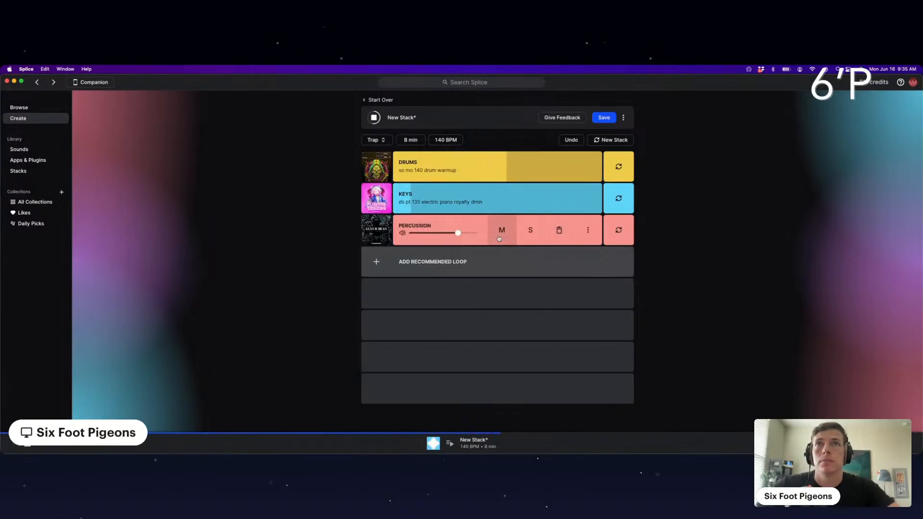
pyautogui.click(616, 231)
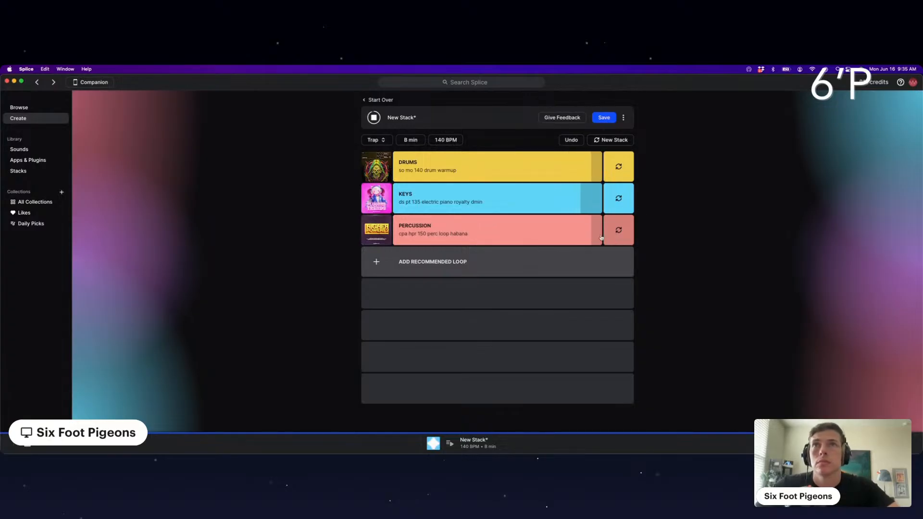
pyautogui.click(529, 230)
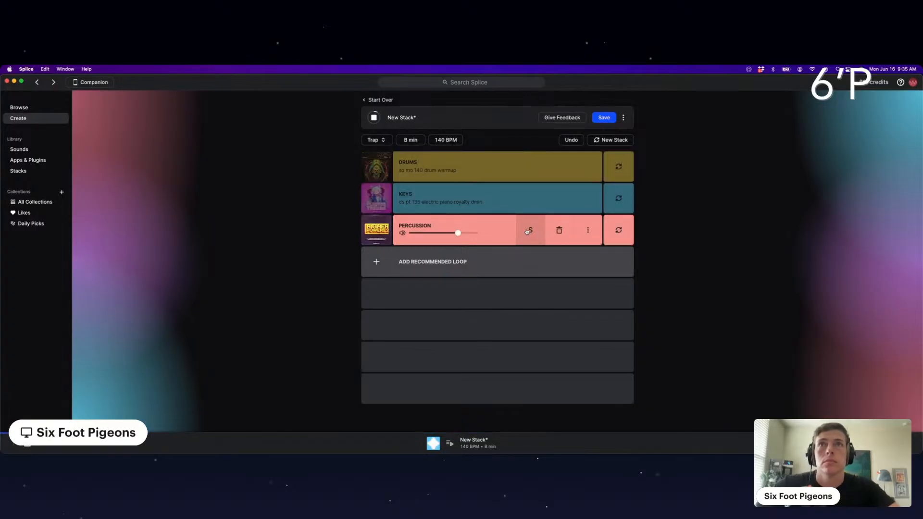
pyautogui.click(528, 231)
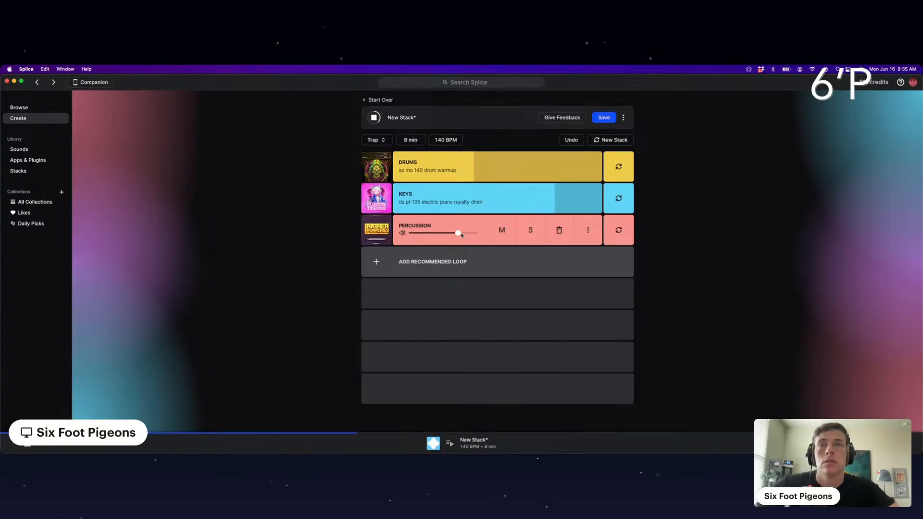
# Add a Strings loop swapped for another suggestion, and lower its volume to about half.
pyautogui.moveTo(468, 267)
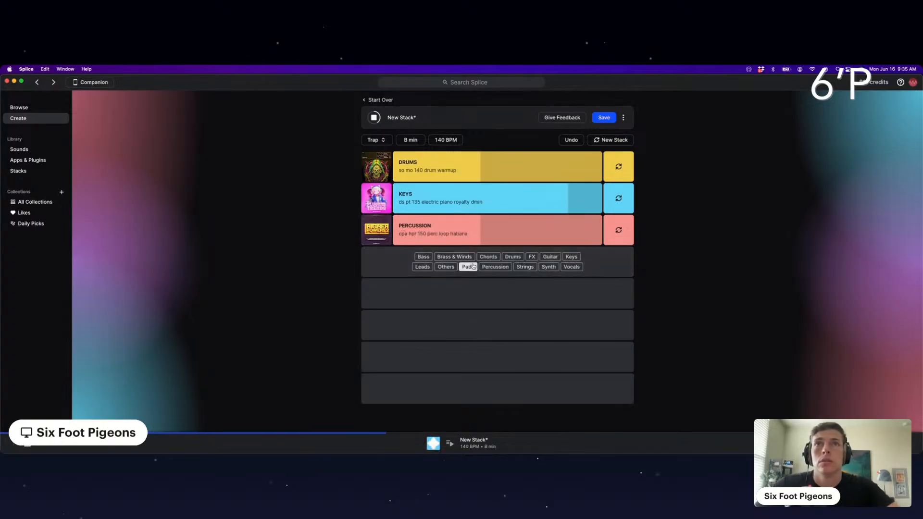
pyautogui.click(524, 267)
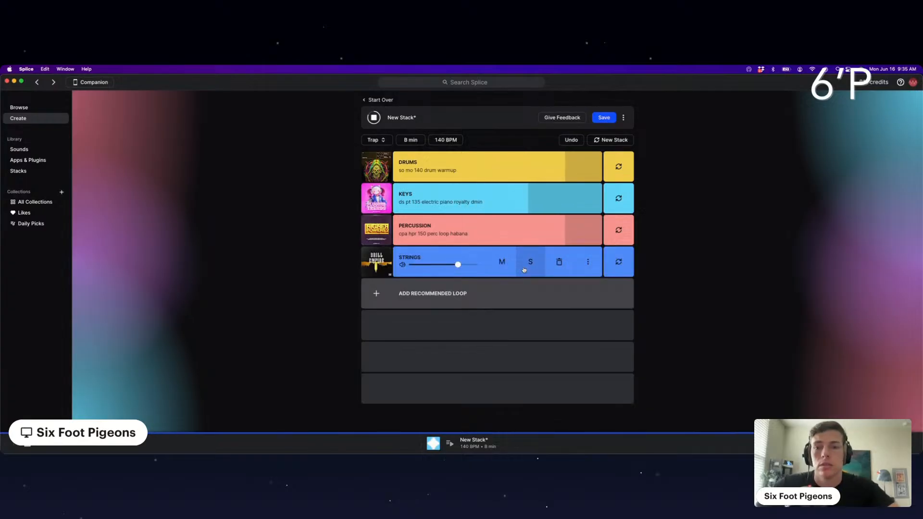
pyautogui.click(618, 262)
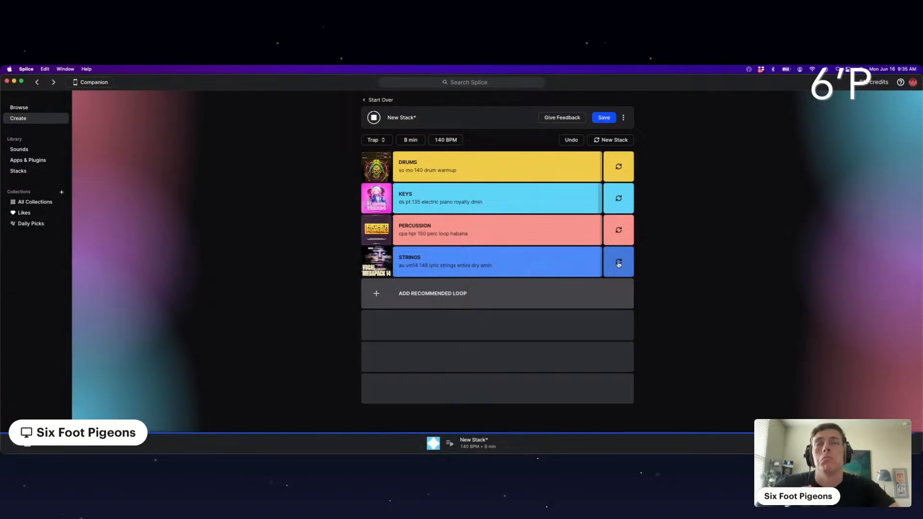
pyautogui.moveTo(473, 271)
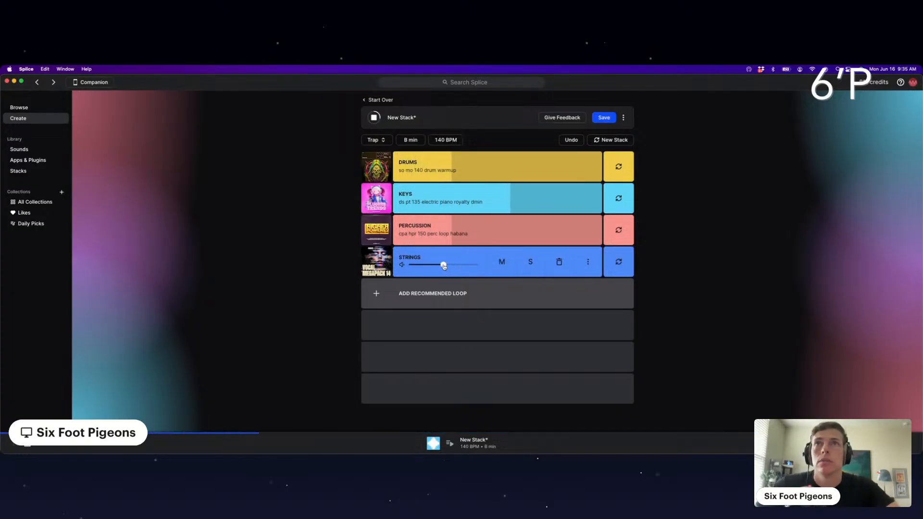
# Add a Synth loop and audition it with the Strings and Keys loops temporarily muted.
pyautogui.moveTo(435, 291)
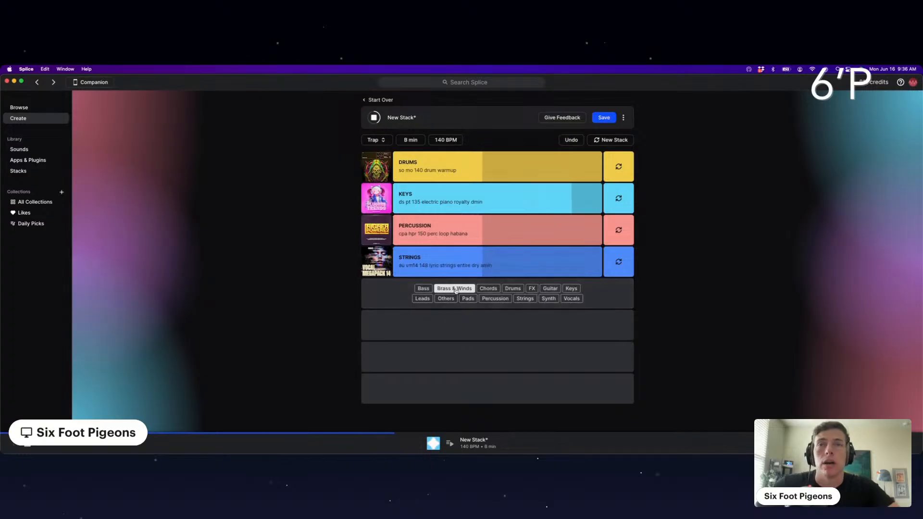
pyautogui.click(548, 299)
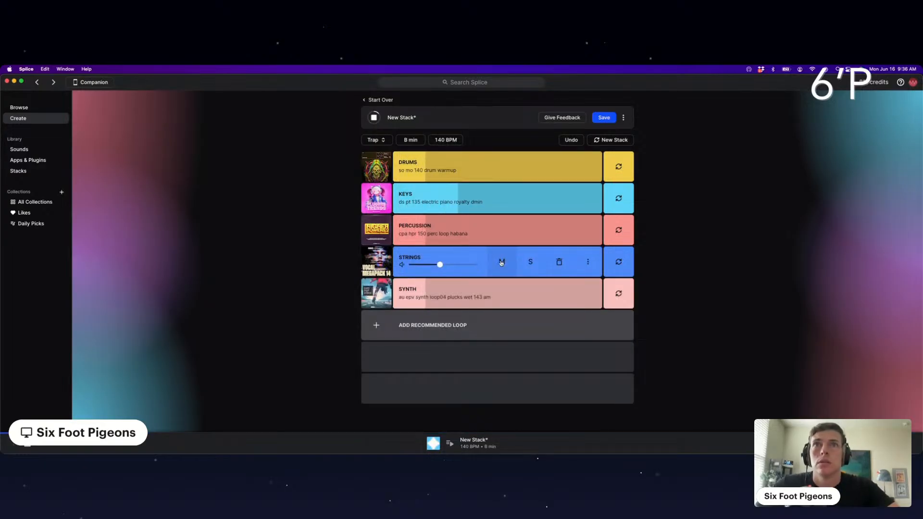
pyautogui.click(500, 262)
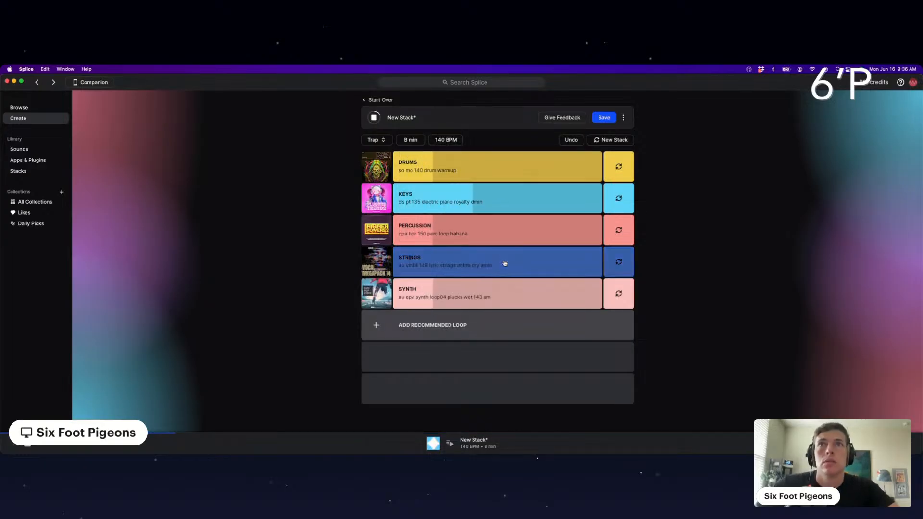
pyautogui.click(504, 199)
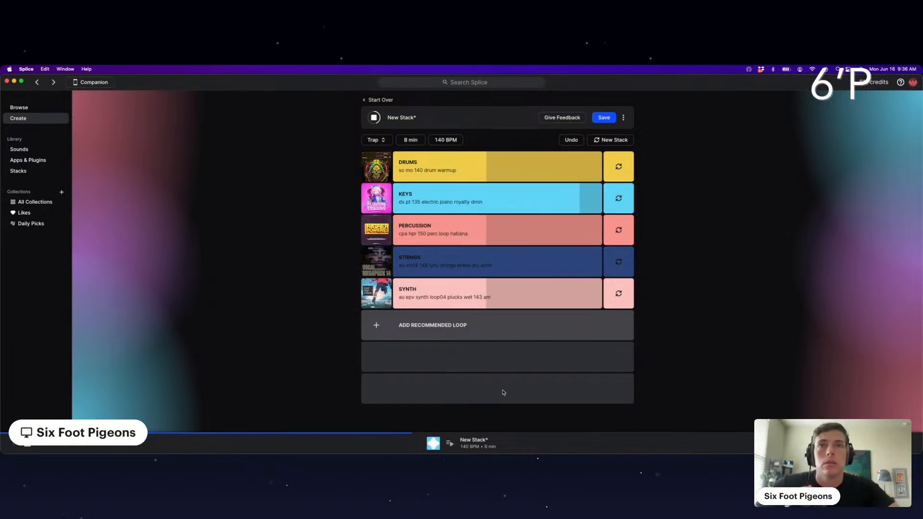
pyautogui.moveTo(522, 300)
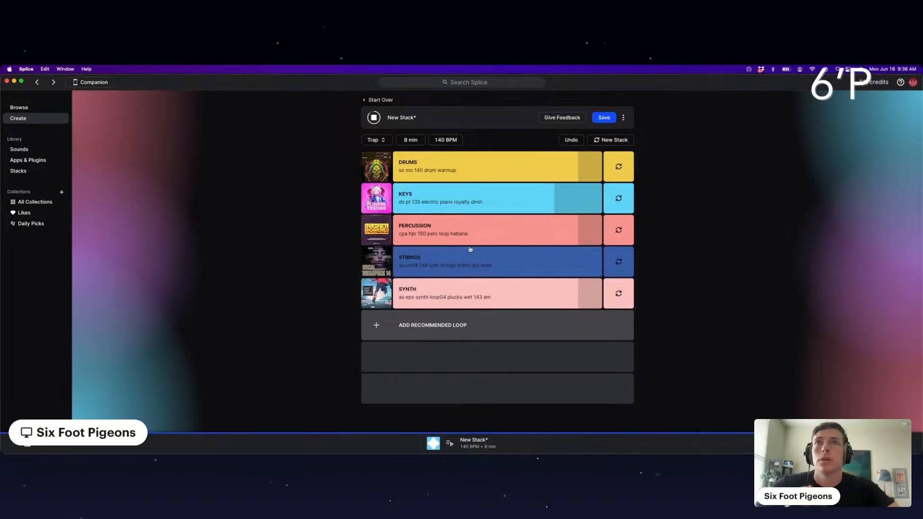
pyautogui.click(503, 198)
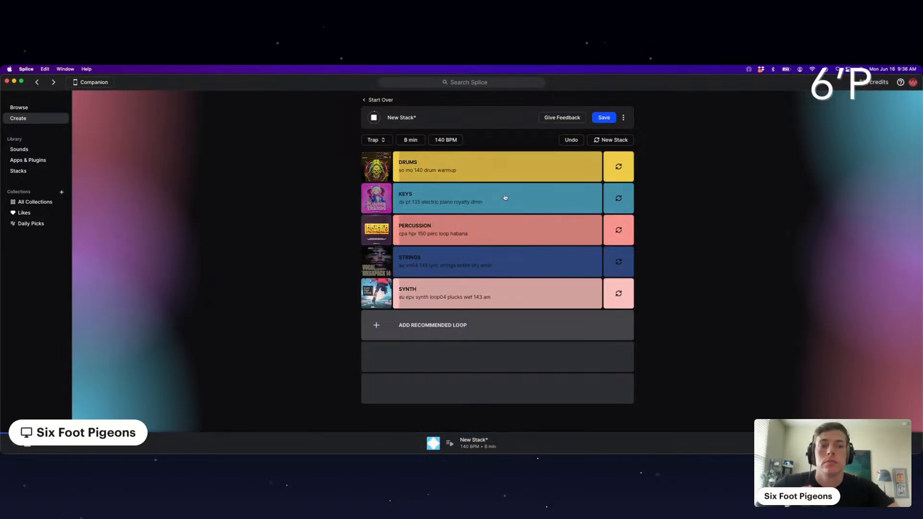
pyautogui.click(505, 198)
pyautogui.click(503, 260)
# Add a Bass loop to the stack and raise its volume to nearly full.
pyautogui.moveTo(478, 319)
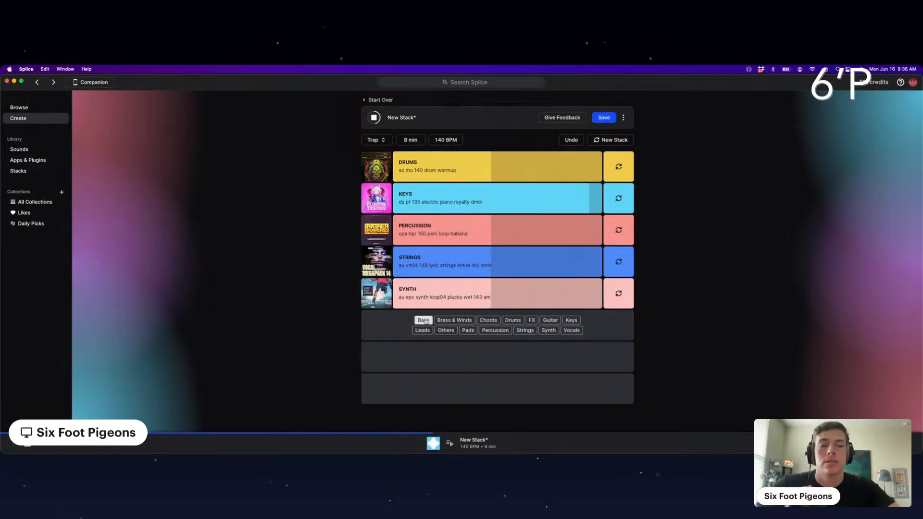
pyautogui.click(424, 320)
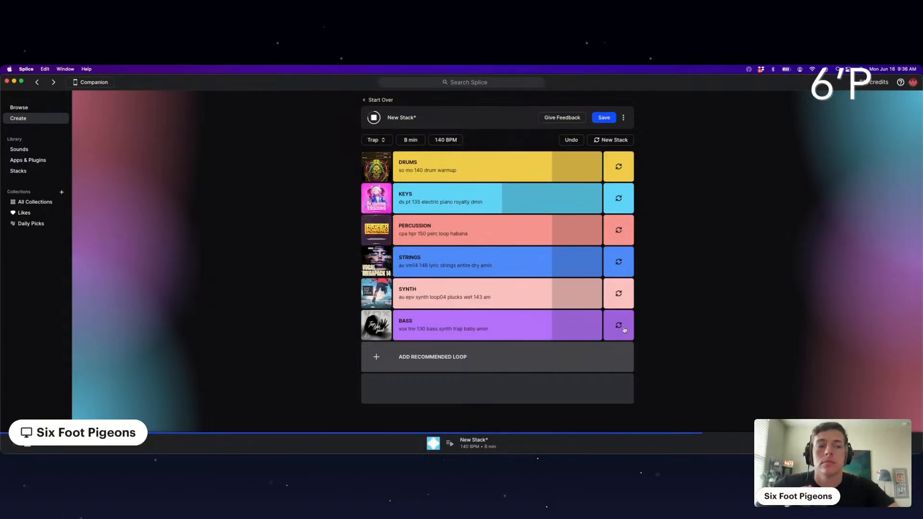
pyautogui.moveTo(457, 327)
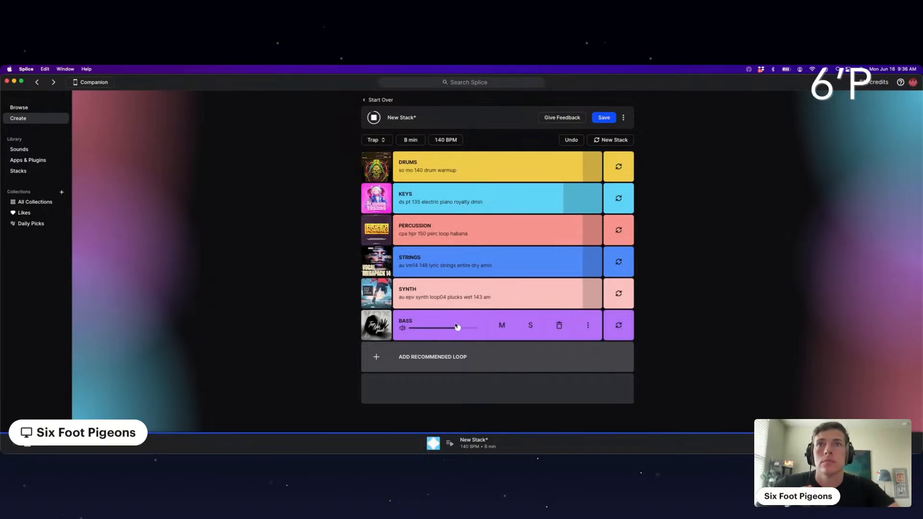
pyautogui.moveTo(457, 327); pyautogui.dragTo(470, 328)
# Compare the Bass loop soloed and in the full mix, and lower its volume slightly.
pyautogui.click(530, 327)
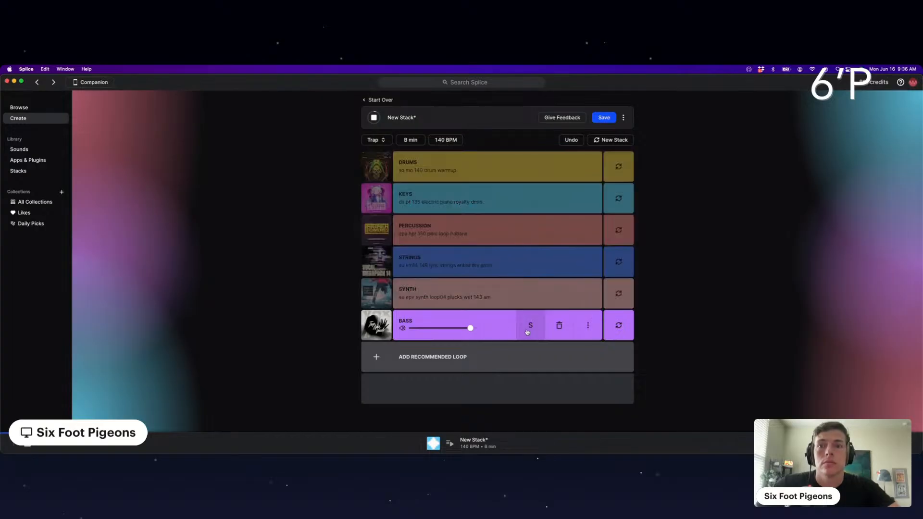
pyautogui.click(527, 331)
pyautogui.click(527, 331)
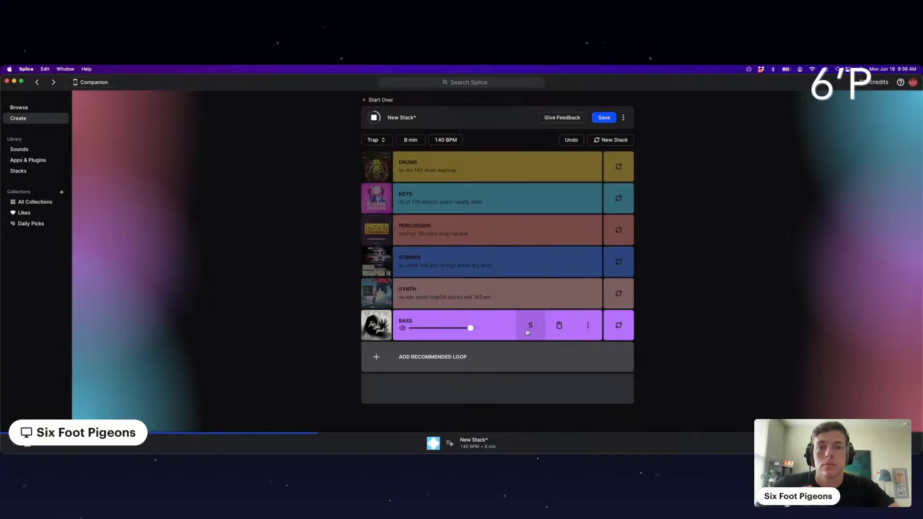
pyautogui.click(527, 331)
pyautogui.moveTo(470, 327); pyautogui.dragTo(465, 329)
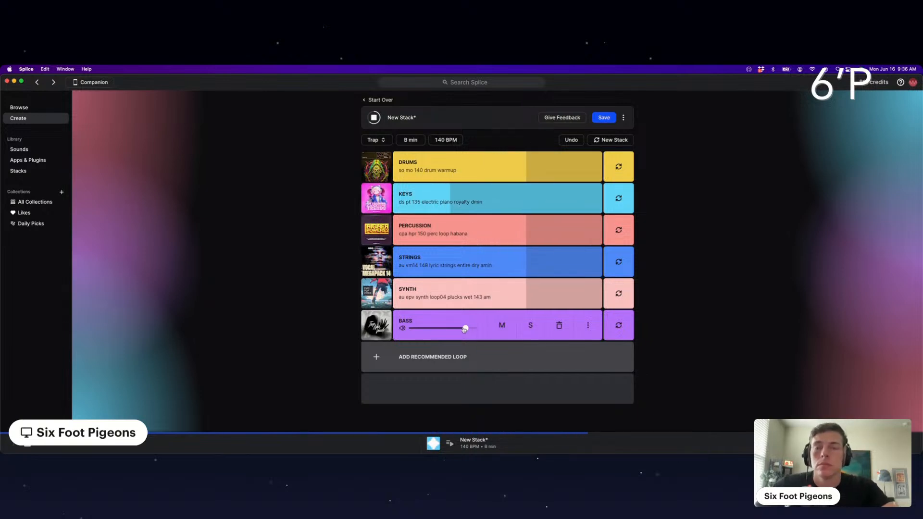
# Try a second Bass loop with the first Bass loop muted, swapping the new one for another suggestion.
pyautogui.moveTo(469, 354)
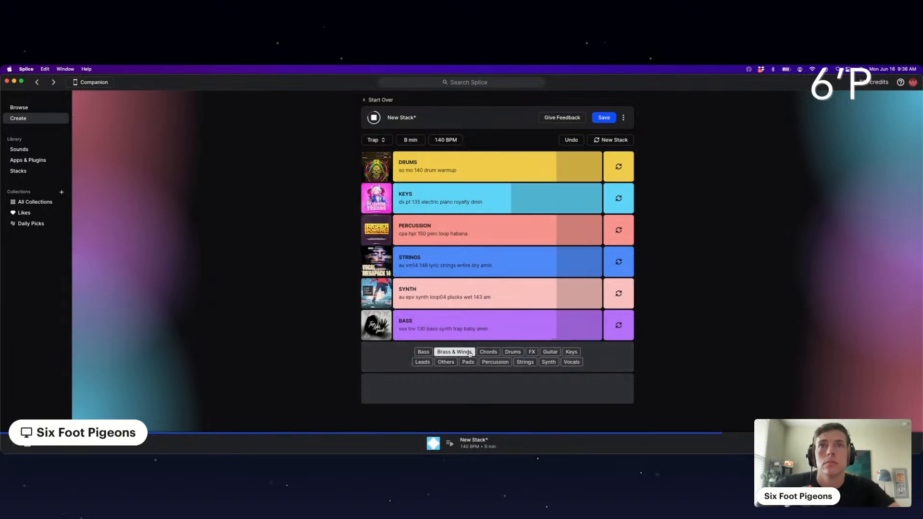
pyautogui.click(427, 355)
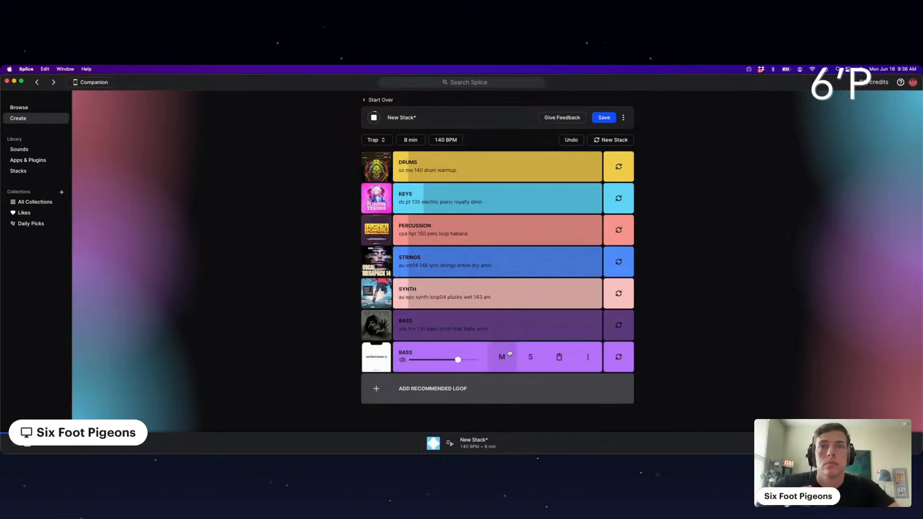
pyautogui.click(617, 356)
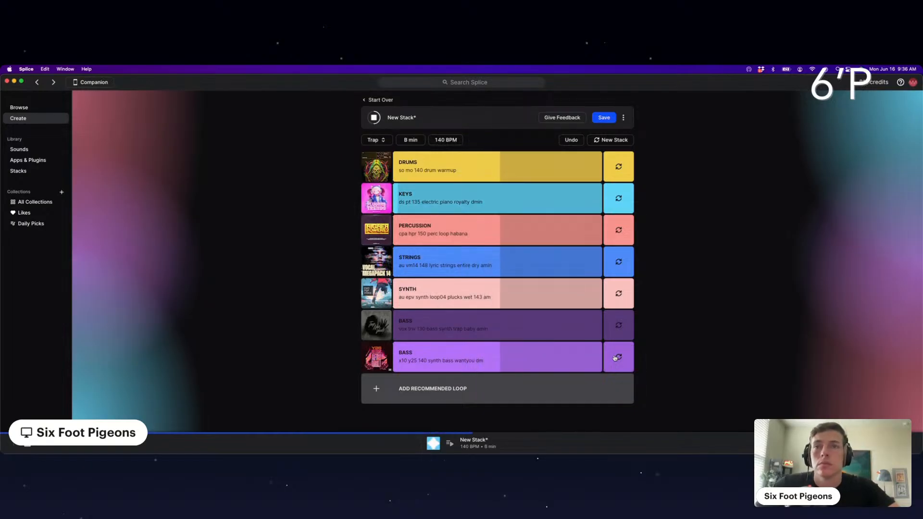
pyautogui.moveTo(589, 361)
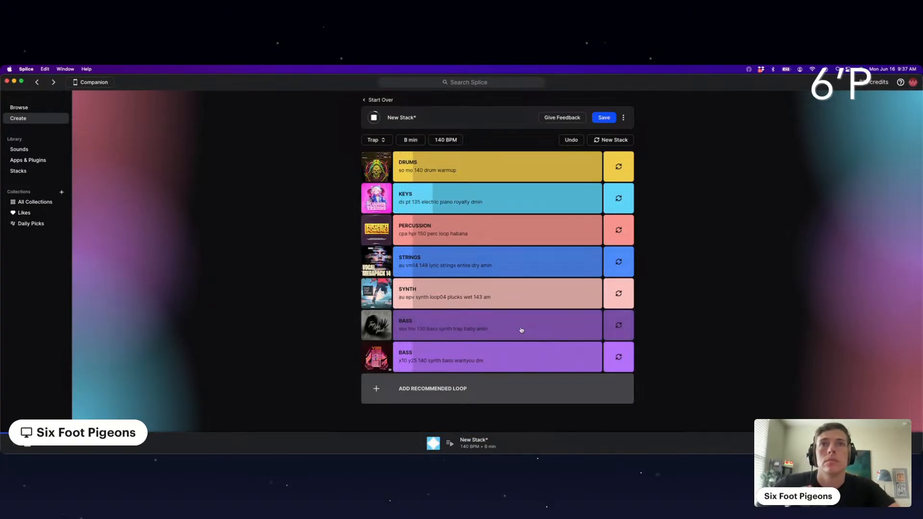
# Audition the mix with the Synth loop and the Strings loop each muted in turn.
pyautogui.click(507, 296)
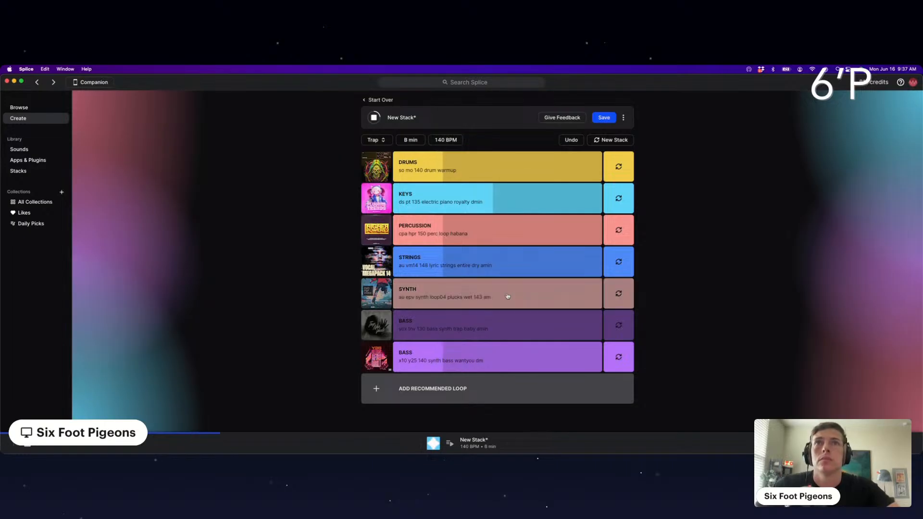
pyautogui.click(507, 296)
pyautogui.click(508, 269)
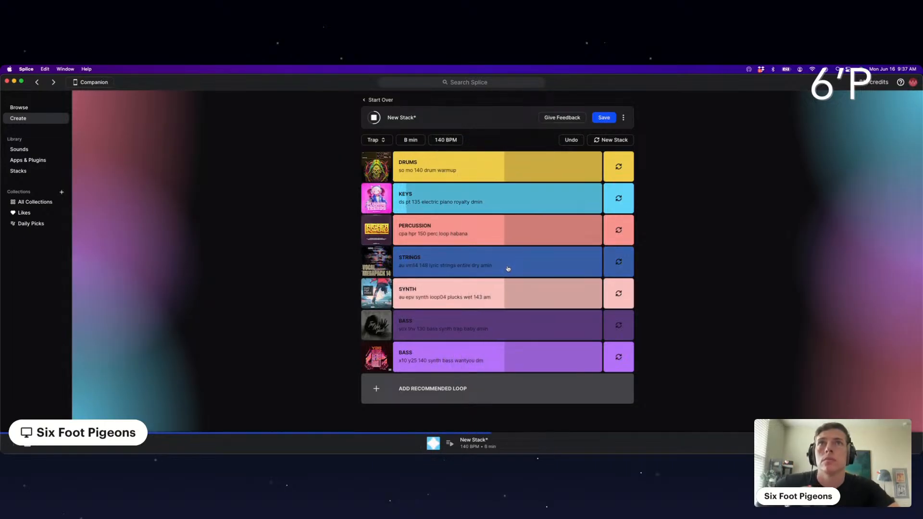
pyautogui.click(507, 268)
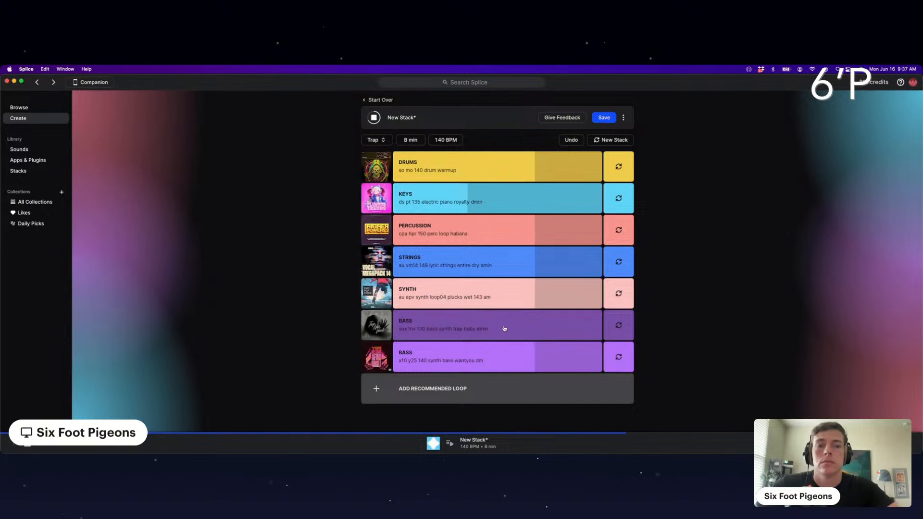
# Try an Others loop in the stack with the second Bass, Strings and Synth loops muted.
pyautogui.moveTo(486, 367)
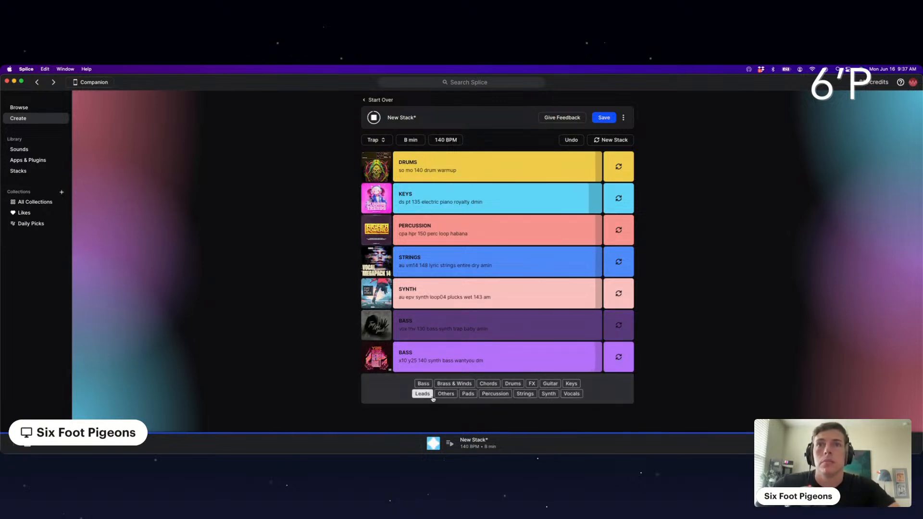
pyautogui.click(445, 393)
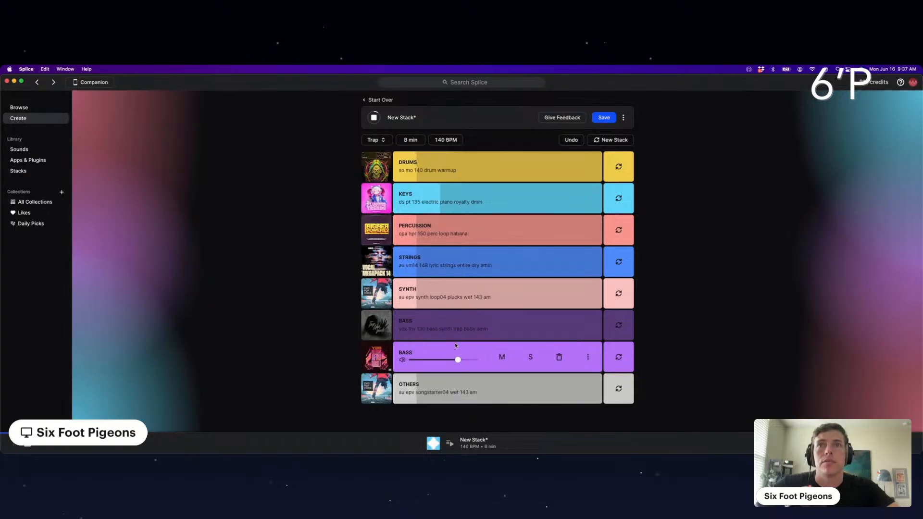
pyautogui.click(502, 357)
pyautogui.click(503, 263)
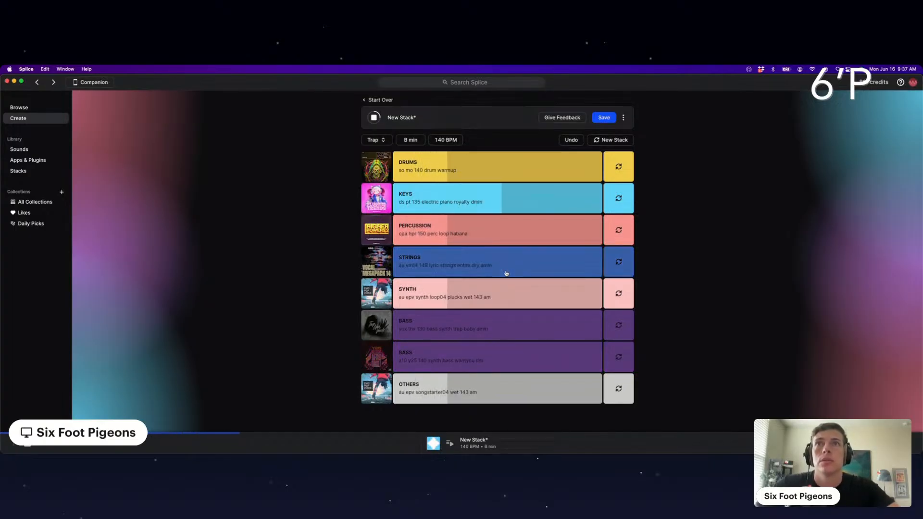
pyautogui.click(503, 291)
# Audition alternative Others loops with the Keys loop also muted, and remove the Others loop from the stack.
pyautogui.click(618, 389)
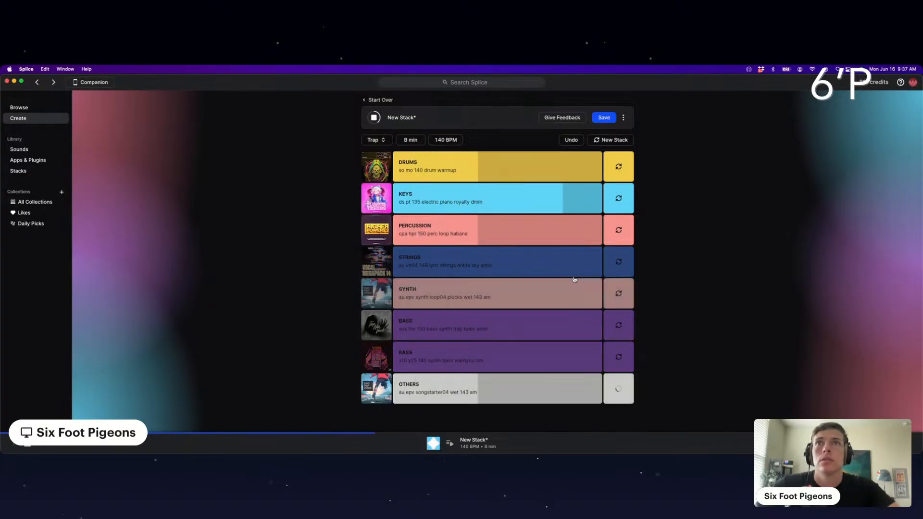
pyautogui.click(501, 198)
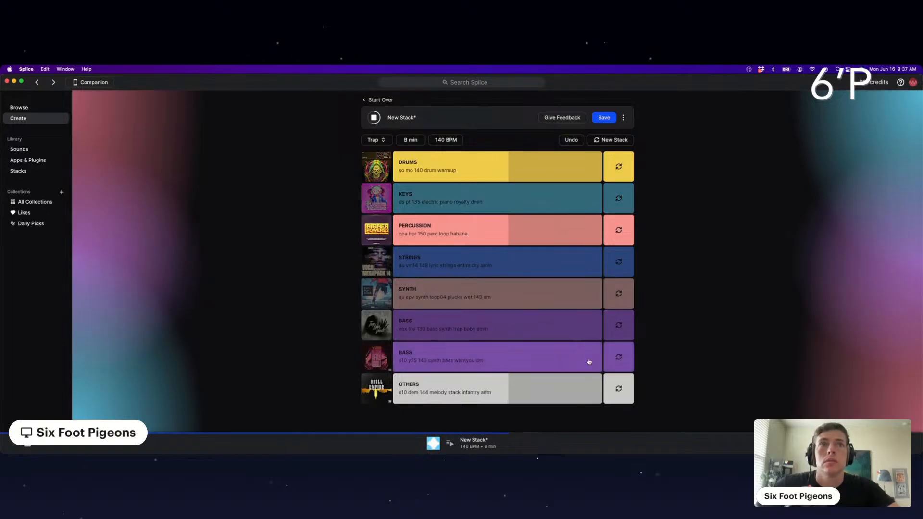
pyautogui.click(618, 388)
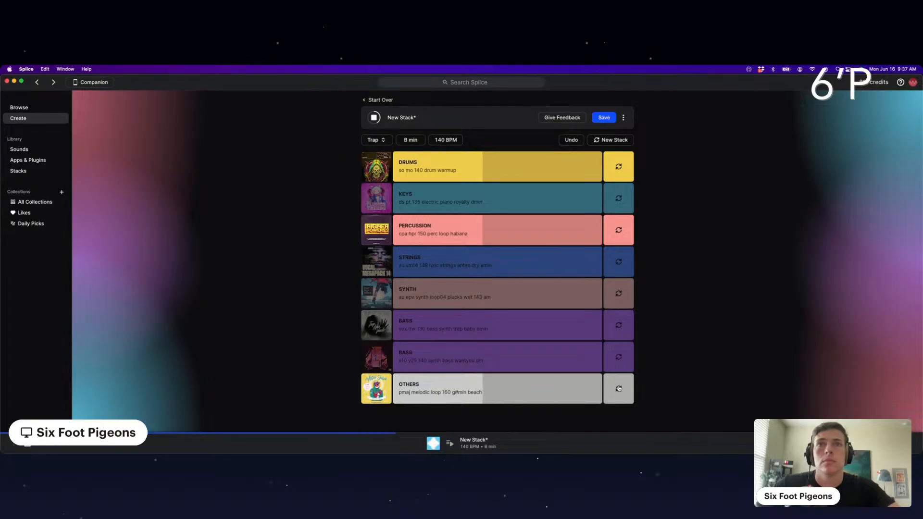
pyautogui.moveTo(596, 390)
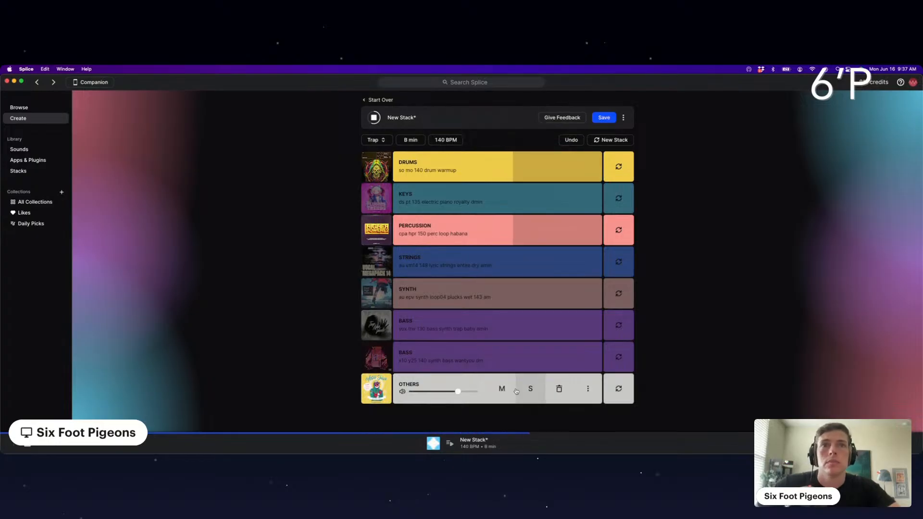
pyautogui.click(559, 390)
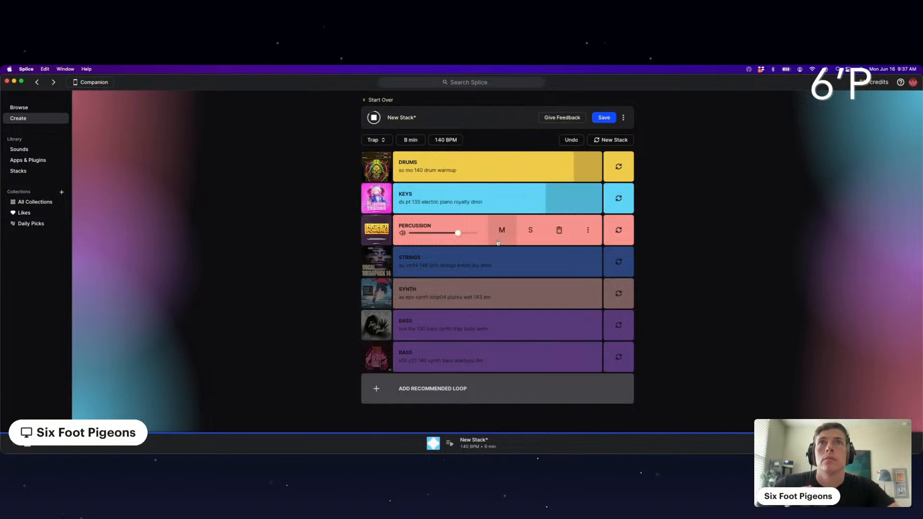
# Unmute the Keys, Strings, Synth and second Bass loops.
pyautogui.moveTo(501, 265)
pyautogui.moveTo(436, 268)
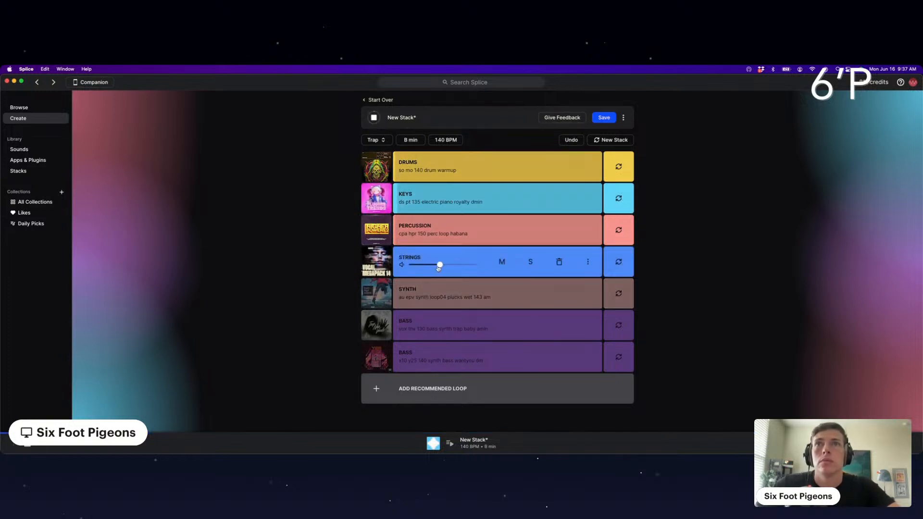
pyautogui.click(502, 293)
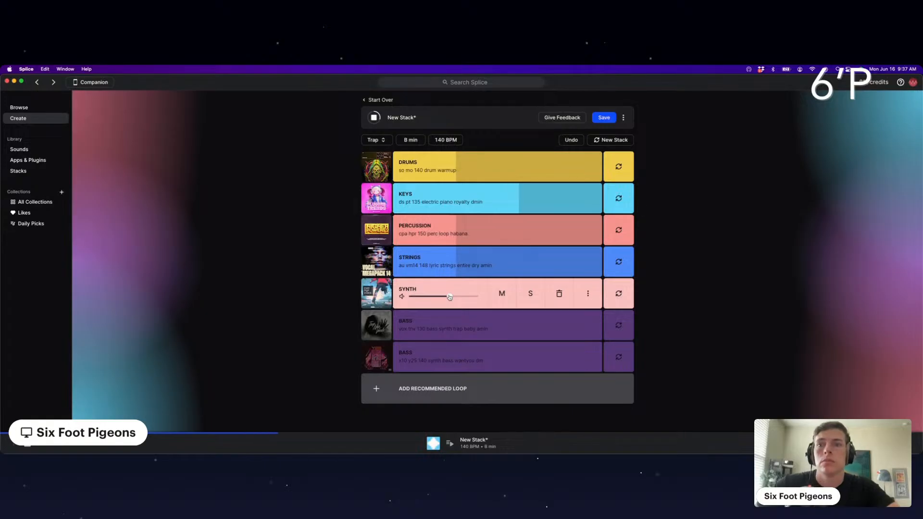
pyautogui.click(503, 358)
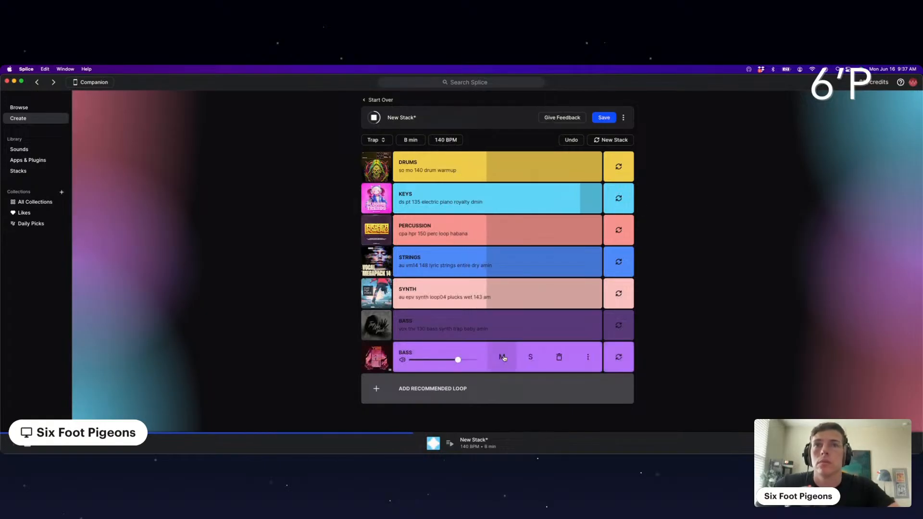
# Compare the two Bass loops by switching their mutes, keep the first one unmuted and delete the second.
pyautogui.click(504, 359)
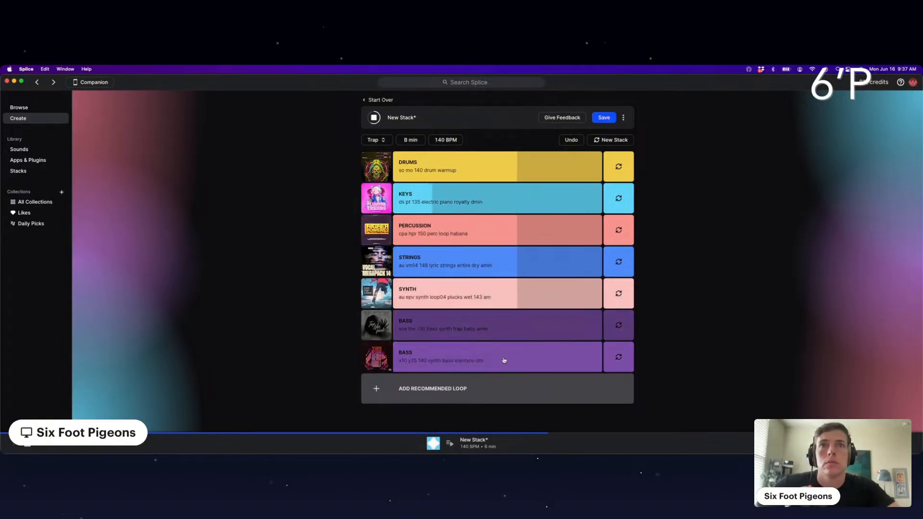
pyautogui.click(504, 320)
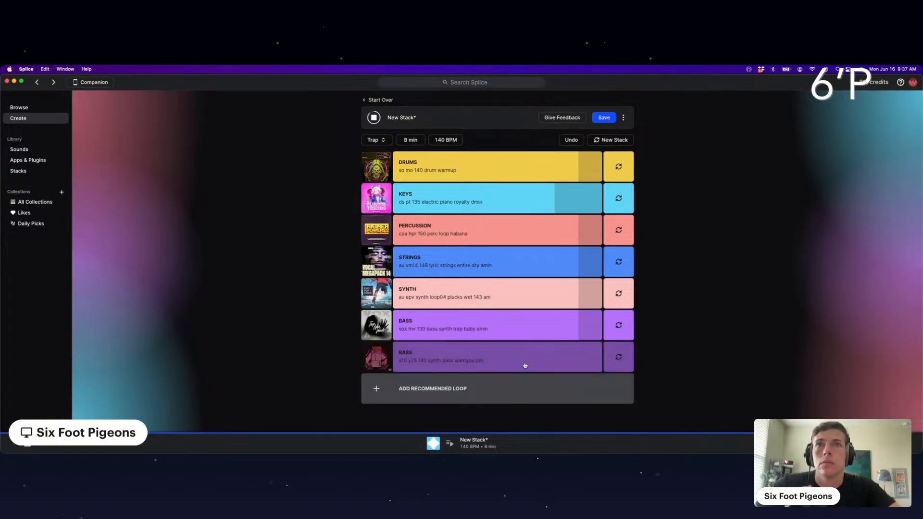
pyautogui.click(502, 359)
pyautogui.click(556, 359)
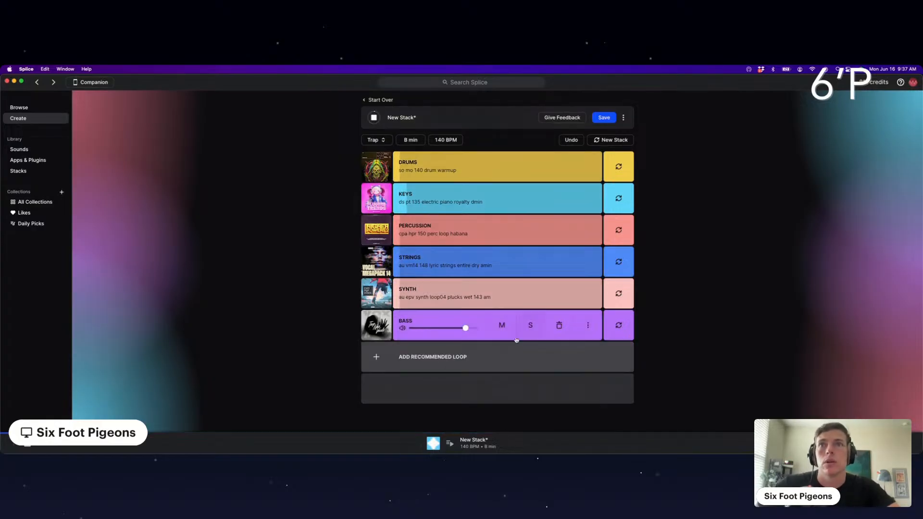
# Save the stack under the name Mania after trying a few generated name suggestions.
pyautogui.click(606, 118)
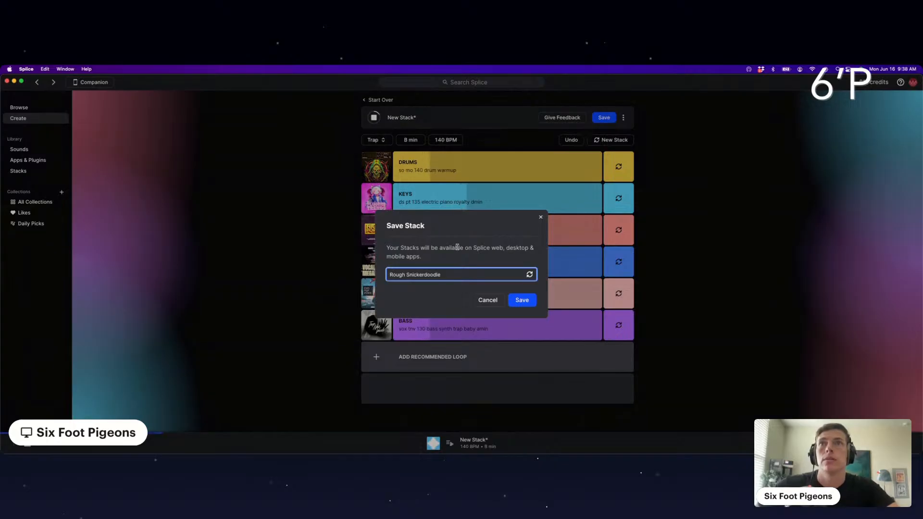
pyautogui.click(529, 275)
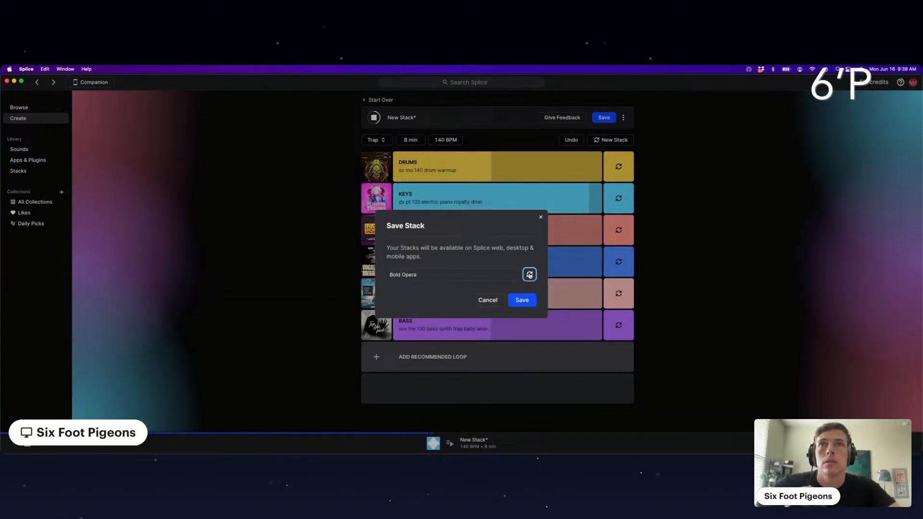
pyautogui.click(529, 275)
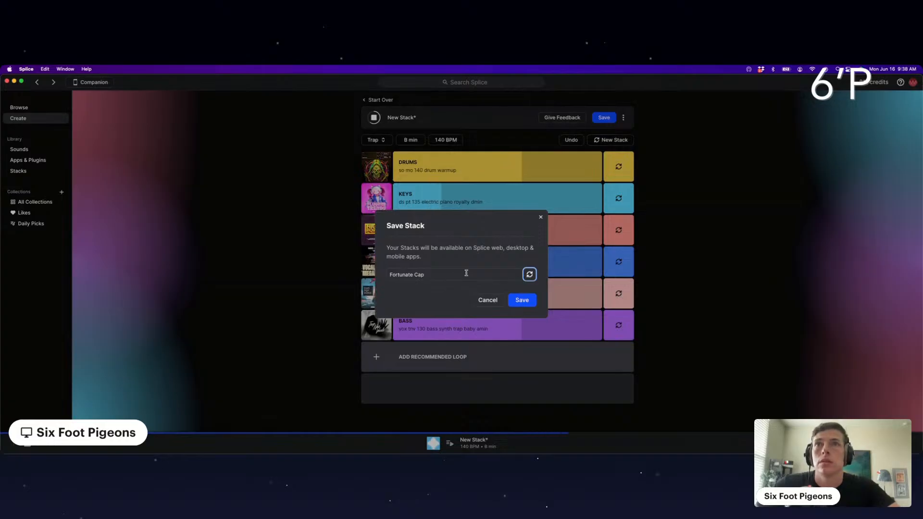
pyautogui.doubleClick(445, 274)
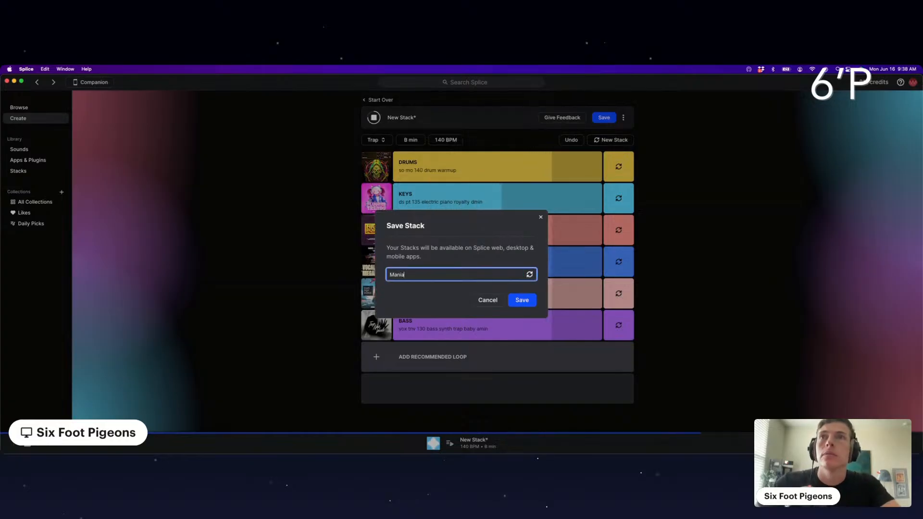
pyautogui.click(521, 300)
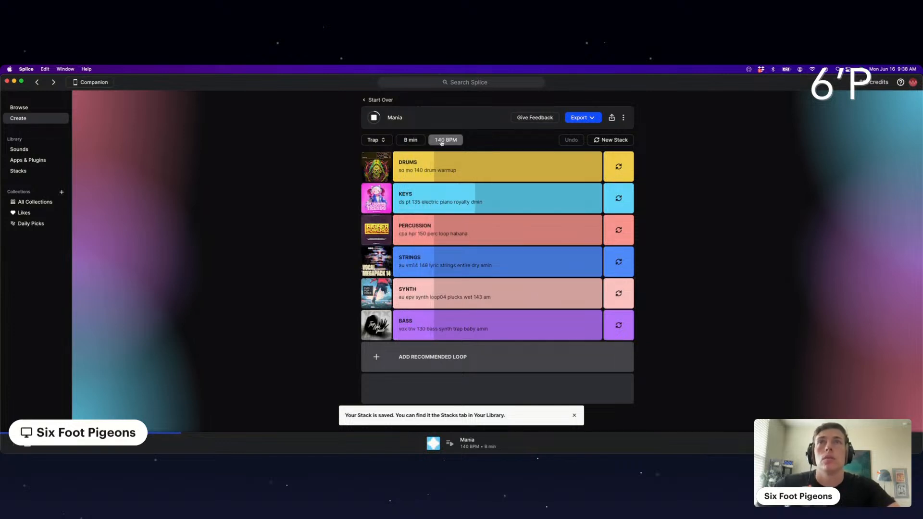
# Arrange Splice beside Logic Pro, and select the LEAD VOX MID track there with input monitoring turned on.
pyautogui.moveTo(922, 75); pyautogui.dragTo(356, 67)
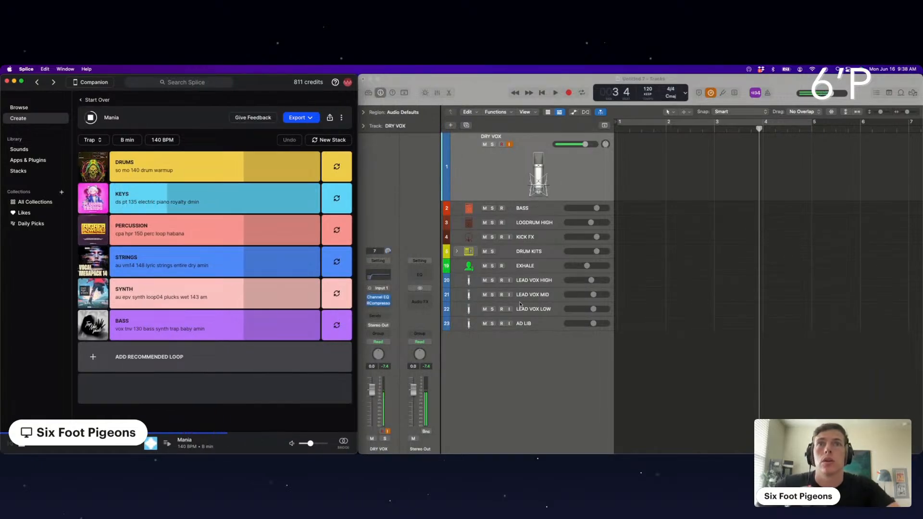
pyautogui.click(536, 291)
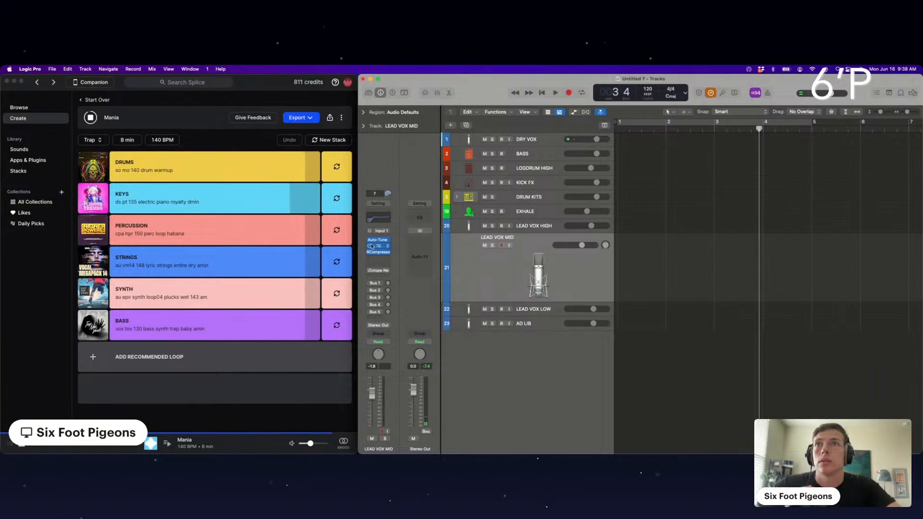
pyautogui.click(509, 245)
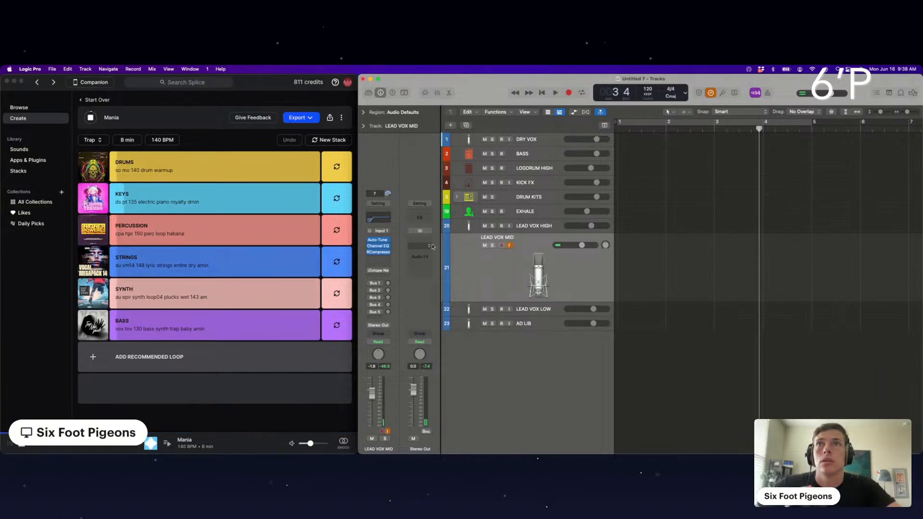
# Set the Auto-Tune on the LEAD VOX MID track to key B and scale Minor, and close the plug-in.
pyautogui.click(377, 239)
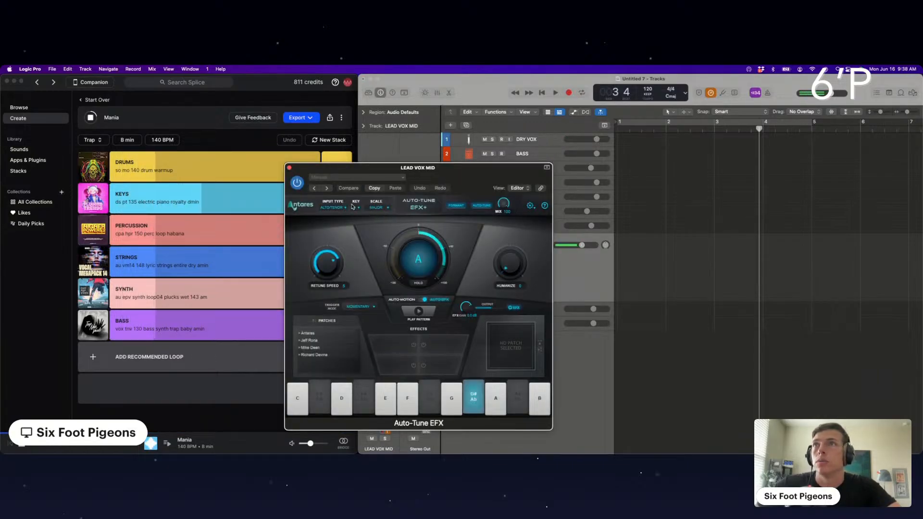
pyautogui.click(354, 207)
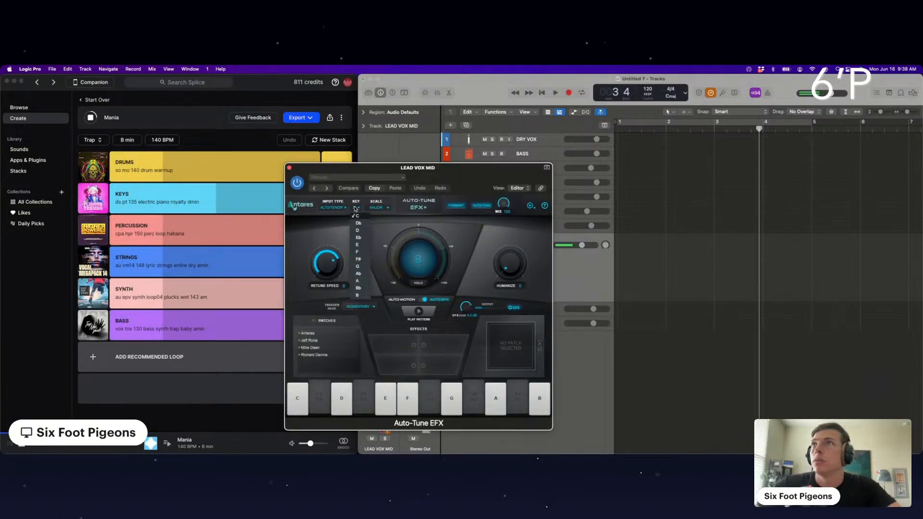
pyautogui.click(357, 295)
pyautogui.click(377, 207)
pyautogui.click(377, 223)
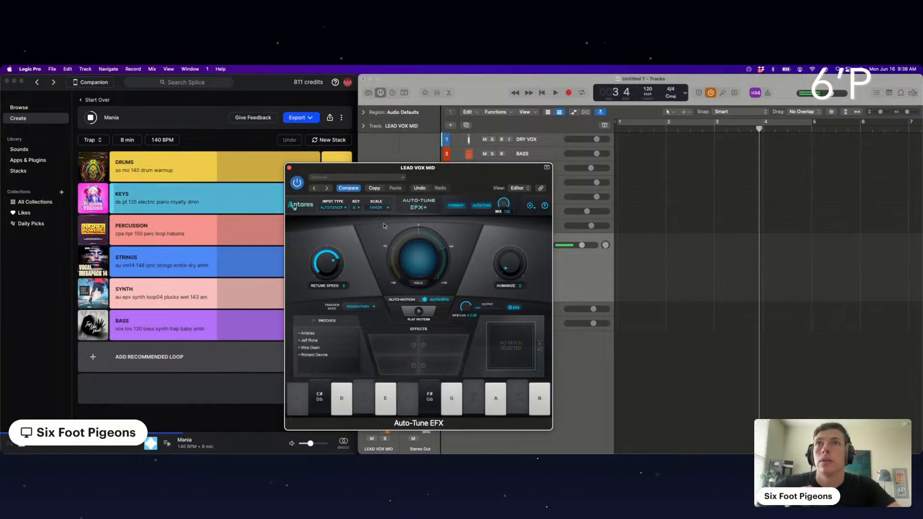
pyautogui.click(290, 168)
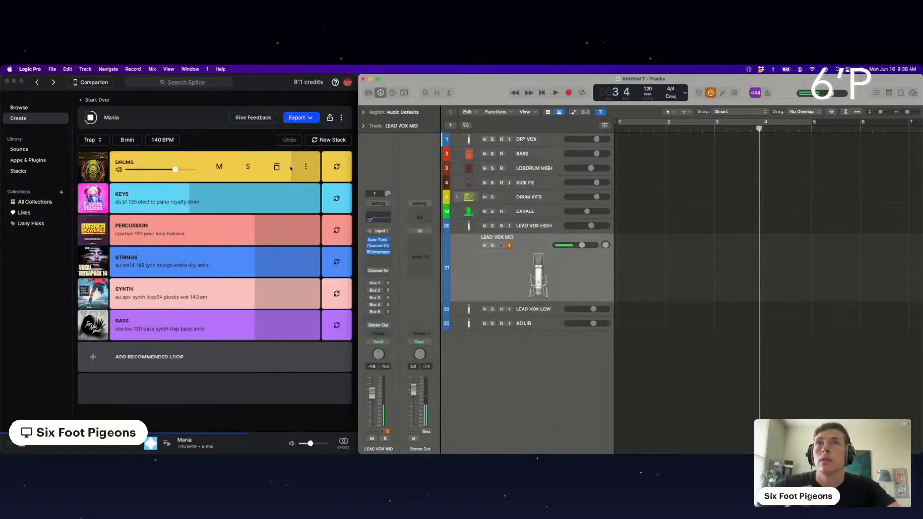
# Raise the Bus 2 send on the LEAD VOX MID track, and switch back to Splice.
pyautogui.click(374, 290)
pyautogui.moveTo(387, 290); pyautogui.dragTo(392, 247)
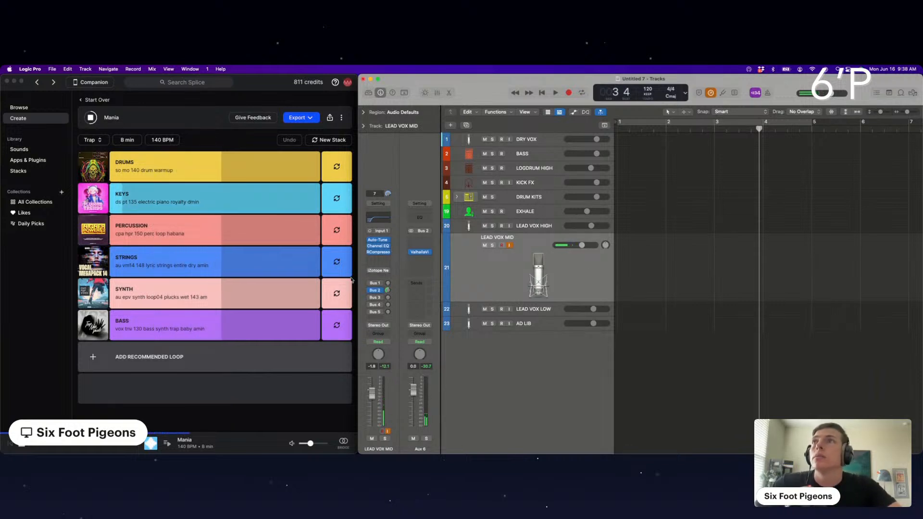
pyautogui.click(265, 87)
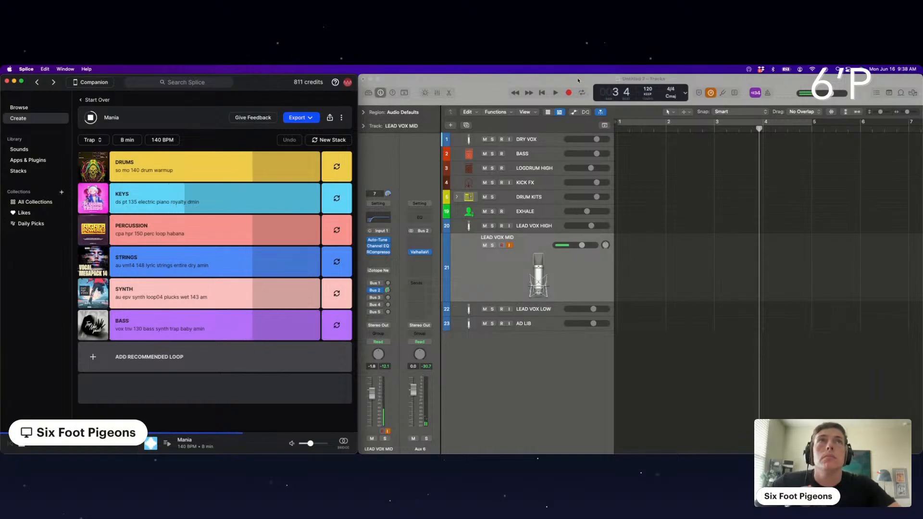
# Export the Mania stack as stems, spending 6 credits on its unowned samples.
pyautogui.click(710, 124)
pyautogui.click(710, 124)
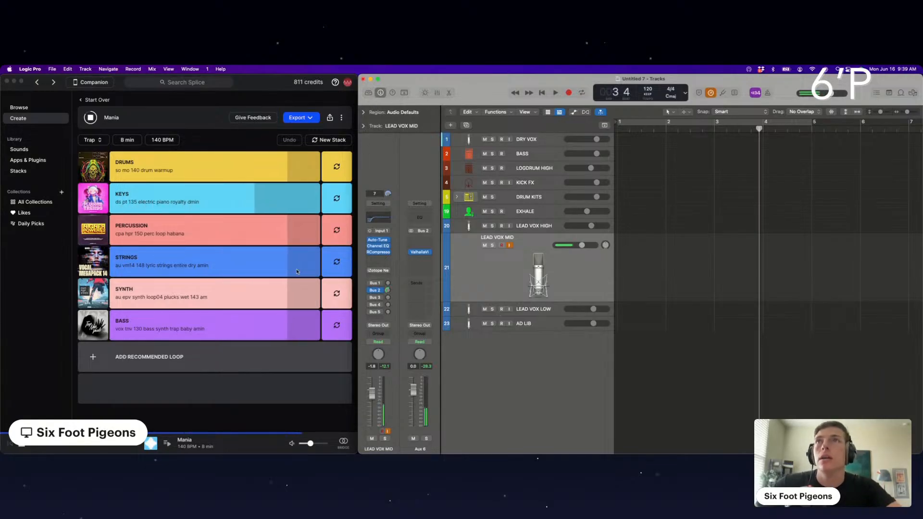
pyautogui.click(309, 118)
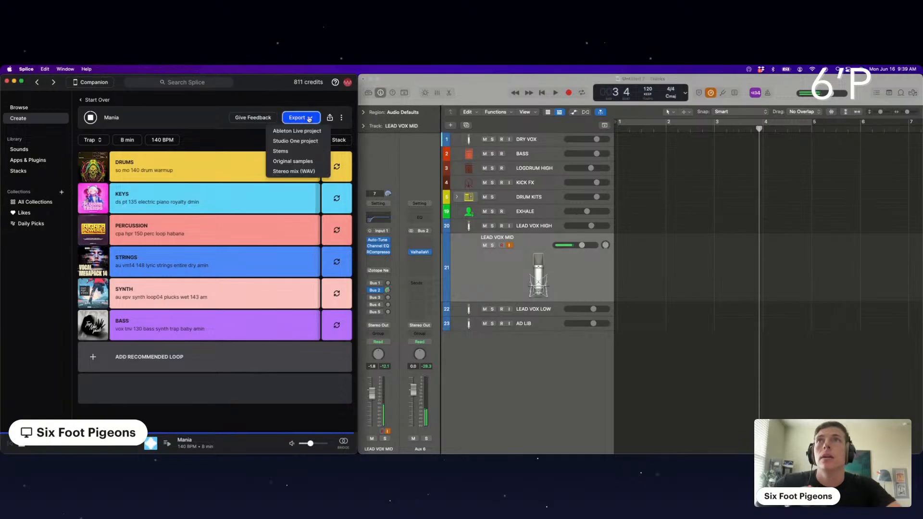
pyautogui.click(290, 151)
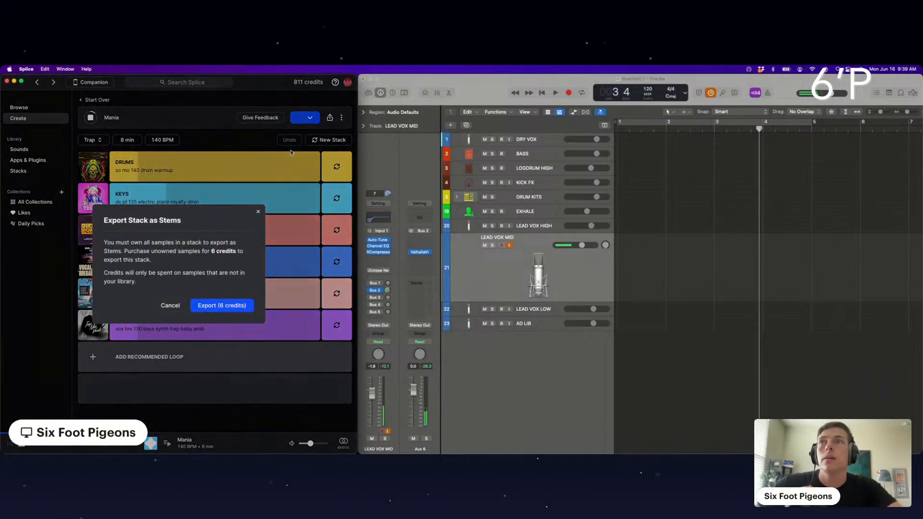
pyautogui.click(219, 306)
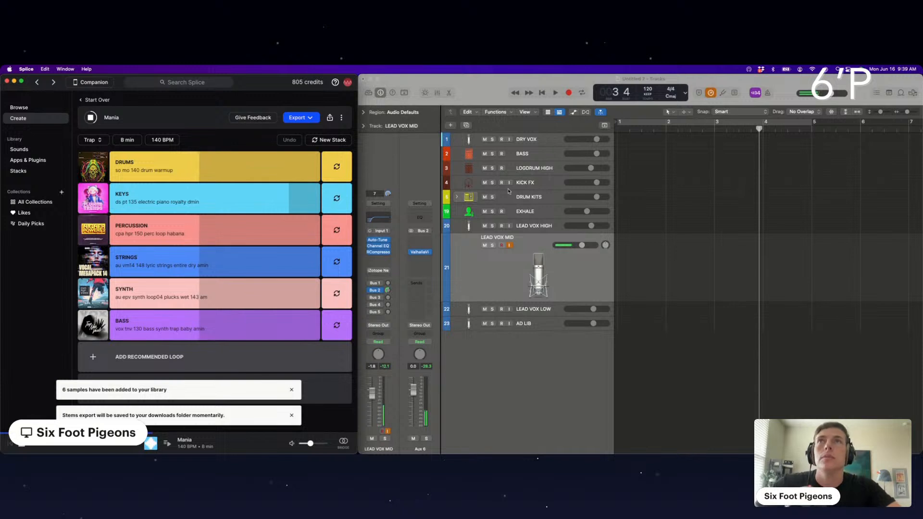
# Bring the exported Mania stems from Finder into Logic Pro below the AD LIB track at bar 1, keeping the Use existing tracks option.
pyautogui.press('super+Tab')
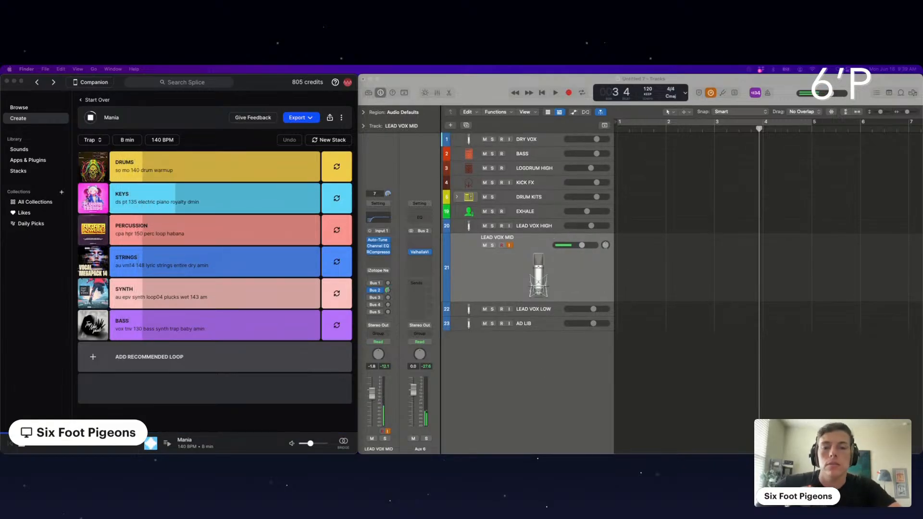
pyautogui.moveTo(639, 449); pyautogui.dragTo(620, 354)
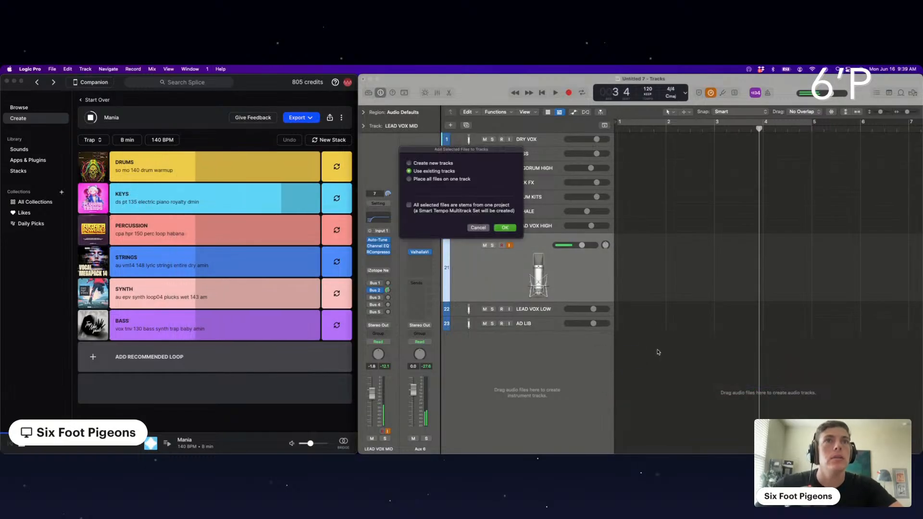
pyautogui.click(505, 228)
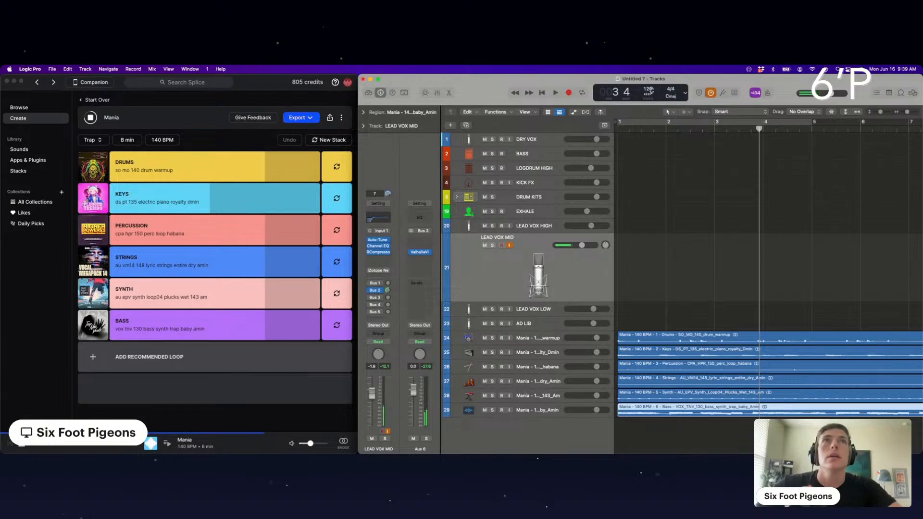
# Set the project tempo to 140 BPM.
pyautogui.moveTo(649, 90); pyautogui.dragTo(647, 66)
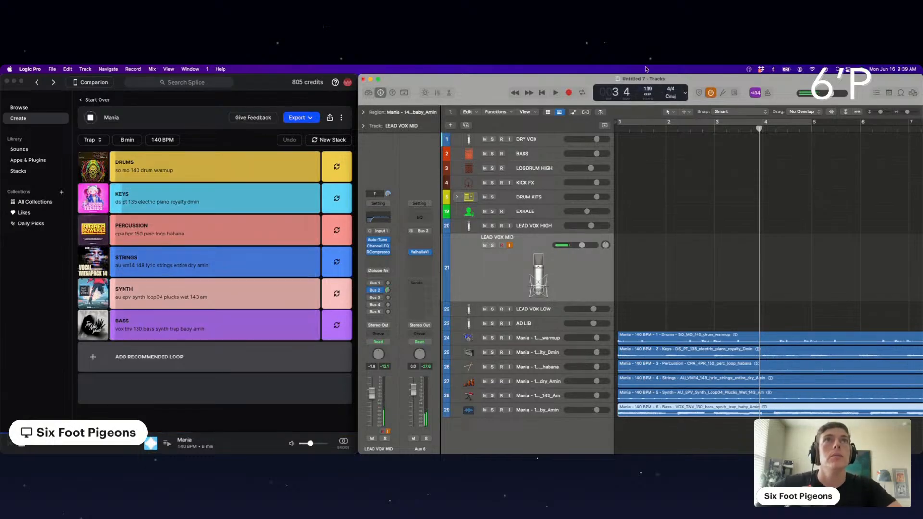
pyautogui.hscroll(1, 672, 298)
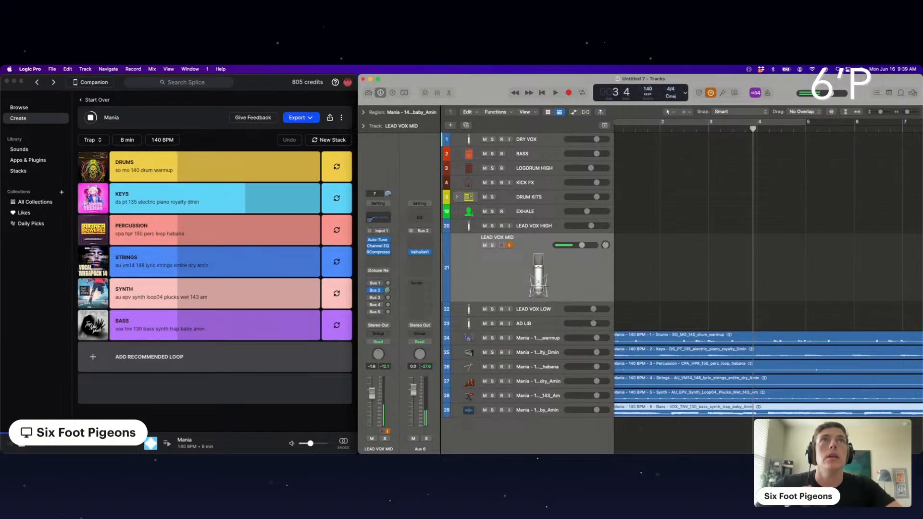
pyautogui.moveTo(648, 89); pyautogui.dragTo(647, 88)
# Set the cycle range from bar 1 to bar 9 to cover the imported stems.
pyautogui.scroll(-5, 711, 212)
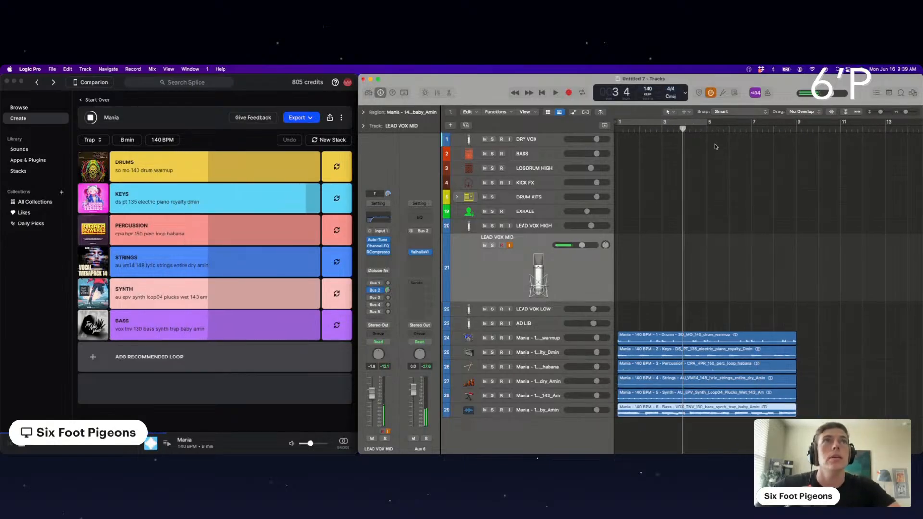
pyautogui.click(706, 123)
pyautogui.moveTo(707, 123); pyautogui.dragTo(796, 124)
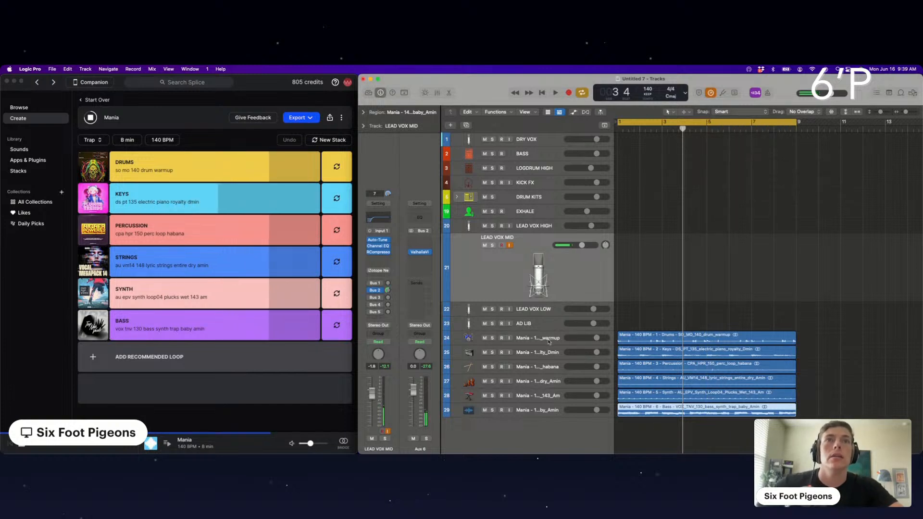
# Select all six Mania stem tracks and lower their volumes together, with the drums at about -3.2 dB.
pyautogui.click(550, 340)
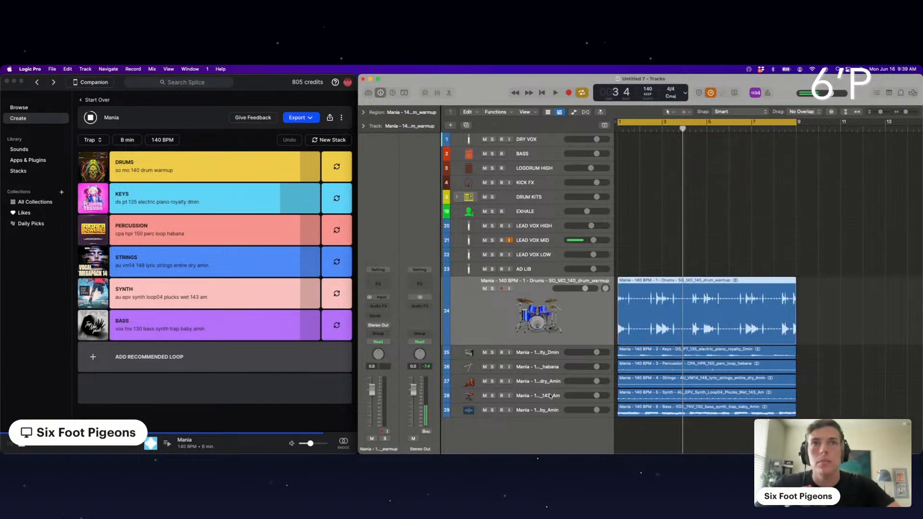
pyautogui.keyDown('shift'); pyautogui.click(551, 411); pyautogui.keyUp('shift')
pyautogui.moveTo(597, 410); pyautogui.dragTo(591, 410)
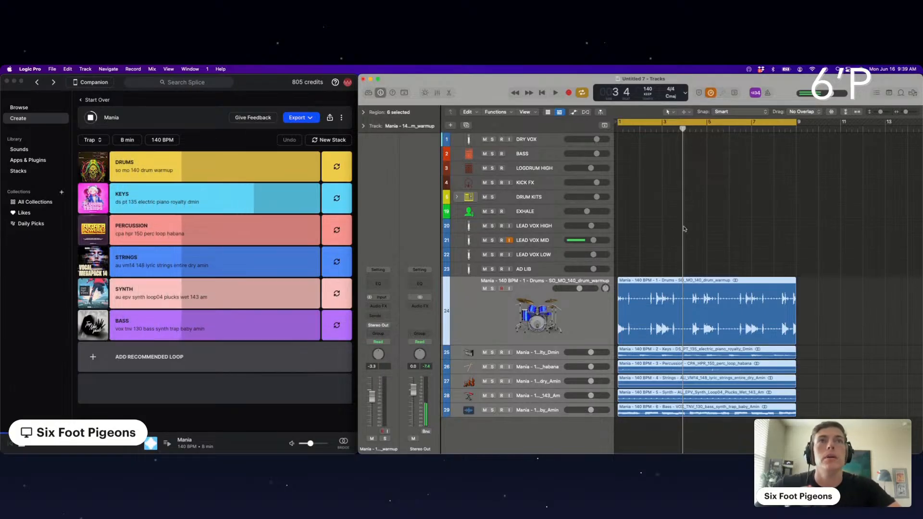
pyautogui.moveTo(578, 289); pyautogui.dragTo(580, 289)
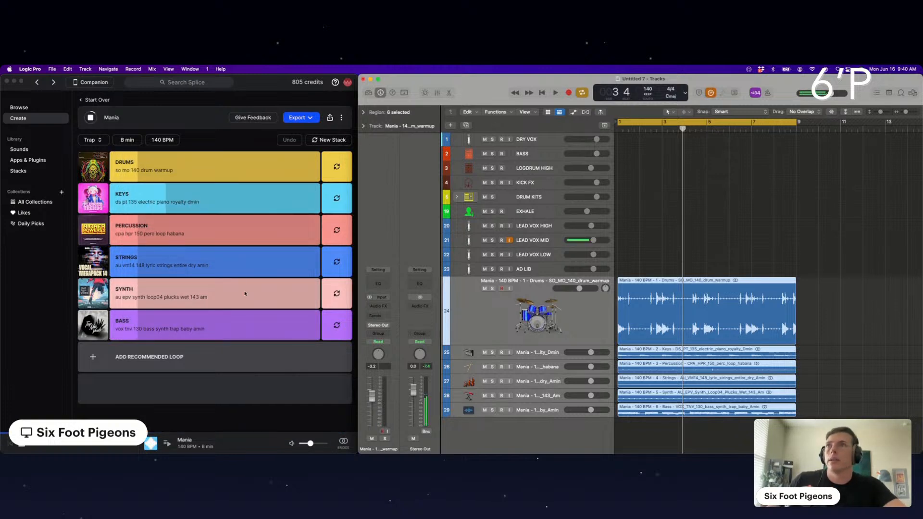
# Stop the stack's playback in Splice, and widen the Logic Pro window to fill the screen.
pyautogui.click(90, 118)
pyautogui.click(90, 117)
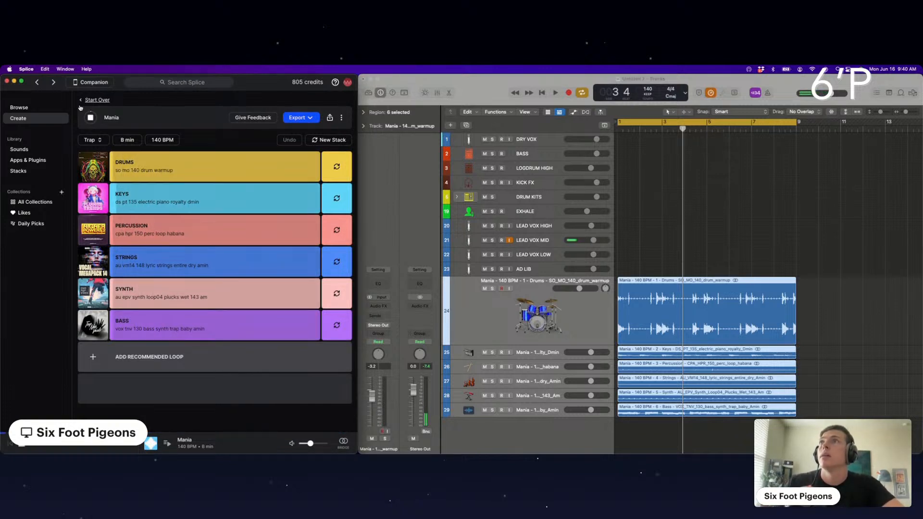
pyautogui.click(90, 117)
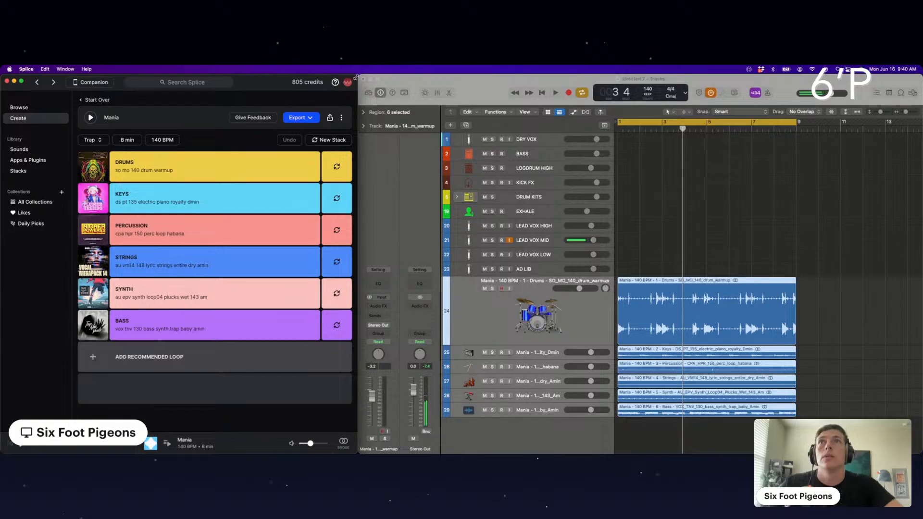
pyautogui.click(418, 82)
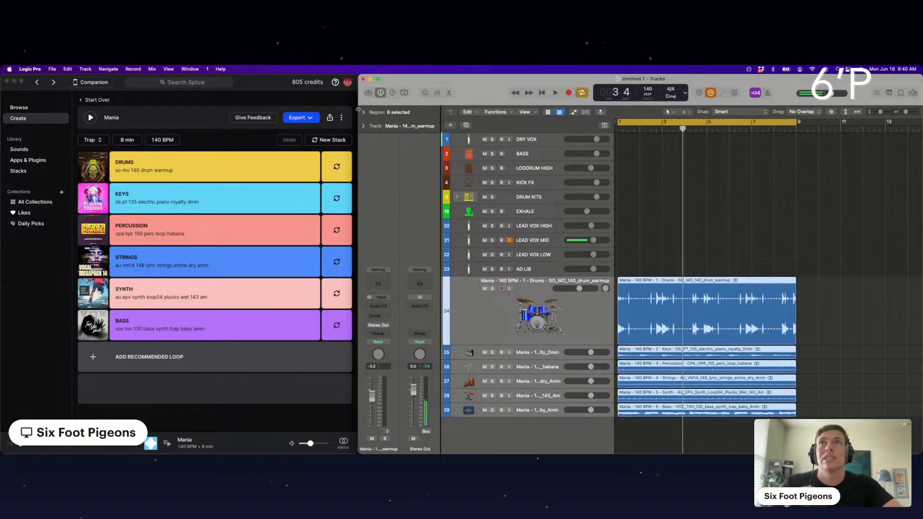
pyautogui.moveTo(359, 97); pyautogui.dragTo(2, 100)
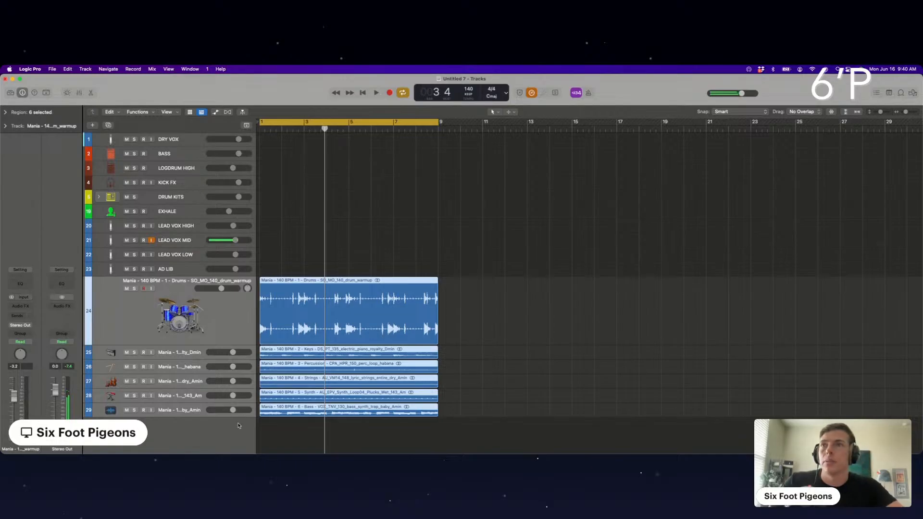
# Play the loop and lower the six Mania stem tracks together, bringing the bass stem to about -11.8 dB.
pyautogui.click(272, 424)
pyautogui.press('space')
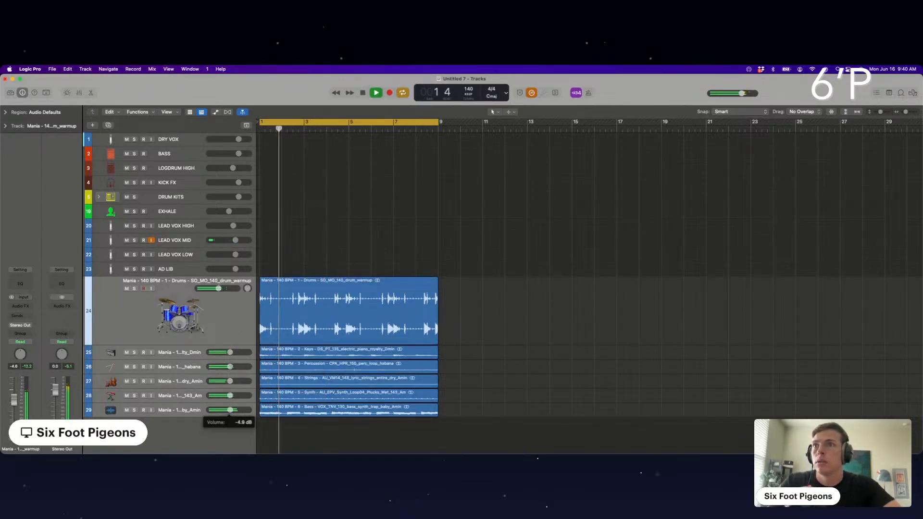
pyautogui.moveTo(231, 410); pyautogui.dragTo(224, 410)
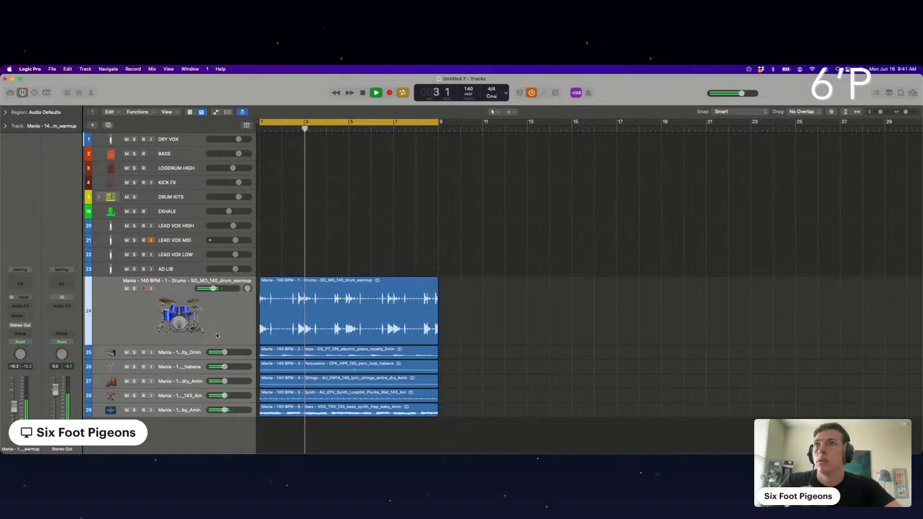
pyautogui.click(217, 339)
pyautogui.moveTo(212, 289); pyautogui.dragTo(213, 289)
pyautogui.keyDown('shift'); pyautogui.click(197, 407); pyautogui.keyUp('shift')
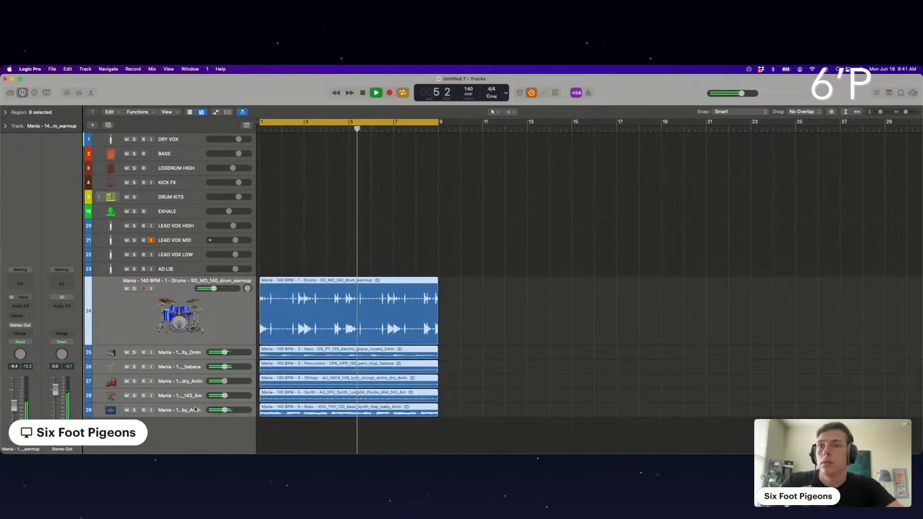
pyautogui.moveTo(225, 410); pyautogui.dragTo(222, 409)
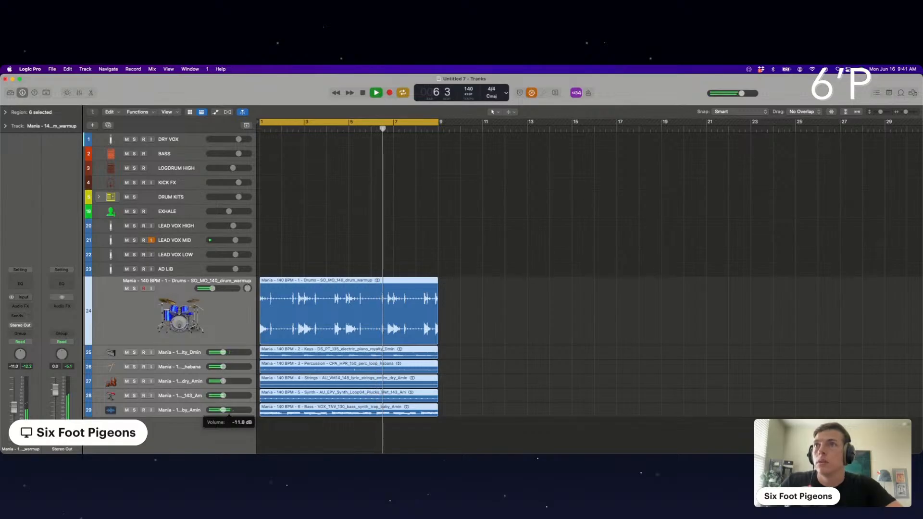
# Record several looped vocal takes on the LEAD VOX MID track over bars 1 to 9, and stop recording.
pyautogui.click(321, 240)
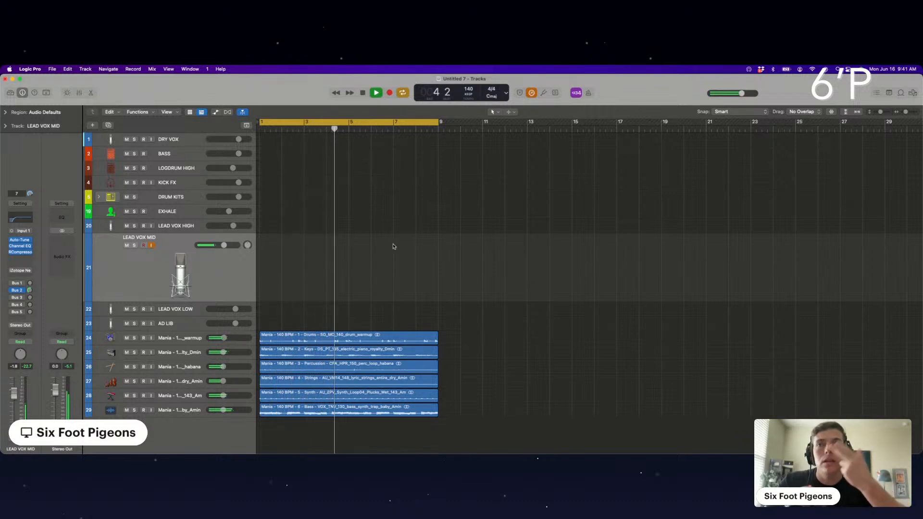
pyautogui.press('space')
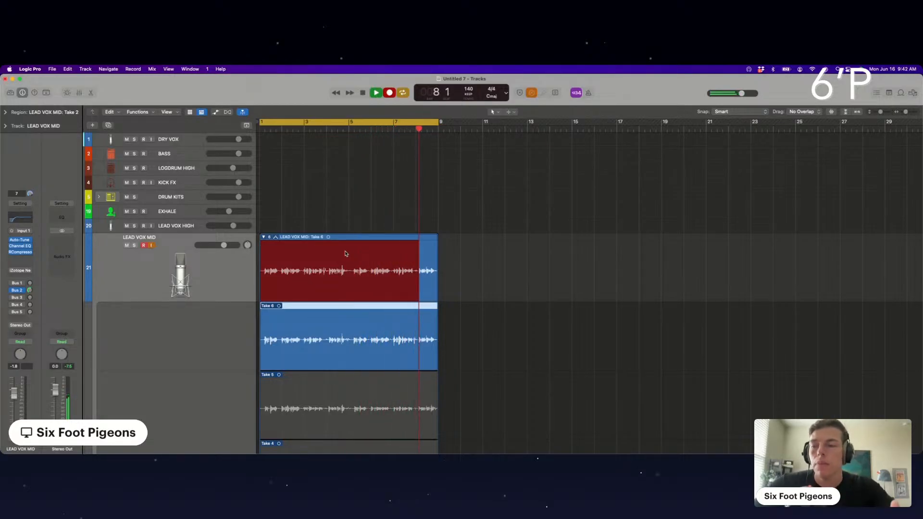
pyautogui.press('space')
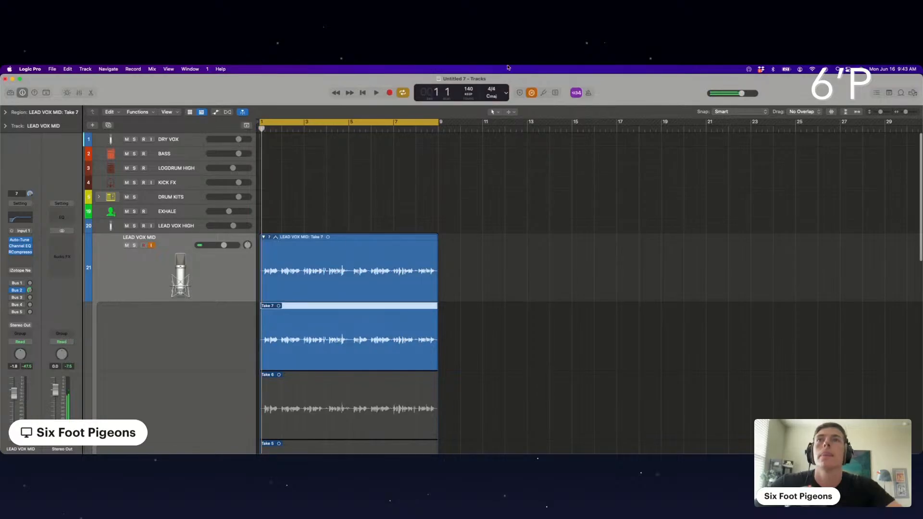
# Play back the LEAD VOX MID take folder and use Take 6 for the whole comp.
pyautogui.scroll(-1, 498, 342)
pyautogui.scroll(1, 498, 343)
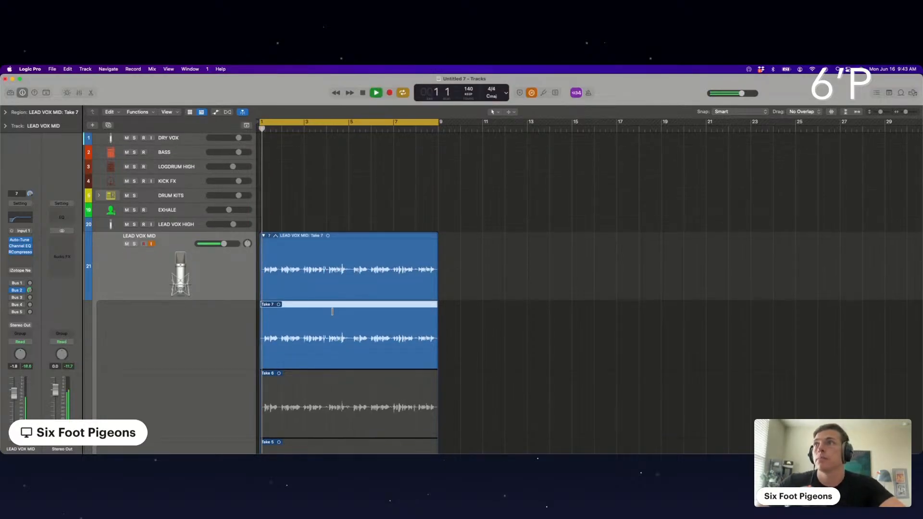
pyautogui.press('z')
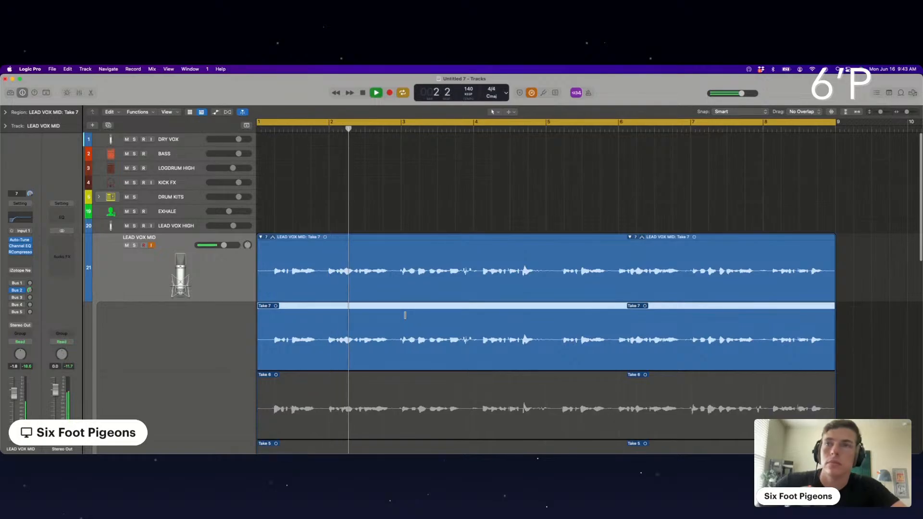
pyautogui.scroll(-3, 378, 410)
pyautogui.scroll(-1, 378, 411)
pyautogui.click(395, 422)
pyautogui.click(395, 349)
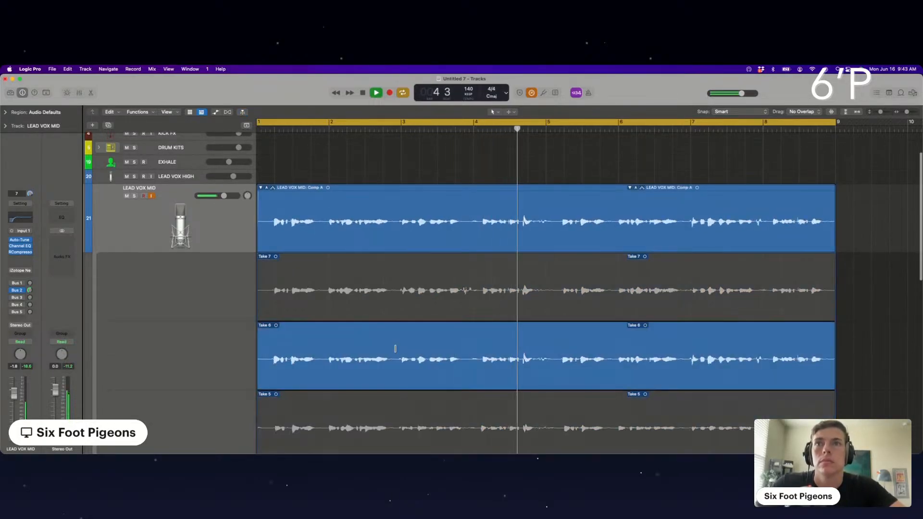
# Comp in Take 5 for the phrases at bars 3, 5 and 7 of the LEAD VOX MID take folder.
pyautogui.moveTo(397, 428); pyautogui.dragTo(478, 432)
pyautogui.scroll(-2, 477, 432)
pyautogui.moveTo(561, 403); pyautogui.dragTo(615, 406)
pyautogui.scroll(-2, 614, 406)
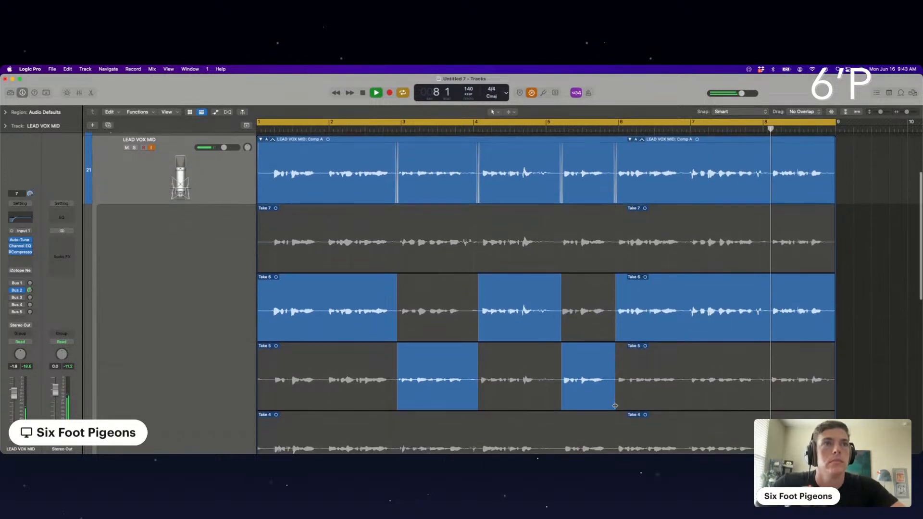
pyautogui.scroll(-1, 615, 406)
pyautogui.moveTo(688, 370); pyautogui.dragTo(769, 372)
pyautogui.scroll(-1, 433, 361)
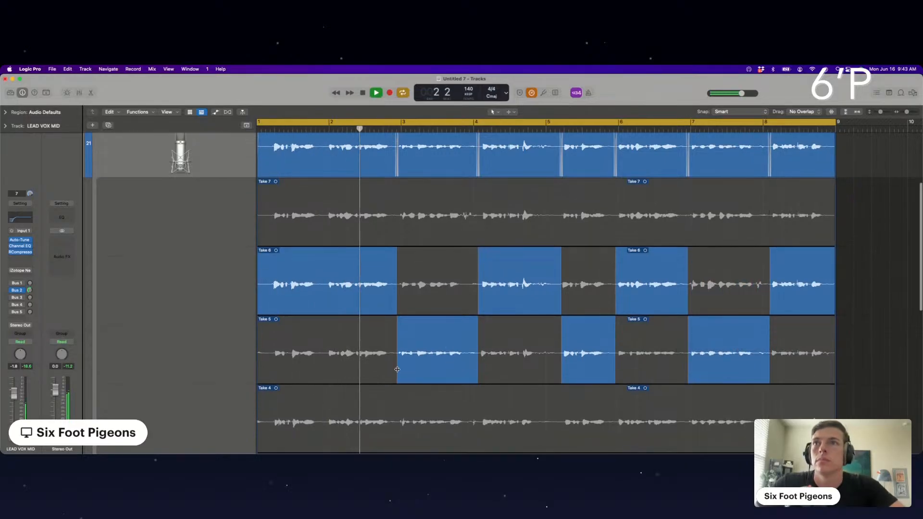
# Use Take 5 for the opening phrase in bar 1, and replay the comp from the start.
pyautogui.moveTo(324, 357); pyautogui.dragTo(236, 357)
pyautogui.press('space')
pyautogui.press('Return')
pyautogui.press('space')
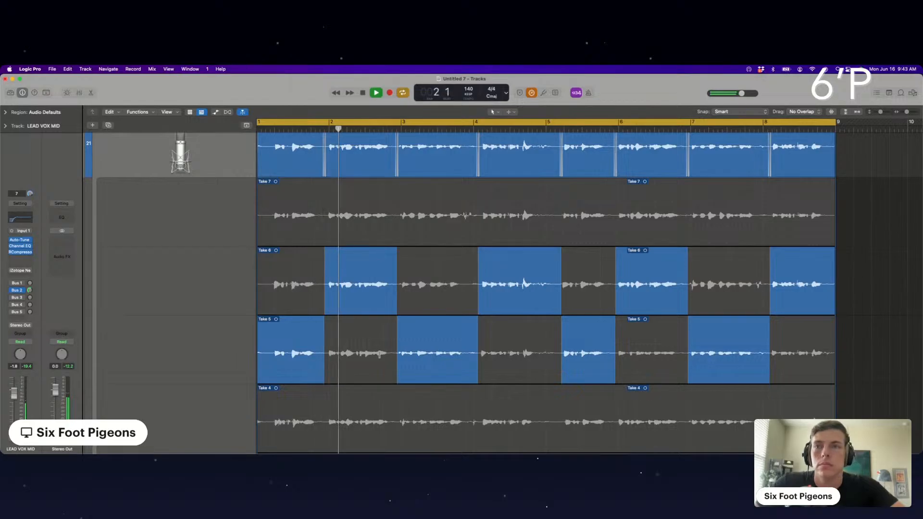
# Replace the bar 3 and bar 7 phrases of the vocal comp with Take 4.
pyautogui.scroll(-1, 379, 382)
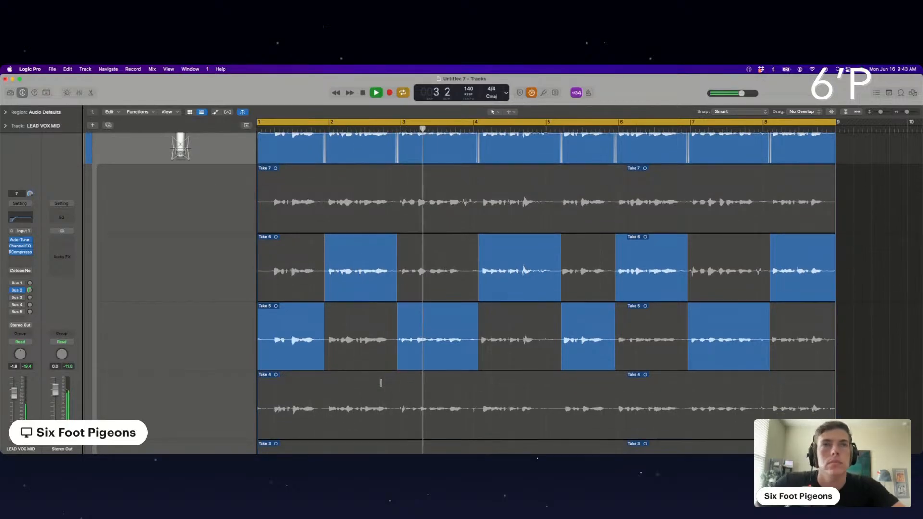
pyautogui.click(428, 383)
pyautogui.scroll(-1, 431, 384)
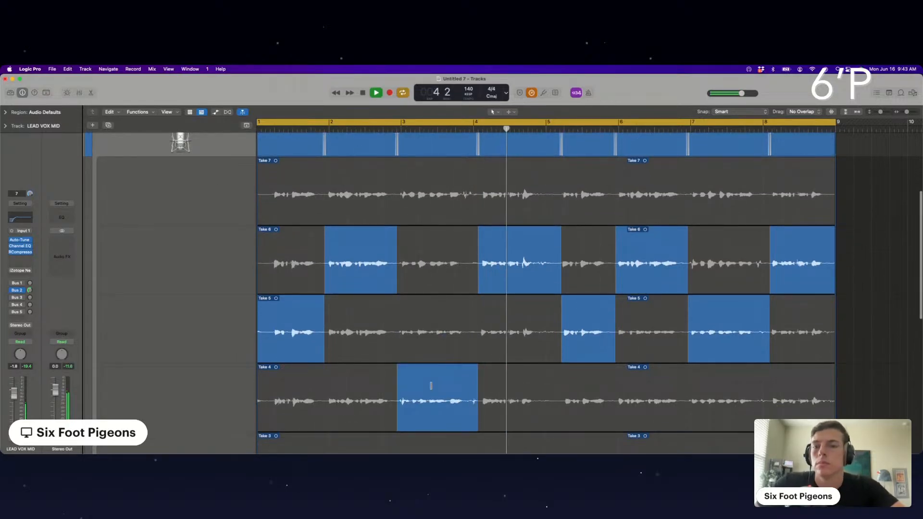
pyautogui.scroll(-2, 430, 385)
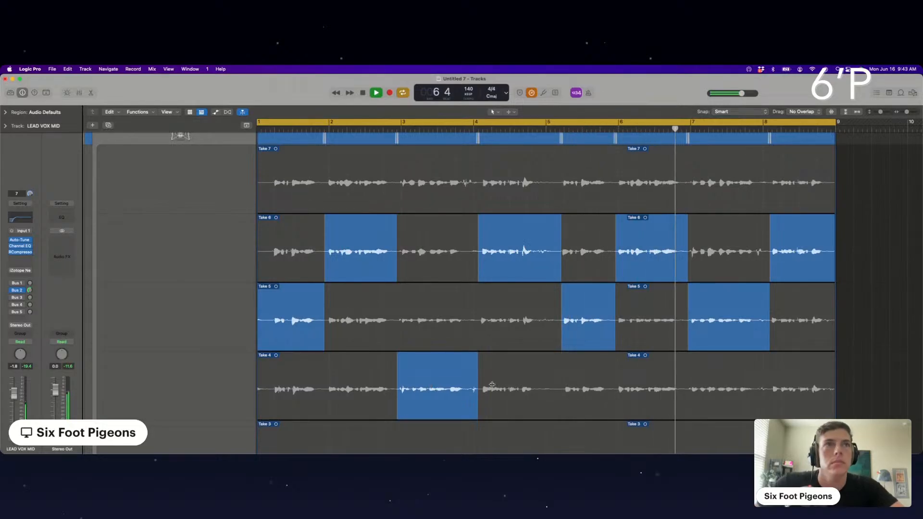
pyautogui.click(711, 366)
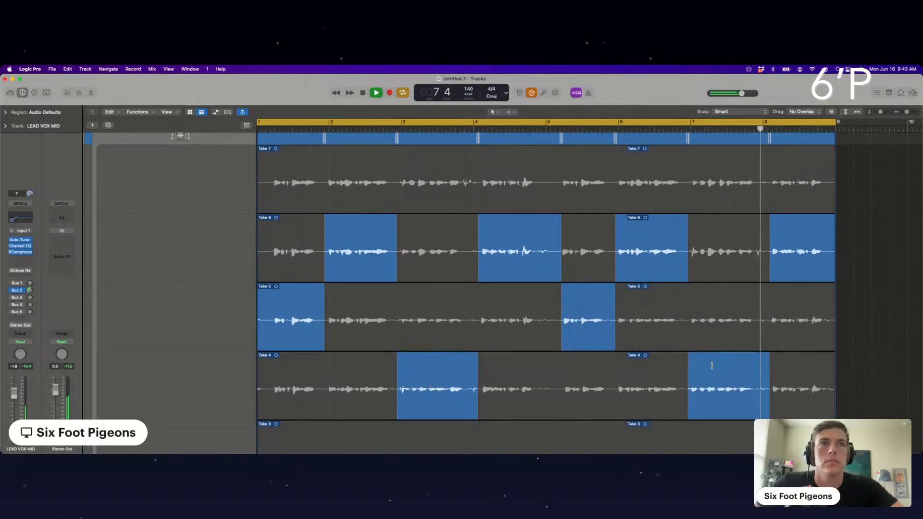
# Split the bar 7 phrase of the vocal comp between Take 4 for its first half and Take 5 for its second half.
pyautogui.click(712, 313)
pyautogui.moveTo(726, 388); pyautogui.dragTo(687, 384)
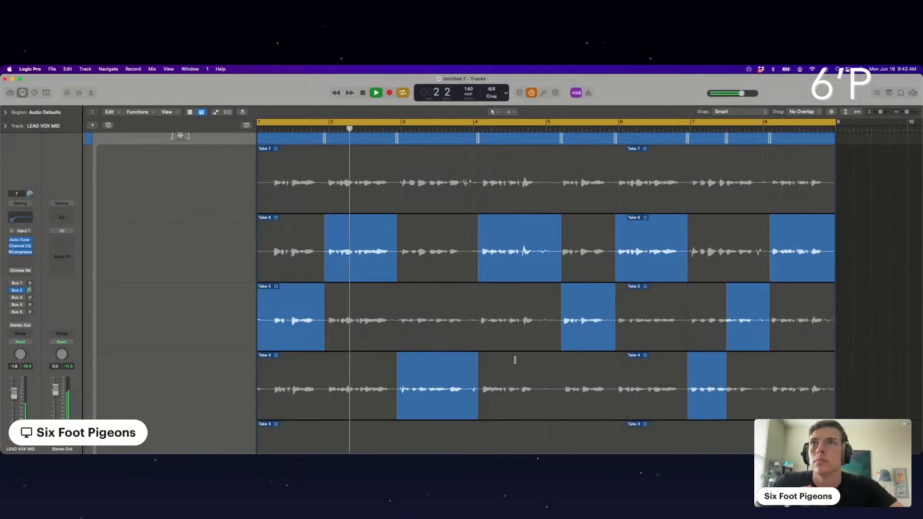
# Try Take 3 for the bar 3 phrase of the LEAD VOX MID comp and undo it.
pyautogui.scroll(1, 378, 325)
pyautogui.hscroll(1, 378, 327)
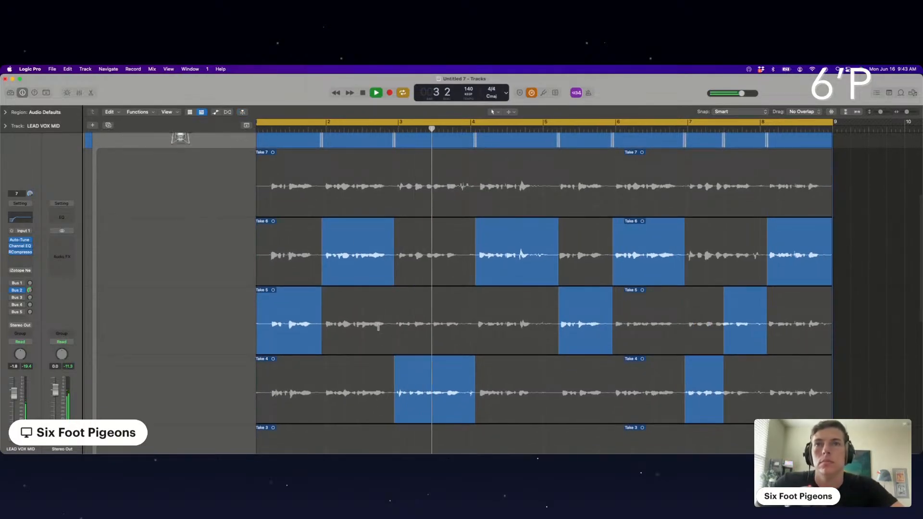
pyautogui.scroll(-3, 431, 389)
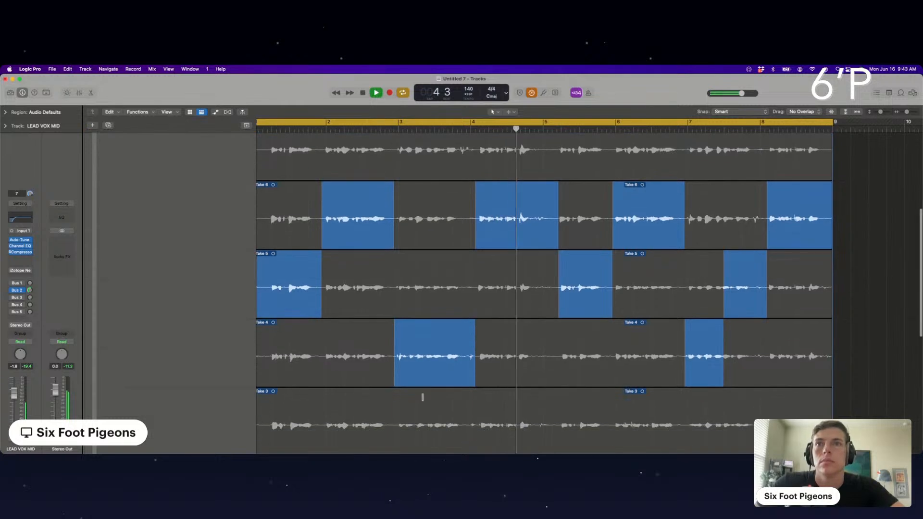
pyautogui.click(422, 398)
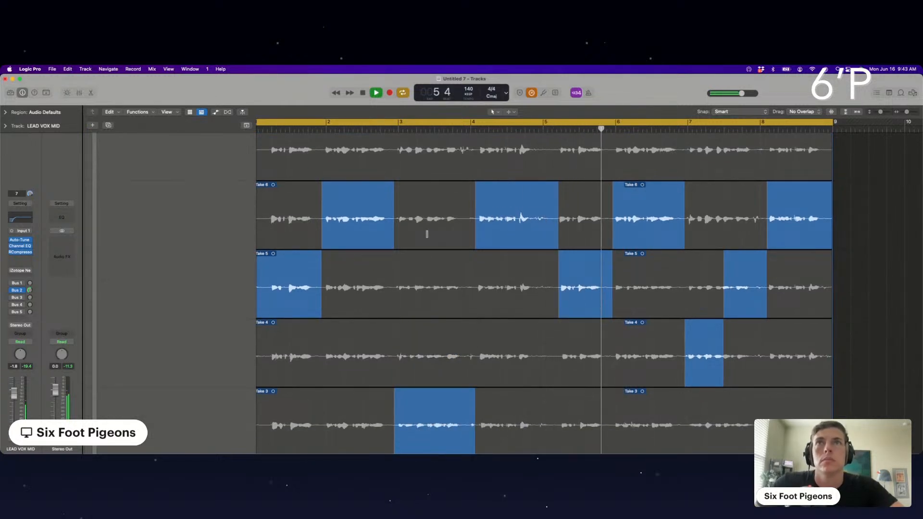
pyautogui.scroll(1, 427, 234)
pyautogui.press('super+z')
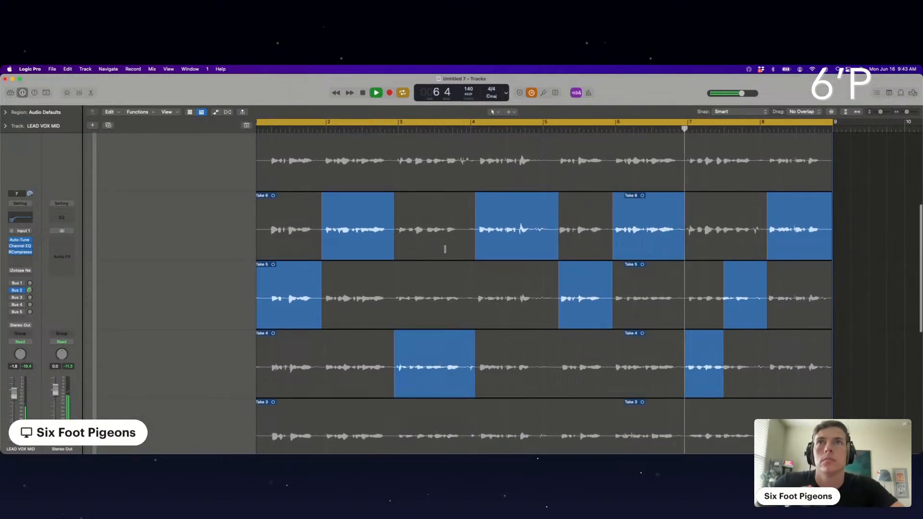
# Use Take 6 from mid bar 3 onward, and move the start of the Take 5 section in bar 7 slightly earlier.
pyautogui.moveTo(425, 230); pyautogui.dragTo(477, 236)
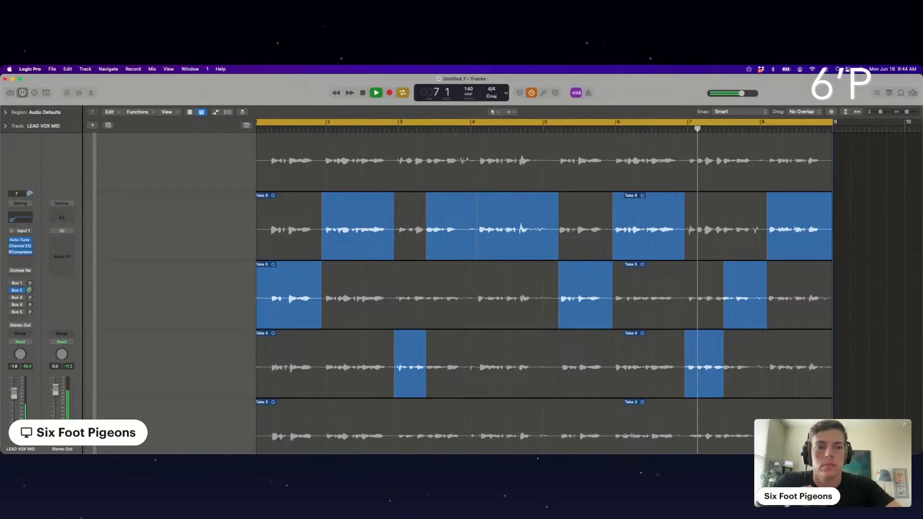
pyautogui.scroll(1, 692, 306)
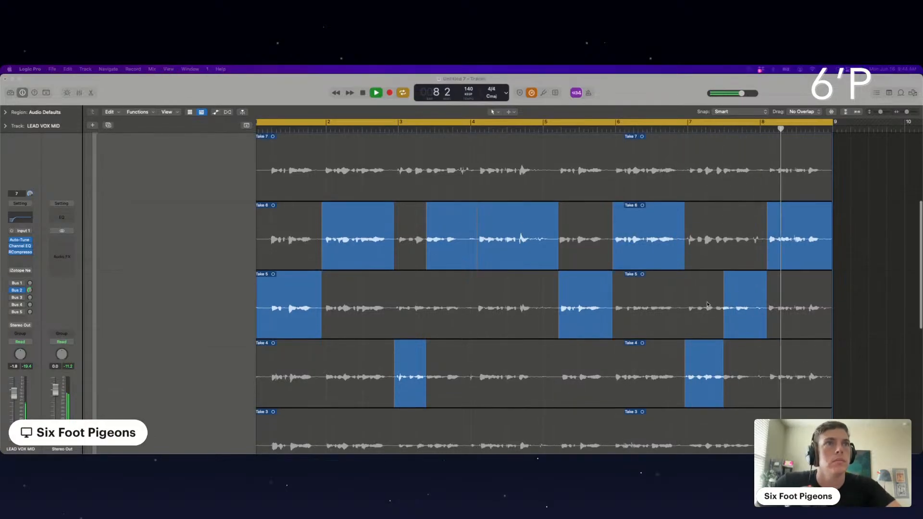
pyautogui.moveTo(723, 306); pyautogui.dragTo(721, 307)
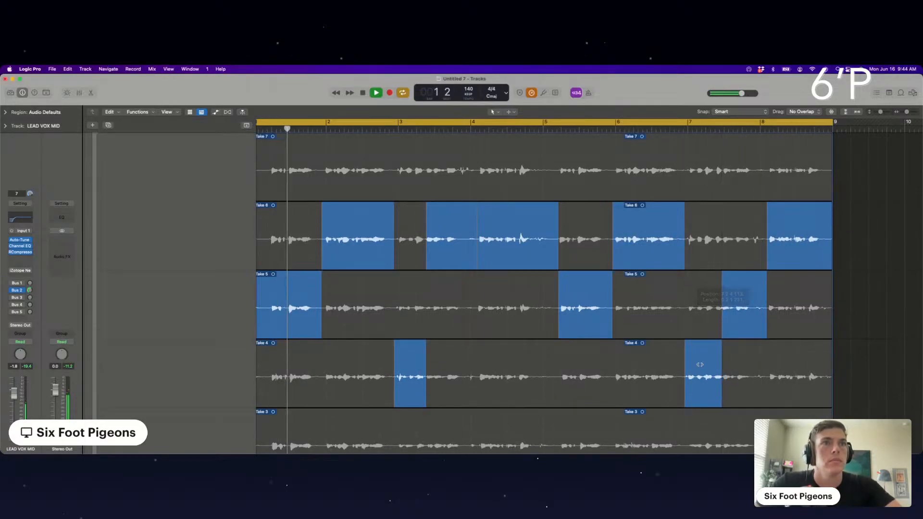
# Try Take 3 for the first half of bar 7 and play it back from just before that bar.
pyautogui.scroll(-1, 699, 364)
pyautogui.click(702, 421)
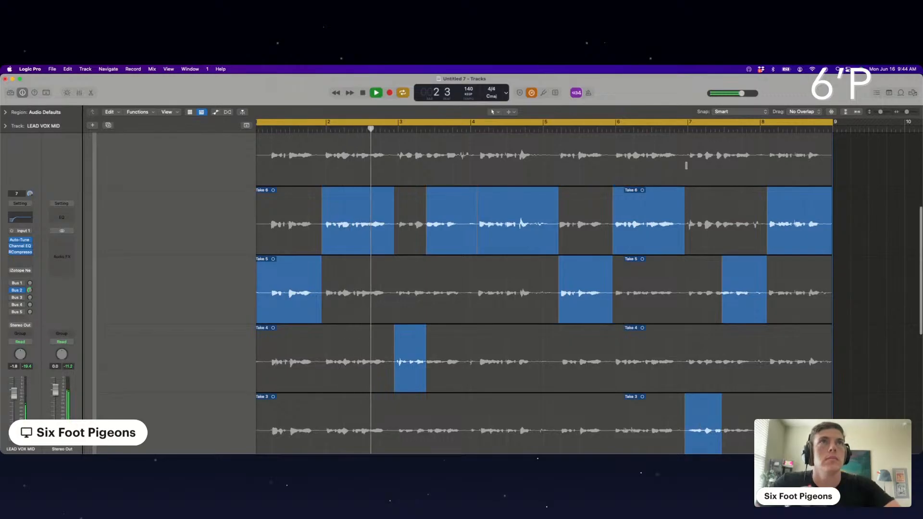
pyautogui.click(675, 131)
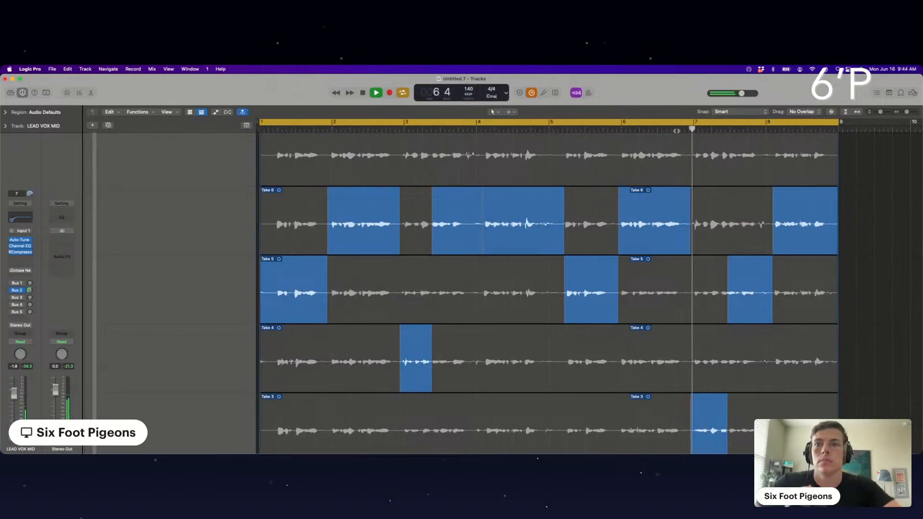
# Use Take 6 for the first half of bar 7 and Take 5 for bar 8, checking each change by playback.
pyautogui.click(697, 226)
pyautogui.click(684, 128)
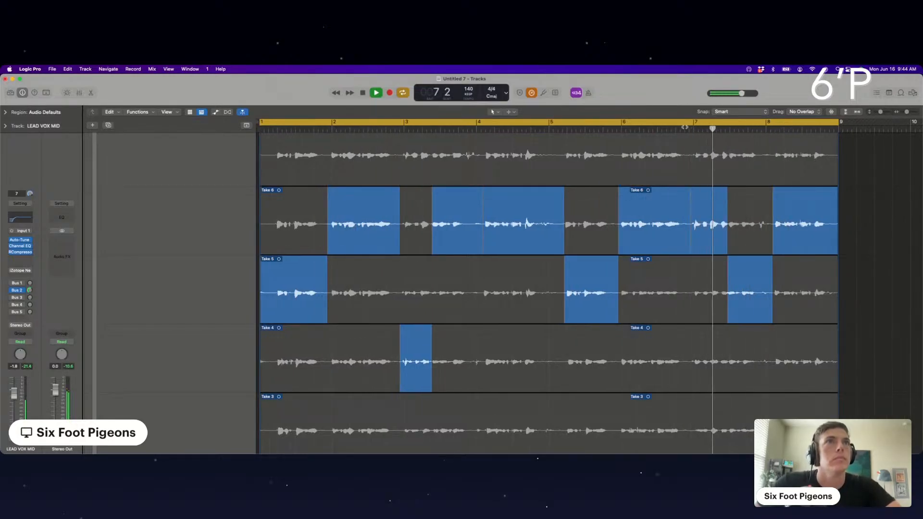
pyautogui.scroll(-1, 727, 238)
pyautogui.scroll(-2, 727, 239)
pyautogui.click(678, 278)
pyautogui.click(657, 129)
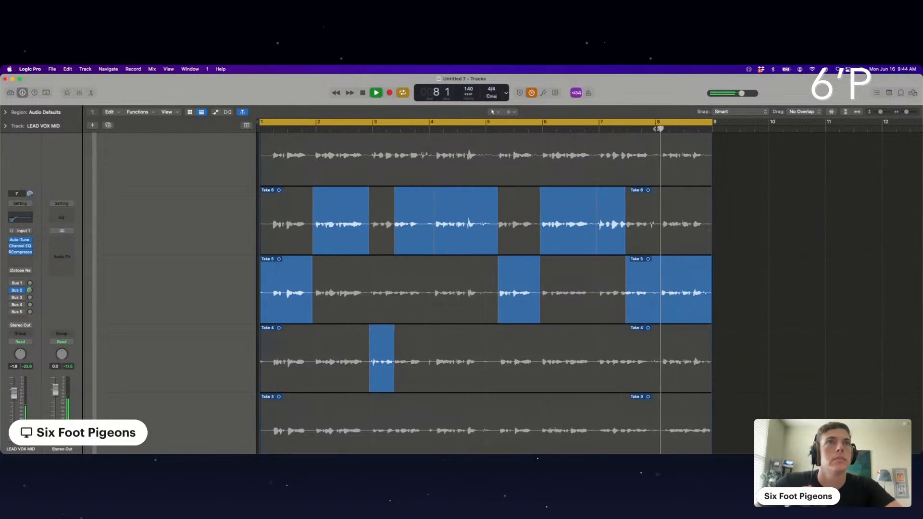
pyautogui.press('space')
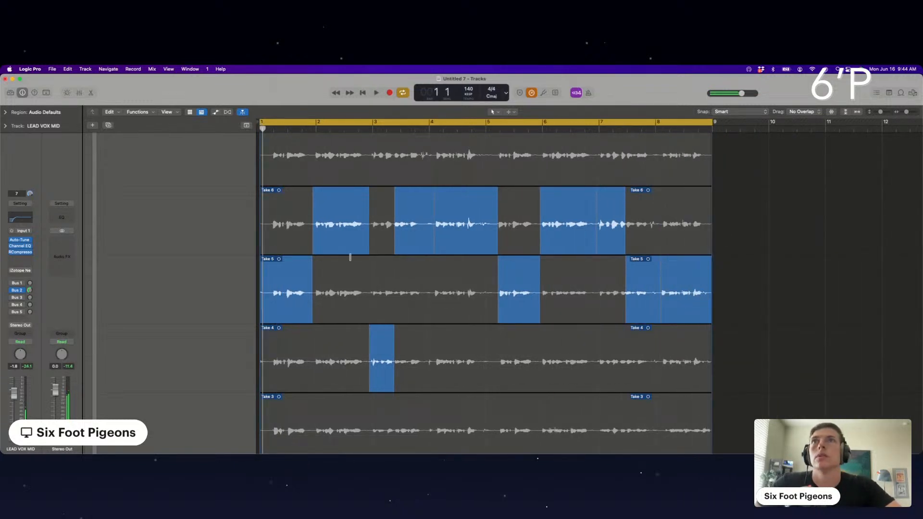
# Collapse the LEAD VOX MID take folder and open and close the track's Auto-Tune EFX window.
pyautogui.scroll(5, 312, 231)
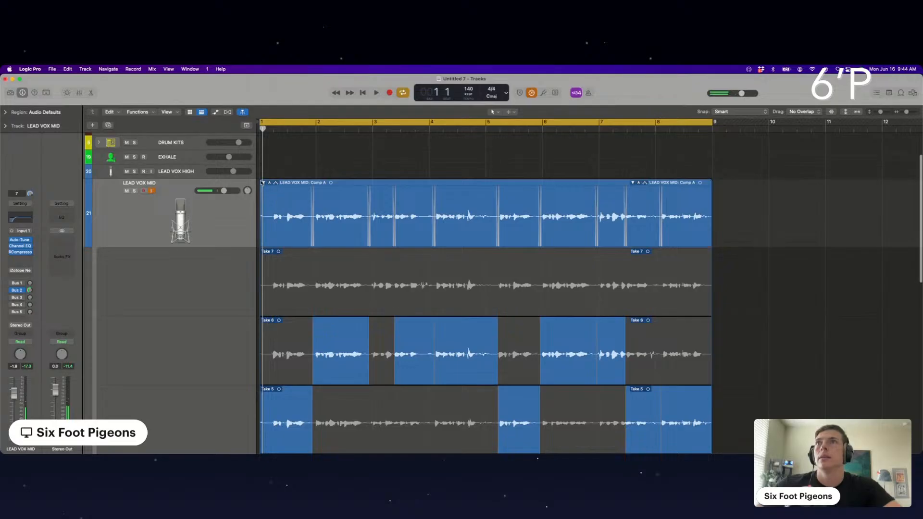
pyautogui.click(263, 182)
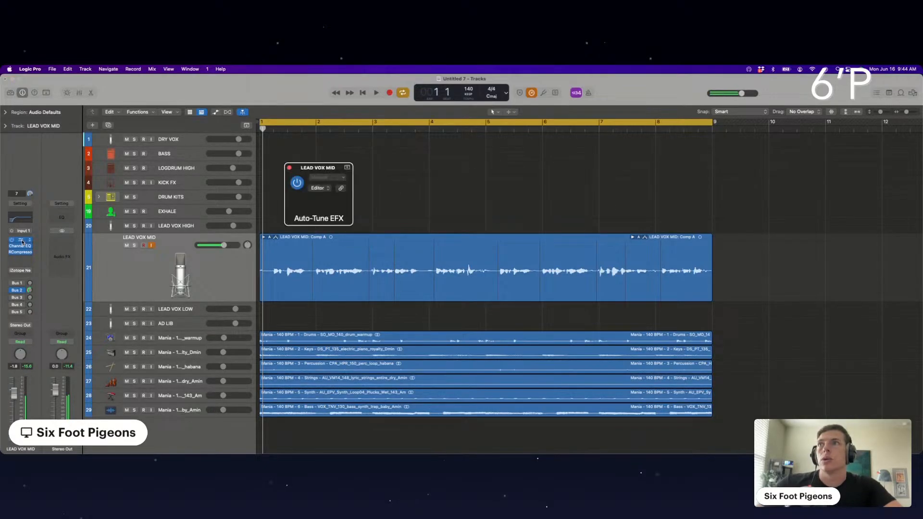
pyautogui.click(22, 240)
pyautogui.click(290, 169)
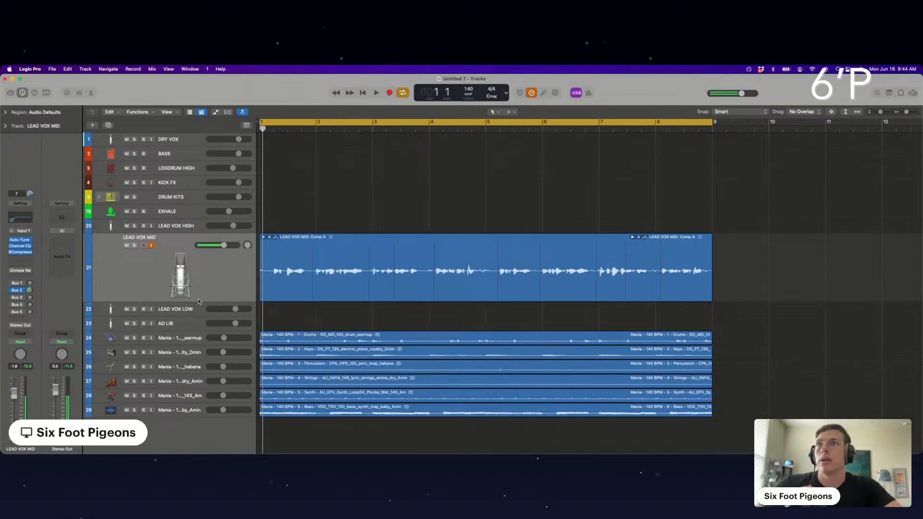
# Set Auto-Tune EFX on the LEAD VOX LOW track to key B with the minor scale.
pyautogui.click(193, 308)
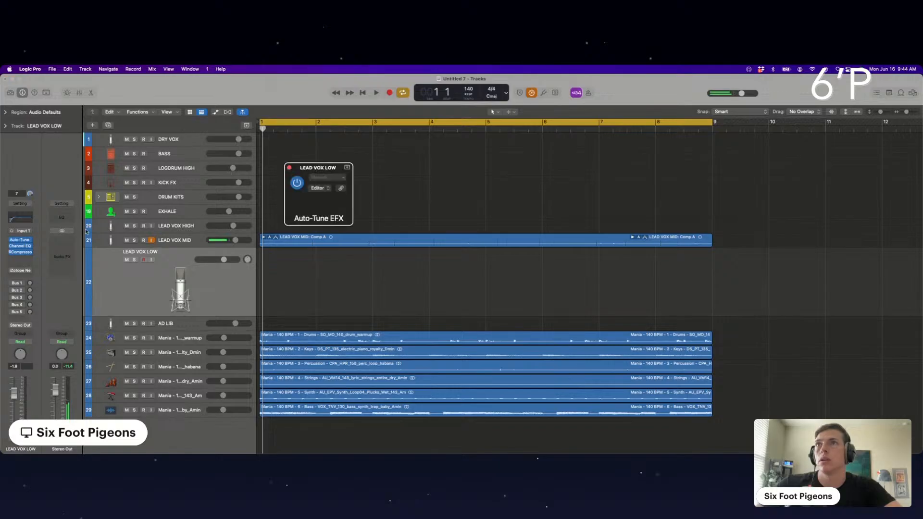
pyautogui.click(355, 207)
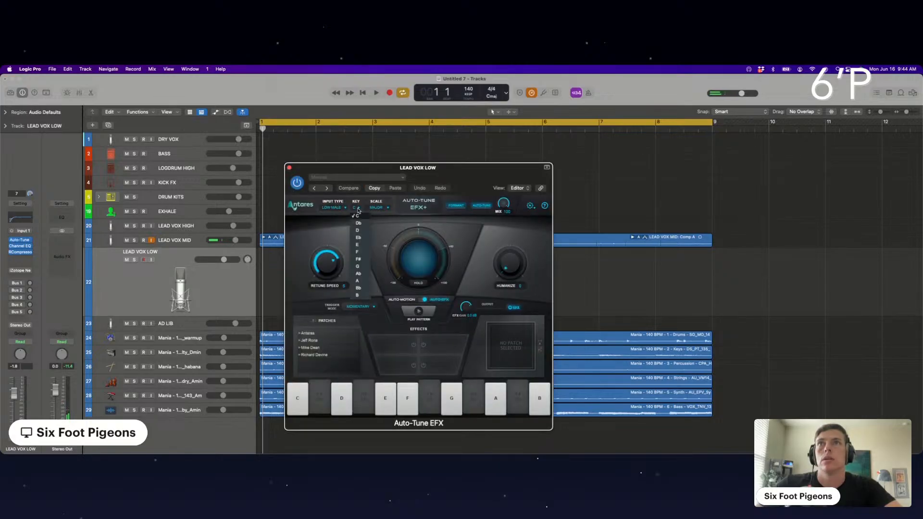
pyautogui.click(358, 295)
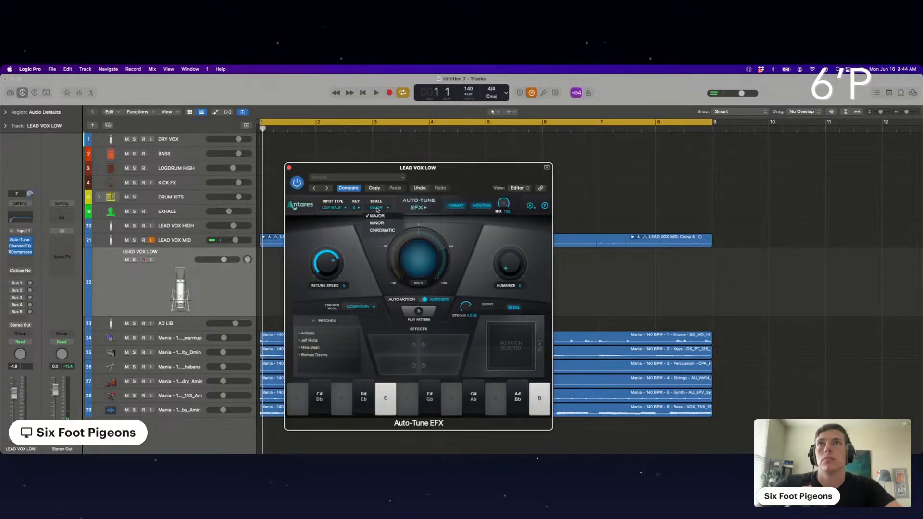
pyautogui.click(378, 223)
pyautogui.click(290, 168)
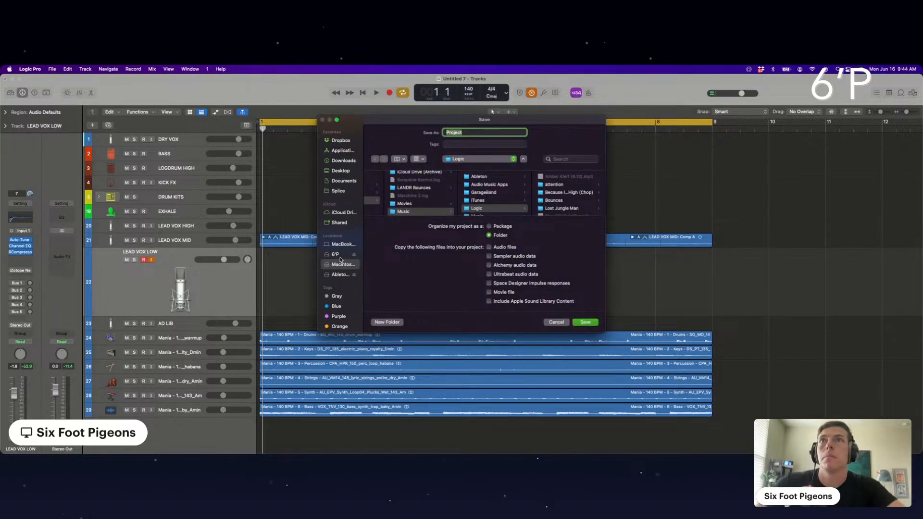
# Save the project as a folder named 06.16.25 DD - Maniac on the 6'P drive.
pyautogui.click(338, 256)
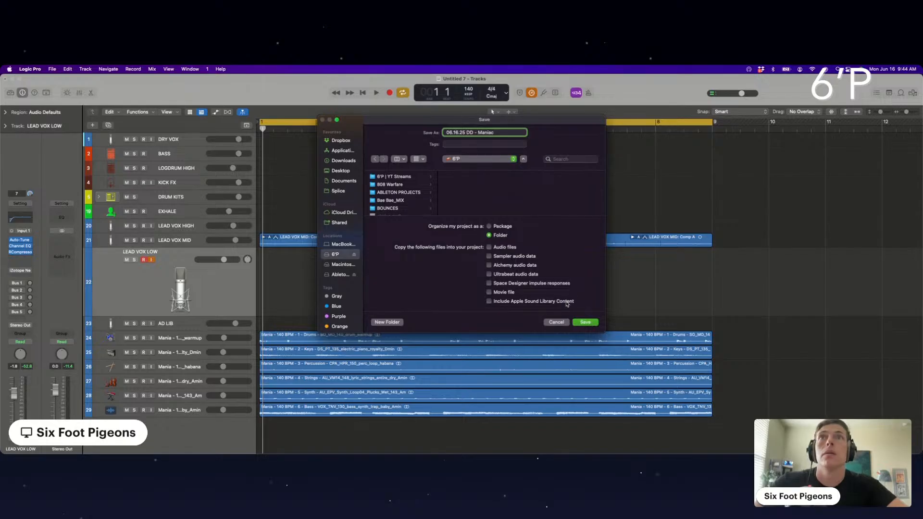
pyautogui.click(582, 323)
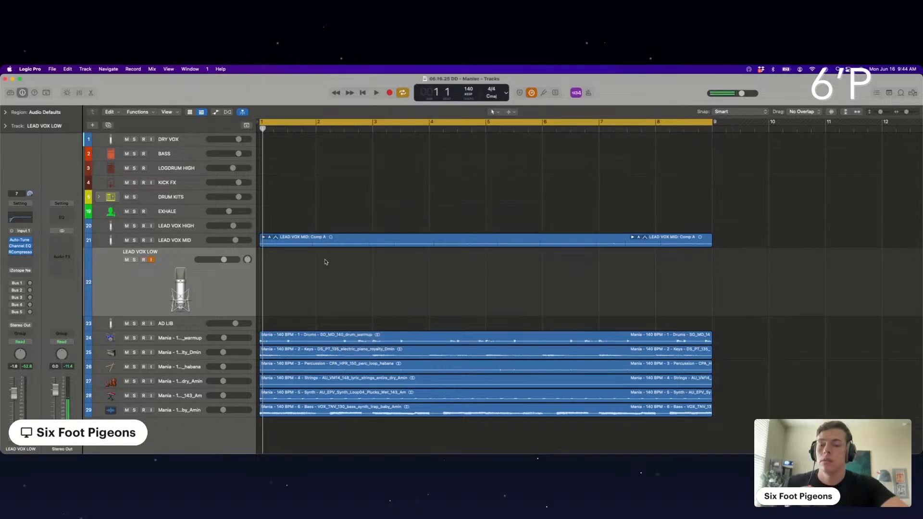
# Record looped vocal takes over bars 1 to 8 on LEAD VOX LOW and play back Take 5.
pyautogui.press('r')
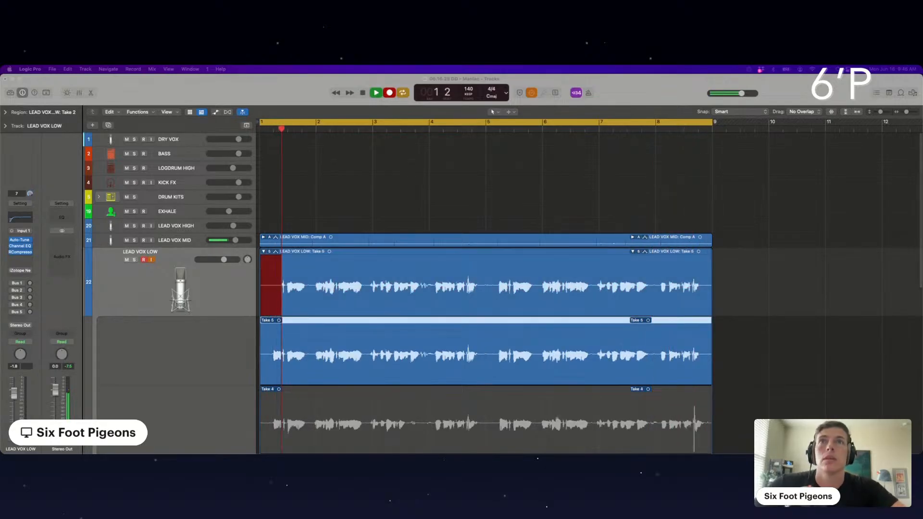
pyautogui.press('space')
pyautogui.scroll(-2, 330, 304)
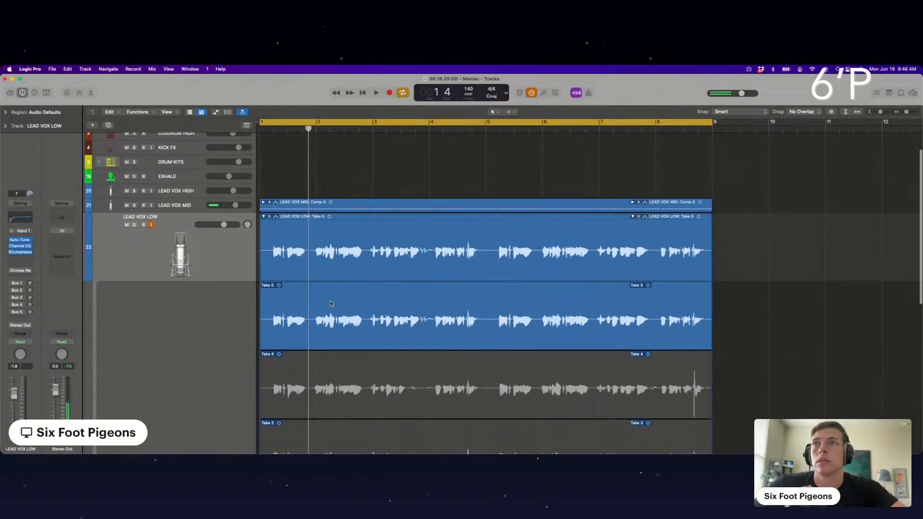
pyautogui.press('space')
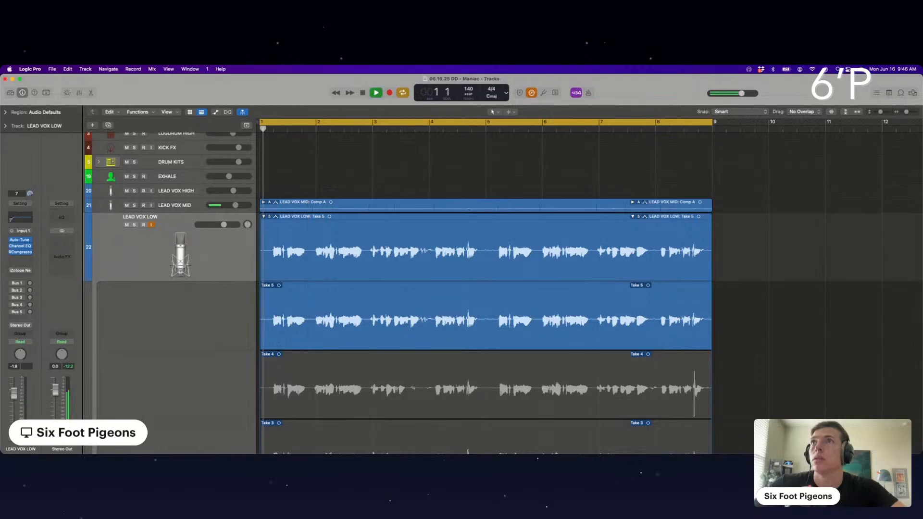
pyautogui.scroll(2, 348, 312)
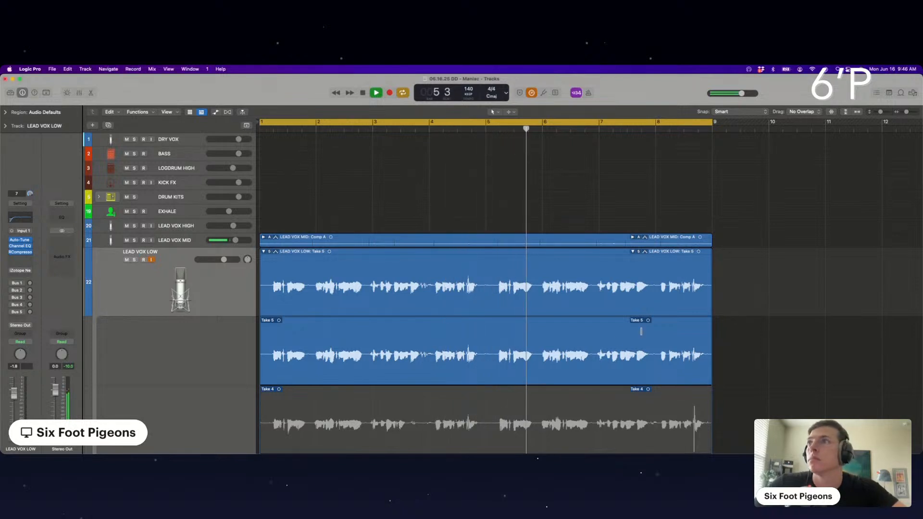
pyautogui.scroll(-1, 745, 286)
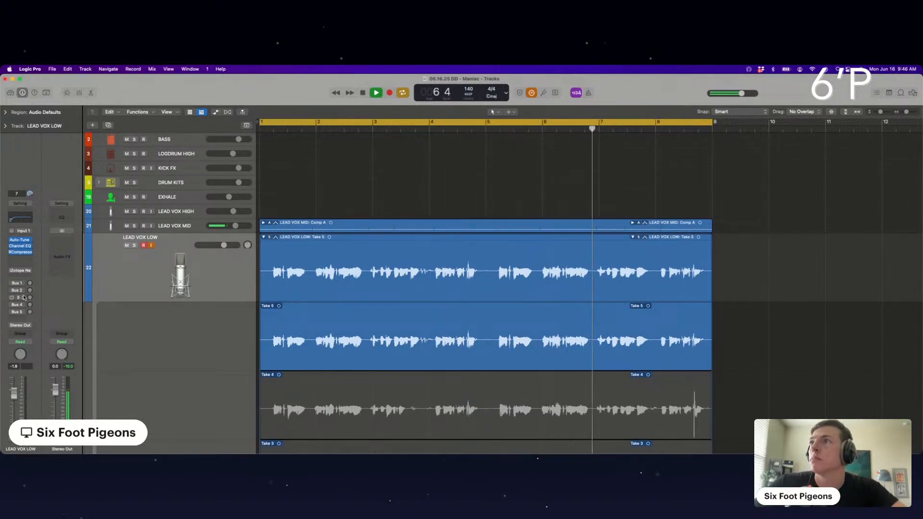
# Try the Bus 3 and Bus 2 sends on LEAD VOX LOW, and settle on a Bus 1 send at about -17.6 dB.
pyautogui.moveTo(30, 297)
pyautogui.mouseDown()
pyautogui.moveTo(30, 286)
pyautogui.moveTo(29, 299)
pyautogui.mouseUp()
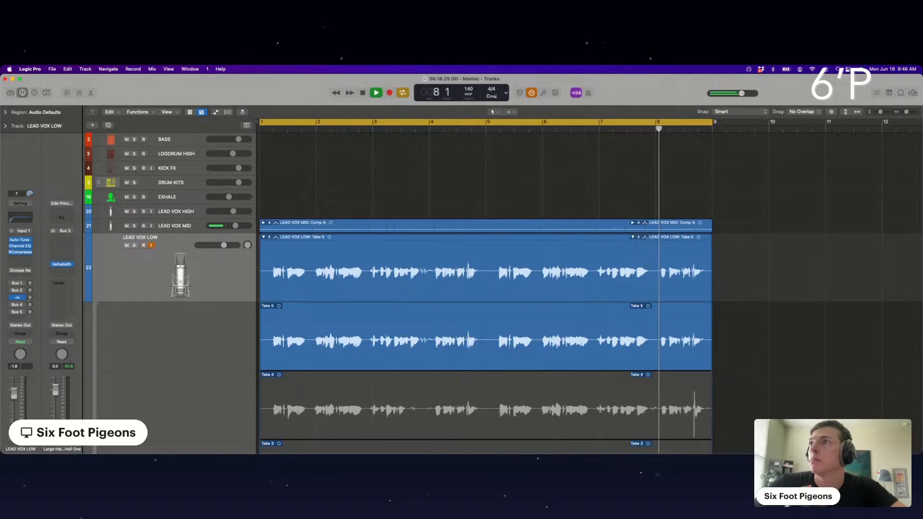
pyautogui.click(30, 290)
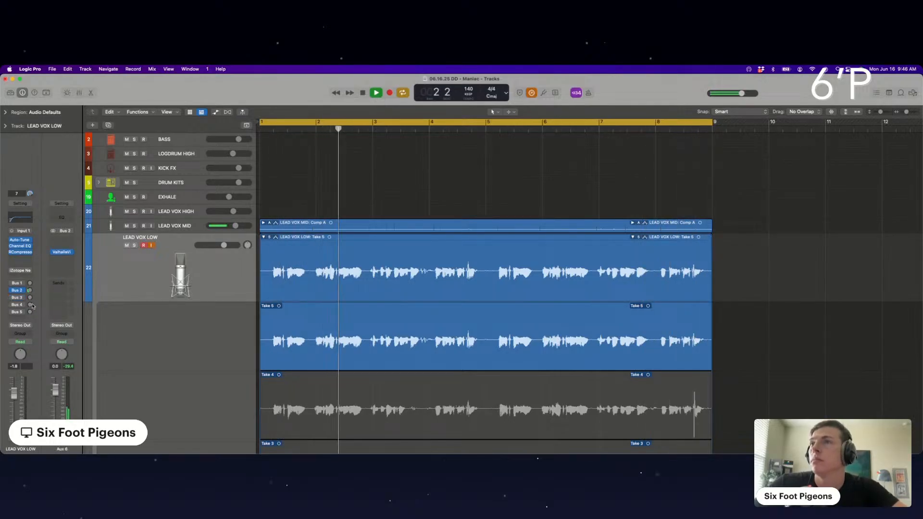
pyautogui.click(134, 246)
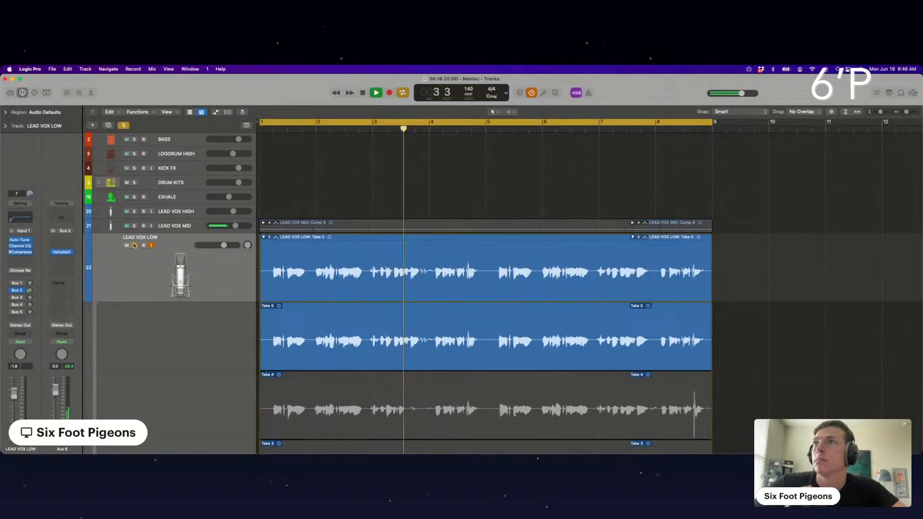
pyautogui.click(134, 246)
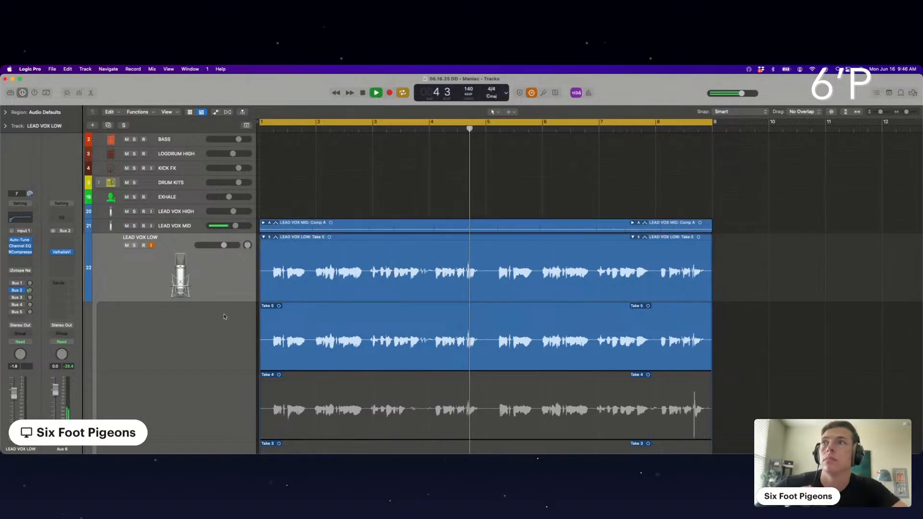
pyautogui.moveTo(30, 290)
pyautogui.mouseDown()
pyautogui.moveTo(29, 271)
pyautogui.moveTo(30, 284)
pyautogui.mouseUp()
pyautogui.click(12, 291)
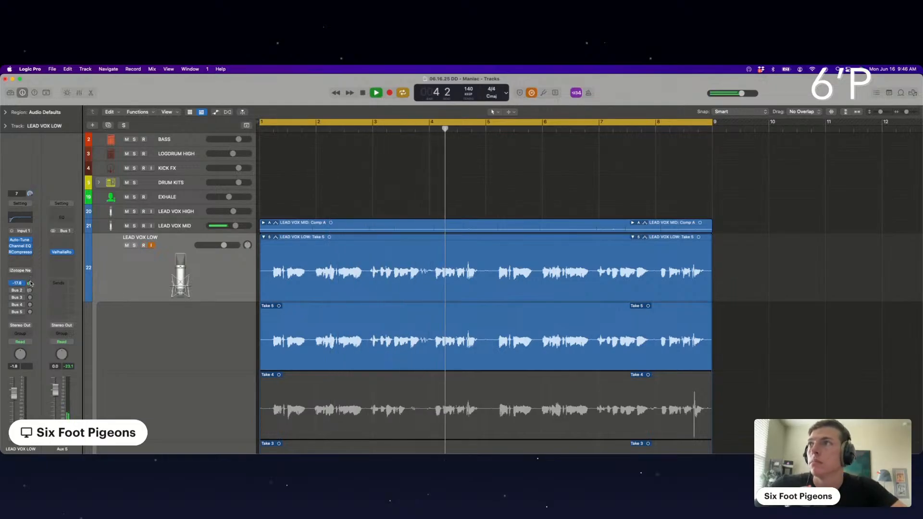
# Look through the recorded takes in the LEAD VOX LOW take folder during playback.
pyautogui.click(264, 237)
pyautogui.click(264, 251)
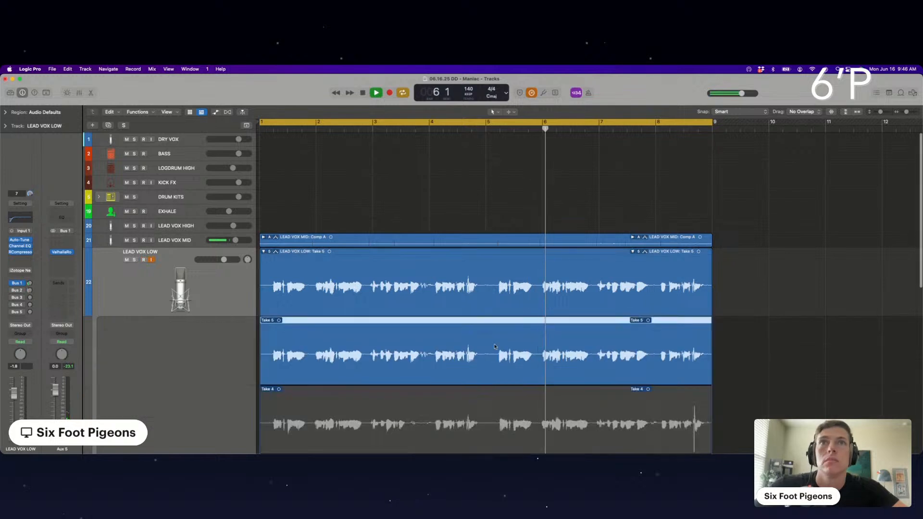
pyautogui.scroll(-4, 529, 393)
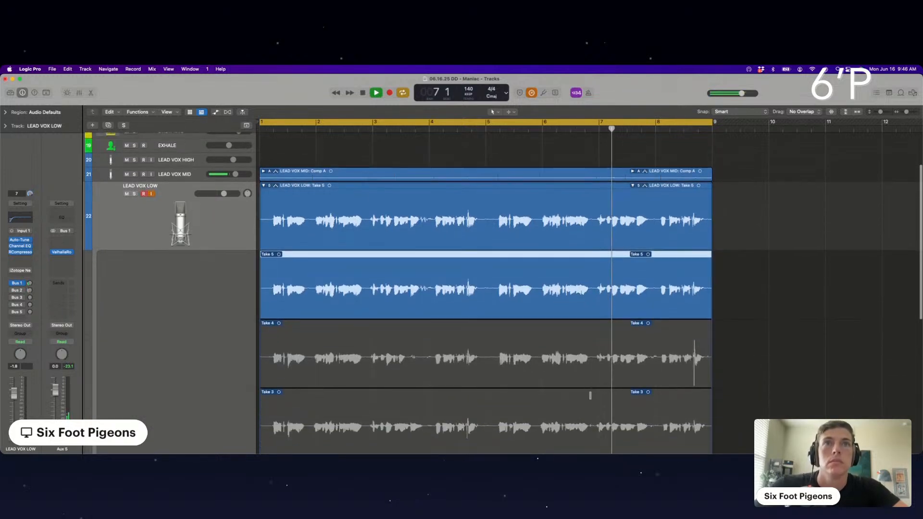
pyautogui.scroll(-2, 502, 289)
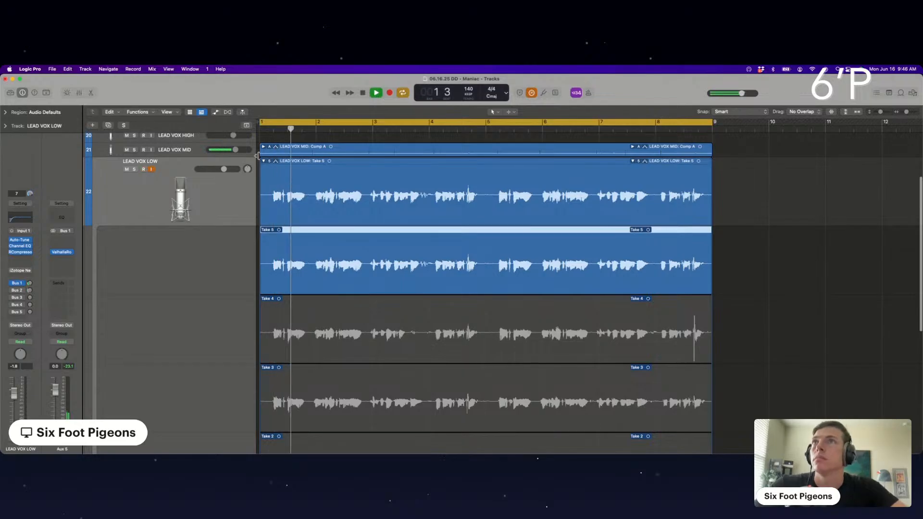
# Collapse the LEAD VOX LOW take folder, lower the track's volume to about -6.2 dB, and stop playback.
pyautogui.click(264, 162)
pyautogui.moveTo(223, 259); pyautogui.dragTo(216, 259)
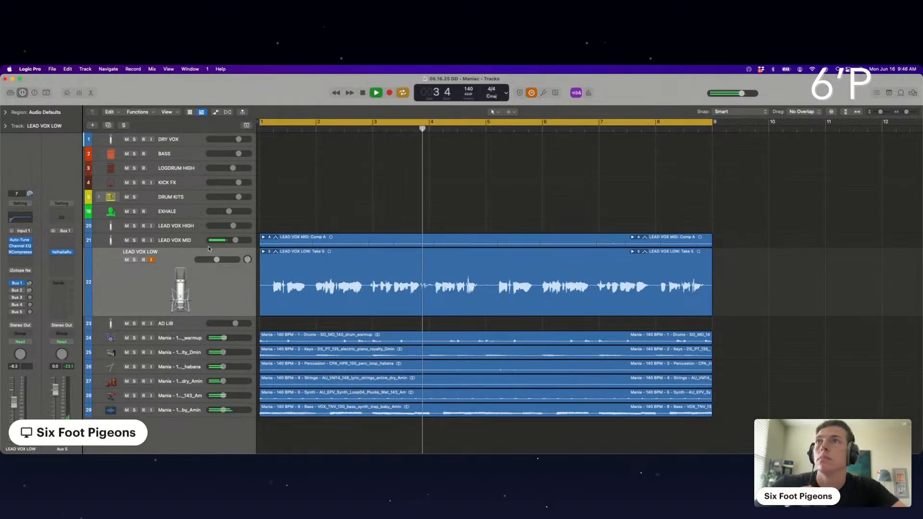
pyautogui.press('space')
# Set the Auto-Tune EFX plug-in on LEAD VOX HIGH to the key of B with a minor scale, and close it.
pyautogui.click(188, 225)
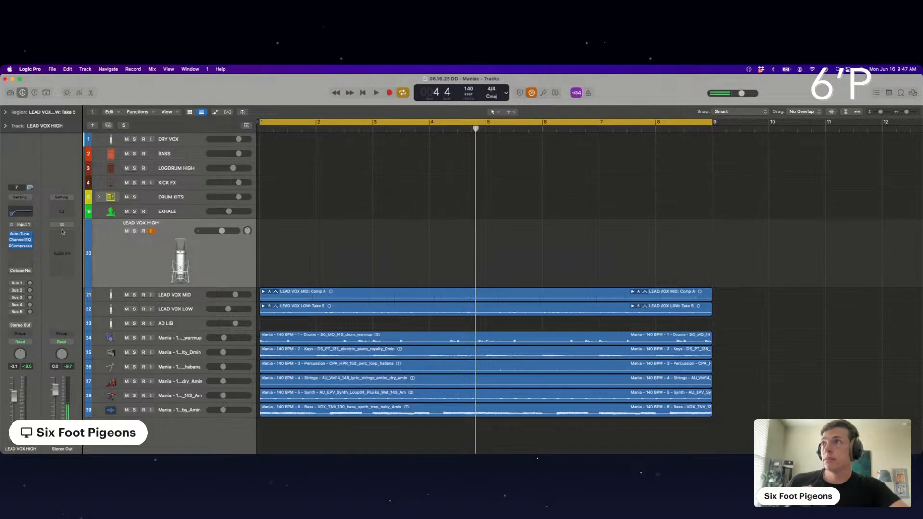
pyautogui.click(23, 234)
pyautogui.click(356, 208)
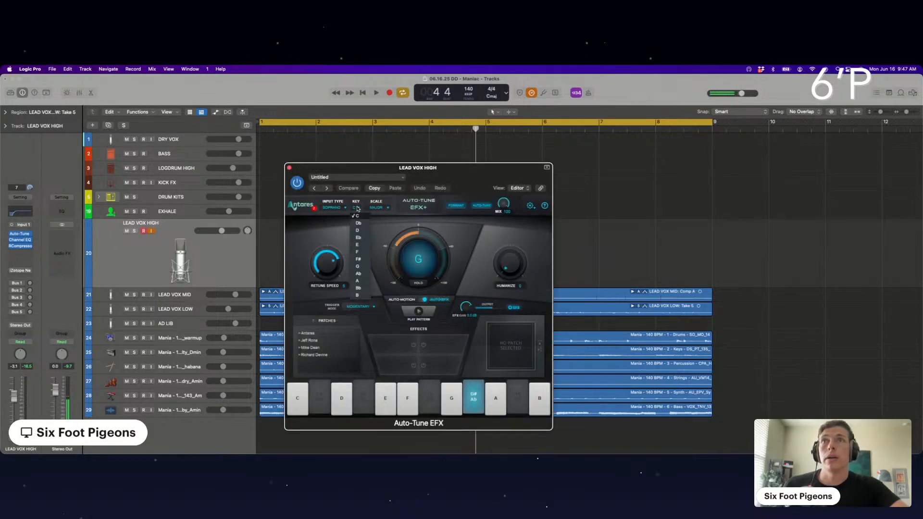
pyautogui.click(361, 292)
pyautogui.click(358, 207)
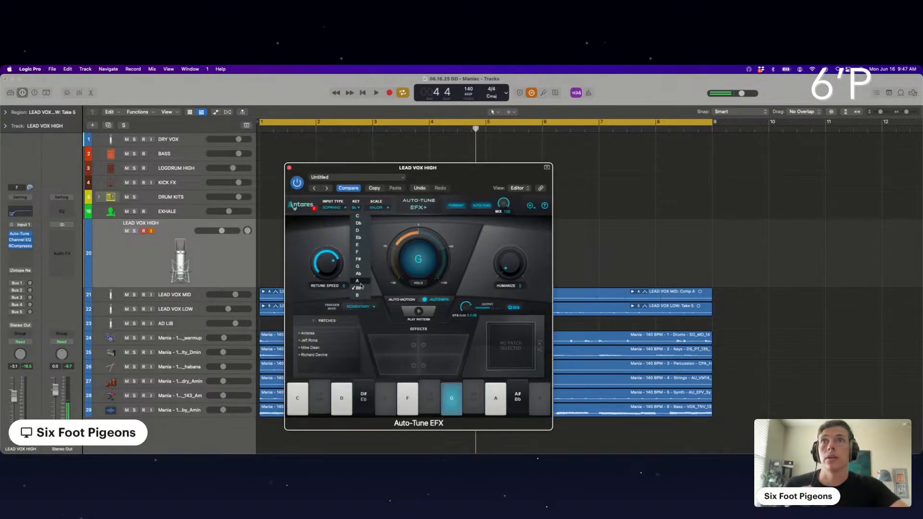
pyautogui.click(361, 297)
pyautogui.click(377, 223)
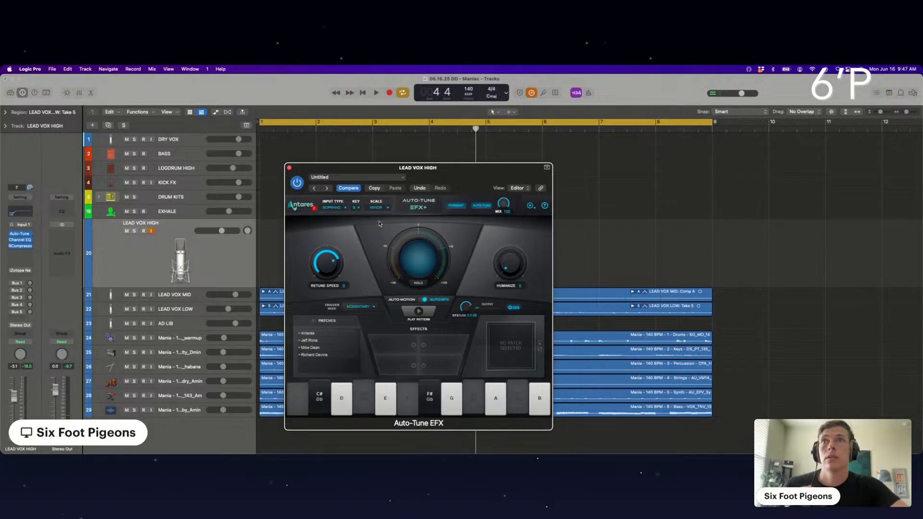
pyautogui.click(289, 167)
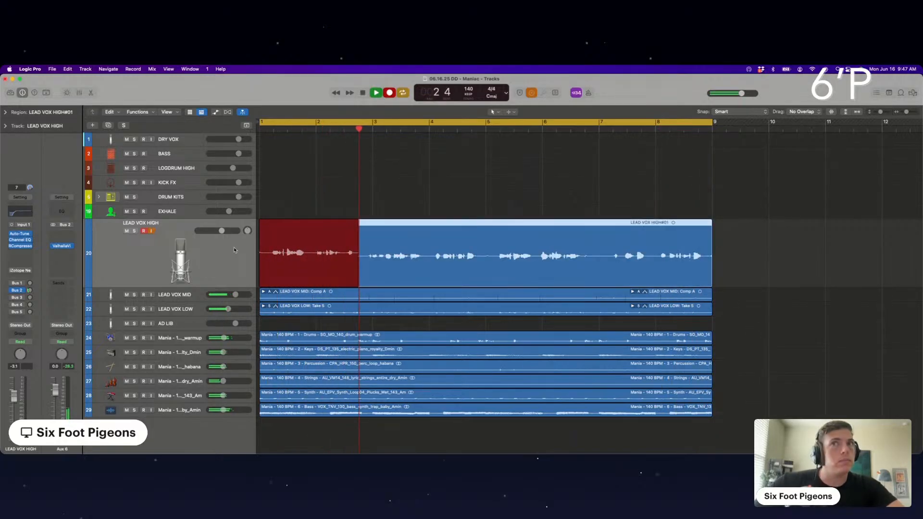
# Stop recording on LEAD VOX HIGH and delete its take folder together with the recorded audio files on disk.
pyautogui.press('space')
pyautogui.click(338, 206)
pyautogui.click(337, 235)
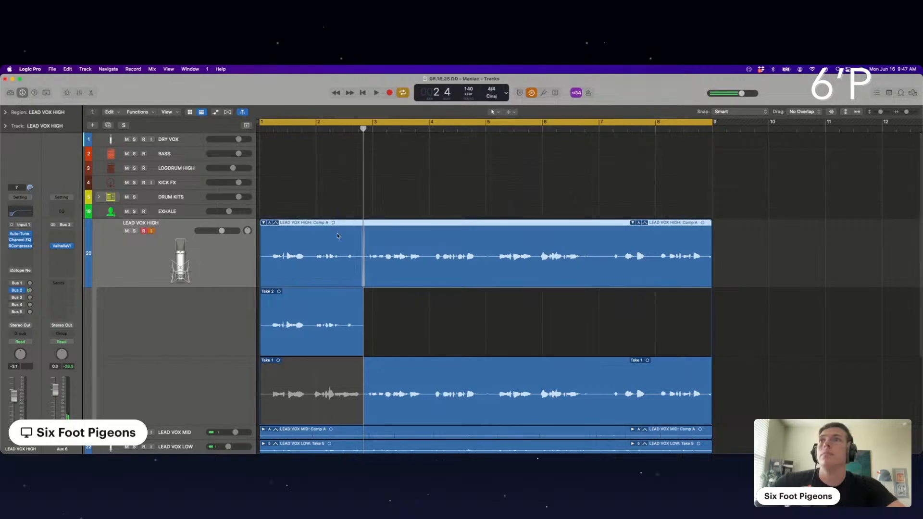
pyautogui.press('Delete')
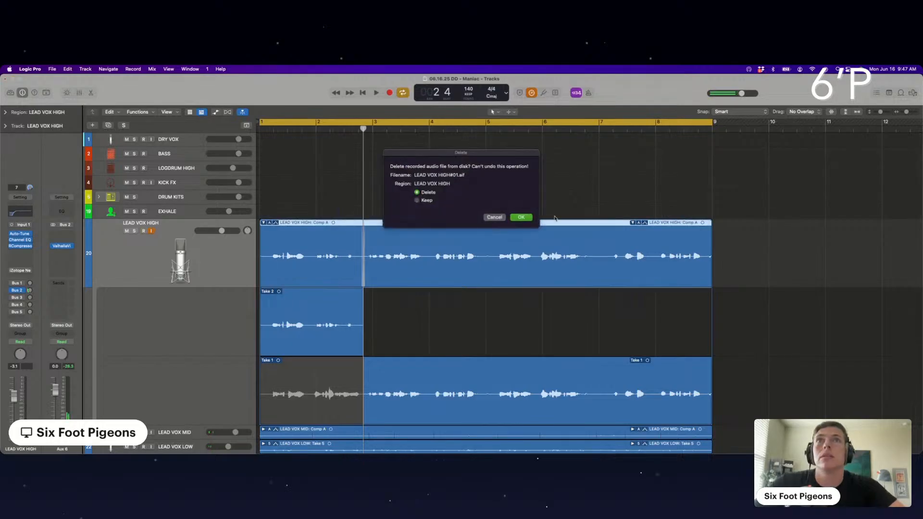
pyautogui.click(520, 217)
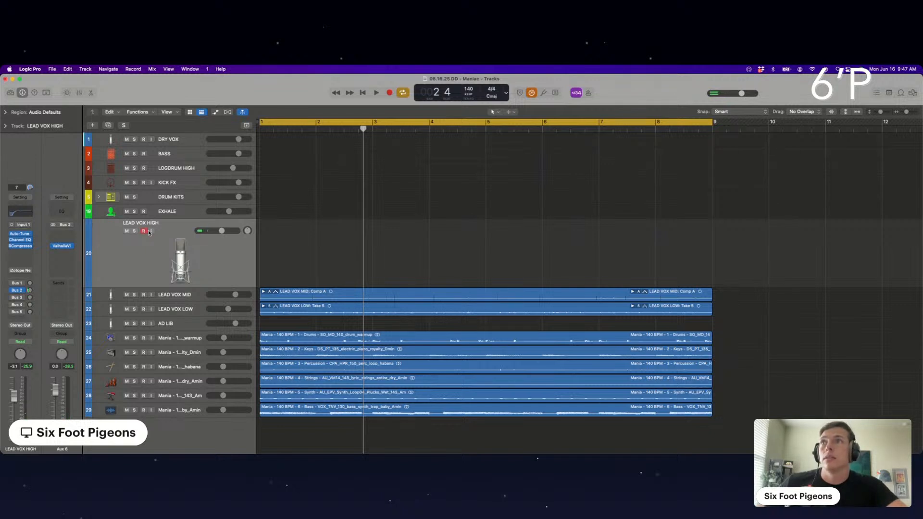
# Set the Auto-Tune EFX plug-in on AD LIB to the key of B with a minor scale, keeping the Alto/Tenor input type.
pyautogui.click(189, 323)
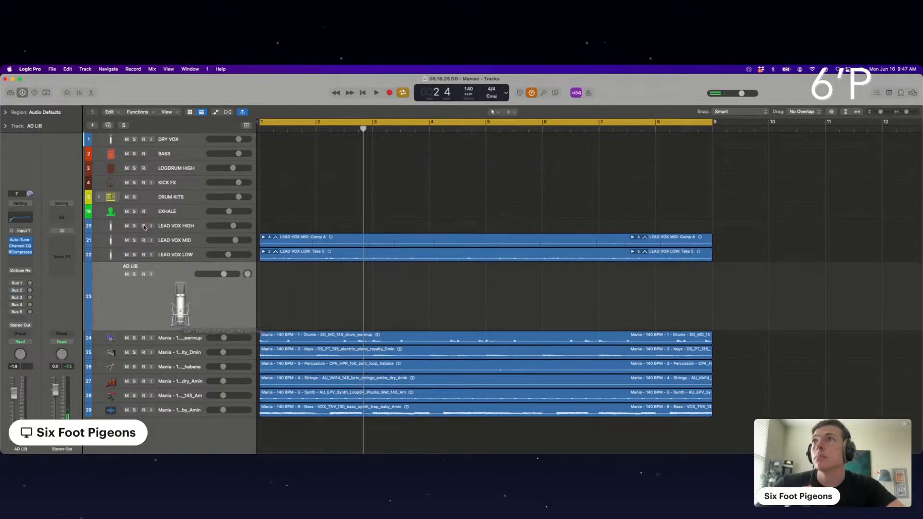
pyautogui.click(20, 239)
pyautogui.click(333, 207)
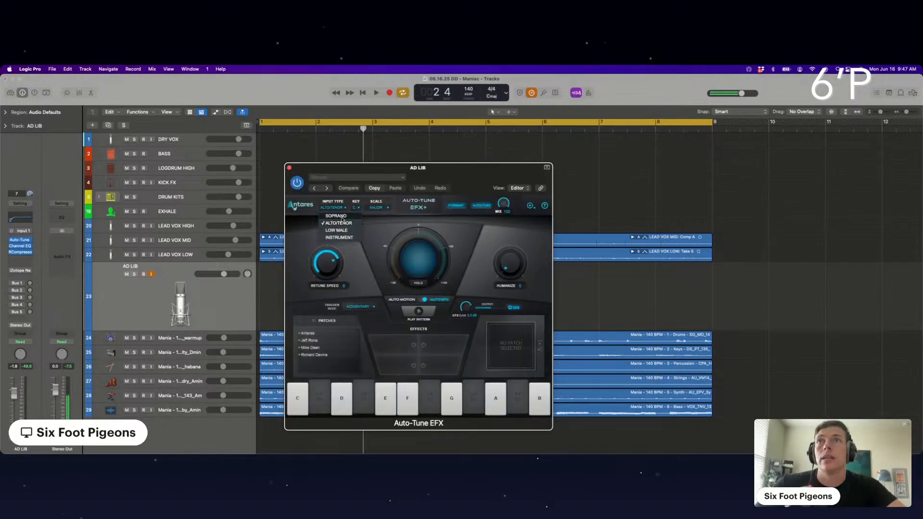
pyautogui.click(312, 206)
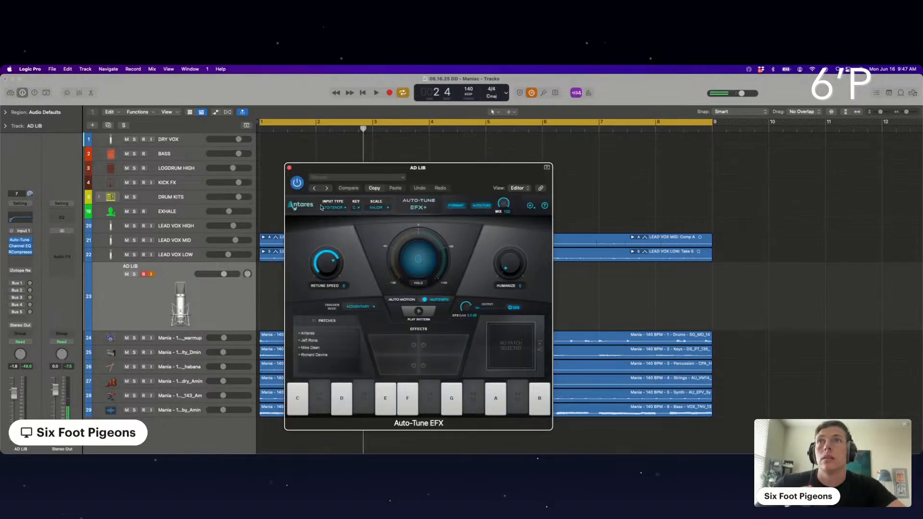
pyautogui.click(356, 207)
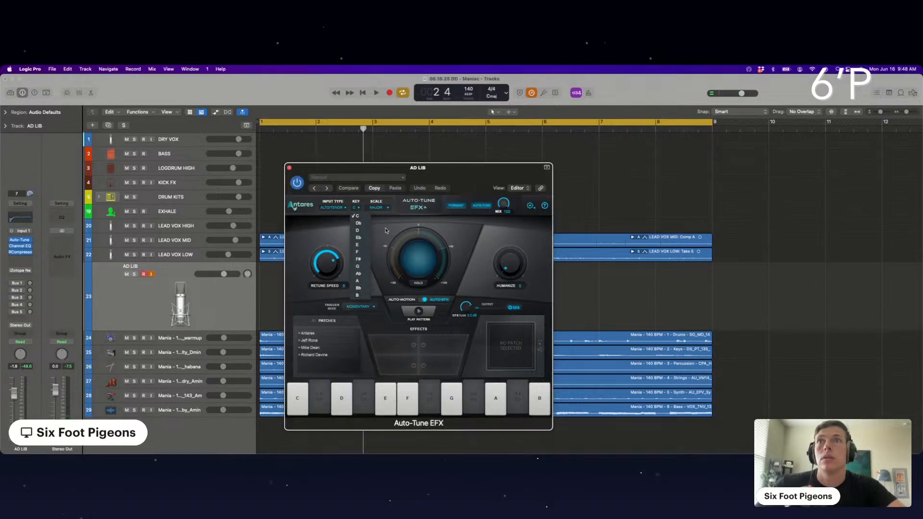
pyautogui.click(357, 295)
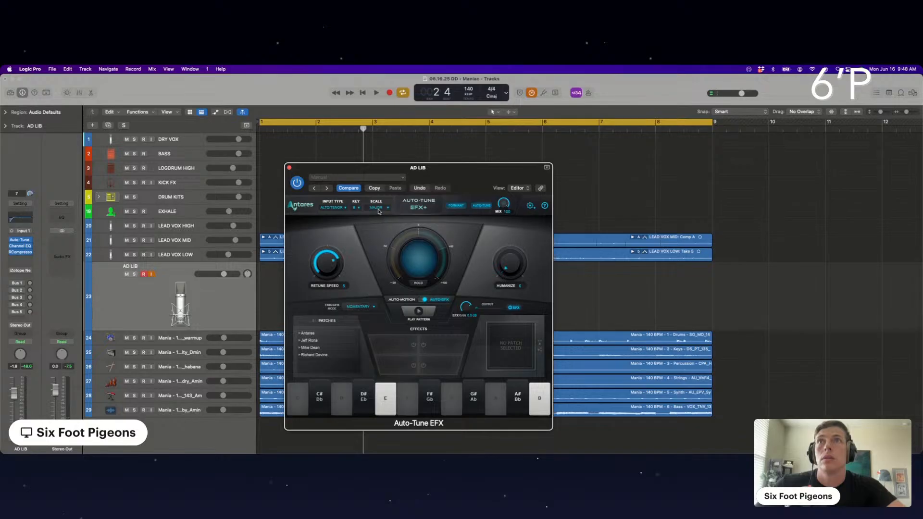
pyautogui.click(377, 223)
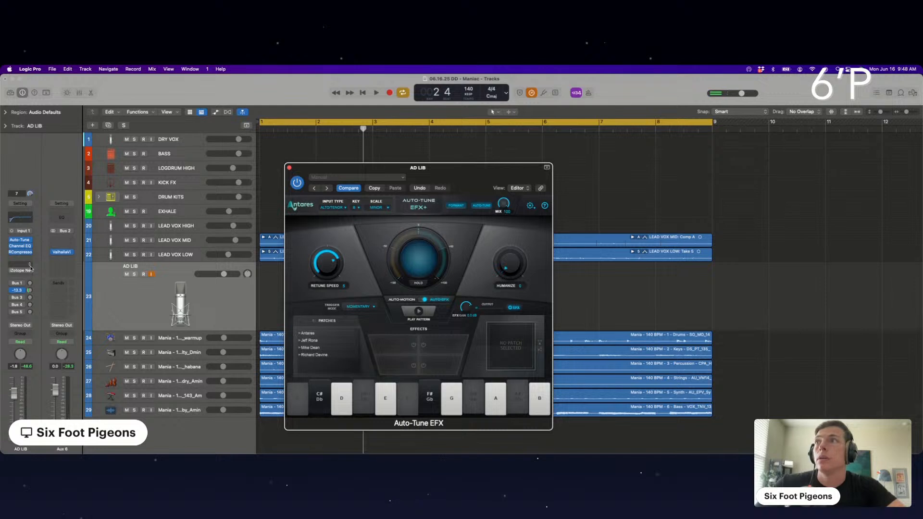
pyautogui.click(259, 175)
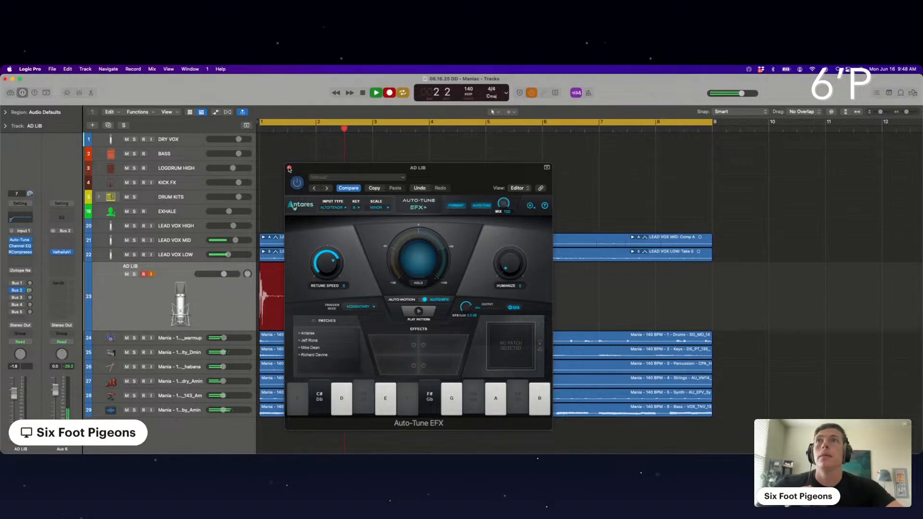
# Record looped takes on AD LIB over bars 1 to 8, play back Take 3, and close the Auto-Tune window.
pyautogui.moveTo(299, 171); pyautogui.dragTo(613, 115)
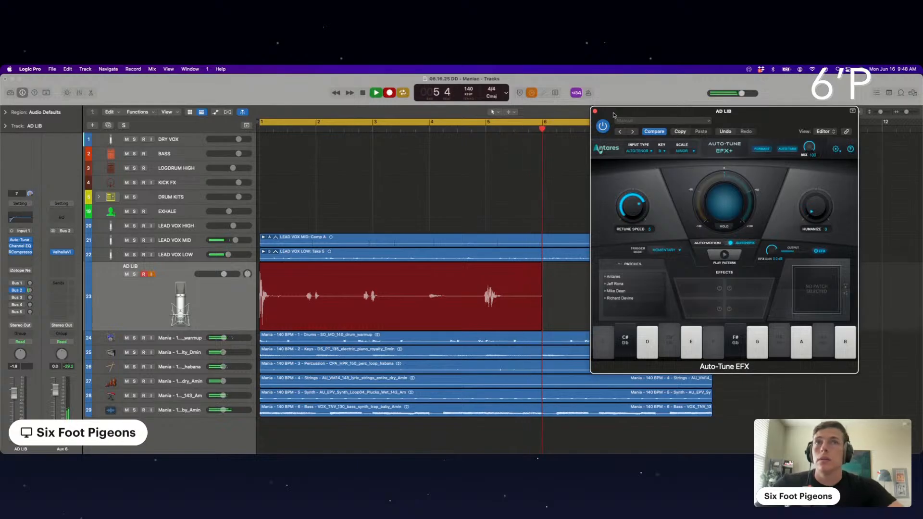
pyautogui.moveTo(633, 114); pyautogui.dragTo(735, 115)
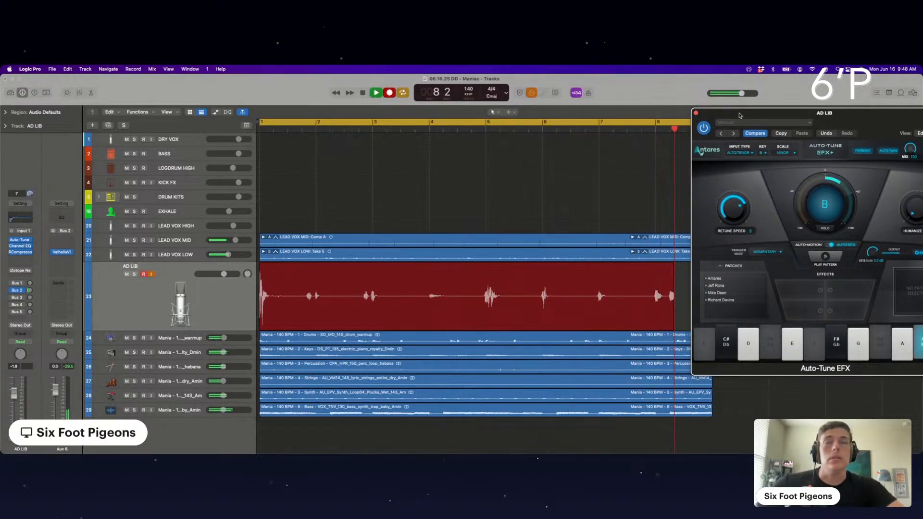
pyautogui.press('space')
pyautogui.press('r')
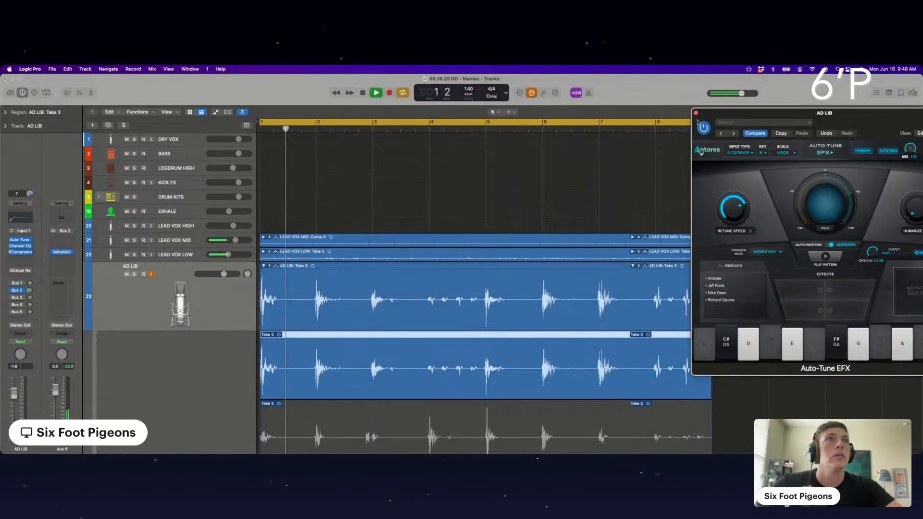
pyautogui.click(695, 114)
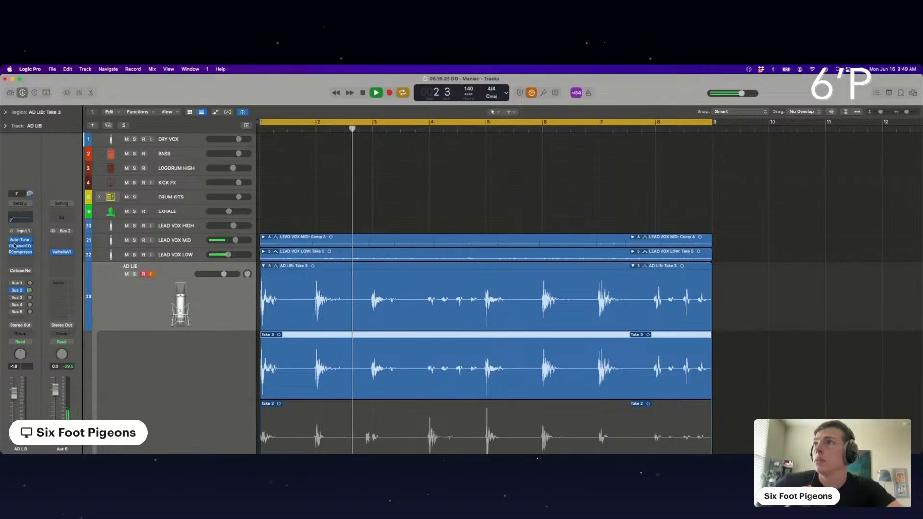
# Collapse the AD LIB take folder and lower the track's volume to about -5.2 dB.
pyautogui.click(377, 199)
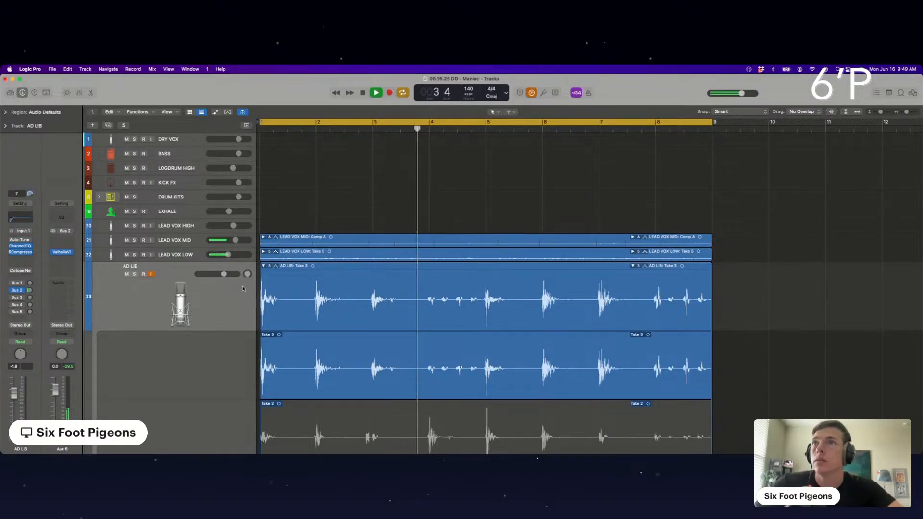
pyautogui.click(264, 266)
pyautogui.moveTo(223, 274); pyautogui.dragTo(217, 274)
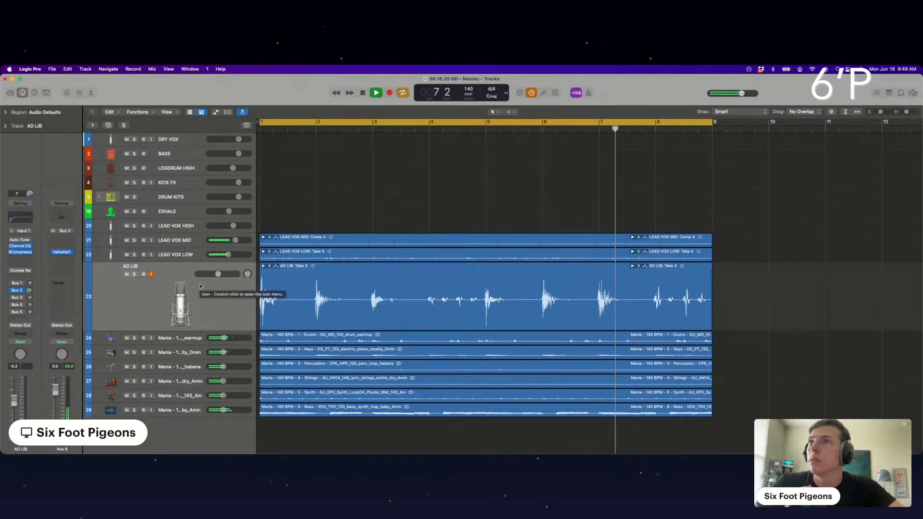
# Duplicate the LEAD VOX MID track without its regions, disarm AD LIB for recording, and select the duplicate.
pyautogui.click(187, 240)
pyautogui.press('super+d')
pyautogui.press('space')
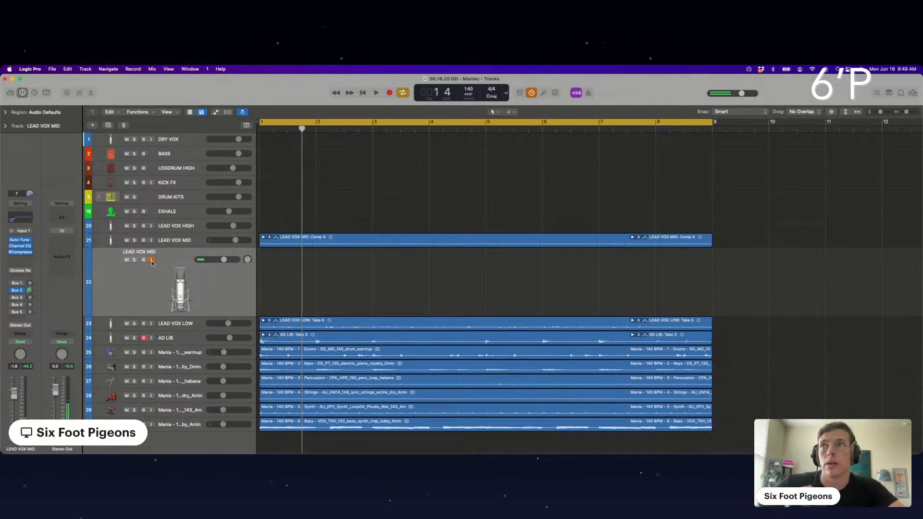
pyautogui.click(145, 338)
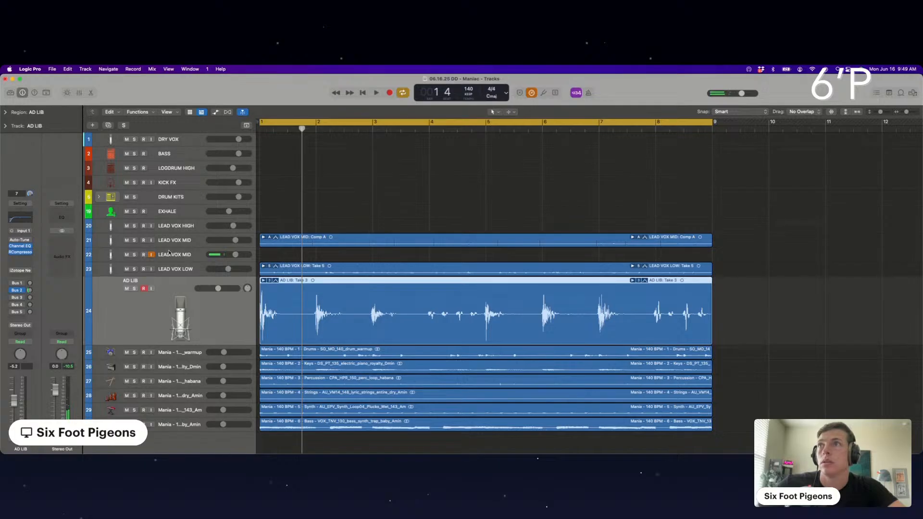
pyautogui.click(168, 252)
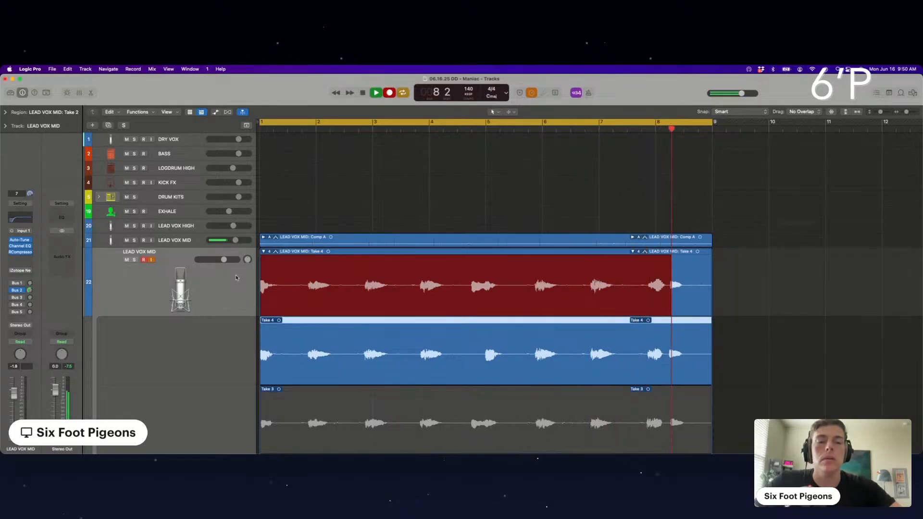
# Record looped takes over bars 1 to 8 on the duplicated LEAD VOX MID track and play back Take 5.
pyautogui.press('space')
pyautogui.press('space')
pyautogui.scroll(-3, 267, 394)
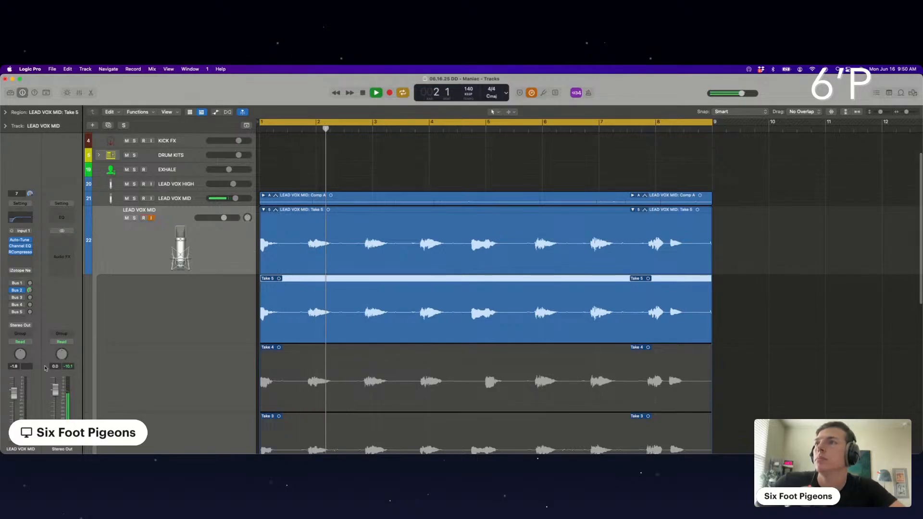
# Comp the duplicated LEAD VOX MID takes by swapping in the phrase around bar 4 from Take 4.
pyautogui.click(263, 209)
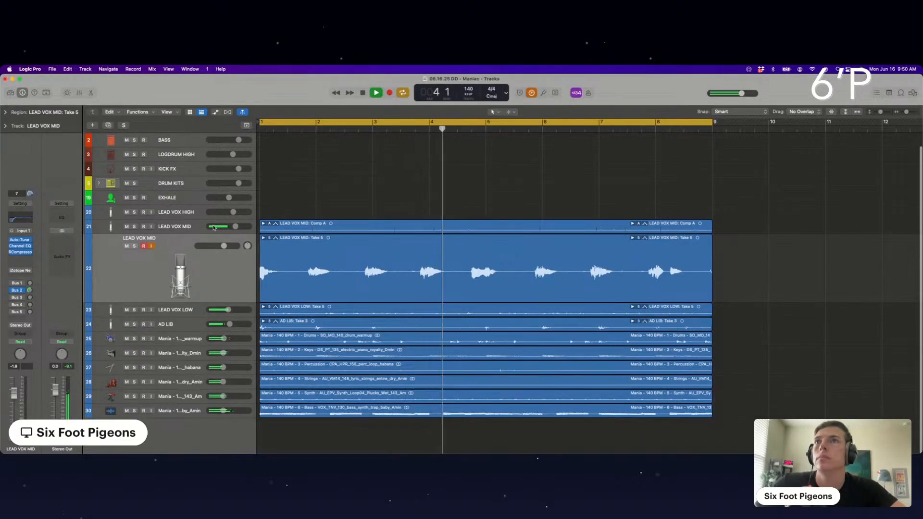
pyautogui.click(264, 238)
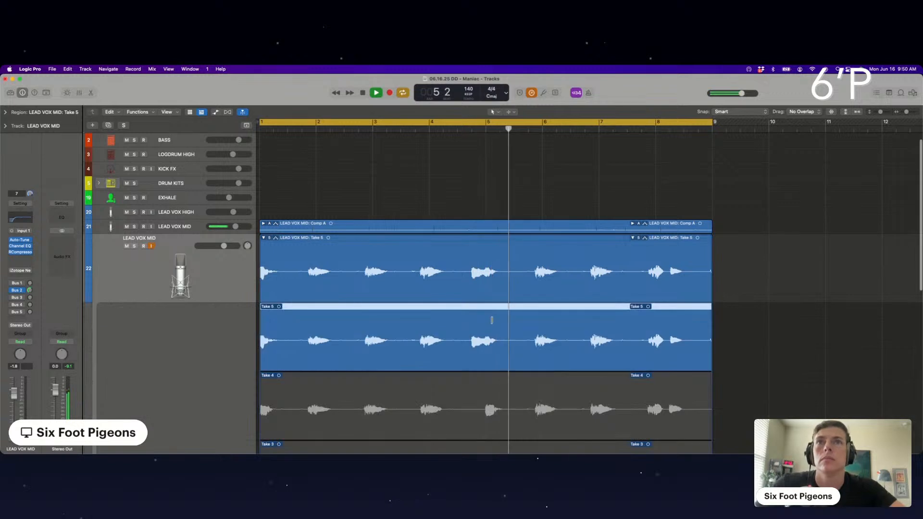
pyautogui.moveTo(410, 410); pyautogui.dragTo(468, 410)
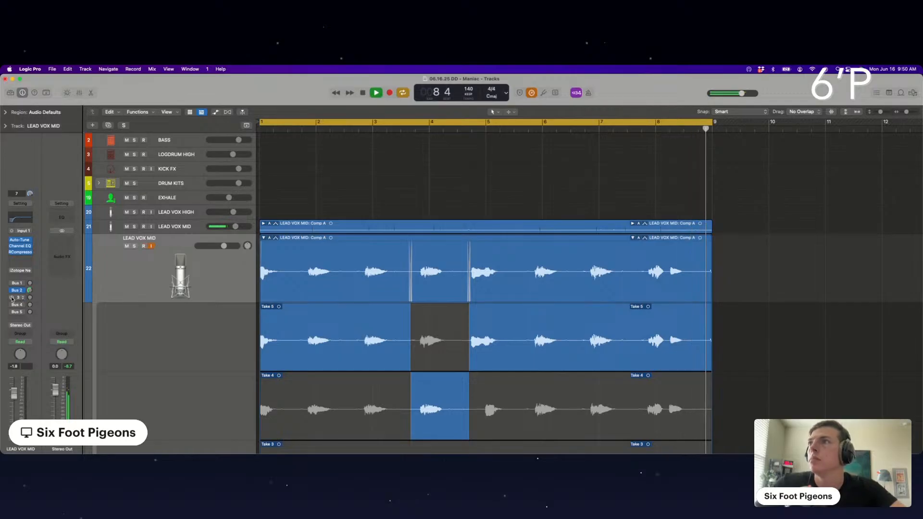
# Try a Bus 3 send on the duplicated LEAD VOX MID, keep a Bus 4 send instead, and collapse its take folder.
pyautogui.moveTo(30, 297); pyautogui.dragTo(30, 297)
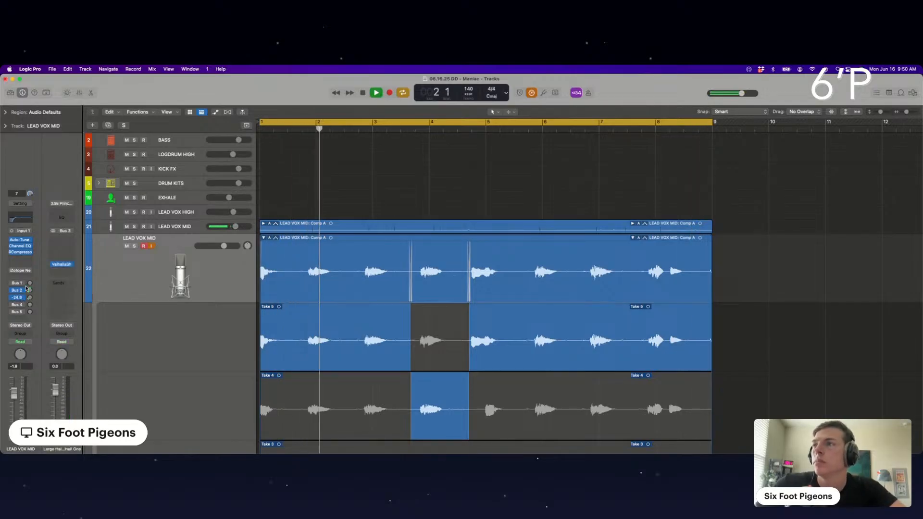
pyautogui.click(29, 305)
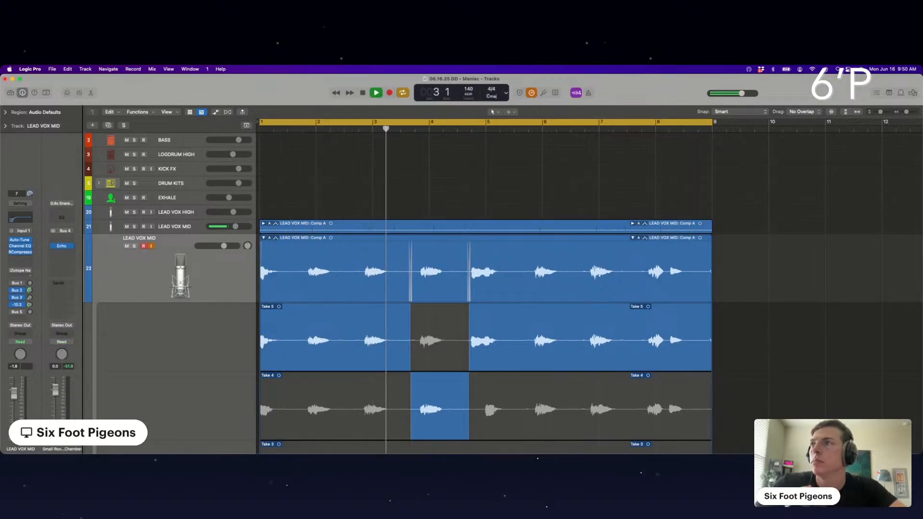
pyautogui.moveTo(30, 305); pyautogui.dragTo(30, 307)
pyautogui.click(11, 298)
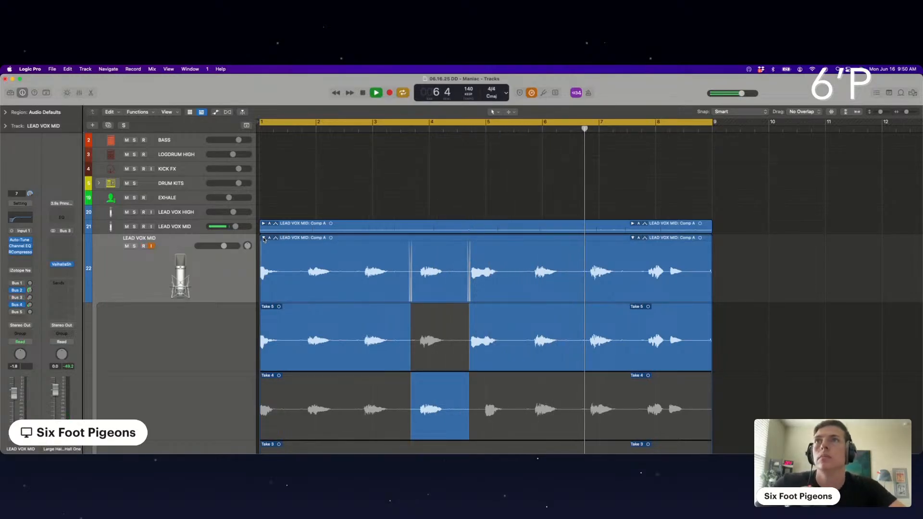
pyautogui.doubleClick(332, 241)
pyautogui.press('space')
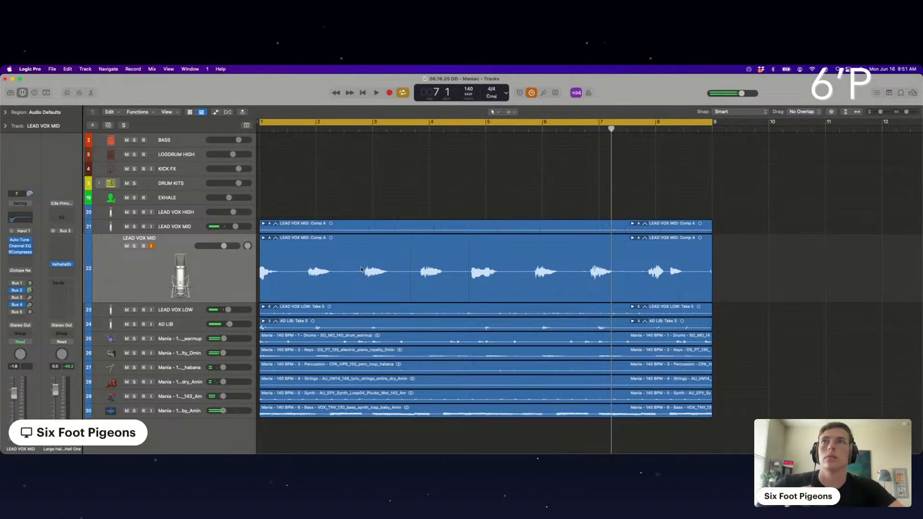
# Enlarge the track rows and pan the first LEAD VOX MID track to +11.
pyautogui.scroll(2, 200, 213)
pyautogui.click(153, 144)
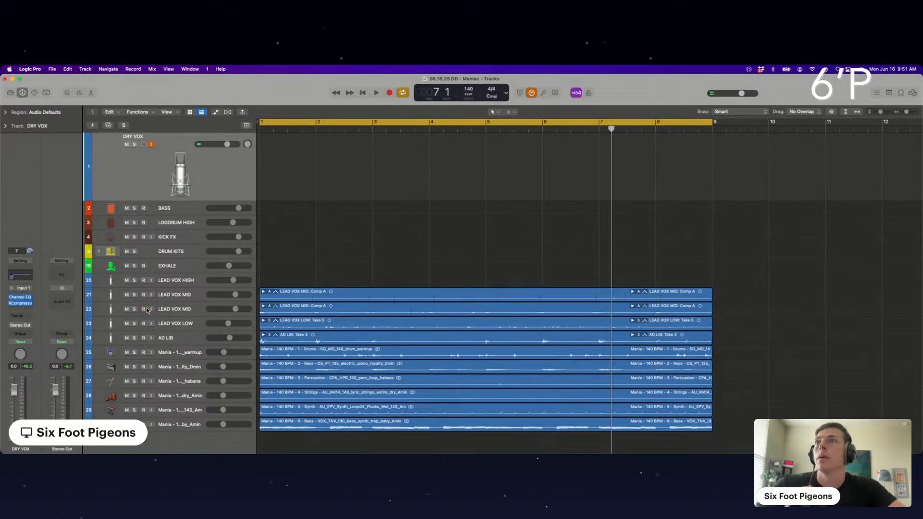
pyautogui.click(185, 295)
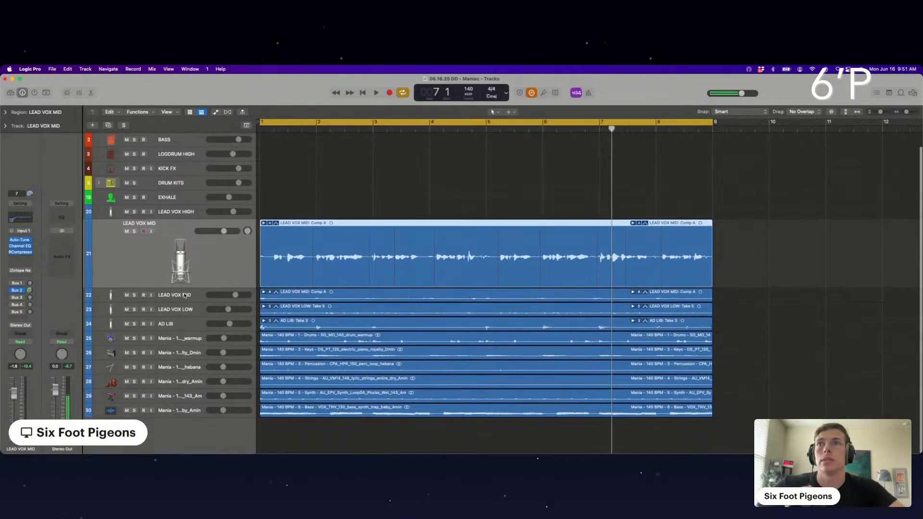
pyautogui.press('super+Down')
pyautogui.press('super+Down')
pyautogui.press('super+Down')
pyautogui.press('super+Down')
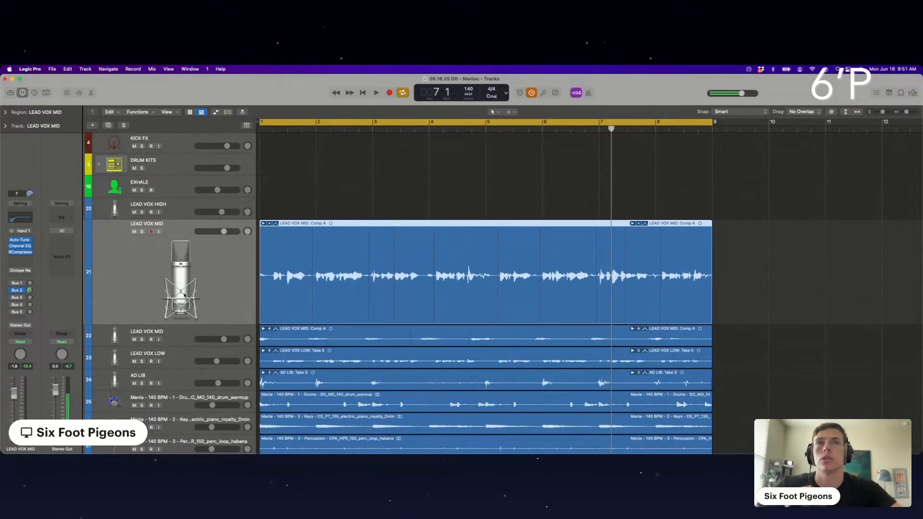
pyautogui.click(367, 186)
pyautogui.scroll(-3, 368, 187)
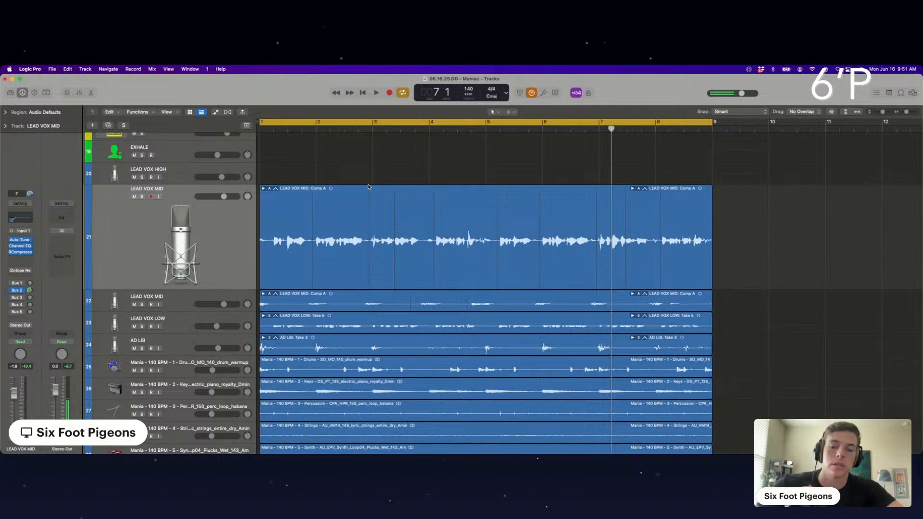
pyautogui.click(187, 197)
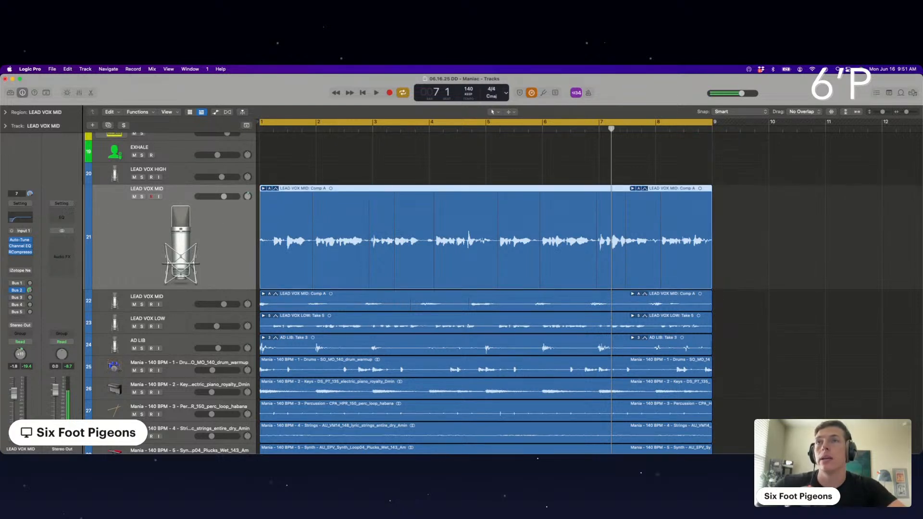
# Pan the duplicated LEAD VOX MID track to -13 and offset LEAD VOX LOW from the center.
pyautogui.click(180, 298)
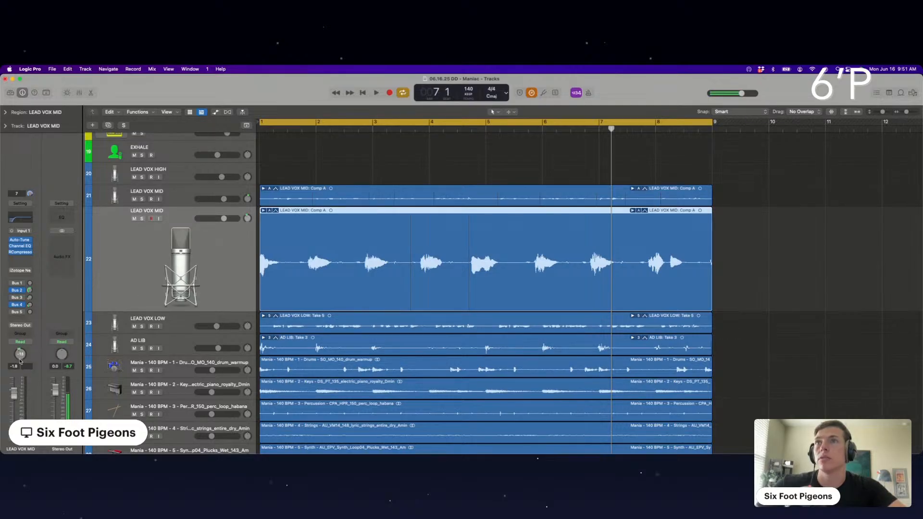
pyautogui.click(181, 318)
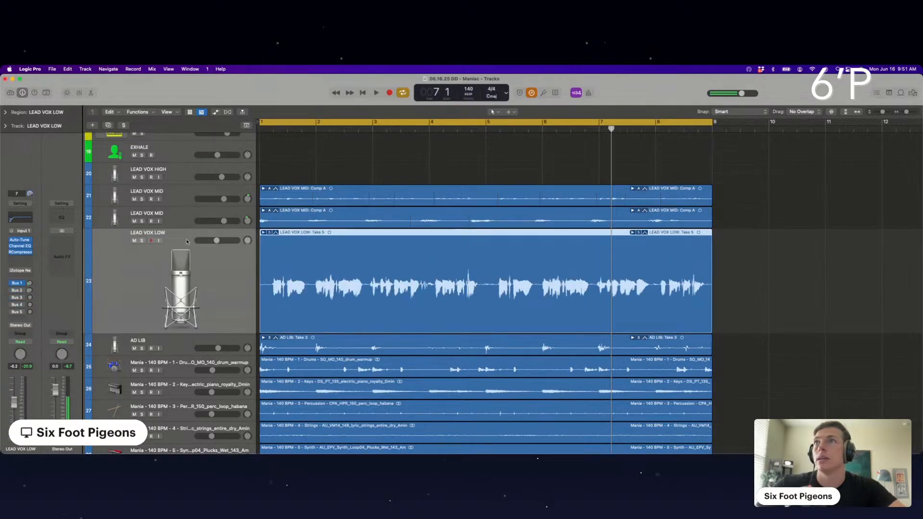
pyautogui.click(178, 221)
pyautogui.click(175, 327)
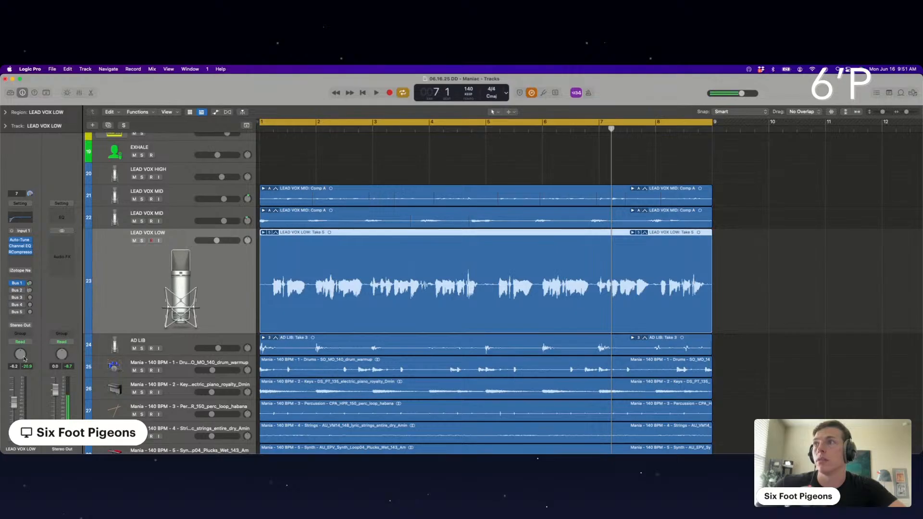
# Move the duplicated LEAD VOX MID track below LEAD VOX LOW and duplicate it without its regions.
pyautogui.click(172, 222)
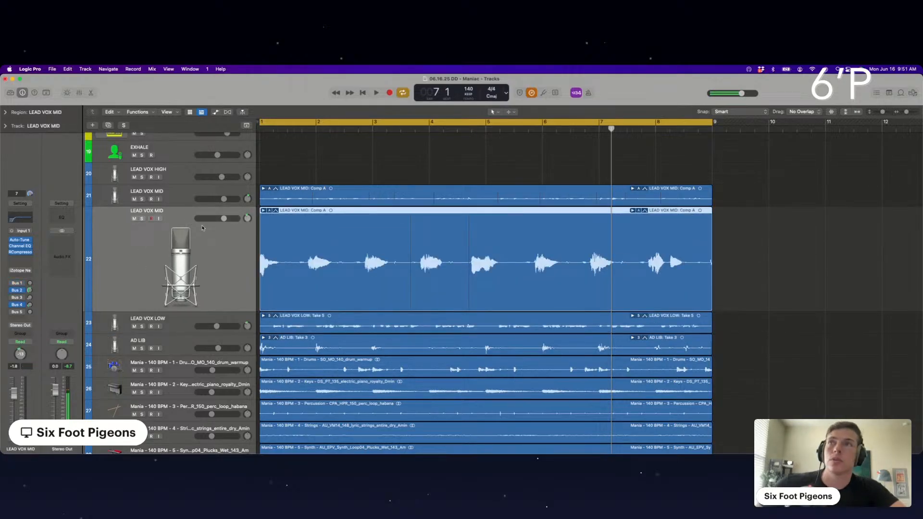
pyautogui.moveTo(163, 239); pyautogui.dragTo(169, 336)
pyautogui.press('super+d')
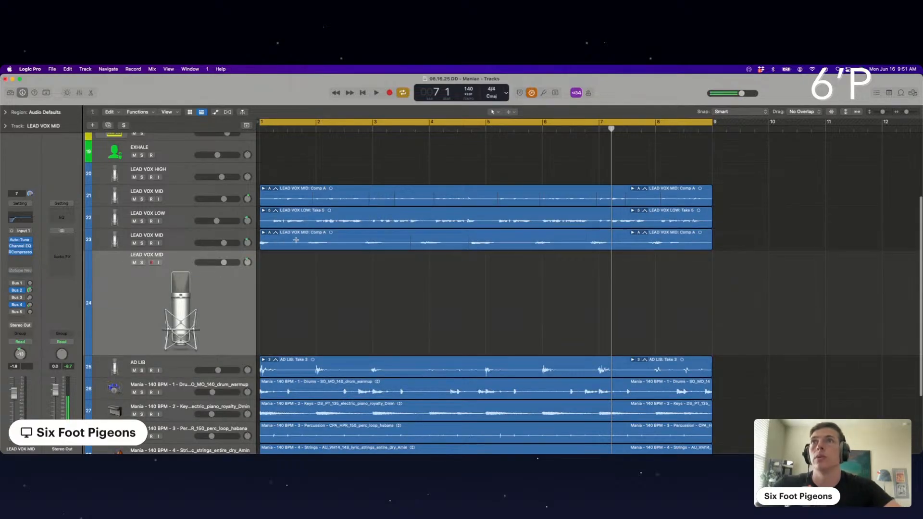
# Move four alternating phrases of the LEAD VOX MID comp onto the new empty duplicate and pan that track to +27.
pyautogui.moveTo(289, 241); pyautogui.dragTo(331, 264)
pyautogui.moveTo(403, 241); pyautogui.dragTo(430, 351)
pyautogui.moveTo(515, 240); pyautogui.dragTo(543, 353)
pyautogui.moveTo(627, 244); pyautogui.dragTo(698, 244)
pyautogui.moveTo(628, 240); pyautogui.dragTo(752, 242)
pyautogui.moveTo(645, 243); pyautogui.dragTo(646, 354)
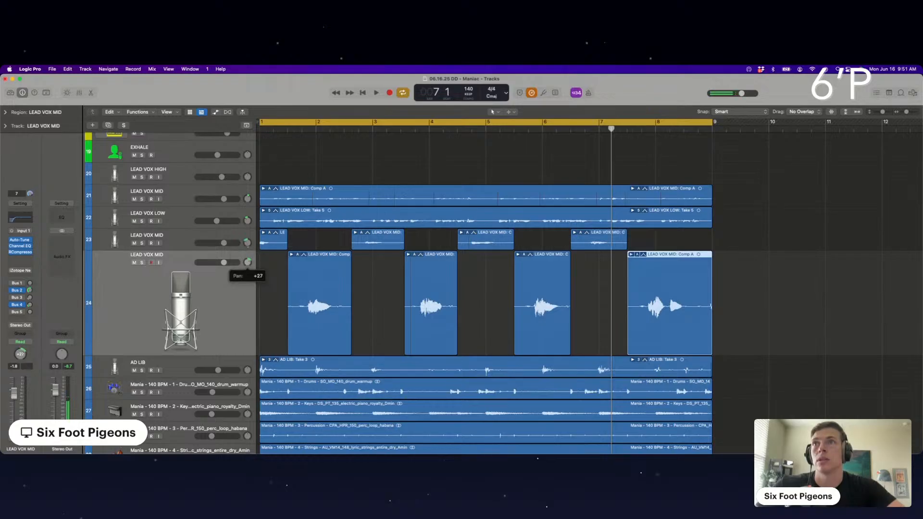
# Set the AD LIB volume to -5.5 dB and its pan to -19 while playing the mix.
pyautogui.click(181, 366)
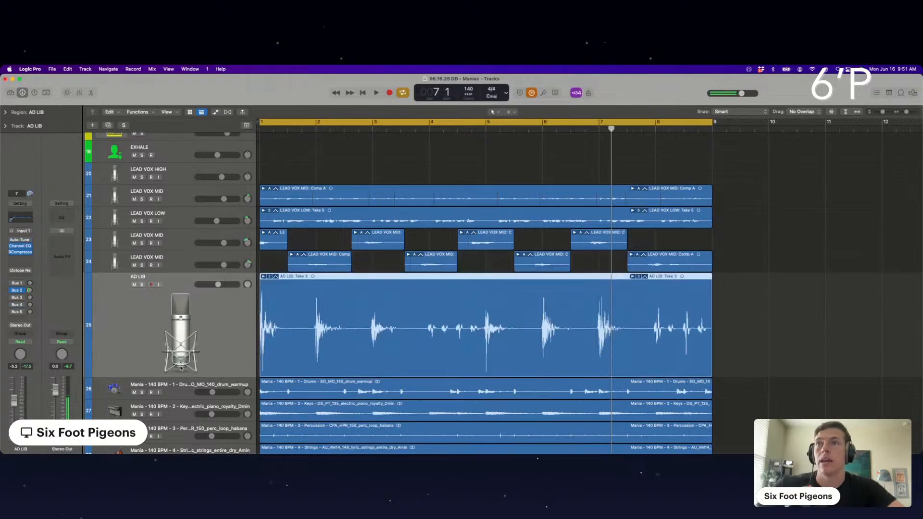
pyautogui.click(217, 263)
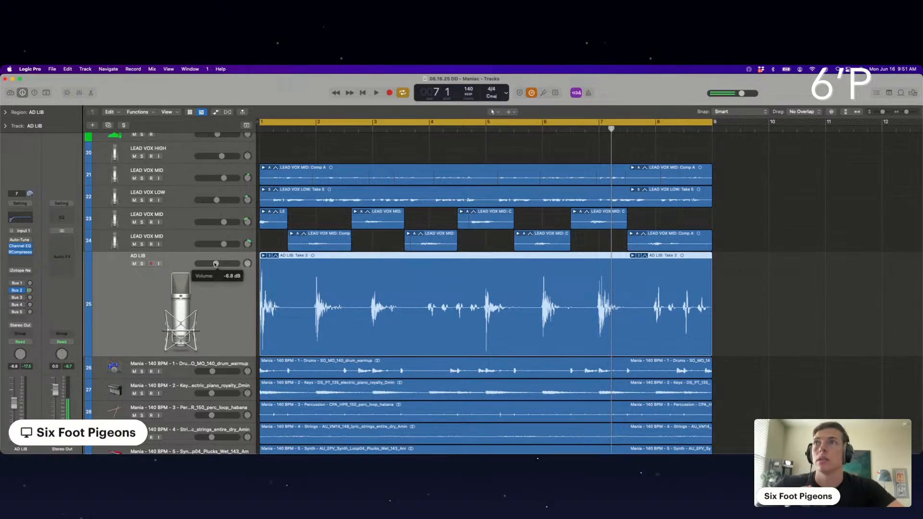
pyautogui.press('space')
pyautogui.scroll(-1, 231, 255)
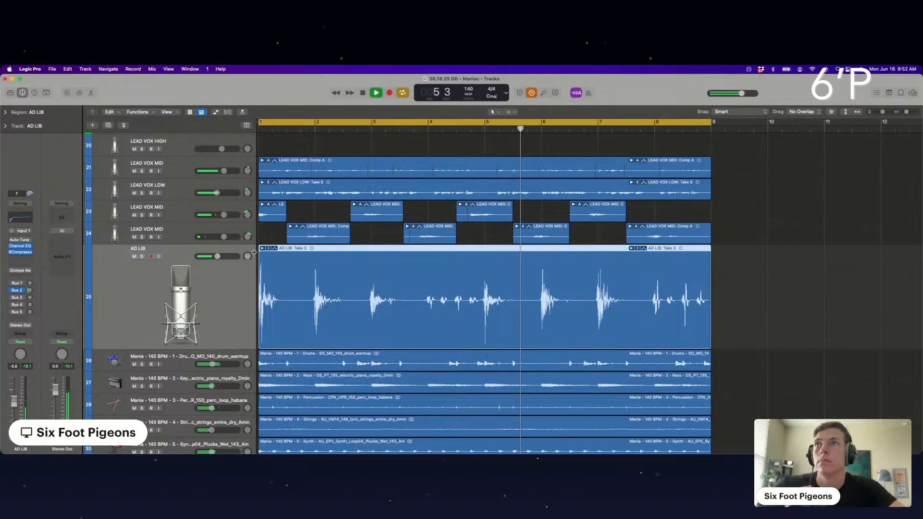
pyautogui.moveTo(247, 255); pyautogui.dragTo(247, 261)
pyautogui.press('space')
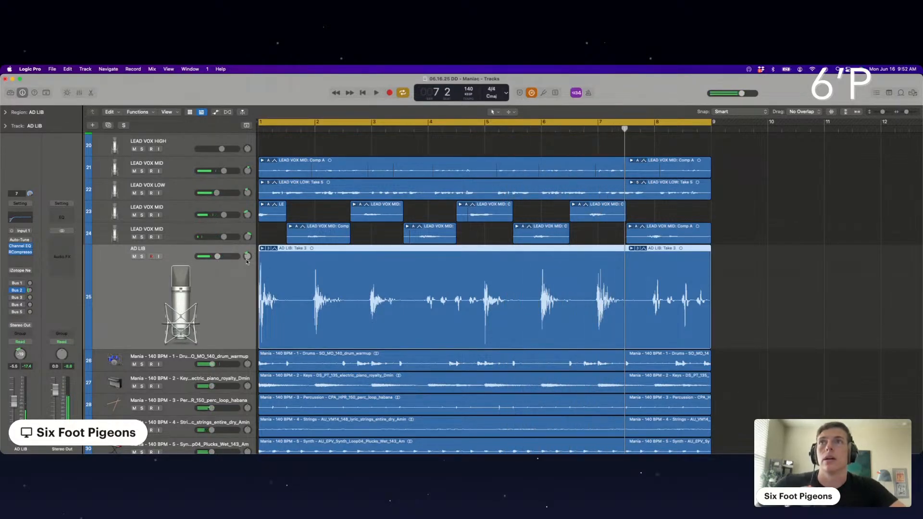
# Duplicate the AD LIB track without regions and move four alternating ad-lib phrases onto the duplicate.
pyautogui.press('super+d')
pyautogui.moveTo(301, 256); pyautogui.dragTo(338, 288)
pyautogui.moveTo(414, 258); pyautogui.dragTo(477, 288)
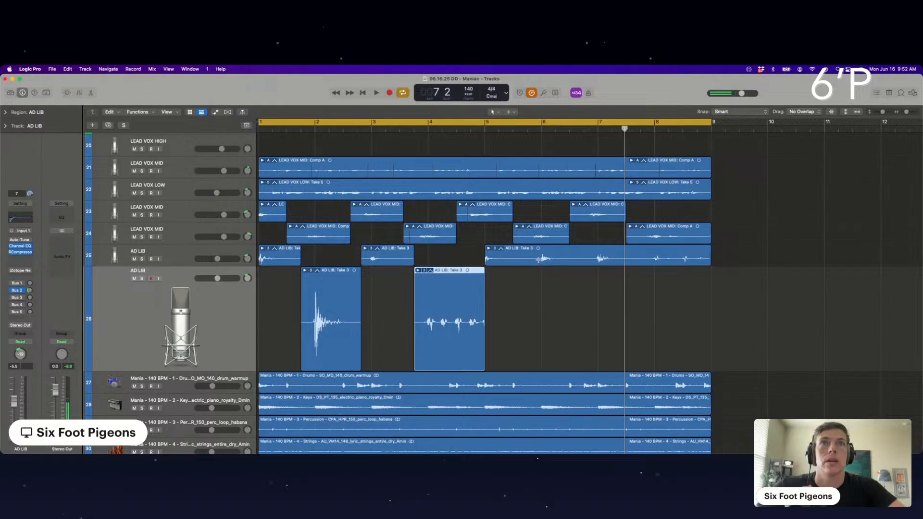
pyautogui.moveTo(535, 260); pyautogui.dragTo(581, 280)
pyautogui.moveTo(638, 257)
pyautogui.mouseDown()
pyautogui.moveTo(711, 258)
pyautogui.moveTo(652, 282)
pyautogui.mouseUp()
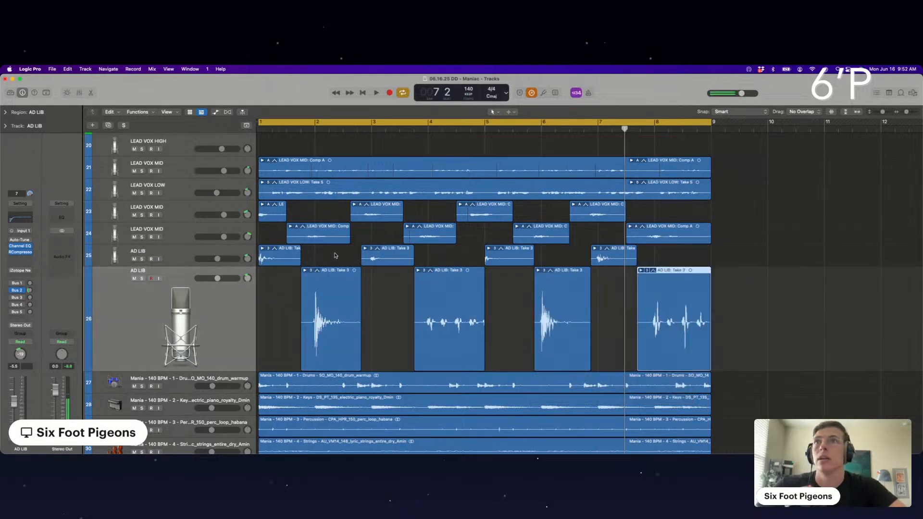
# Pan the upper split LEAD VOX MID track farther left, the upper AD LIB to +41 and the lower AD LIB to -39.
pyautogui.click(191, 254)
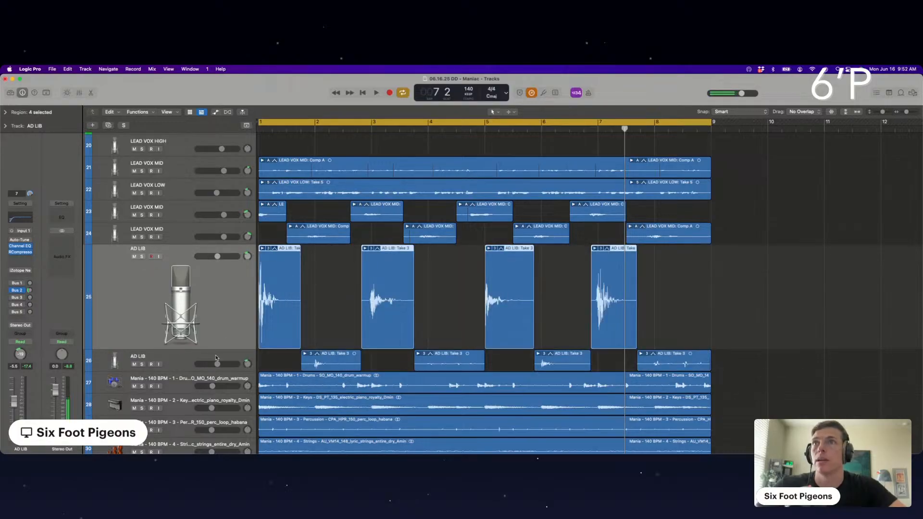
pyautogui.click(208, 210)
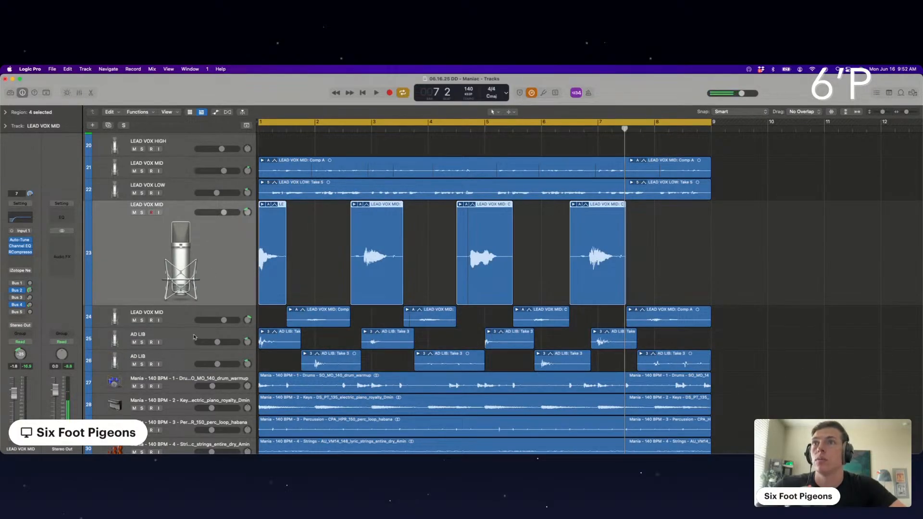
pyautogui.click(193, 337)
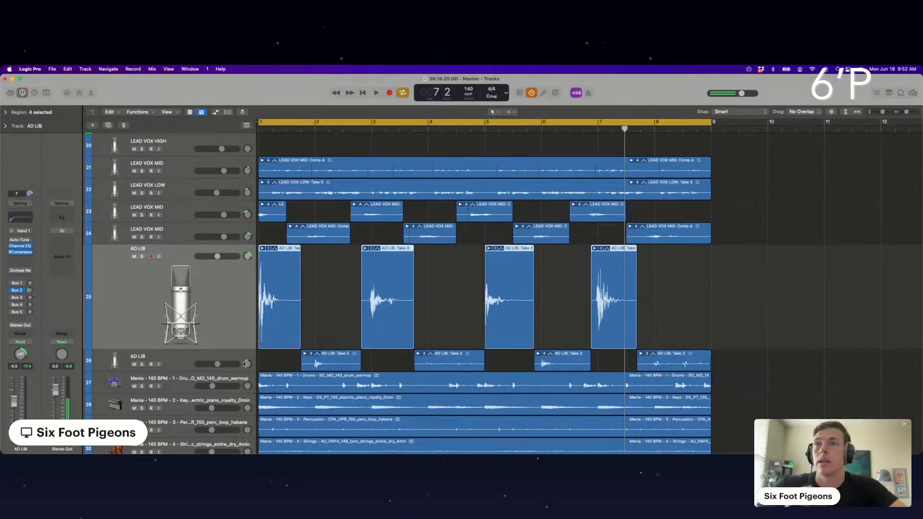
pyautogui.moveTo(247, 365); pyautogui.dragTo(246, 367)
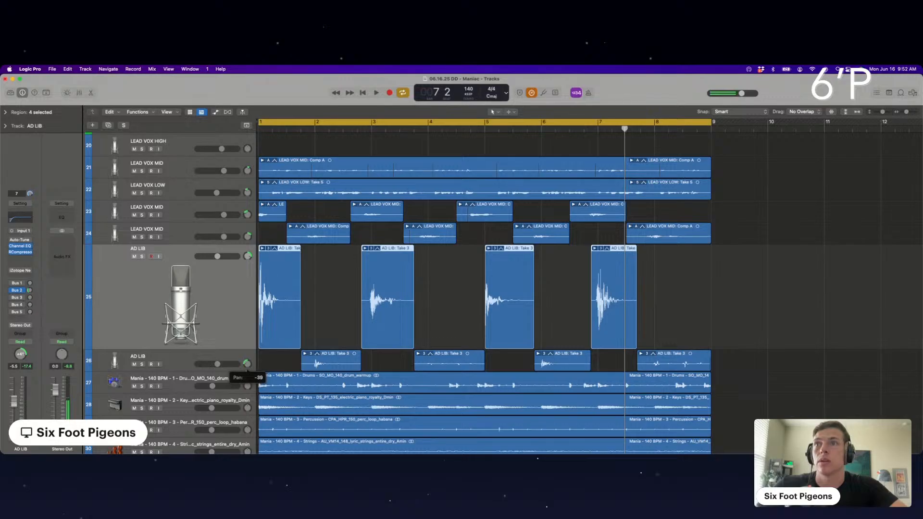
# Play back the panned vocal mix and briefly toggle solo on the first LEAD VOX MID track.
pyautogui.click(315, 339)
pyautogui.press('space')
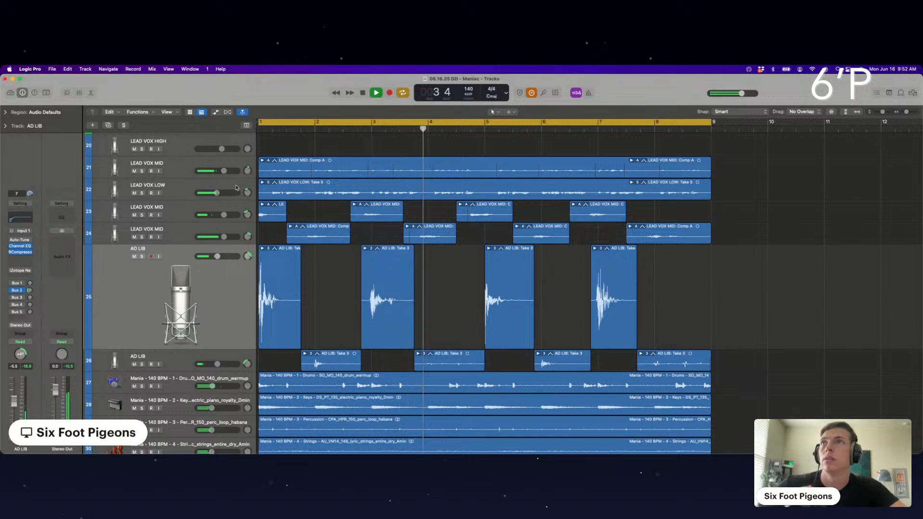
pyautogui.click(205, 165)
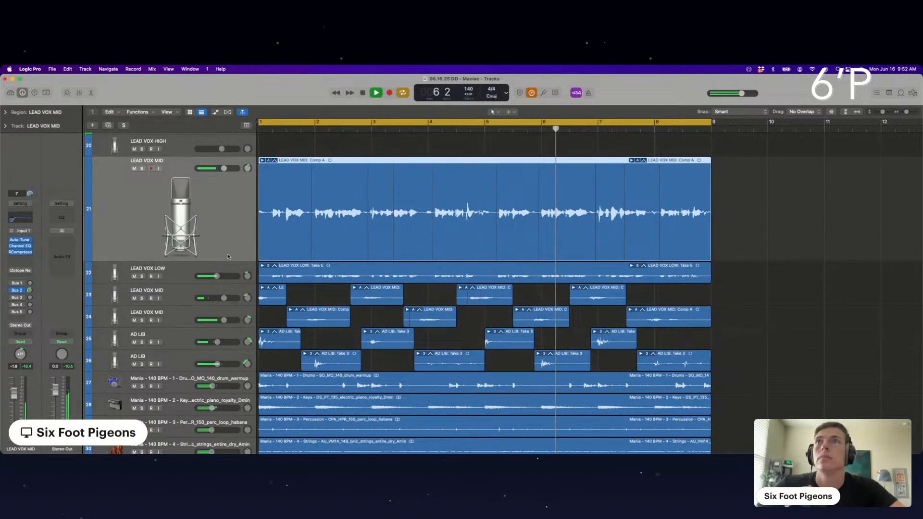
pyautogui.click(141, 169)
pyautogui.click(142, 168)
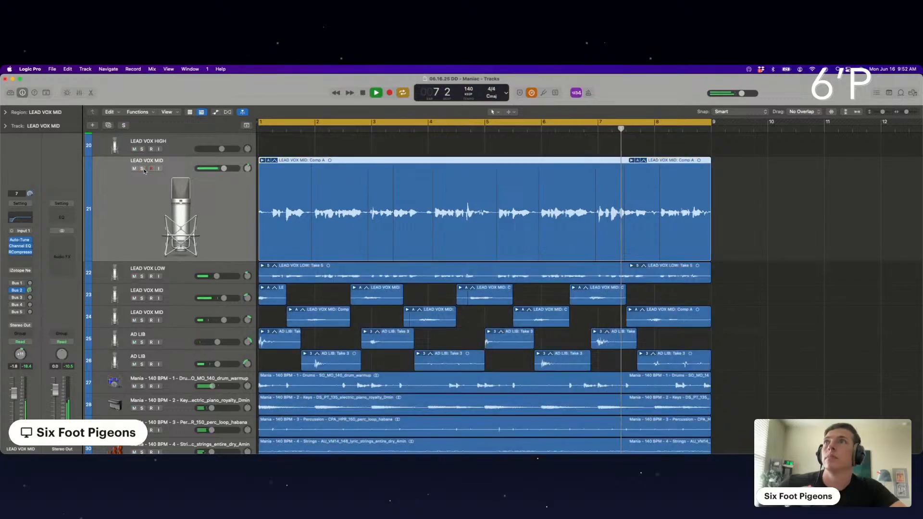
pyautogui.press('space')
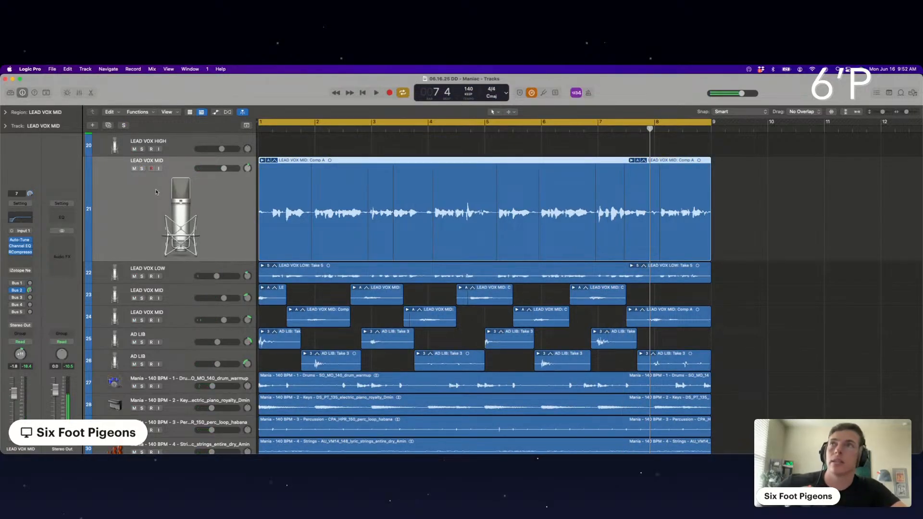
# Duplicate the first LEAD VOX MID track, copy its full comp onto the duplicate, and pan the duplicate to -1.
pyautogui.press('super+d')
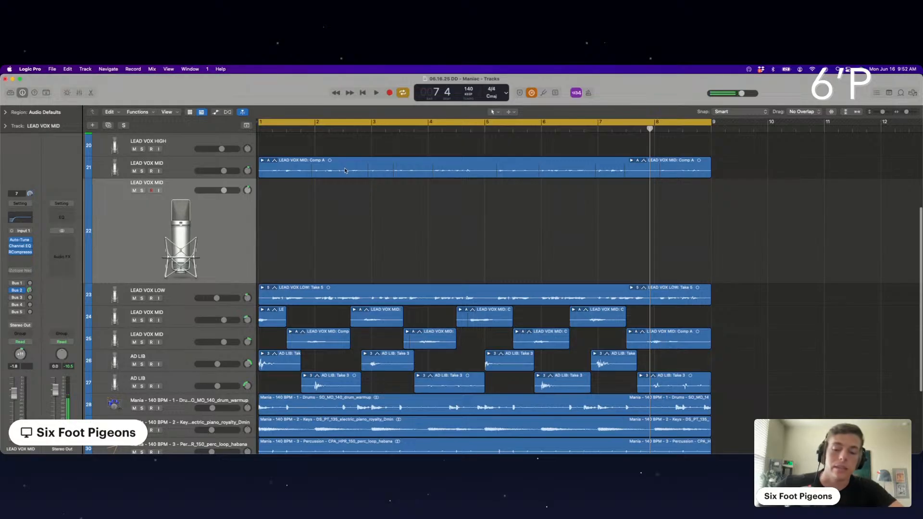
pyautogui.moveTo(344, 171); pyautogui.dragTo(335, 202)
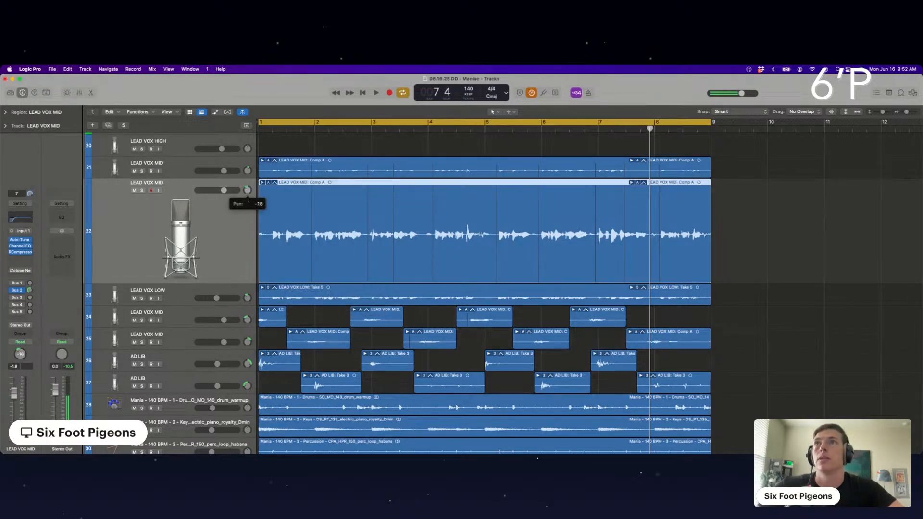
pyautogui.moveTo(246, 196); pyautogui.dragTo(245, 207)
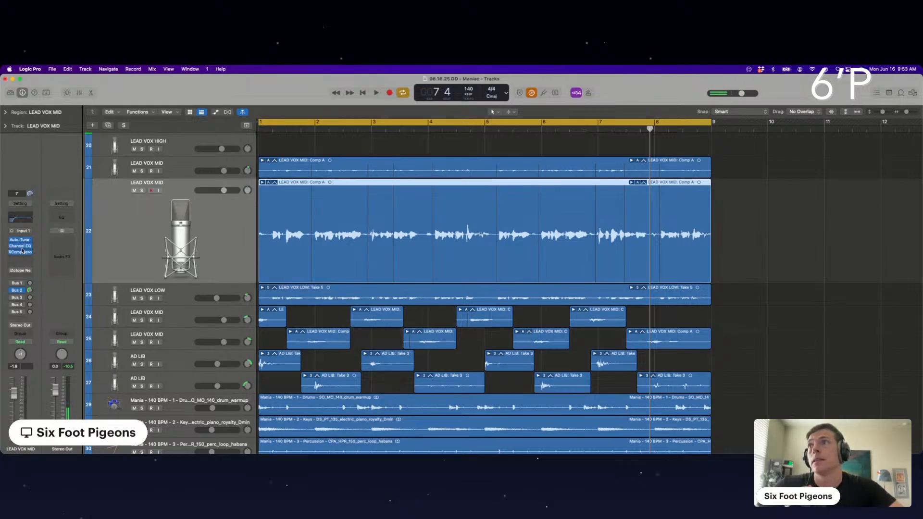
# Insert the Soundtoys Little AlterBoy plug-in after the compressor on the new LEAD VOX MID duplicate.
pyautogui.click(22, 252)
pyautogui.moveTo(34, 412)
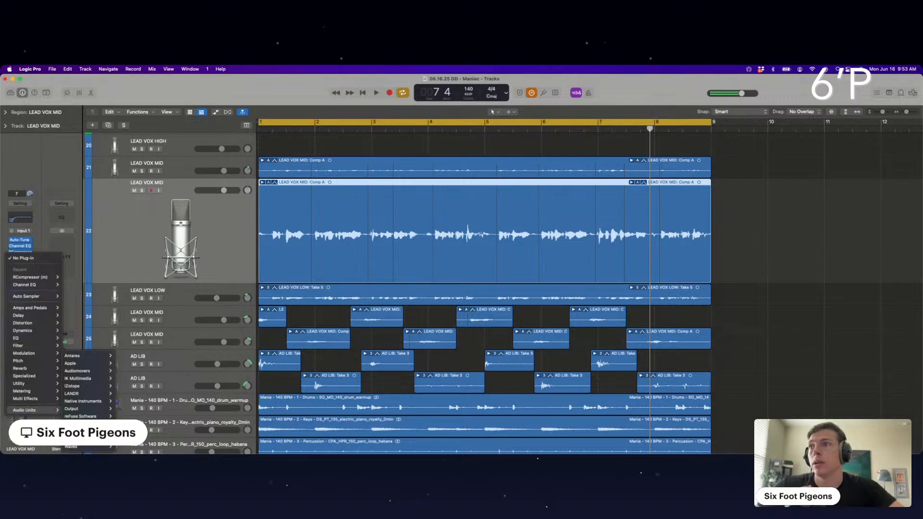
pyautogui.moveTo(79, 432)
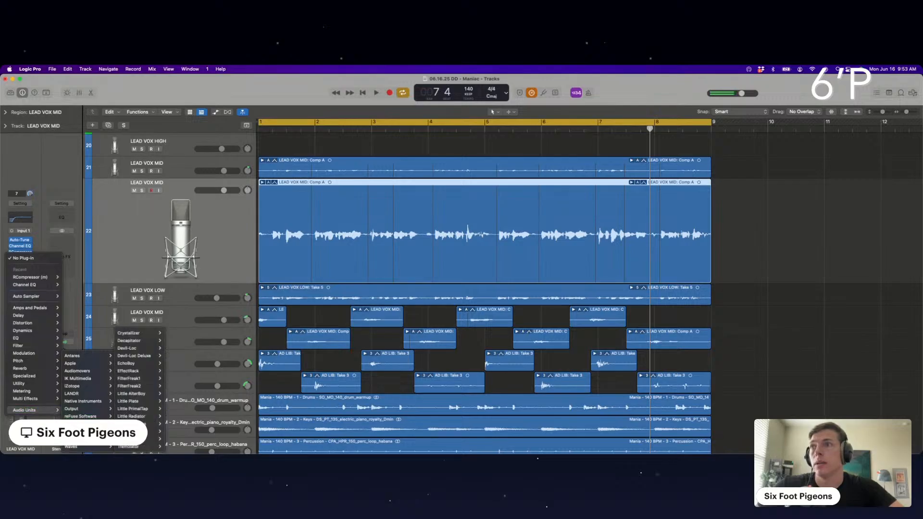
pyautogui.click(137, 395)
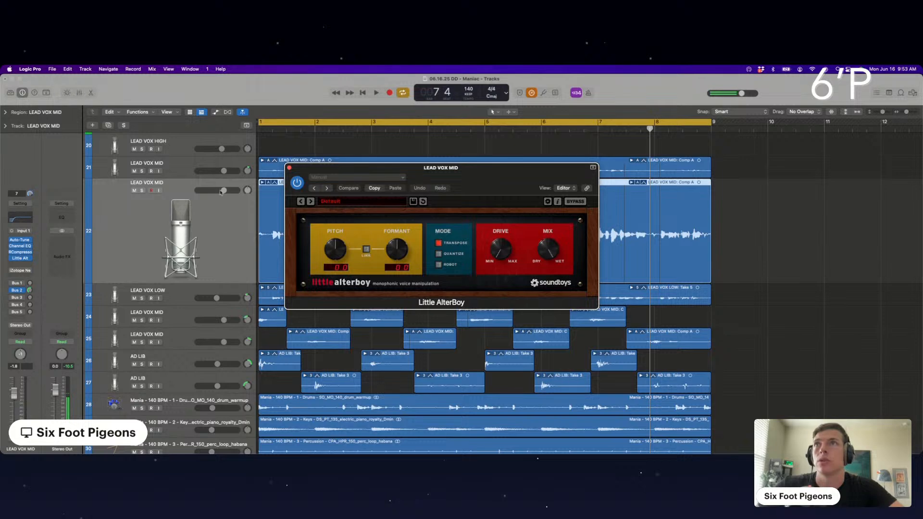
# Audition the new duplicate in solo, unsolo it, and link Little AlterBoy's pitch and formant at -5.0.
pyautogui.click(142, 190)
pyautogui.click(142, 191)
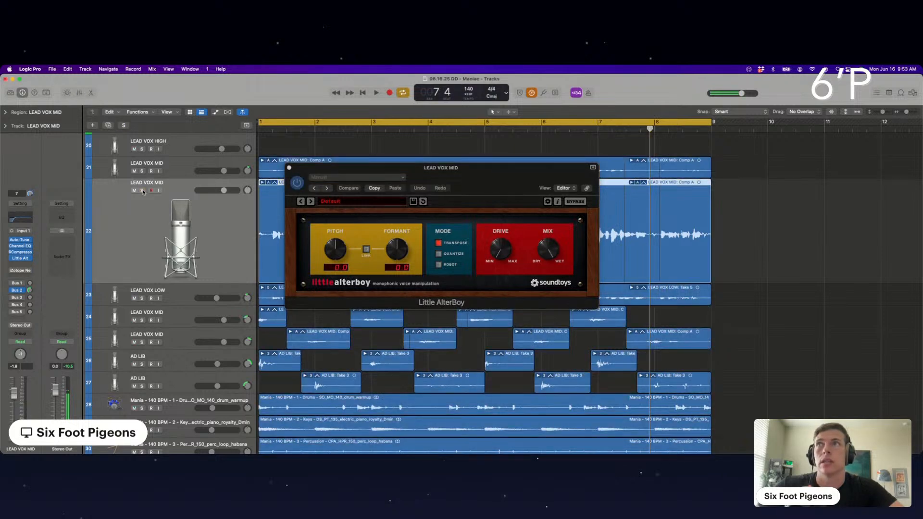
pyautogui.click(142, 190)
pyautogui.press('space')
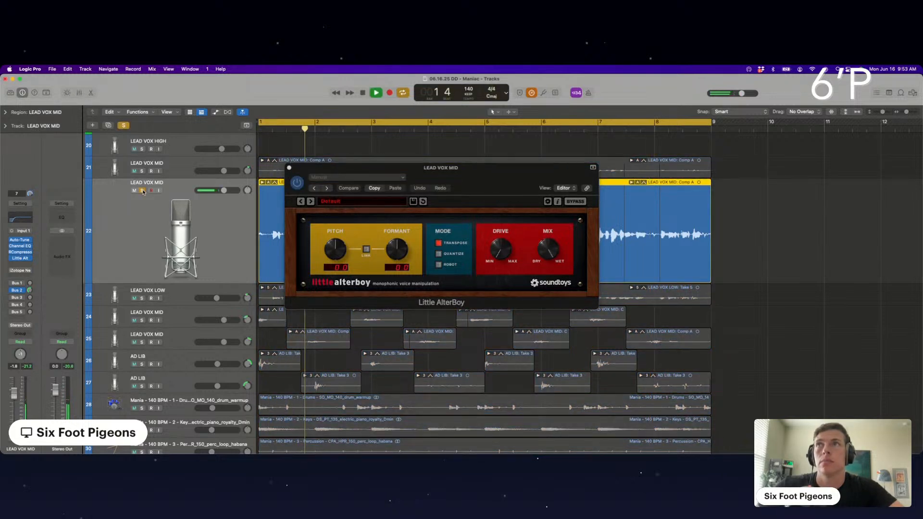
pyautogui.press('space')
pyautogui.click(143, 190)
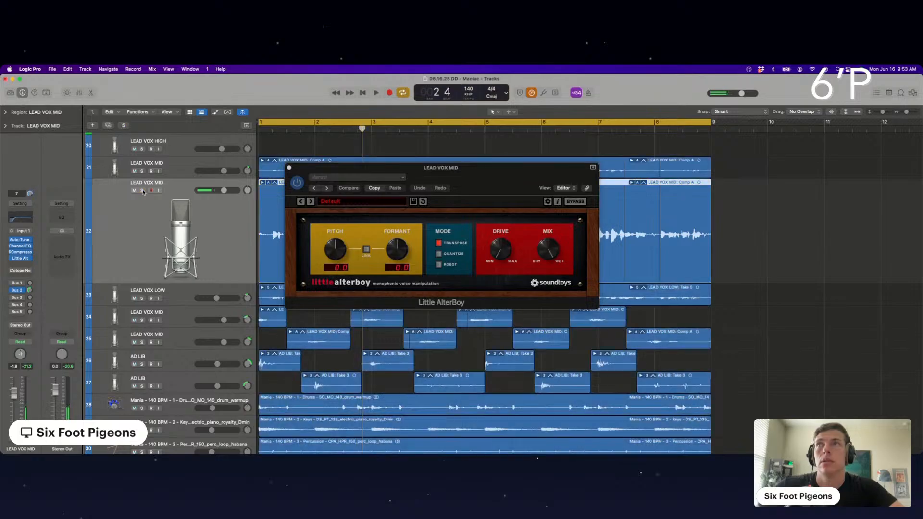
pyautogui.click(367, 250)
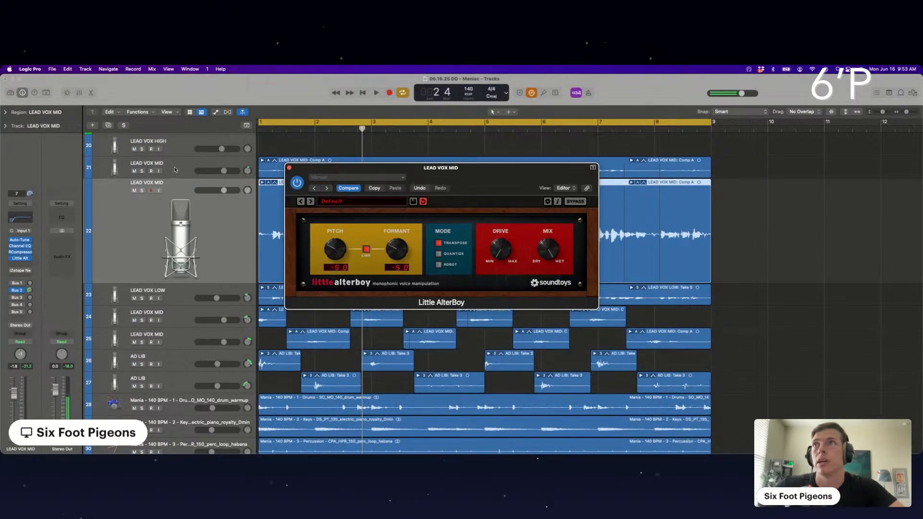
# Try Little AlterBoy's linked pitch and formant at -12.0 while auditioning the LEAD VOX MID duplicate in solo.
pyautogui.click(143, 191)
pyautogui.press('space')
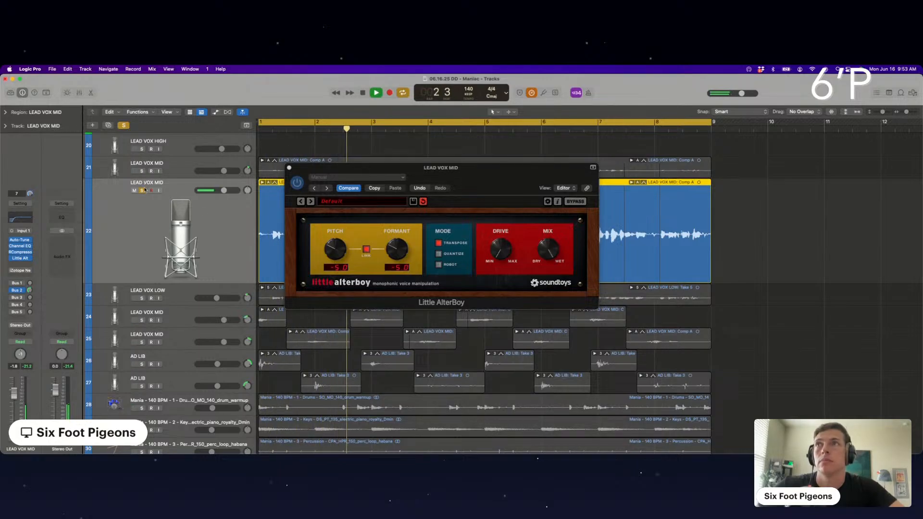
pyautogui.moveTo(335, 250); pyautogui.dragTo(332, 282)
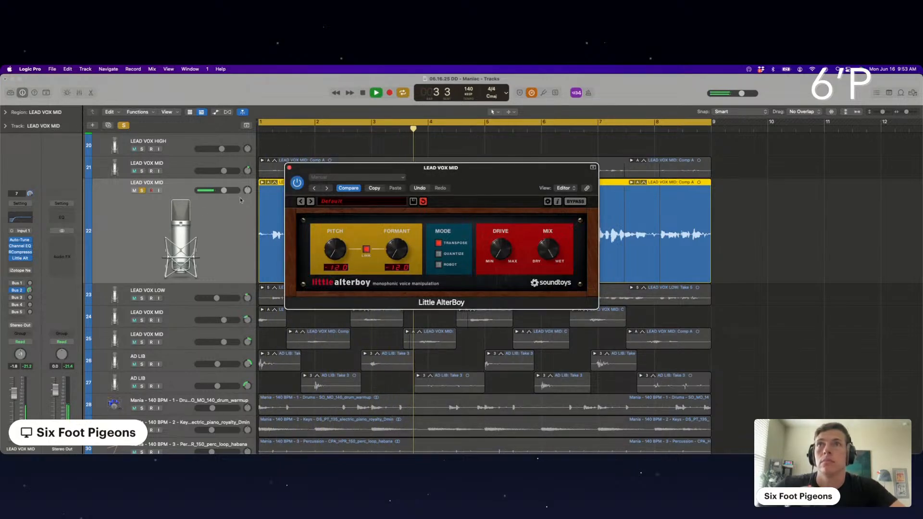
pyautogui.press('space')
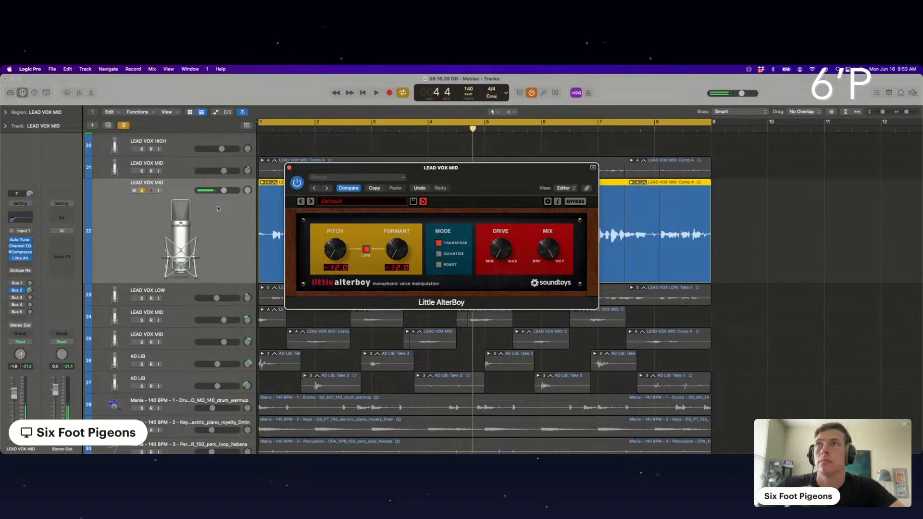
pyautogui.click(142, 191)
pyautogui.moveTo(313, 171); pyautogui.dragTo(595, 127)
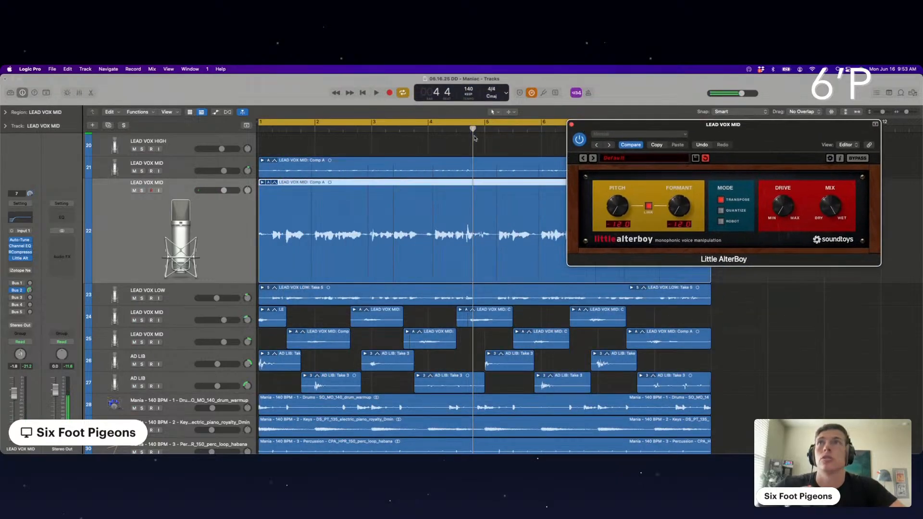
# Play both full-length LEAD VOX MID comps in solo and raise the Channel EQ low cut on the duplicate to 138 Hz.
pyautogui.click(142, 171)
pyautogui.click(141, 191)
pyautogui.press('Return')
pyautogui.press('space')
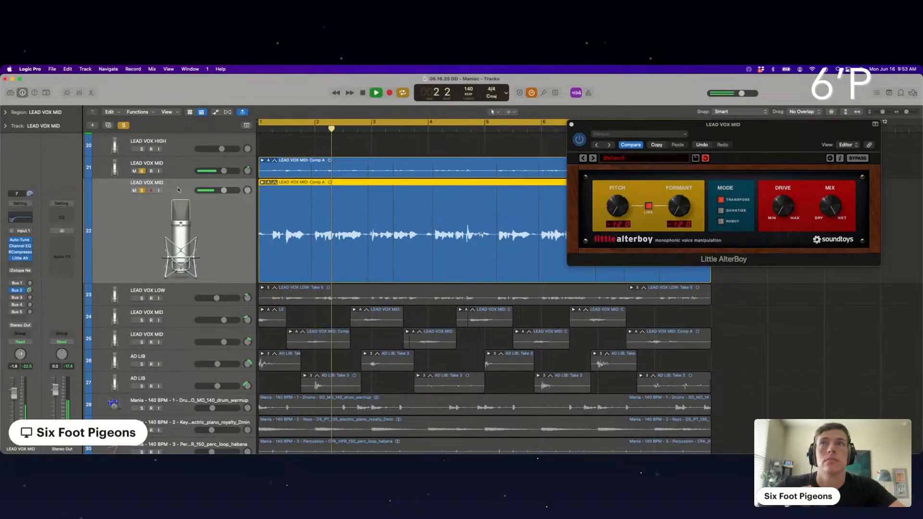
pyautogui.click(20, 246)
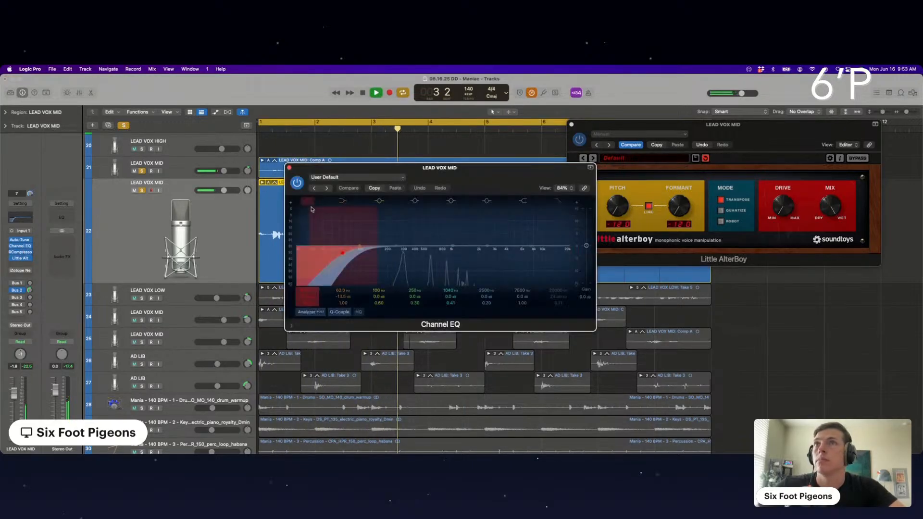
pyautogui.moveTo(344, 225); pyautogui.dragTo(368, 252)
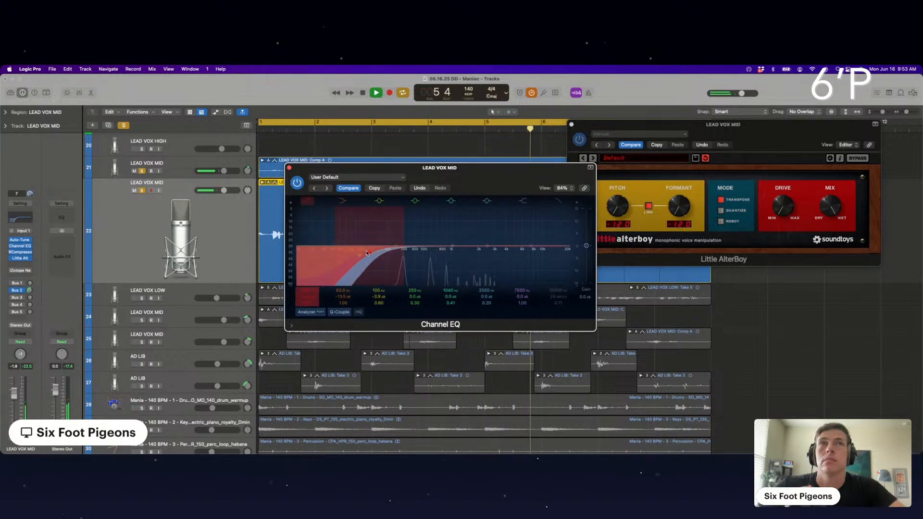
# Return Little AlterBoy's linked pitch and formant to -5.0, and lower the unsoloed LEAD VOX MID duplicate's volume to -6.0 dB.
pyautogui.moveTo(618, 211); pyautogui.dragTo(619, 190)
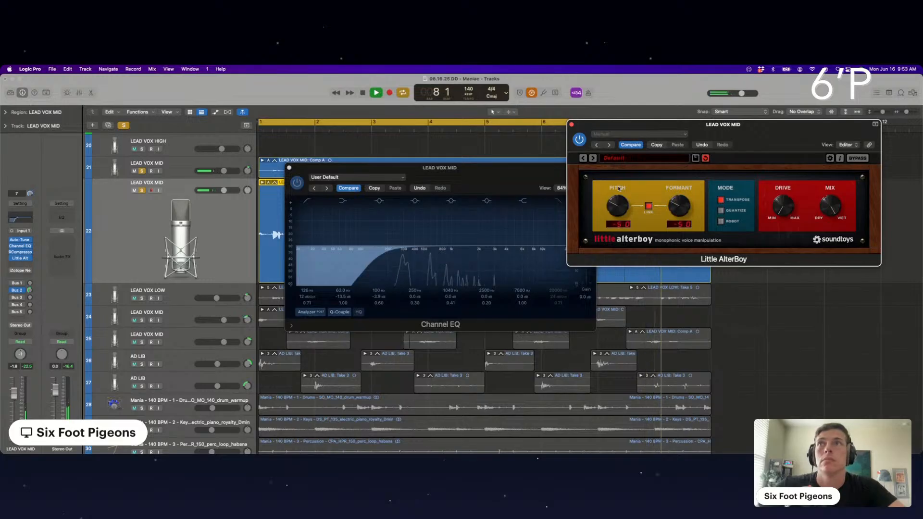
pyautogui.click(142, 190)
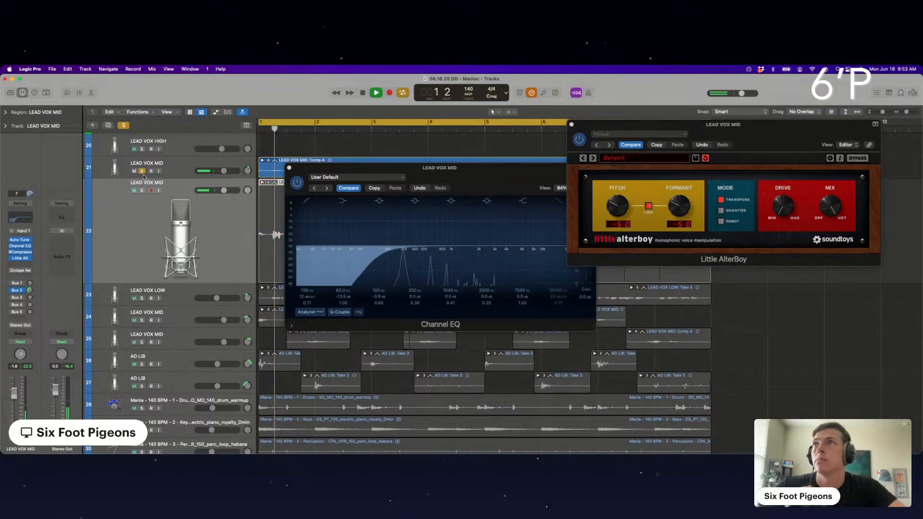
pyautogui.click(142, 171)
pyautogui.click(290, 169)
pyautogui.moveTo(224, 190); pyautogui.dragTo(218, 191)
pyautogui.click(572, 124)
# Select all the vocal and ad-lib regions and their tracks 21 to 27 and color the regions turquoise.
pyautogui.click(806, 291)
pyautogui.scroll(-5, 806, 291)
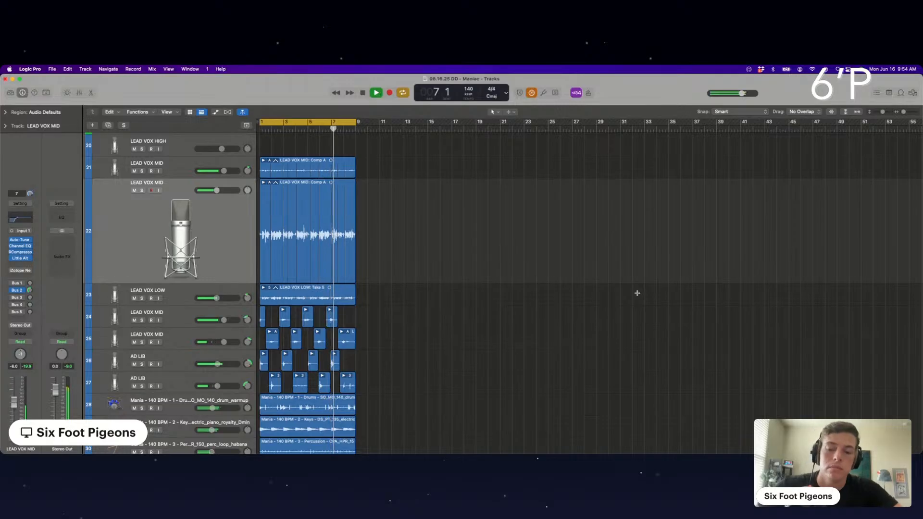
pyautogui.scroll(-5, 637, 293)
pyautogui.scroll(-3, 637, 293)
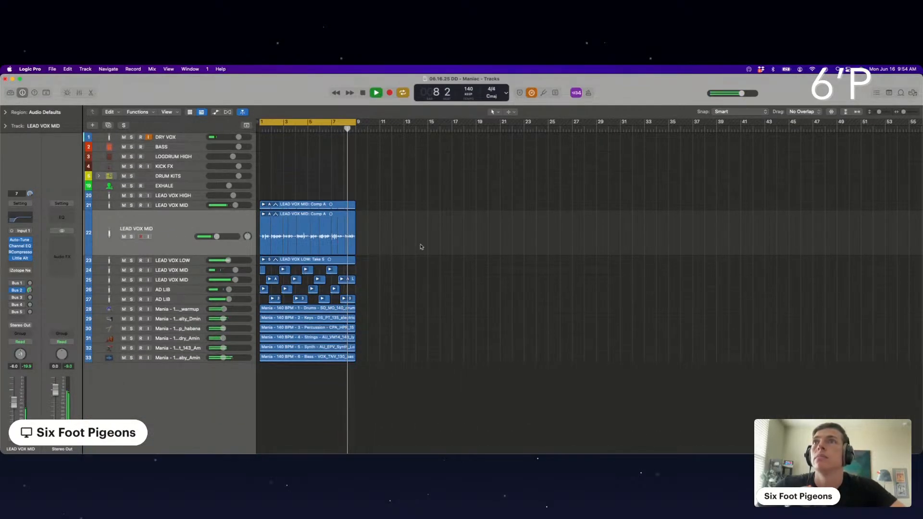
pyautogui.moveTo(368, 302); pyautogui.dragTo(260, 200)
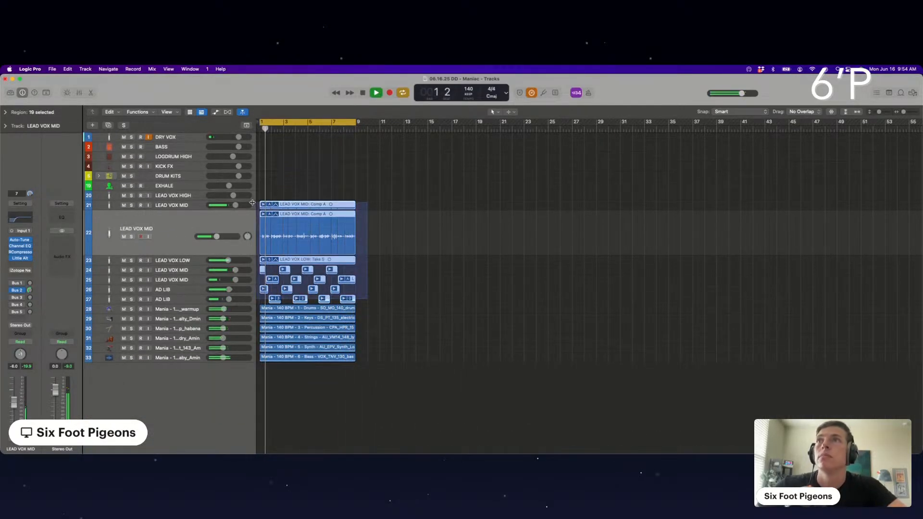
pyautogui.click(169, 207)
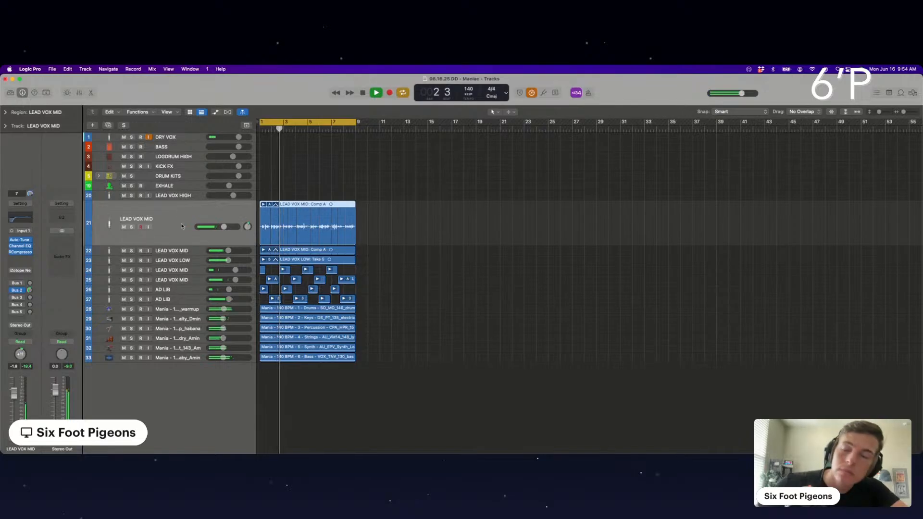
pyautogui.keyDown('shift'); pyautogui.click(173, 300); pyautogui.keyUp('shift')
pyautogui.hotkey('alt', 'c')
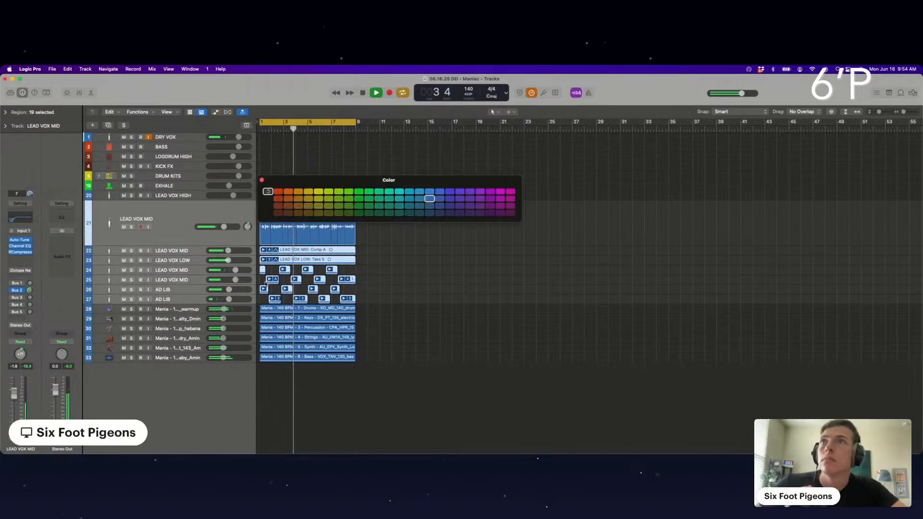
pyautogui.click(399, 192)
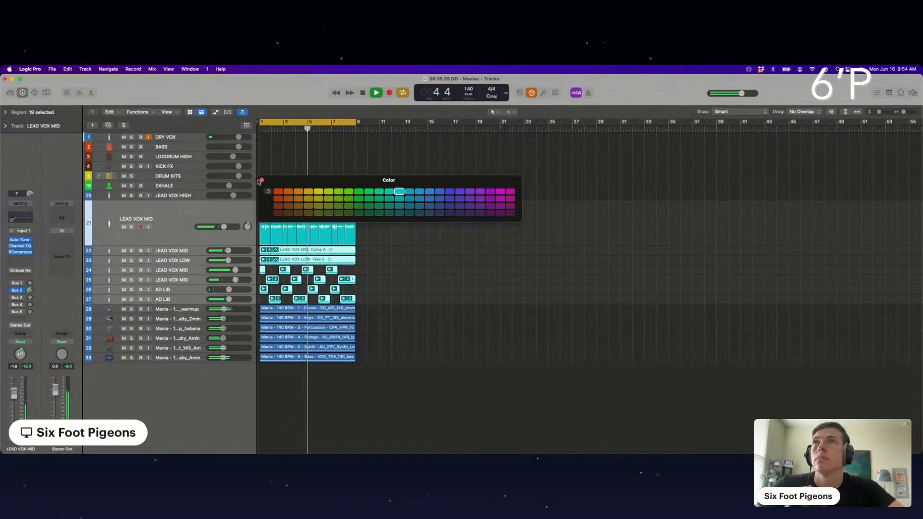
pyautogui.hotkey('alt', 'c')
pyautogui.click(427, 291)
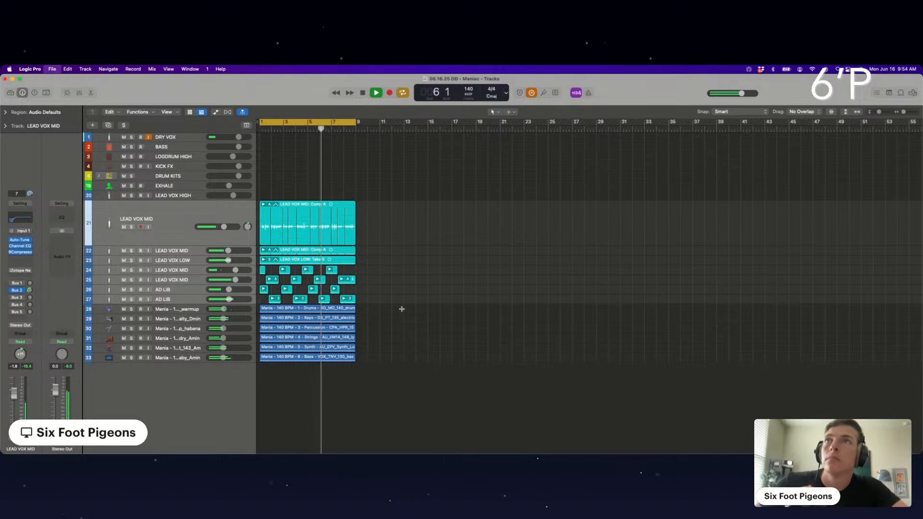
# Stop playback, repeat the six Mania stem regions three times back to back, and mute vocal tracks 21 to 27.
pyautogui.press('space')
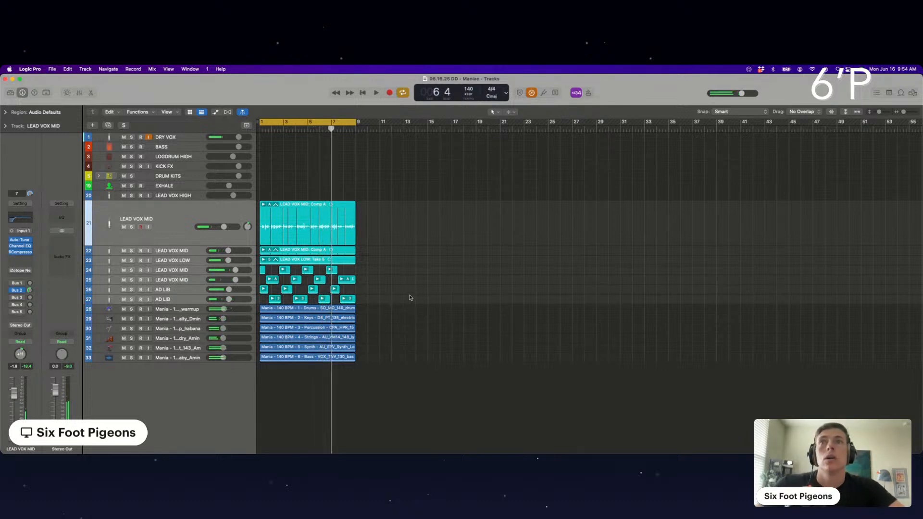
pyautogui.moveTo(375, 367); pyautogui.dragTo(232, 313)
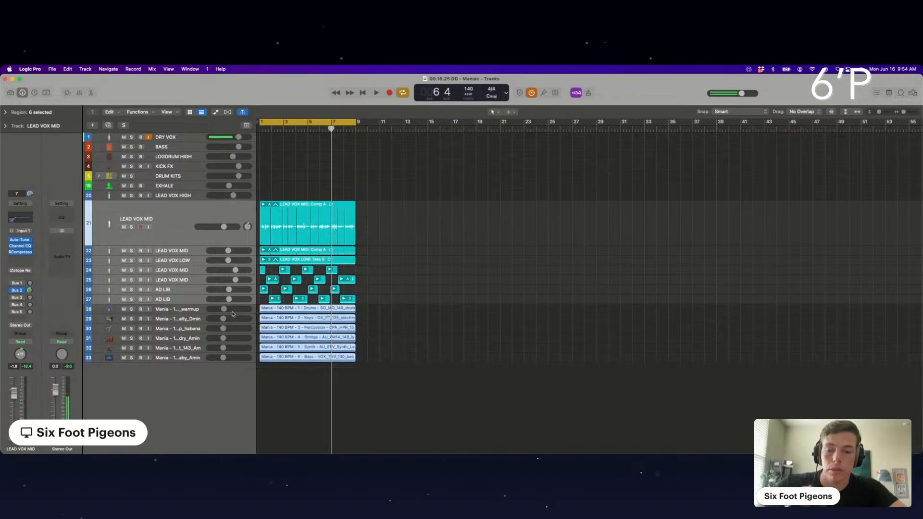
pyautogui.press('super+r')
pyautogui.press('super+r')
pyautogui.press('super+r')
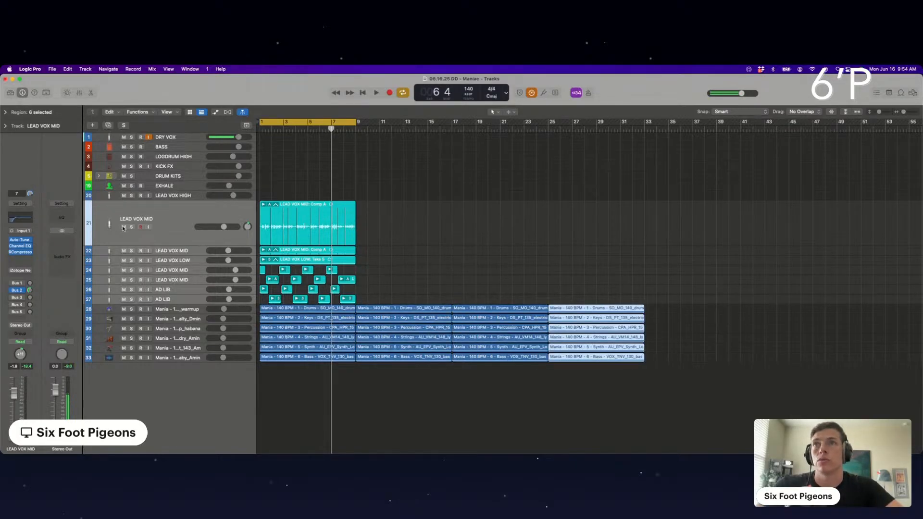
pyautogui.moveTo(123, 227); pyautogui.dragTo(124, 299)
pyautogui.click(484, 223)
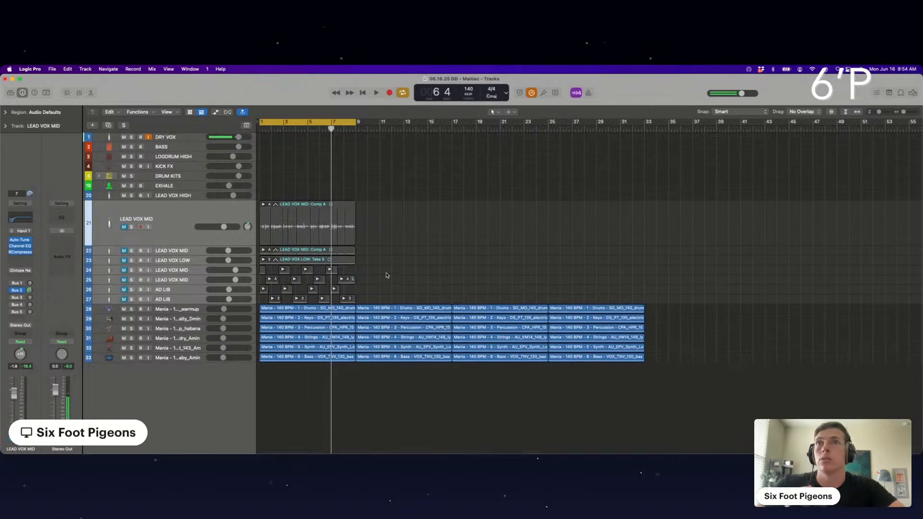
# Solo the Mania drums stem track and listen to its loop.
pyautogui.press('super+Right')
pyautogui.press('super+Right')
pyautogui.press('super+Right')
pyautogui.press('super+Right')
pyautogui.press('super+Right')
pyautogui.press('super+Right')
pyautogui.hscroll(-5, 387, 275)
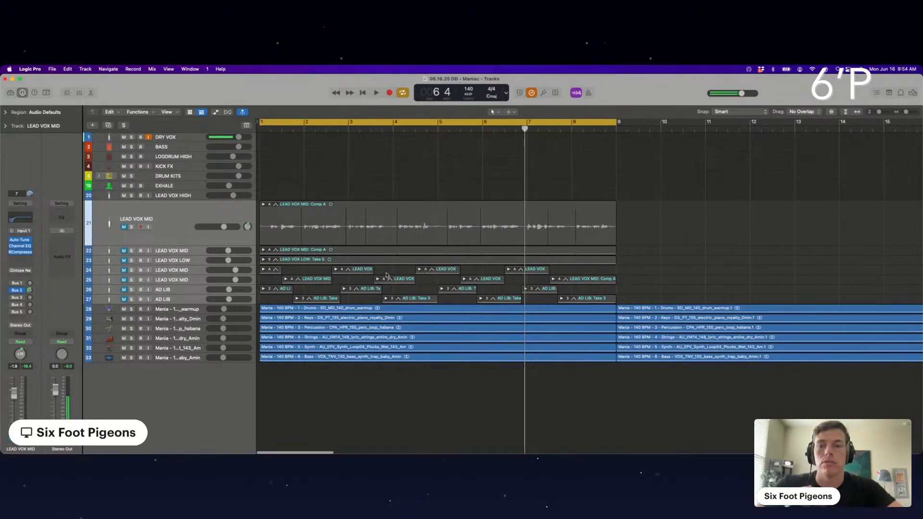
pyautogui.press('super+Right')
pyautogui.press('super+Right')
pyautogui.hscroll(-5, 354, 320)
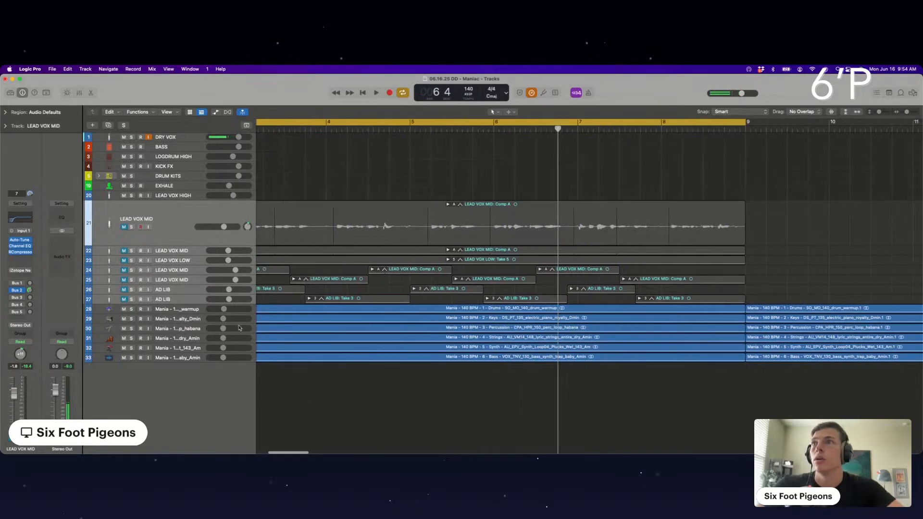
pyautogui.click(164, 310)
pyautogui.press('super+Down')
pyautogui.press('super+Down')
pyautogui.press('super+Down')
pyautogui.press('super+Down')
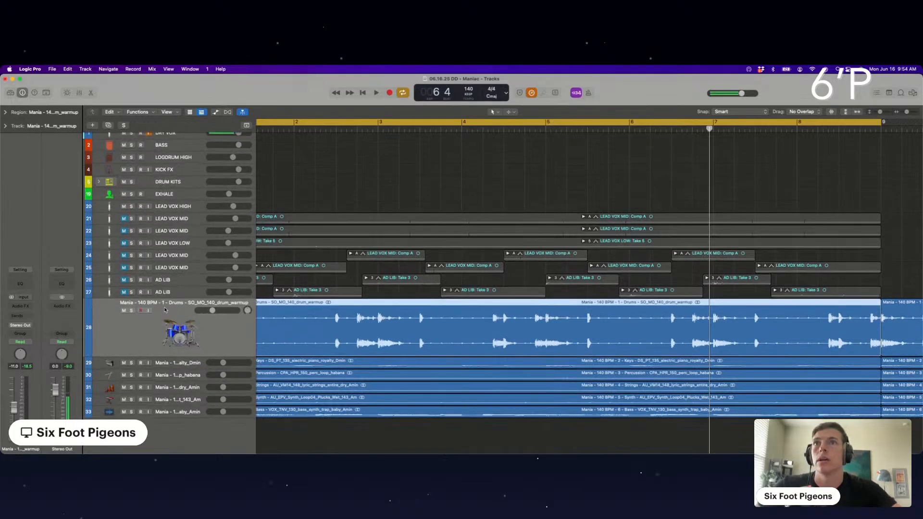
pyautogui.hscroll(-3, 311, 311)
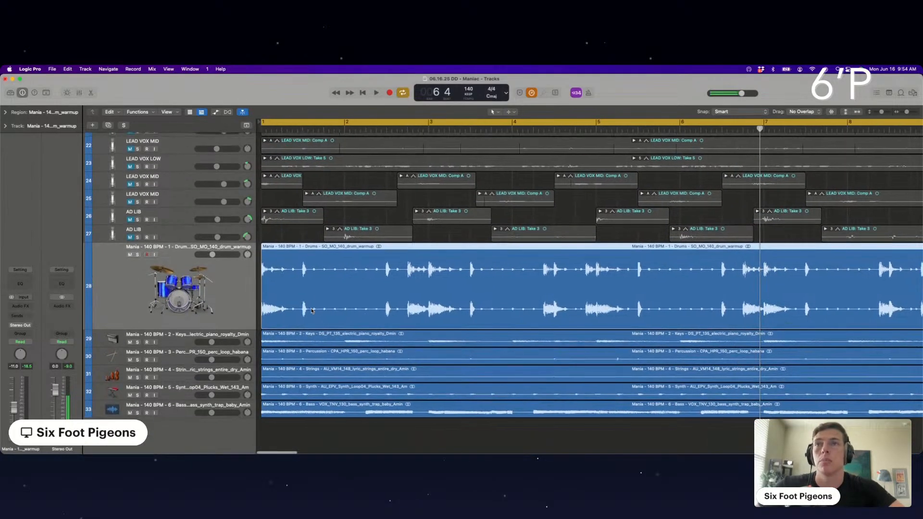
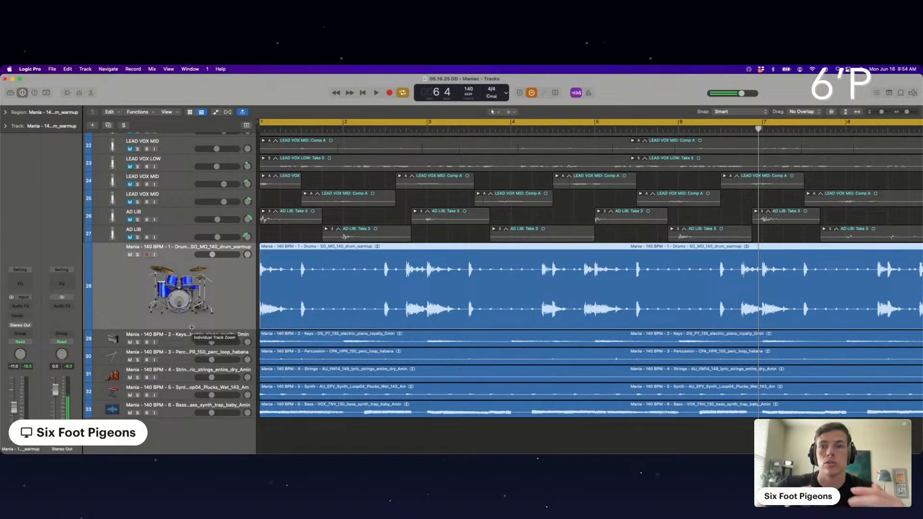
pyautogui.click(138, 254)
pyautogui.press('space')
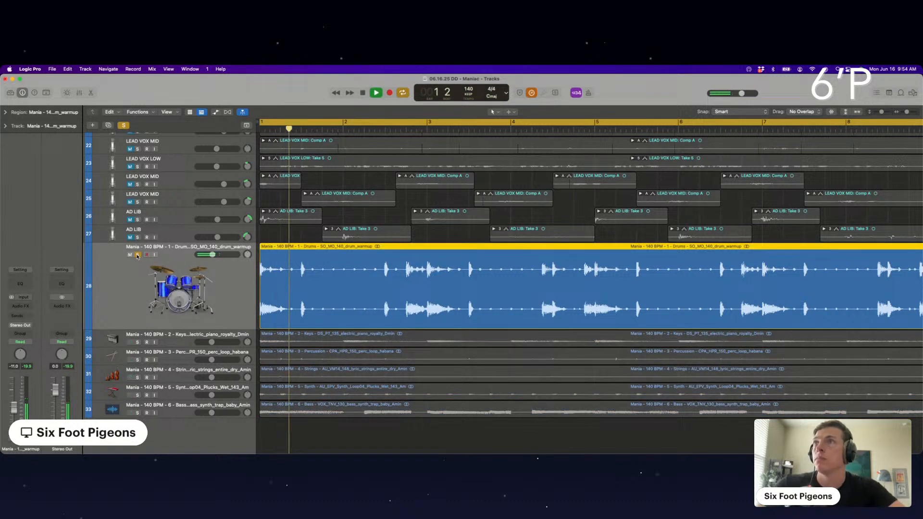
pyautogui.scroll(5, 137, 257)
pyautogui.scroll(-5, 211, 314)
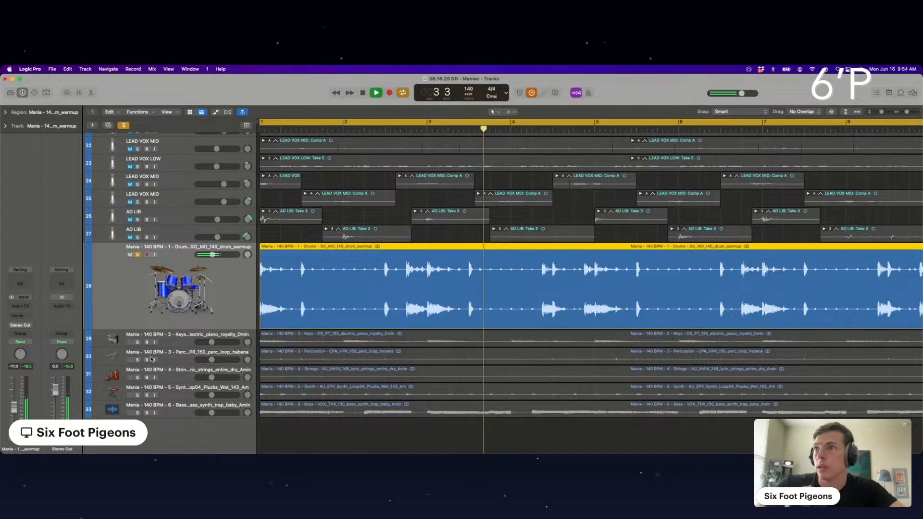
# Move the Mania percussion stem track directly beneath the drums track, soloing it briefly to hear both together.
pyautogui.click(137, 359)
pyautogui.click(168, 357)
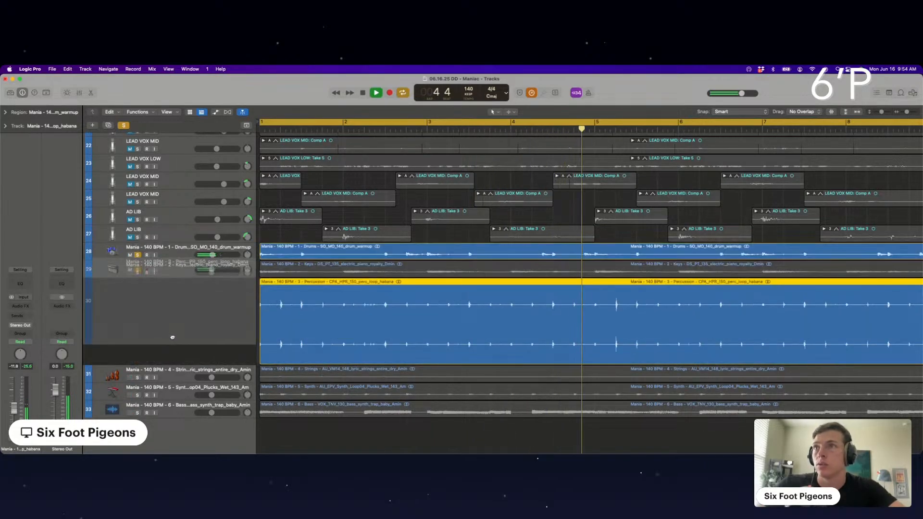
pyautogui.moveTo(173, 347); pyautogui.dragTo(173, 265)
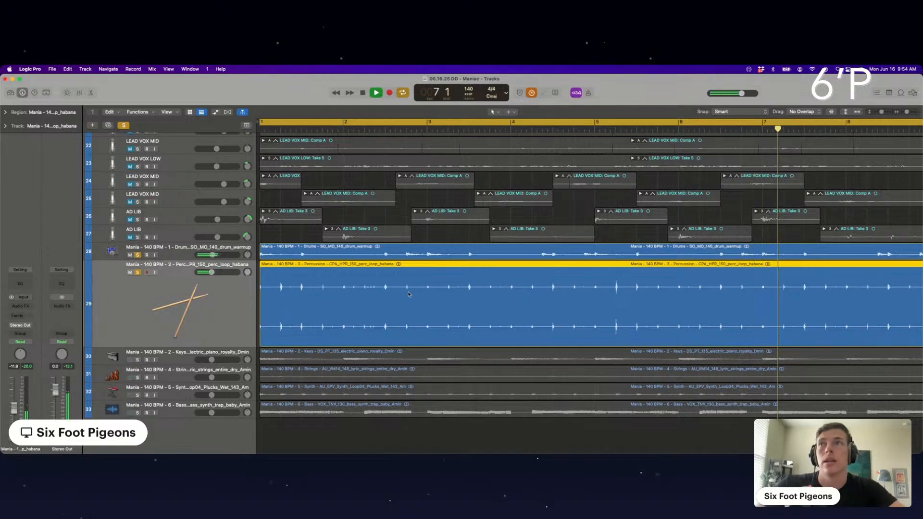
pyautogui.click(138, 272)
# Add a new audio track with duplicate settings beneath the Mania drums stem and replay the drums from the start.
pyautogui.click(177, 250)
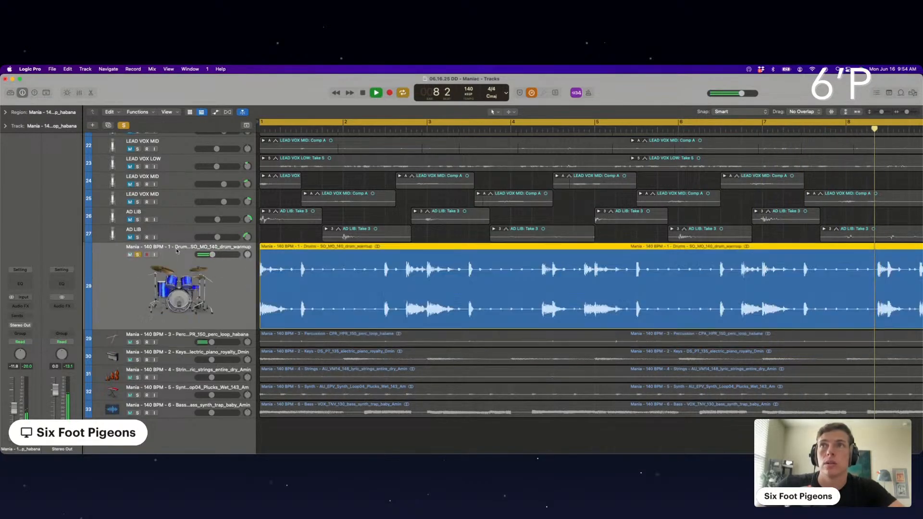
pyautogui.press('super+d')
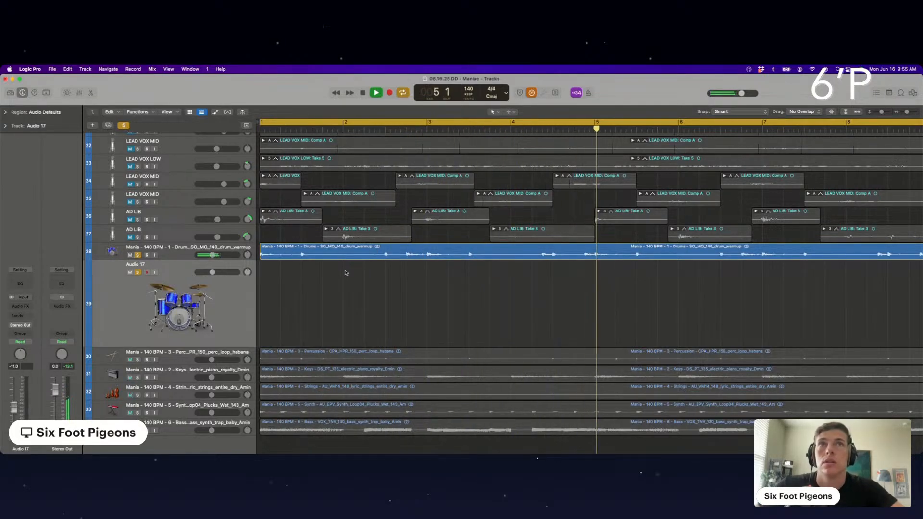
pyautogui.press('Return')
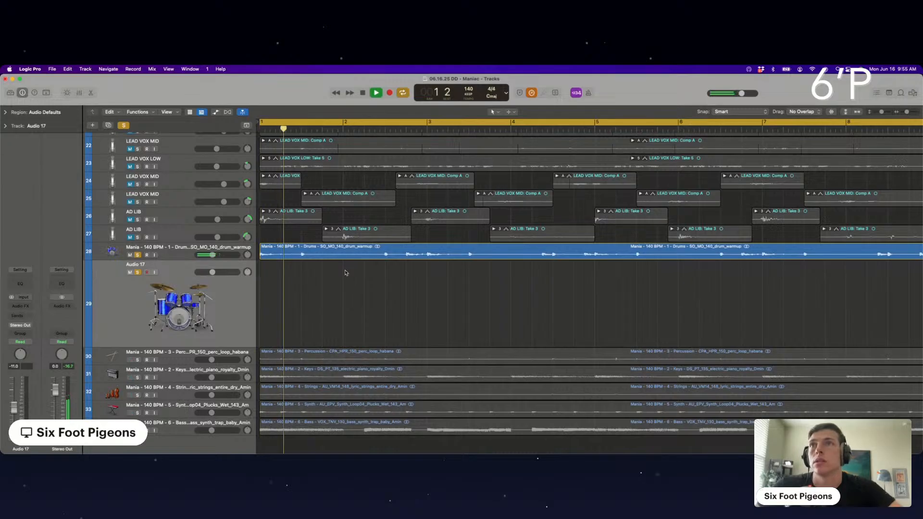
pyautogui.press('Return')
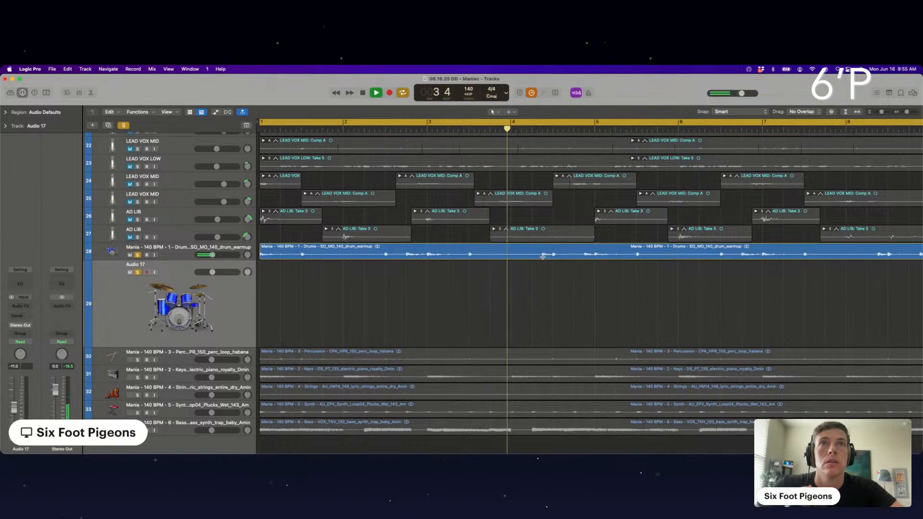
# Copy a single drum hit from bar 4 of the Mania drums region to the start of the new audio track.
pyautogui.moveTo(542, 256); pyautogui.dragTo(552, 345)
pyautogui.press('space')
pyautogui.moveTo(548, 255); pyautogui.dragTo(267, 308)
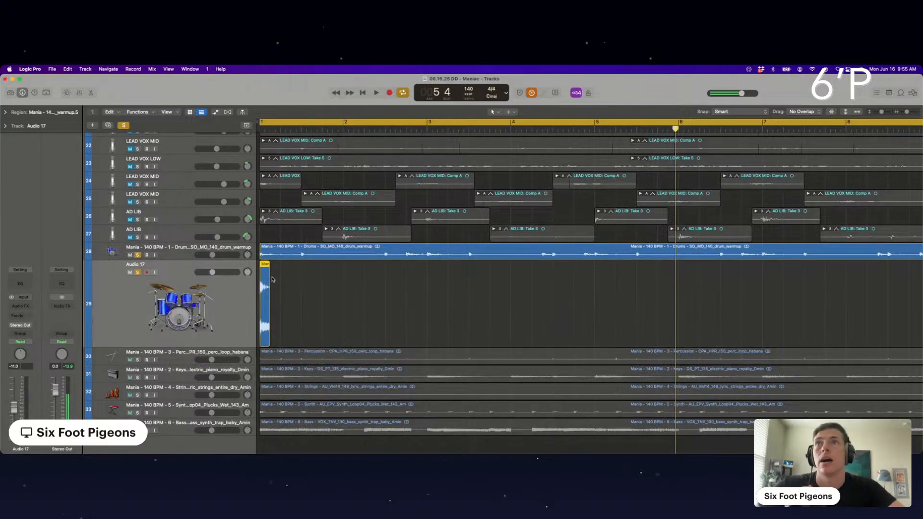
pyautogui.press('super+Right')
pyautogui.press('super+Right')
pyautogui.press('super+Right')
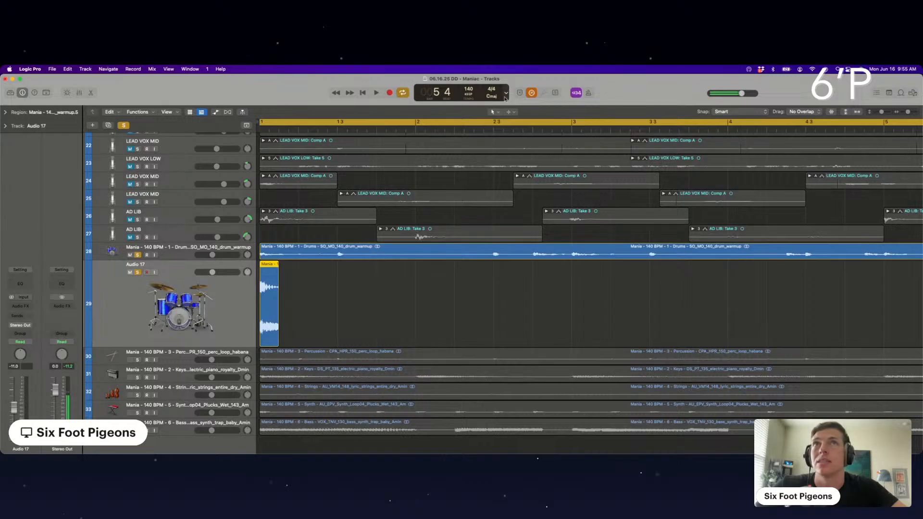
# Fade out the tail of the drum hit on Audio 17 and compare it with the drums stem, leaving only the stem soloed.
pyautogui.click(511, 113)
pyautogui.click(534, 192)
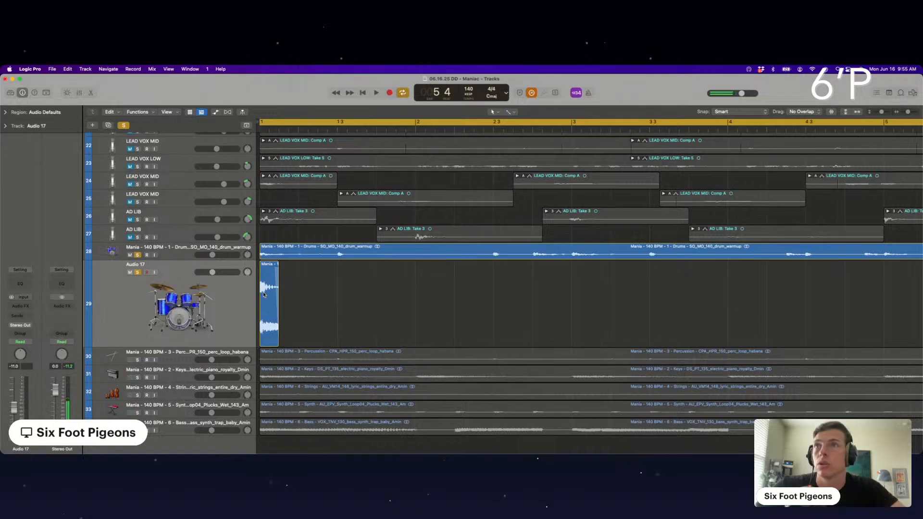
pyautogui.click(137, 255)
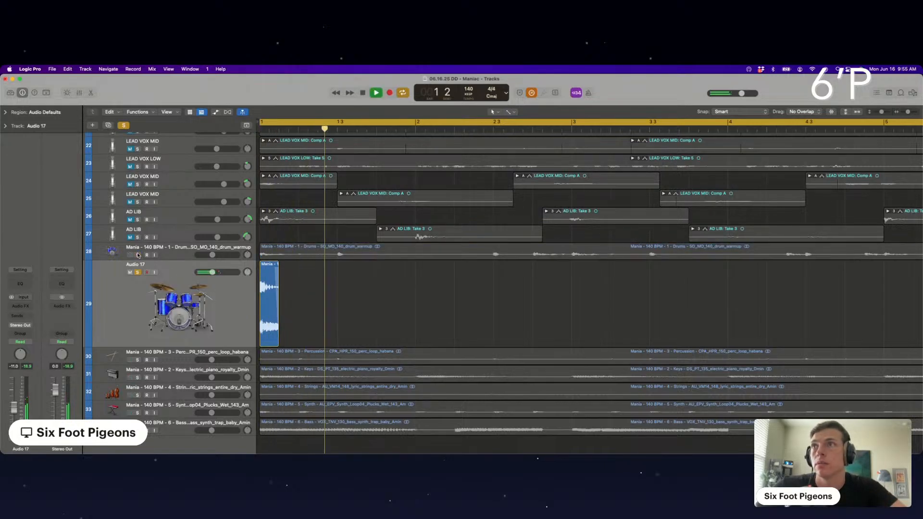
pyautogui.click(137, 255)
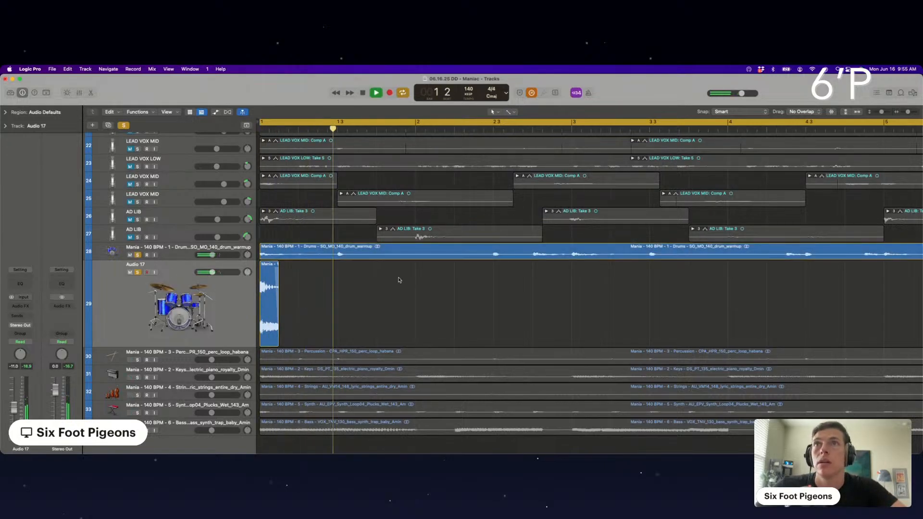
pyautogui.click(138, 272)
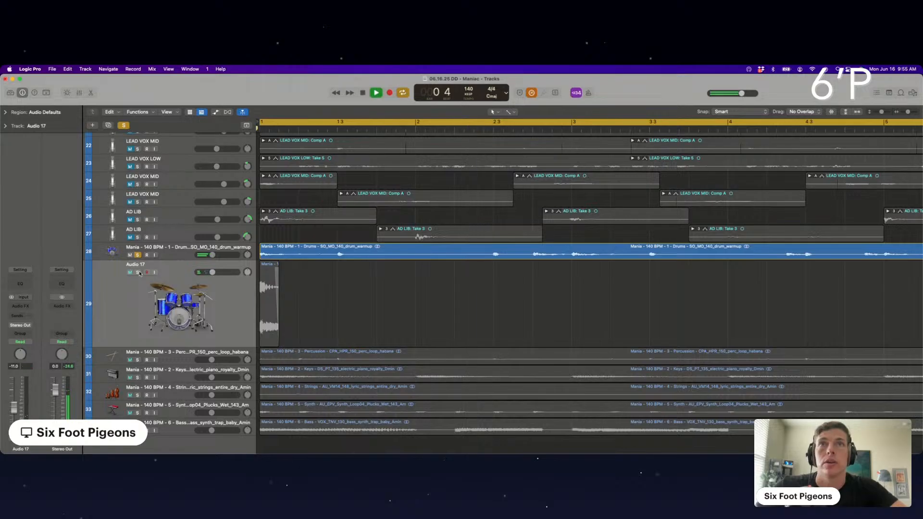
pyautogui.press('space')
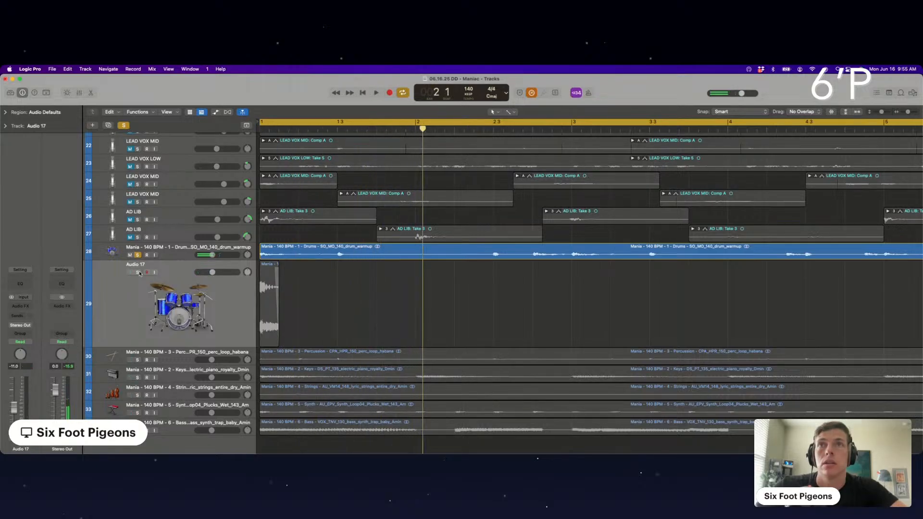
# Cover the opening hit of the Mania drums stem with a quieter section copied from it, extended up to beat 2 of bar 1.
pyautogui.click(514, 112)
pyautogui.click(533, 216)
pyautogui.moveTo(417, 257); pyautogui.dragTo(296, 246)
pyautogui.press('space')
pyautogui.press('super+z')
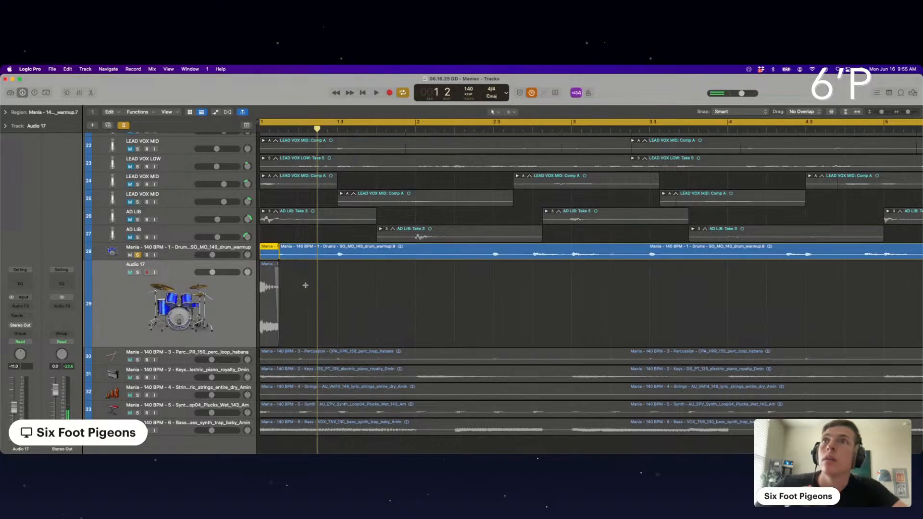
pyautogui.moveTo(276, 255); pyautogui.dragTo(295, 255)
pyautogui.press('space')
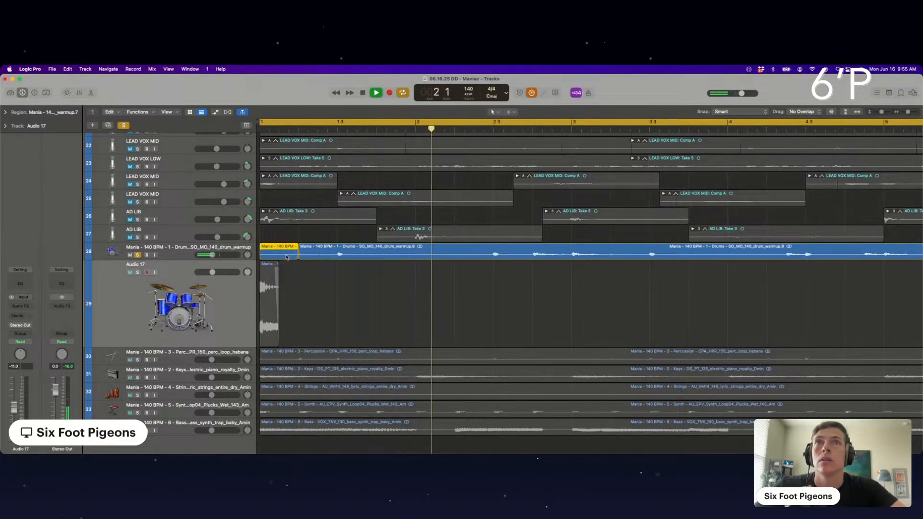
# Copy the quiet drums segment and the Audio 17 hit to beat 4 of bar 2, and solo Audio 17 with the stem.
pyautogui.moveTo(288, 257); pyautogui.dragTo(559, 261)
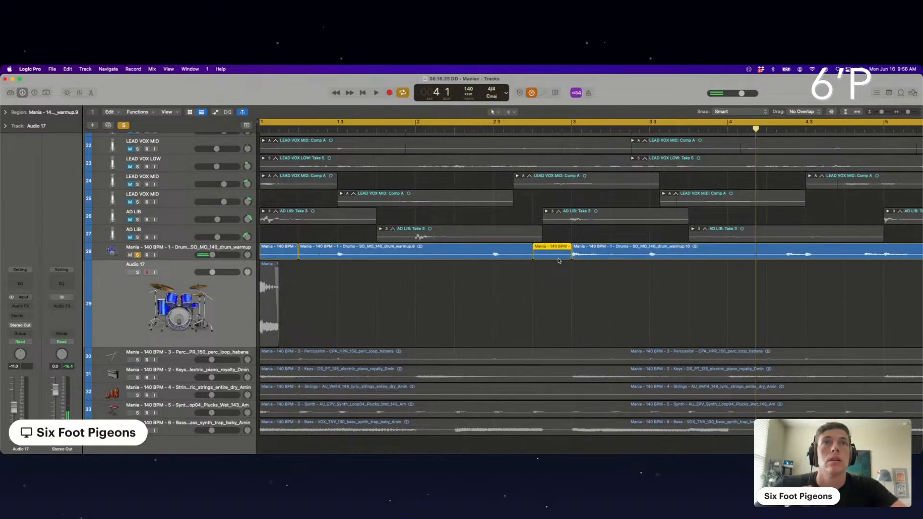
pyautogui.click(302, 301)
pyautogui.moveTo(265, 295); pyautogui.dragTo(539, 290)
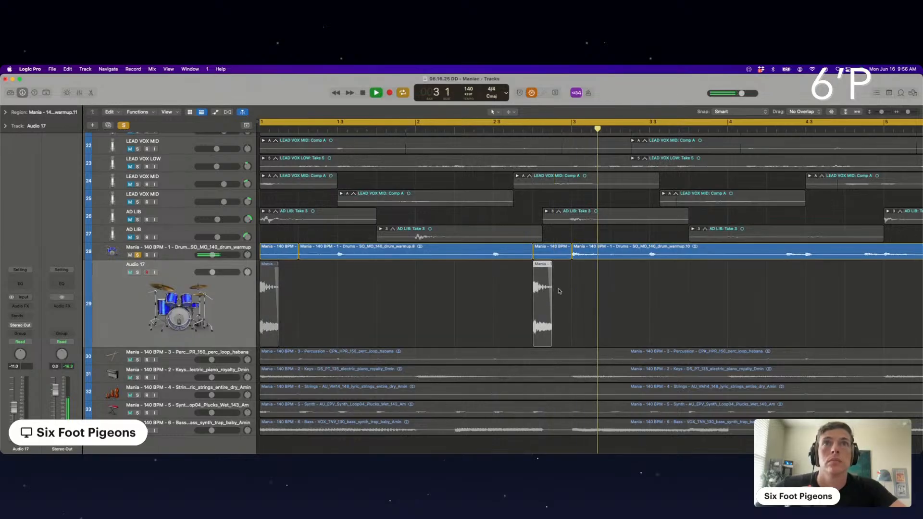
pyautogui.click(138, 272)
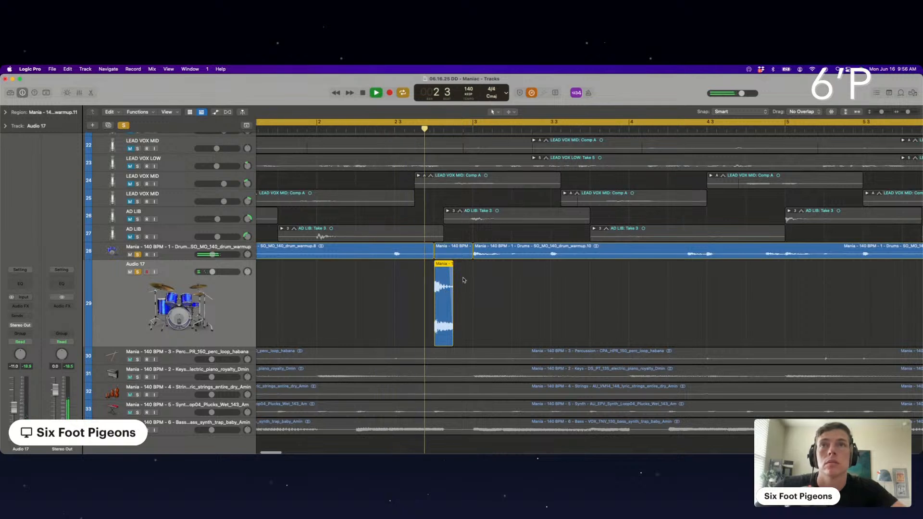
# Copy the bar 2 quiet drums segment and its Audio 17 hit together to the start of bar 3, and play from the beginning.
pyautogui.keyDown('shift'); pyautogui.click(444, 250); pyautogui.keyUp('shift')
pyautogui.moveTo(442, 254); pyautogui.dragTo(482, 254)
pyautogui.press('Return')
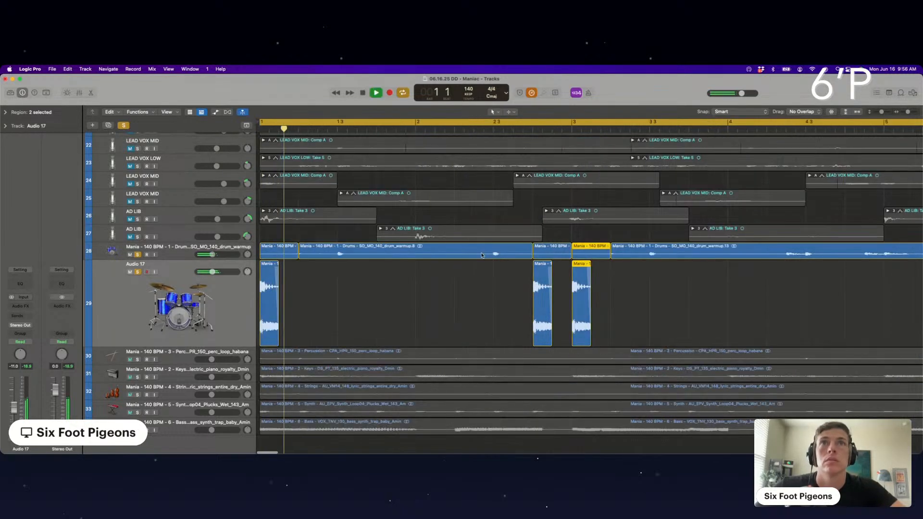
# Copy the Audio 17 hit and the quiet drums segment to the second half of beats 2 and 4 in bar 4.
pyautogui.press('super+Left')
pyautogui.hscroll(2, 482, 255)
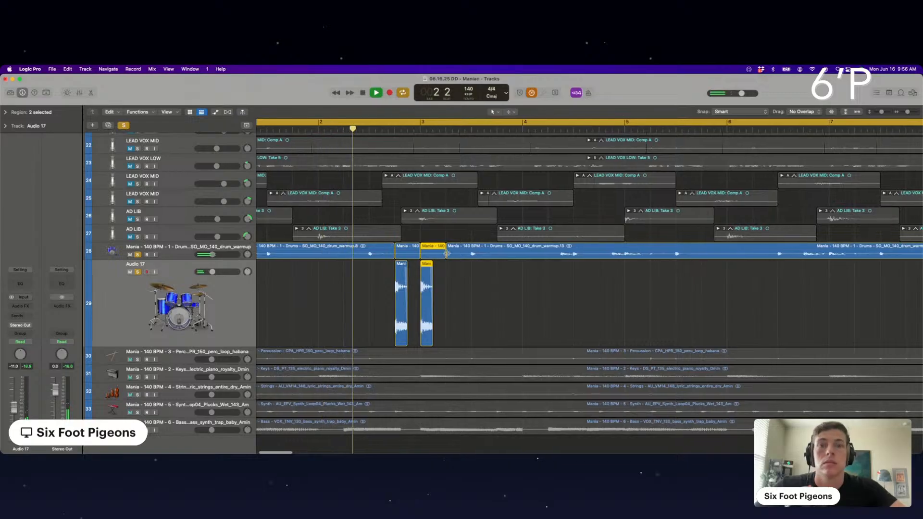
pyautogui.hscroll(1, 438, 258)
pyautogui.moveTo(427, 257); pyautogui.dragTo(562, 288)
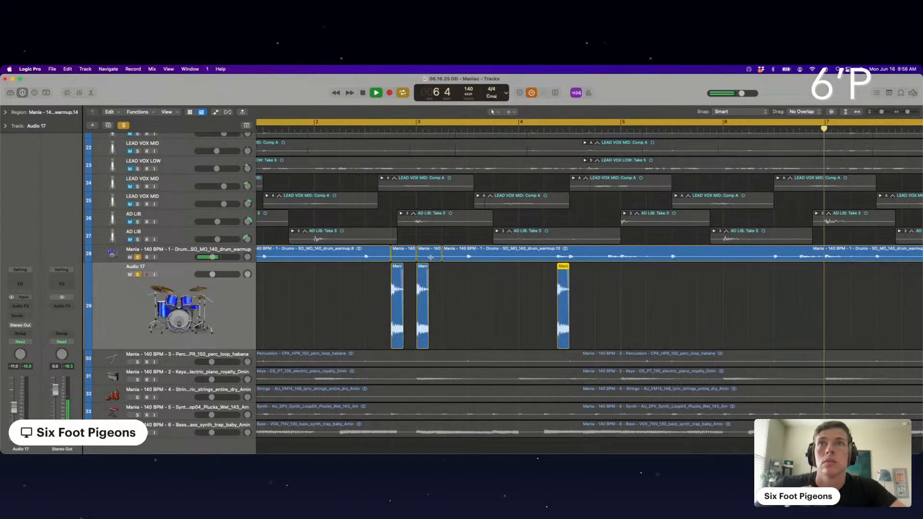
pyautogui.moveTo(428, 257); pyautogui.dragTo(563, 258)
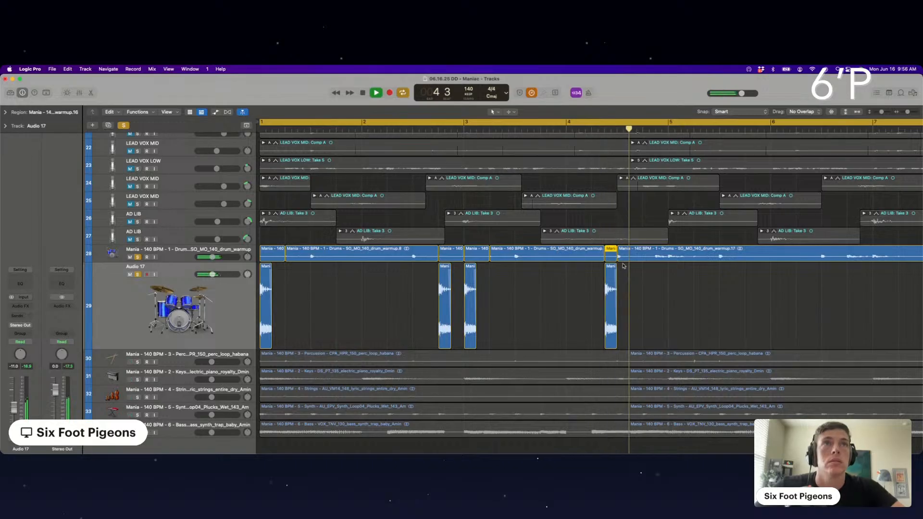
pyautogui.moveTo(613, 270); pyautogui.dragTo(664, 271)
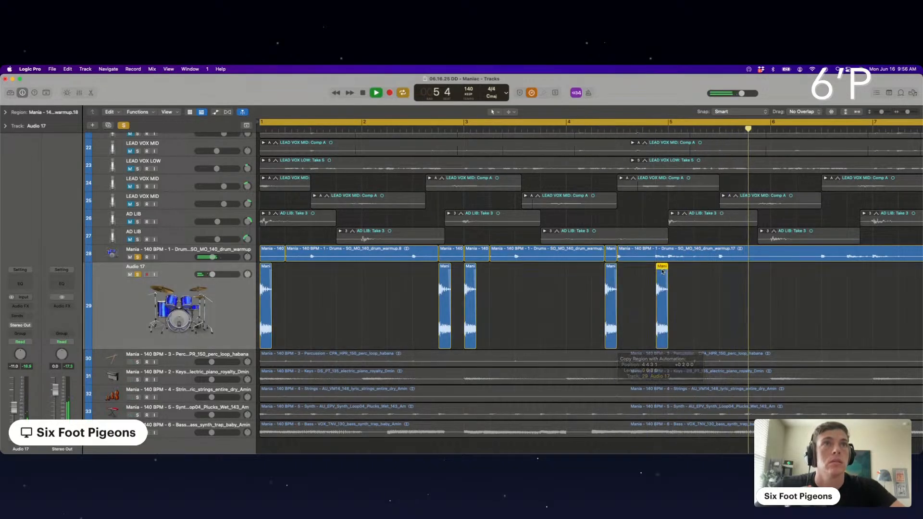
pyautogui.moveTo(612, 256); pyautogui.dragTo(662, 256)
# Delete all Mania drums stem regions from bar 5 onward and play the remaining four bars.
pyautogui.press('Delete')
pyautogui.press('space')
pyautogui.press('super+Left')
pyautogui.press('super+Left')
pyautogui.press('super+Left')
pyautogui.press('super+Left')
pyautogui.press('super+Left')
pyautogui.press('super+Left')
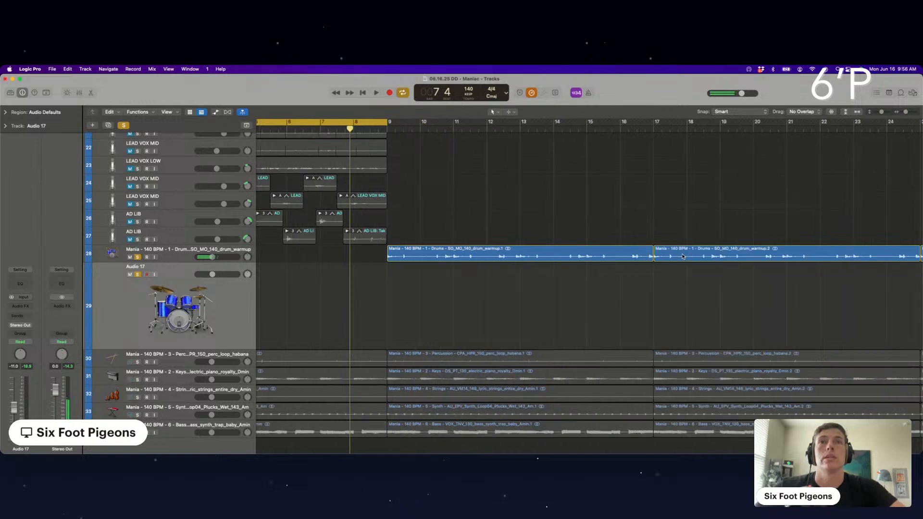
pyautogui.moveTo(439, 281); pyautogui.dragTo(654, 231)
pyautogui.press('Delete')
pyautogui.press('space')
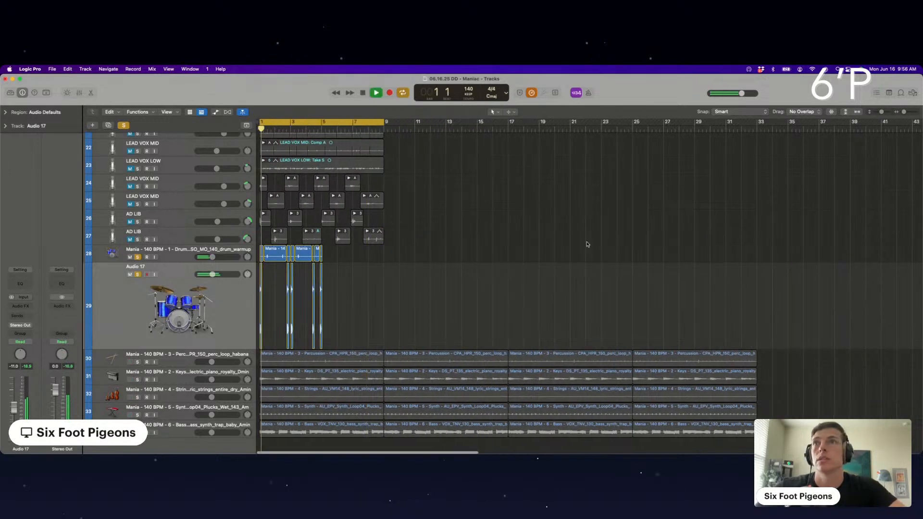
# Shorten the cycle range to end at bar 5 so it loops only the four edited drum bars.
pyautogui.press('super+Right')
pyautogui.press('super+Right')
pyautogui.press('super+Right')
pyautogui.press('super+Right')
pyautogui.scroll(4, 458, 262)
pyautogui.scroll(-5, 458, 262)
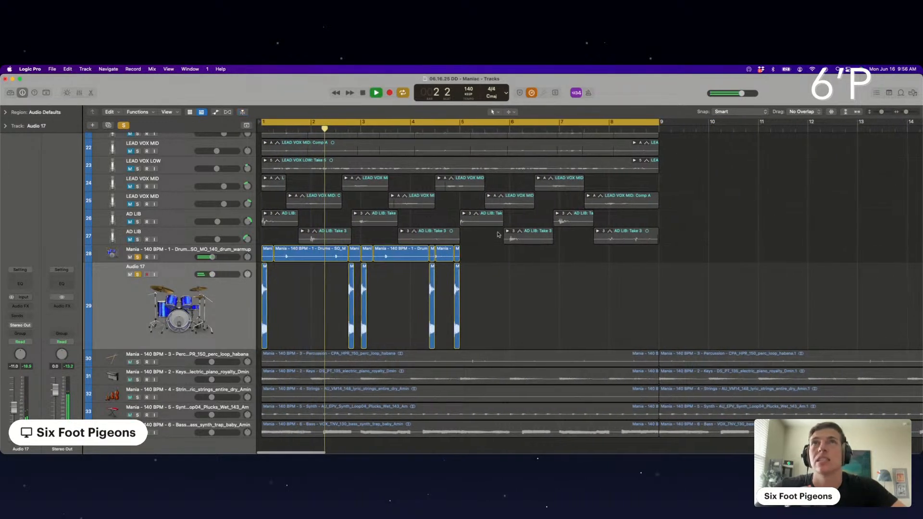
pyautogui.moveTo(651, 121); pyautogui.dragTo(460, 147)
pyautogui.press('z')
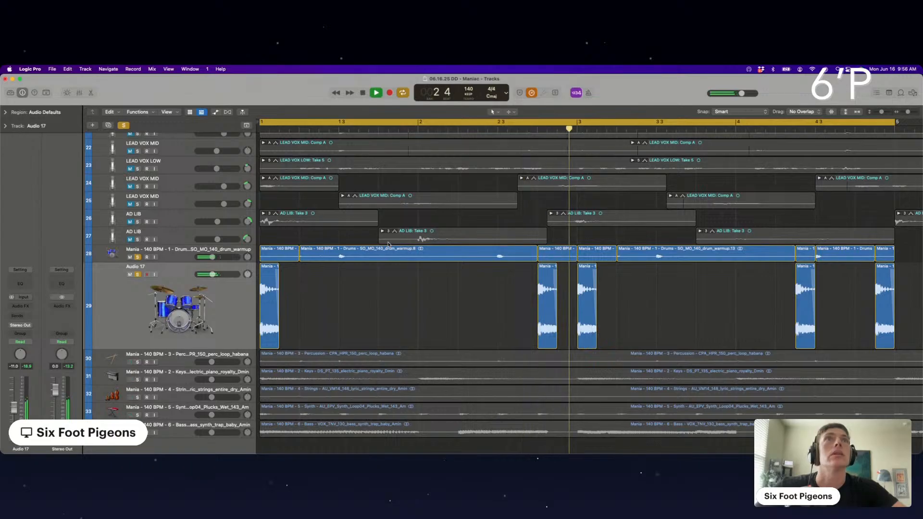
pyautogui.press('super+Left')
pyautogui.press('super+Left')
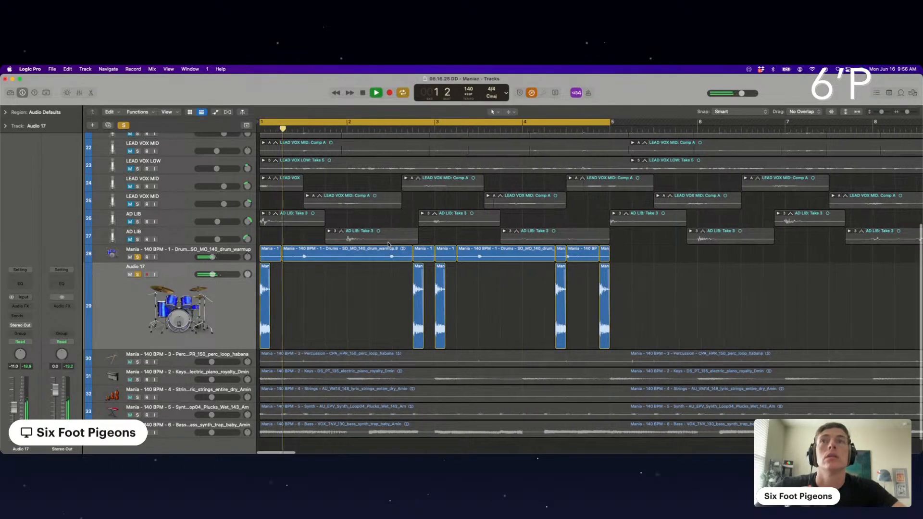
# Unsolo Audio 17 and add a Channel EQ to the Mania drums stem with a low cut at about 132 Hz.
pyautogui.press('super+Right')
pyautogui.press('super+Right')
pyautogui.press('super+Right')
pyautogui.press('super+Right')
pyautogui.click(138, 275)
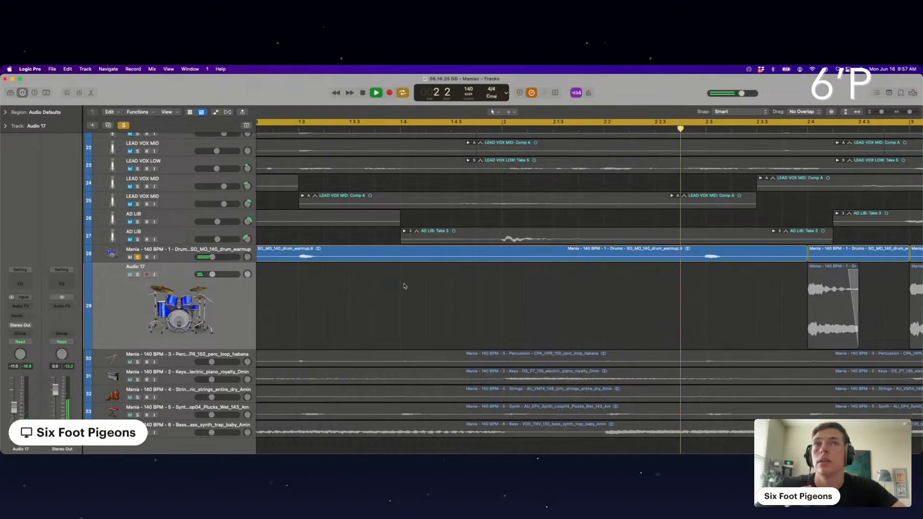
pyautogui.hscroll(10, 405, 287)
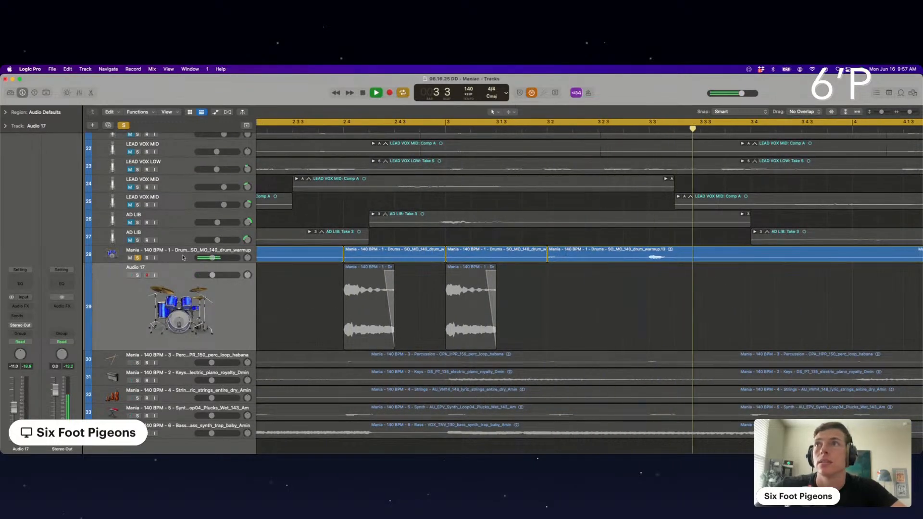
pyautogui.click(183, 257)
pyautogui.click(20, 283)
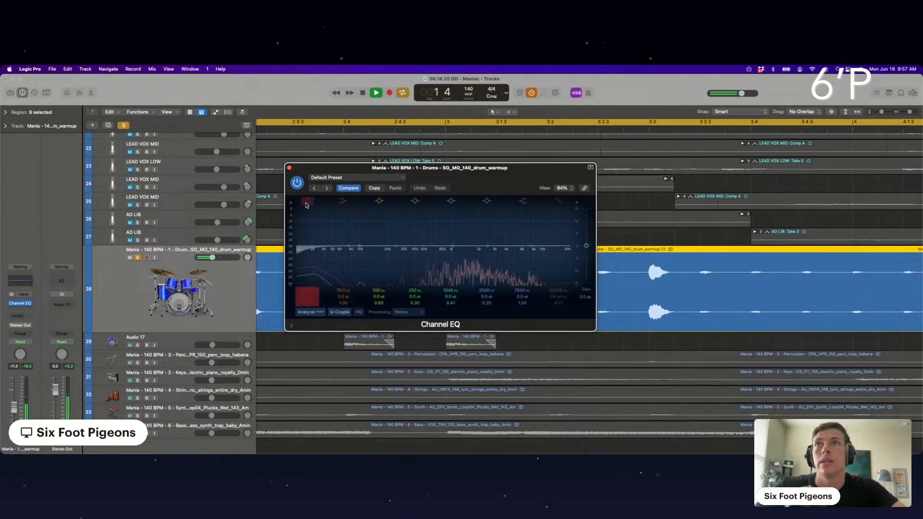
pyautogui.moveTo(304, 243); pyautogui.dragTo(388, 256)
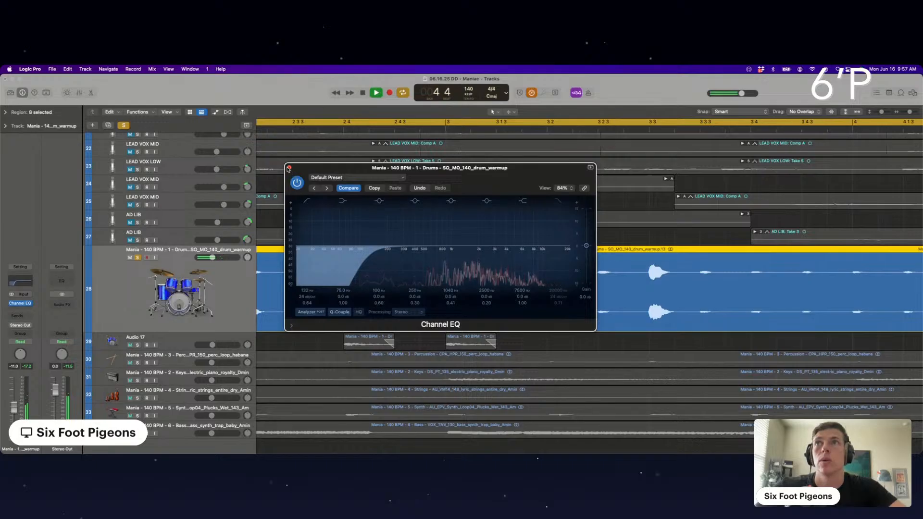
pyautogui.click(289, 168)
# Add short crossfades at the edit points between all the selected Mania drums stem regions, and inspect the joins.
pyautogui.scroll(-8, 443, 276)
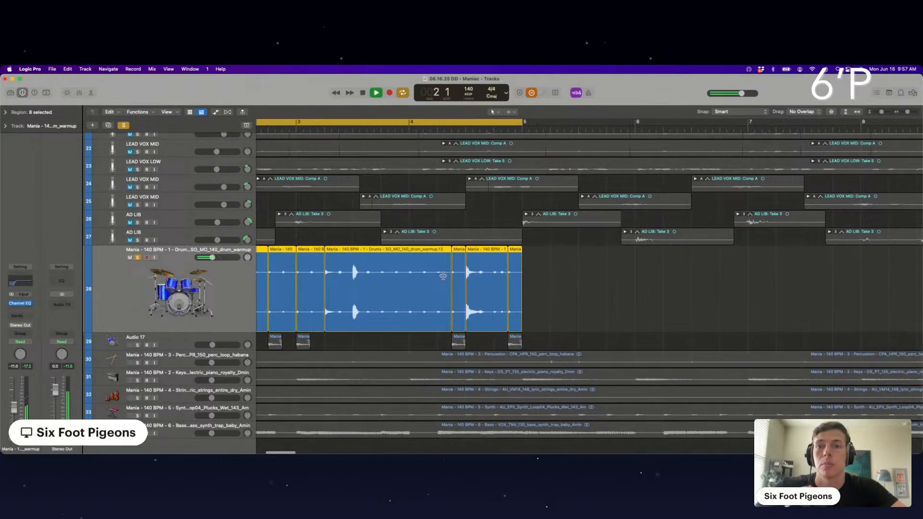
pyautogui.scroll(8, 443, 275)
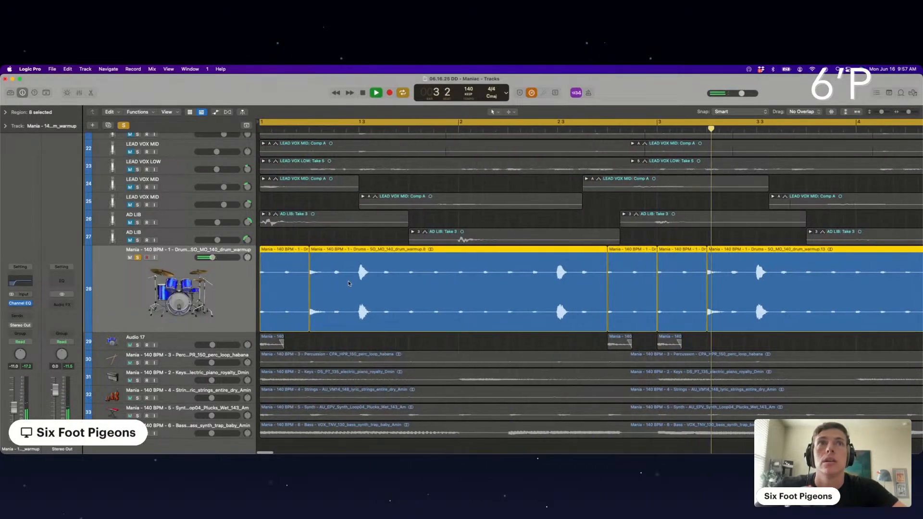
pyautogui.scroll(10, 288, 273)
pyautogui.scroll(2, 288, 273)
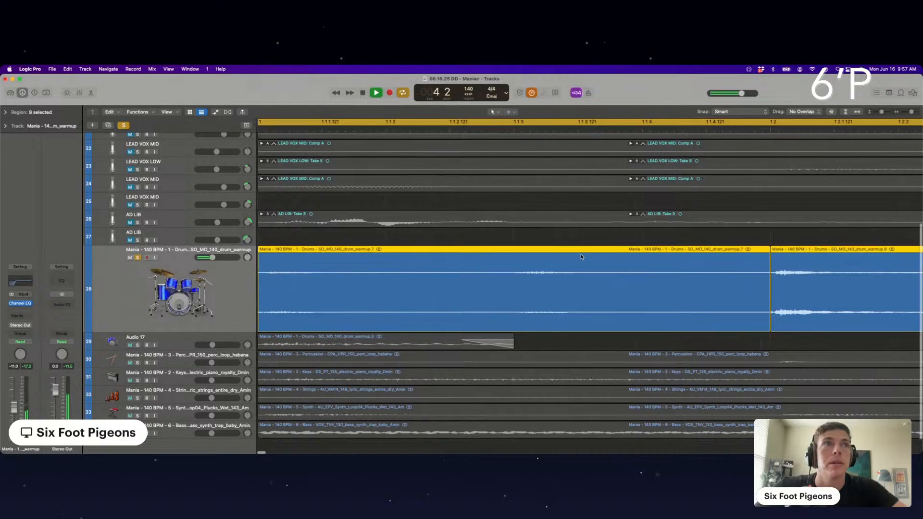
pyautogui.hscroll(5, 581, 256)
pyautogui.click(510, 112)
pyautogui.click(530, 193)
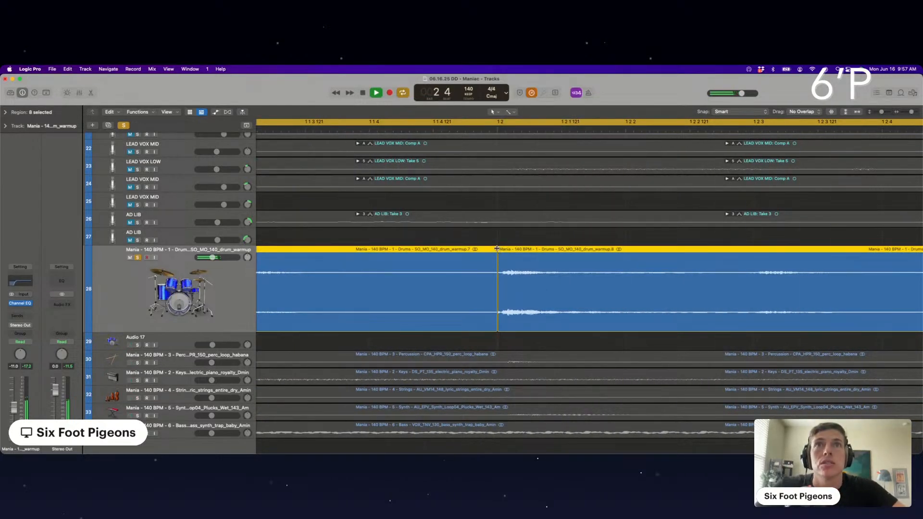
pyautogui.moveTo(503, 249); pyautogui.dragTo(503, 250)
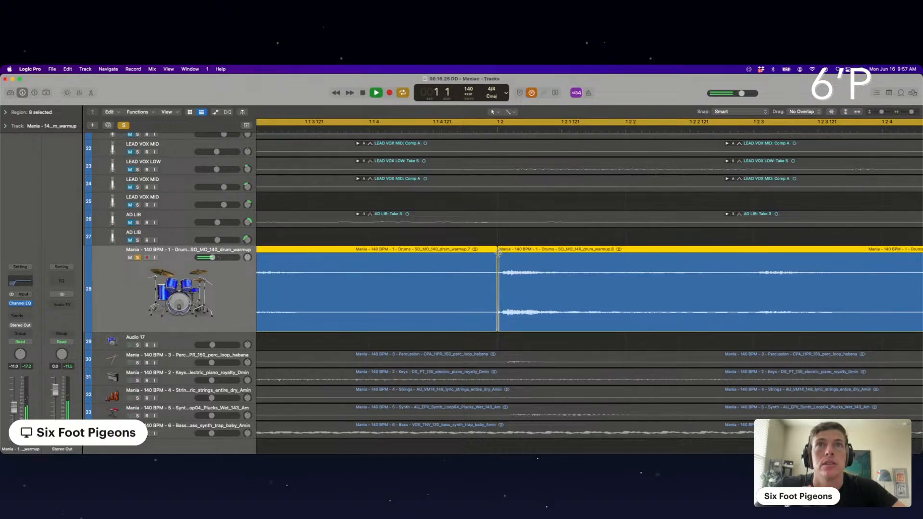
pyautogui.scroll(-5, 498, 252)
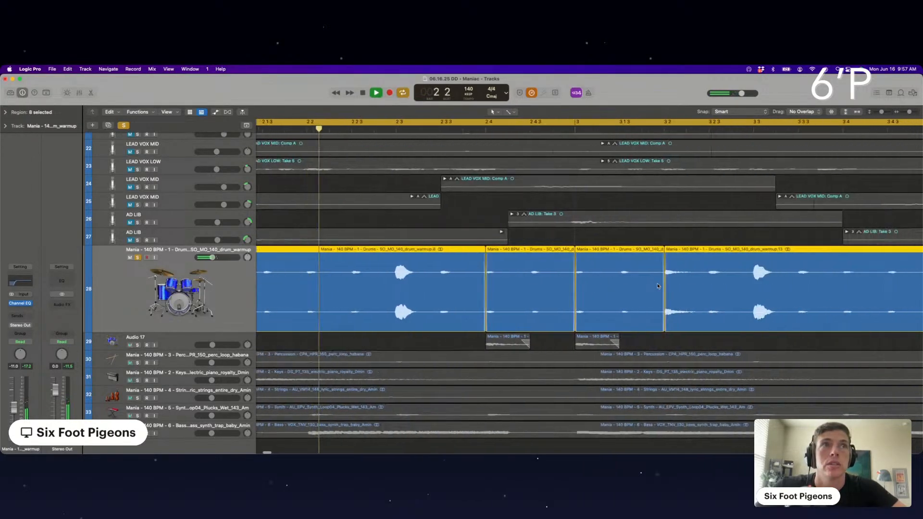
pyautogui.scroll(5, 658, 286)
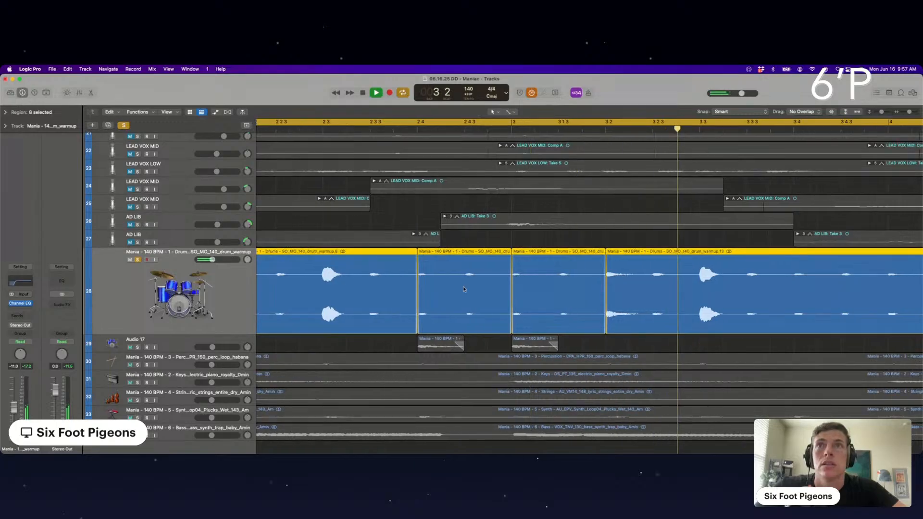
pyautogui.hscroll(-3, 464, 289)
pyautogui.hscroll(-5, 464, 290)
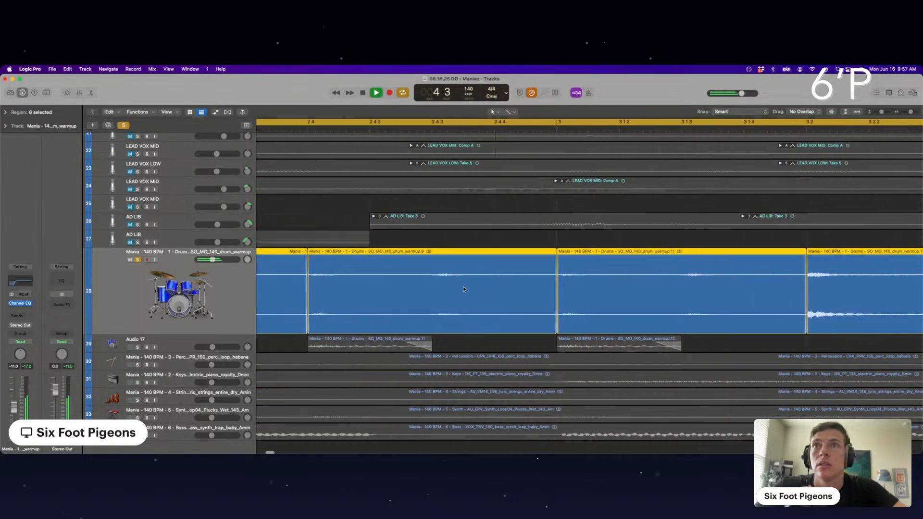
pyautogui.scroll(-10, 168, 314)
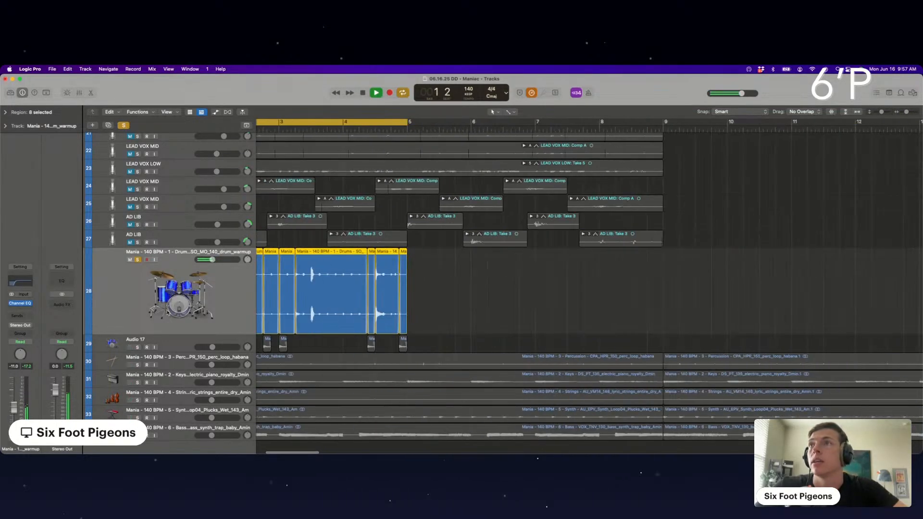
# Insert a Gain plug-in after the Channel EQ on the Mania drums stem and switch it to mono.
pyautogui.click(15, 311)
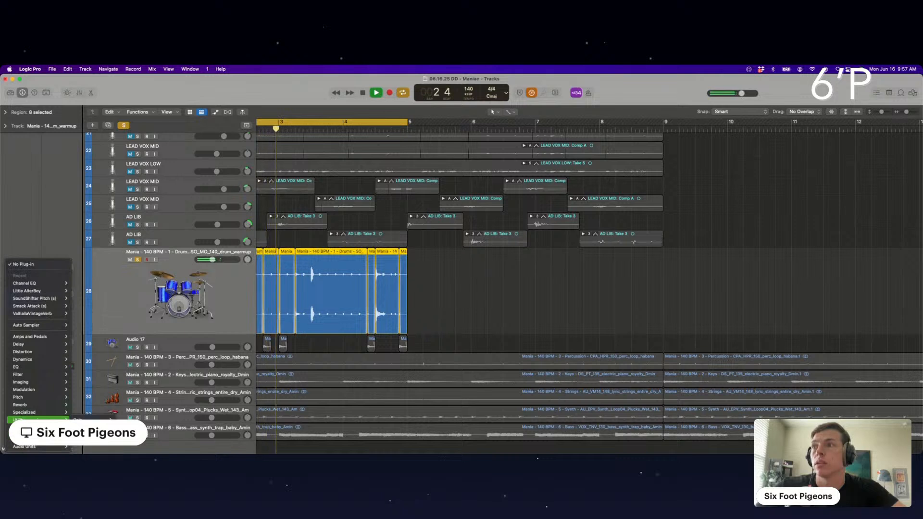
pyautogui.click(402, 233)
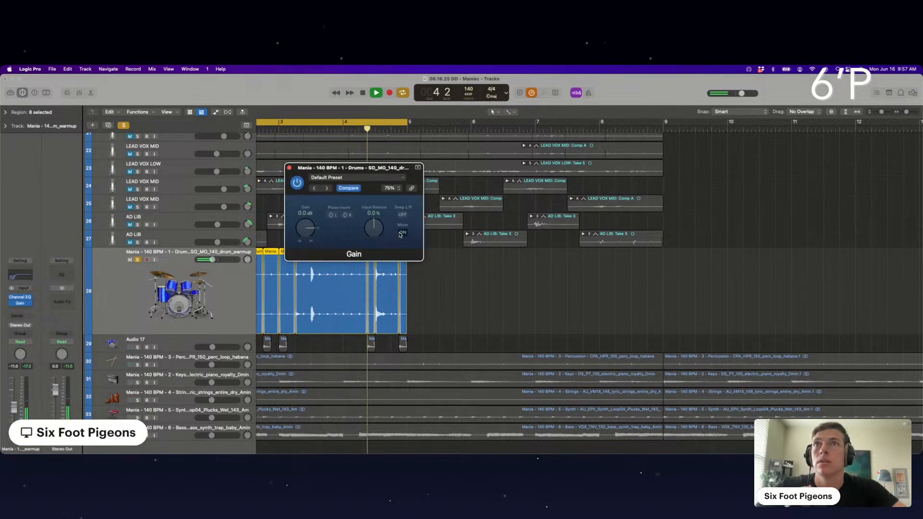
# Replace the Gain plug-in on the Mania drums stem with the stereo S1 Imager and narrow its stereo width.
pyautogui.click(30, 304)
pyautogui.moveTo(58, 446)
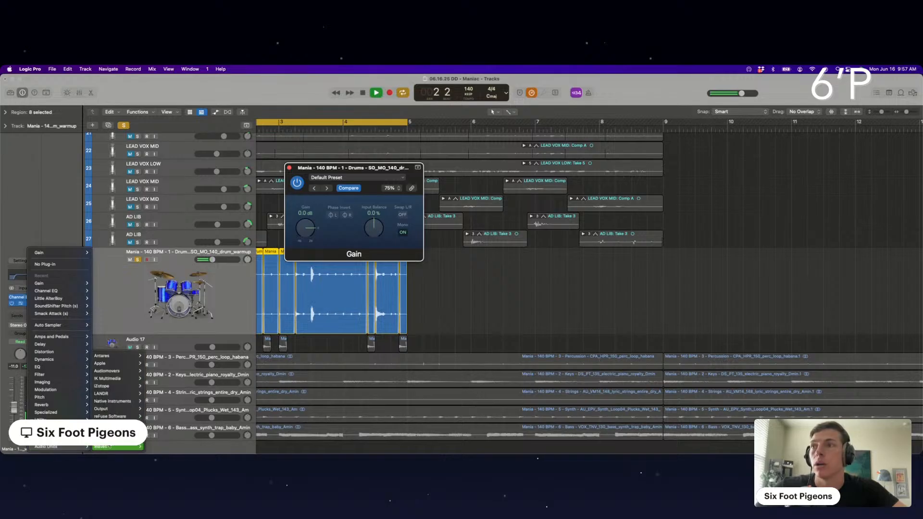
pyautogui.moveTo(110, 446)
pyautogui.scroll(-5, 184, 405)
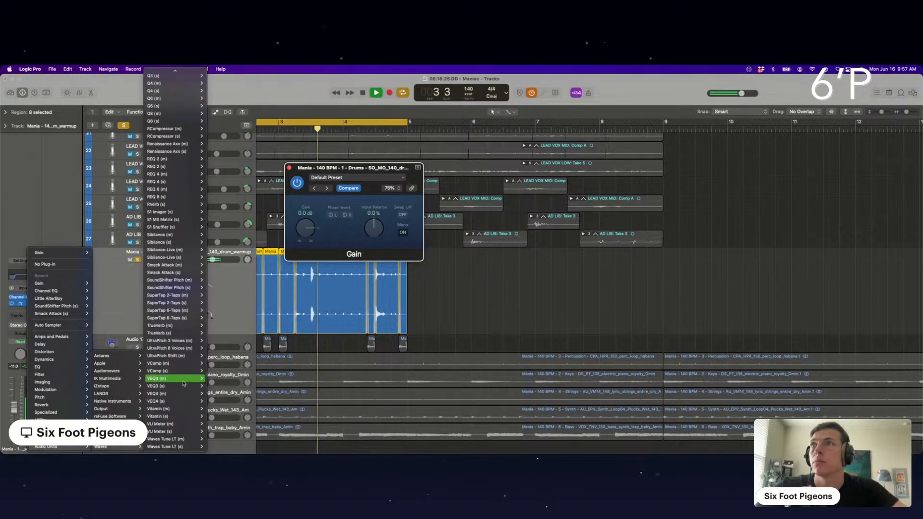
pyautogui.click(170, 215)
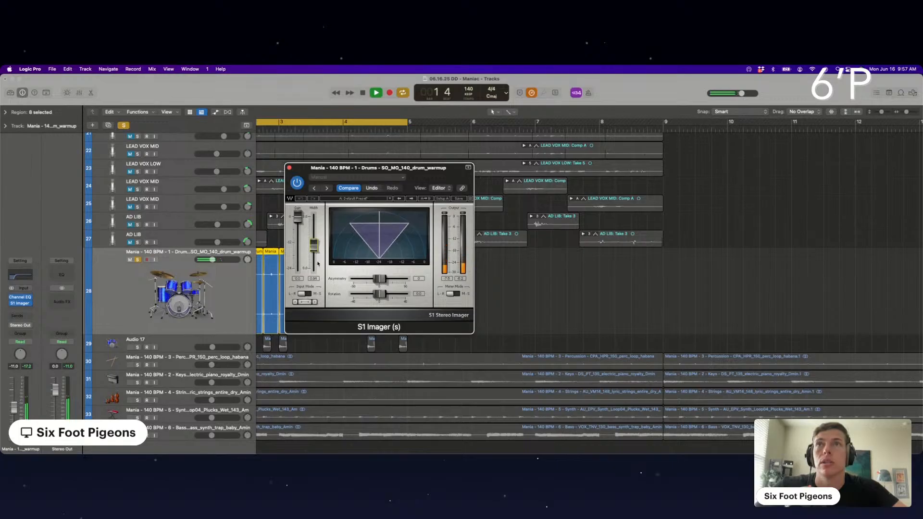
pyautogui.moveTo(320, 277); pyautogui.dragTo(321, 325)
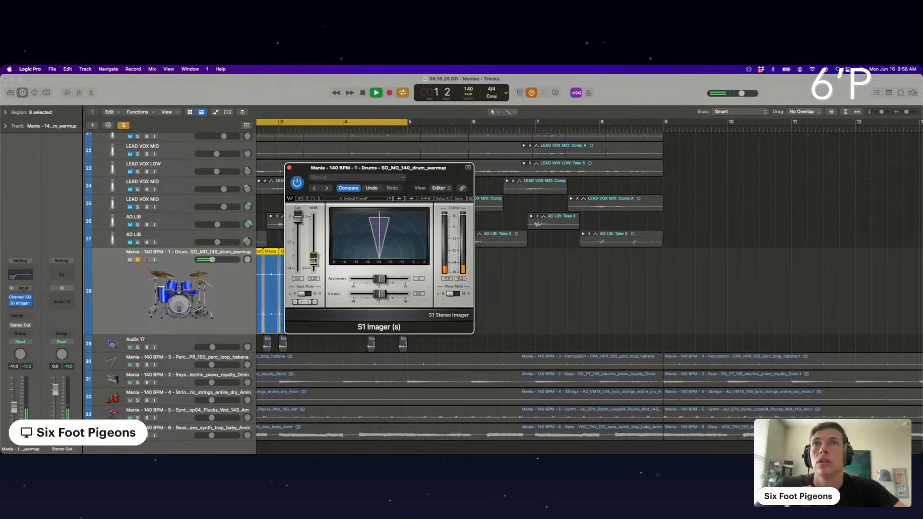
pyautogui.click(289, 168)
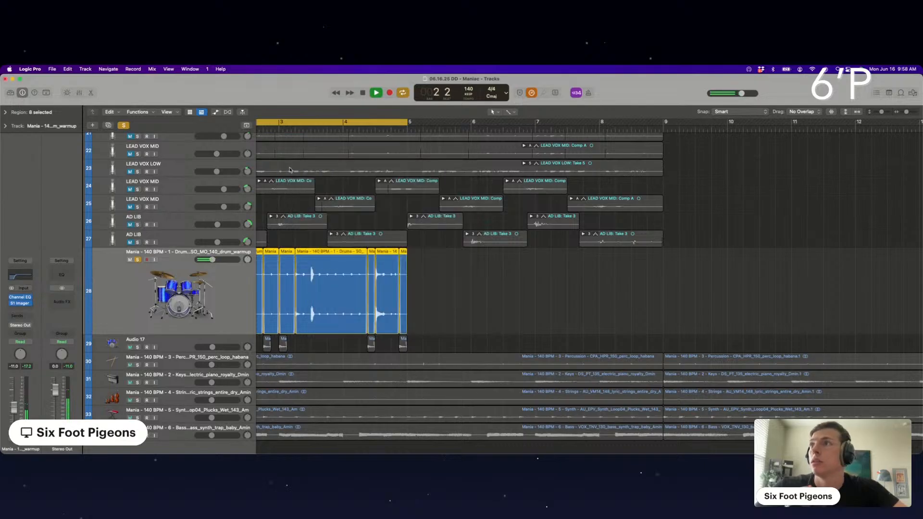
# Insert iZotope Trash 2 after the S1 Imager on the Mania drums stem and set Stage 1 to the Push Pull saturation.
pyautogui.click(22, 311)
pyautogui.moveTo(29, 446)
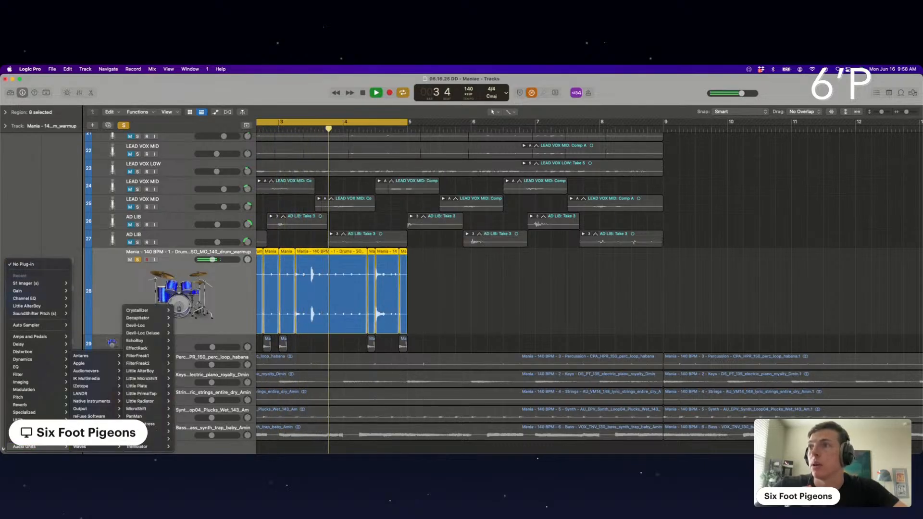
pyautogui.moveTo(92, 387)
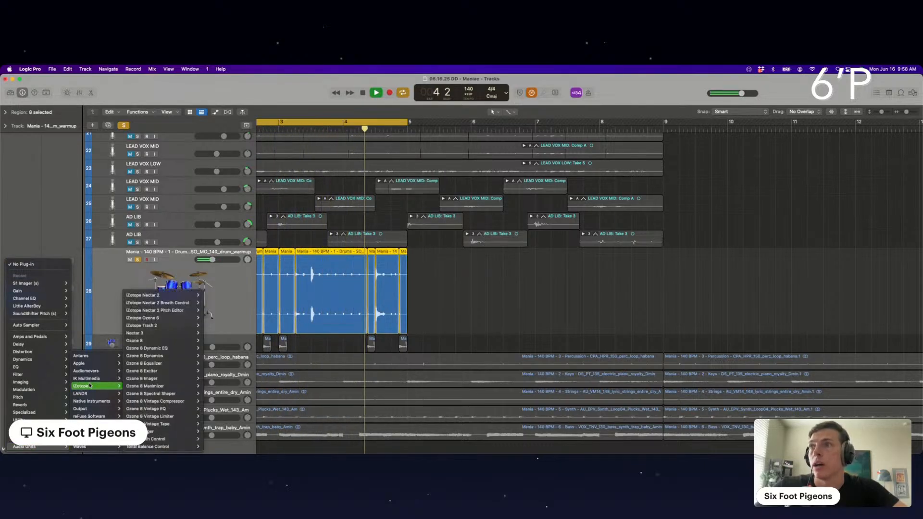
pyautogui.click(159, 325)
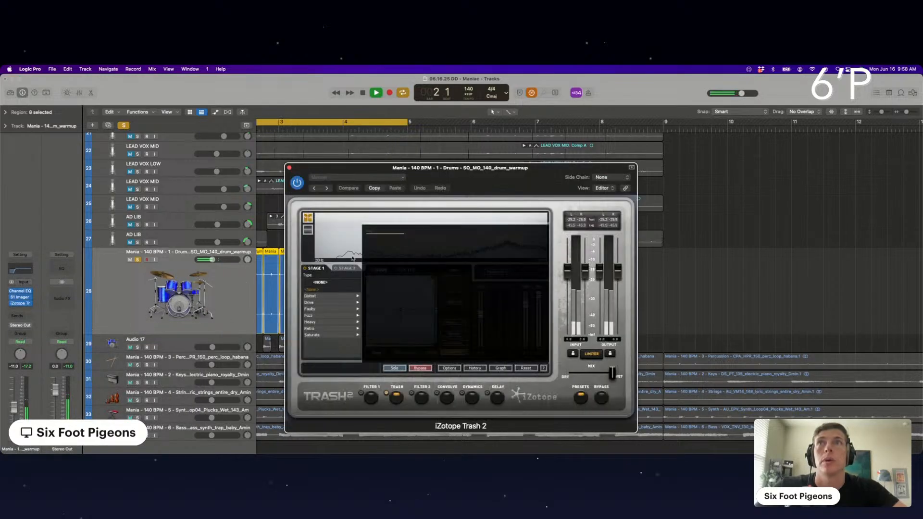
pyautogui.click(317, 329)
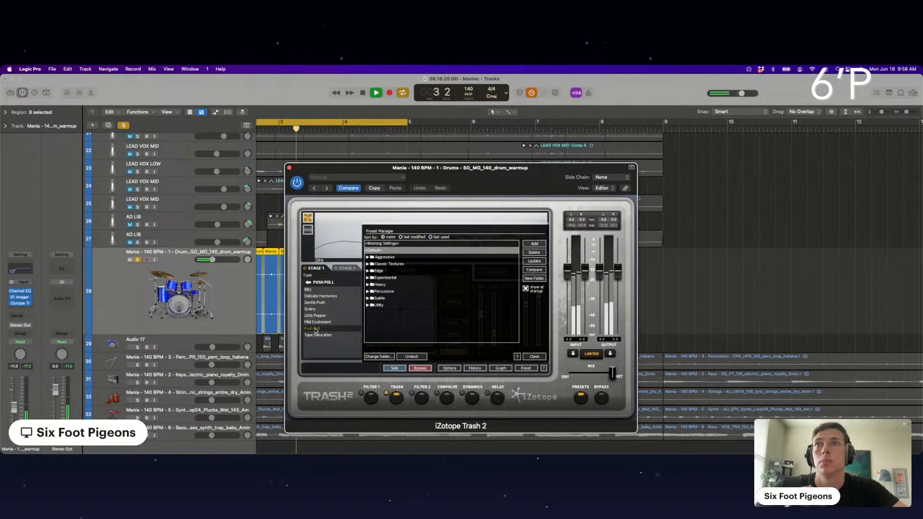
pyautogui.click(289, 168)
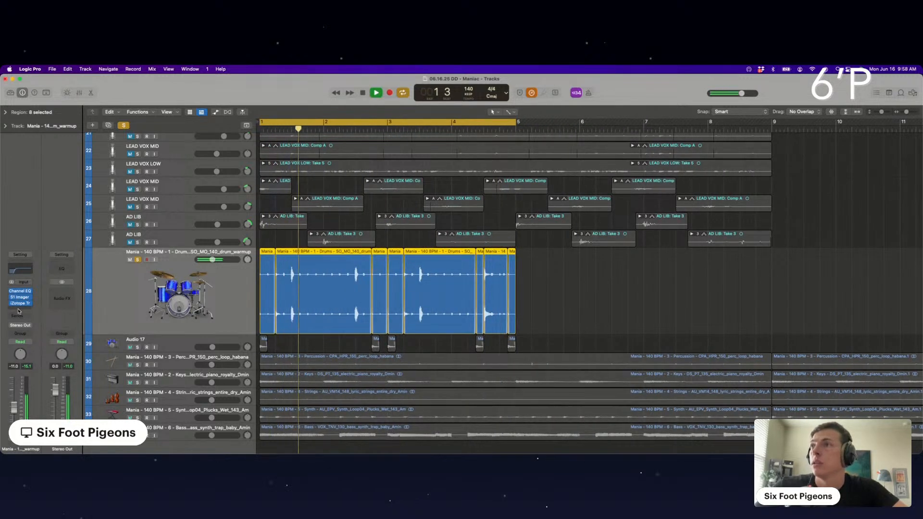
# Insert the stereo Smack Attack after Trash 2 on the Mania drums stem and load the Excitement for Drums preset.
pyautogui.click(20, 309)
pyautogui.moveTo(24, 446)
pyautogui.moveTo(86, 446)
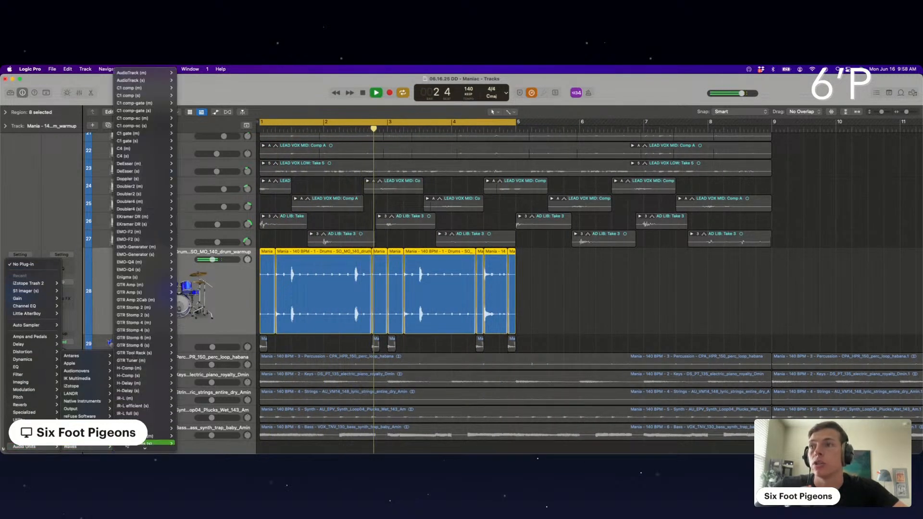
pyautogui.scroll(-13, 143, 429)
pyautogui.scroll(-10, 142, 429)
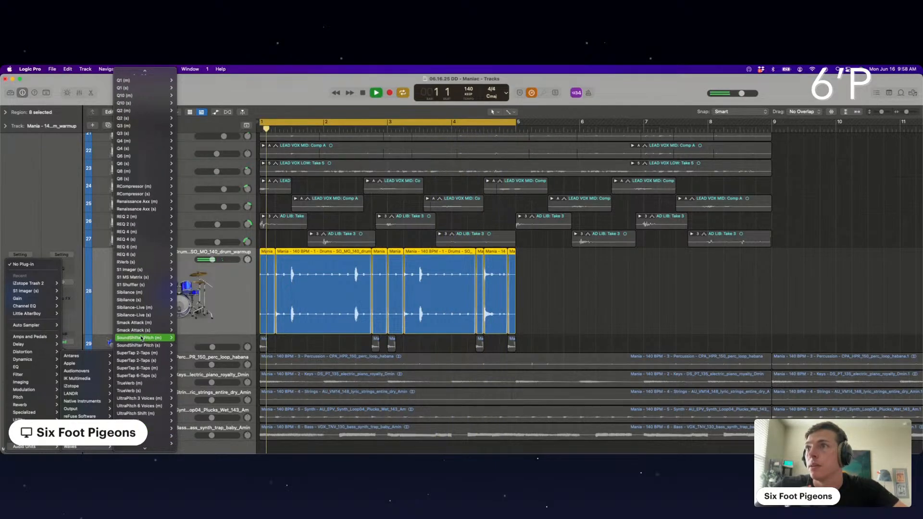
pyautogui.moveTo(142, 286)
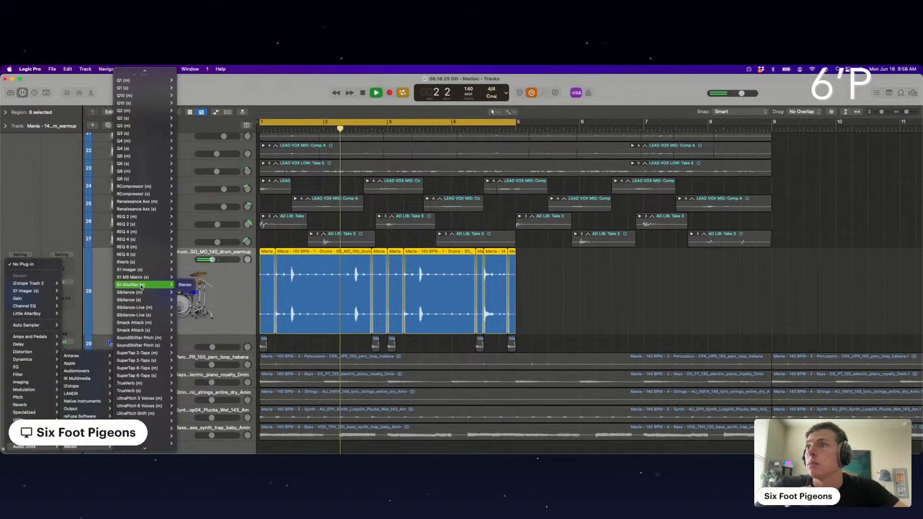
pyautogui.scroll(-5, 142, 286)
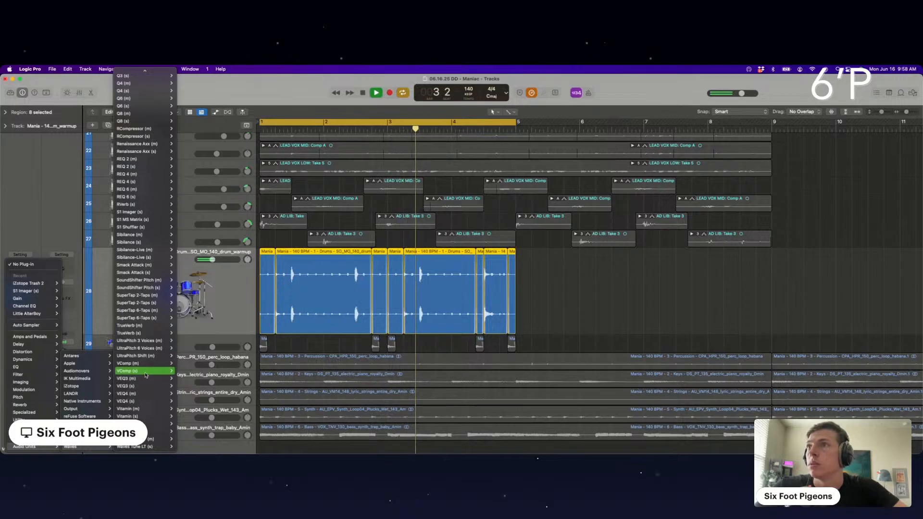
pyautogui.click(137, 275)
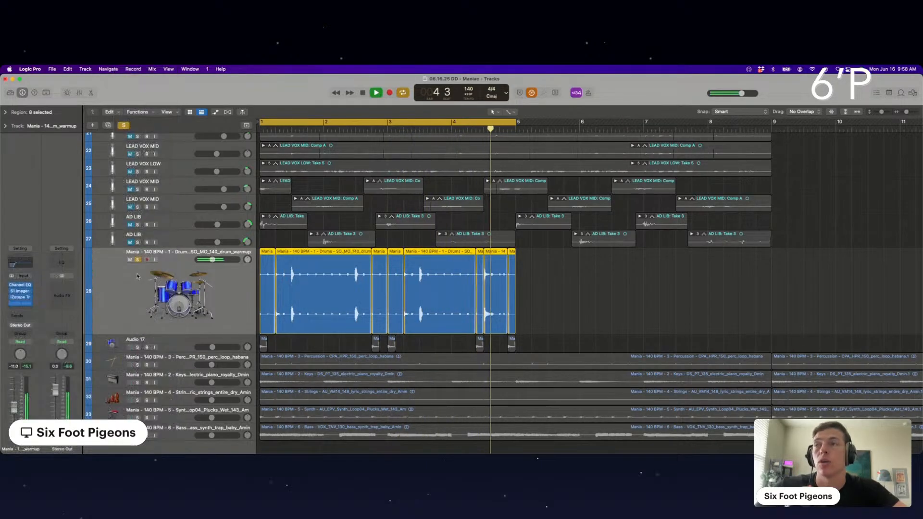
pyautogui.click(327, 189)
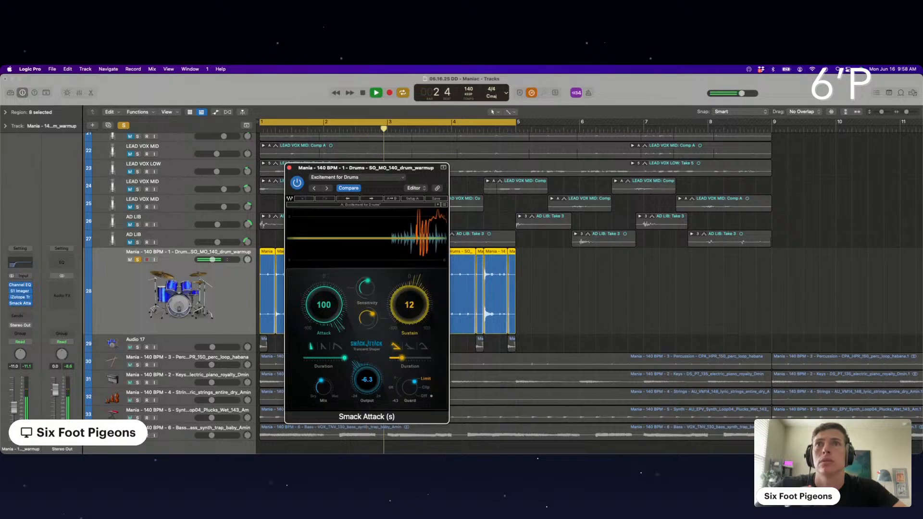
# Set Smack Attack's sustain to 0 and output to -8.6, and reduce its mix on the Mania drums stem.
pyautogui.moveTo(409, 305); pyautogui.dragTo(409, 307)
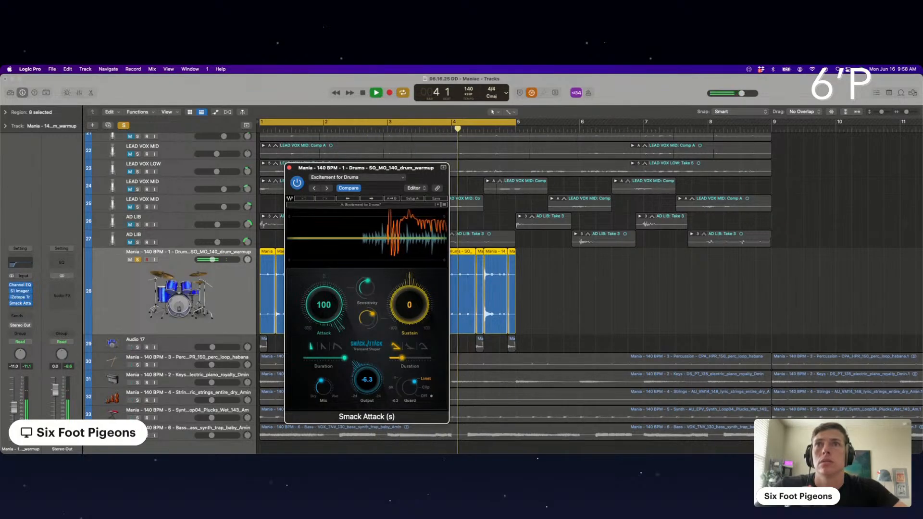
pyautogui.moveTo(367, 379); pyautogui.dragTo(323, 398)
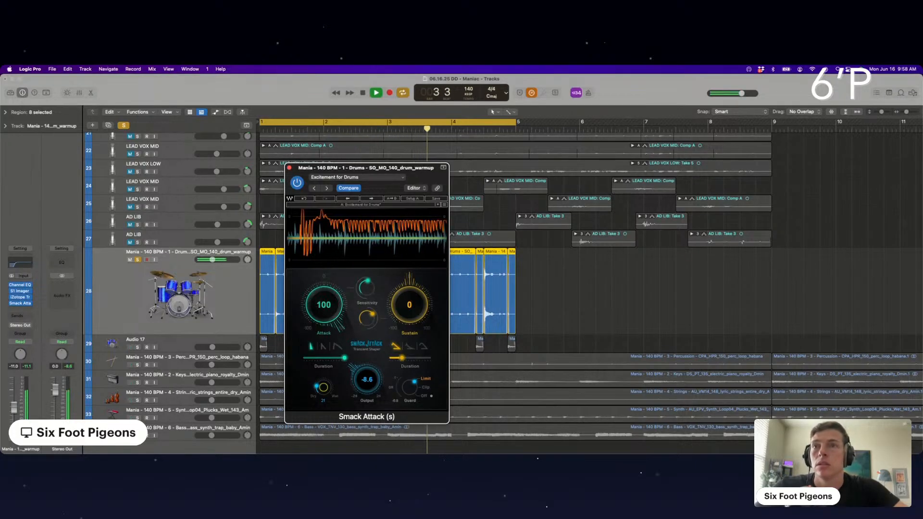
pyautogui.click(289, 167)
# Bypass all four plug-ins on the Mania drums stem and re-enable them to compare the dry and processed sound.
pyautogui.press('space')
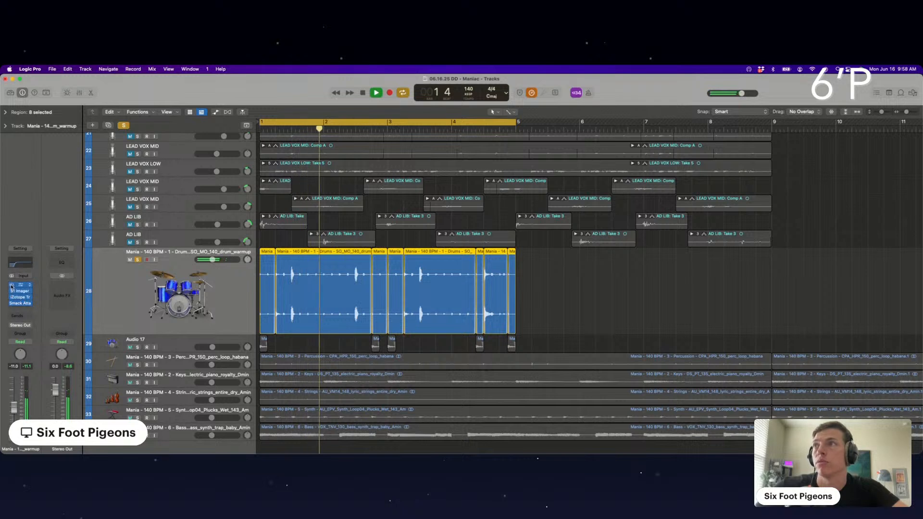
pyautogui.click(12, 303)
pyautogui.click(12, 298)
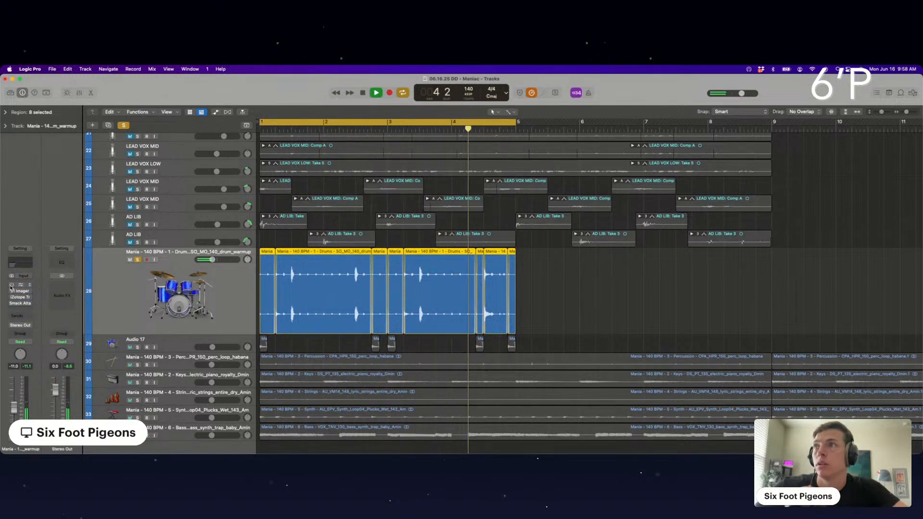
pyautogui.moveTo(12, 286); pyautogui.dragTo(12, 304)
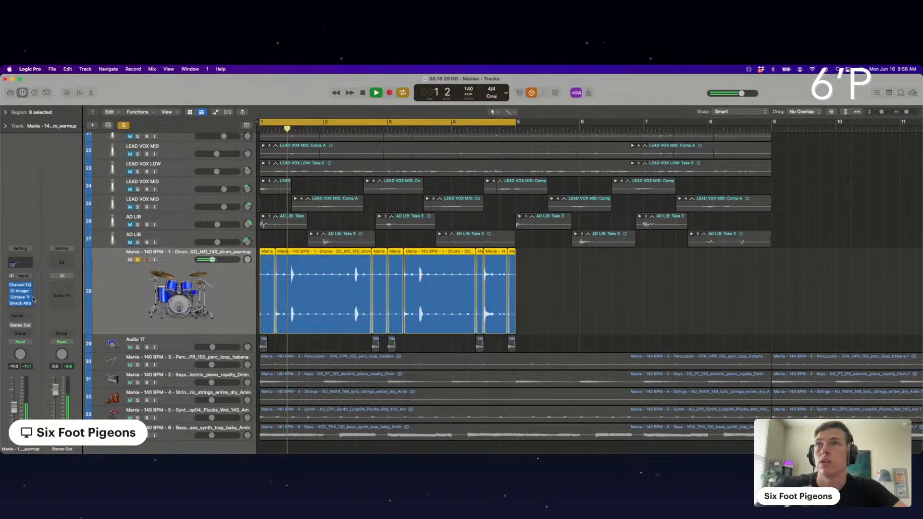
# Repeat the selected four-bar group of Mania drums regions three times along the track.
pyautogui.scroll(-1, 130, 274)
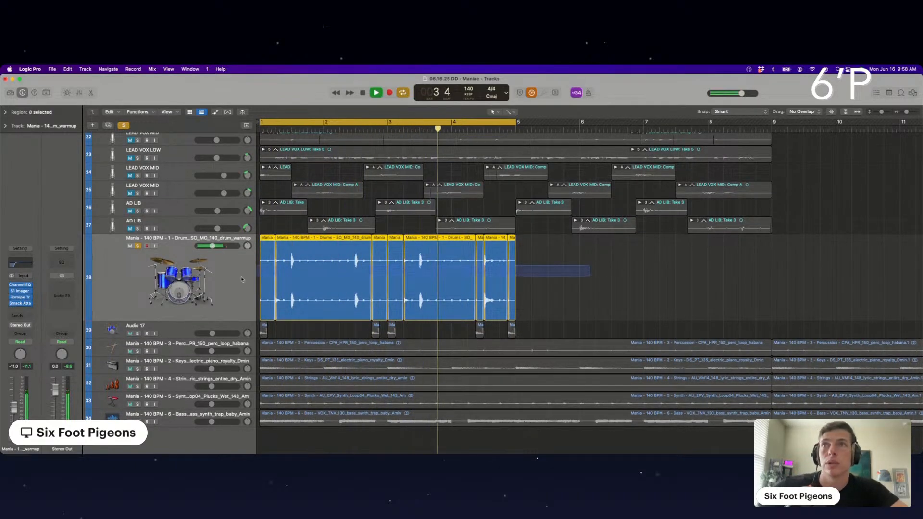
pyautogui.press('super+r')
pyautogui.press('super+r')
pyautogui.press('super+r')
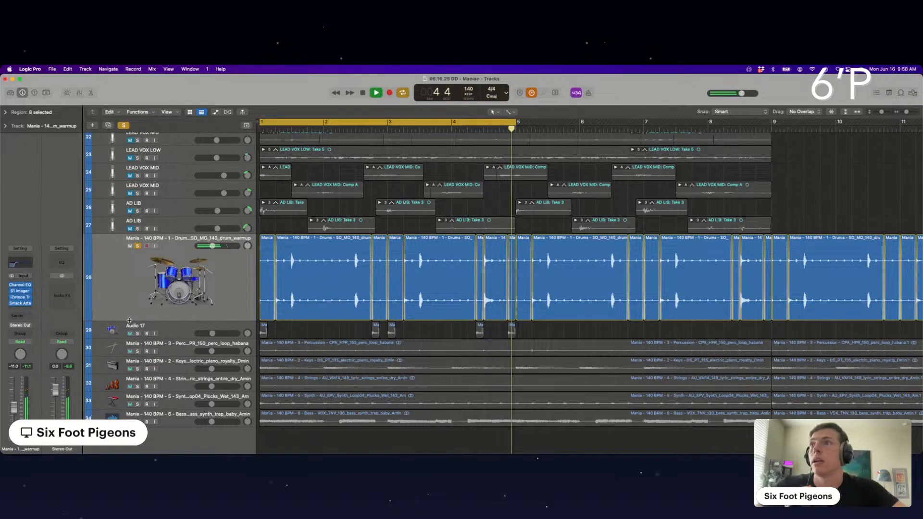
# Solo Audio 17 instead of the Mania drums stem, and move the KICK FX track directly above it.
pyautogui.click(137, 334)
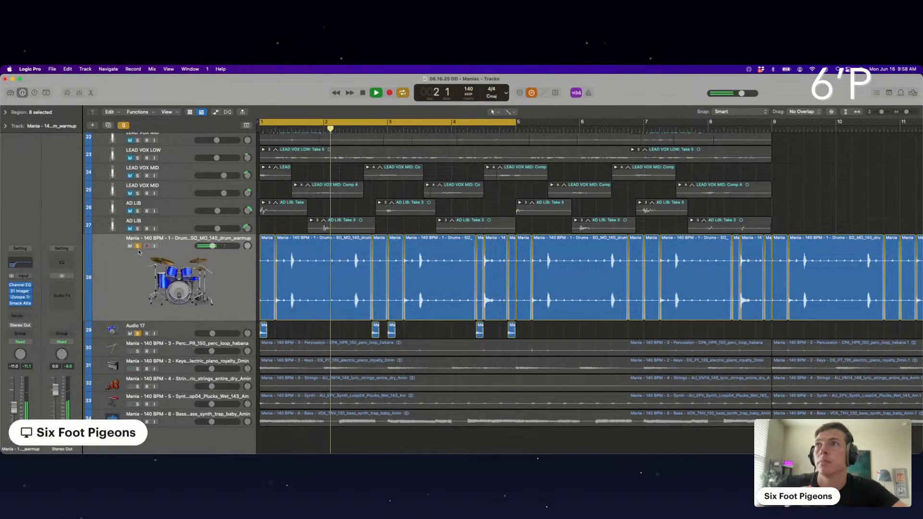
pyautogui.click(138, 247)
pyautogui.scroll(5, 180, 314)
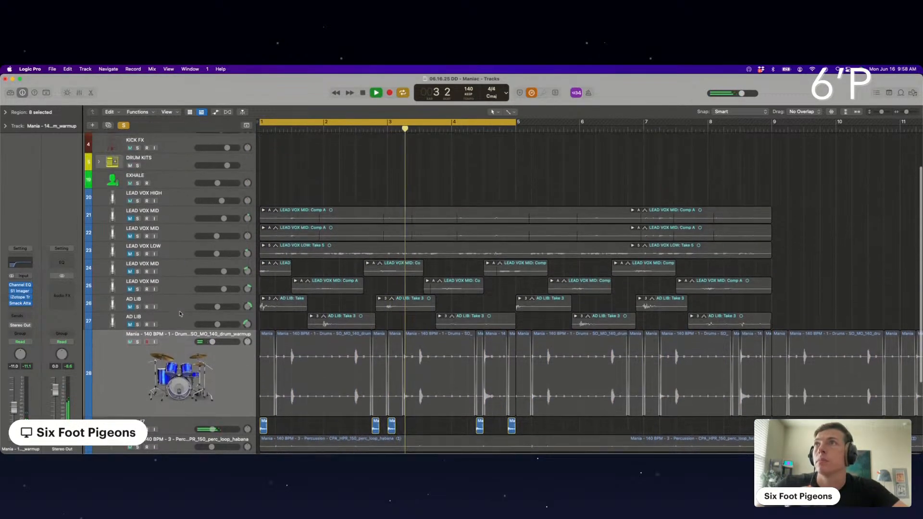
pyautogui.moveTo(174, 145); pyautogui.dragTo(187, 426)
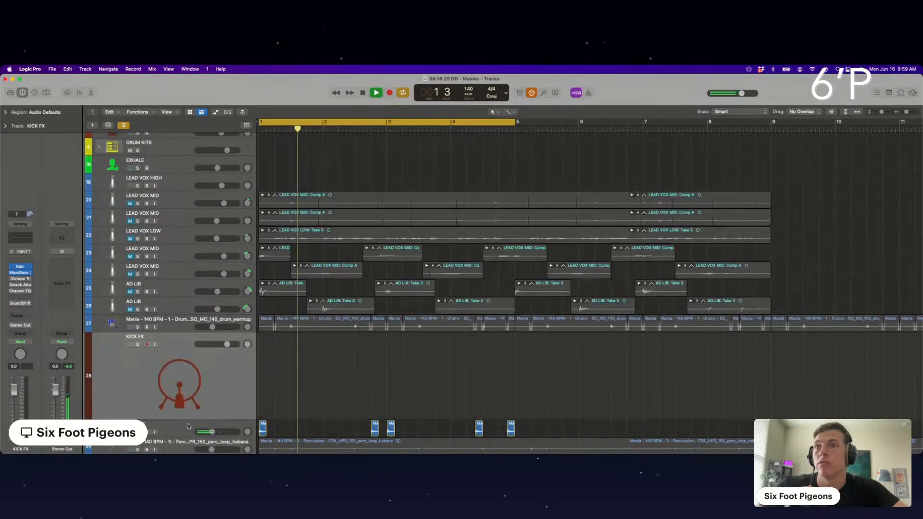
pyautogui.scroll(-2, 268, 382)
pyautogui.scroll(-2, 268, 382)
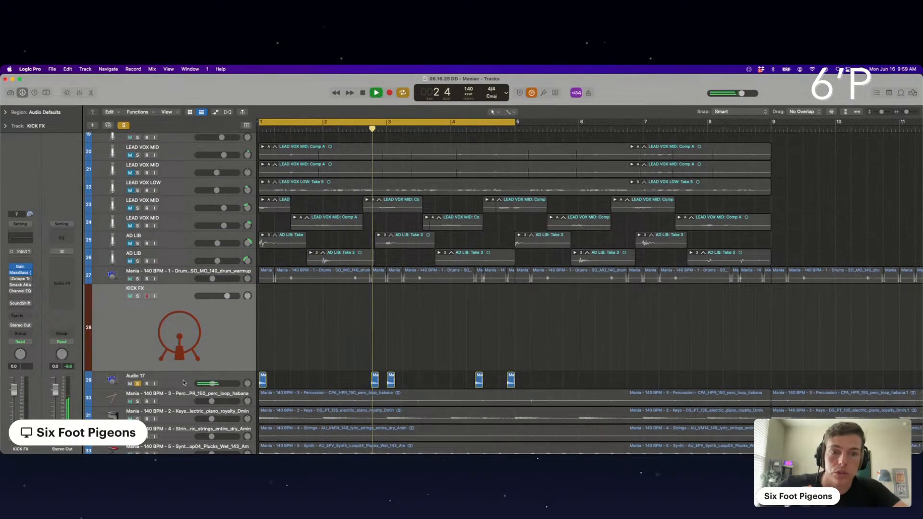
# Show the mixer and copy the MaxxBass plug-in from KICK FX to Audio 17 after its Gain, checking its Multimedia setting.
pyautogui.press('x')
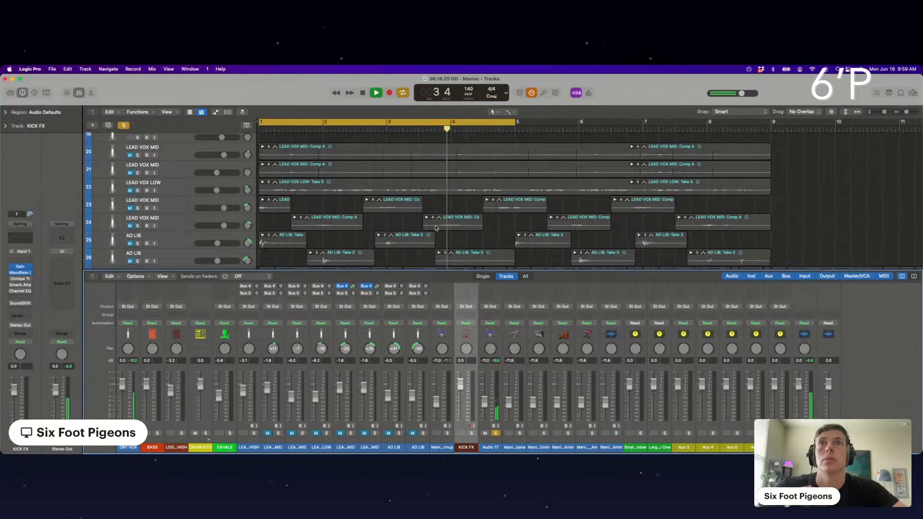
pyautogui.scroll(-8, 436, 227)
pyautogui.scroll(6, 450, 347)
pyautogui.scroll(-1, 481, 347)
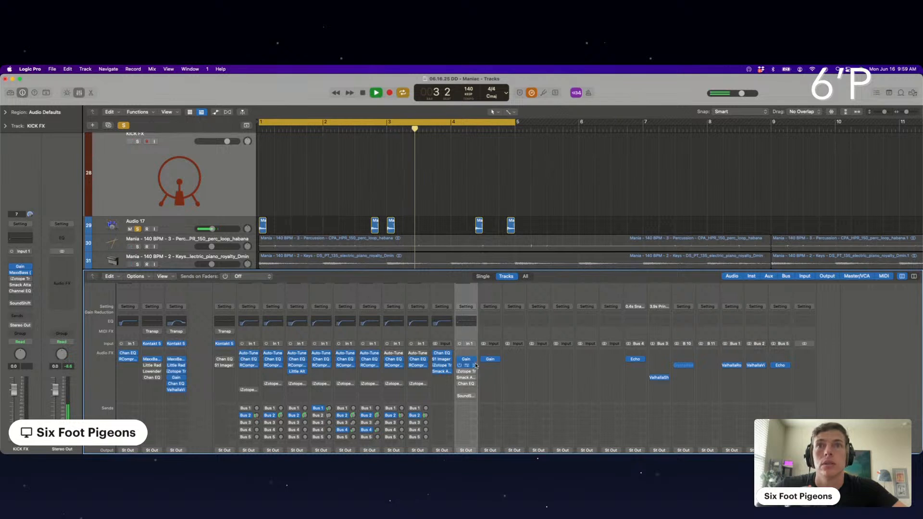
pyautogui.click(490, 366)
pyautogui.click(491, 366)
pyautogui.click(491, 365)
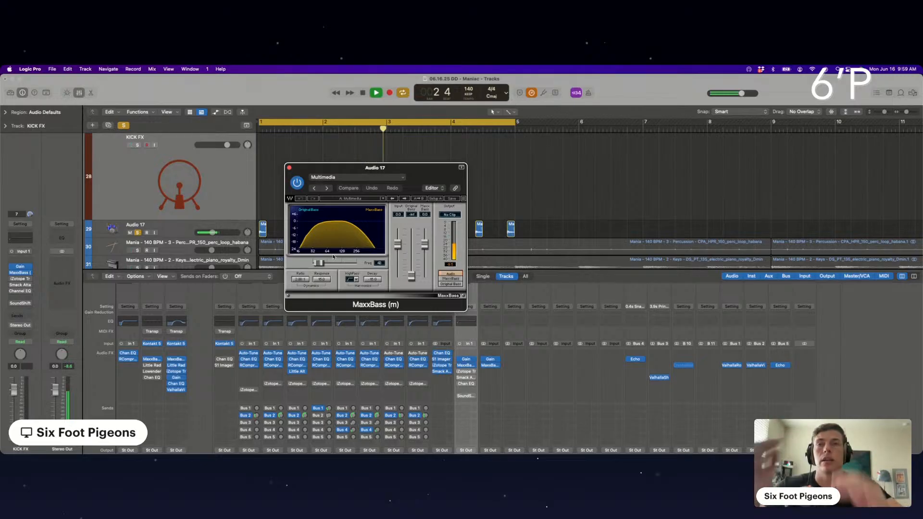
pyautogui.click(291, 168)
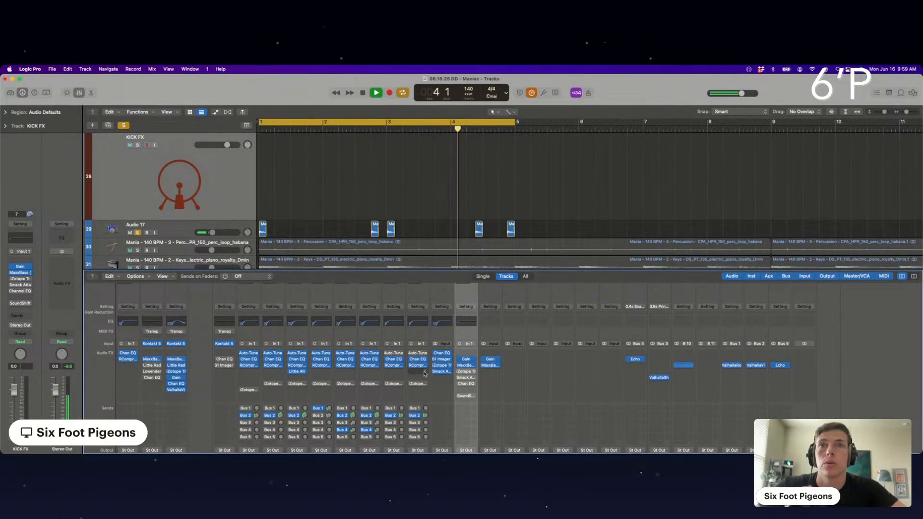
# Copy iZotope Trash 2 and Smack Attack from KICK FX to Audio 17 after MaxxBass, with both plug-ins enabled.
pyautogui.click(490, 372)
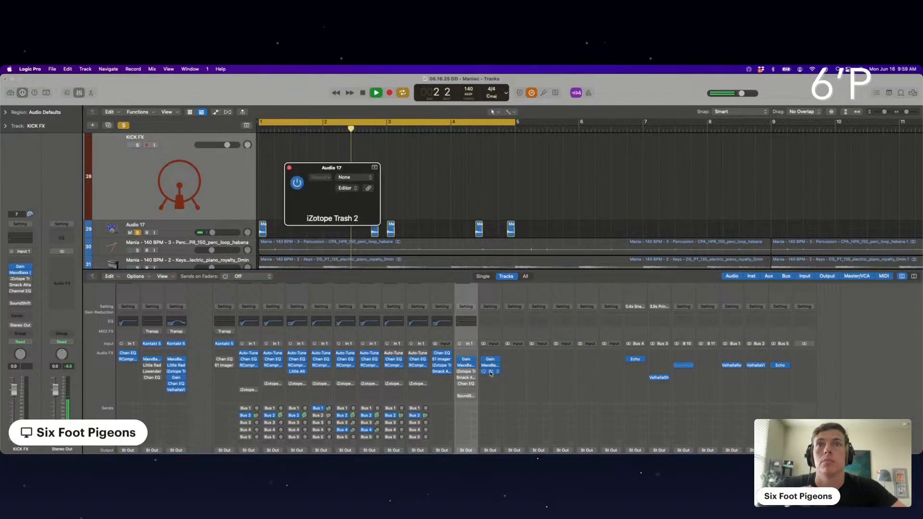
pyautogui.click(290, 167)
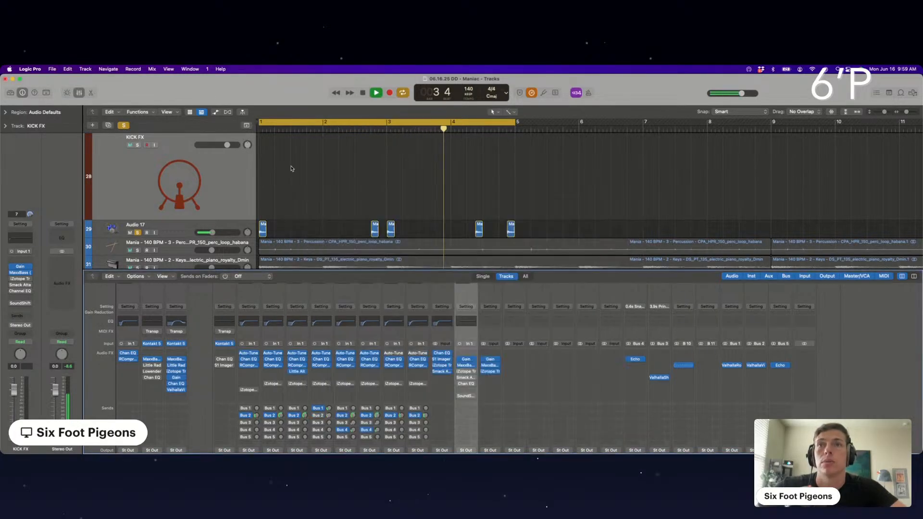
pyautogui.click(489, 377)
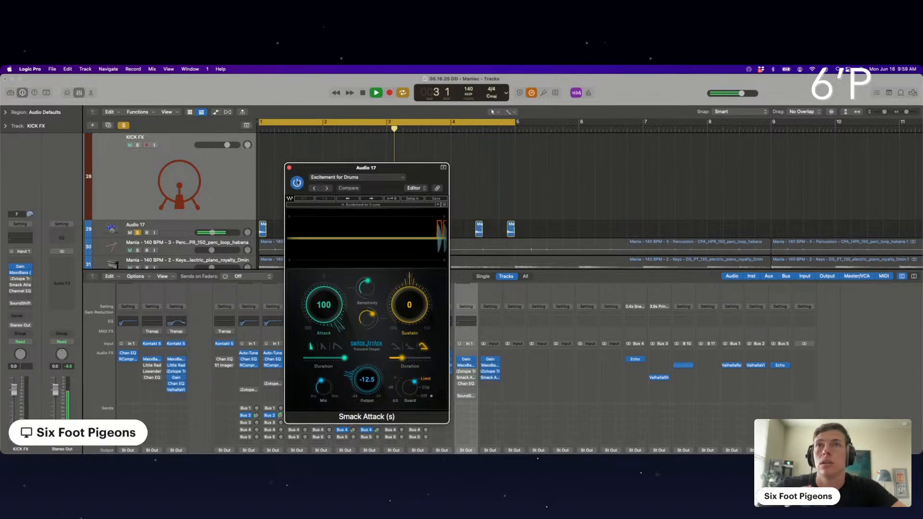
pyautogui.click(289, 167)
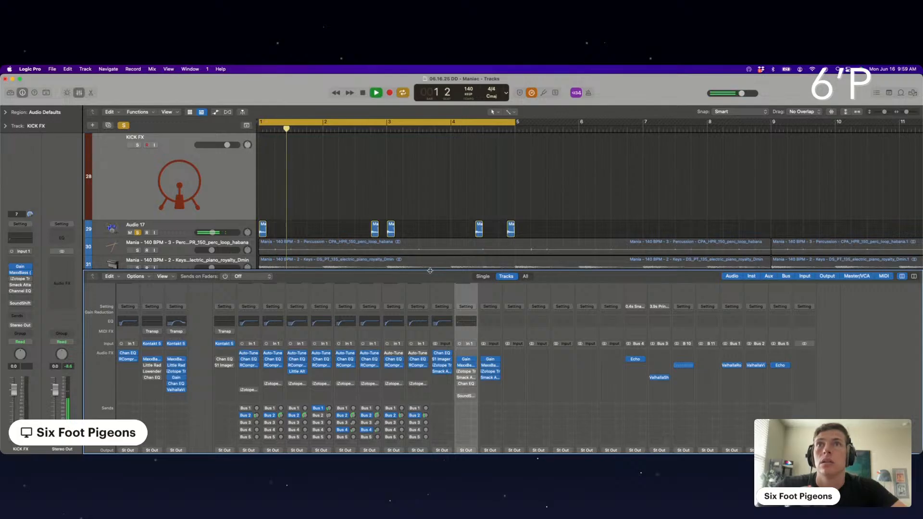
# Hide the mixer and add a Channel EQ first on Audio 17, with a low cut near 28 Hz and a high cut just under 1 kHz.
pyautogui.press('x')
pyautogui.click(166, 318)
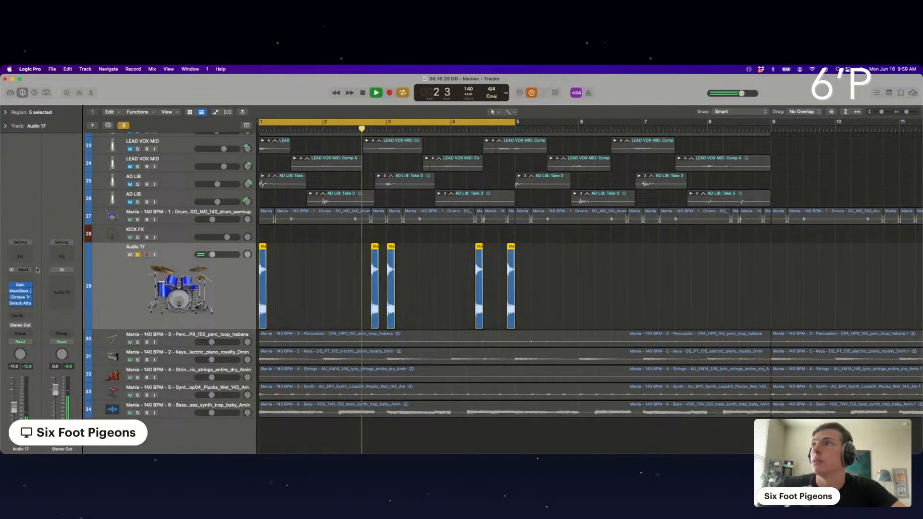
pyautogui.click(16, 256)
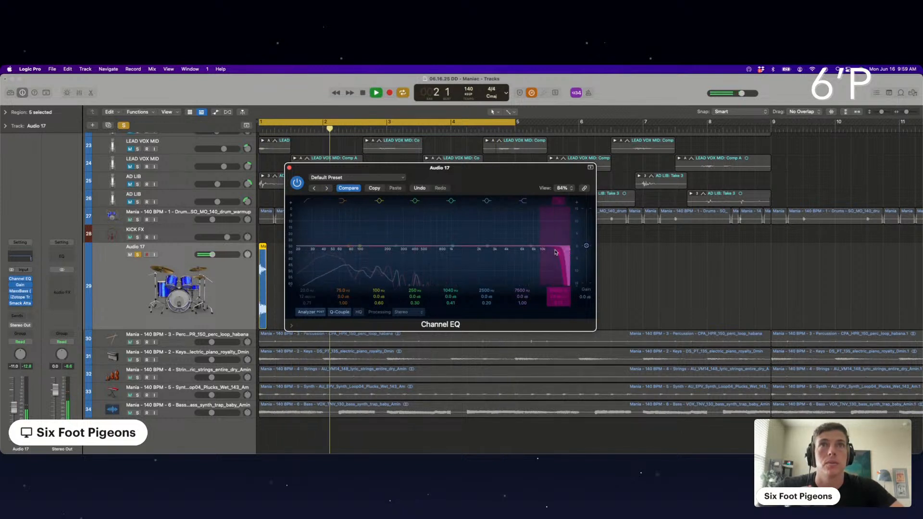
pyautogui.moveTo(564, 252); pyautogui.dragTo(461, 256)
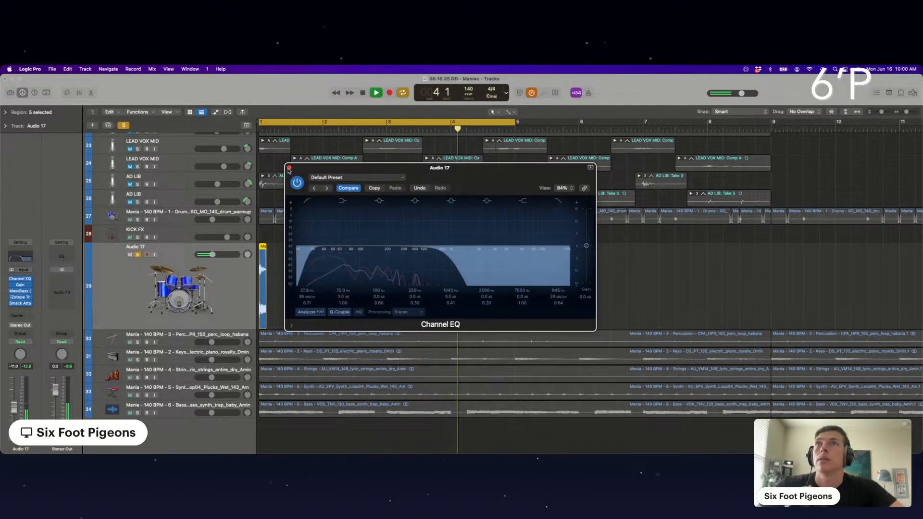
pyautogui.click(288, 168)
# Clear the solo from Audio 17 and DRY VOX so that all unmuted tracks play together.
pyautogui.click(138, 238)
pyautogui.click(138, 254)
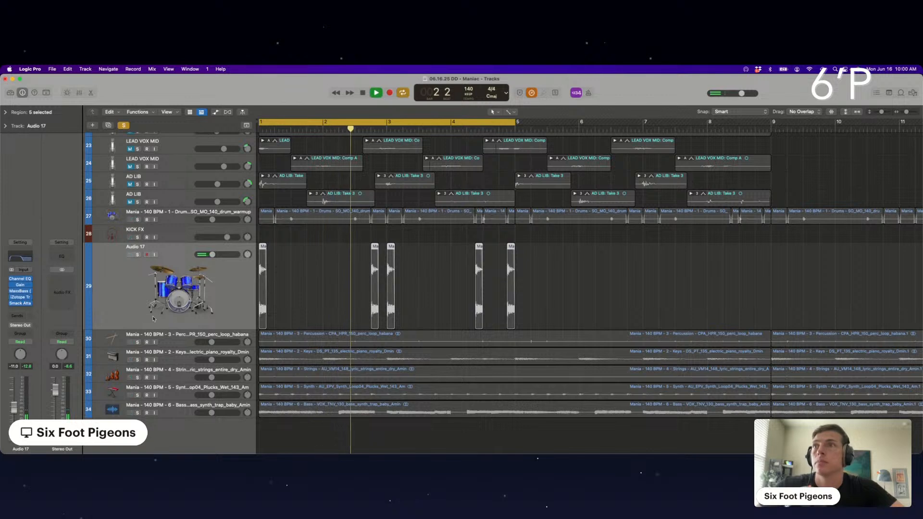
pyautogui.scroll(8, 142, 245)
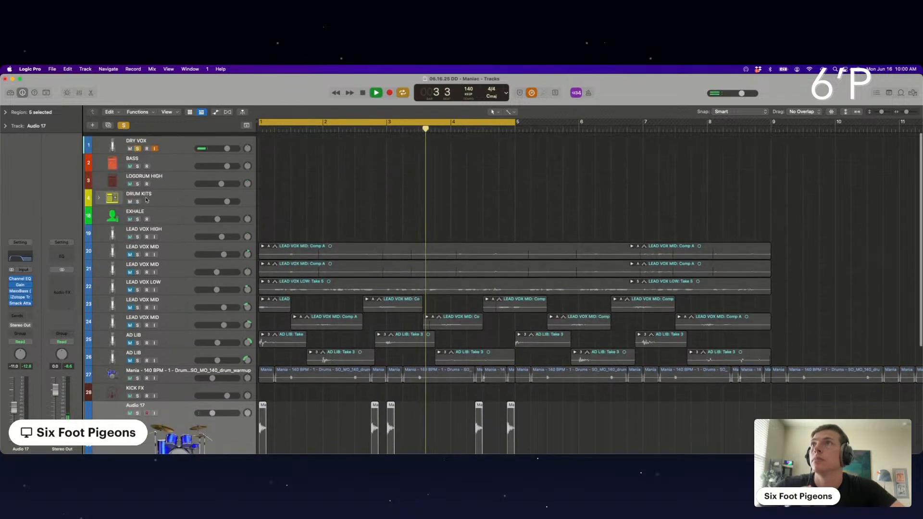
pyautogui.click(138, 145)
pyautogui.scroll(-5, 152, 315)
pyautogui.scroll(-1, 153, 315)
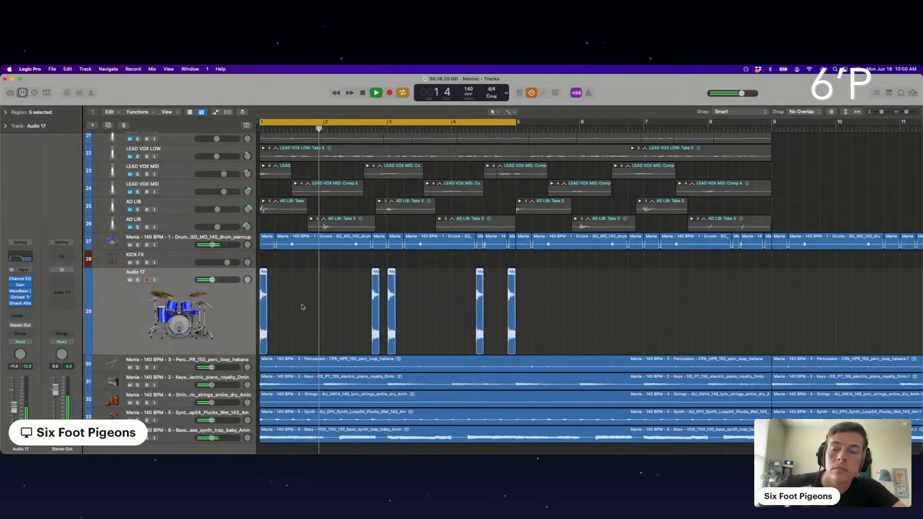
# Repeat the four-bar group of kick regions on Audio 17 every four bars up to bar 17, stop playback and save the project.
pyautogui.moveTo(263, 316); pyautogui.dragTo(521, 309)
pyautogui.moveTo(785, 292); pyautogui.dragTo(241, 303)
pyautogui.press('super+r')
pyautogui.scroll(-8, 370, 305)
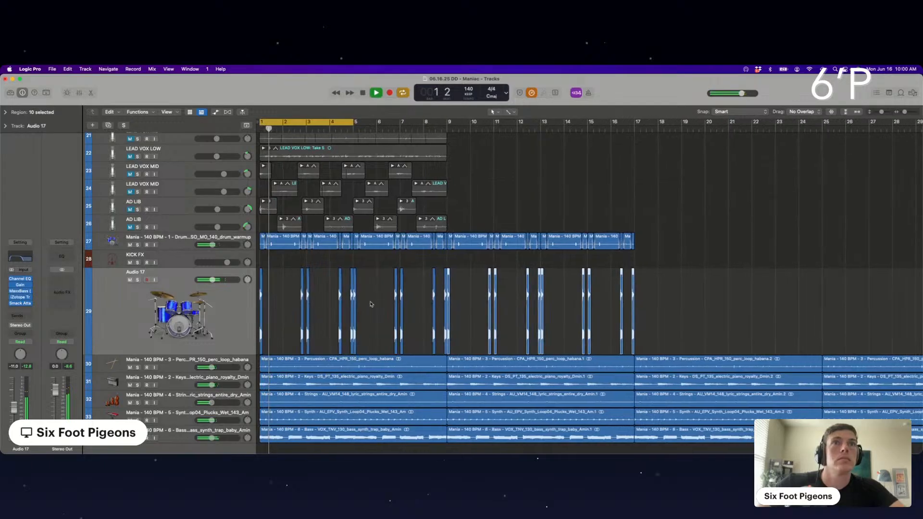
pyautogui.scroll(10, 370, 305)
pyautogui.hscroll(-3, 371, 304)
pyautogui.hscroll(-10, 370, 304)
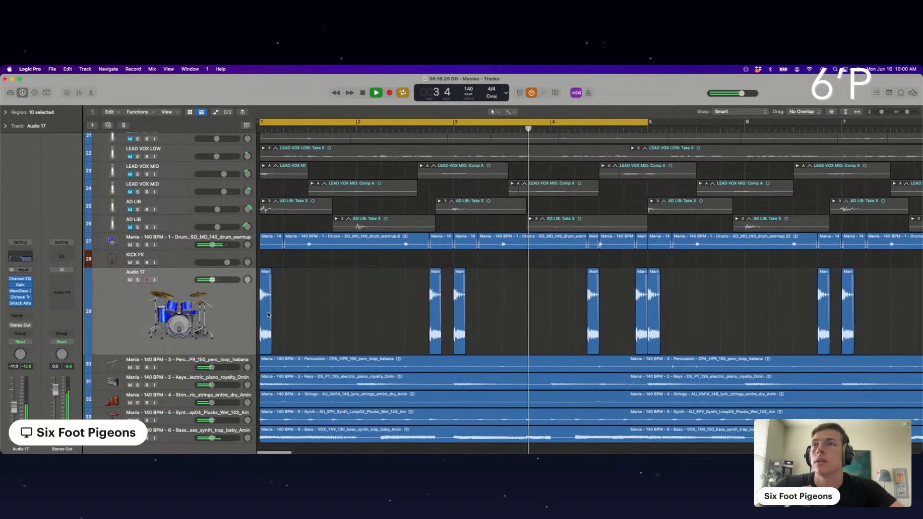
pyautogui.press('space')
pyautogui.scroll(-2, 353, 299)
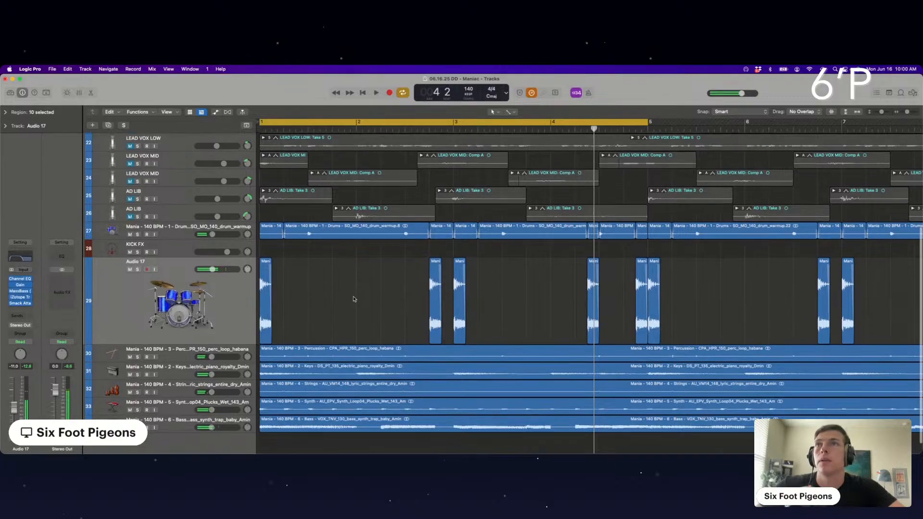
pyautogui.press('super+s')
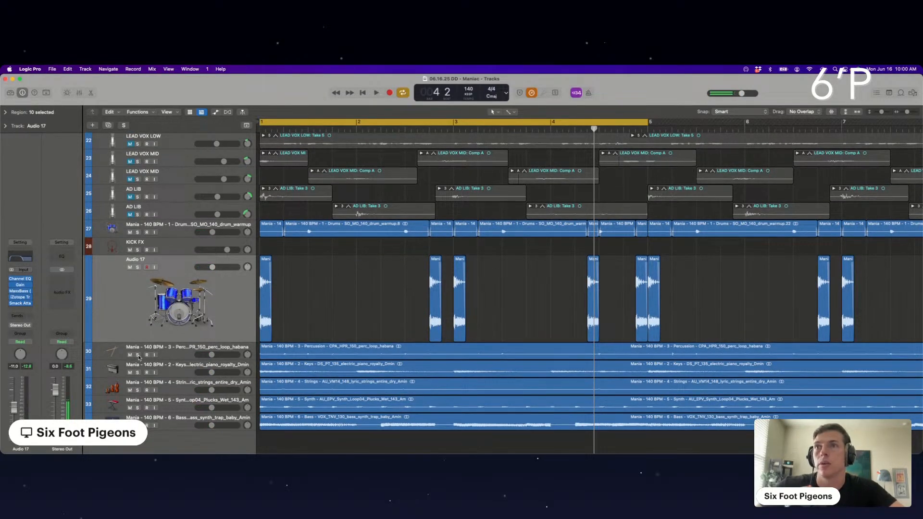
# Solo DRY VOX, the Mania drums stem and Audio 17, and delete the KICK FX track.
pyautogui.scroll(5, 164, 198)
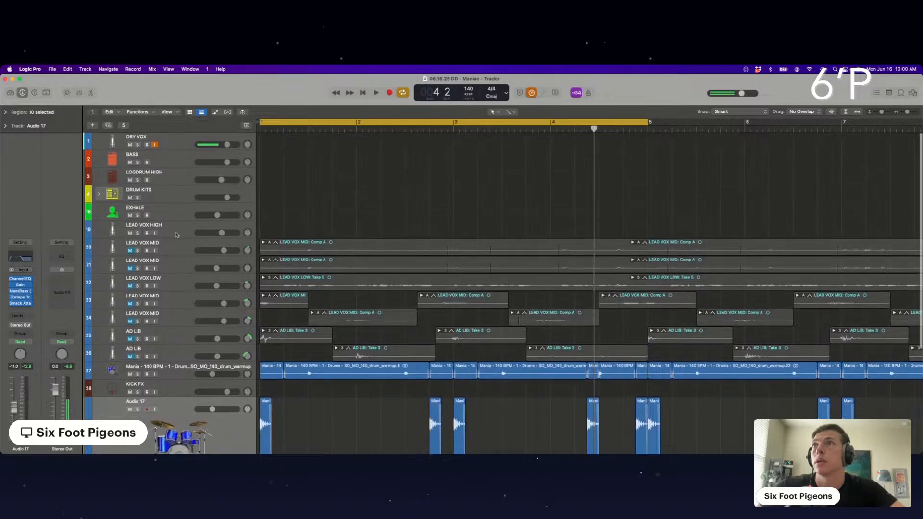
pyautogui.click(138, 144)
pyautogui.scroll(-6, 139, 231)
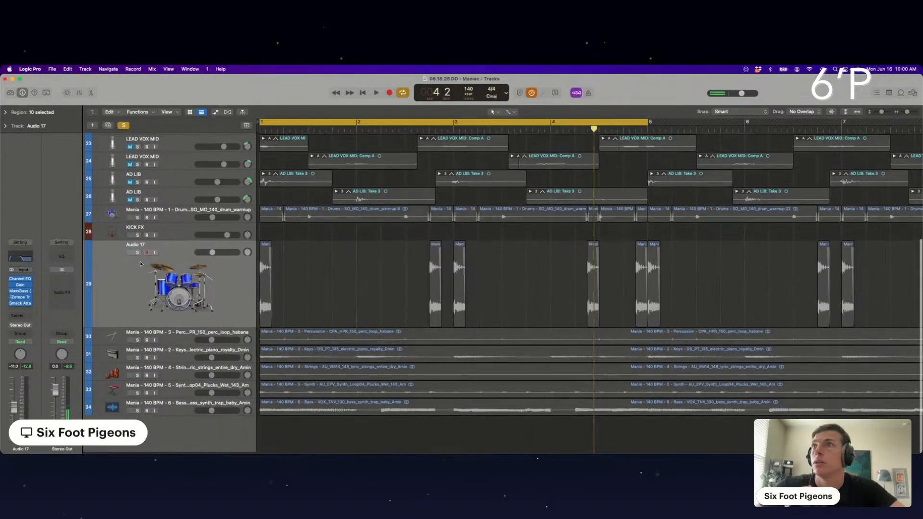
pyautogui.click(138, 220)
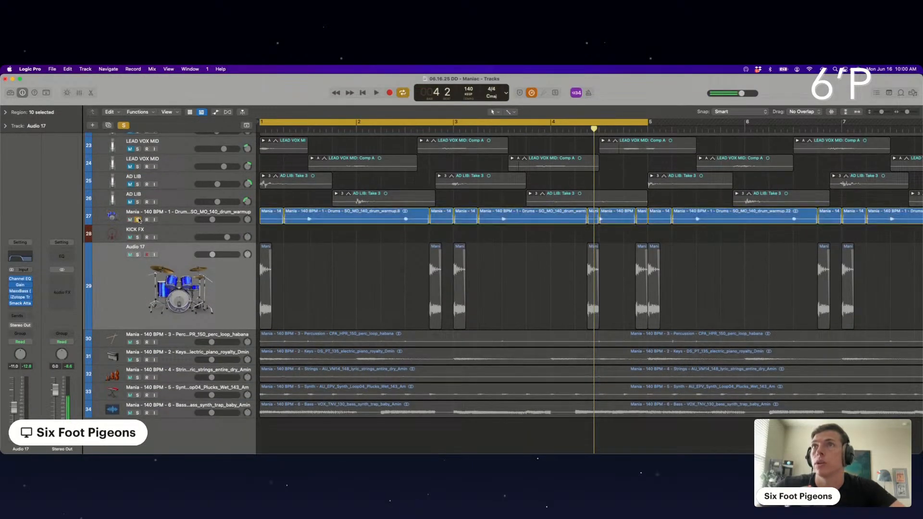
pyautogui.click(138, 255)
pyautogui.click(169, 236)
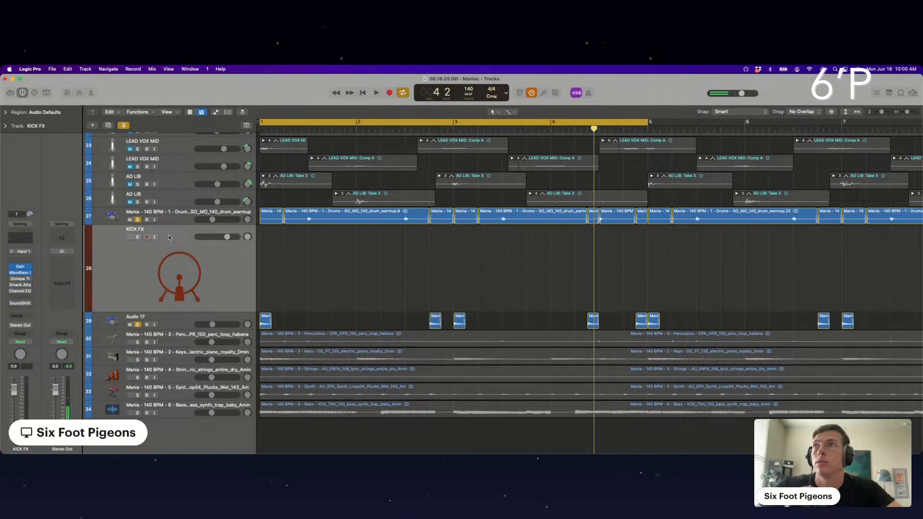
pyautogui.press('Delete')
# Select and solo the Mania percussion stem, start playback, and clear the solo from Audio 17 and the Mania drums stem.
pyautogui.click(138, 342)
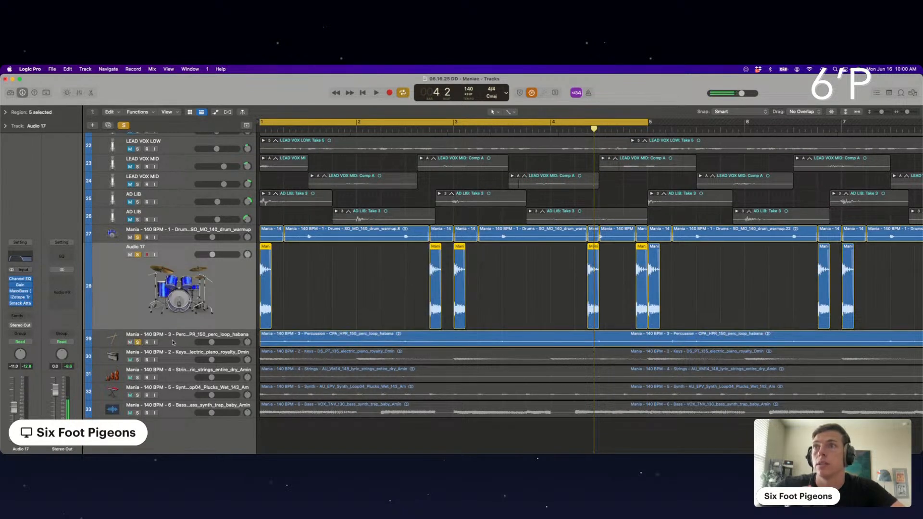
pyautogui.click(144, 336)
pyautogui.press('space')
pyautogui.click(138, 255)
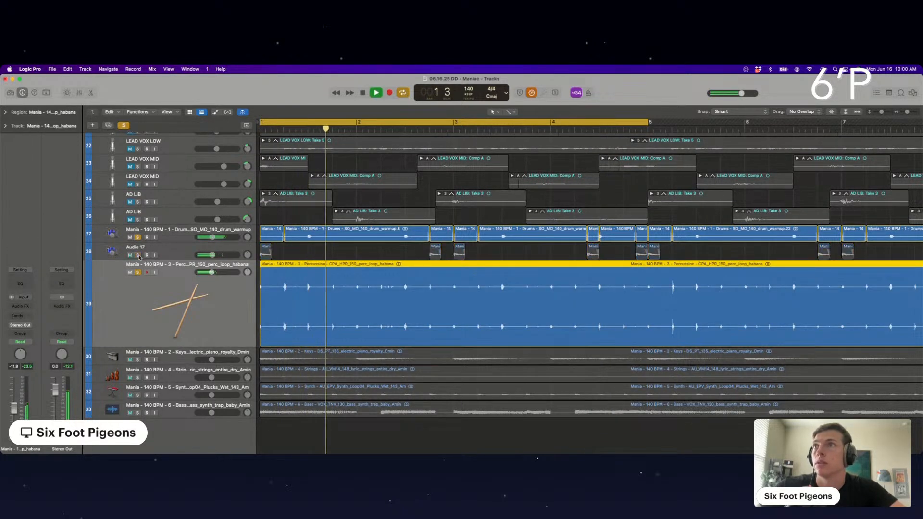
pyautogui.click(137, 237)
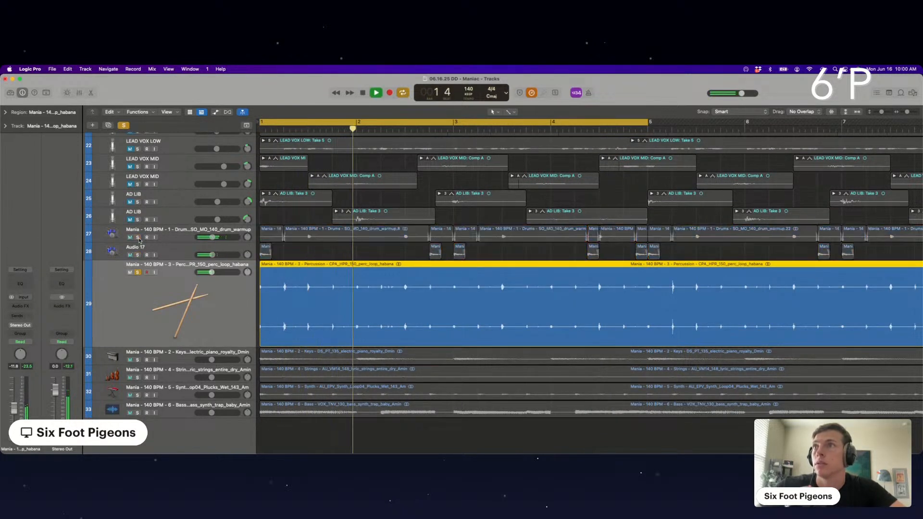
# Insert a stereo Gain plug-in on the Mania percussion stem with Mono switched on, and pan the track slightly right.
pyautogui.click(22, 307)
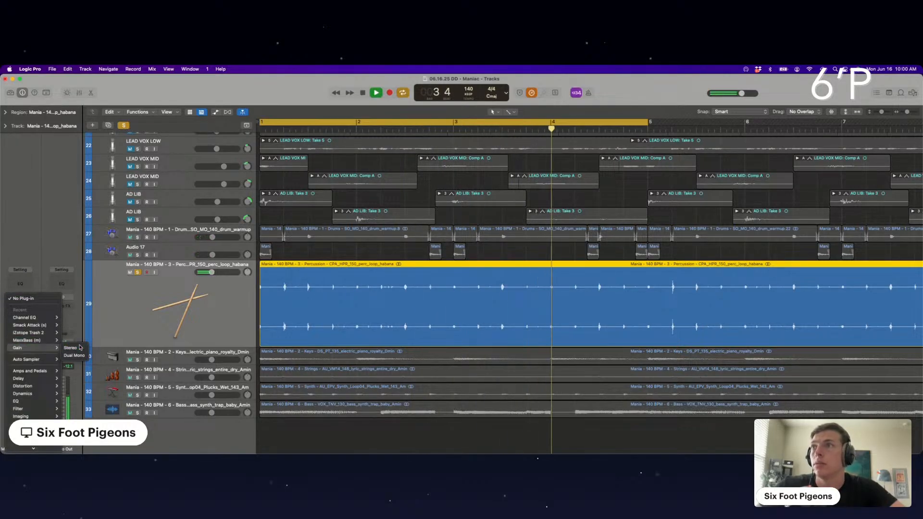
pyautogui.click(70, 347)
pyautogui.click(403, 233)
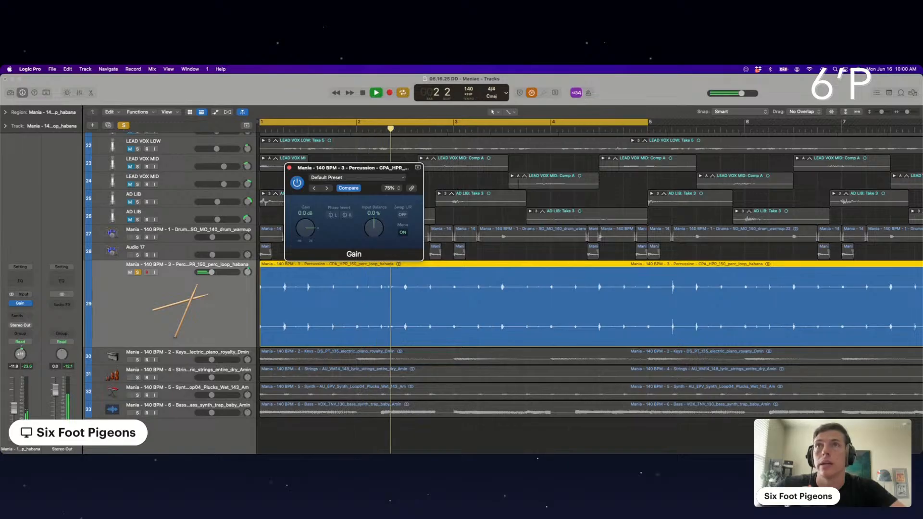
pyautogui.click(192, 308)
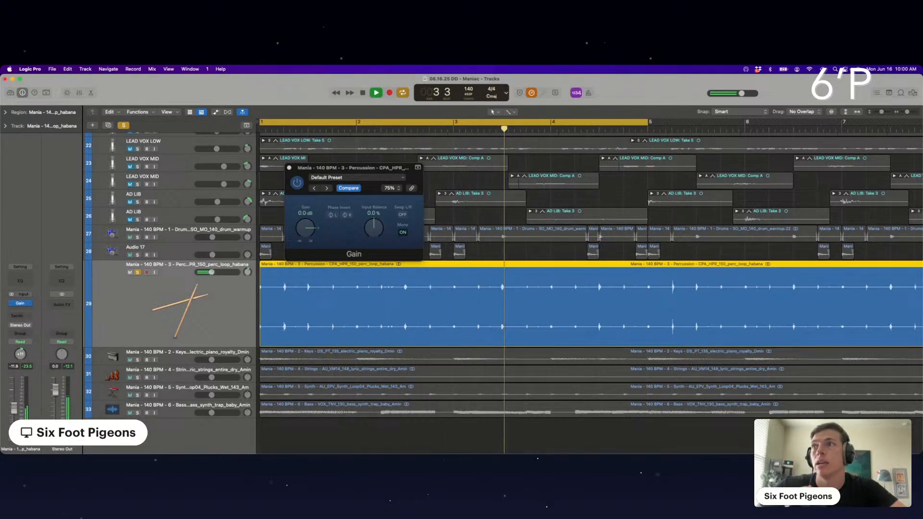
# Insert iZotope Trash 2 after the percussion stem's Gain with Stage 1 set to Mild Excitement, followed by a Channel EQ.
pyautogui.click(25, 310)
pyautogui.click(87, 346)
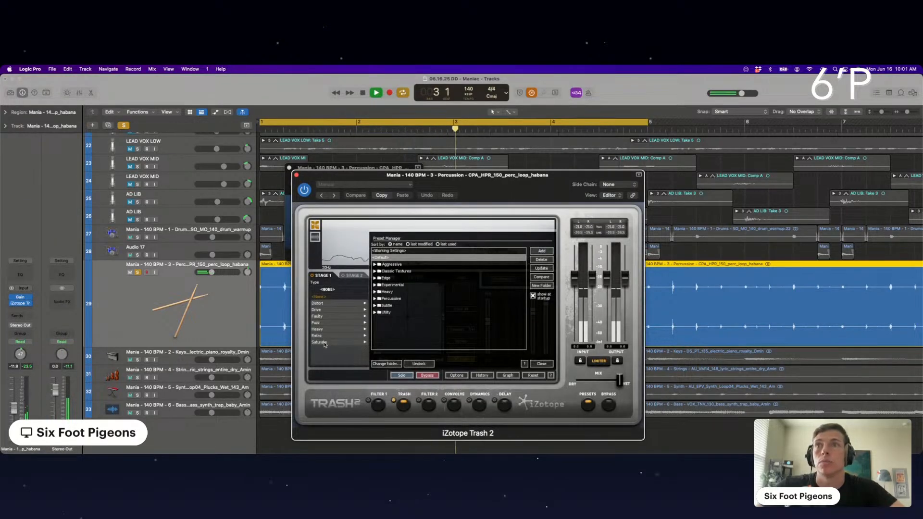
pyautogui.click(323, 330)
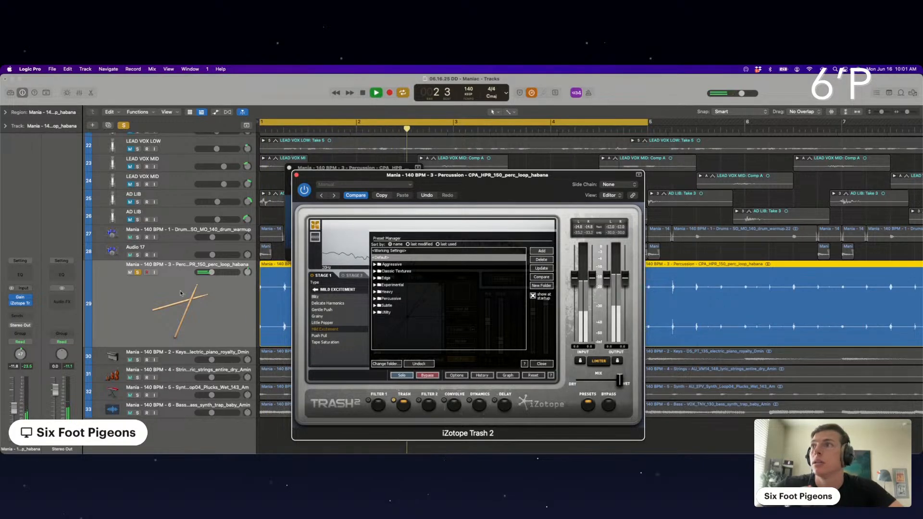
pyautogui.click(296, 175)
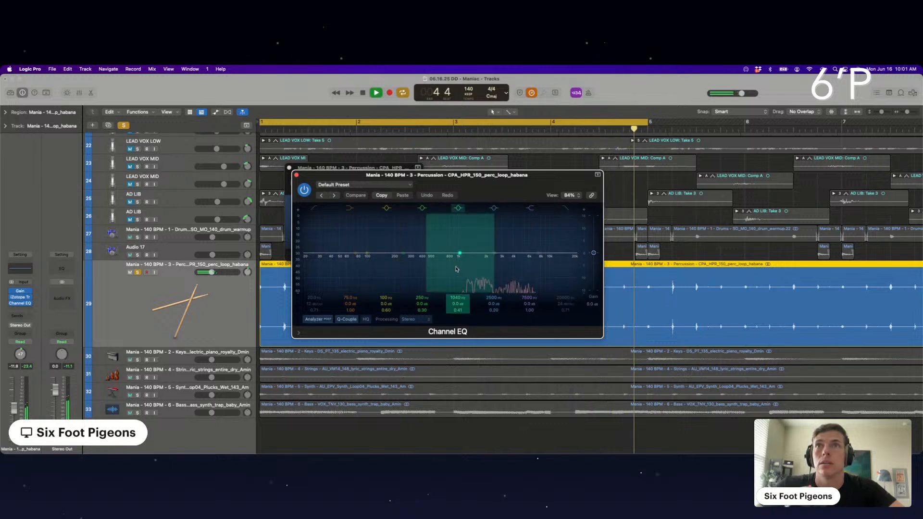
pyautogui.click(296, 175)
pyautogui.click(289, 182)
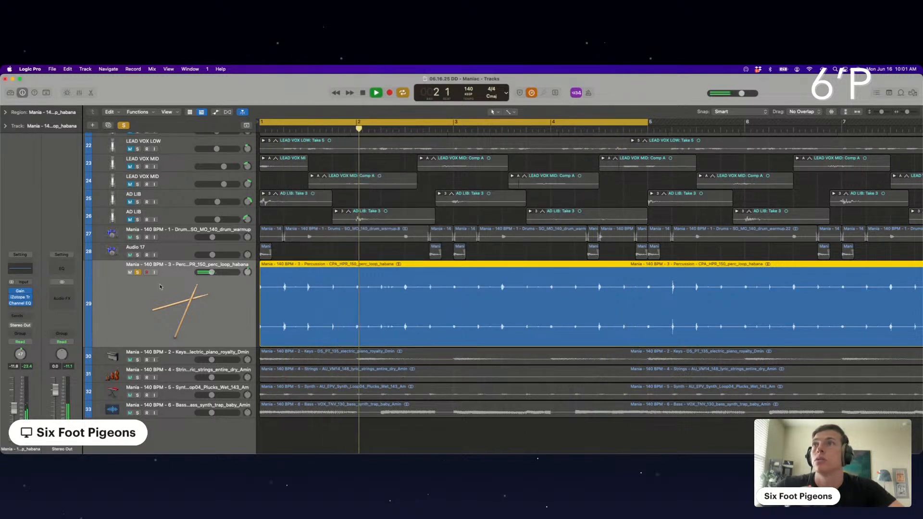
# Solo the Mania drums, Audio 17 and percussion tracks together and lower the percussion volume to -13.6 dB during playback.
pyautogui.click(137, 272)
pyautogui.moveTo(137, 237); pyautogui.dragTo(139, 266)
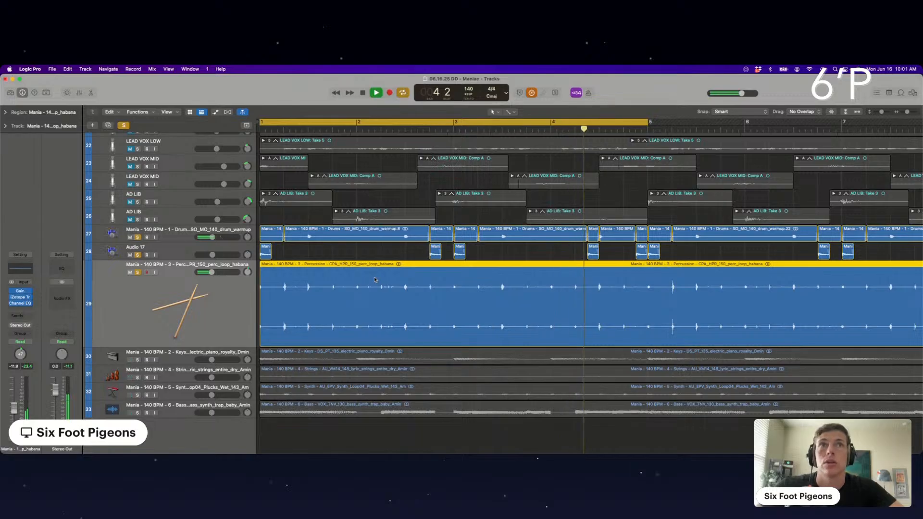
pyautogui.moveTo(211, 272); pyautogui.dragTo(210, 273)
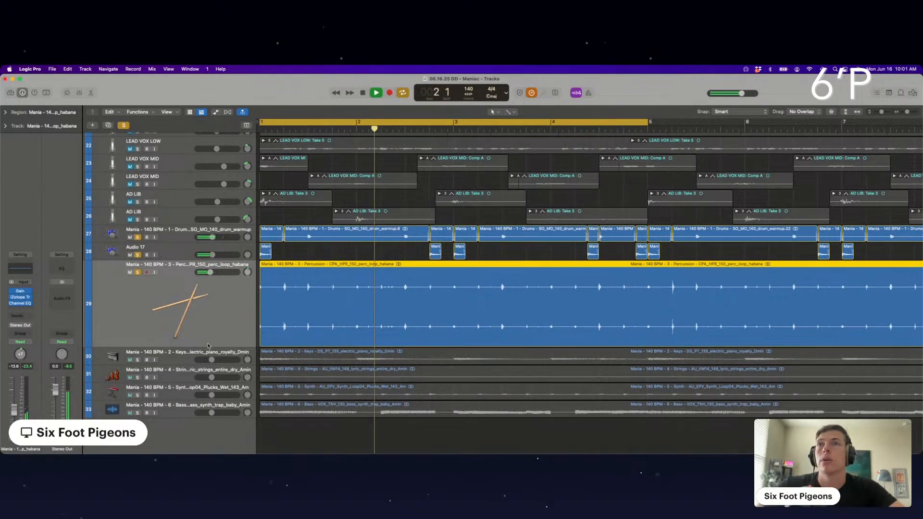
pyautogui.press('space')
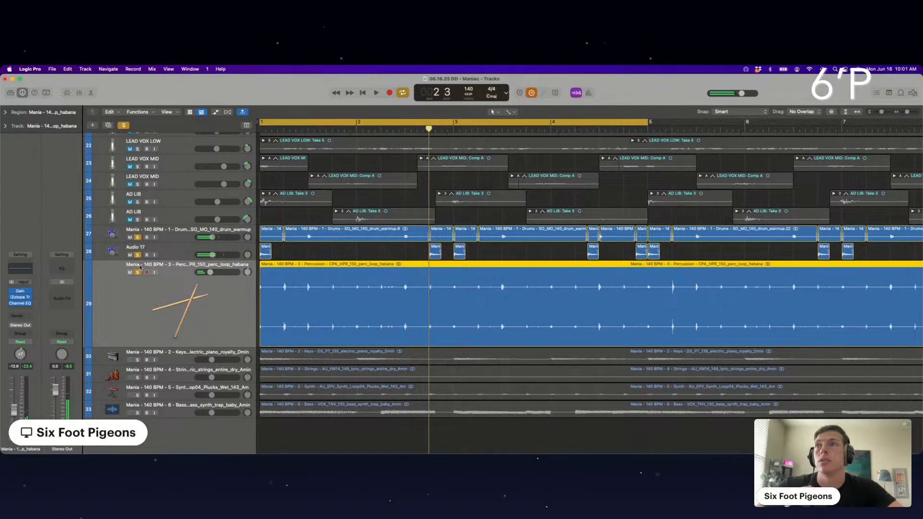
# Clear the solo from the Mania drums, Audio 17 and percussion tracks, and deselect the percussion region.
pyautogui.click(138, 238)
pyautogui.click(137, 255)
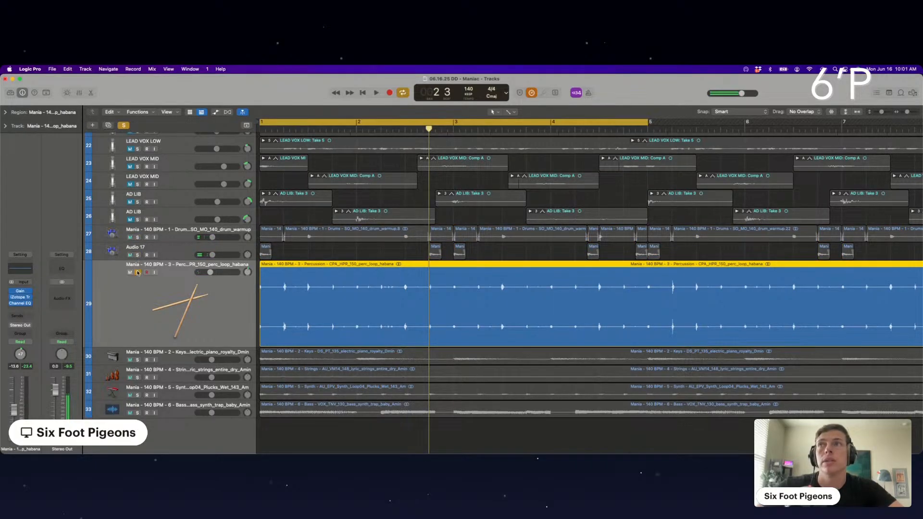
pyautogui.click(138, 273)
pyautogui.click(290, 425)
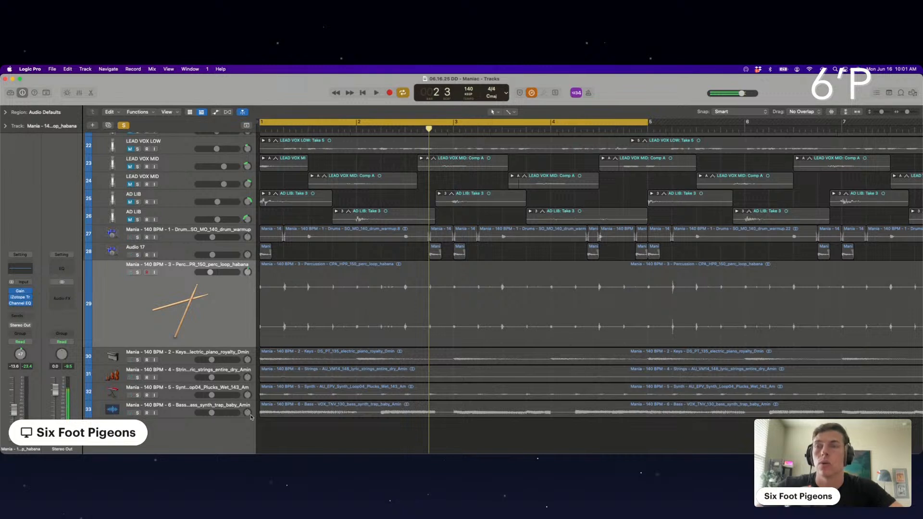
# Audition the Mania bass synth stem in solo, stop playback, and solo the Mania electric piano keys stem instead.
pyautogui.press('space')
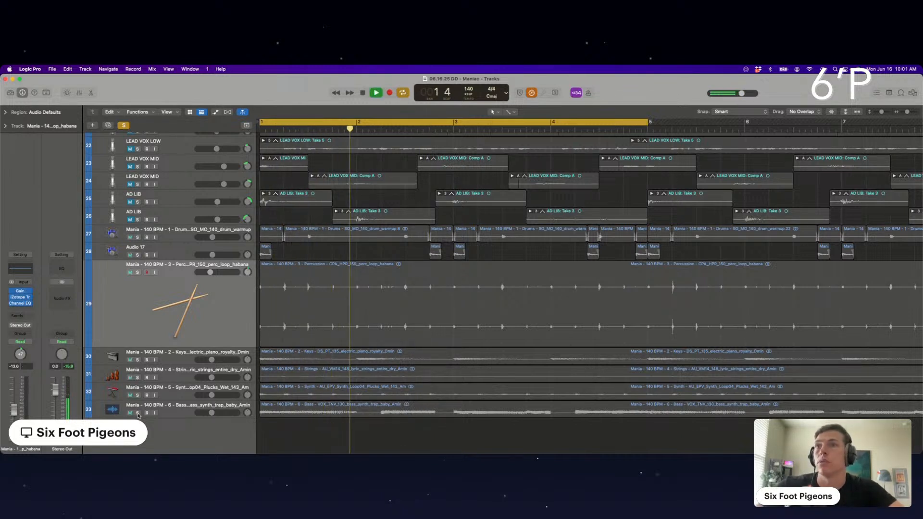
pyautogui.click(138, 414)
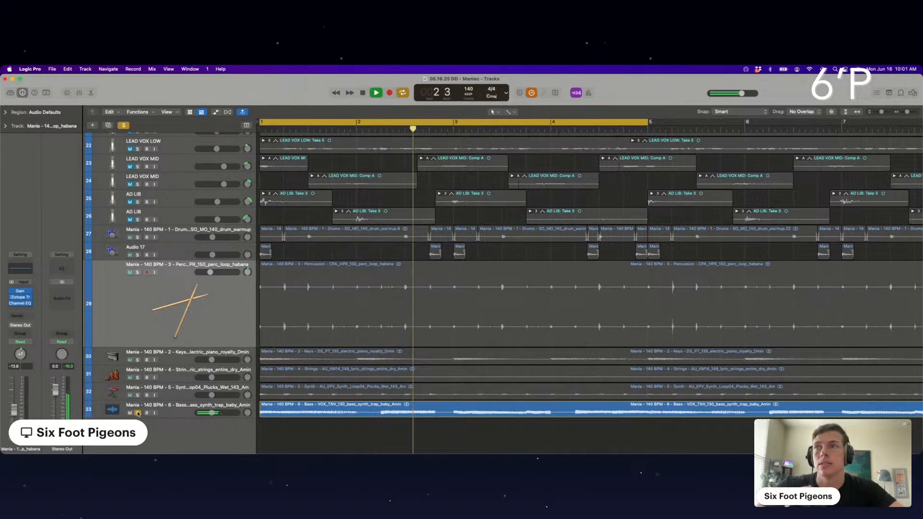
pyautogui.click(138, 412)
pyautogui.press('space')
pyautogui.click(137, 360)
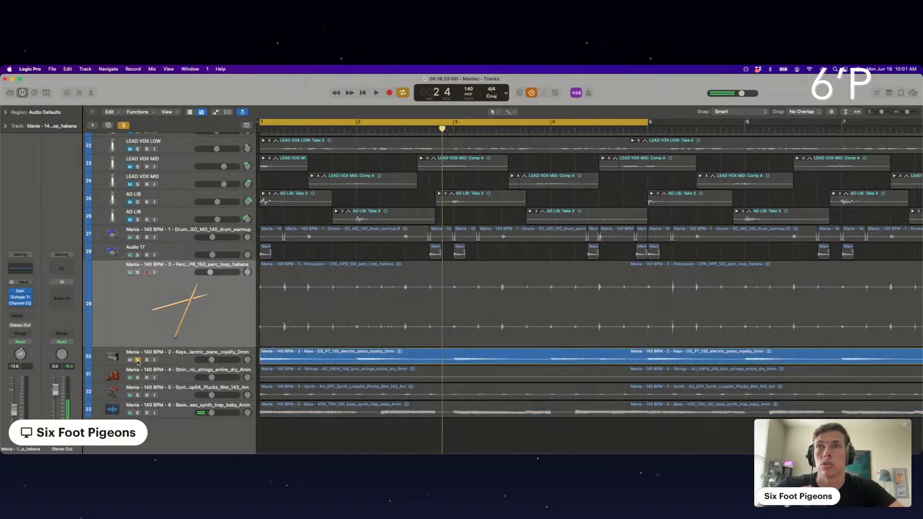
# Audition the electric piano and strings tracks in solo, and move the strings track below the synth plucks track.
pyautogui.press('space')
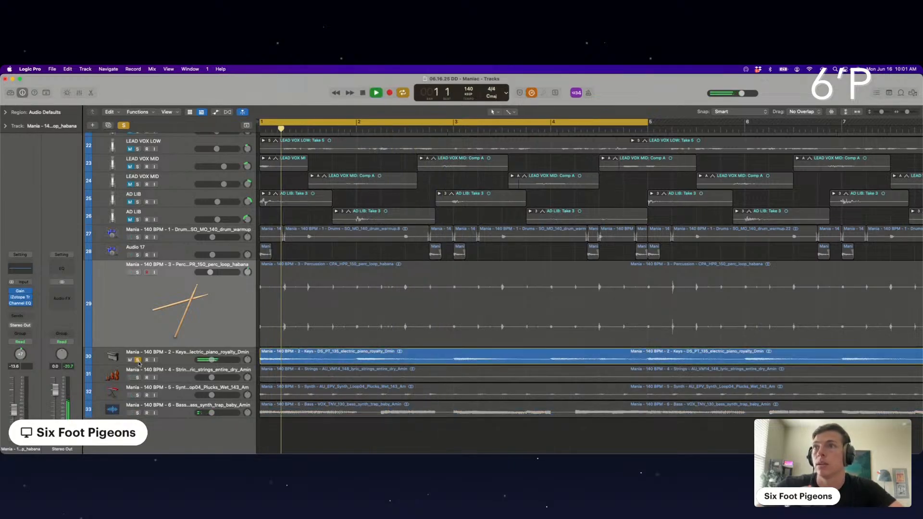
pyautogui.click(181, 359)
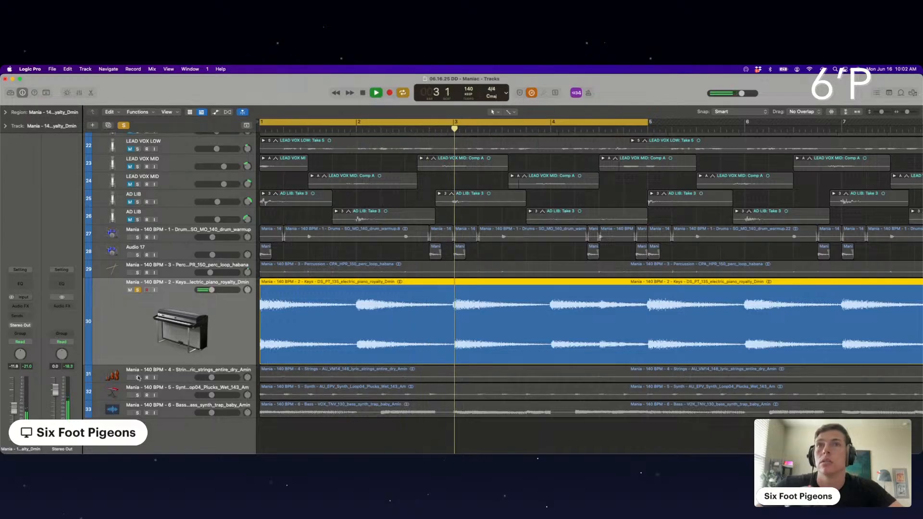
pyautogui.click(138, 378)
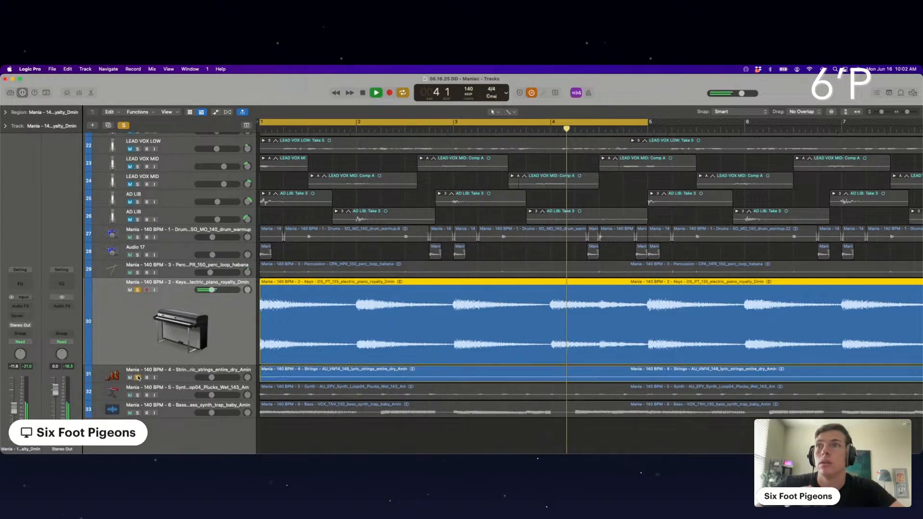
pyautogui.click(138, 377)
pyautogui.moveTo(175, 372); pyautogui.dragTo(176, 404)
pyautogui.click(174, 308)
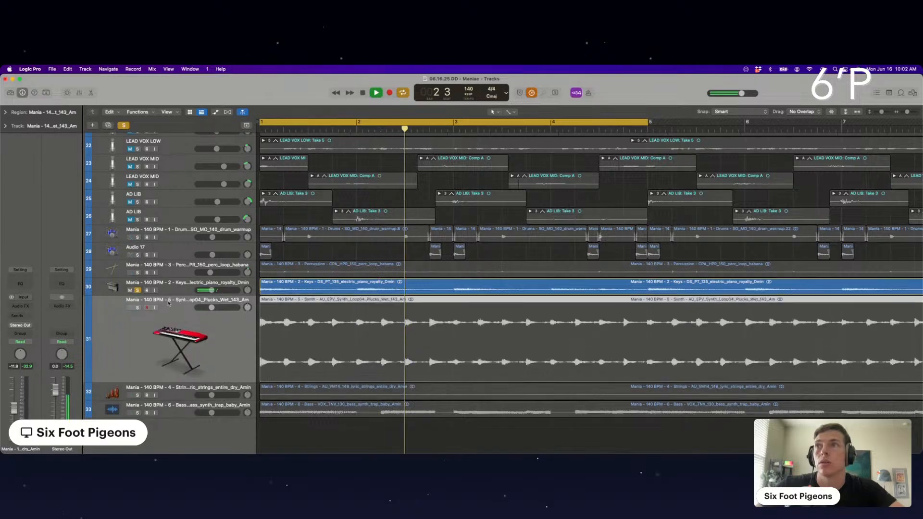
# Compare the synth plucks and electric piano tracks by alternating their solo states, leaving only the synth plucks of the two soloed.
pyautogui.click(137, 308)
pyautogui.click(137, 289)
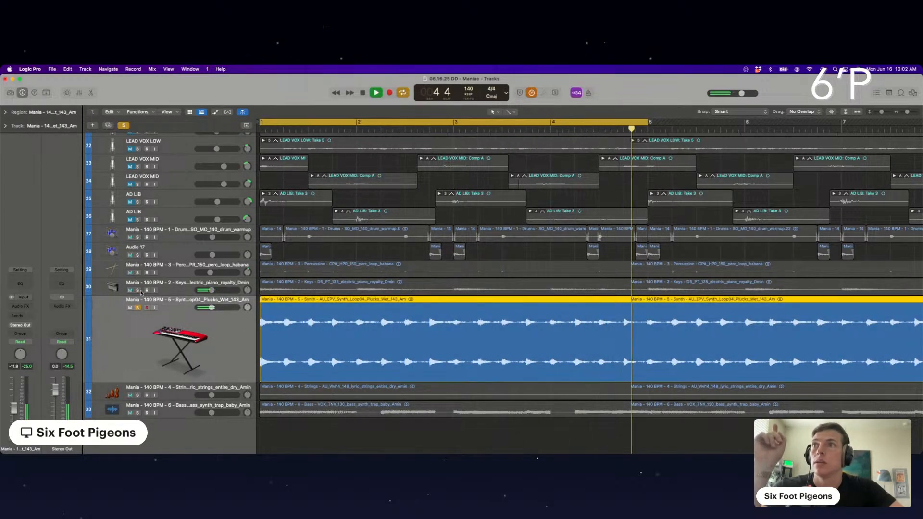
pyautogui.click(137, 290)
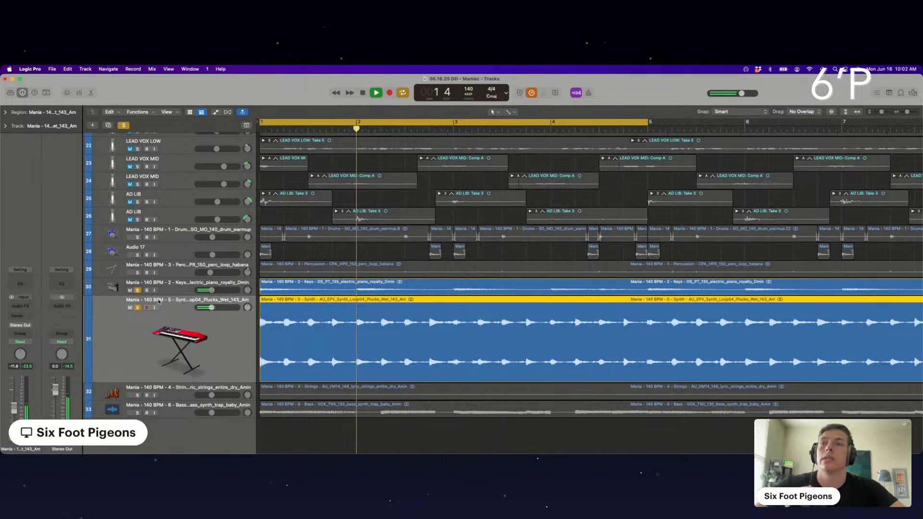
pyautogui.click(138, 307)
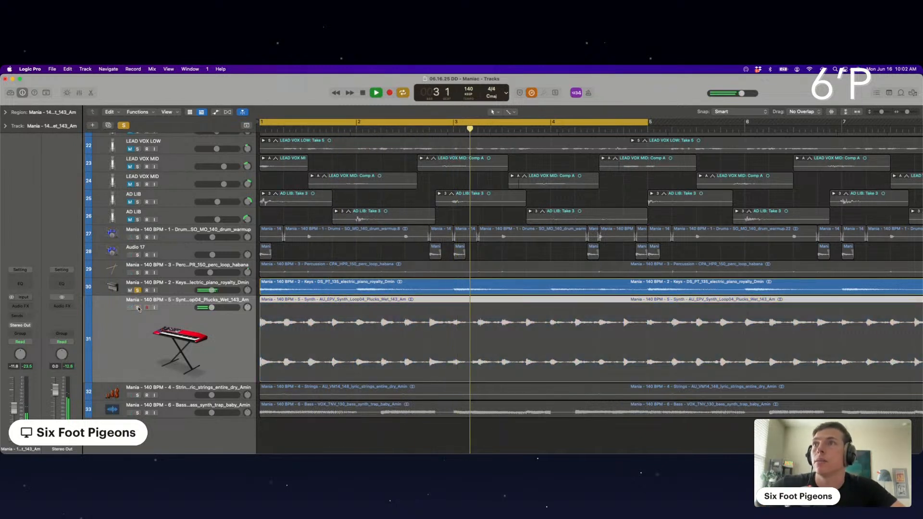
pyautogui.click(137, 308)
pyautogui.click(138, 290)
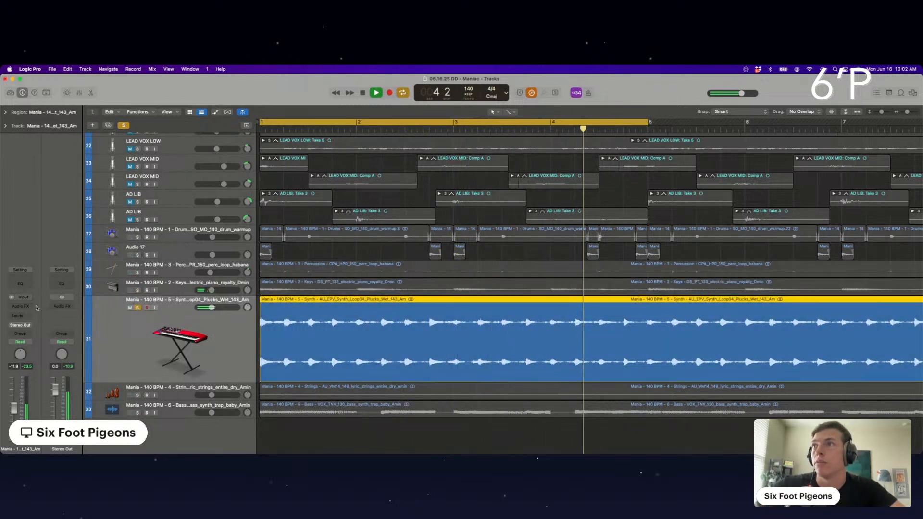
# Insert the stereo Waves SoundShifter Pitch plug-in on the synth plucks track and adjust its pitch shift.
pyautogui.click(20, 306)
pyautogui.moveTo(24, 447)
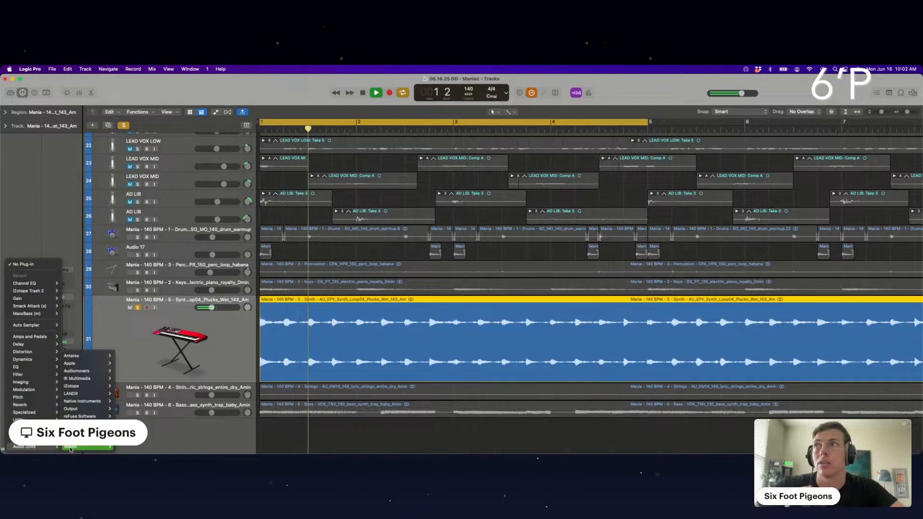
pyautogui.moveTo(70, 446)
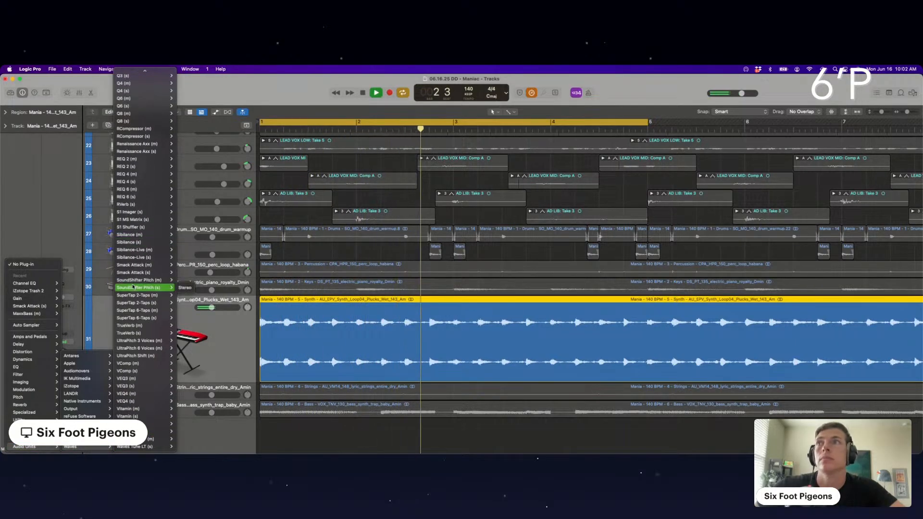
pyautogui.click(144, 287)
pyautogui.moveTo(318, 226); pyautogui.dragTo(317, 254)
pyautogui.click(289, 167)
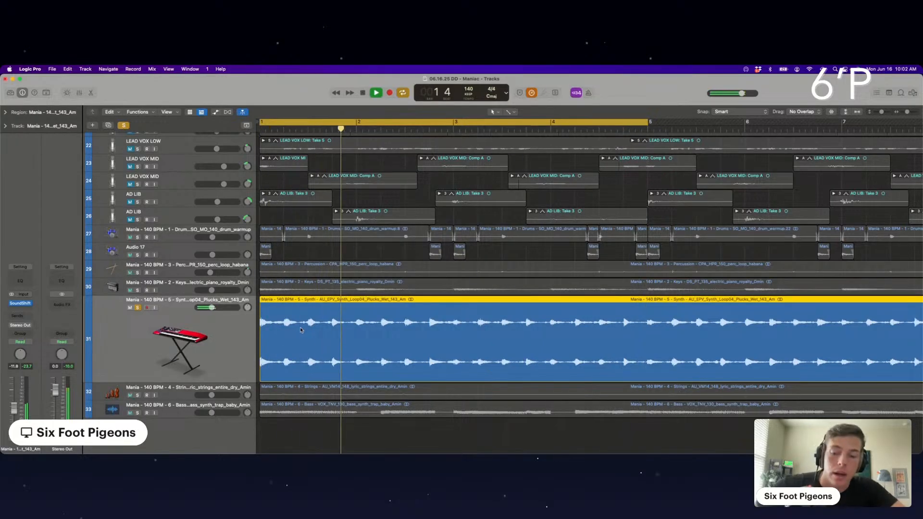
# Assign the Marquee Tool as the secondary tool in the Tracks area.
pyautogui.click(511, 112)
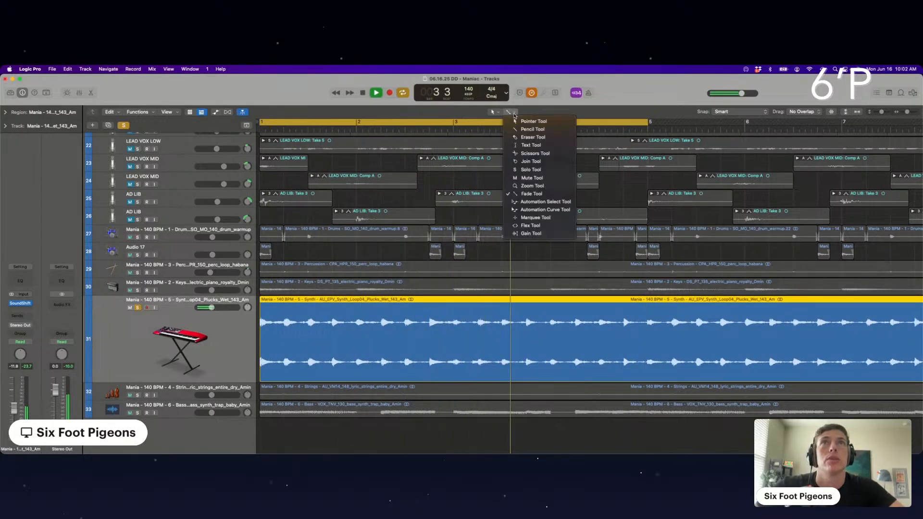
pyautogui.click(534, 219)
# Turn off solo on the synth plucks and DRY VOX tracks.
pyautogui.click(137, 308)
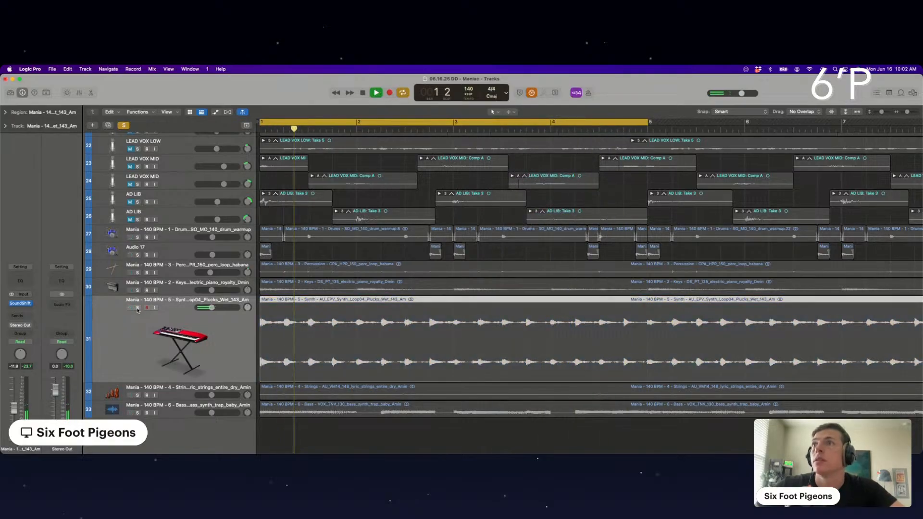
pyautogui.scroll(8, 140, 299)
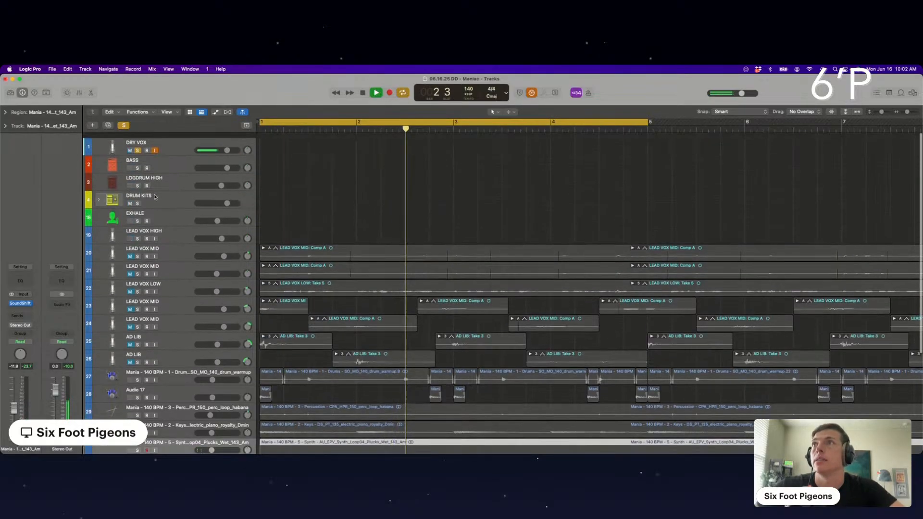
pyautogui.click(137, 146)
pyautogui.scroll(-8, 144, 182)
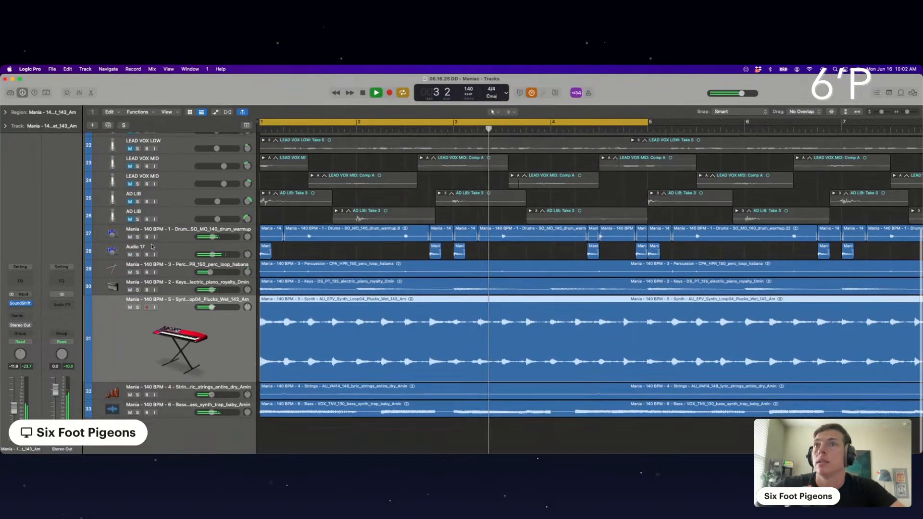
# Mute the electric piano, strings and bass tracks, and compare the mix with the synth plucks muted and unmuted.
pyautogui.click(130, 290)
pyautogui.click(130, 395)
pyautogui.click(130, 413)
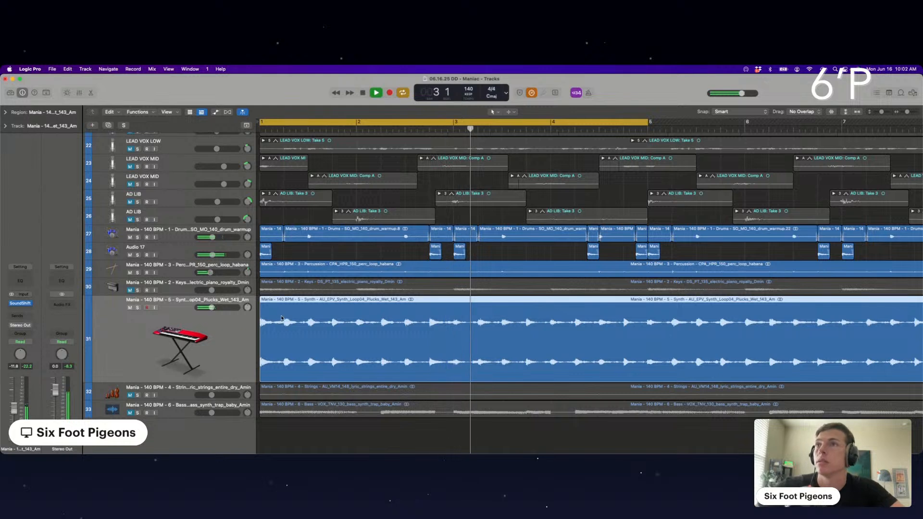
pyautogui.click(130, 307)
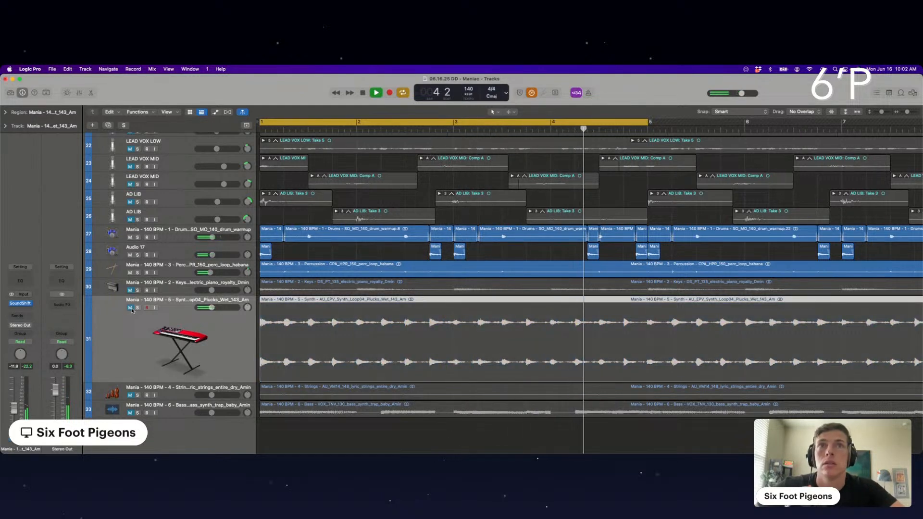
pyautogui.click(130, 307)
# Add a Channel EQ low cut at about 100 Hz to the synth plucks track and raise its volume to about -7.8 dB.
pyautogui.click(22, 281)
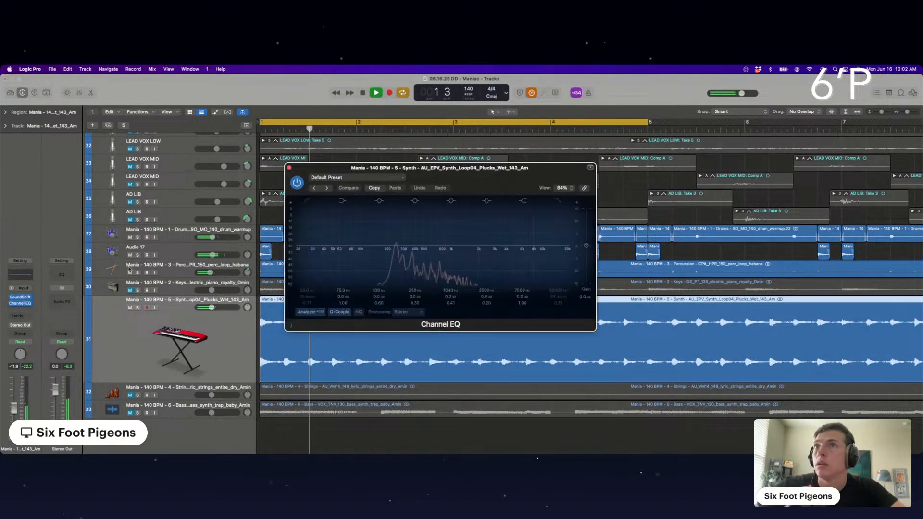
pyautogui.moveTo(330, 245)
pyautogui.mouseDown()
pyautogui.moveTo(382, 239)
pyautogui.moveTo(361, 254)
pyautogui.mouseUp()
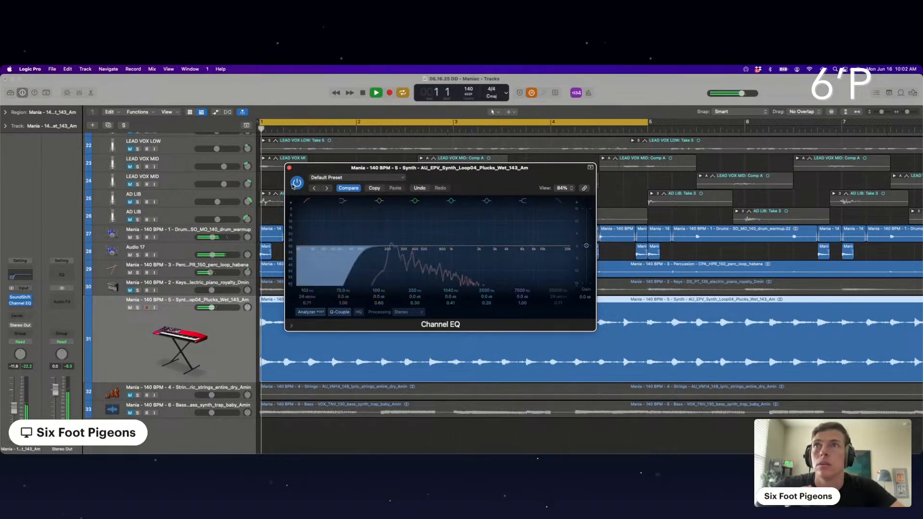
pyautogui.click(289, 167)
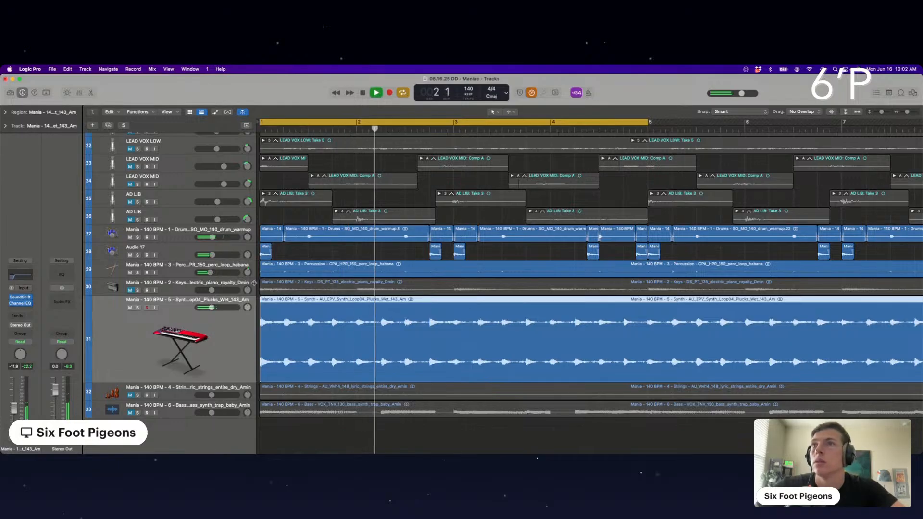
pyautogui.scroll(5, 288, 248)
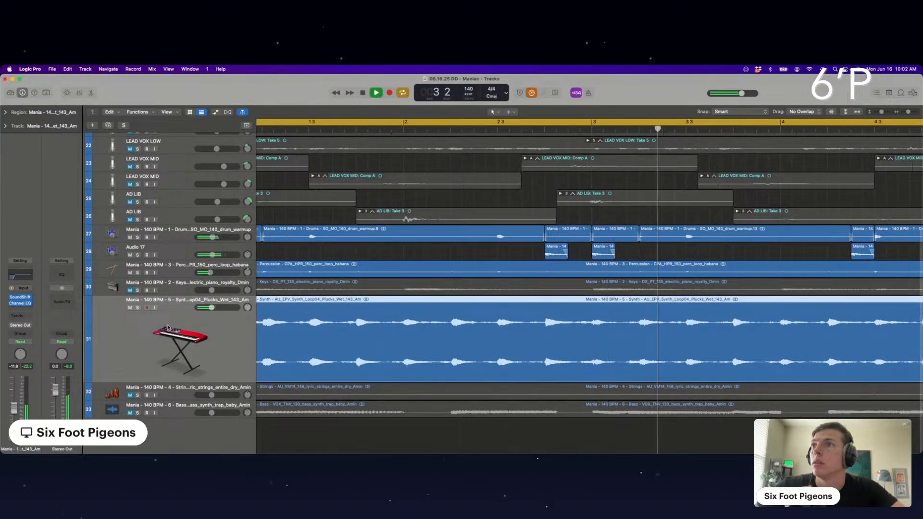
pyautogui.moveTo(14, 408); pyautogui.dragTo(14, 403)
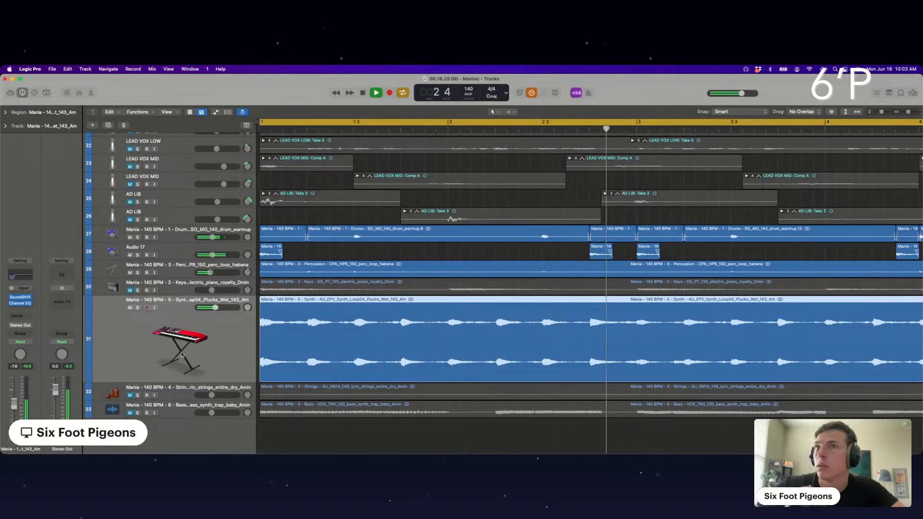
# Insert the stereo Soundtoys FilterFreak1 plug-in on the synth plucks track after the Channel EQ.
pyautogui.click(17, 311)
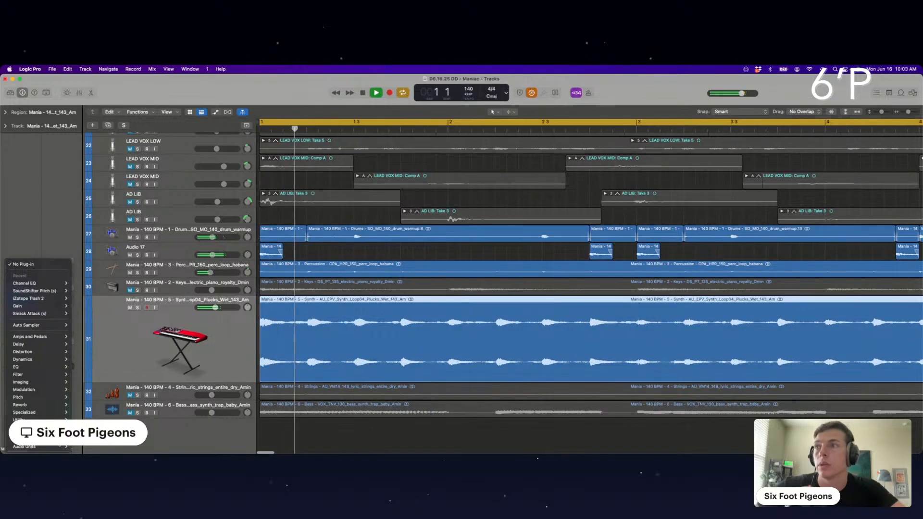
pyautogui.moveTo(27, 446)
pyautogui.moveTo(81, 447)
pyautogui.scroll(-10, 156, 436)
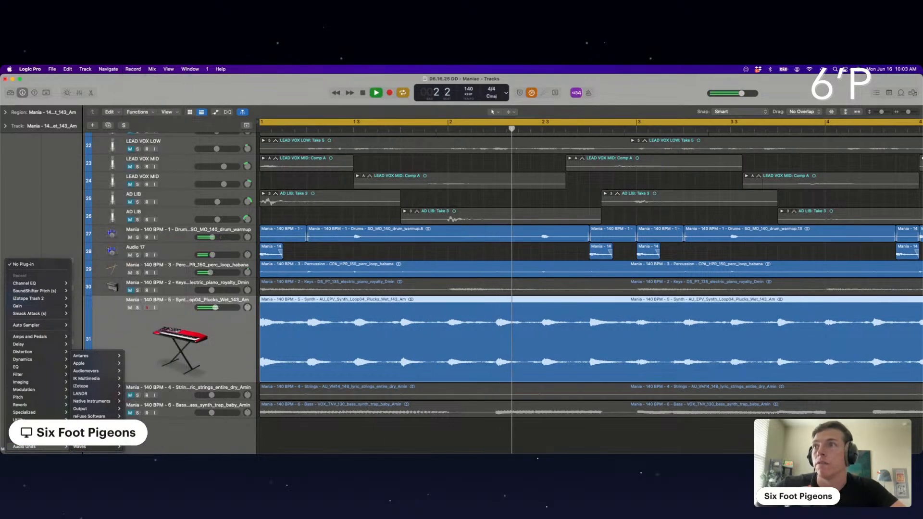
pyautogui.moveTo(155, 356)
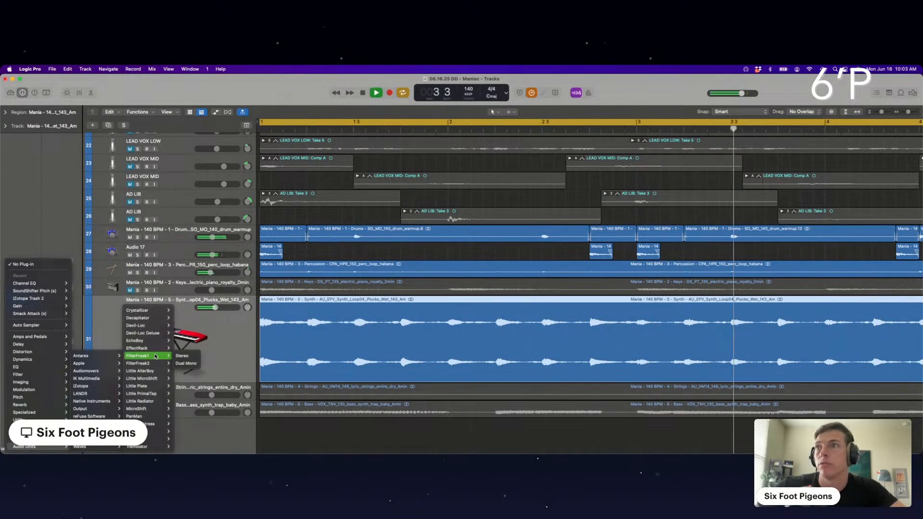
pyautogui.click(181, 356)
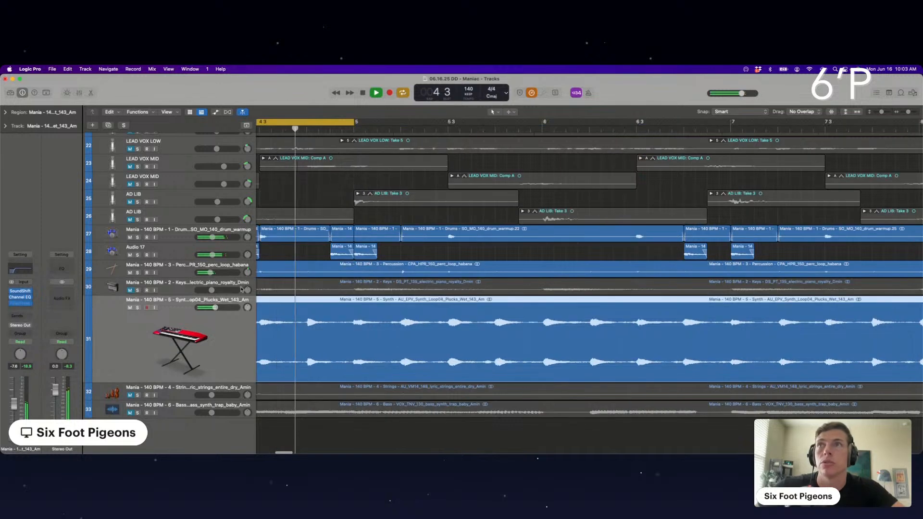
# Lower the low-pass filter frequency in FilterFreak1 on the synth plucks track.
pyautogui.click(22, 305)
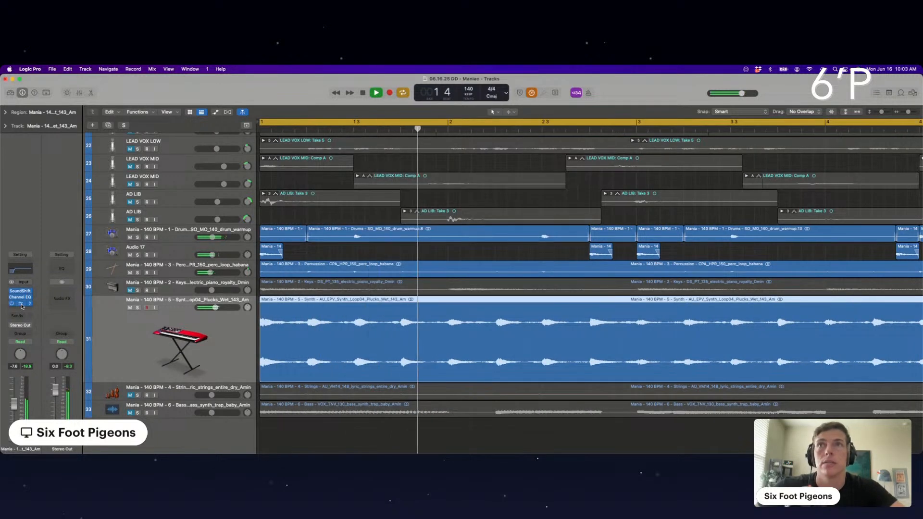
pyautogui.click(21, 305)
pyautogui.moveTo(357, 246); pyautogui.dragTo(359, 266)
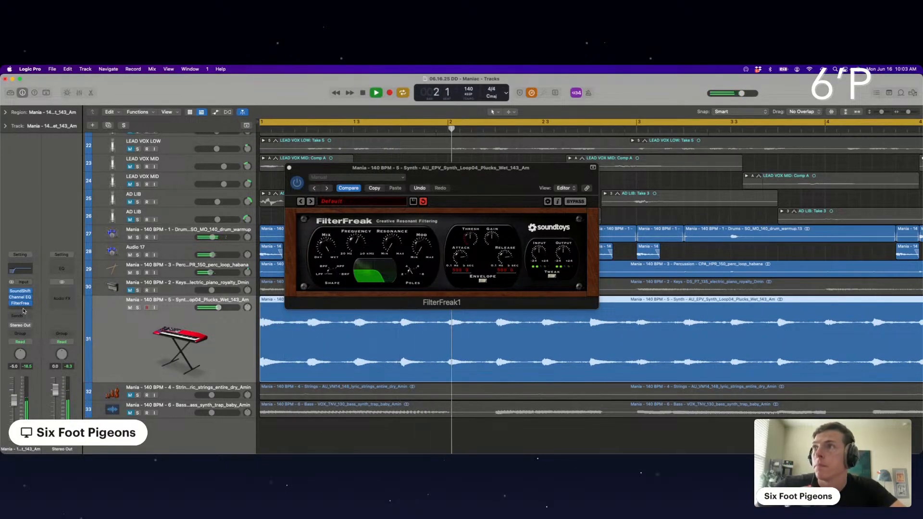
# Insert stereo iZotope Trash 2 on the synth plucks track with the Delicate Harmonics saturation type, and close the plug-in windows.
pyautogui.click(23, 310)
pyautogui.moveTo(48, 350)
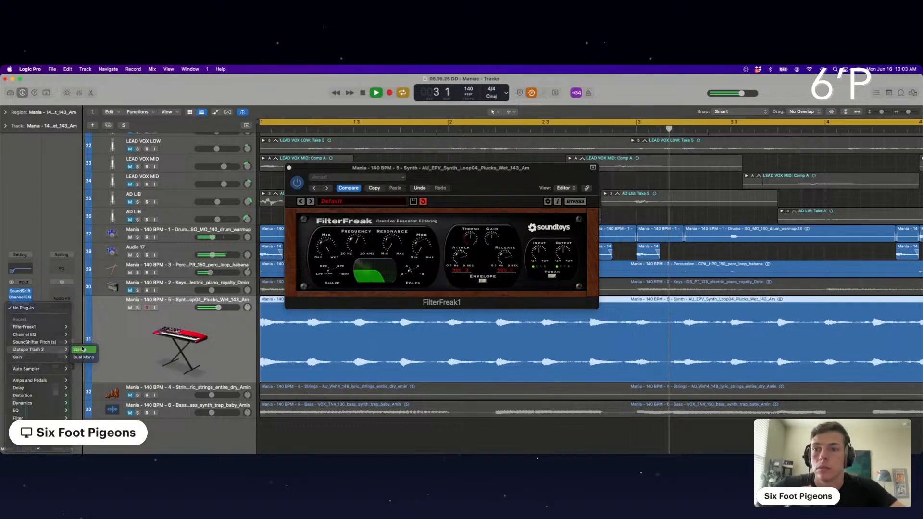
pyautogui.click(80, 349)
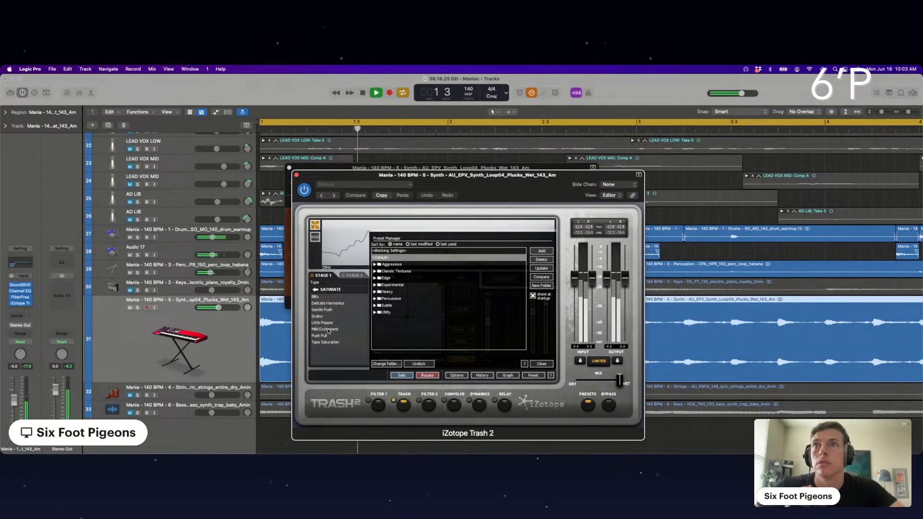
pyautogui.click(326, 304)
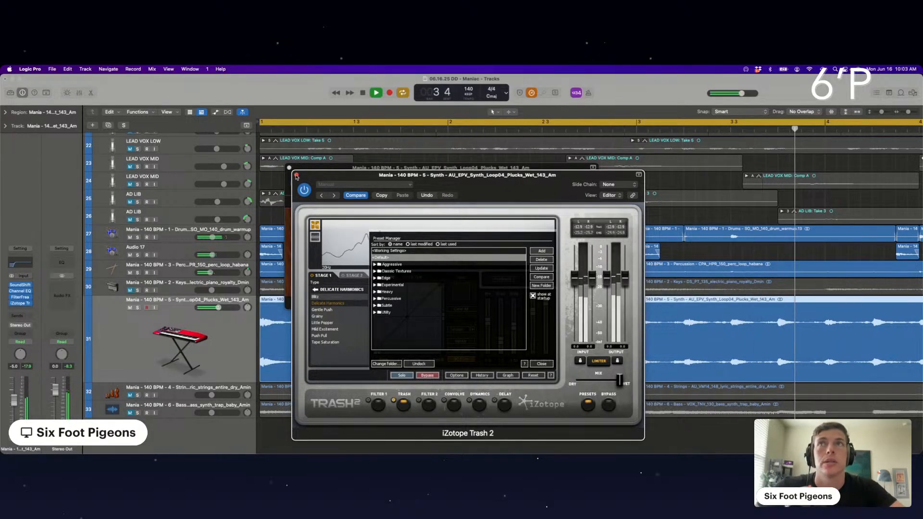
pyautogui.click(297, 175)
pyautogui.click(288, 168)
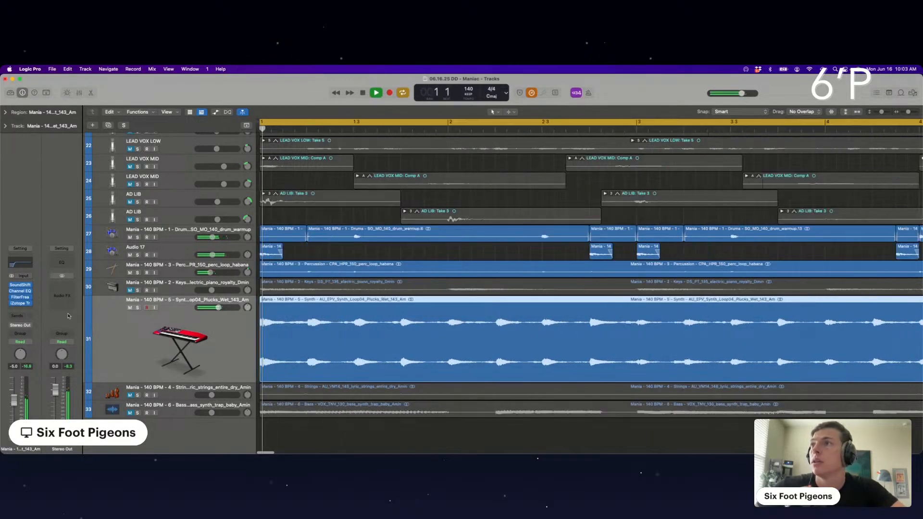
# Recheck the FilterFreak1 settings on the synth plucks track and unmute the electric piano track.
pyautogui.click(20, 297)
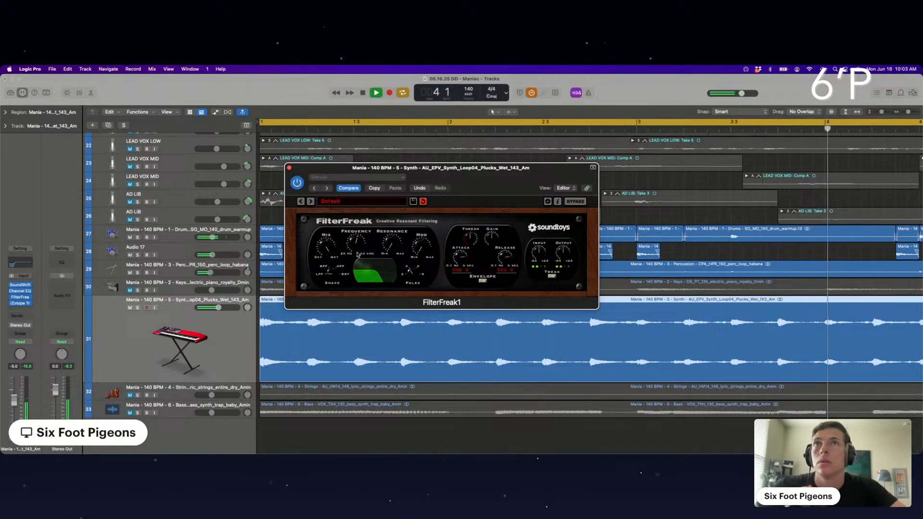
pyautogui.click(289, 168)
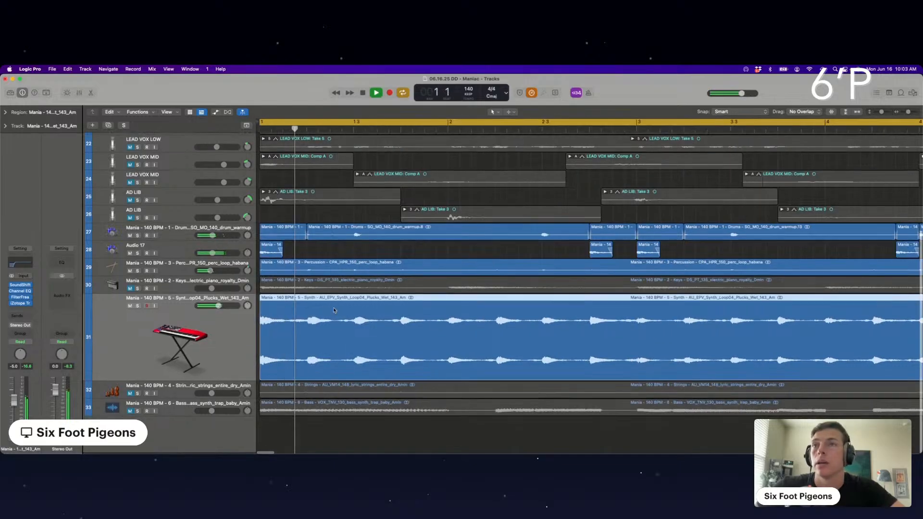
pyautogui.click(129, 290)
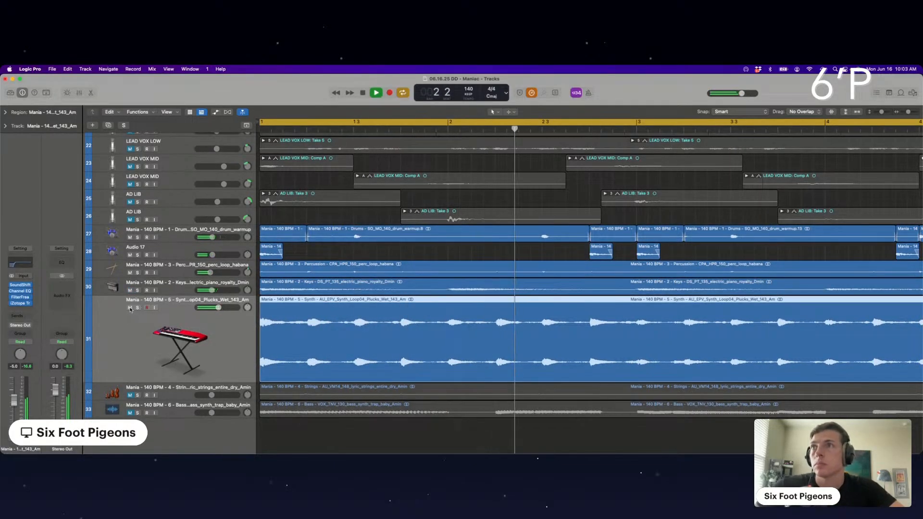
# Mute the synth plucks track and insert SoundShifter Pitch (s) on the electric piano track, transposing it down 12 semitones.
pyautogui.click(130, 308)
pyautogui.click(113, 286)
pyautogui.click(20, 309)
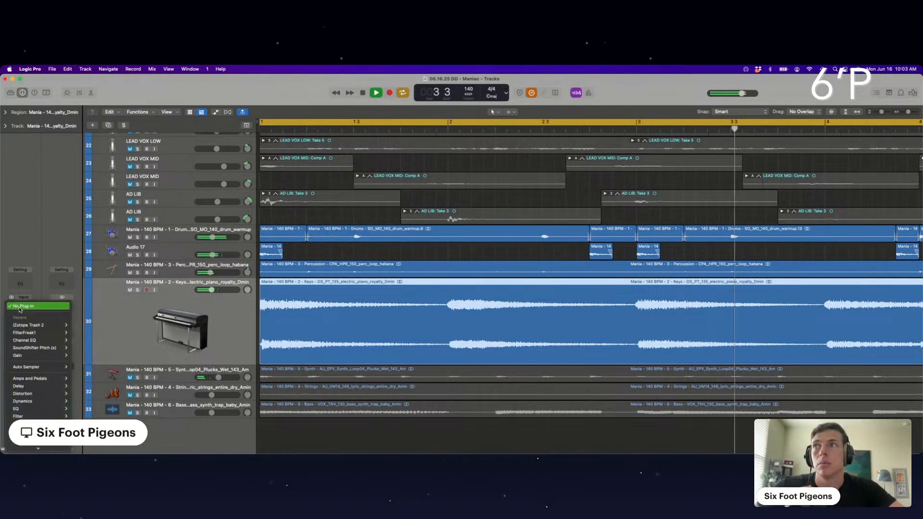
pyautogui.moveTo(38, 348)
pyautogui.click(80, 347)
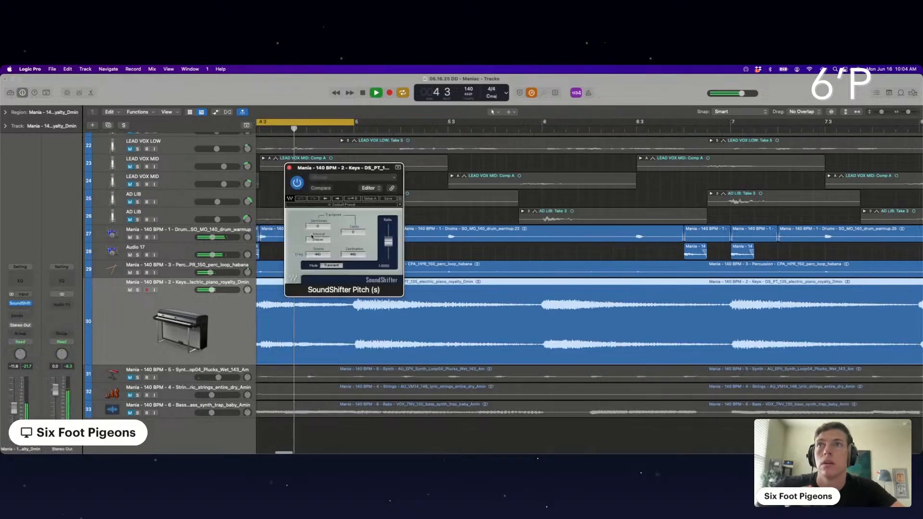
pyautogui.moveTo(318, 221); pyautogui.dragTo(318, 227)
pyautogui.press('space')
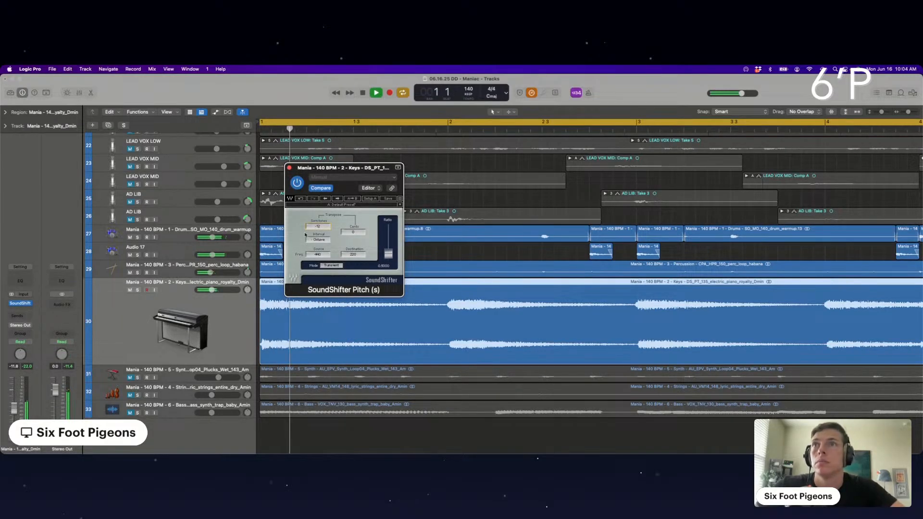
# Add a Channel EQ to the electric piano track with a low cut and a dip around 52 Hz, and close the plug-in windows.
pyautogui.click(21, 281)
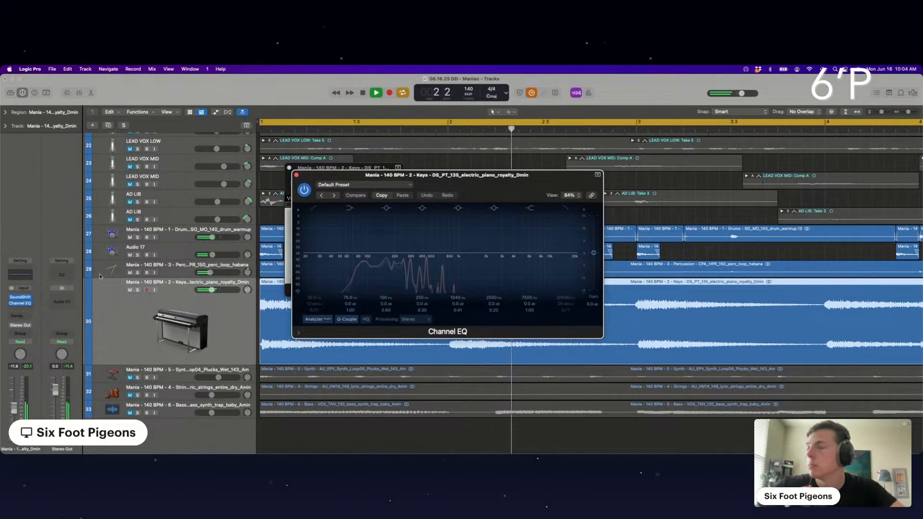
pyautogui.click(315, 209)
pyautogui.moveTo(318, 251); pyautogui.dragTo(364, 253)
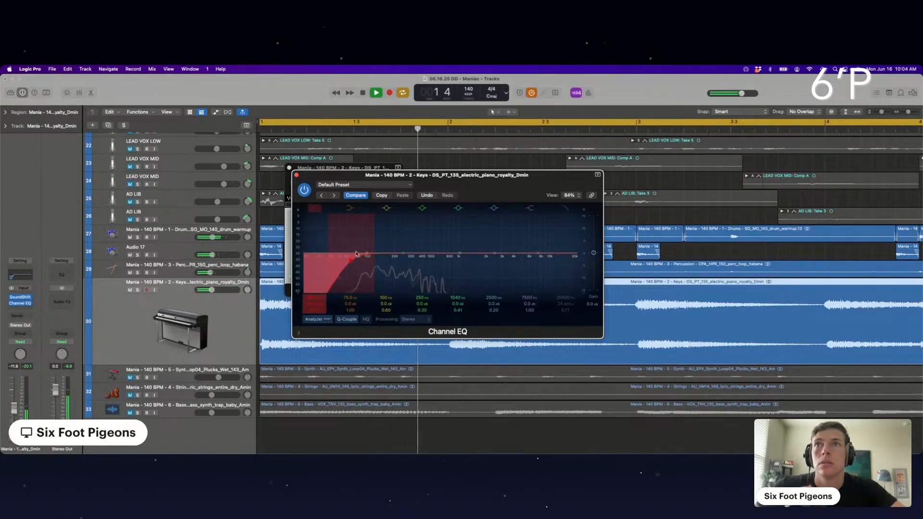
pyautogui.moveTo(382, 242); pyautogui.dragTo(358, 256)
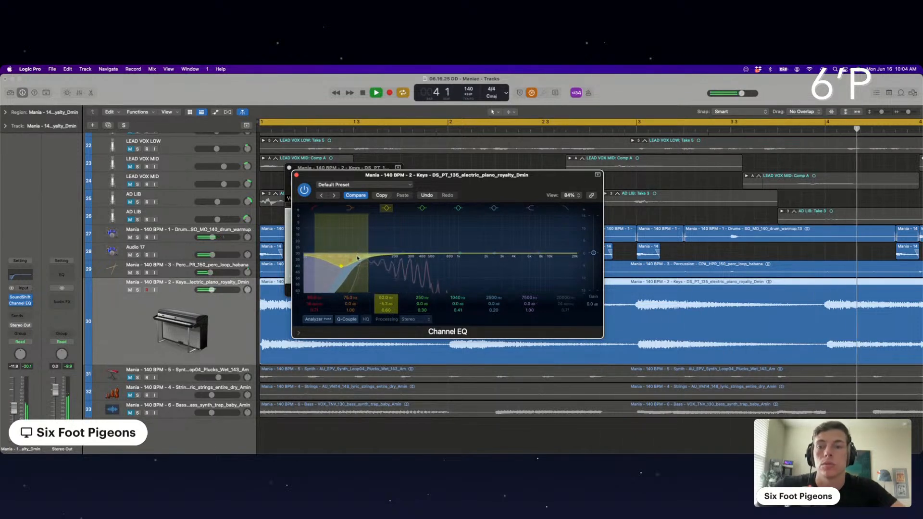
pyautogui.click(296, 175)
pyautogui.click(290, 168)
pyautogui.click(378, 255)
# Extend the cycle range so that it runs from bar 1 to bar 9.
pyautogui.press('super+Left')
pyautogui.press('super+Left')
pyautogui.press('super+Left')
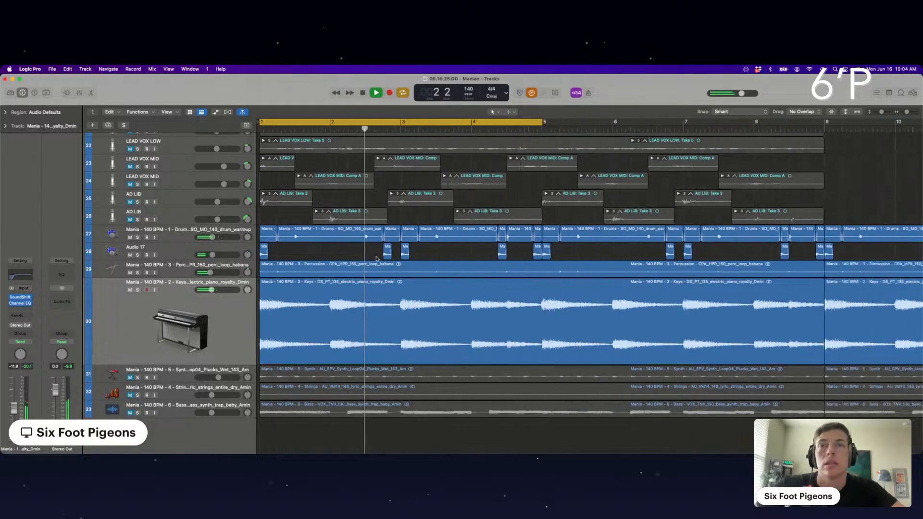
pyautogui.scroll(-5, 376, 260)
pyautogui.scroll(6, 376, 259)
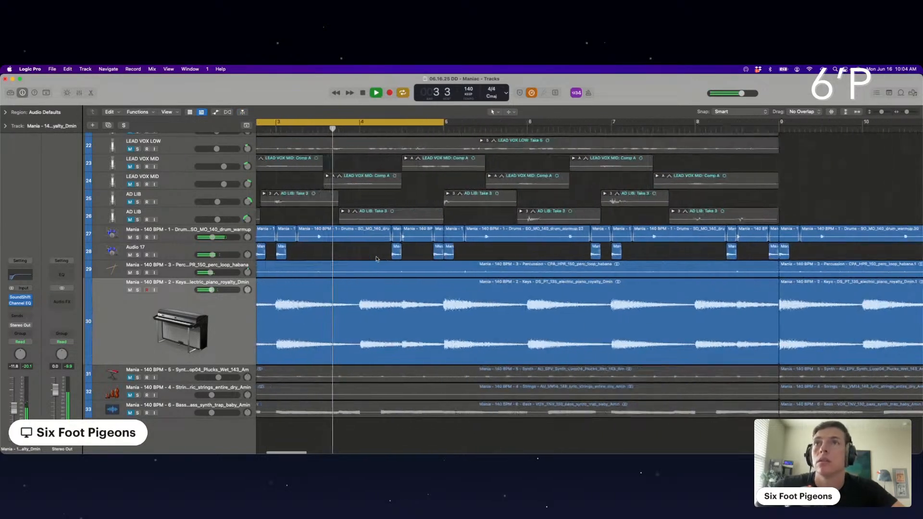
pyautogui.hscroll(-3, 431, 309)
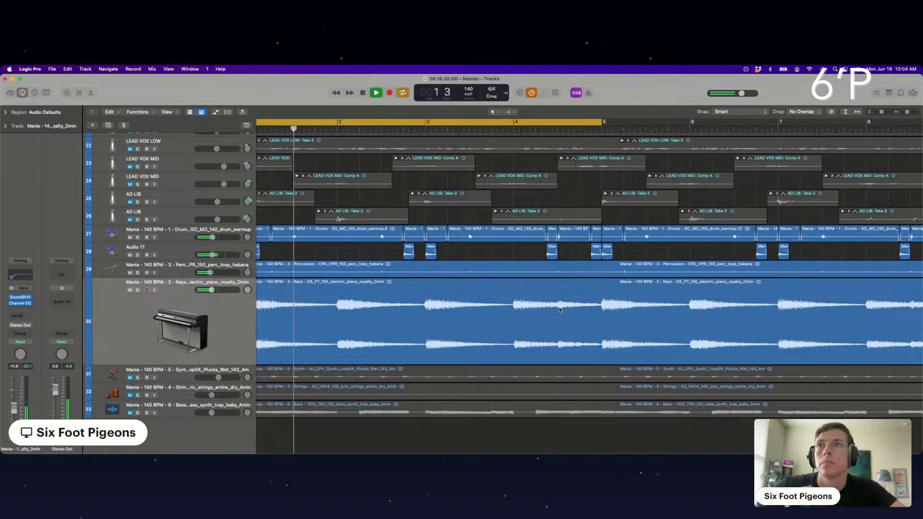
pyautogui.hscroll(-1, 559, 310)
pyautogui.scroll(-3, 549, 302)
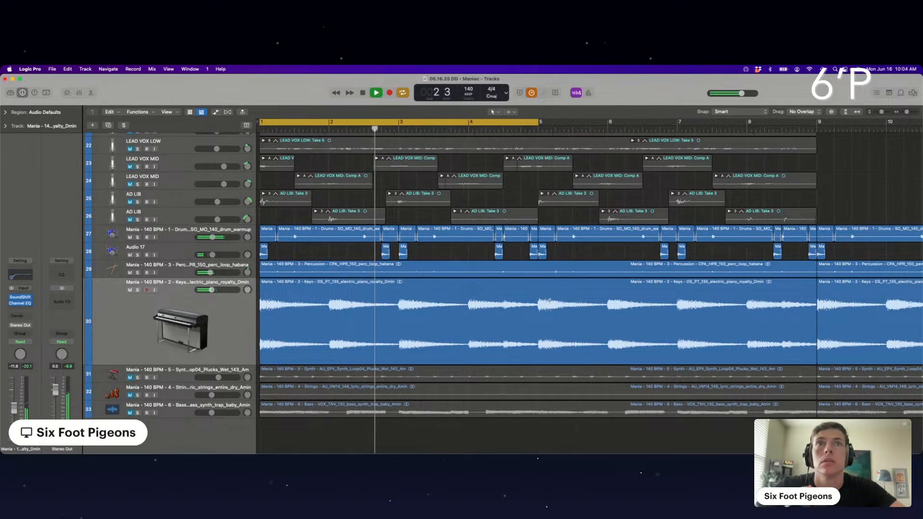
pyautogui.moveTo(541, 125); pyautogui.dragTo(811, 181)
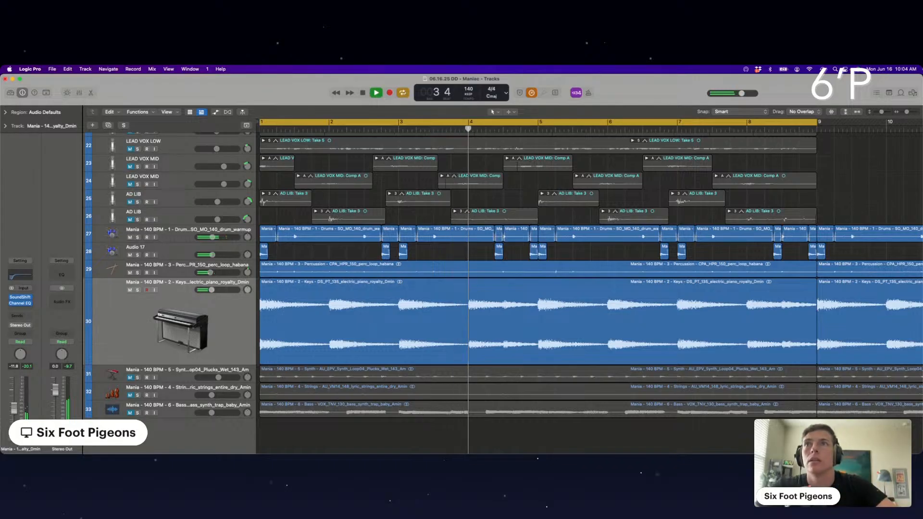
# Raise the electric piano track's volume to -9.0 dB and insert Soundtoys Little Radiator with the Getting Warmer preset, adjusting its heat.
pyautogui.scroll(-5, 752, 305)
pyautogui.moveTo(209, 293); pyautogui.dragTo(217, 294)
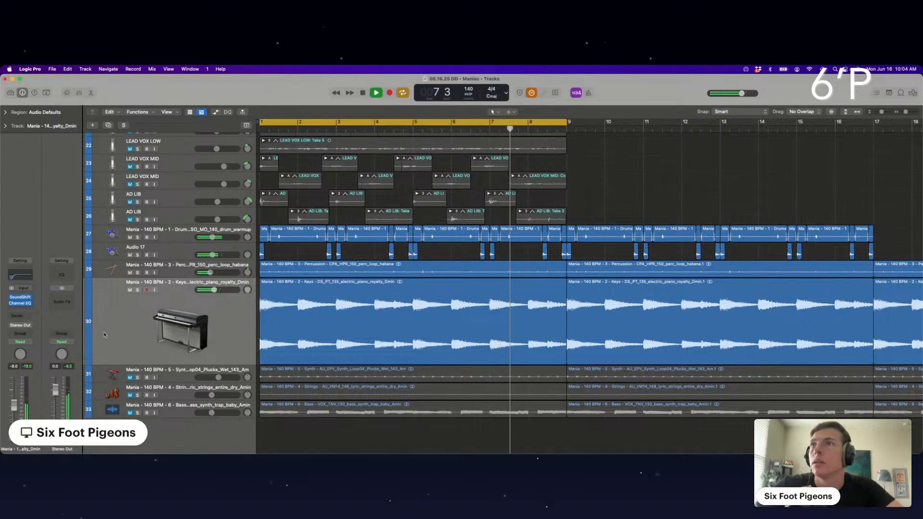
pyautogui.click(15, 311)
pyautogui.moveTo(24, 446)
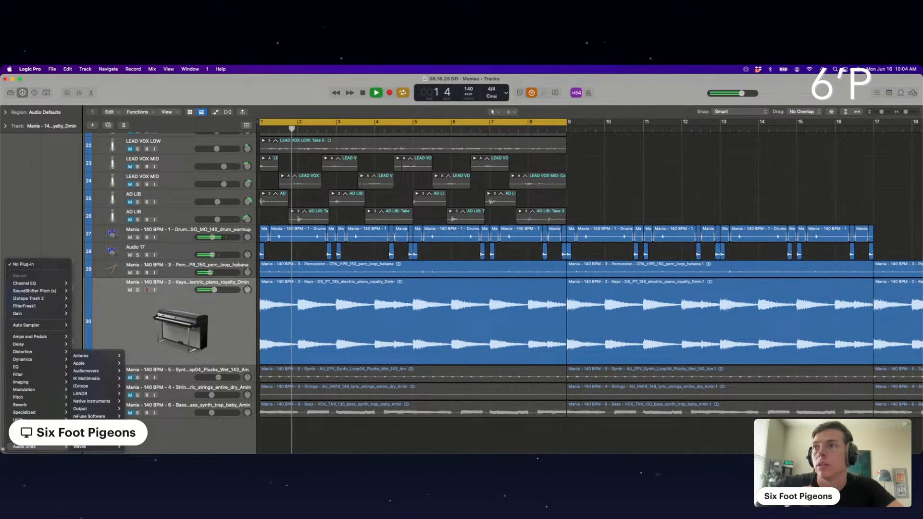
pyautogui.click(142, 405)
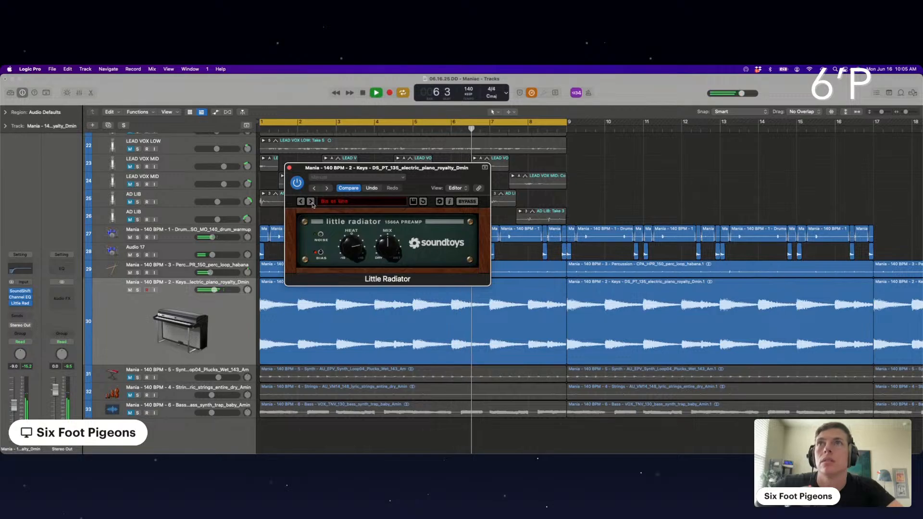
pyautogui.moveTo(352, 244); pyautogui.dragTo(350, 247)
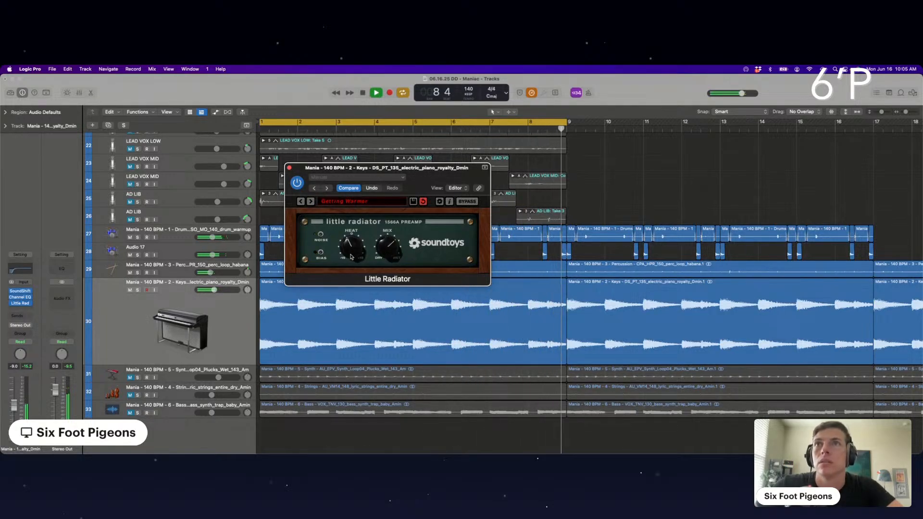
# Insert the Waves S1 Imager (s) after Little Radiator on the electric piano track and reduce its width to the minimum.
pyautogui.click(38, 310)
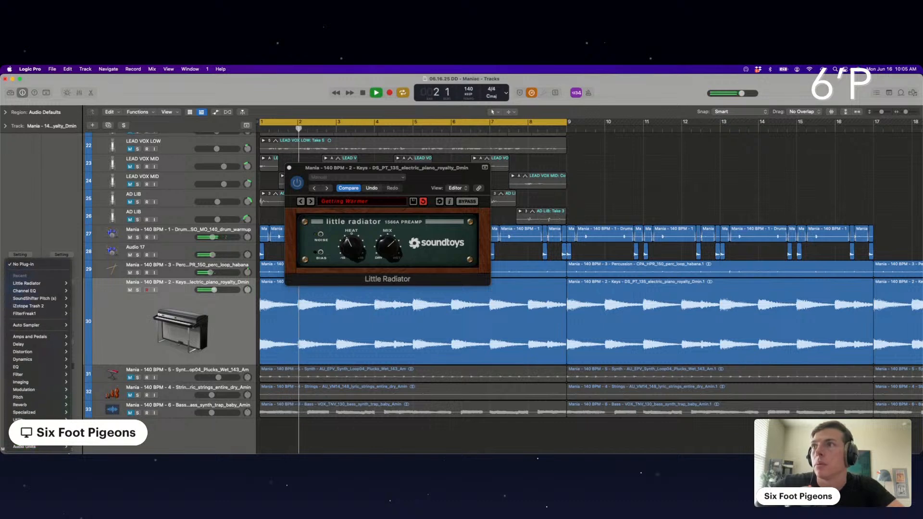
pyautogui.moveTo(50, 449)
pyautogui.moveTo(87, 447)
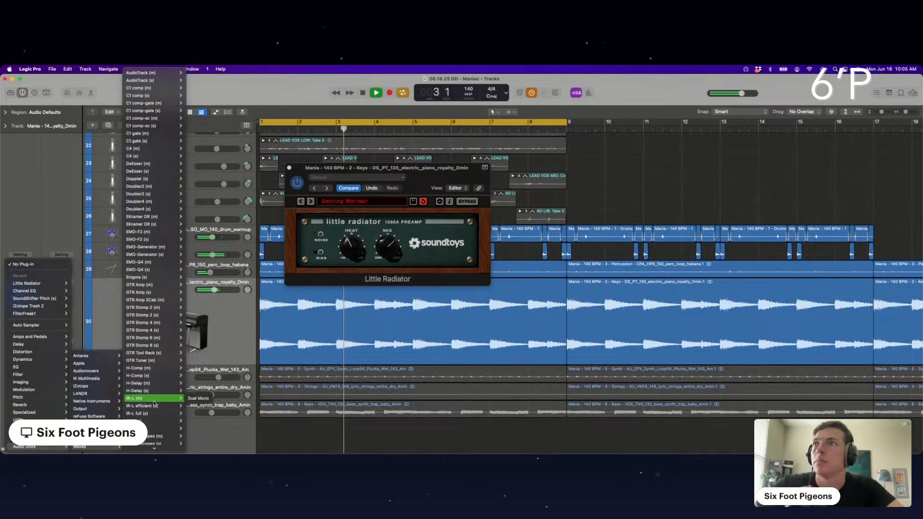
pyautogui.scroll(-10, 140, 399)
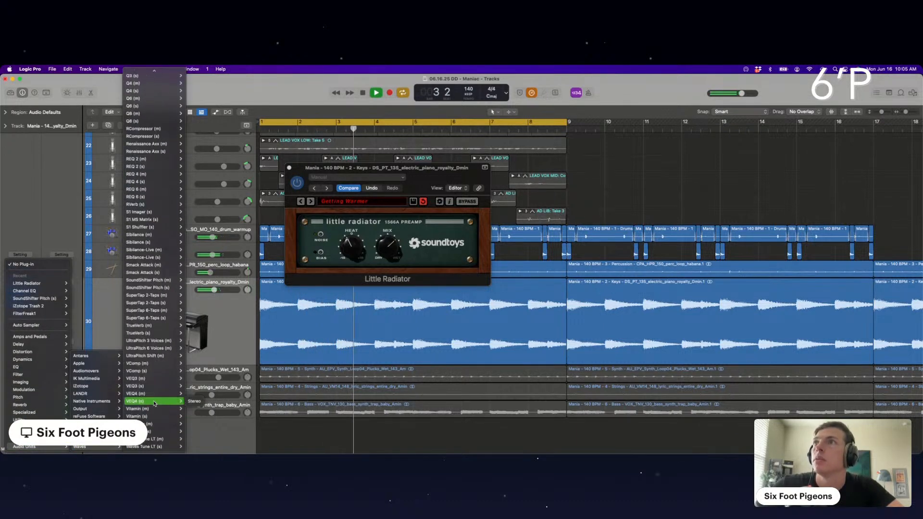
pyautogui.click(139, 212)
pyautogui.moveTo(321, 250); pyautogui.dragTo(339, 376)
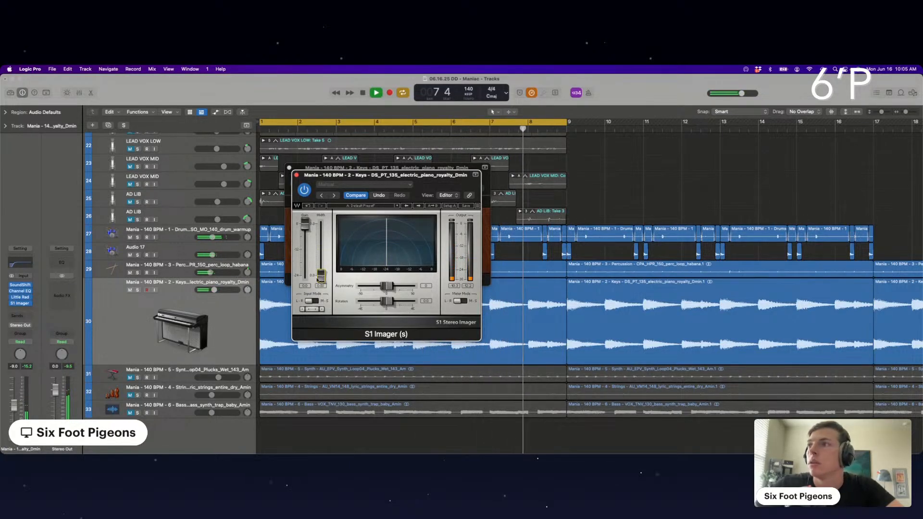
# Raise the electric piano track's volume to -3.4 dB, widen its S1 Imager slightly and close the plug-in windows.
pyautogui.moveTo(14, 406); pyautogui.dragTo(13, 390)
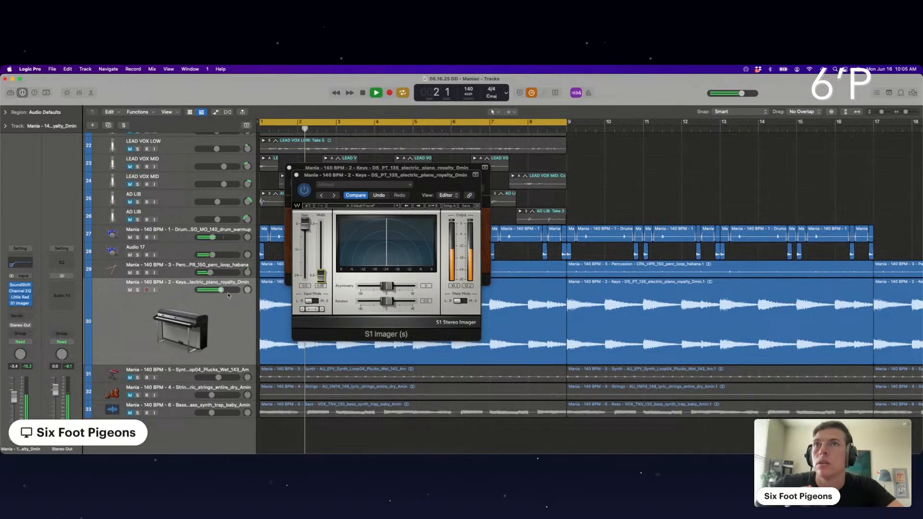
pyautogui.moveTo(321, 275); pyautogui.dragTo(321, 265)
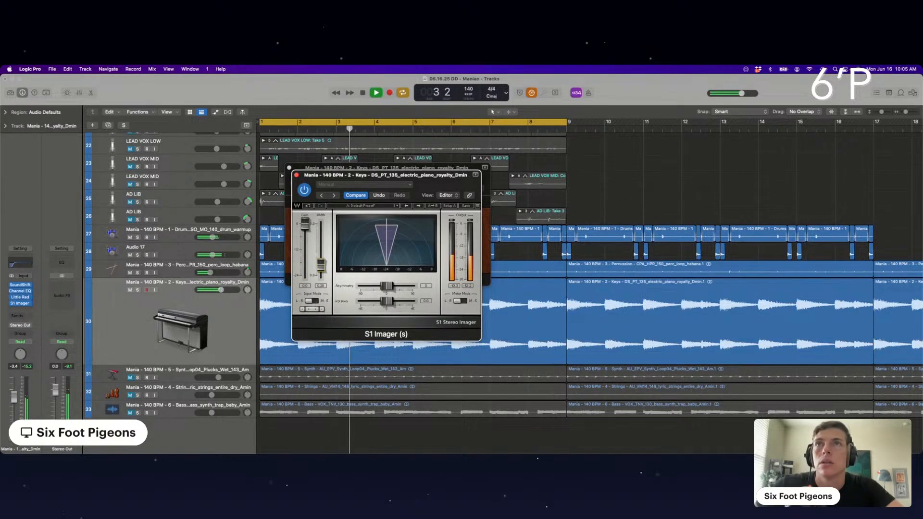
pyautogui.click(297, 176)
pyautogui.click(289, 167)
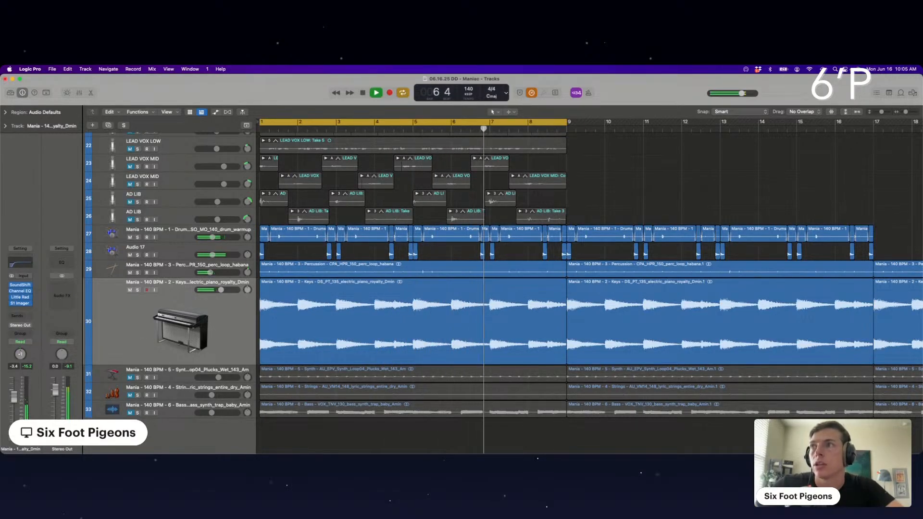
# Shift the S1 Imager's asymmetry and rotation slightly to the left on the electric piano track.
pyautogui.click(21, 304)
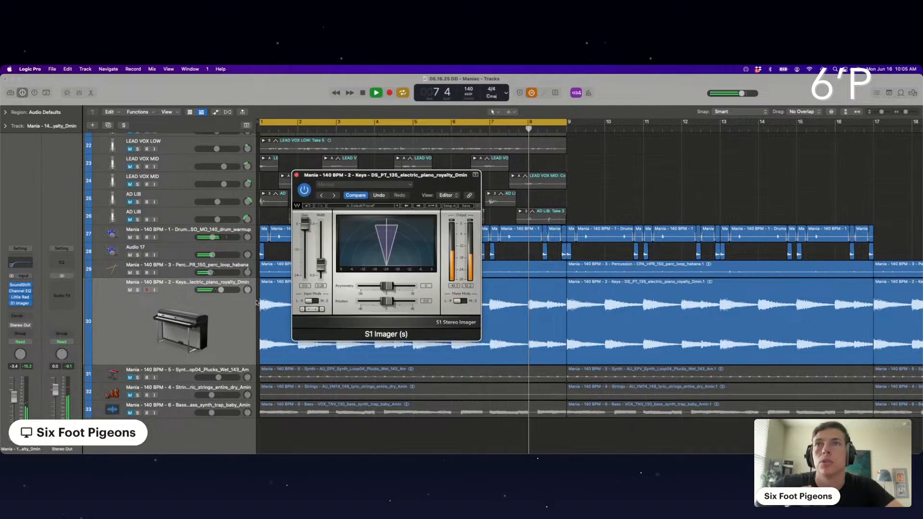
pyautogui.moveTo(387, 302); pyautogui.dragTo(373, 304)
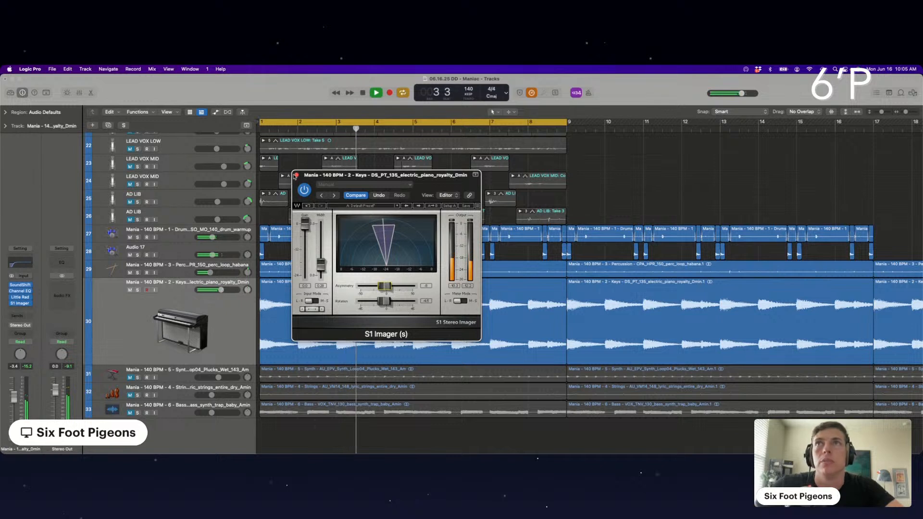
pyautogui.click(296, 176)
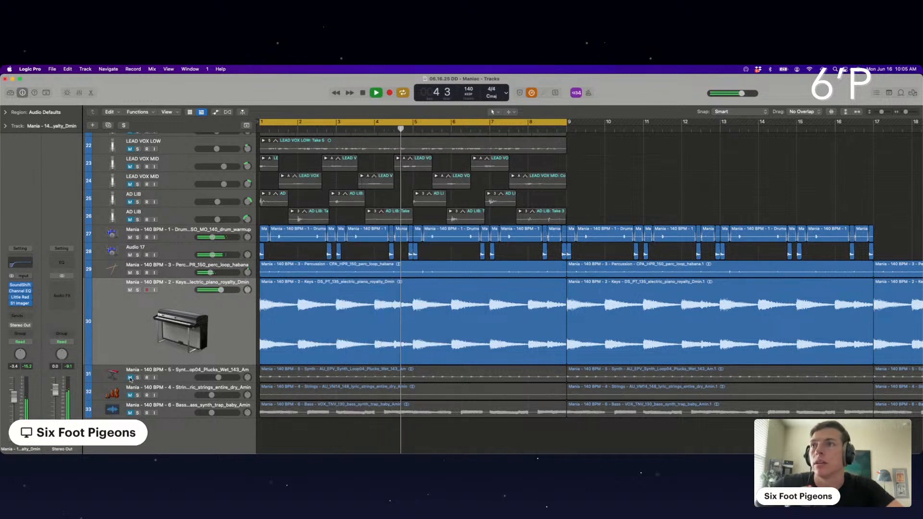
# Unmute the synth plucks track and insert S1 Imager (s) after iZotope Trash 2, rotated left with its width at the minimum.
pyautogui.click(130, 378)
pyautogui.click(191, 374)
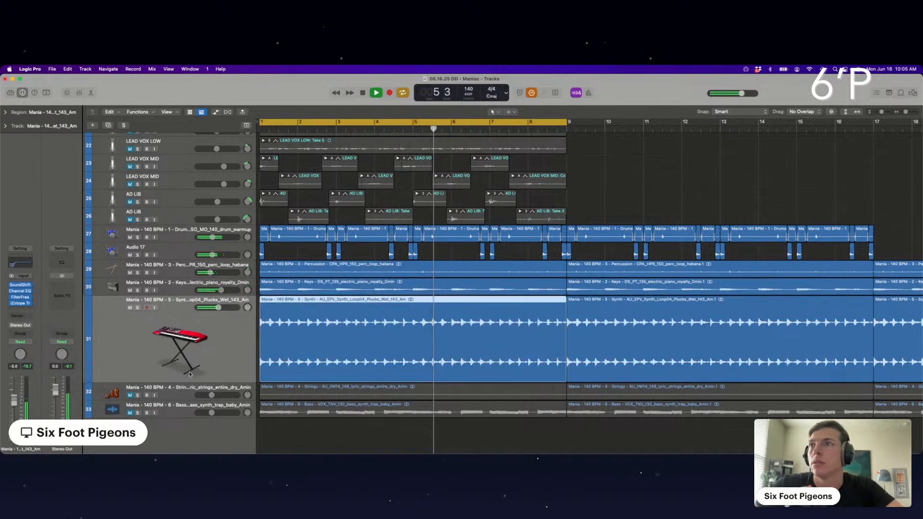
pyautogui.click(21, 309)
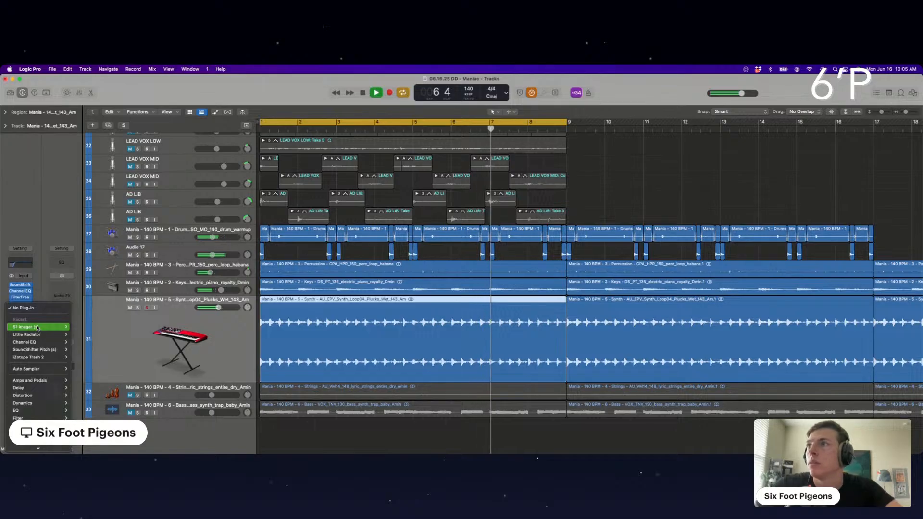
pyautogui.click(112, 313)
pyautogui.moveTo(317, 246); pyautogui.dragTo(314, 270)
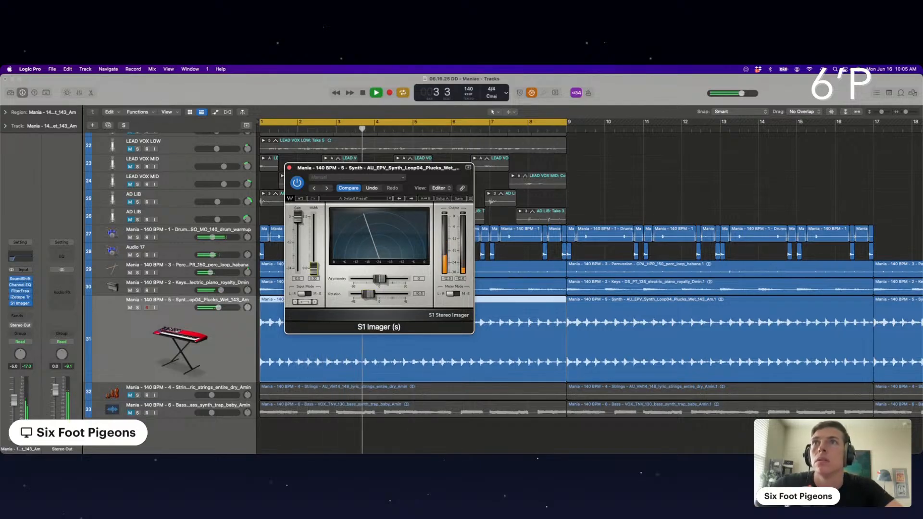
# Widen the synth plucks track's S1 Imager and shift its asymmetry to the left, then close the plug-in window.
pyautogui.moveTo(313, 265); pyautogui.dragTo(313, 254)
pyautogui.moveTo(379, 279); pyautogui.dragTo(373, 279)
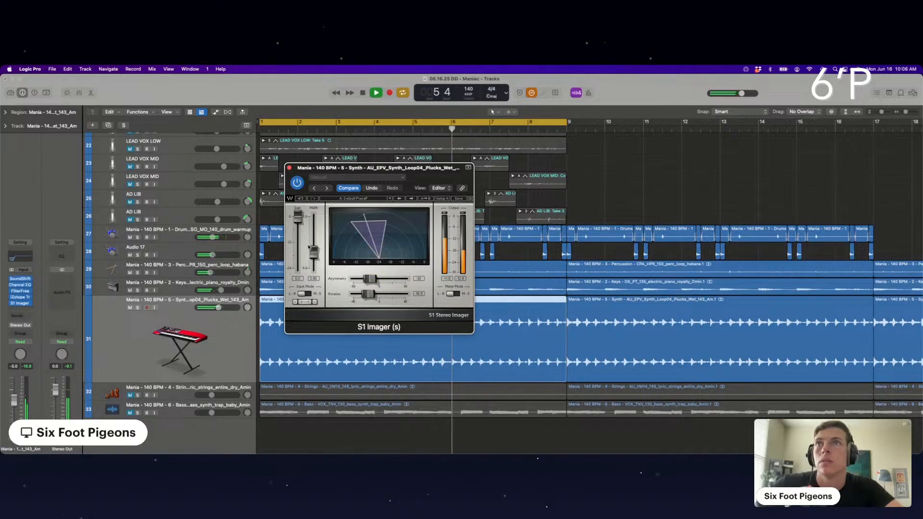
pyautogui.moveTo(313, 251); pyautogui.dragTo(314, 245)
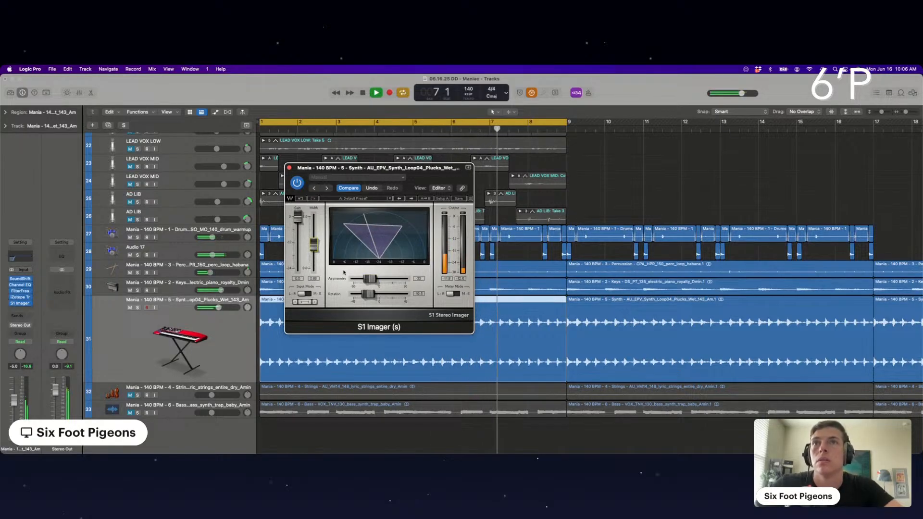
pyautogui.moveTo(369, 279); pyautogui.dragTo(371, 279)
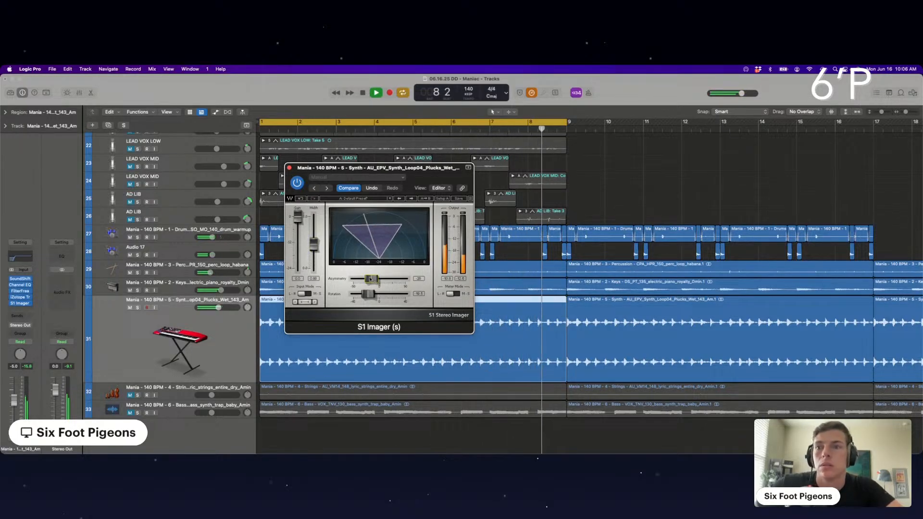
pyautogui.click(289, 167)
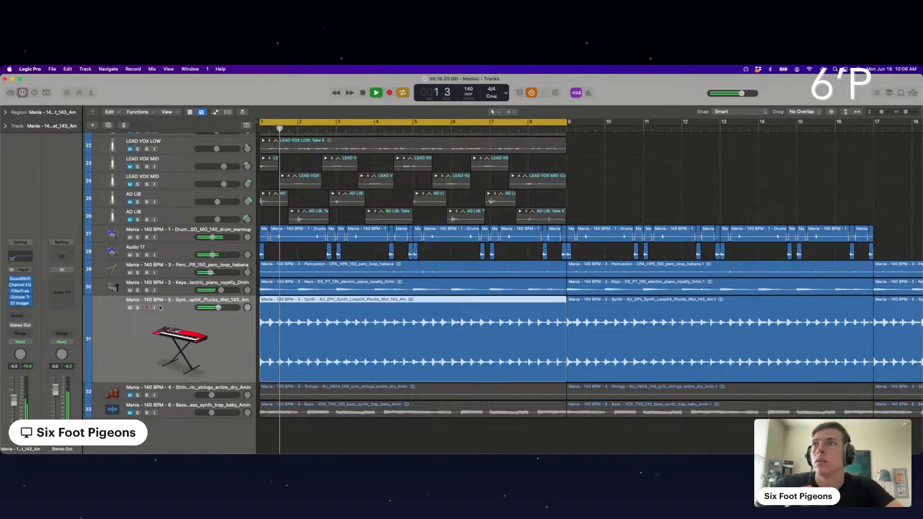
# Replay the loop from bar 1 and examine the synth plucks region up close.
pyautogui.press('super+Right')
pyautogui.press('space')
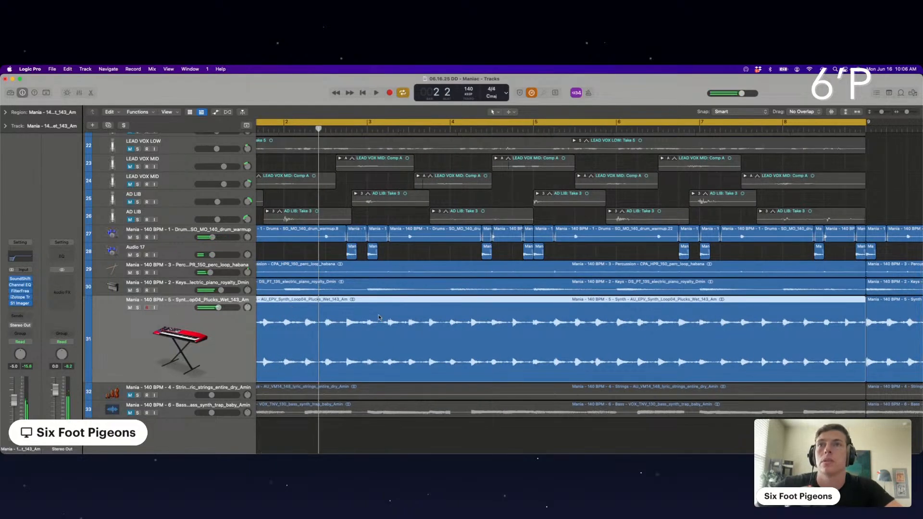
pyautogui.hscroll(-3, 379, 317)
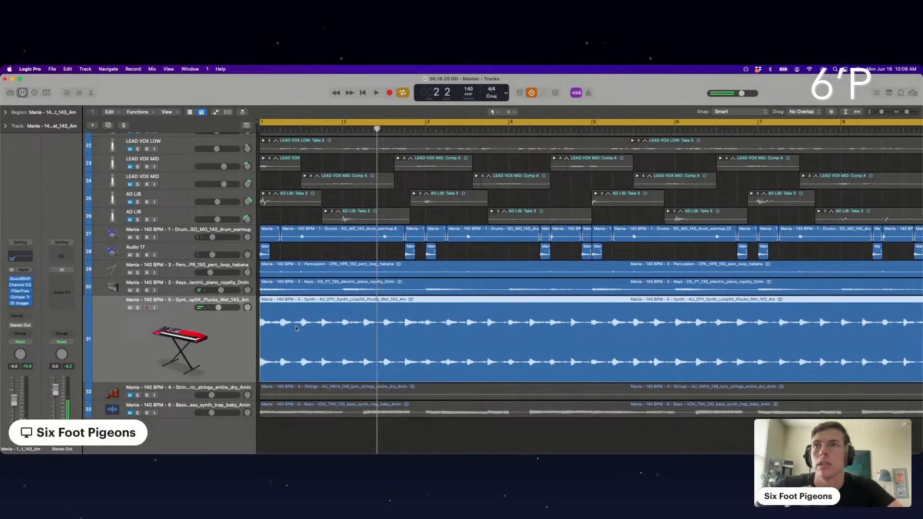
pyautogui.press('space')
pyautogui.press('super+Right')
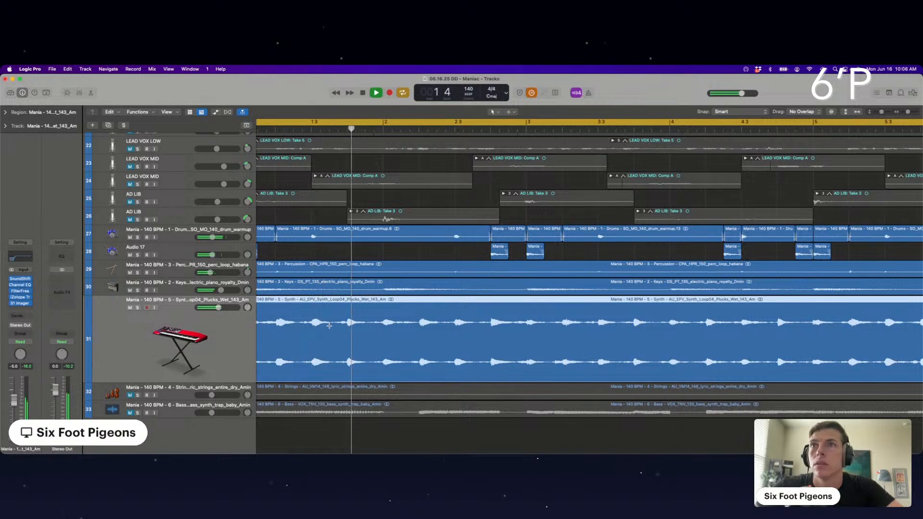
# Isolate and mute the fourth beat of each of bars 1 to 4 in the synth plucks region.
pyautogui.moveTo(351, 322); pyautogui.dragTo(384, 322)
pyautogui.click(385, 323)
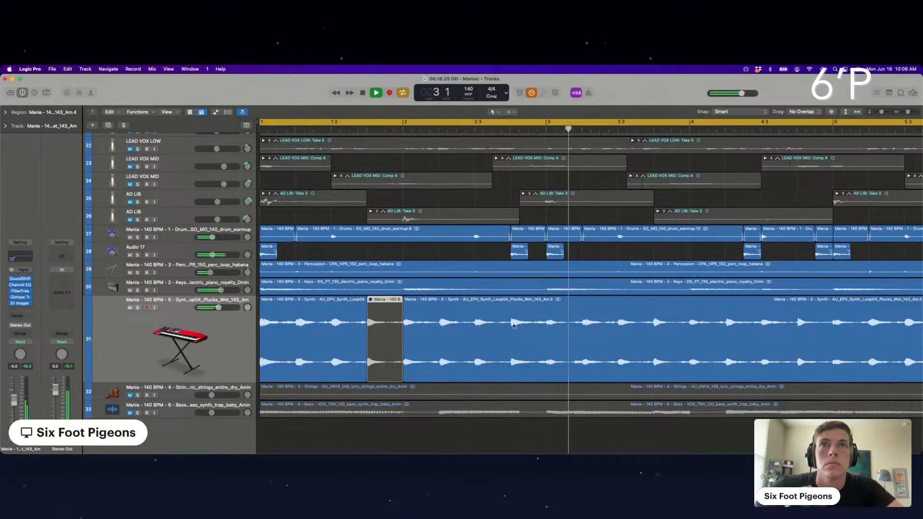
pyautogui.moveTo(510, 321); pyautogui.dragTo(543, 330)
pyautogui.hotkey('ctrl', 'm')
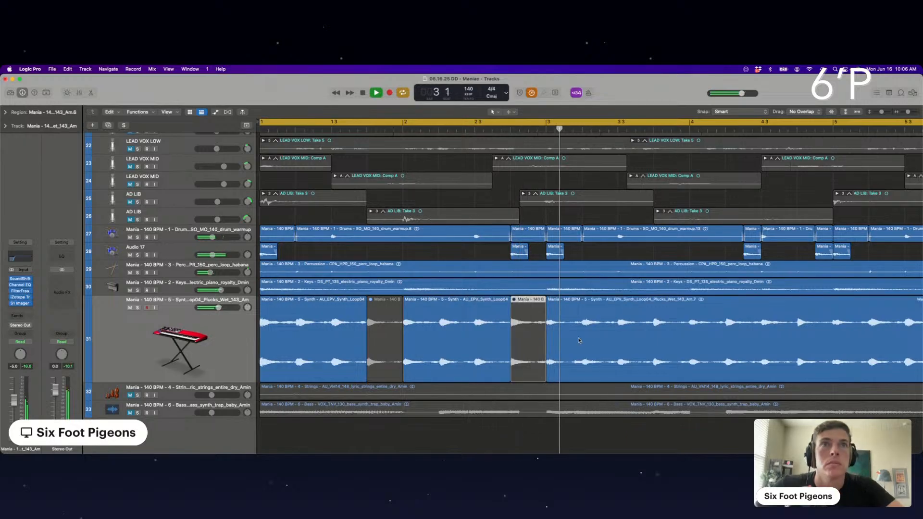
pyautogui.moveTo(654, 322); pyautogui.dragTo(689, 332)
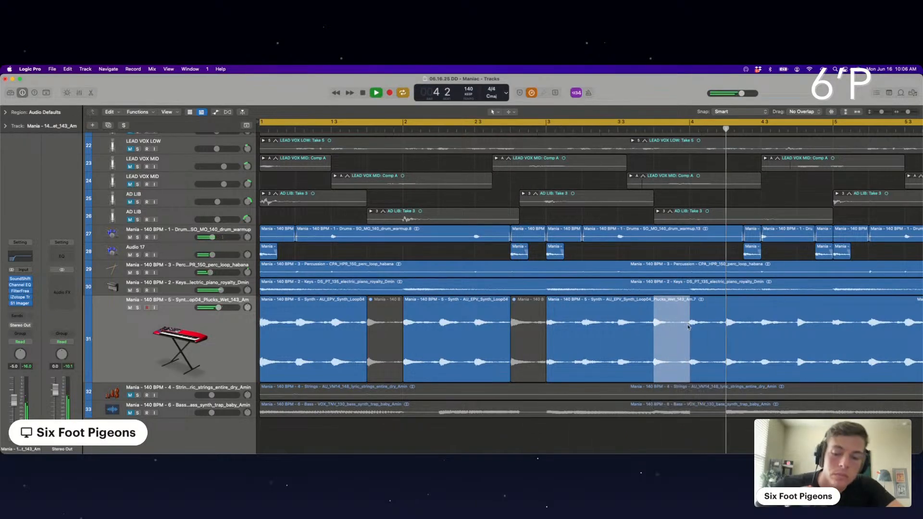
pyautogui.hotkey('ctrl', 'm')
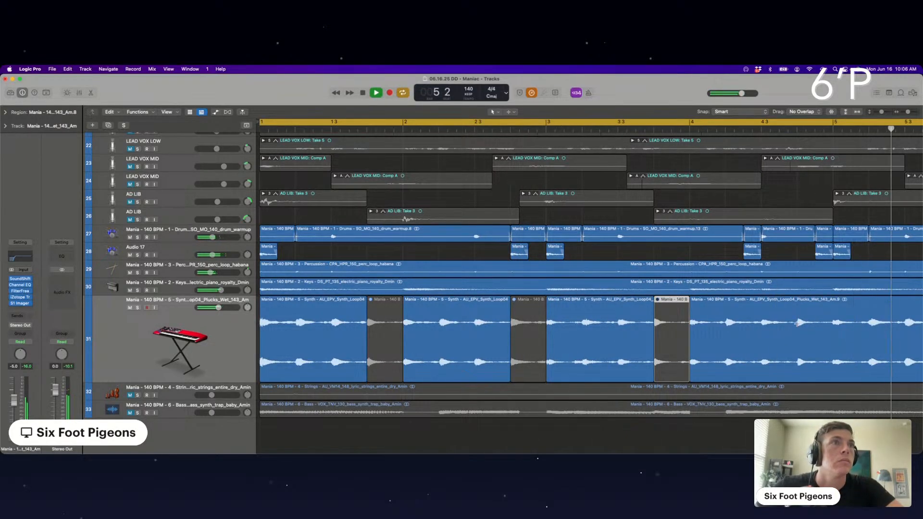
pyautogui.moveTo(797, 323); pyautogui.dragTo(829, 325)
pyautogui.hotkey('ctrl', 'm')
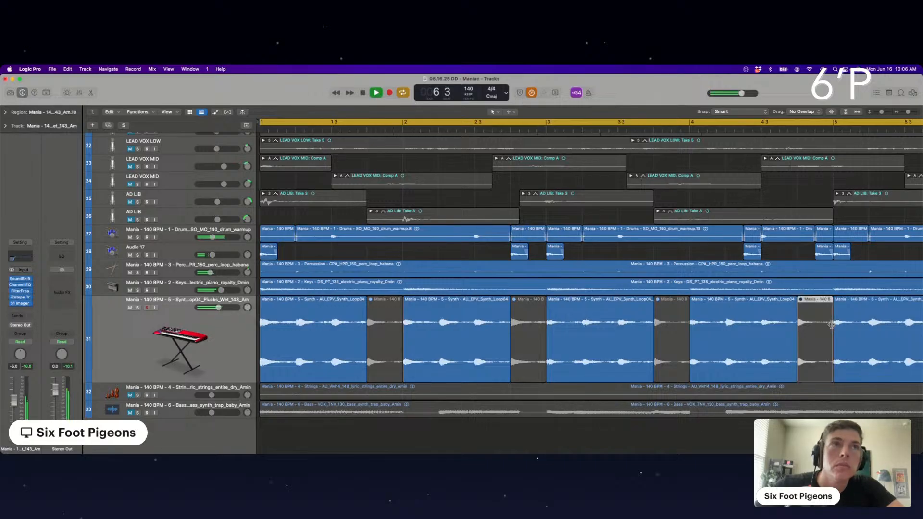
# Shorten the cycle range to end at bar 5 and delete the synth plucks regions between bars 5 and 17.
pyautogui.press('super+Left')
pyautogui.press('super+Left')
pyautogui.press('super+Left')
pyautogui.press('super+Left')
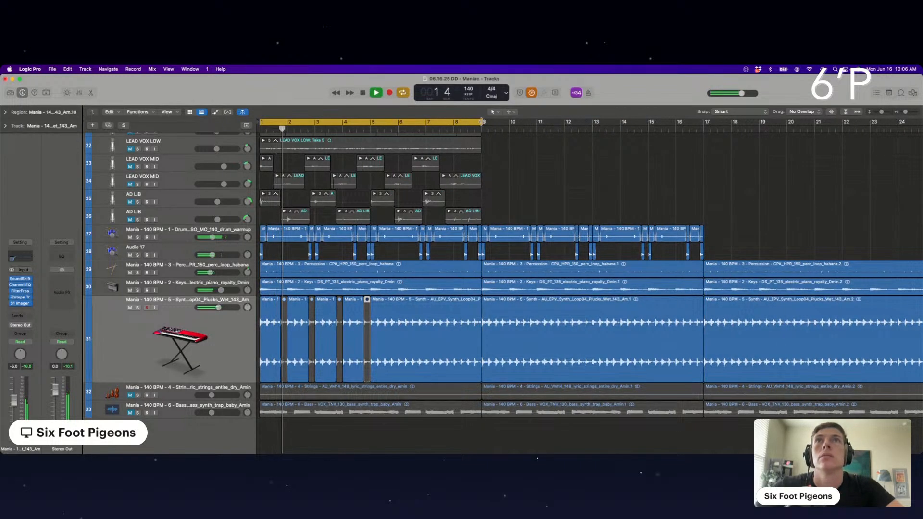
pyautogui.press('super+Right')
pyautogui.press('super+Right')
pyautogui.press('super+Right')
pyautogui.press('super+Right')
pyautogui.press('super+Right')
pyautogui.press('super+Left')
pyautogui.press('super+Left')
pyautogui.press('super+Left')
pyautogui.press('super+Left')
pyautogui.press('super+Left')
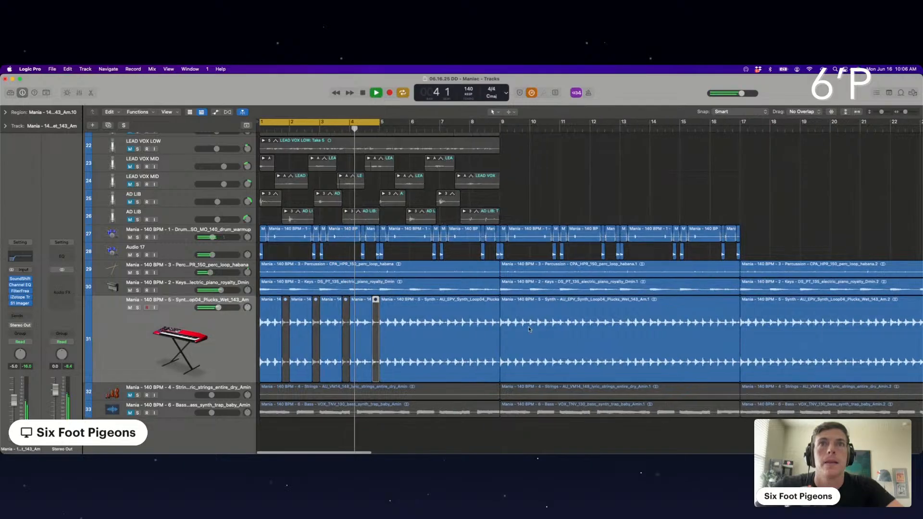
pyautogui.click(529, 328)
pyautogui.press('Delete')
pyautogui.click(459, 342)
pyautogui.press('Delete')
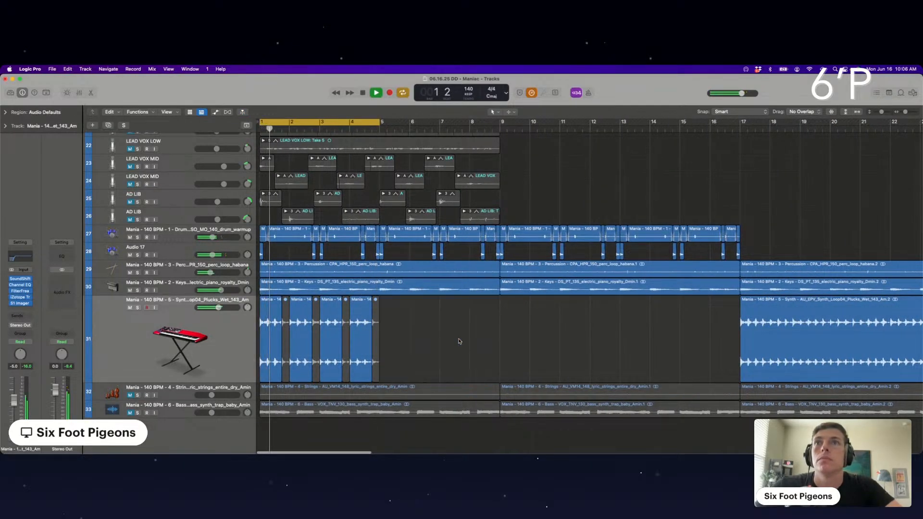
# Split the first synth plucks region at beat 3 of bar 1 and again half a beat later, at 1 3 3 1.
pyautogui.press('super+Right')
pyautogui.press('super+Right')
pyautogui.press('super+Right')
pyautogui.press('super+Right')
pyautogui.hscroll(-7, 459, 341)
pyautogui.press('space')
pyautogui.press('space')
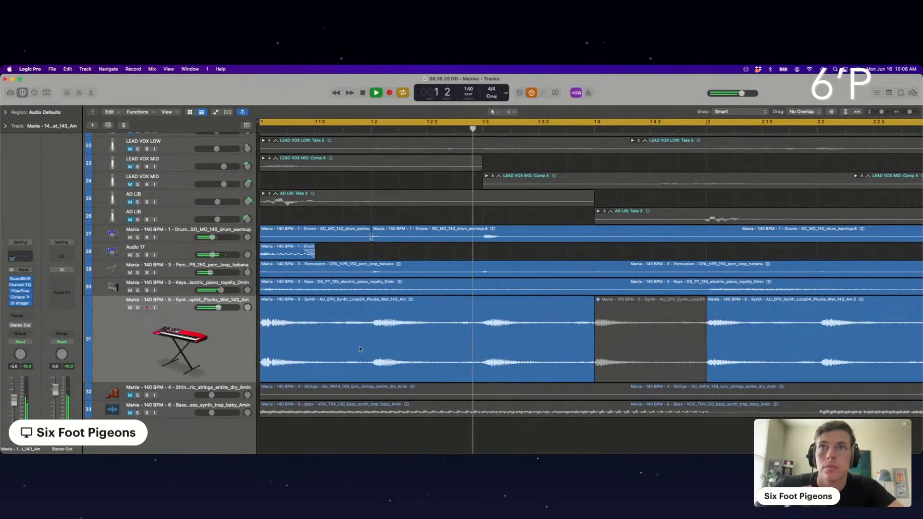
pyautogui.click(485, 316)
pyautogui.moveTo(485, 316); pyautogui.dragTo(483, 315)
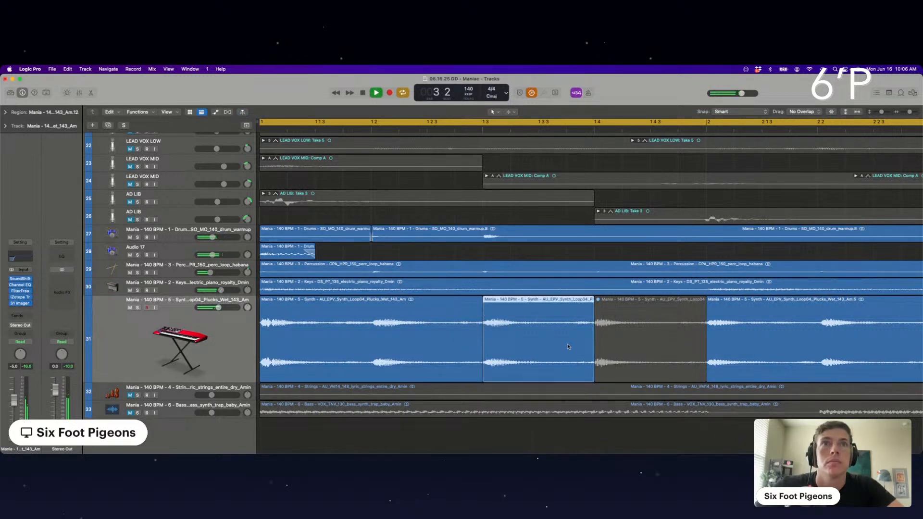
pyautogui.click(540, 317)
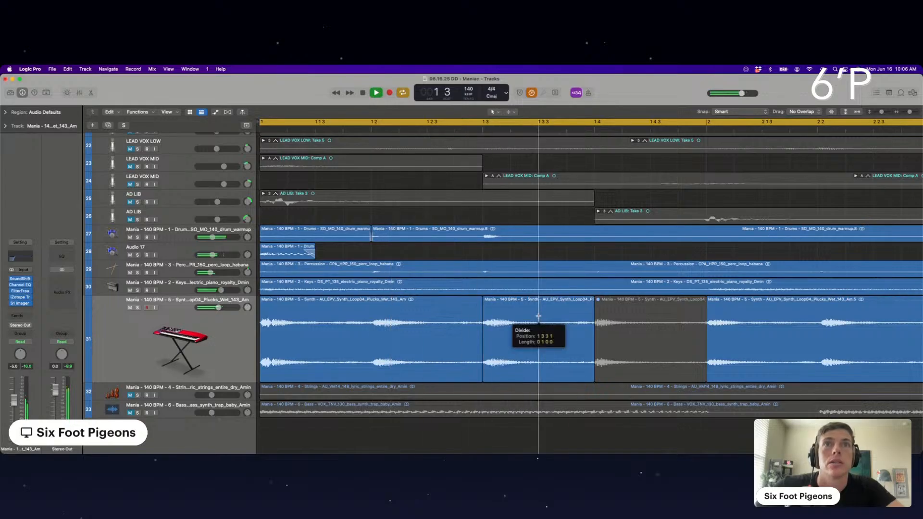
# Extend the short tail region after 1 3 3 1 over the muted beat up to bar 2.
pyautogui.rightClick(592, 367)
pyautogui.hotkey('ctrl', 'm')
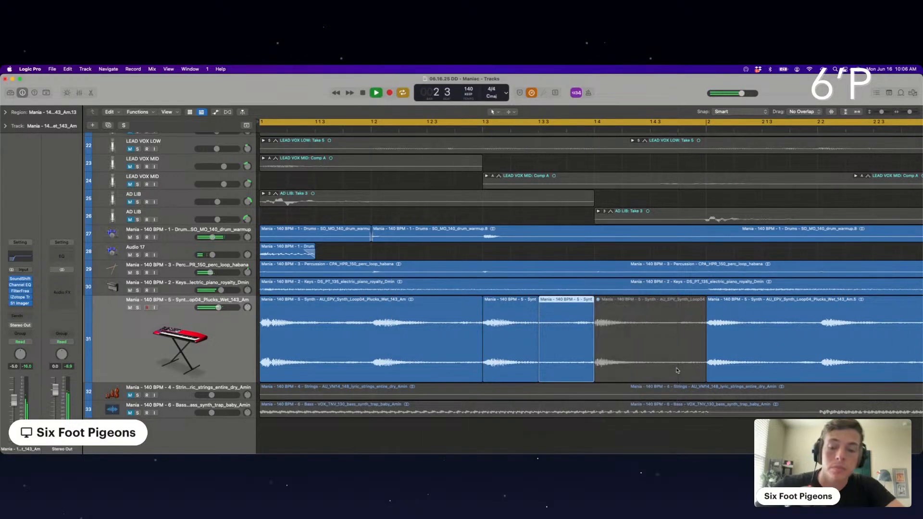
pyautogui.moveTo(592, 367); pyautogui.dragTo(702, 369)
pyautogui.press('space')
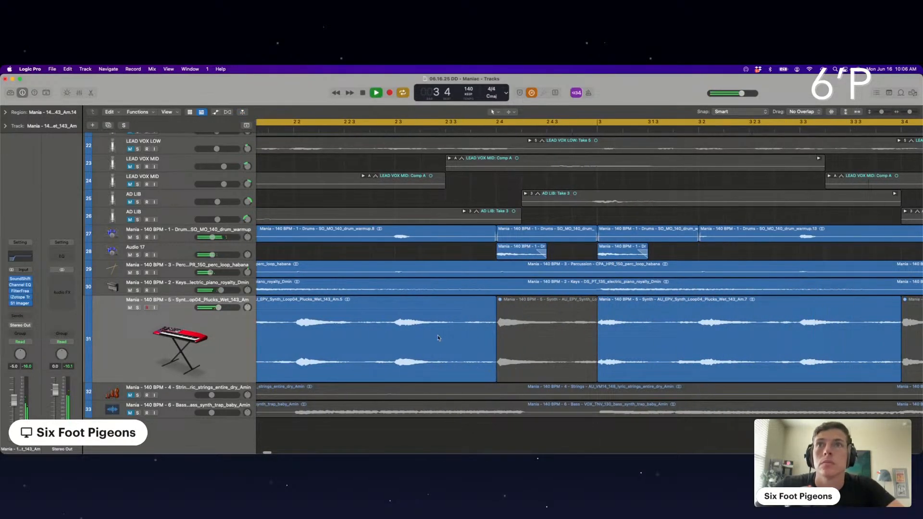
# In bars 2 and 3, split the synth plucks at beat 3 and half a beat later, extending each tail over the muted beat.
pyautogui.click(394, 321)
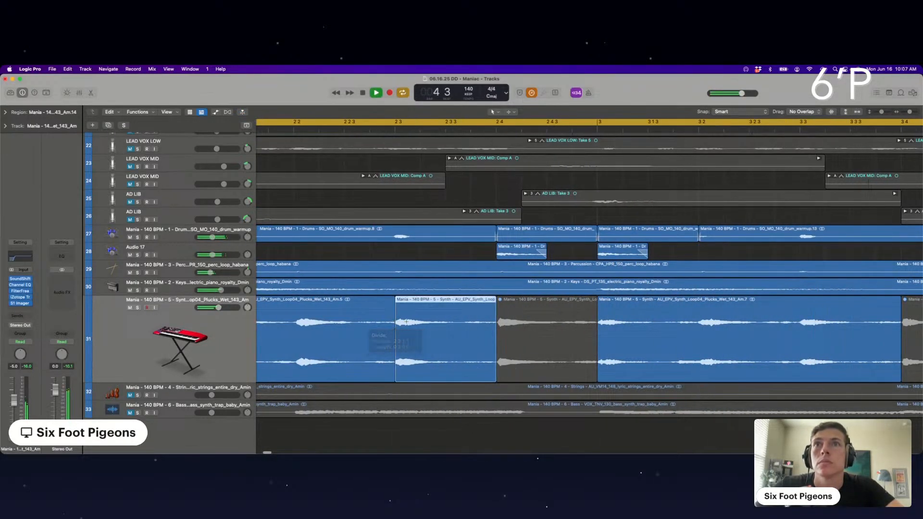
pyautogui.click(446, 317)
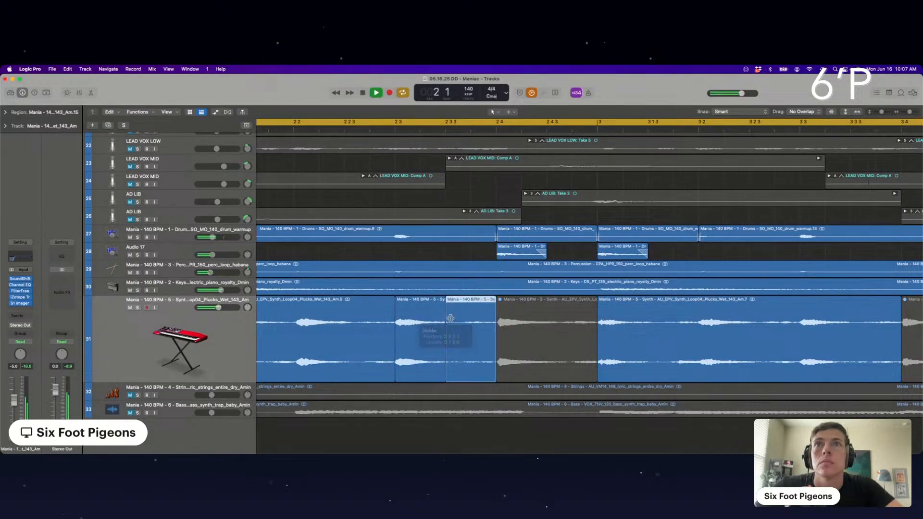
pyautogui.moveTo(495, 365); pyautogui.dragTo(595, 368)
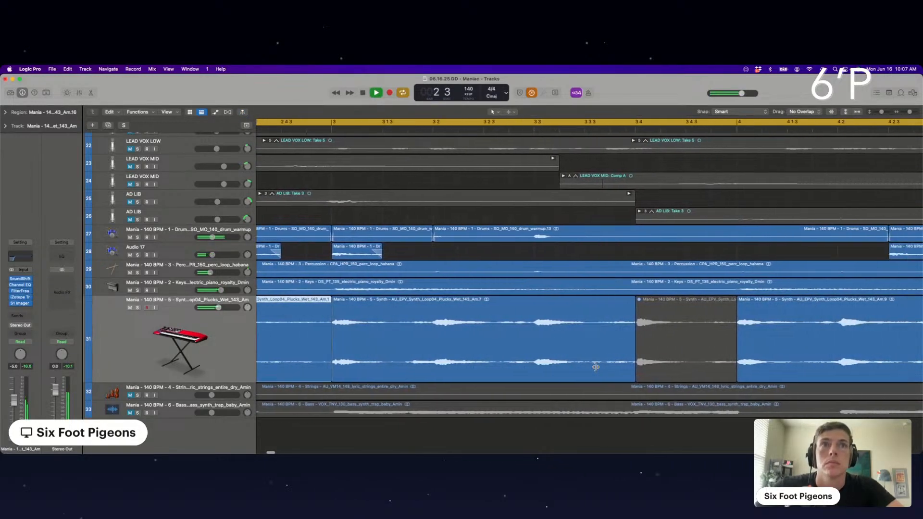
pyautogui.click(458, 323)
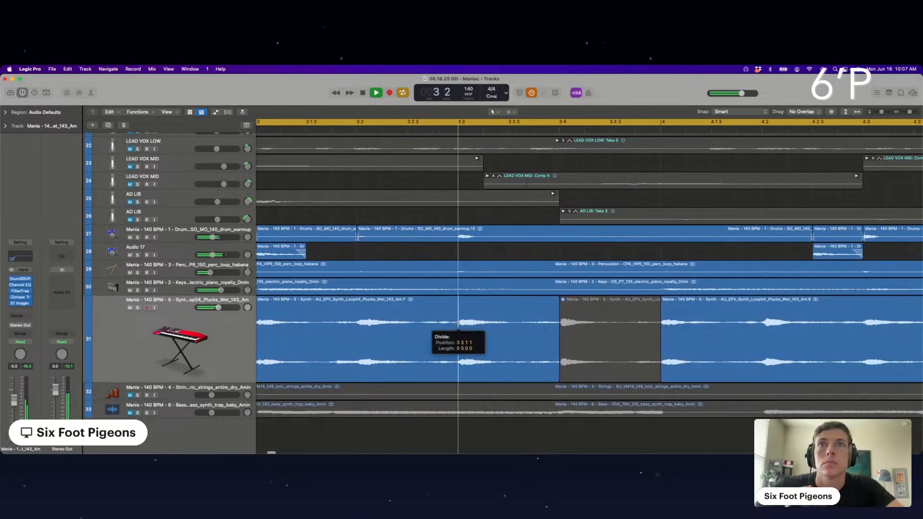
pyautogui.click(510, 320)
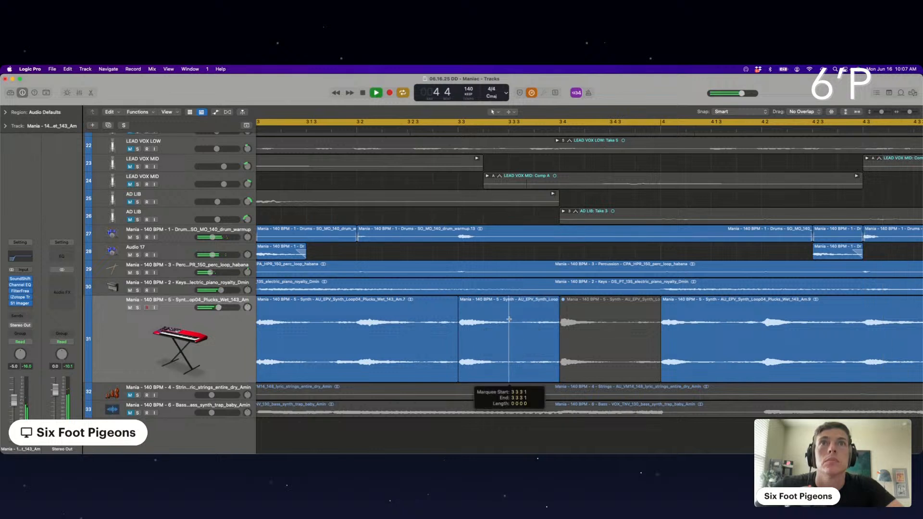
pyautogui.moveTo(558, 374); pyautogui.dragTo(660, 376)
# Split the bar 4 synth plucks region at beat 3 and half a beat later, extend its tail to bar 5, and replay the loop.
pyautogui.hscroll(10, 714, 358)
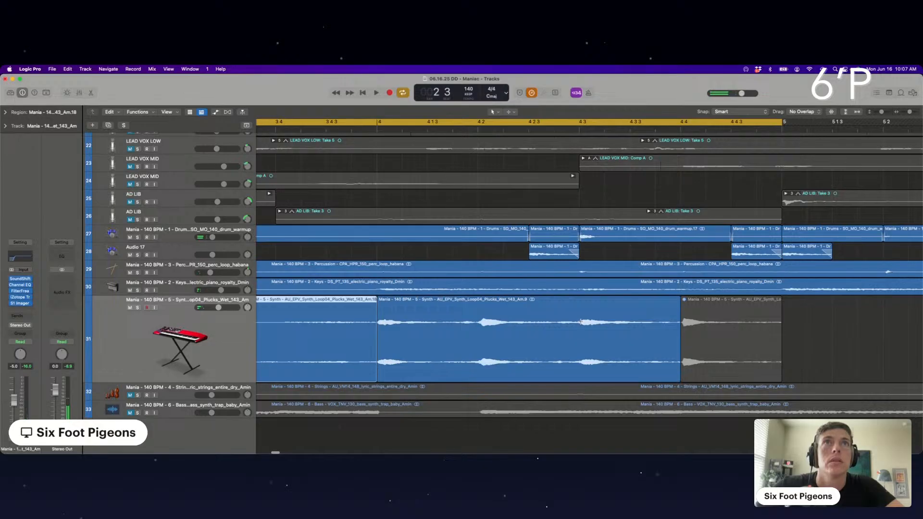
pyautogui.click(581, 322)
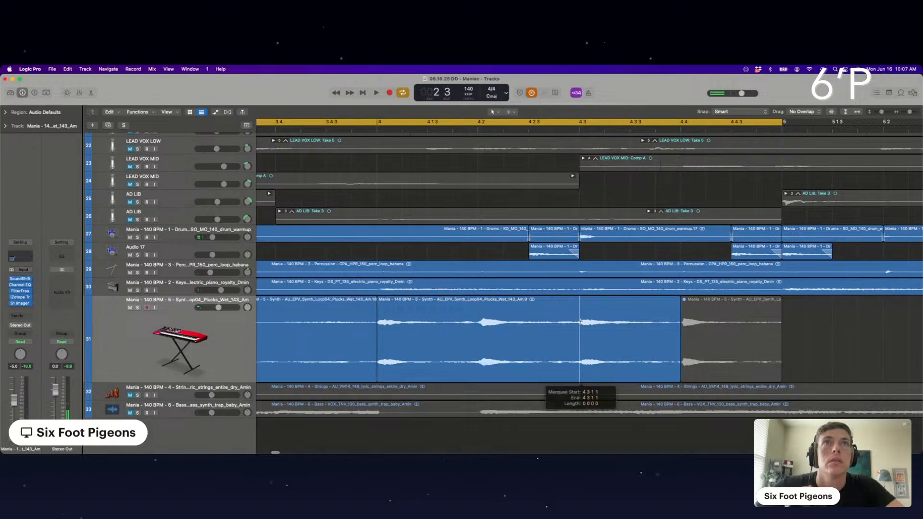
pyautogui.click(630, 322)
pyautogui.moveTo(678, 368); pyautogui.dragTo(778, 367)
pyautogui.press('space')
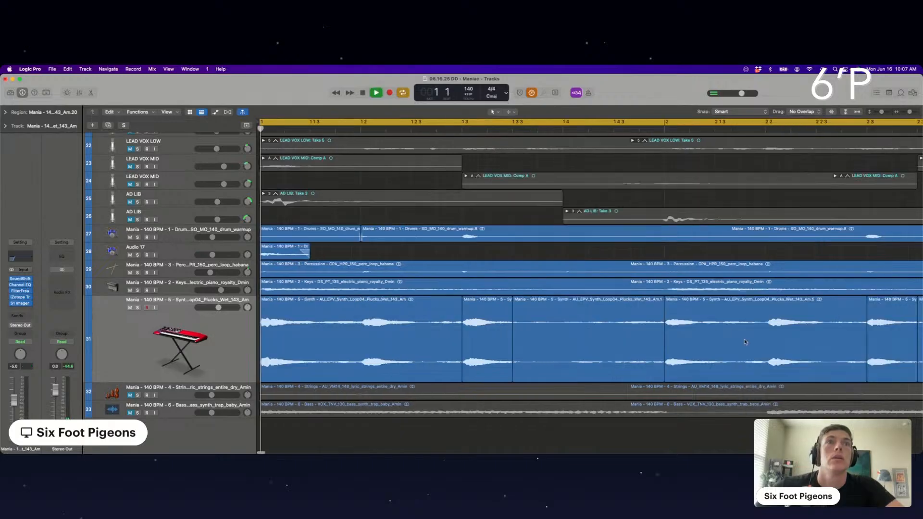
# Select every region on the synth plucks track and solo the track for a short audition, then unsolo it.
pyautogui.click(198, 302)
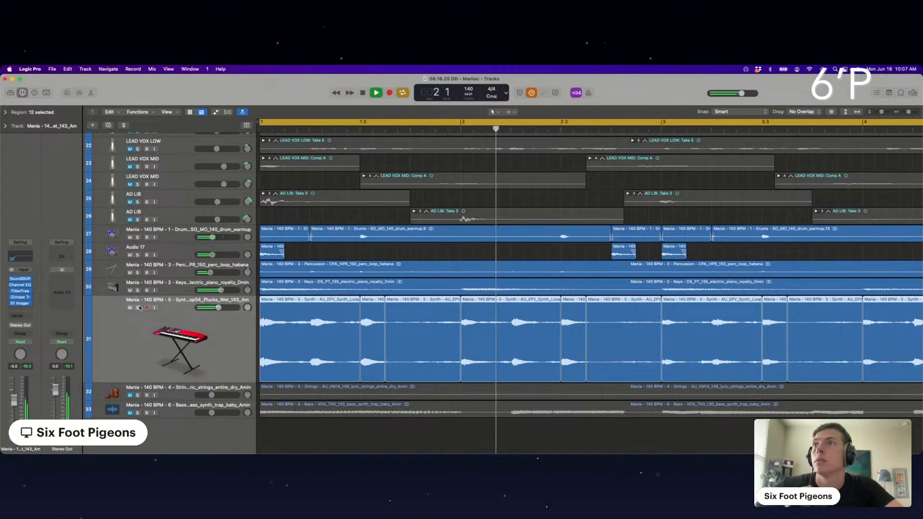
pyautogui.press('s')
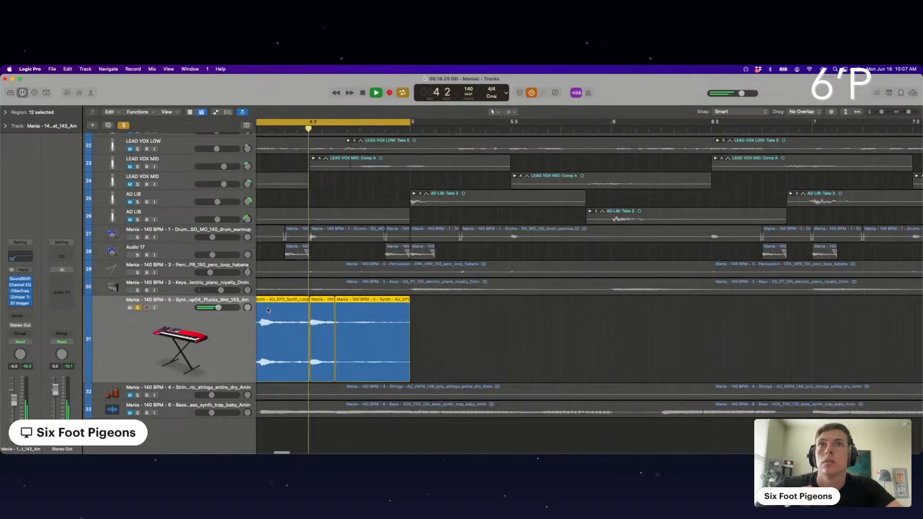
pyautogui.press('super+Left')
pyautogui.press('s')
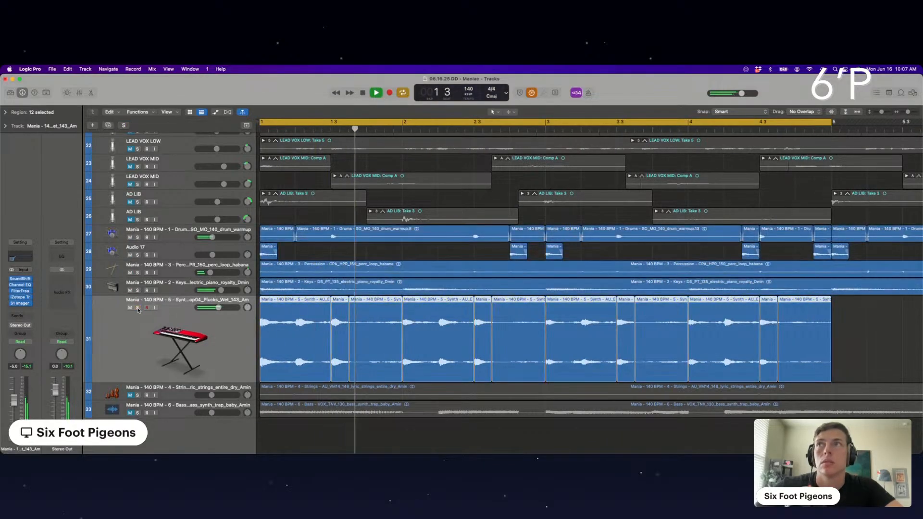
# Repeat the selected four-bar synth plucks pattern until it fills the track up to bar 33.
pyautogui.scroll(1, 258, 340)
pyautogui.scroll(-1, 258, 341)
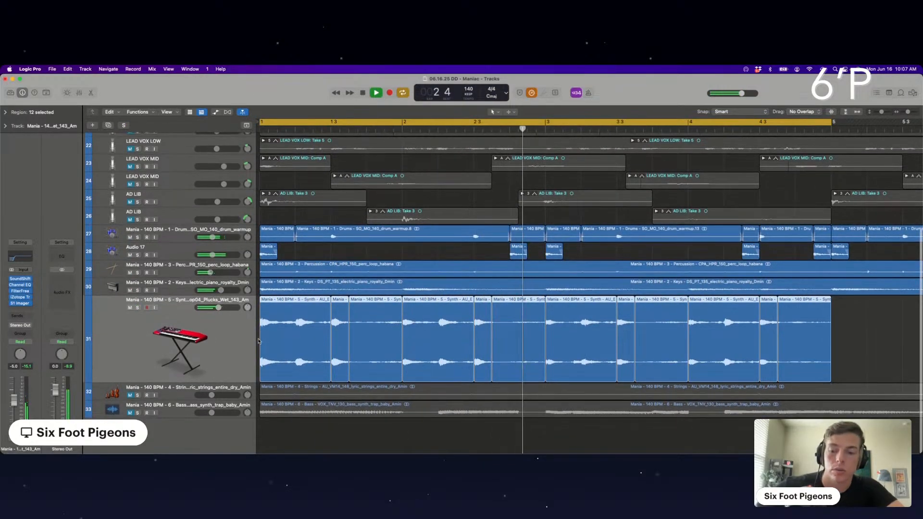
pyautogui.scroll(1, 389, 241)
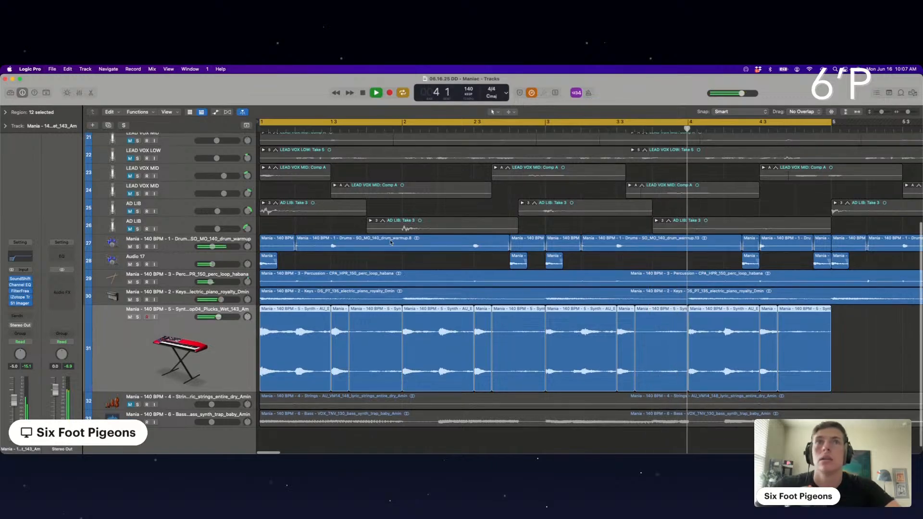
pyautogui.scroll(-5, 481, 328)
pyautogui.moveTo(483, 335); pyautogui.dragTo(262, 338)
pyautogui.press('super+r')
pyautogui.scroll(-5, 259, 336)
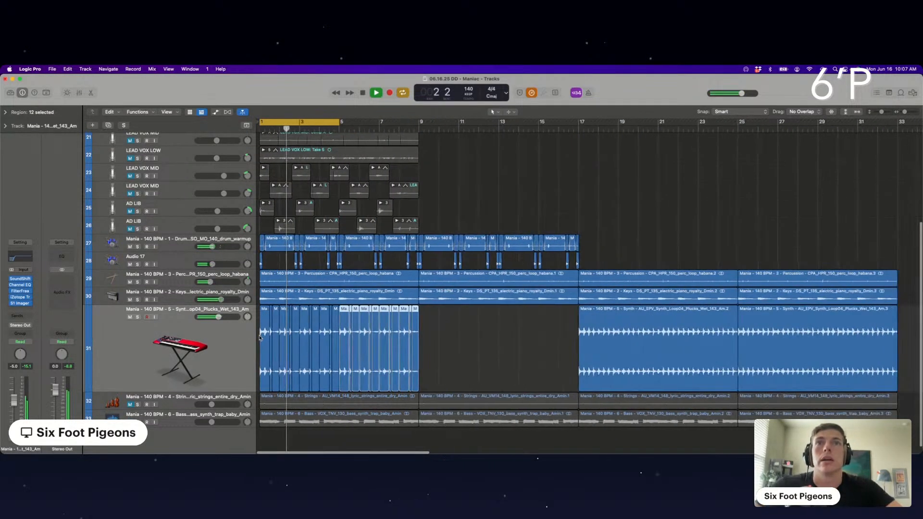
pyautogui.press('super+r')
pyautogui.press('super+r')
pyautogui.press('super+r')
pyautogui.press('super+r')
pyautogui.press('super+r')
pyautogui.press('super+r')
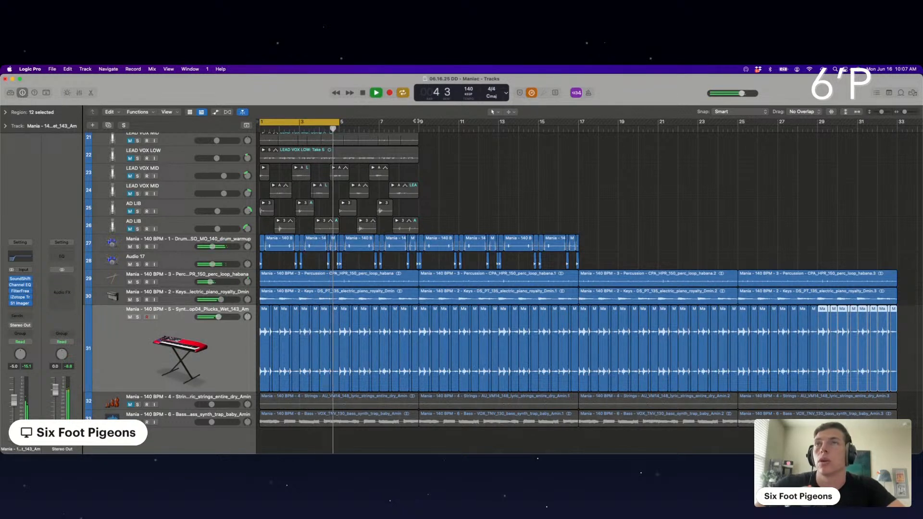
# Extend the cycle range to bar 9 and compare the loop by briefly muting the synth plucks, then the electric piano.
pyautogui.moveTo(354, 122); pyautogui.dragTo(433, 122)
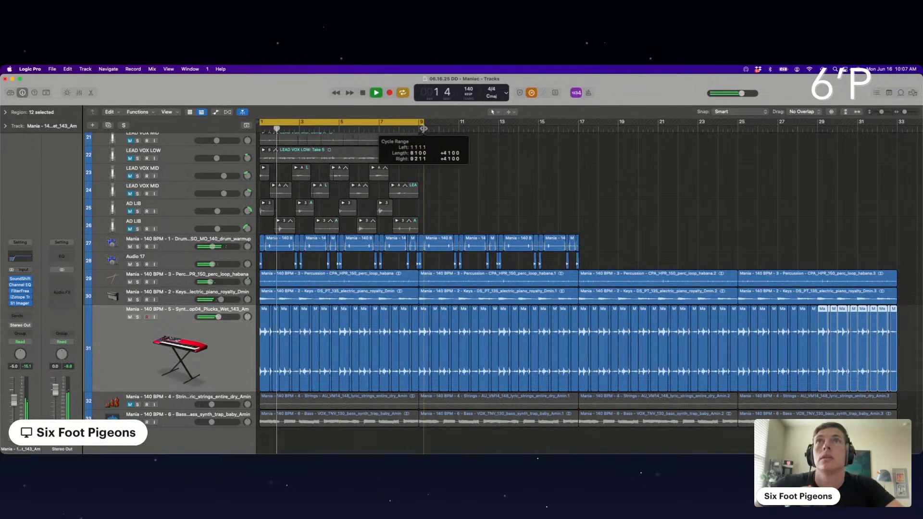
pyautogui.click(130, 317)
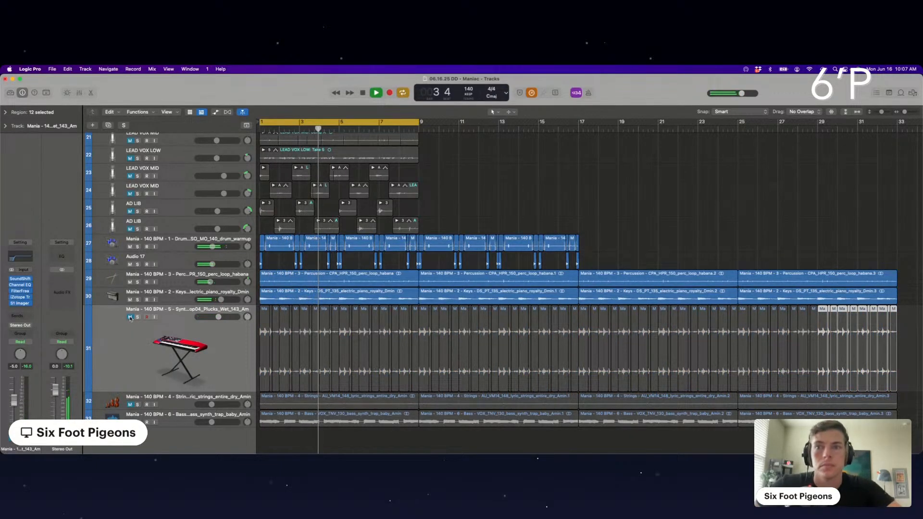
pyautogui.click(130, 317)
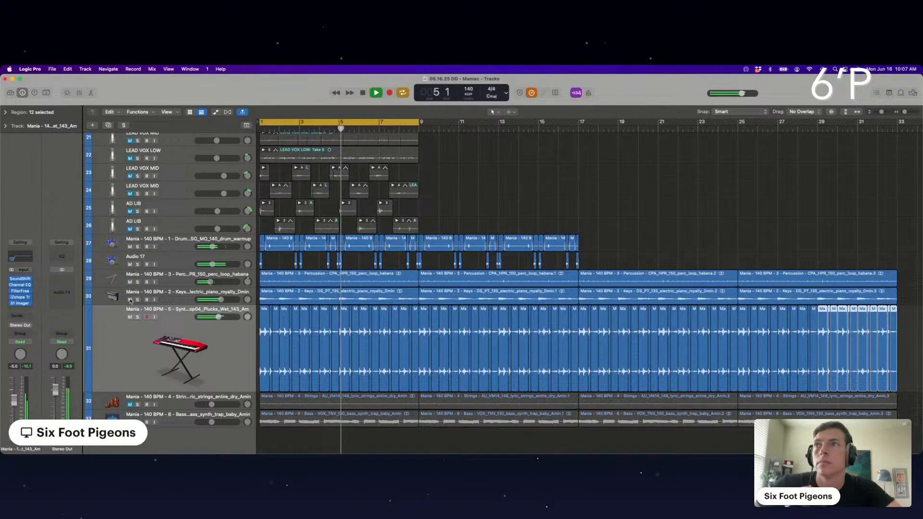
pyautogui.click(129, 299)
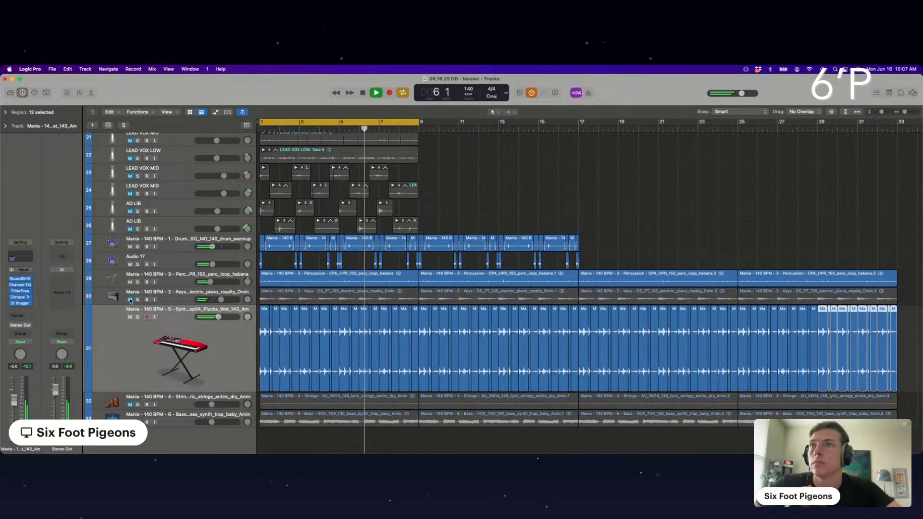
pyautogui.click(130, 300)
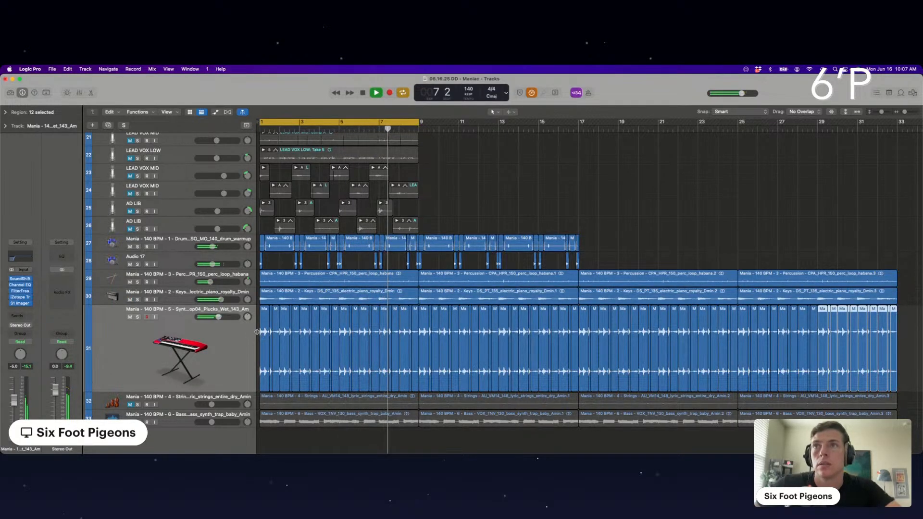
# Delete the synth plucks regions from bar 1 to bar 9 and extend the cycle range to bar 17.
pyautogui.click(416, 335)
pyautogui.press('Delete')
pyautogui.moveTo(416, 335); pyautogui.dragTo(262, 343)
pyautogui.press('Delete')
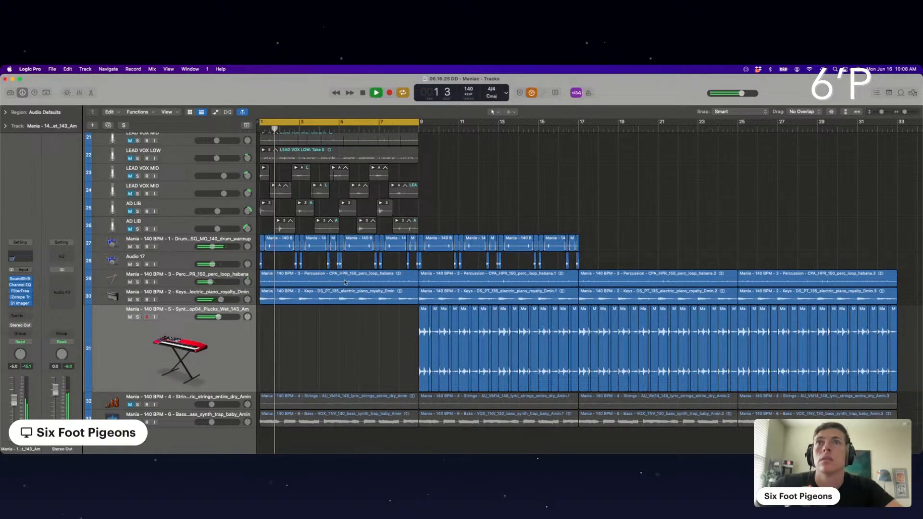
pyautogui.moveTo(418, 122); pyautogui.dragTo(574, 144)
pyautogui.scroll(1, 276, 372)
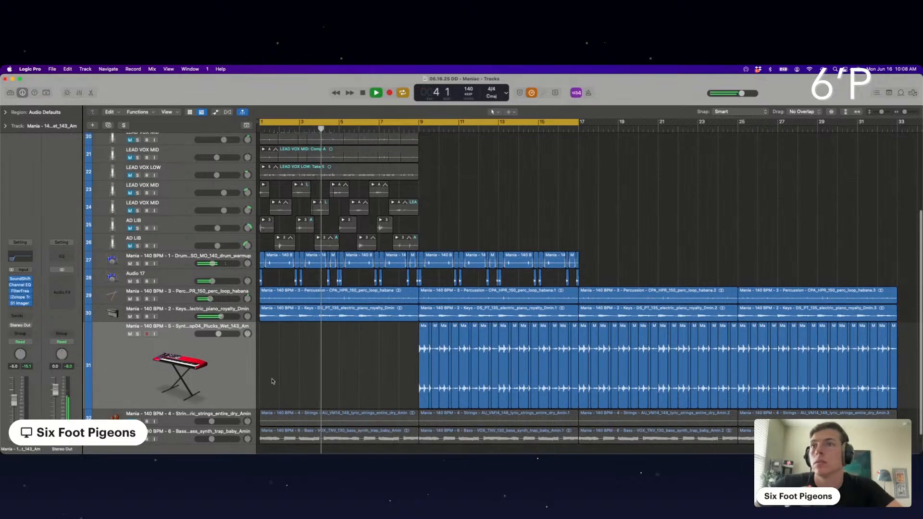
# Unmute the synth trap bass loop for an audition at about -4.8 dB, then mute the track again.
pyautogui.click(130, 438)
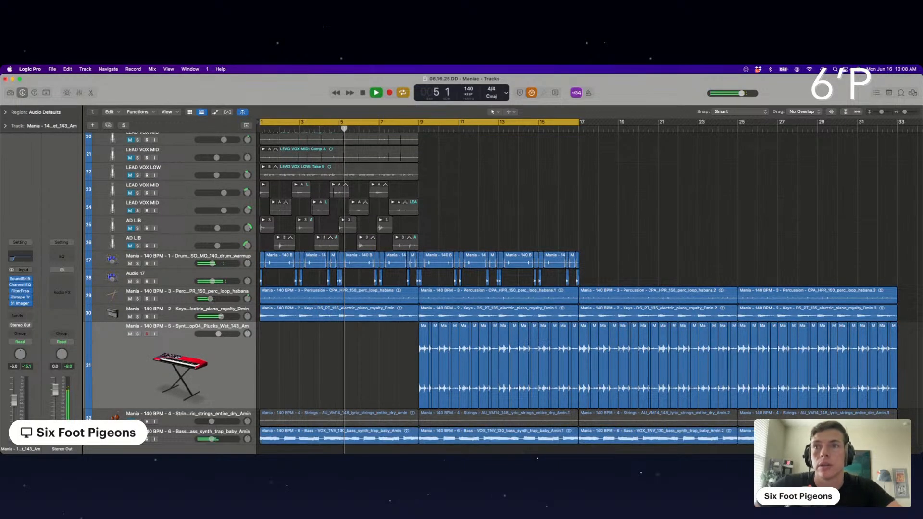
pyautogui.click(173, 429)
pyautogui.moveTo(212, 369); pyautogui.dragTo(219, 369)
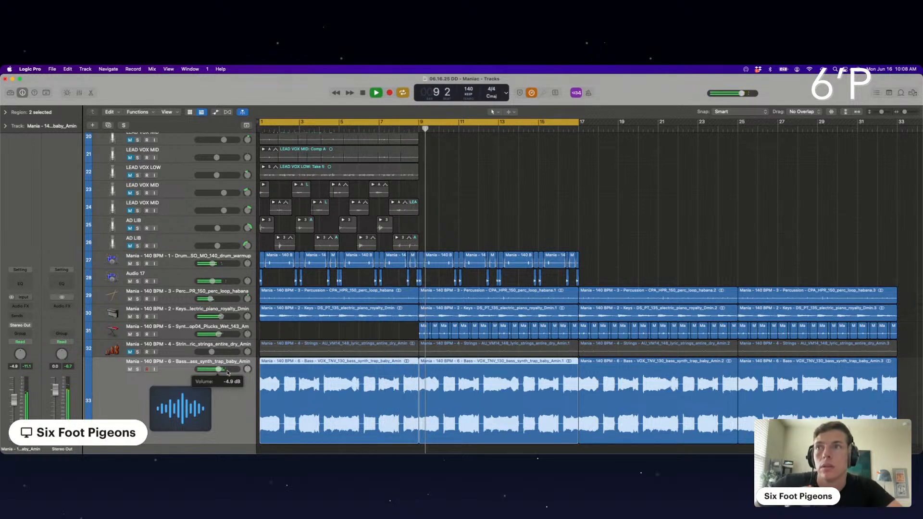
pyautogui.click(129, 369)
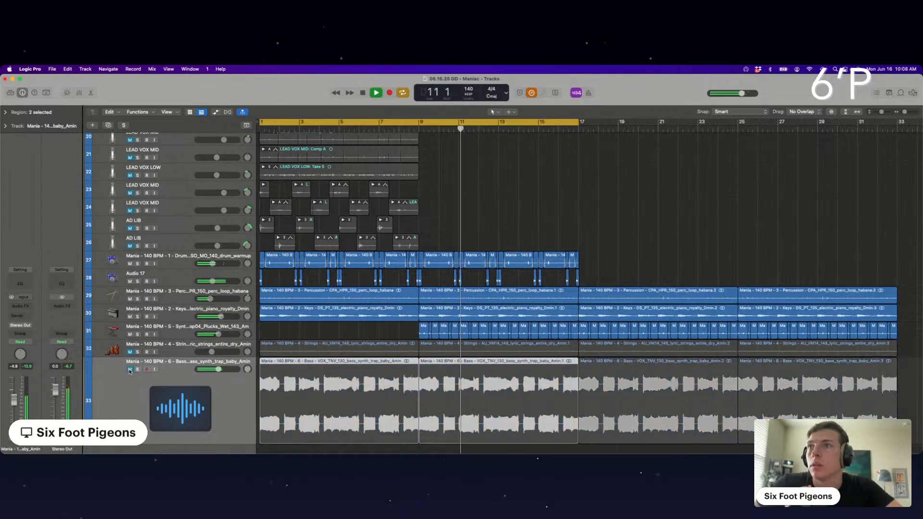
# Open the BASS track's Kontakt instrument and set its Transposer MIDI effect to root B with the Natural Minor scale.
pyautogui.scroll(5, 172, 305)
pyautogui.click(168, 164)
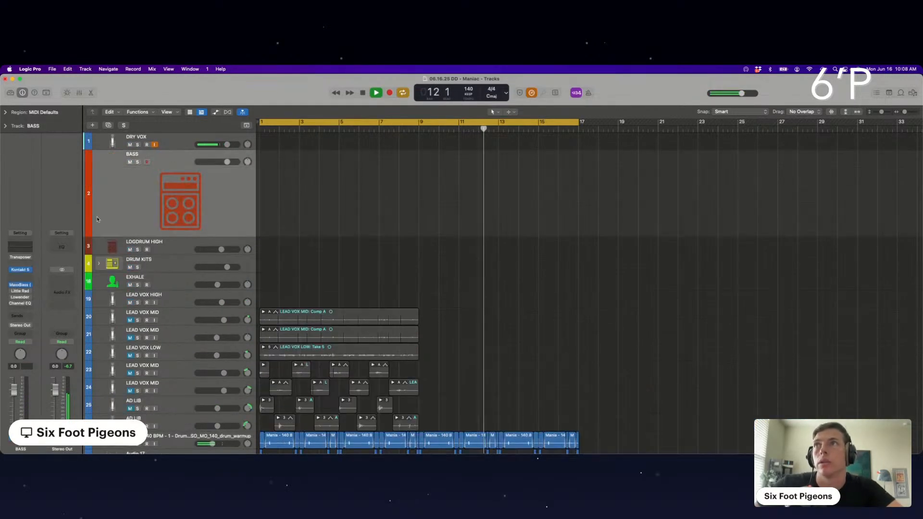
pyautogui.click(23, 271)
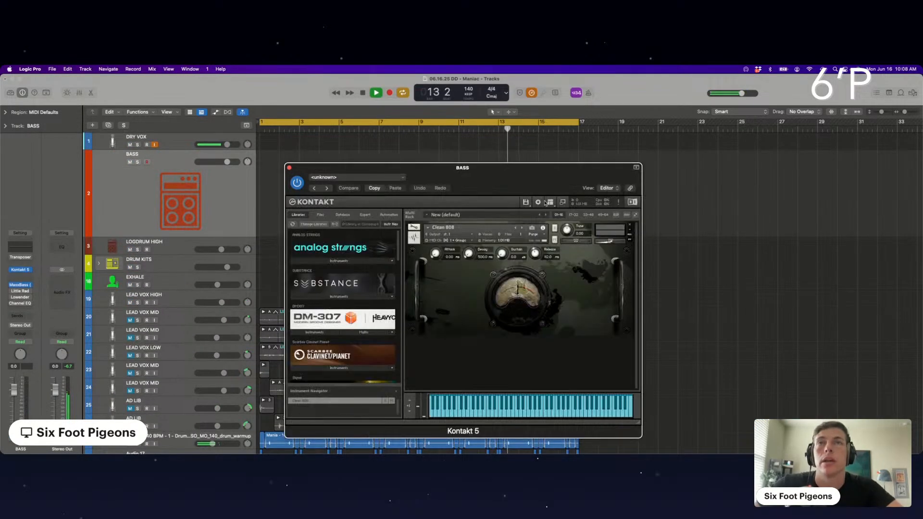
pyautogui.click(19, 259)
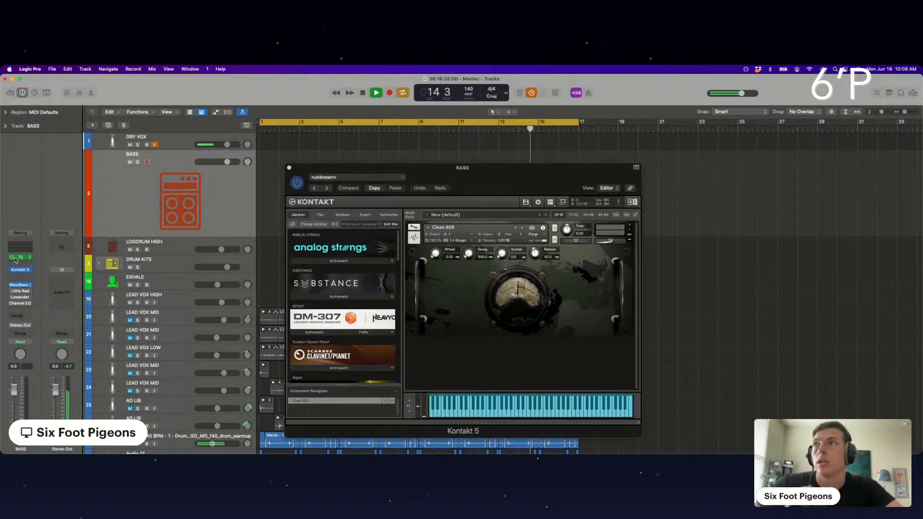
pyautogui.click(319, 247)
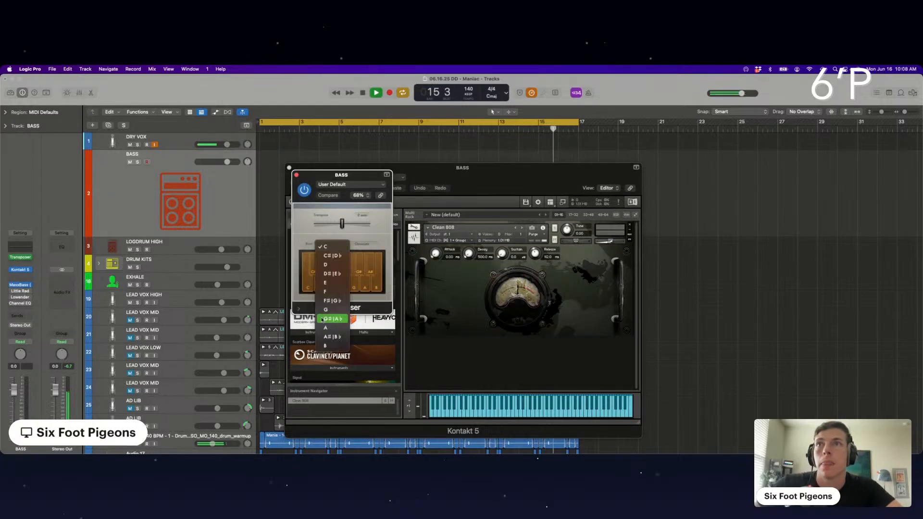
pyautogui.click(326, 346)
pyautogui.click(371, 245)
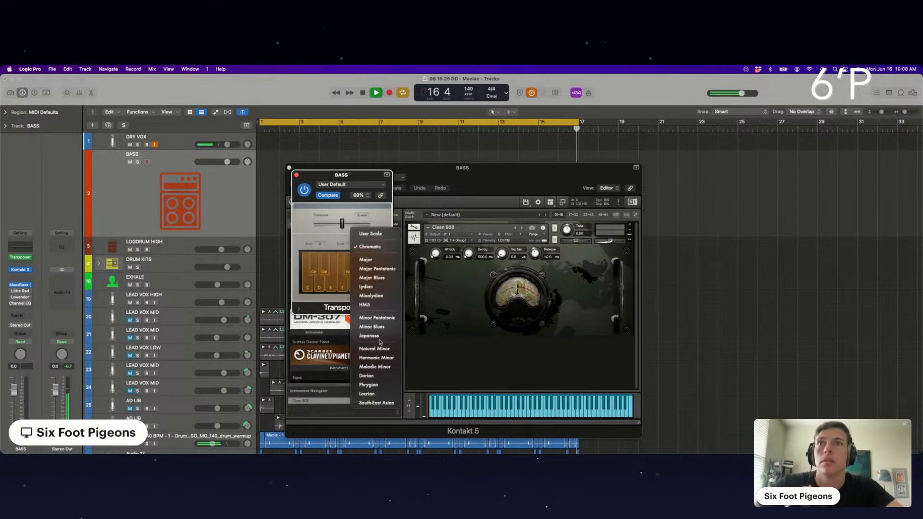
pyautogui.click(377, 349)
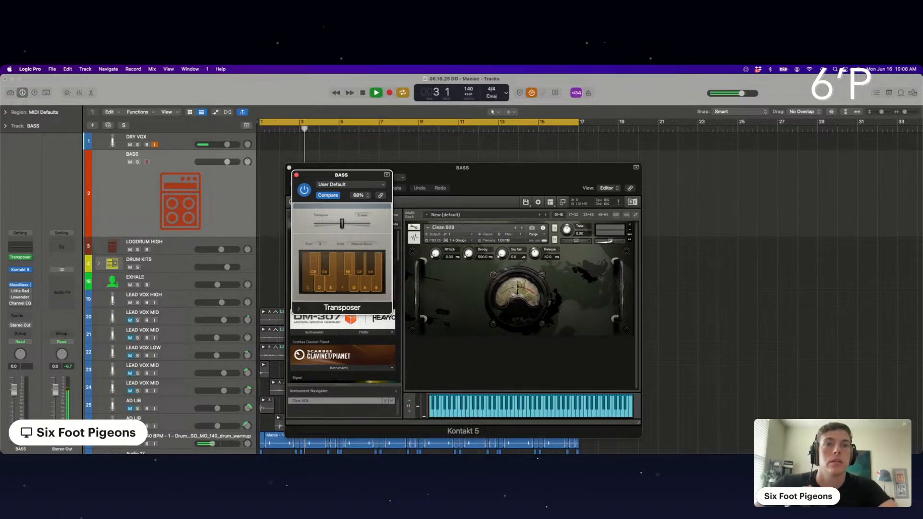
# Bring up Musical Typing, try out bass notes over the loop, and record a 16-bar bass line on the BASS track.
pyautogui.press('super+k')
pyautogui.moveTo(652, 157); pyautogui.dragTo(703, 88)
pyautogui.press('k')
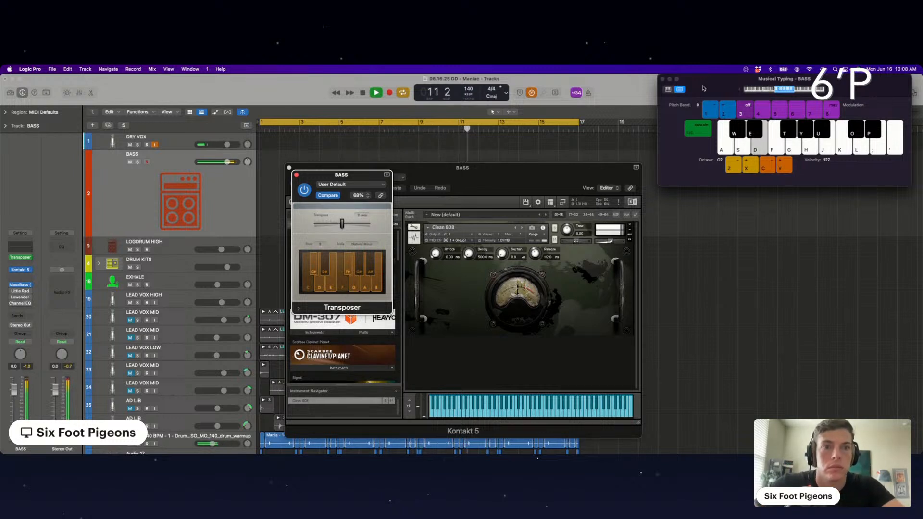
pyautogui.press('g')
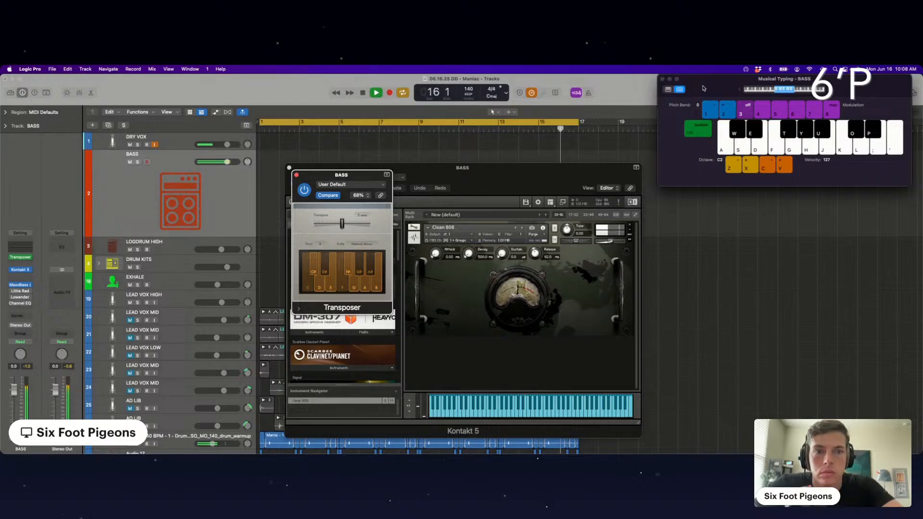
pyautogui.press('j')
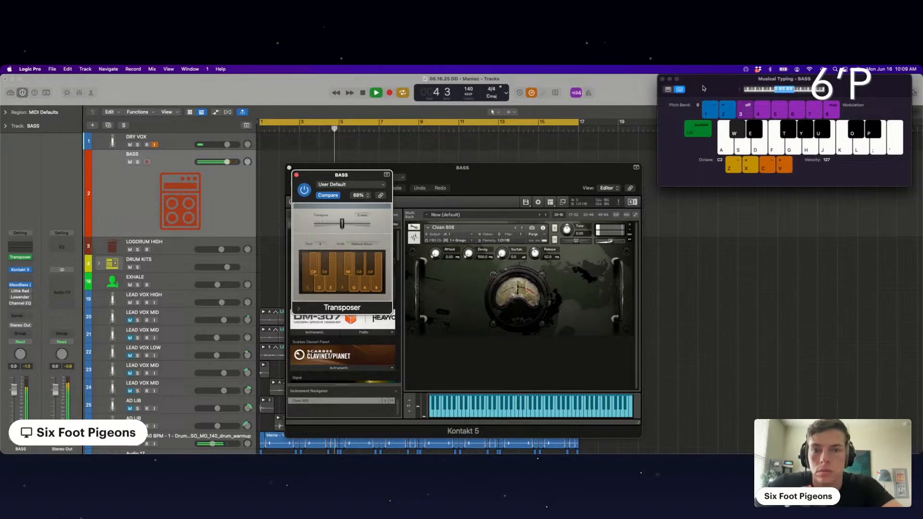
pyautogui.press('j')
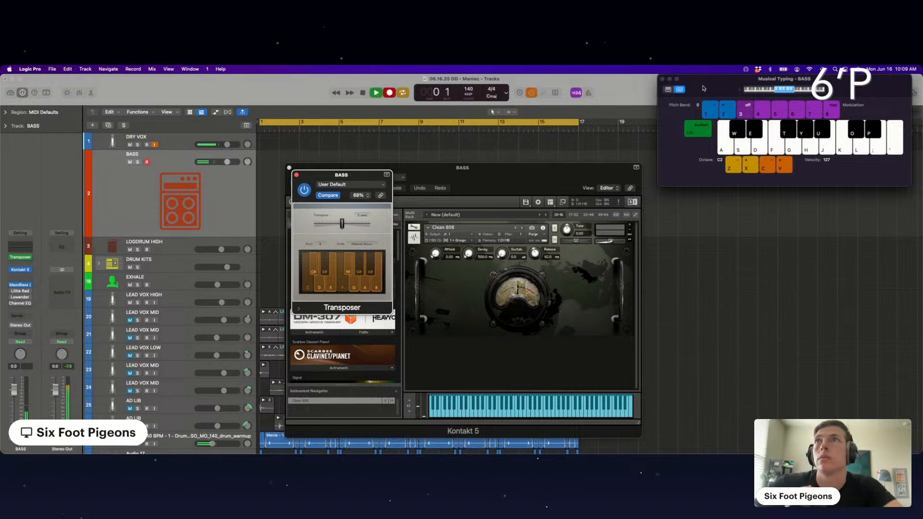
pyautogui.press('j')
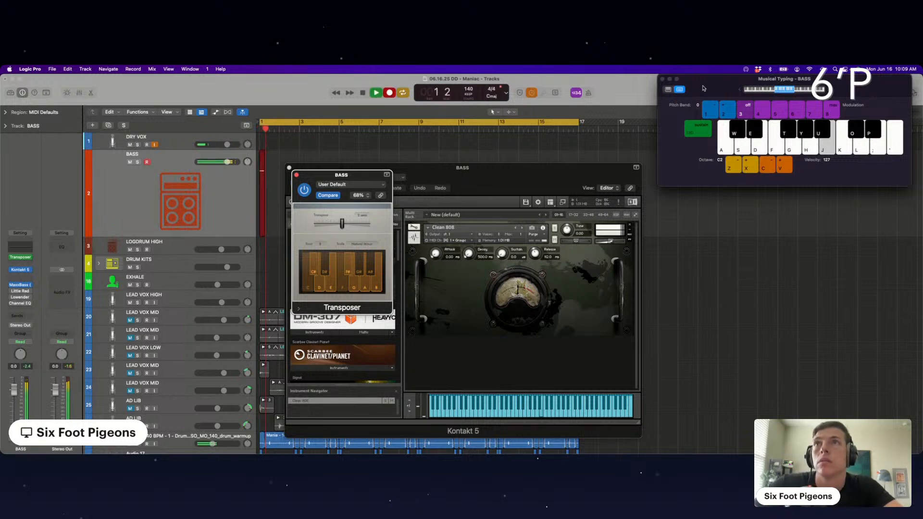
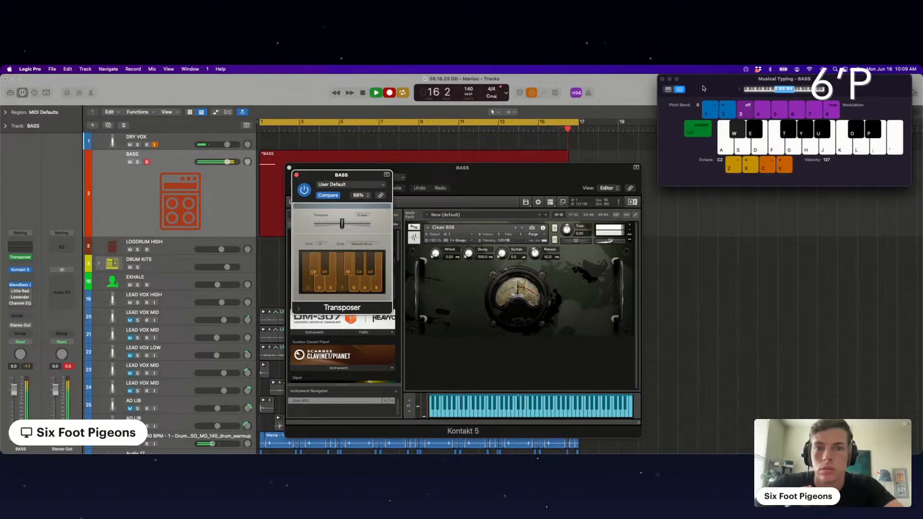
pyautogui.press('space')
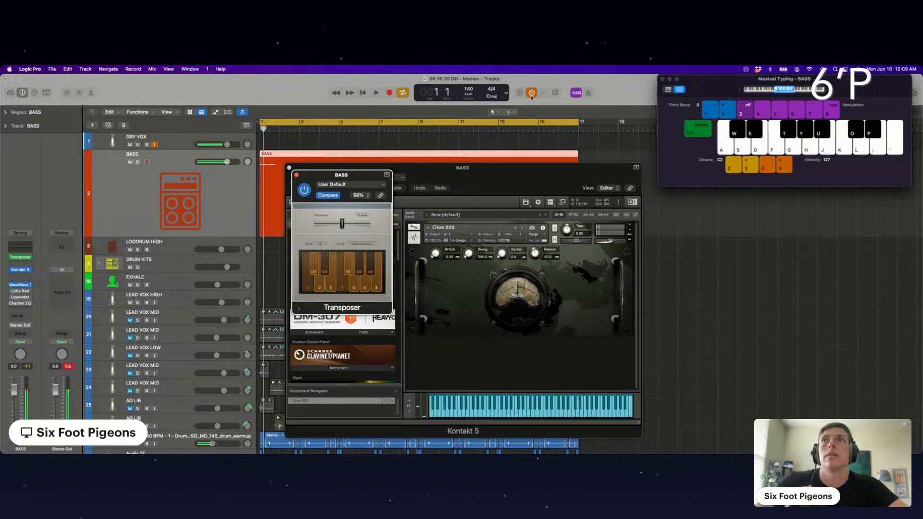
# Close the Transposer and Kontakt windows and open the recorded BASS region in the Piano Roll.
pyautogui.moveTo(297, 177); pyautogui.dragTo(794, 190)
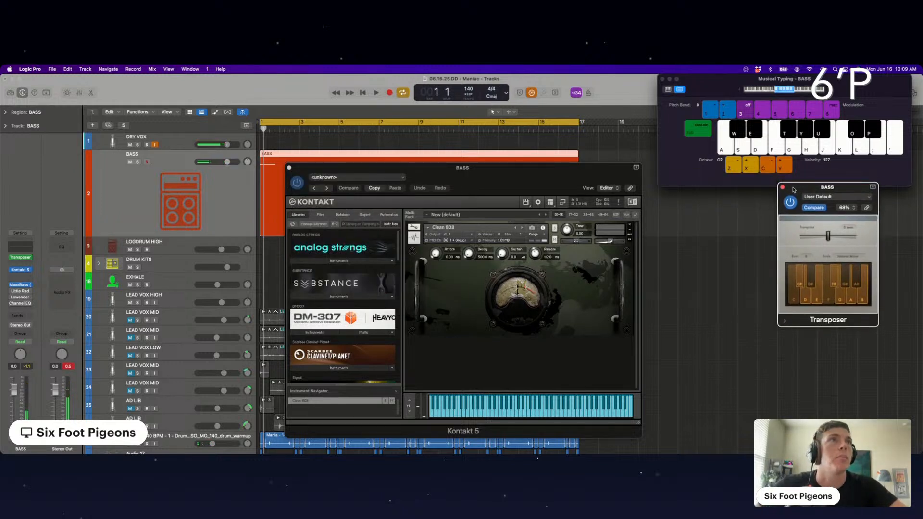
pyautogui.click(783, 187)
pyautogui.press('space')
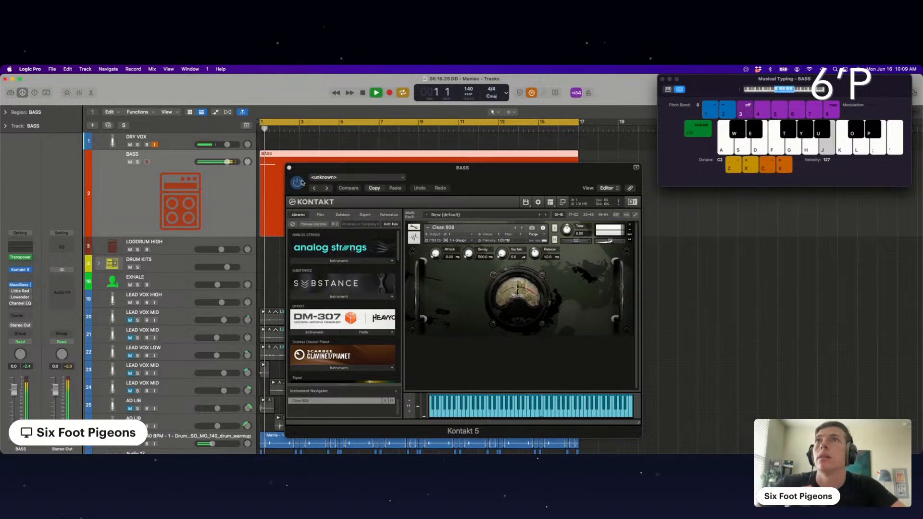
pyautogui.click(289, 167)
pyautogui.doubleClick(290, 167)
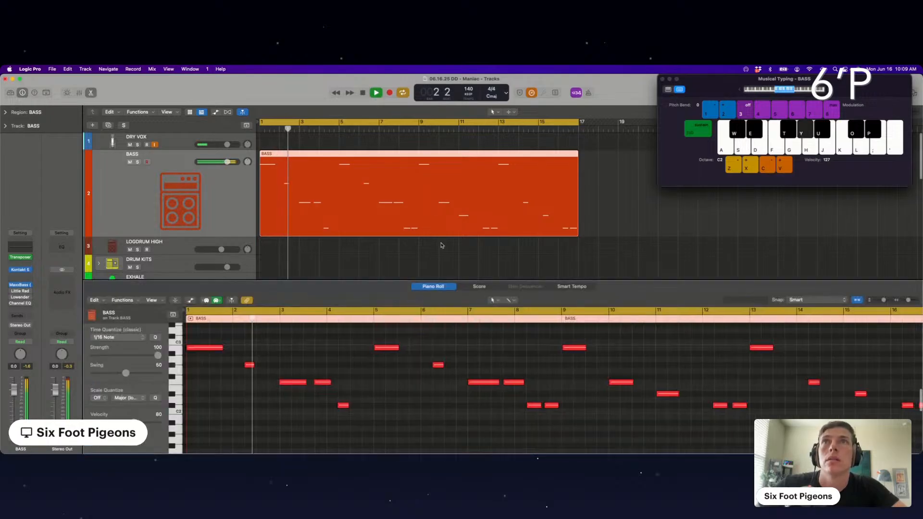
# Split the BASS region at bar 9, delete its first eight bars, and move the remaining half to bar 1.
pyautogui.press('super+a')
pyautogui.doubleClick(417, 159)
pyautogui.click(385, 173)
pyautogui.press('Delete')
pyautogui.moveTo(470, 178); pyautogui.dragTo(311, 178)
pyautogui.press('space')
pyautogui.press('space')
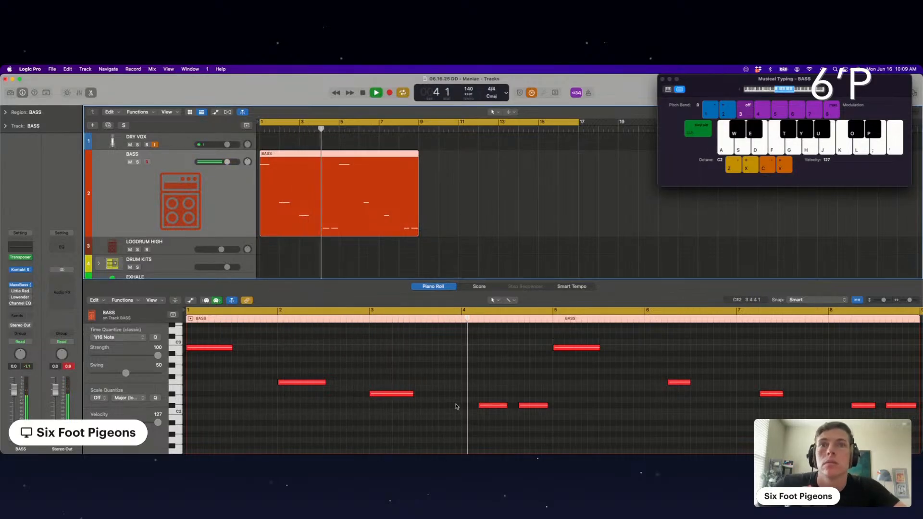
# Move the first of the two bass notes in bar 4 slightly later and check it in playback.
pyautogui.press('space')
pyautogui.click(485, 406)
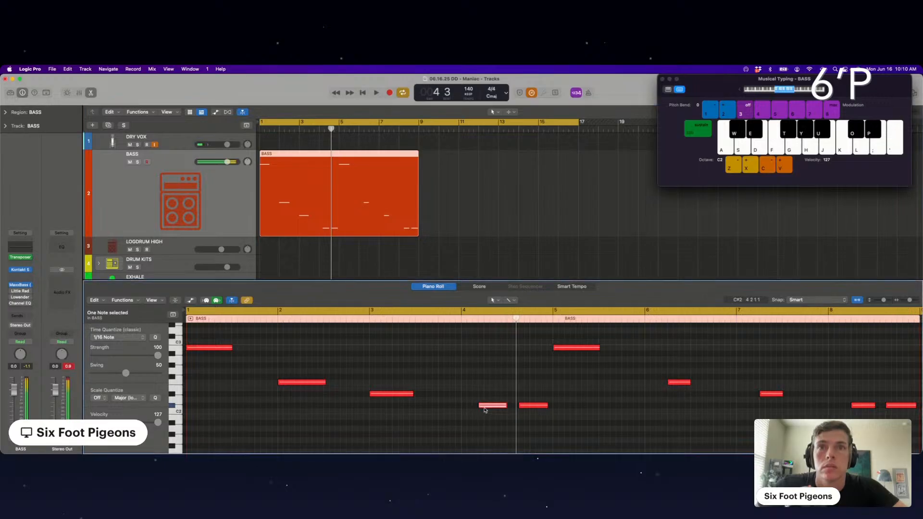
pyautogui.moveTo(485, 409); pyautogui.dragTo(491, 409)
pyautogui.press('space')
pyautogui.click(456, 384)
# Lower the BASS track volume to -2.8 dB and replay the bass line from the start.
pyautogui.press('super+a')
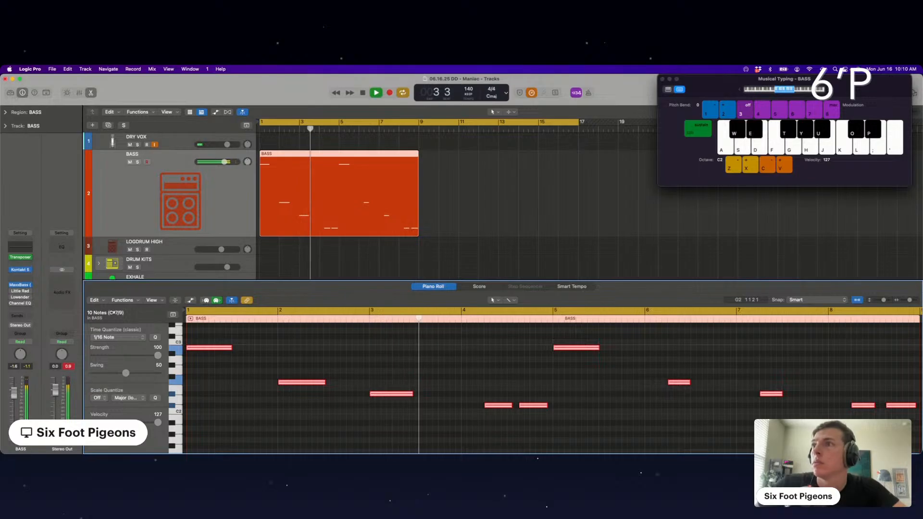
pyautogui.moveTo(12, 399); pyautogui.dragTo(12, 400)
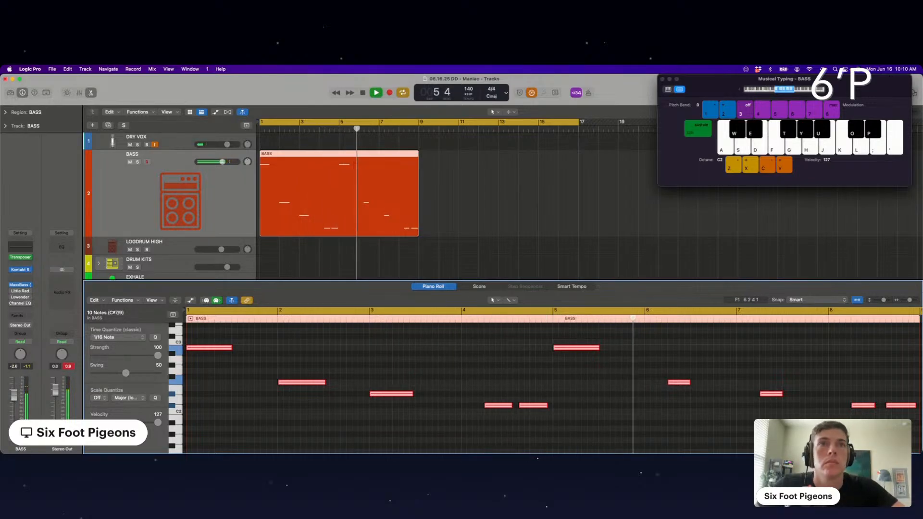
pyautogui.click(598, 399)
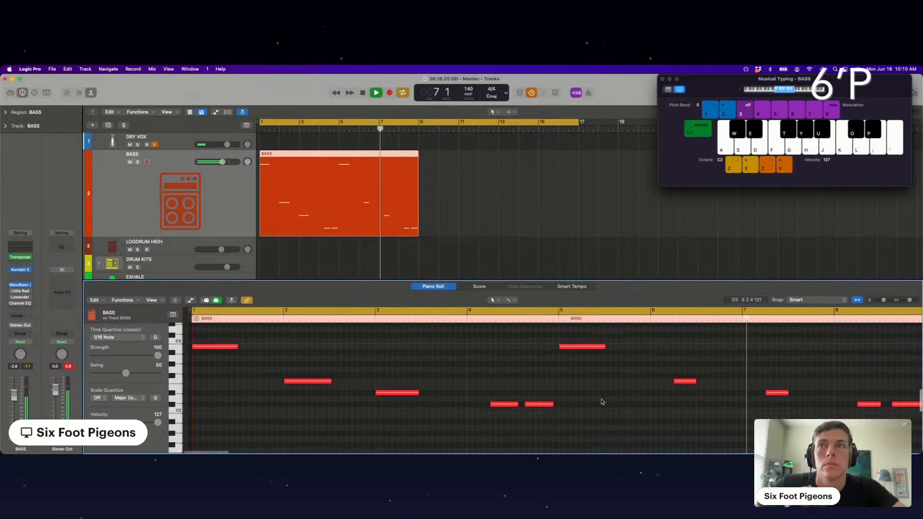
pyautogui.press('Return')
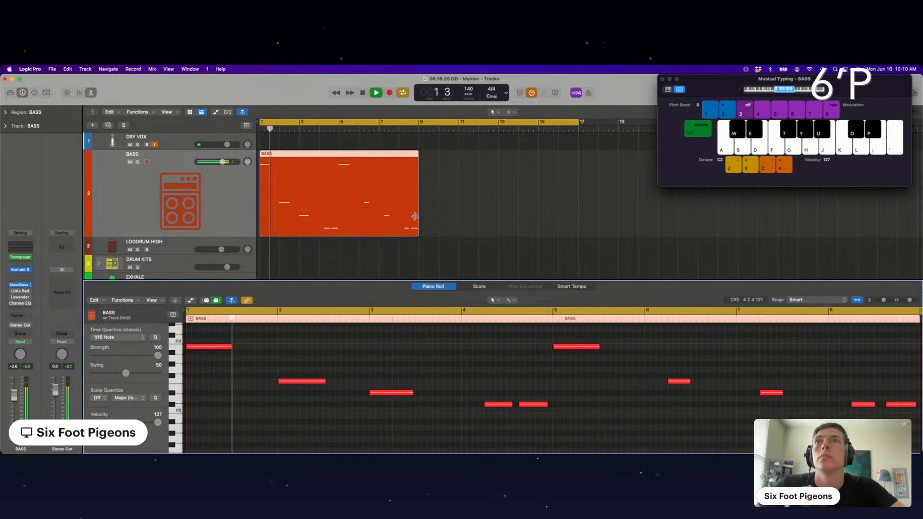
# Shorten the BASS region to its first four bars and loop it out to bar 17.
pyautogui.moveTo(416, 226); pyautogui.dragTo(337, 215)
pyautogui.moveTo(338, 173); pyautogui.dragTo(579, 174)
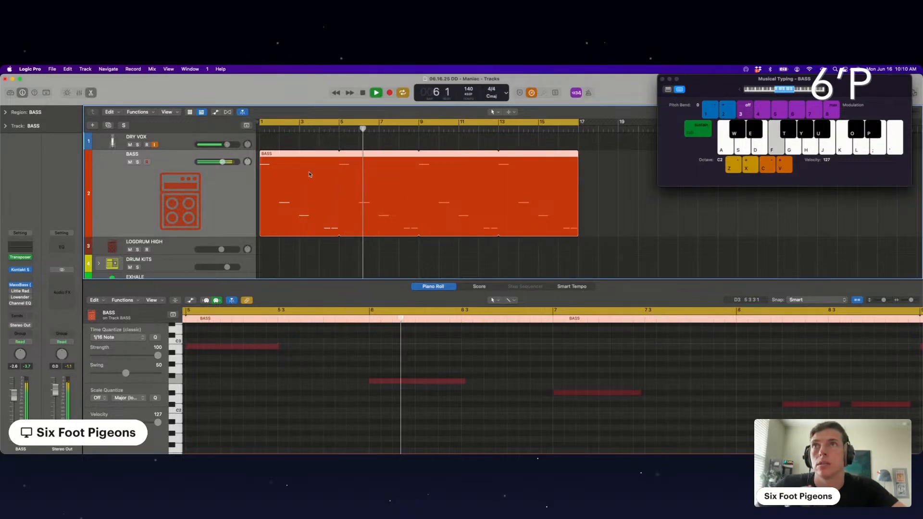
pyautogui.press('Return')
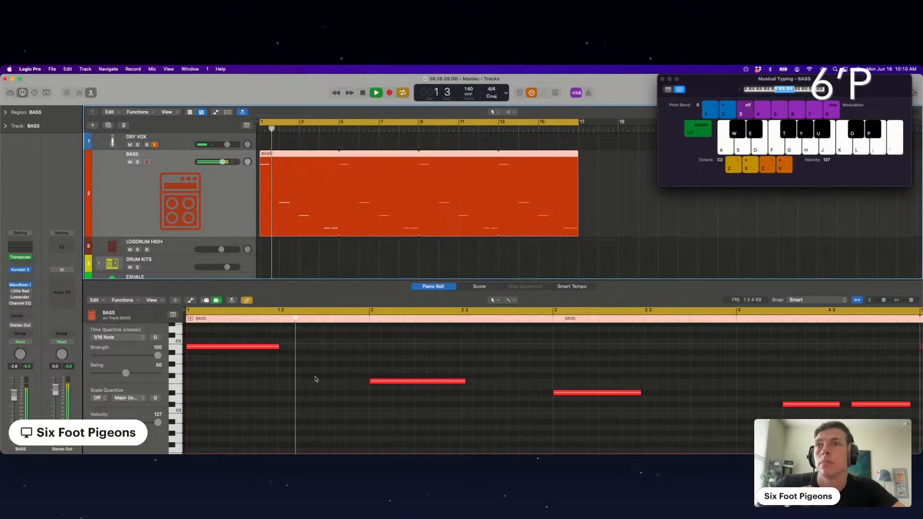
# Add a short bass note leading into bar 3, copied from the bar 2 note and lowered to the bar 3 note's pitch.
pyautogui.scroll(-1, 416, 397)
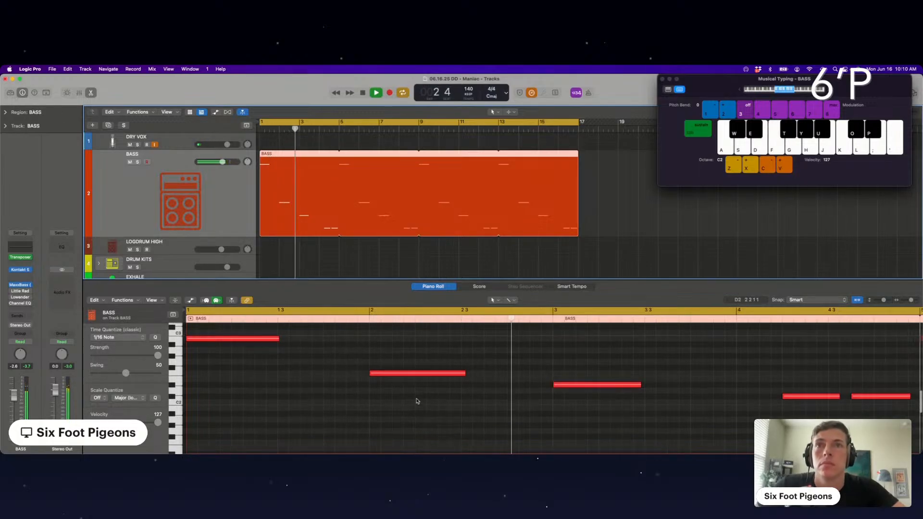
pyautogui.moveTo(464, 373); pyautogui.dragTo(552, 373)
pyautogui.press('space')
pyautogui.press('space')
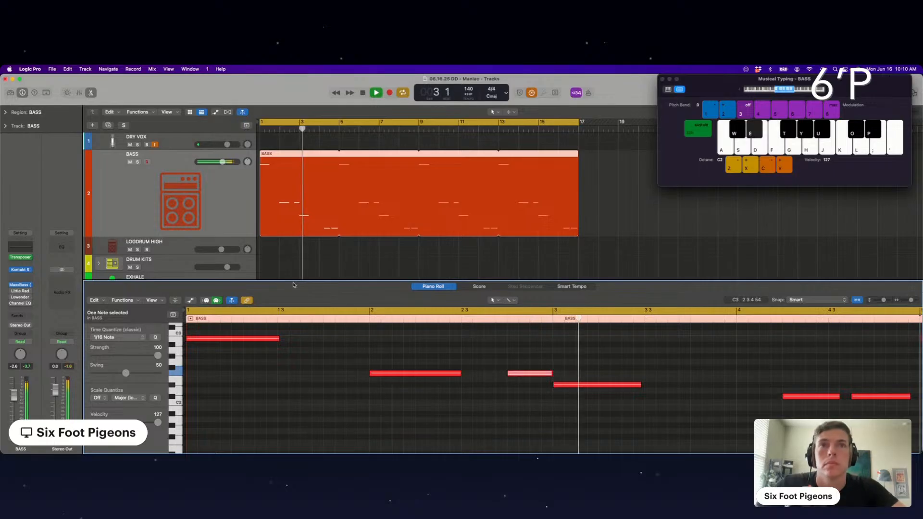
pyautogui.moveTo(547, 374); pyautogui.dragTo(552, 384)
pyautogui.press('space')
pyautogui.hscroll(1, 631, 386)
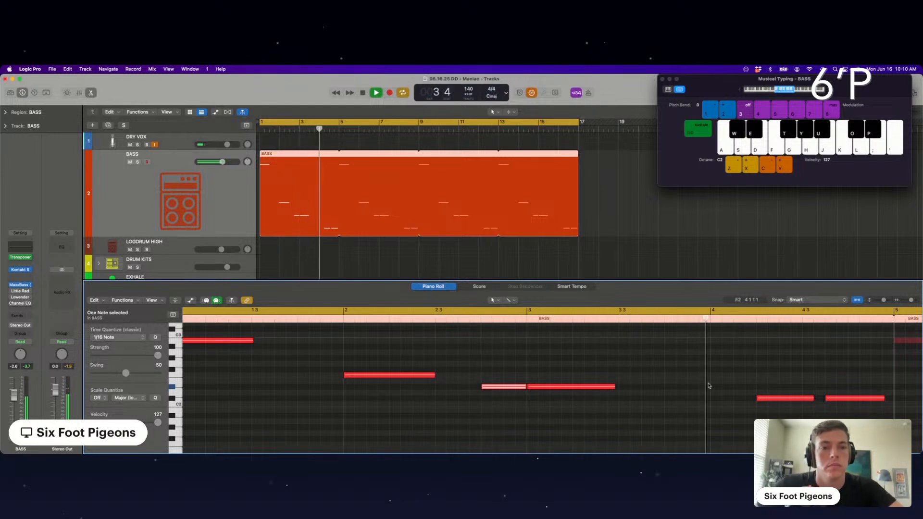
# Start the first bass note in bar 4 later and lengthen the bar's two notes to close the gaps up to bar 5.
pyautogui.press('space')
pyautogui.click(758, 399)
pyautogui.moveTo(779, 400); pyautogui.dragTo(779, 400)
pyautogui.press('space')
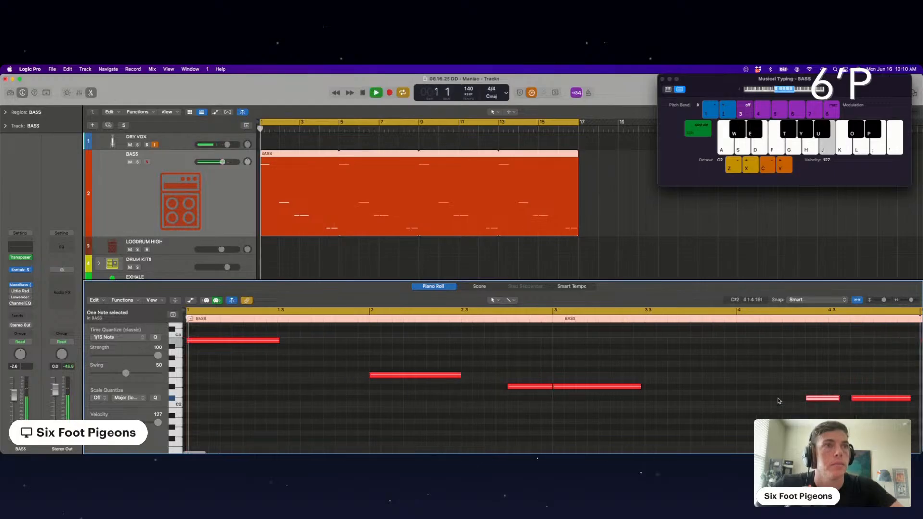
pyautogui.moveTo(838, 399); pyautogui.dragTo(850, 399)
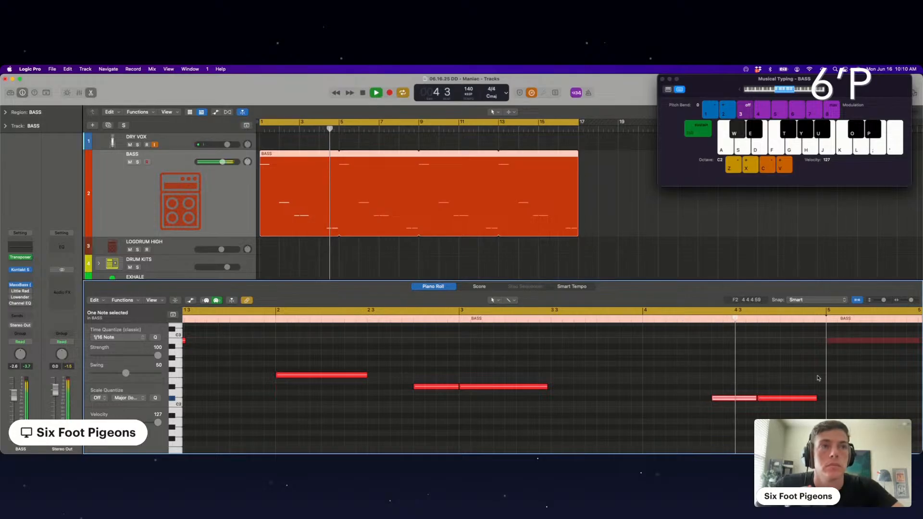
pyautogui.press('space')
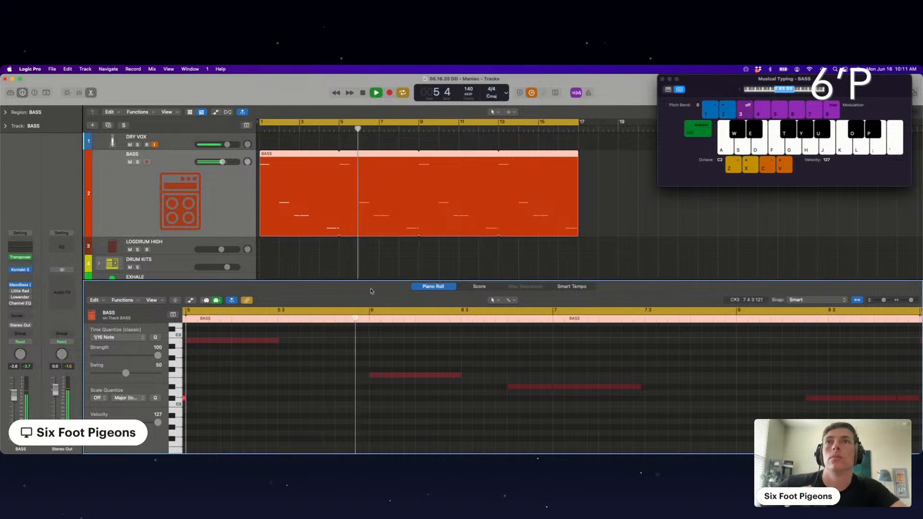
# Check the MaxxBass settings on the BASS track.
pyautogui.press('e')
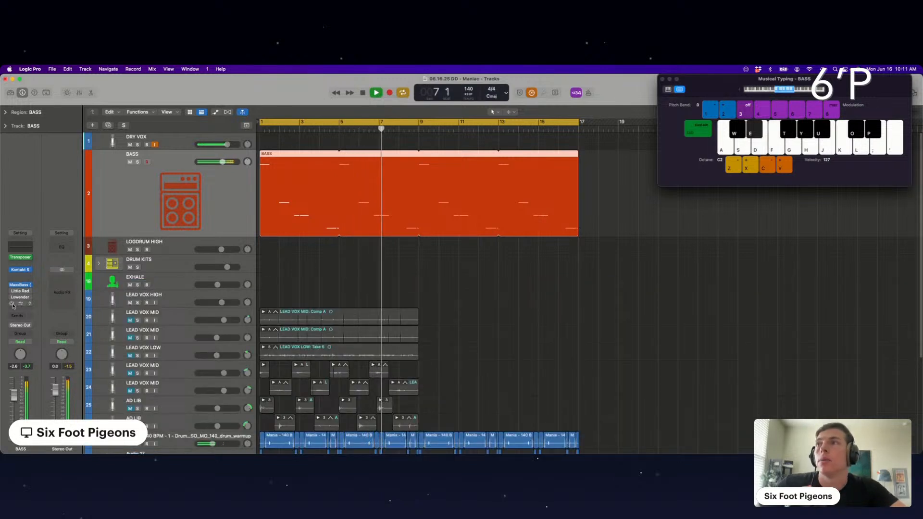
pyautogui.click(21, 286)
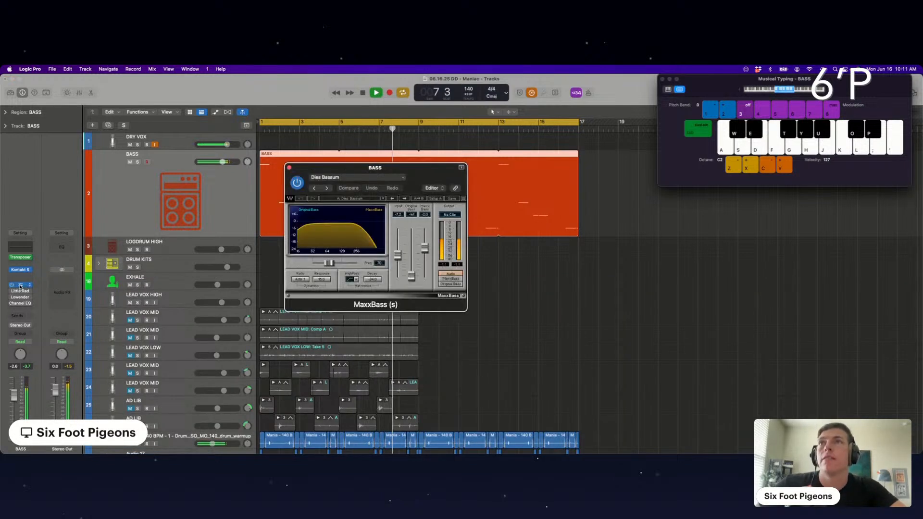
pyautogui.click(289, 168)
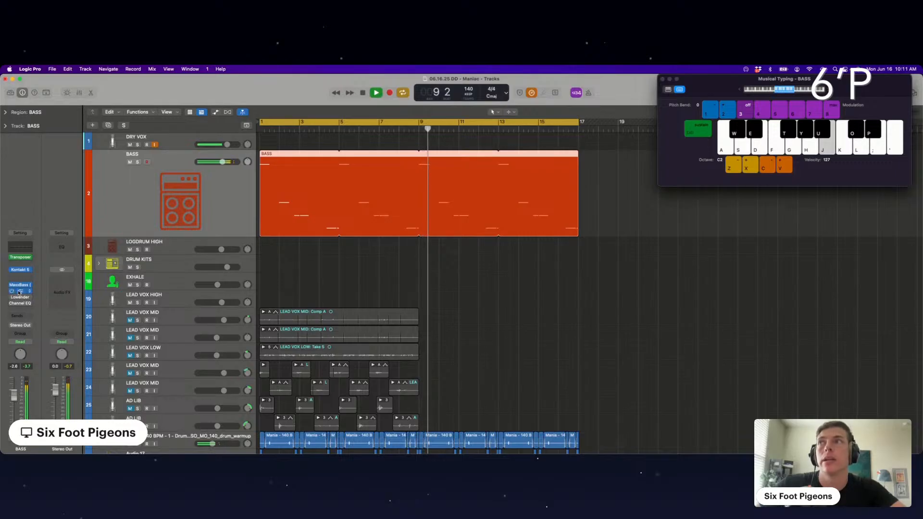
# Turn on Little Radiator on the BASS track, choose the Hot Tip preset and reduce its Heat.
pyautogui.click(20, 291)
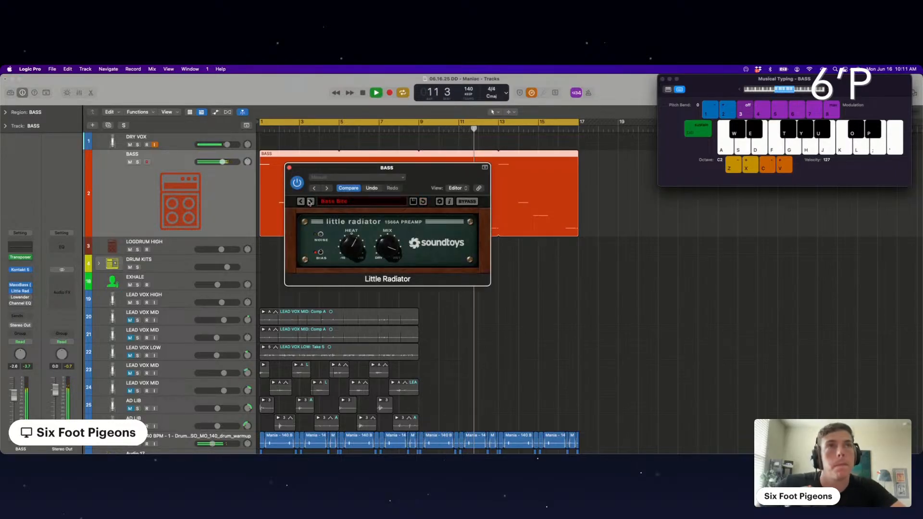
pyautogui.click(310, 202)
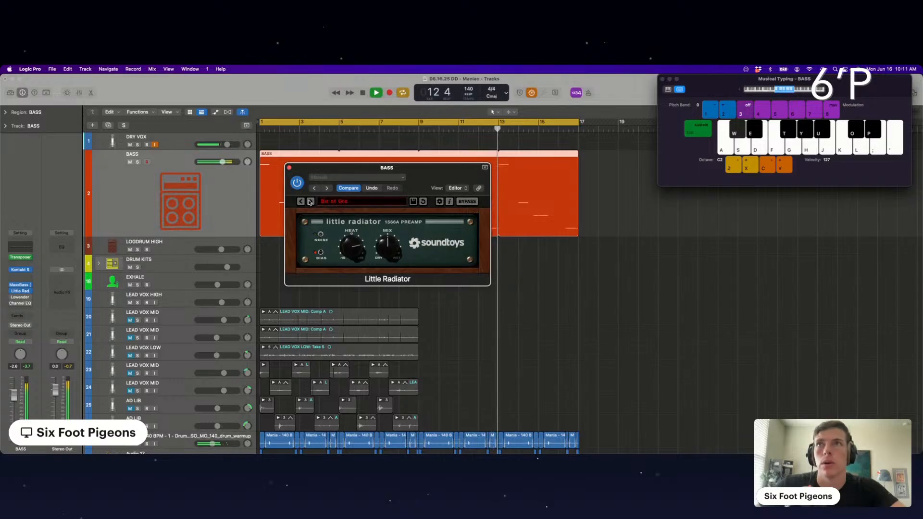
pyautogui.click(311, 203)
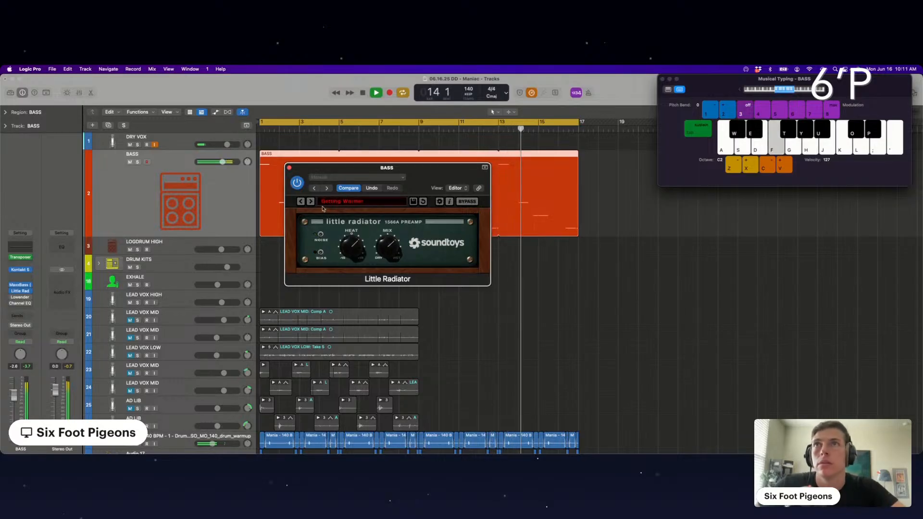
pyautogui.moveTo(358, 247); pyautogui.dragTo(357, 258)
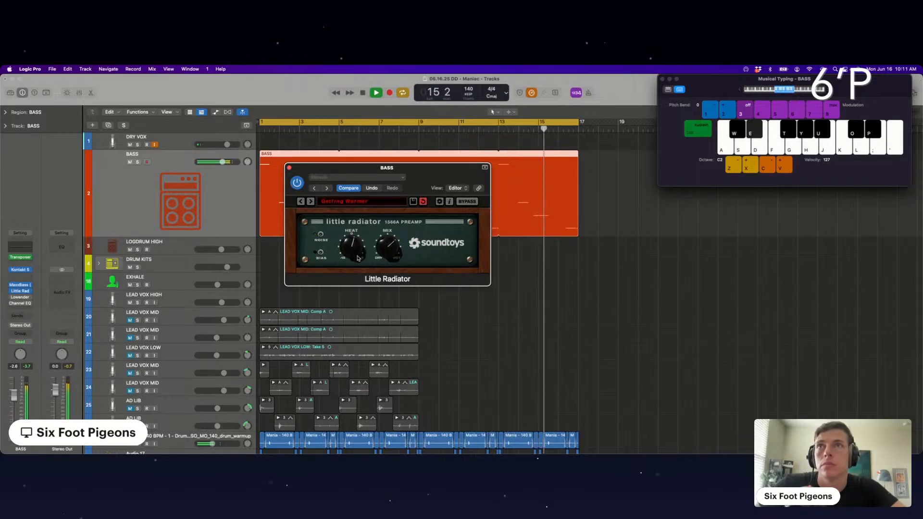
pyautogui.click(310, 202)
pyautogui.click(311, 202)
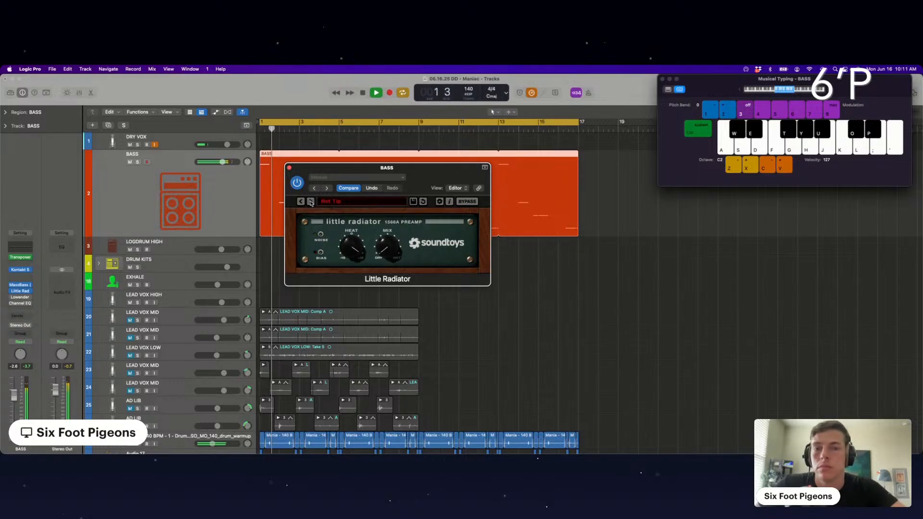
pyautogui.moveTo(353, 248); pyautogui.dragTo(352, 261)
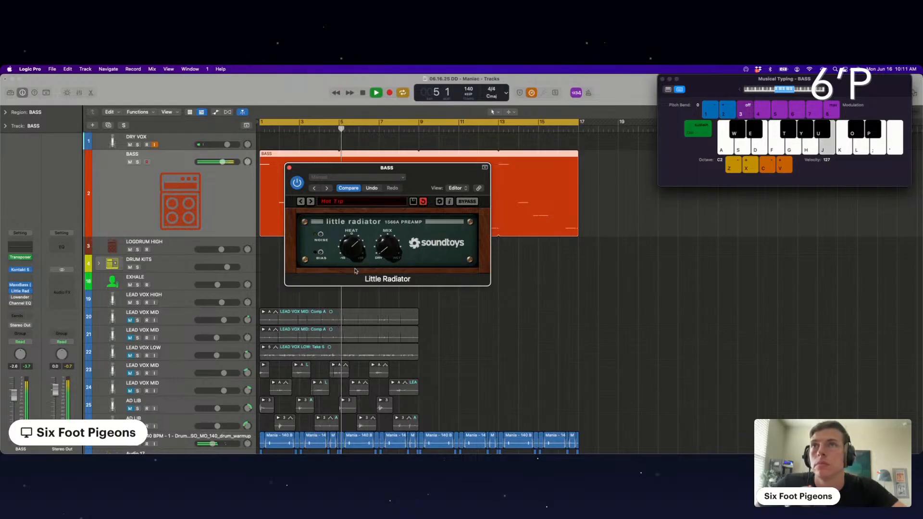
pyautogui.click(290, 168)
# Turn on Lowender on the BASS track, try its Bass range and load one of its presets.
pyautogui.press('space')
pyautogui.click(29, 298)
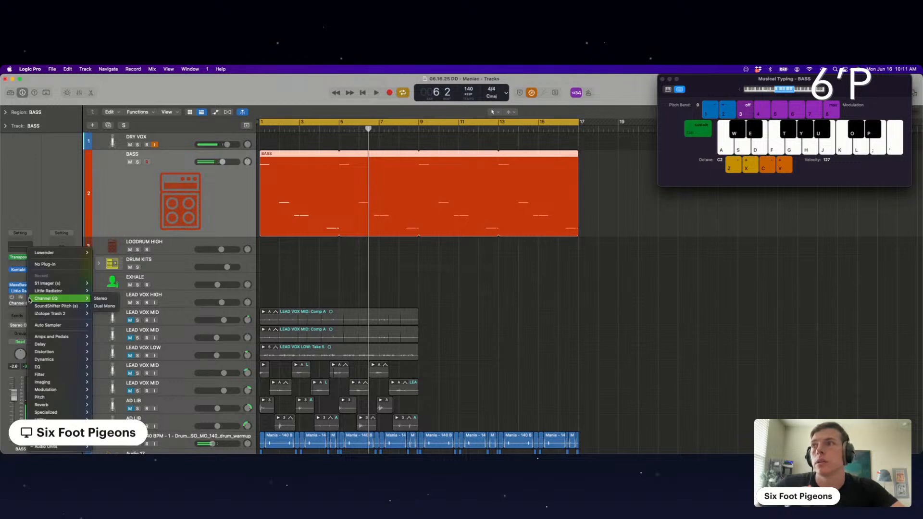
pyautogui.moveTo(60, 449)
pyautogui.click(46, 228)
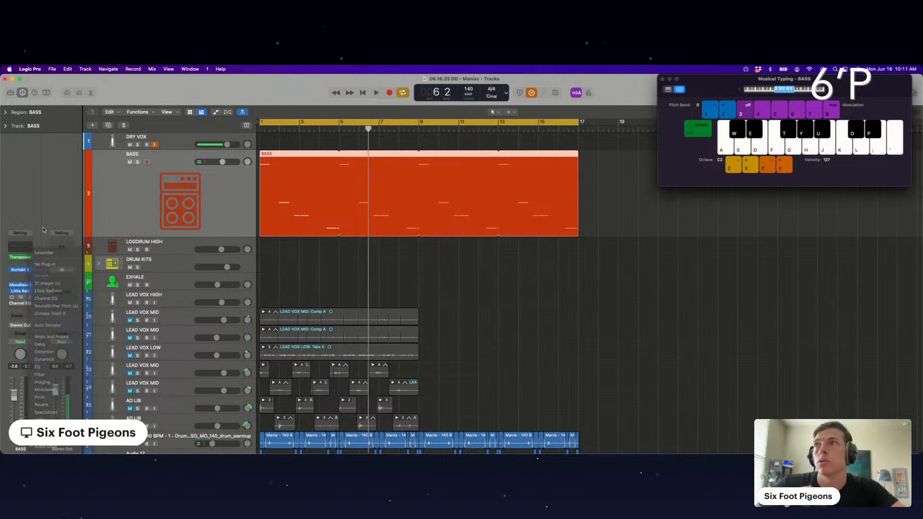
pyautogui.click(21, 298)
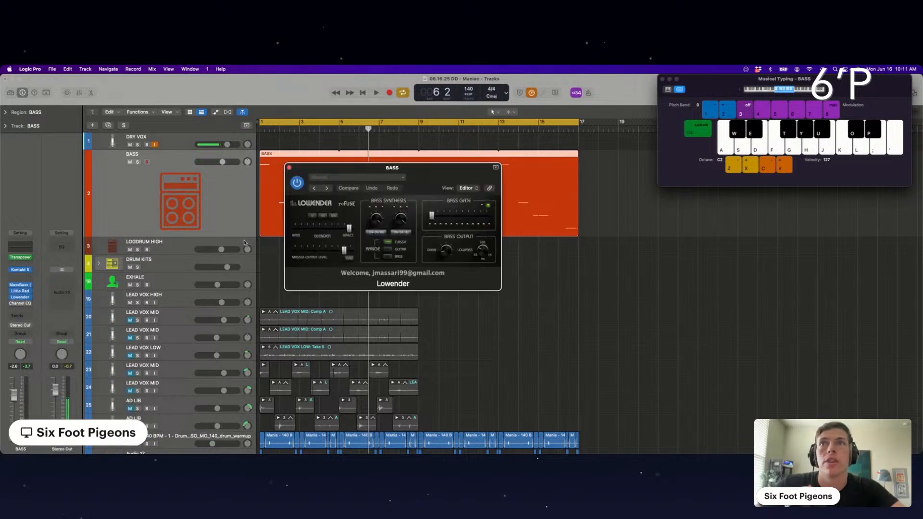
pyautogui.click(395, 256)
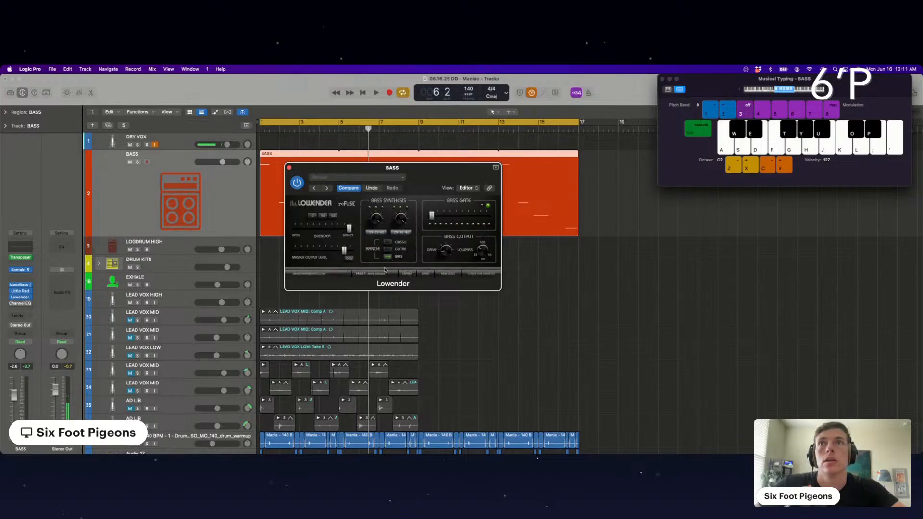
pyautogui.click(377, 275)
pyautogui.click(381, 341)
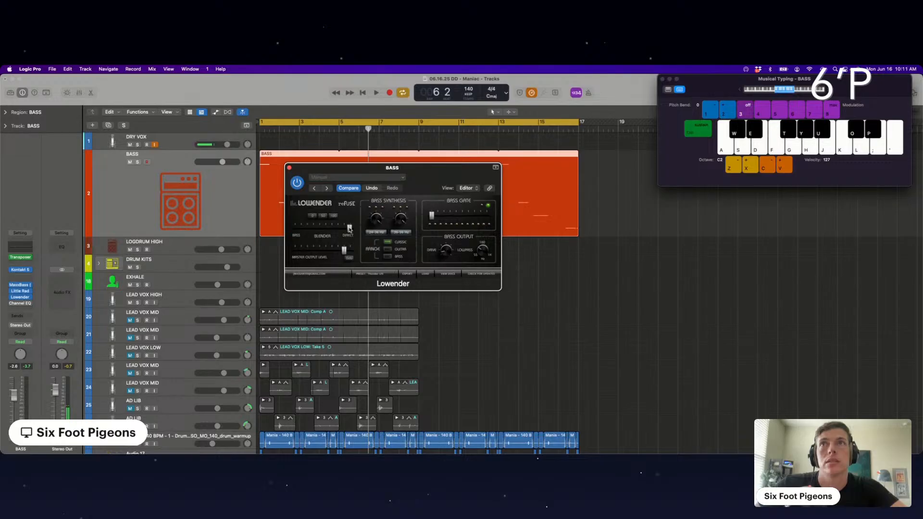
pyautogui.click(289, 168)
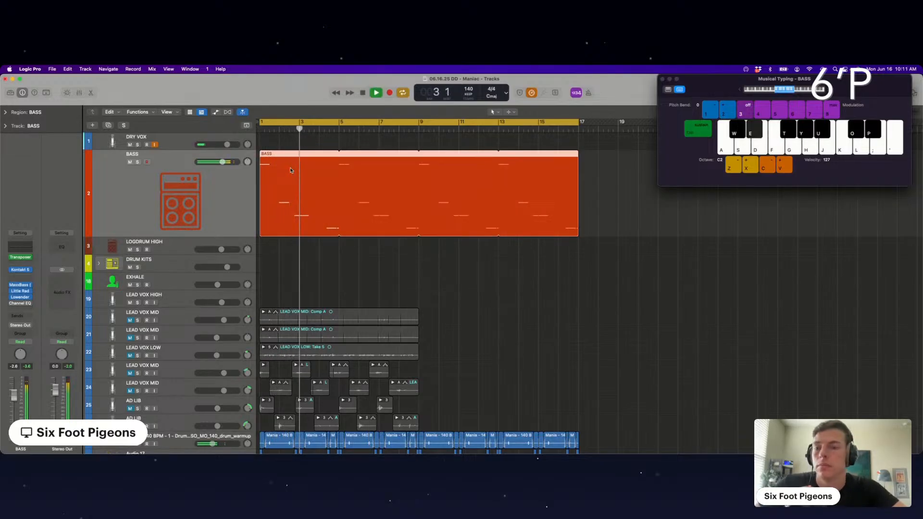
# Turn on the BASS track's Channel EQ, cut about 2 dB just below 100 Hz and save the project.
pyautogui.scroll(-1, 260, 192)
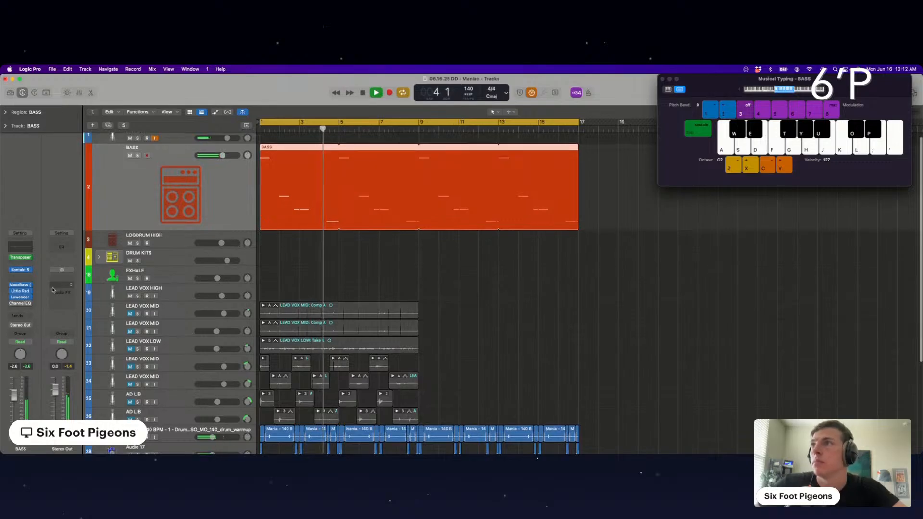
pyautogui.click(21, 304)
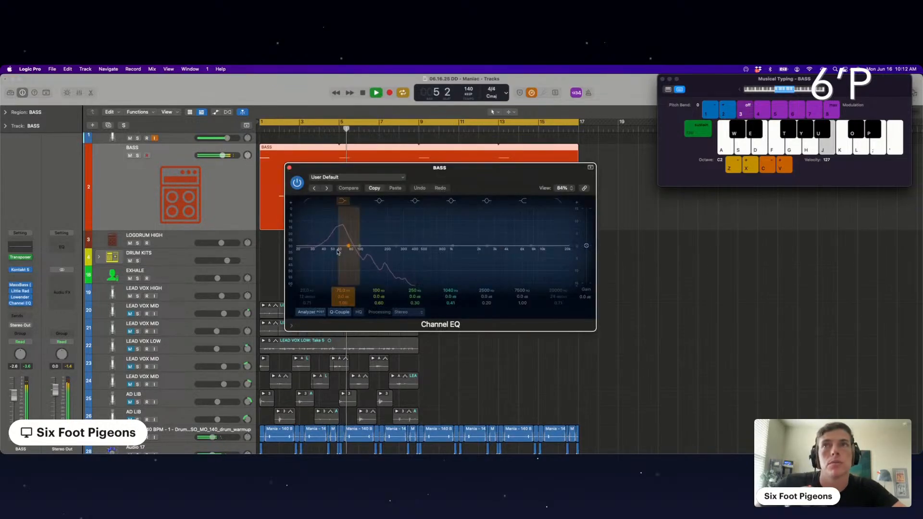
pyautogui.moveTo(358, 246); pyautogui.dragTo(385, 240)
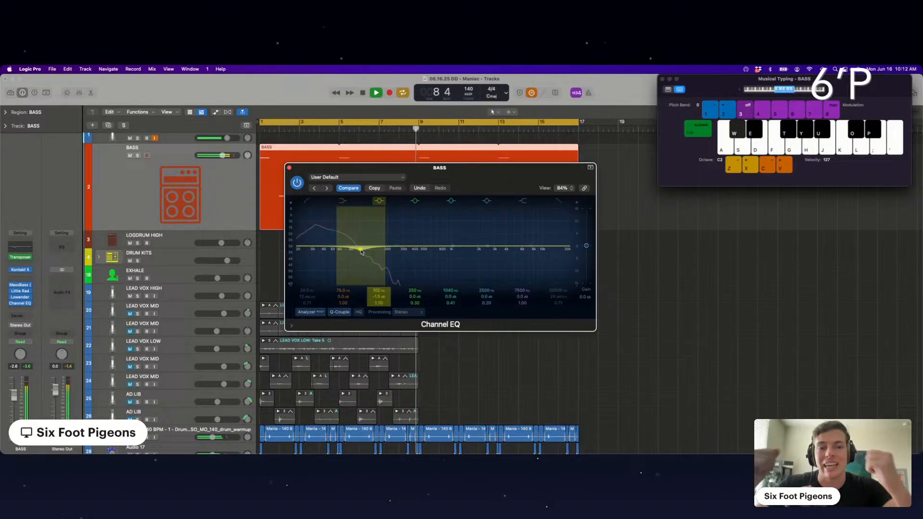
pyautogui.moveTo(362, 251); pyautogui.dragTo(361, 254)
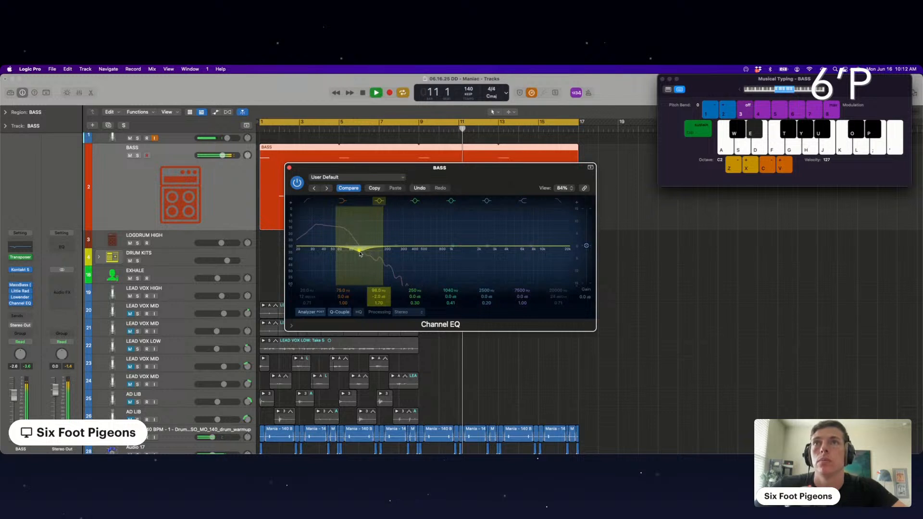
pyautogui.click(288, 168)
pyautogui.scroll(1, 222, 178)
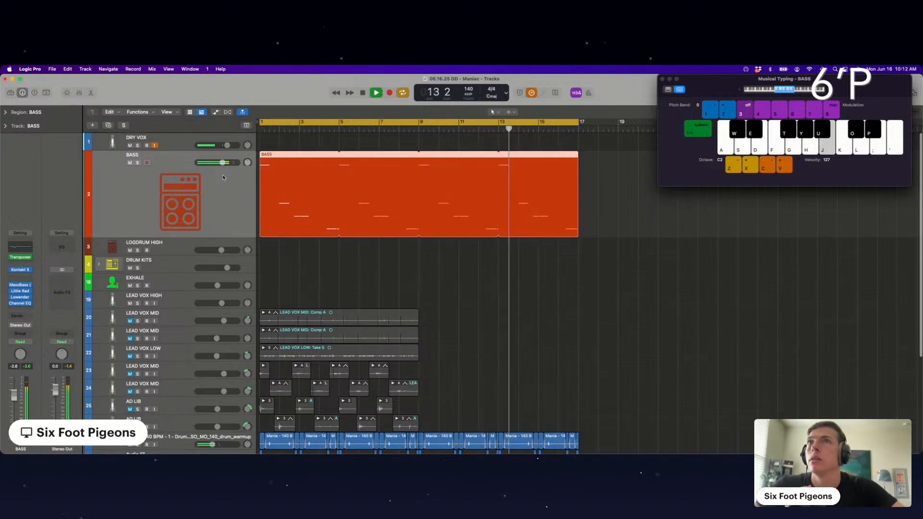
pyautogui.scroll(-2, 368, 283)
pyautogui.press('super+s')
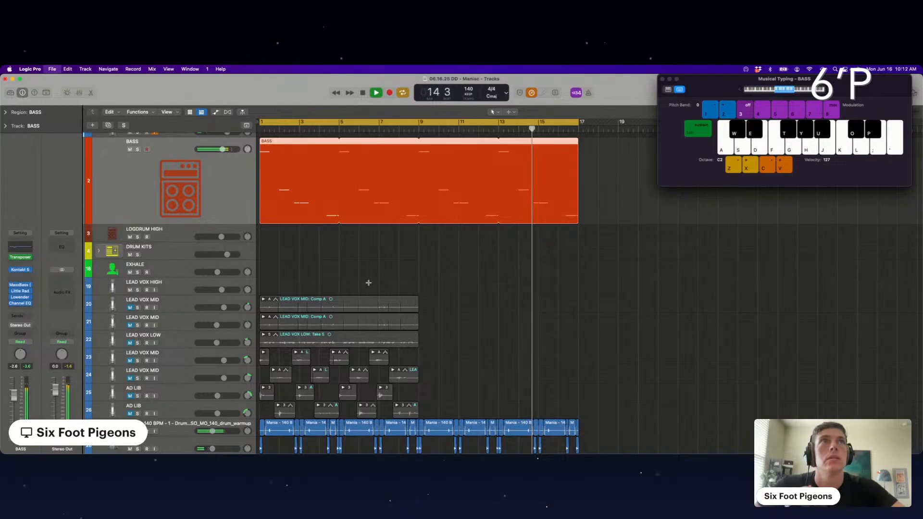
# Expand the DRUM KITS stack and go through STYLUS KICK and STYLUS HI HAT to select the STYLUS NAT PERC track.
pyautogui.click(100, 250)
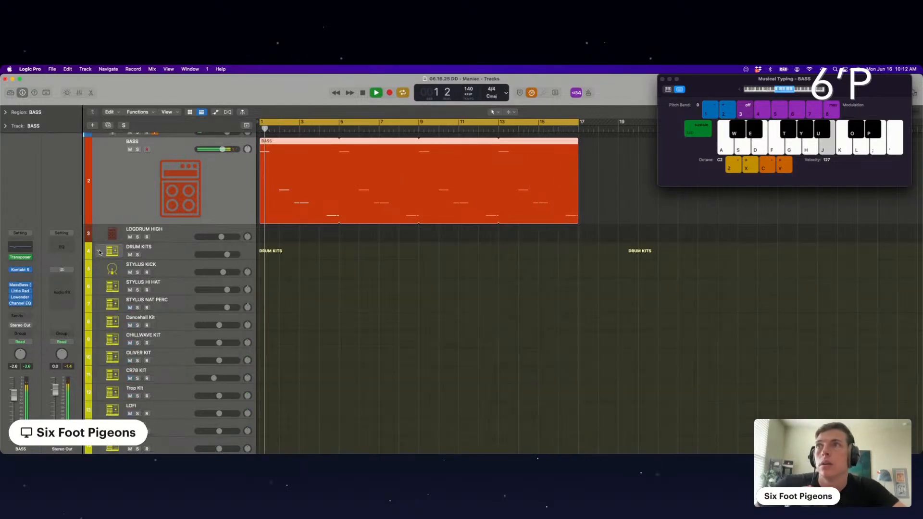
pyautogui.press('space')
pyautogui.click(160, 263)
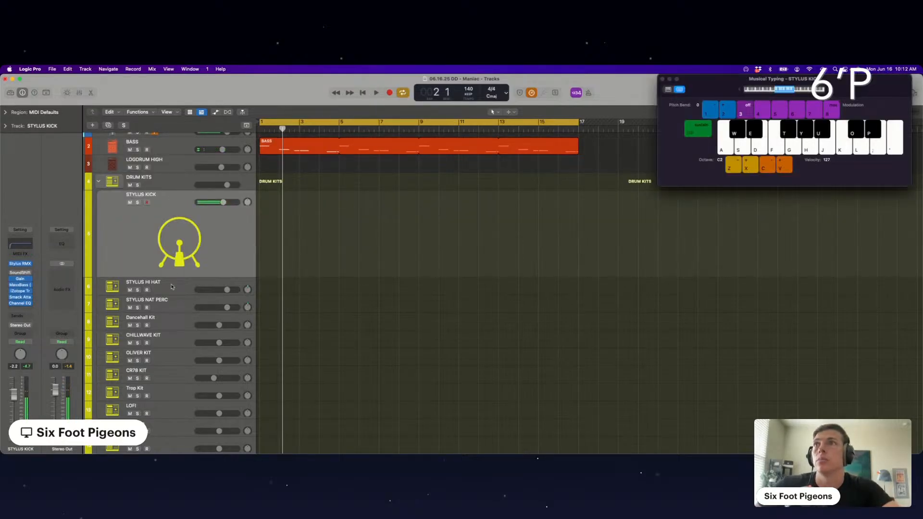
pyautogui.click(171, 287)
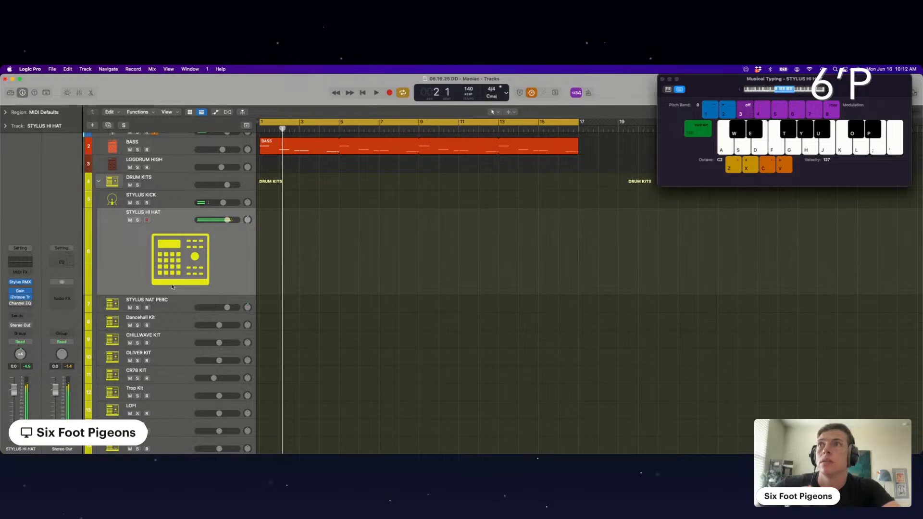
pyautogui.press('Down')
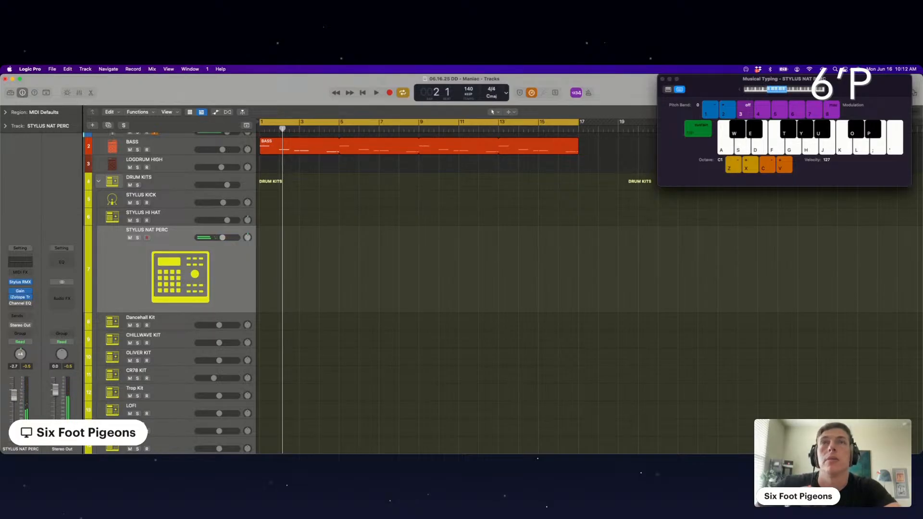
# Lower the STYLUS NAT PERC track volume to about -14.8 dB while the beat plays.
pyautogui.press('space')
pyautogui.moveTo(14, 403); pyautogui.dragTo(14, 410)
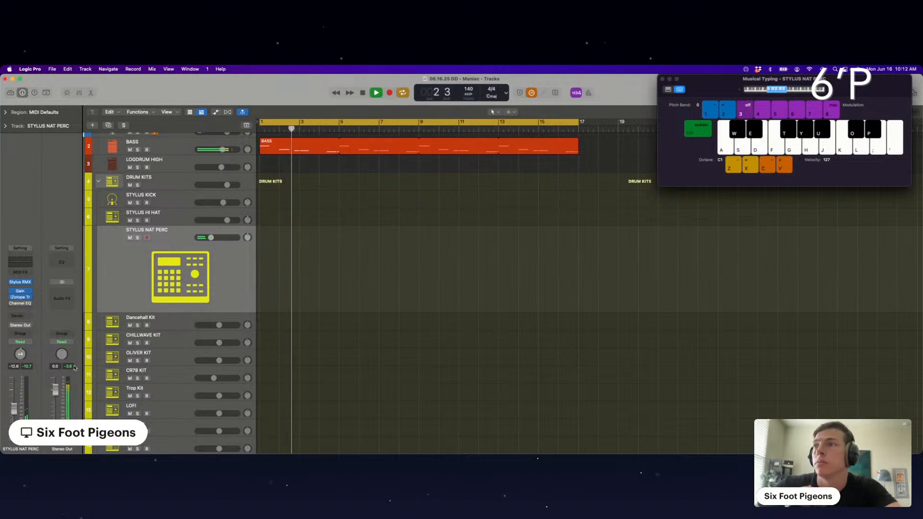
pyautogui.moveTo(14, 415); pyautogui.dragTo(14, 418)
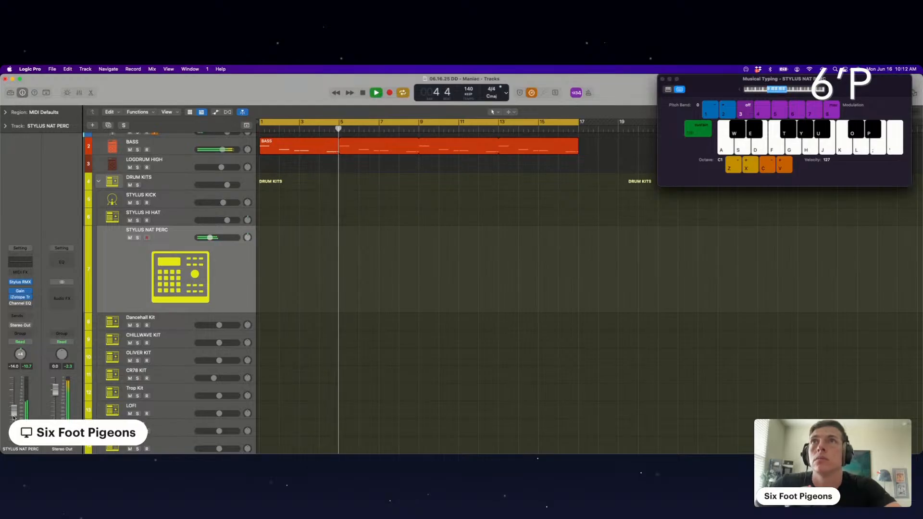
pyautogui.moveTo(14, 416); pyautogui.dragTo(13, 417)
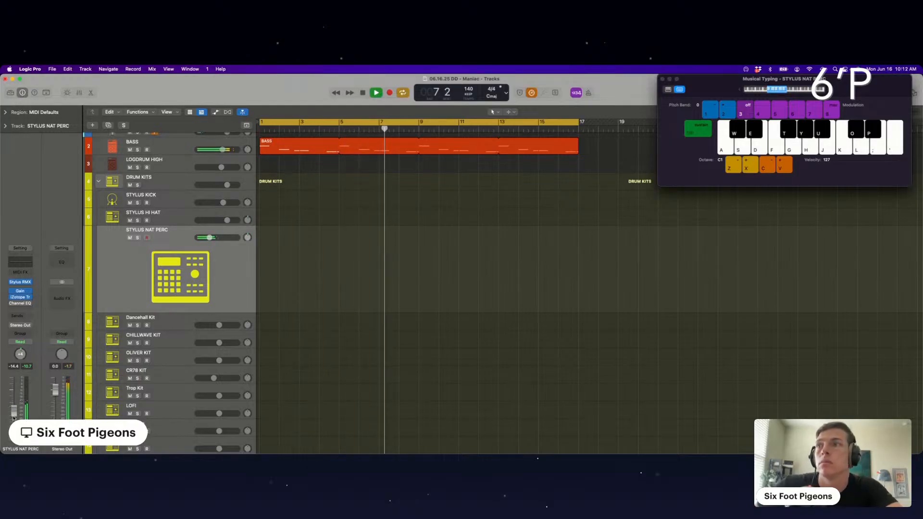
pyautogui.moveTo(13, 417); pyautogui.dragTo(13, 418)
# Record a four-bar percussion pattern on the STYLUS NAT PERC track starting at bar 1.
pyautogui.press('space')
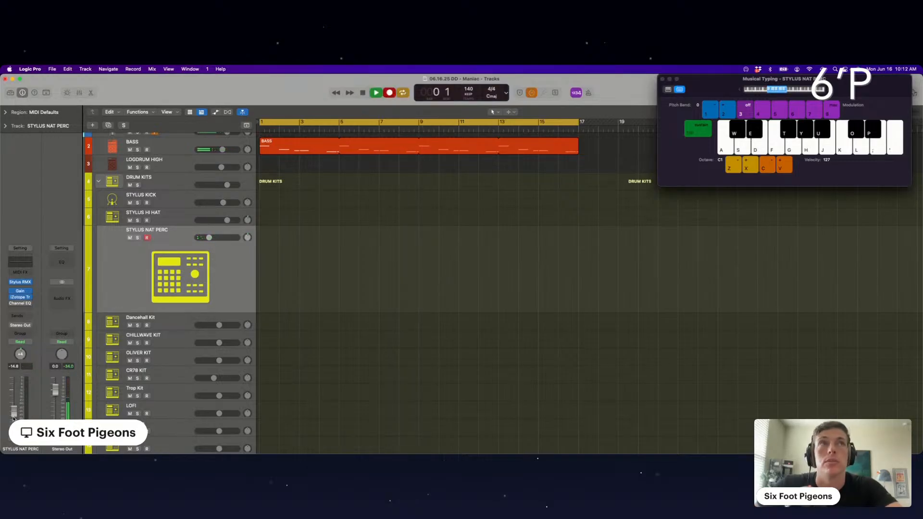
pyautogui.press('d')
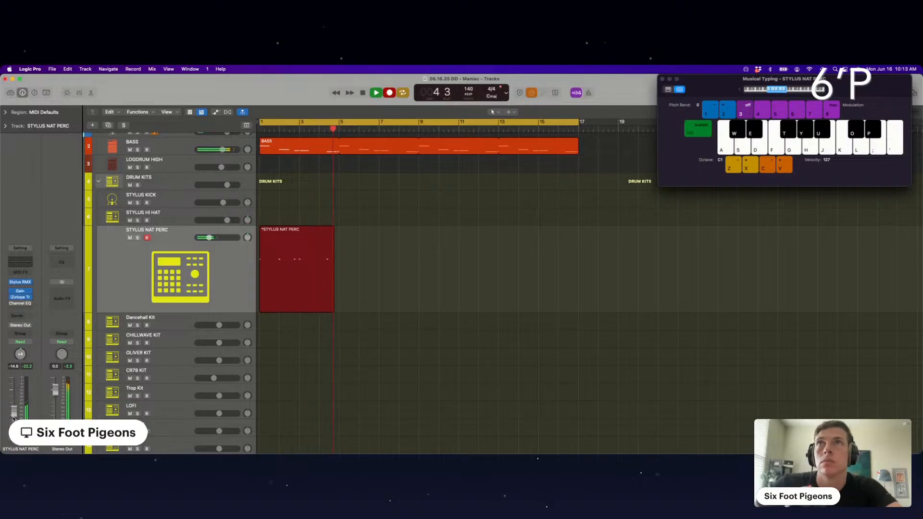
pyautogui.press('space')
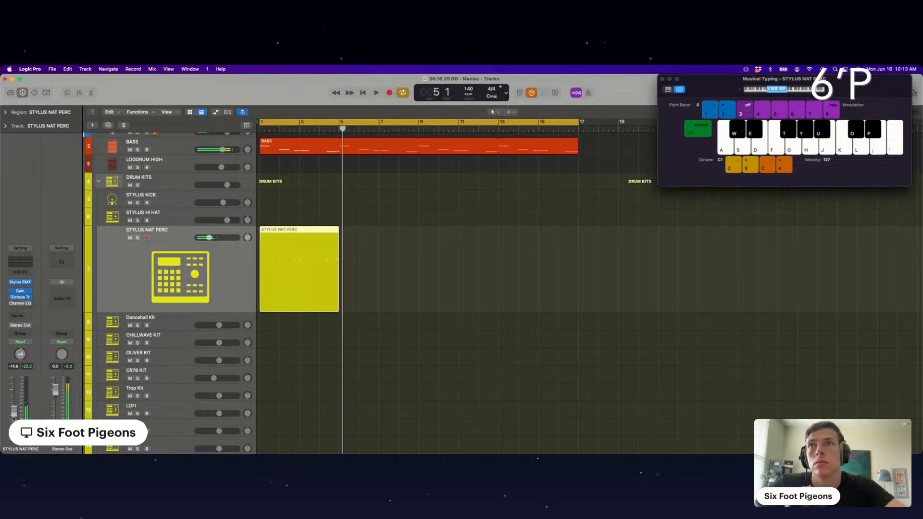
# Open the recorded STYLUS NAT PERC region for note editing, select all its notes and play it back.
pyautogui.doubleClick(297, 289)
pyautogui.press('super+a')
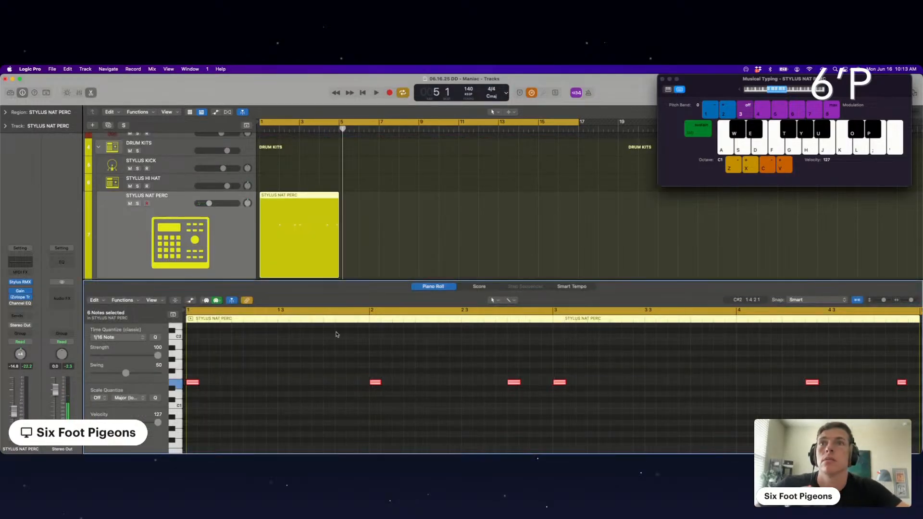
pyautogui.press('space')
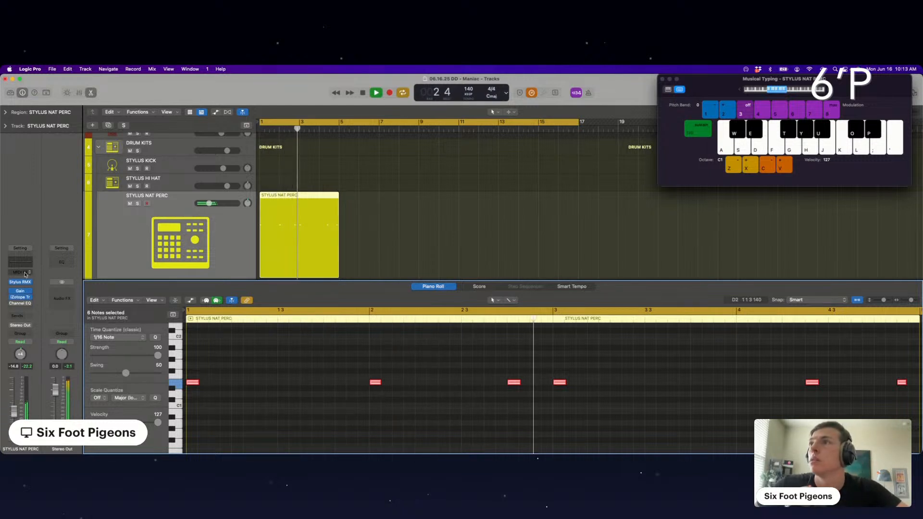
# Insert a stereo SoundShifter Pitch plug-in on the STYLUS NAT PERC track and transpose the percussion down.
pyautogui.click(21, 297)
pyautogui.moveTo(63, 342)
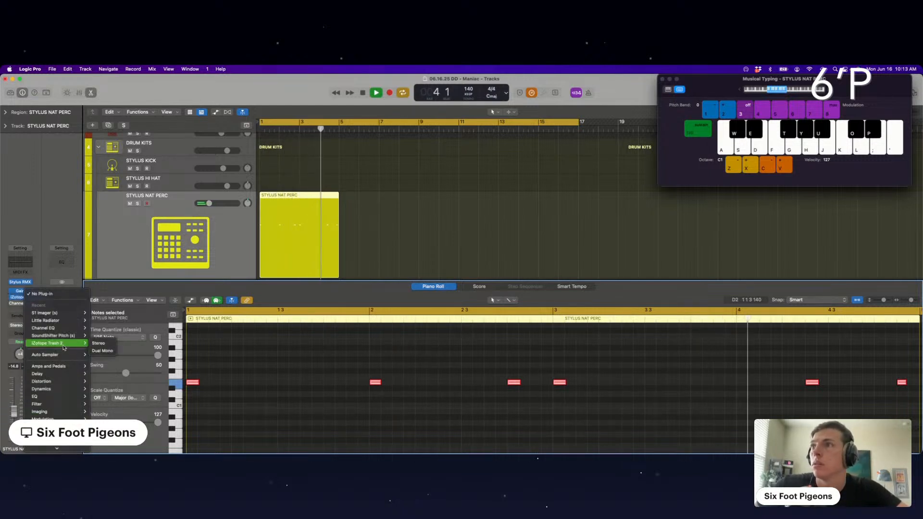
pyautogui.click(99, 335)
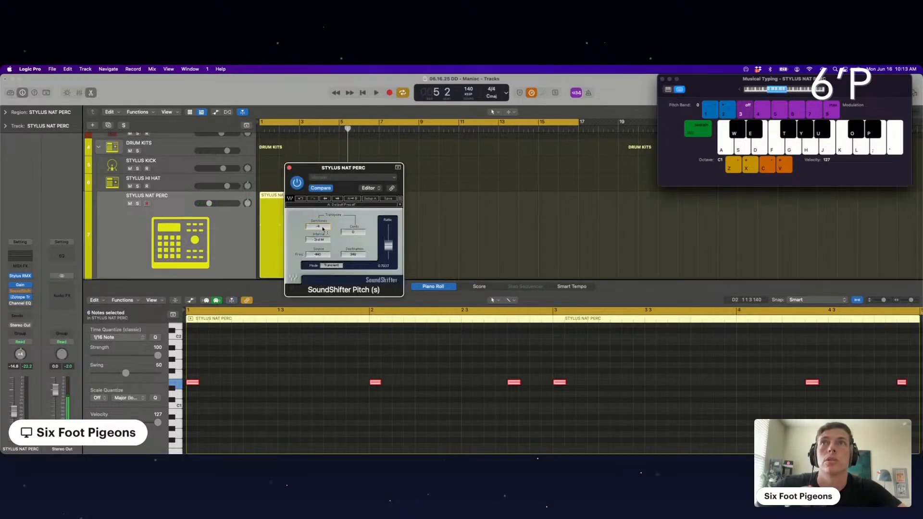
pyautogui.click(289, 167)
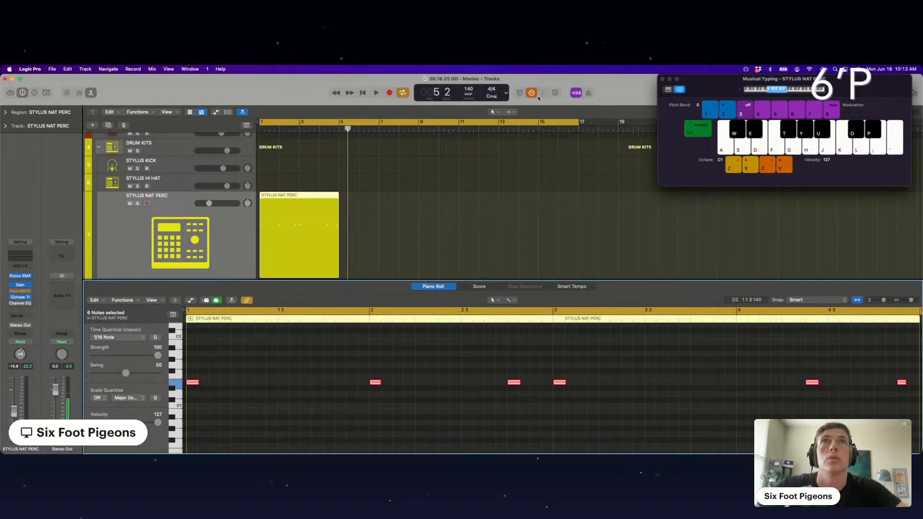
# Bounce the STYLUS NAT PERC region in place to a new audio track.
pyautogui.click(383, 186)
pyautogui.click(274, 246)
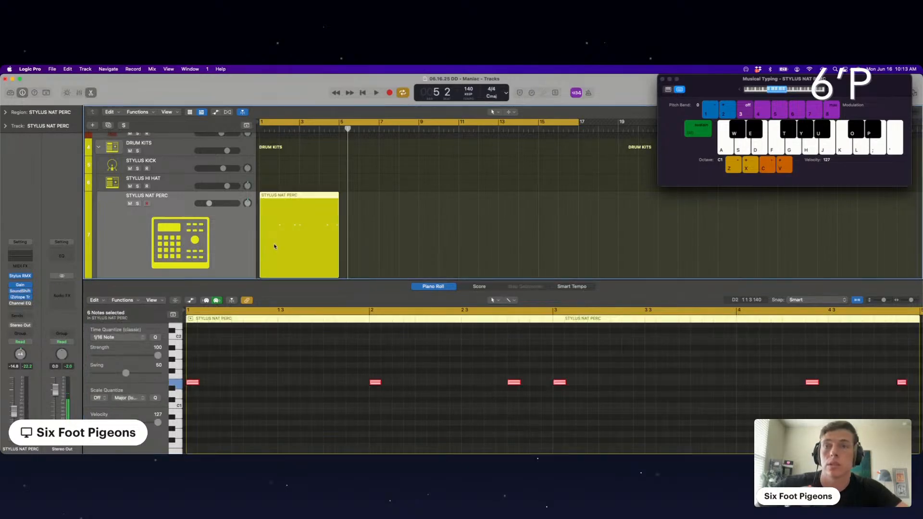
pyautogui.hotkey('ctrl', 'b')
pyautogui.click(526, 329)
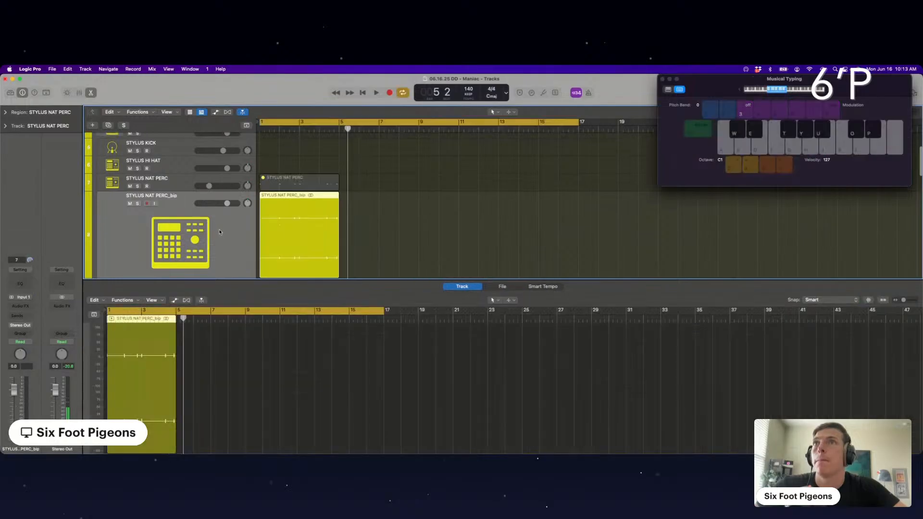
# Solo the bounced STYLUS NAT PERC_bip track to hear it alone, unsolo it and replay the beat from the start.
pyautogui.click(138, 204)
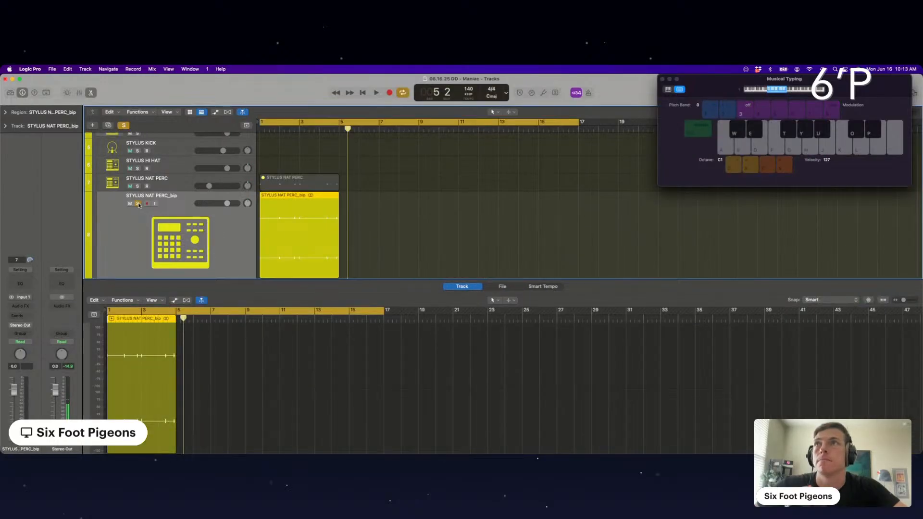
pyautogui.press('space')
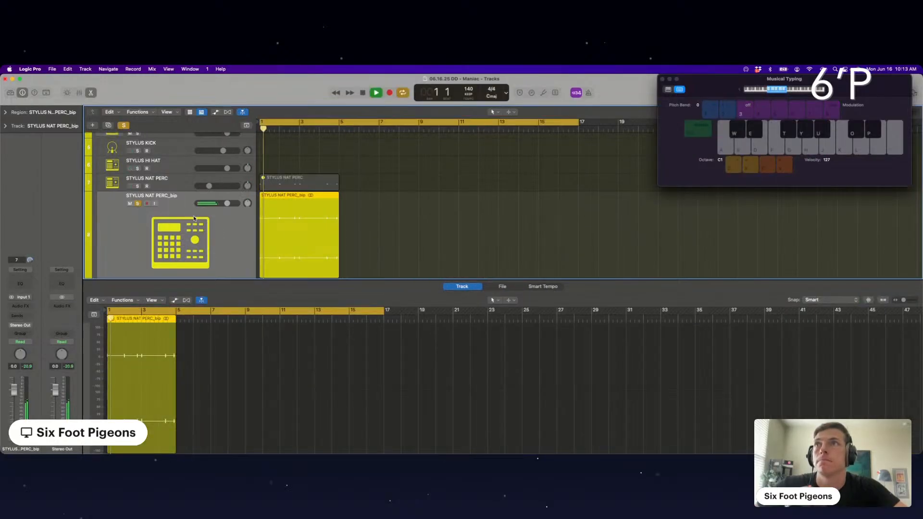
pyautogui.click(138, 204)
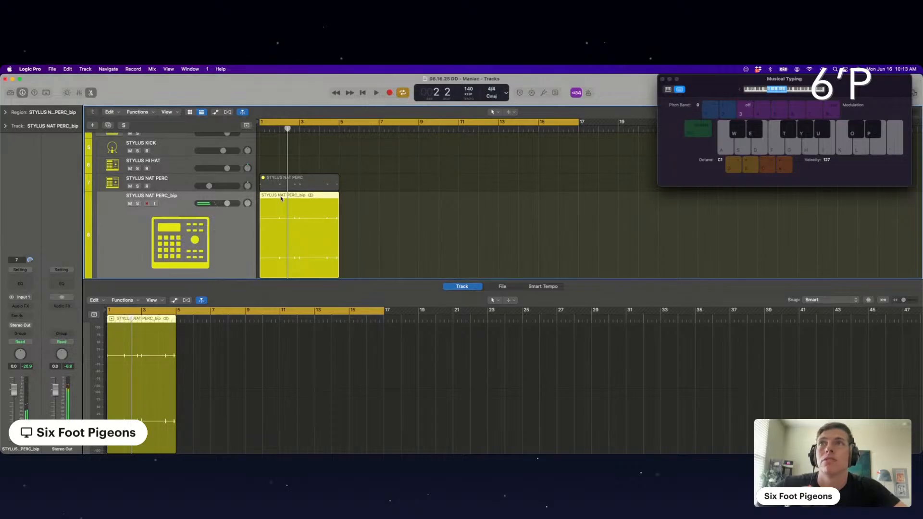
pyautogui.press('space')
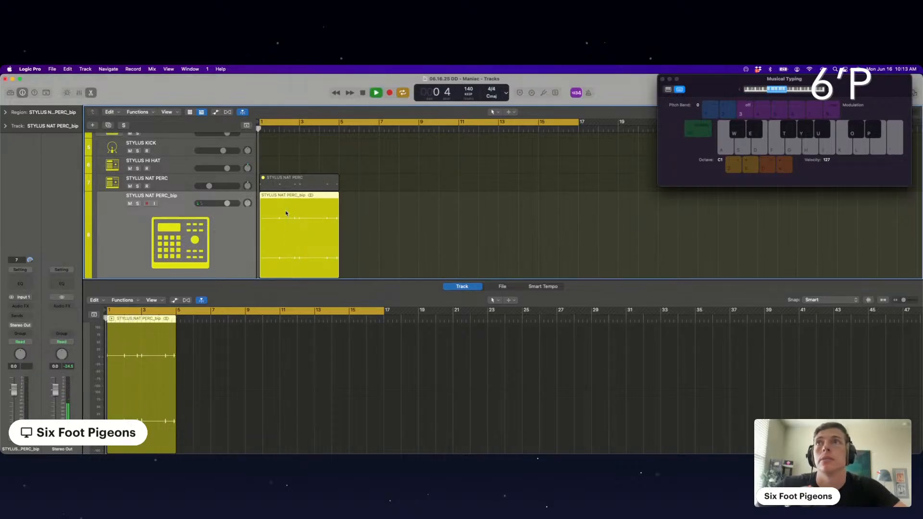
# Lower the STYLUS NAT PERC_bip track volume to -5.0 dB and loop its region up to bar 17.
pyautogui.press('super+Right')
pyautogui.press('super+Right')
pyautogui.moveTo(227, 203); pyautogui.dragTo(218, 204)
pyautogui.press('super+Left')
pyautogui.press('super+Left')
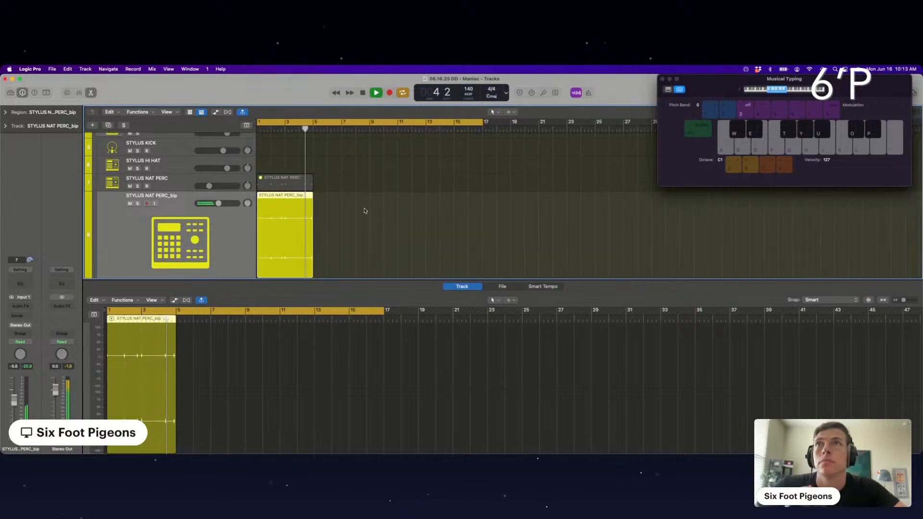
pyautogui.moveTo(314, 198); pyautogui.dragTo(485, 197)
pyautogui.press('e')
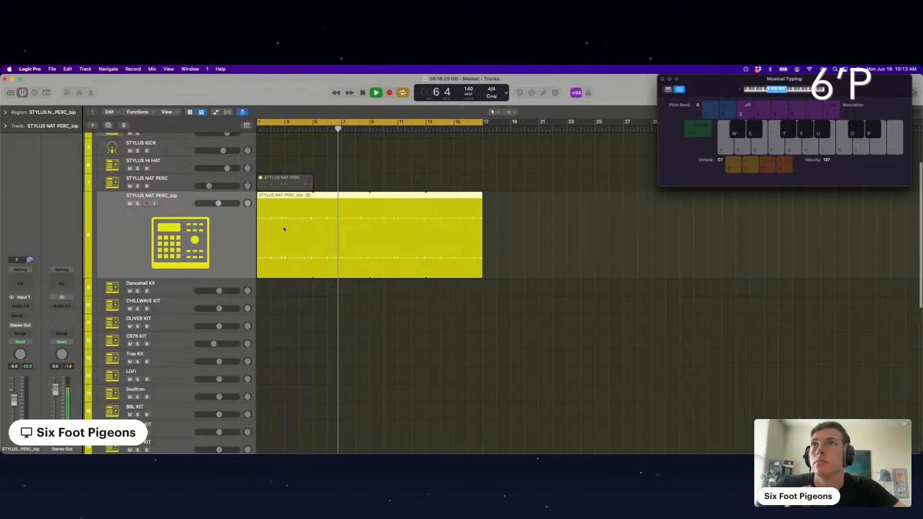
# Delete the original STYLUS NAT PERC instrument track together with its region.
pyautogui.click(226, 182)
pyautogui.press('Delete')
pyautogui.press('Delete')
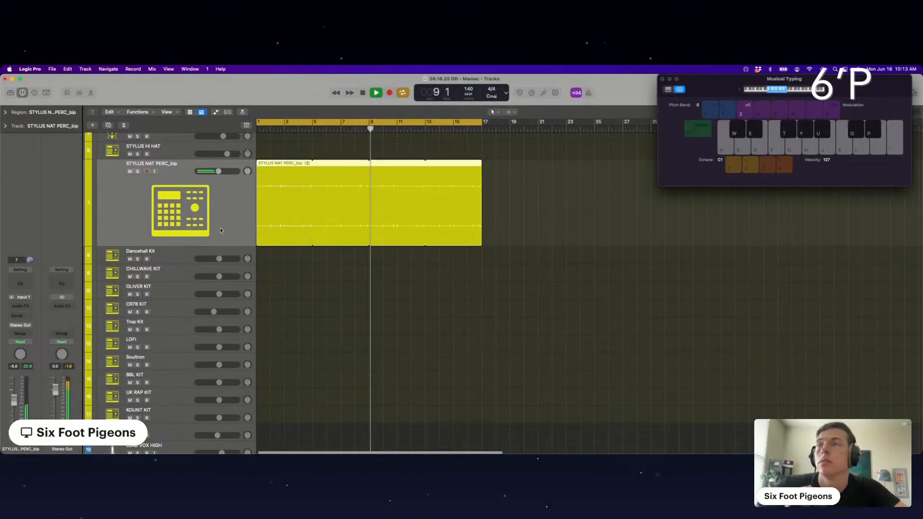
# Select the Dancehall Kit track and lower its volume to -17.0 dB.
pyautogui.click(185, 258)
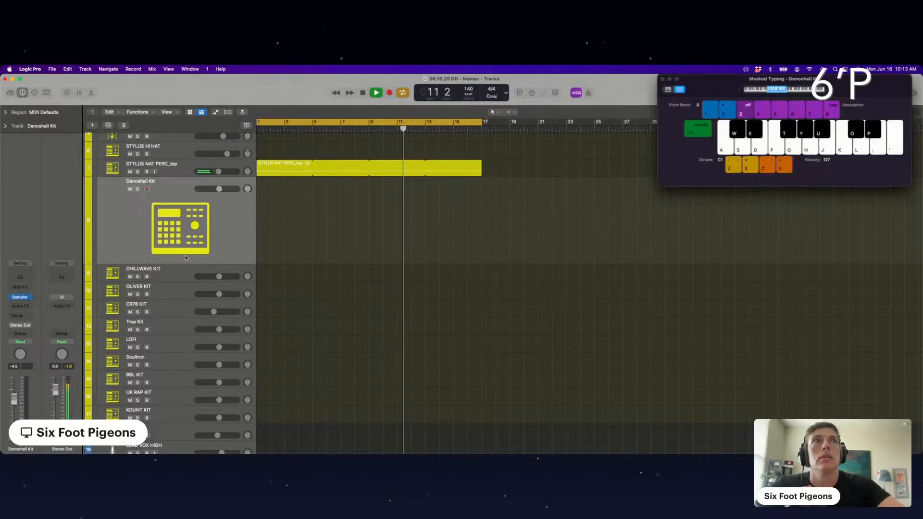
pyautogui.moveTo(220, 188); pyautogui.dragTo(206, 188)
pyautogui.press('z')
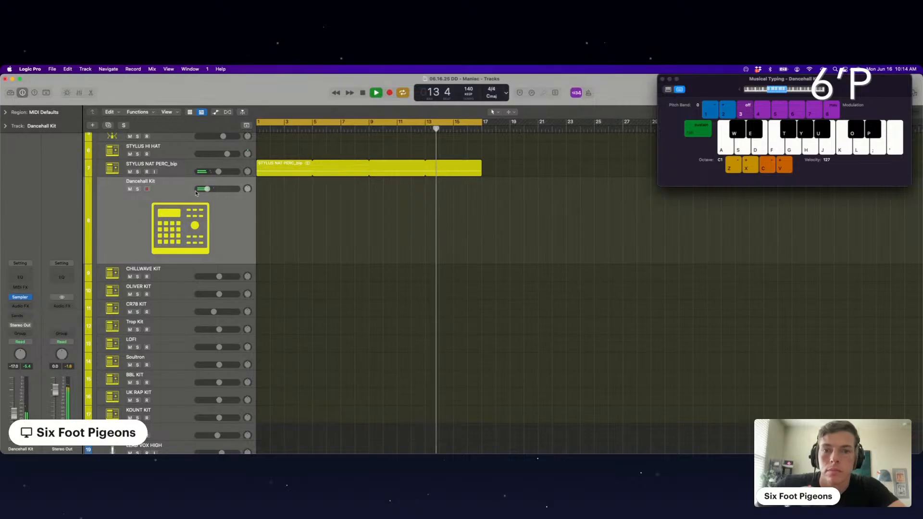
# Audition the Dancehall Kit sounds over the playing beat across octaves, raising the Musical Typing octave to C4.
pyautogui.press('g')
pyautogui.press('g')
pyautogui.press('h')
pyautogui.press('j')
pyautogui.press('x')
pyautogui.press('x')
pyautogui.press('x')
pyautogui.press('x')
pyautogui.press('x')
pyautogui.press('k')
pyautogui.press('z')
pyautogui.press('k')
pyautogui.press('k')
pyautogui.press('k')
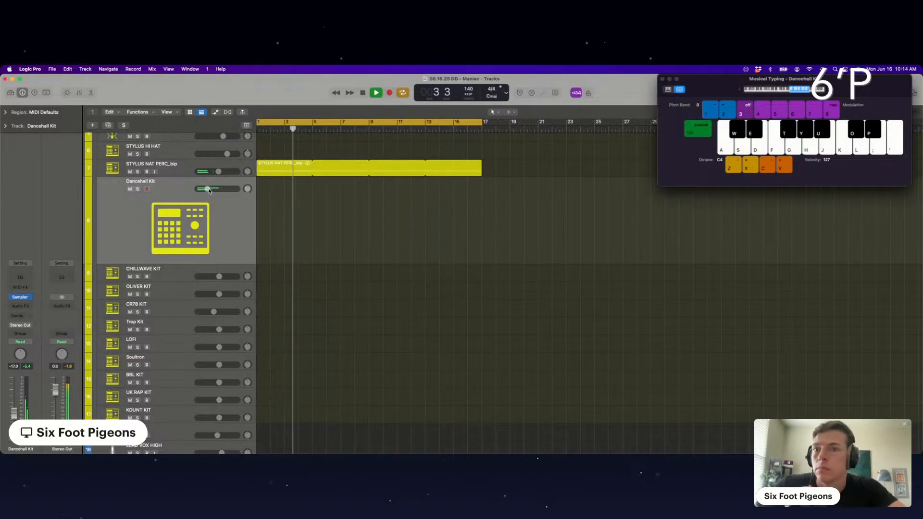
pyautogui.press('j')
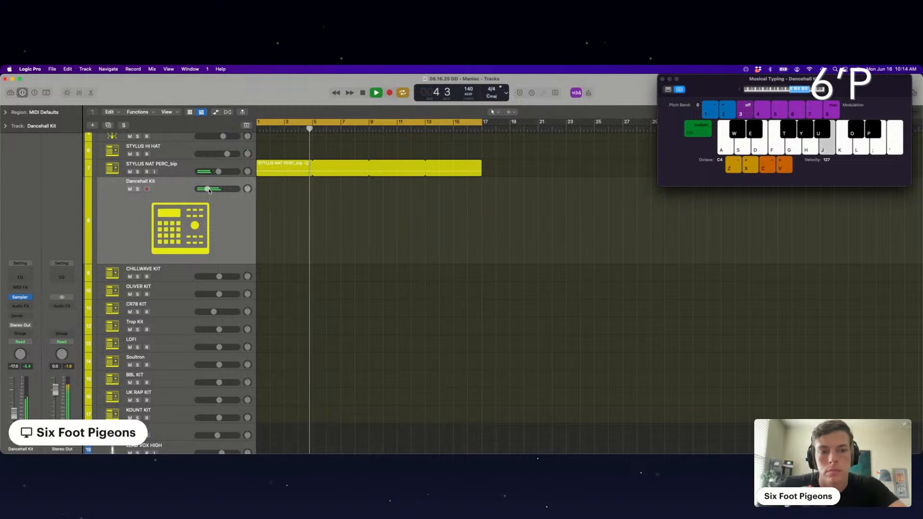
pyautogui.press('k')
pyautogui.press('k')
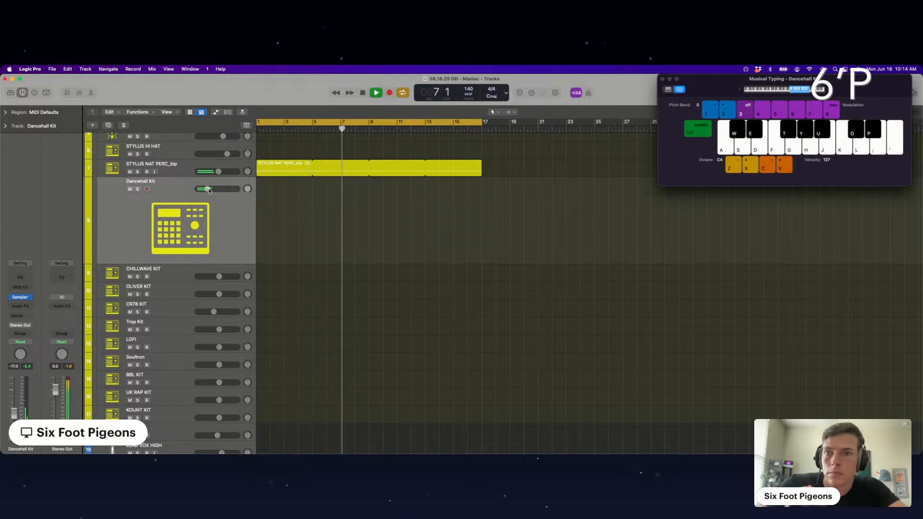
pyautogui.press('k')
pyautogui.press('e')
pyautogui.press('space')
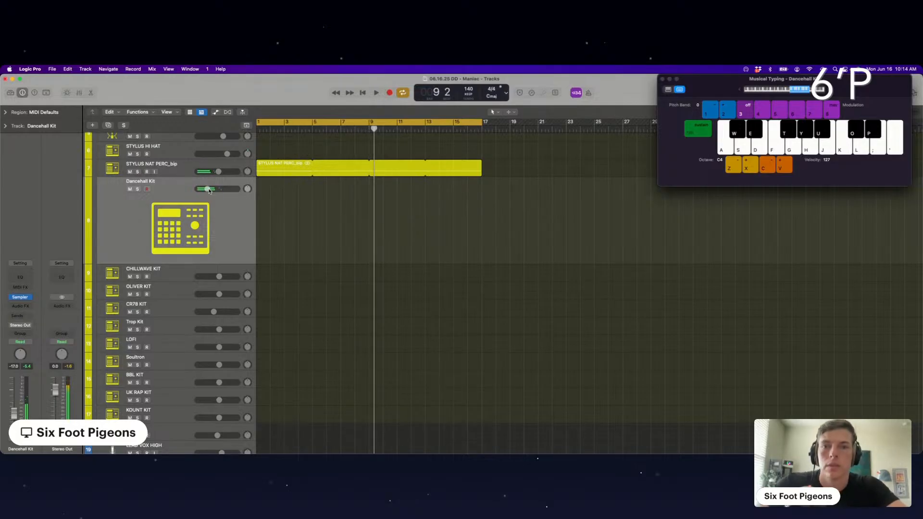
pyautogui.press('Return')
pyautogui.press('space')
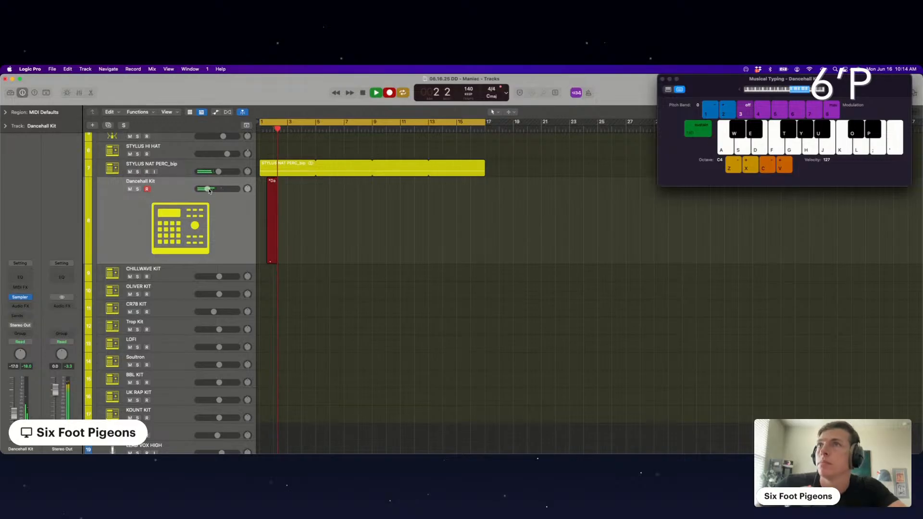
pyautogui.press('space')
pyautogui.press('Delete')
# Record a percussion hit once per bar on the Dancehall Kit track, roughly from bar 9 to bar 14.
pyautogui.press('space')
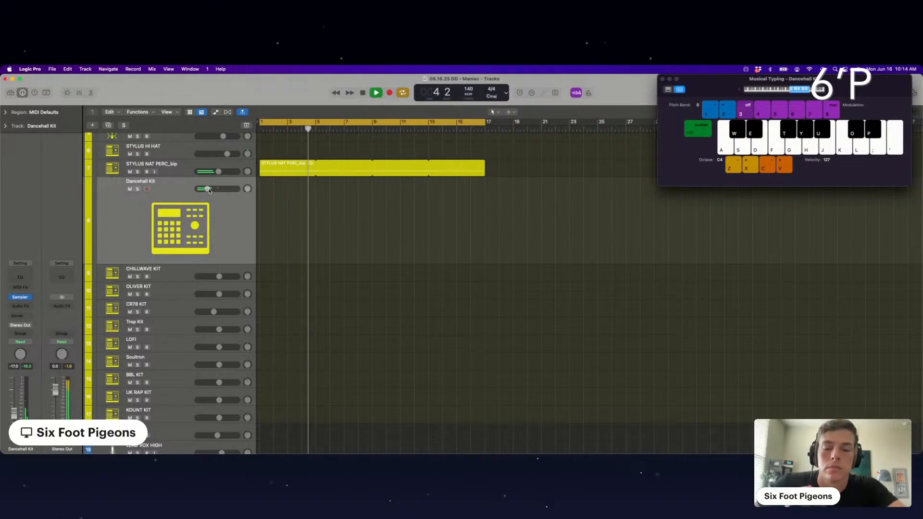
pyautogui.press('k')
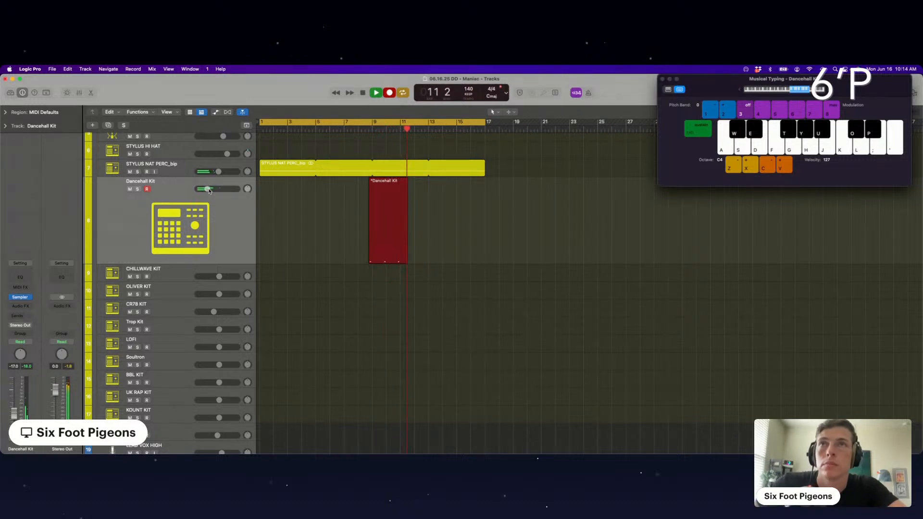
pyautogui.press('k')
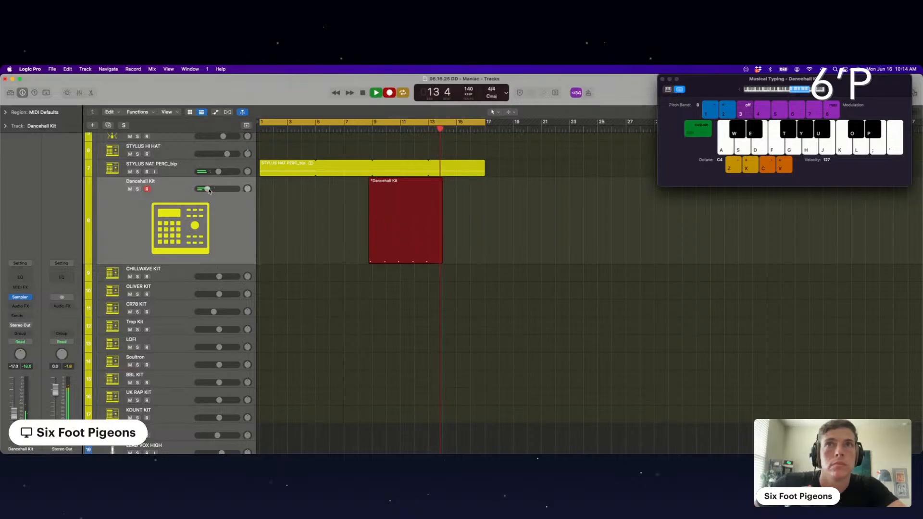
pyautogui.press('space')
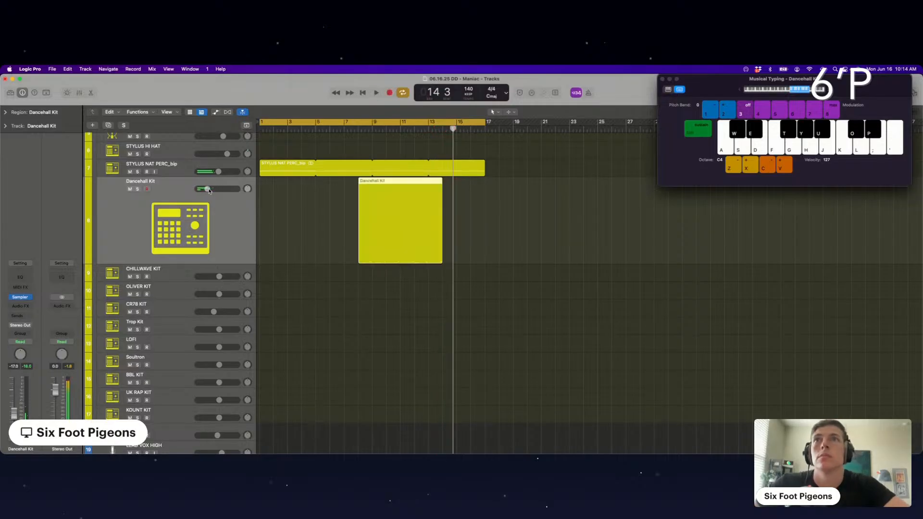
# Cut the Dancehall Kit recording to a two-bar region at bar 1, repeat it up to bar 17 and play it back.
pyautogui.doubleClick(410, 234)
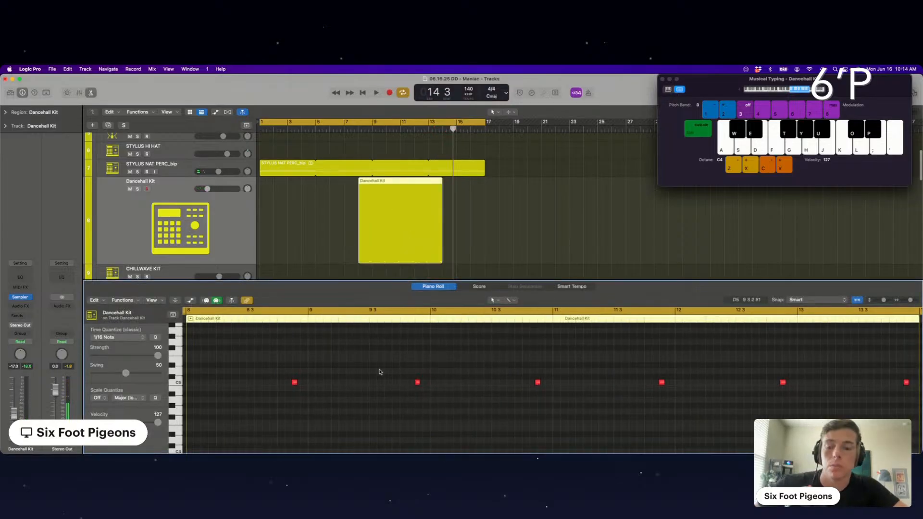
pyautogui.moveTo(373, 188)
pyautogui.mouseDown()
pyautogui.moveTo(401, 195)
pyautogui.moveTo(270, 198)
pyautogui.mouseUp()
pyautogui.press('super+r')
pyautogui.press('super+r')
pyautogui.press('super+r')
pyautogui.press('super+r')
pyautogui.press('super+r')
pyautogui.press('super+r')
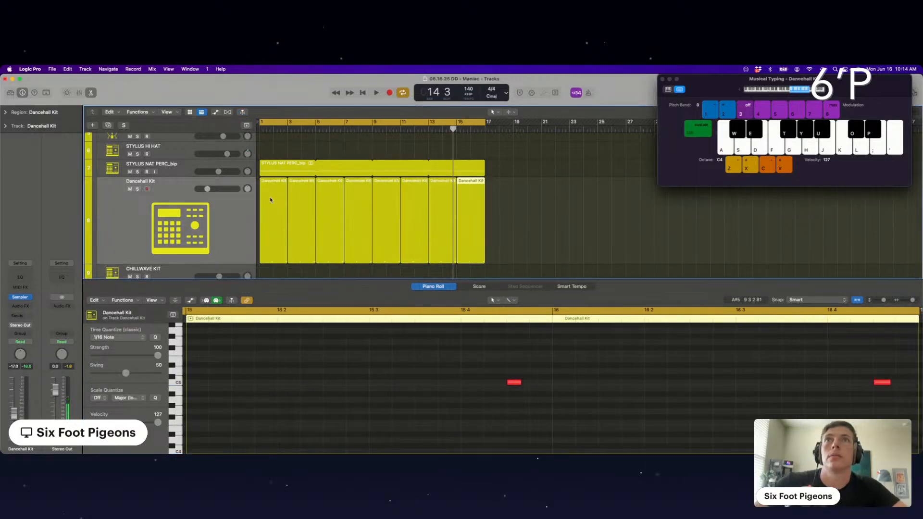
pyautogui.press('Return')
pyautogui.press('space')
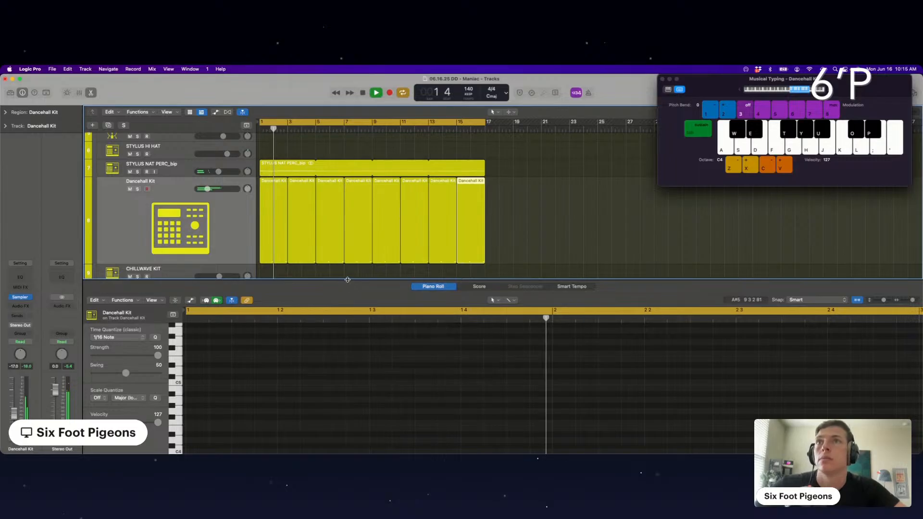
pyautogui.press('e')
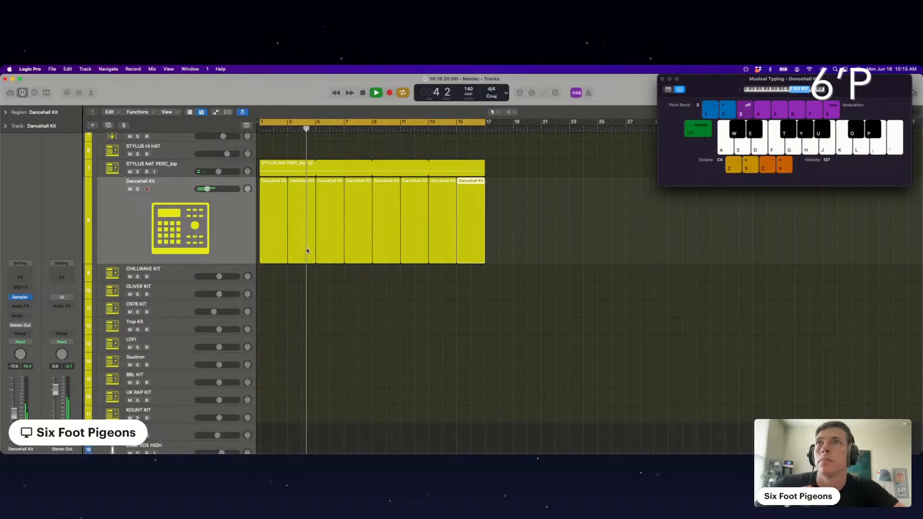
# Delete the six repeated Dancehall Kit regions between bars 5 and 17.
pyautogui.doubleClick(305, 251)
pyautogui.moveTo(550, 250); pyautogui.dragTo(447, 248)
pyautogui.moveTo(321, 266); pyautogui.dragTo(461, 257)
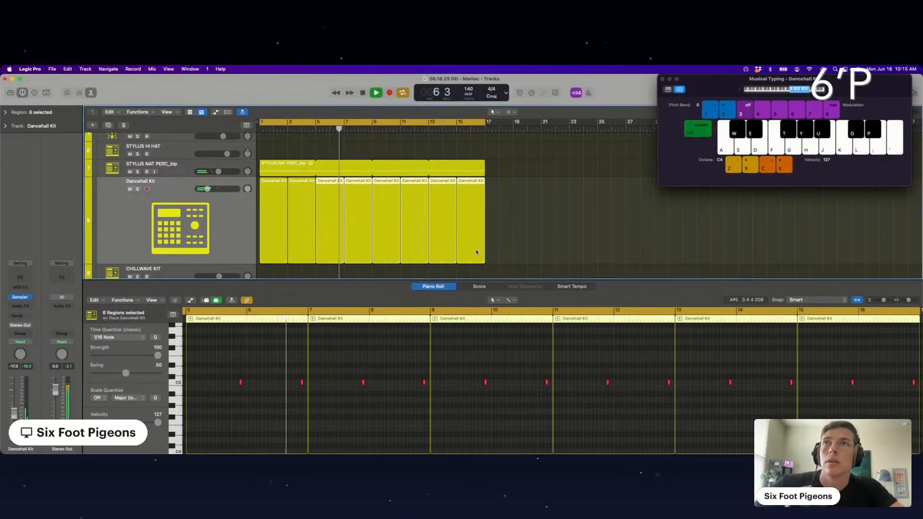
pyautogui.press('Delete')
# Join the remaining two Dancehall Kit regions into one four-bar region and loop it up to bar 17.
pyautogui.press('space')
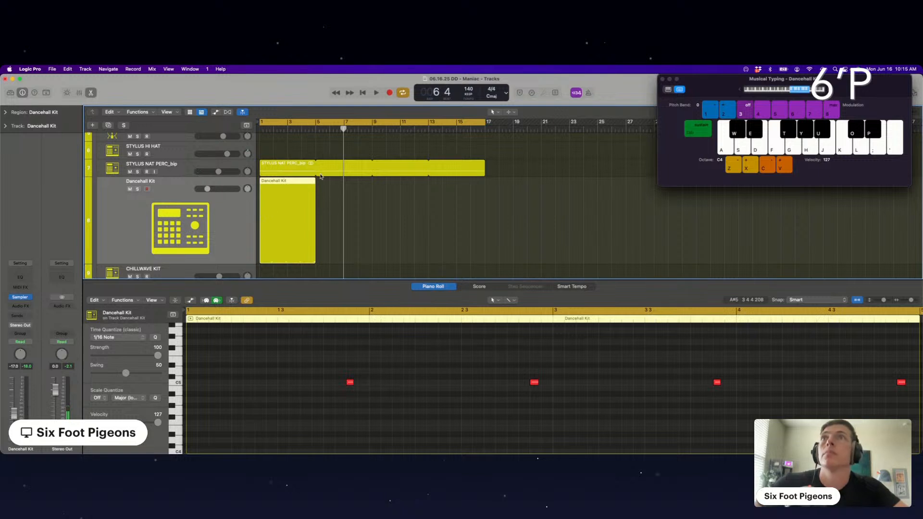
pyautogui.moveTo(317, 180); pyautogui.dragTo(485, 181)
pyautogui.press('space')
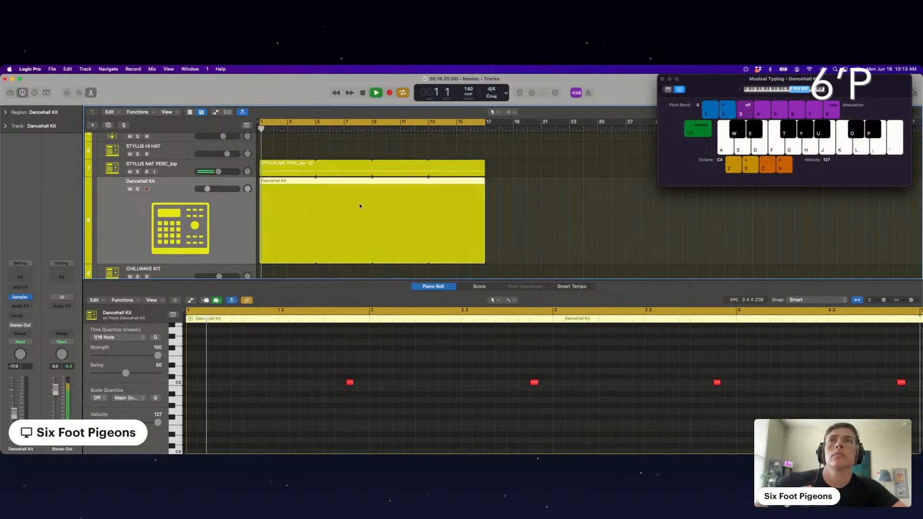
# Mute the second and fourth notes of the Dancehall Kit region and close the note editor.
pyautogui.press('super+Left')
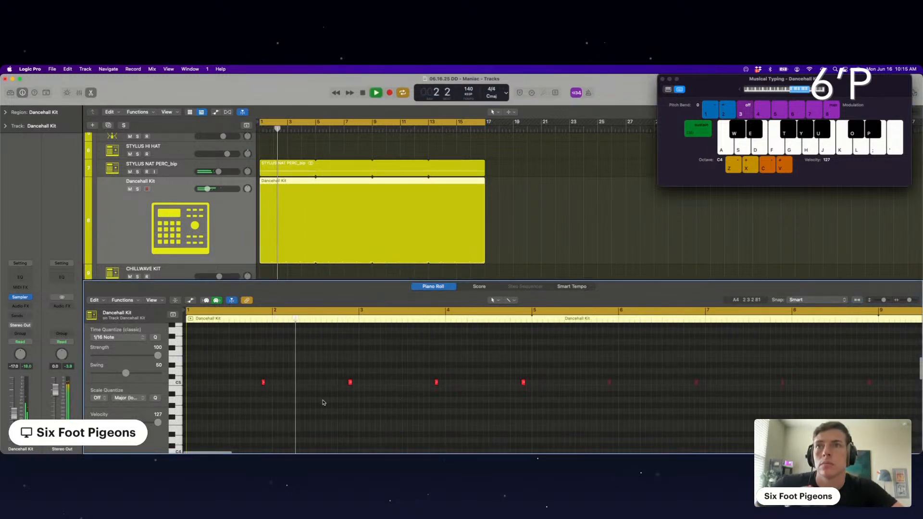
pyautogui.hscroll(1, 363, 404)
pyautogui.click(326, 384)
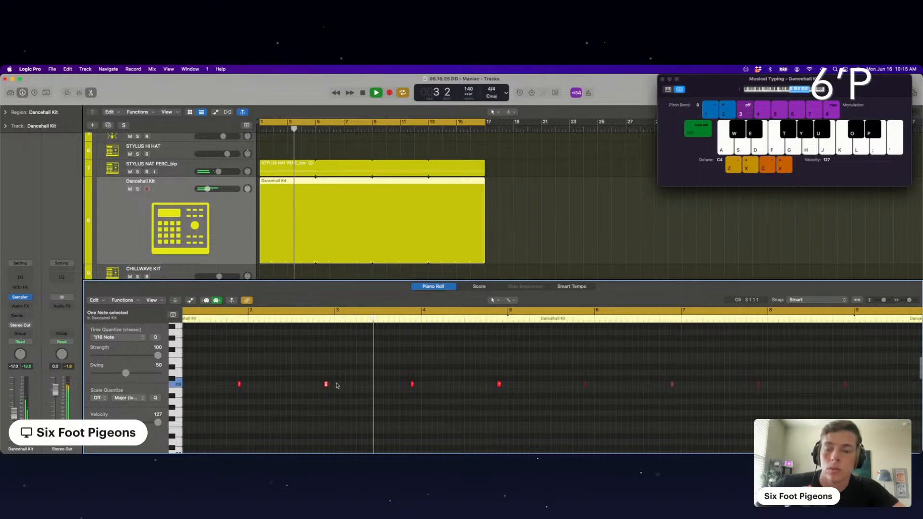
pyautogui.click(499, 384)
pyautogui.hotkey('ctrl', 'm')
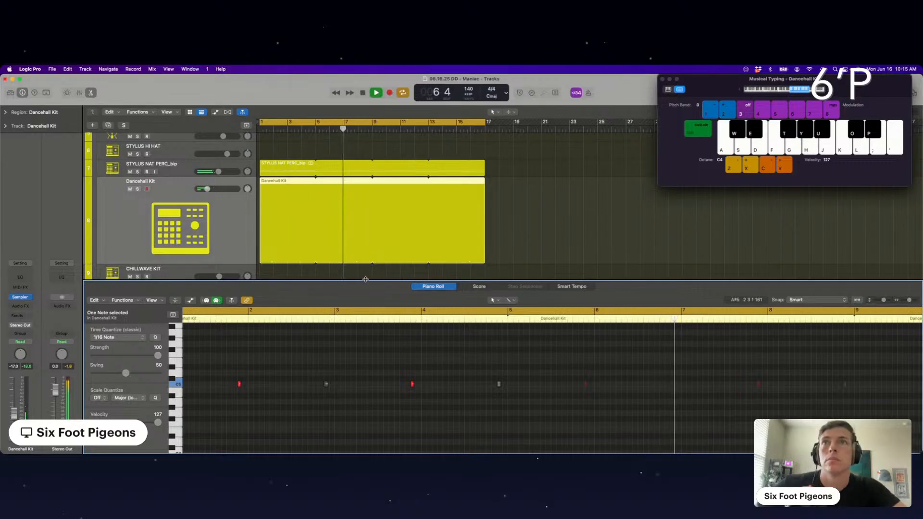
pyautogui.press('e')
pyautogui.click(380, 285)
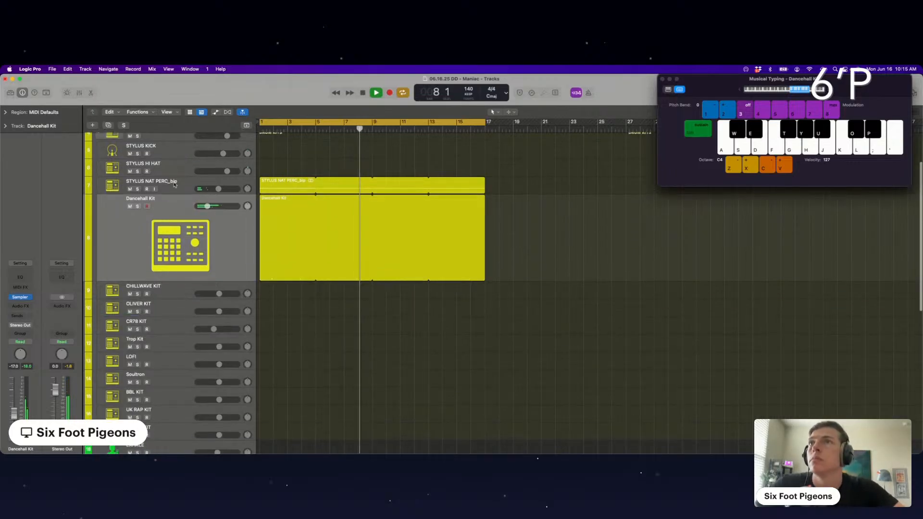
pyautogui.scroll(5, 234, 137)
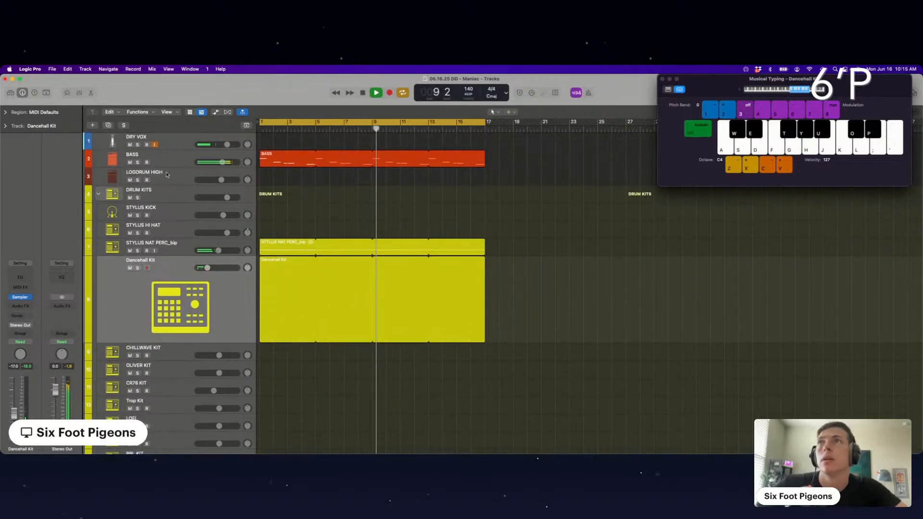
# Stop playback and audition the LOGDRUM HIGH track's sound with musical typing.
pyautogui.press('space')
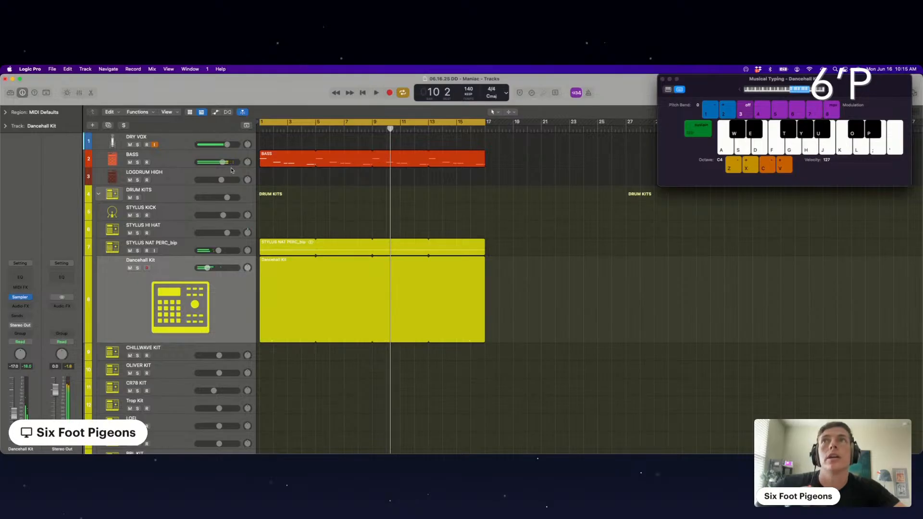
pyautogui.click(335, 158)
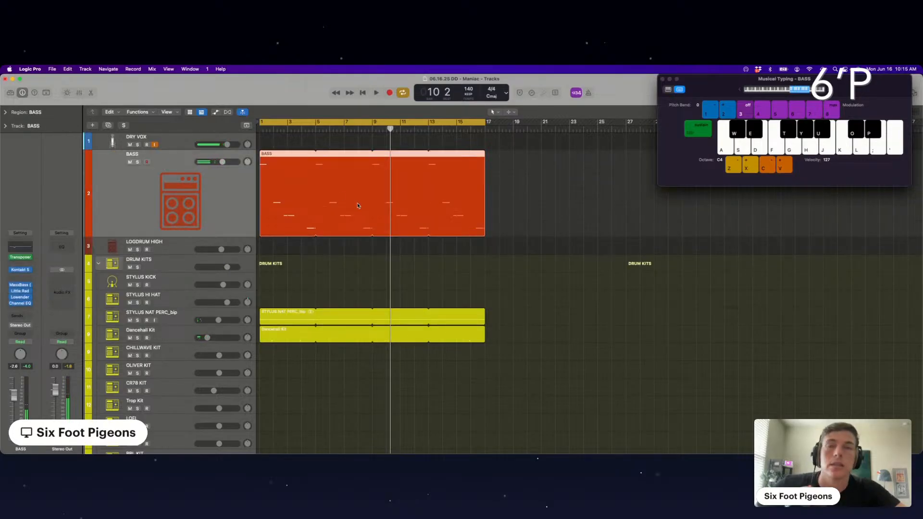
pyautogui.click(137, 253)
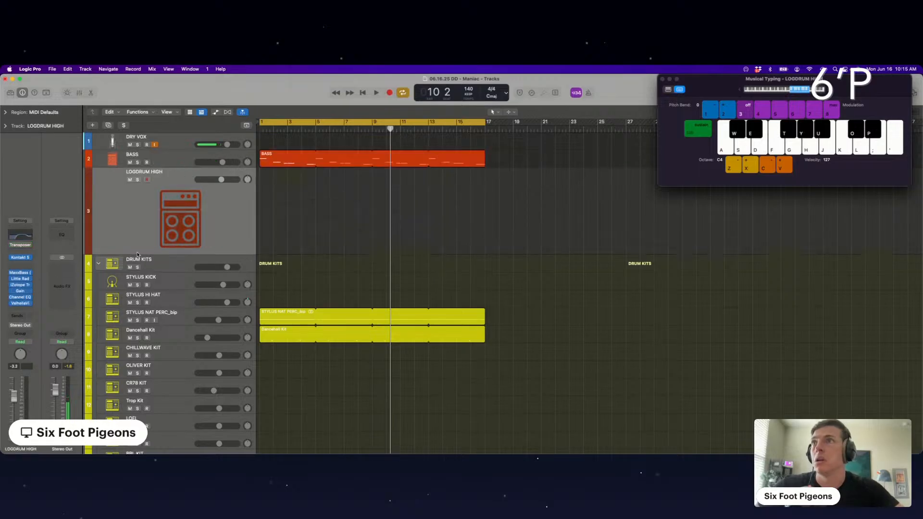
pyautogui.press('super+k')
pyautogui.press('super+k')
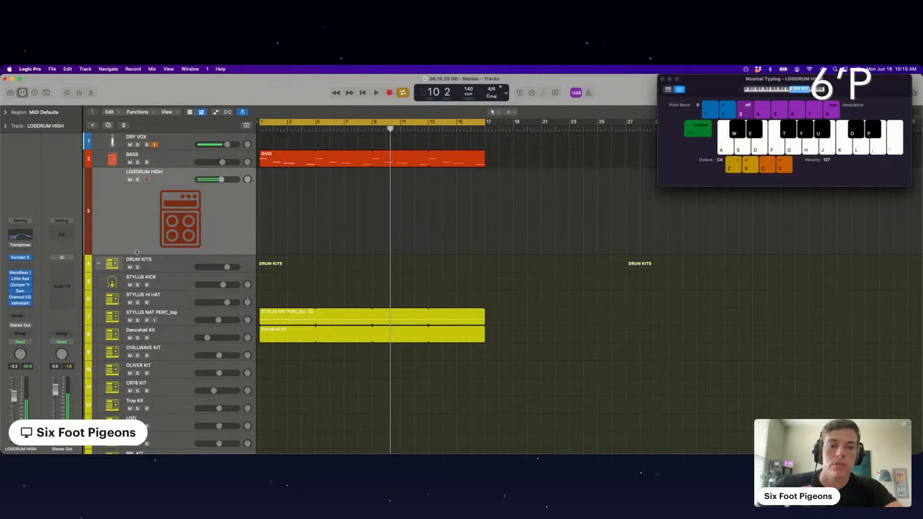
pyautogui.press('x')
pyautogui.press('k')
pyautogui.press('j')
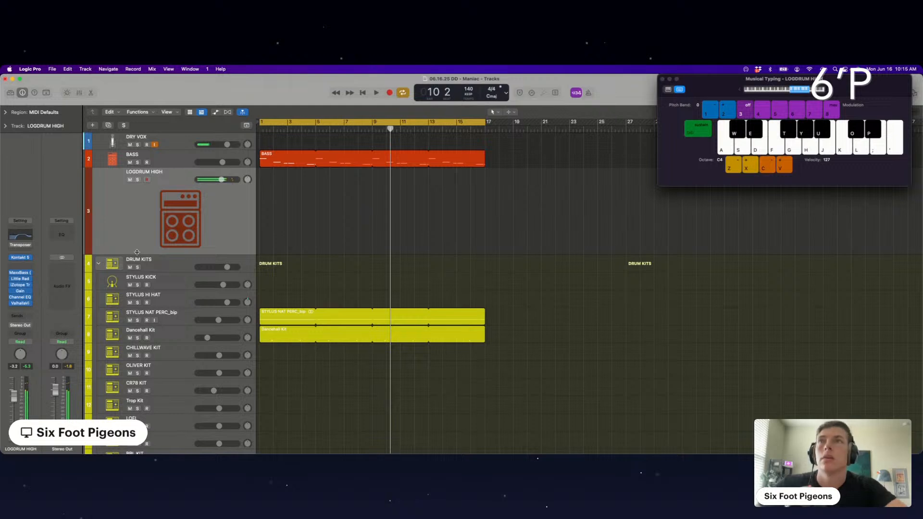
pyautogui.press('super+k')
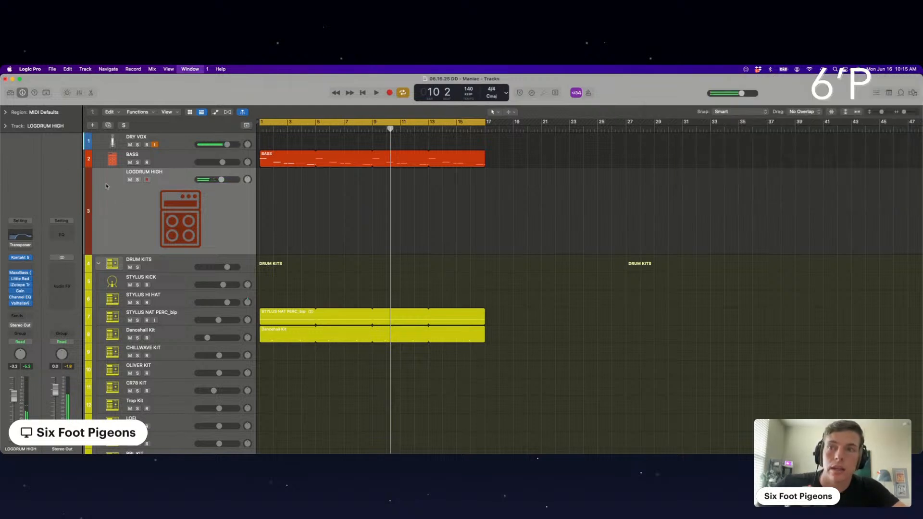
# Enable the Transposer MIDI effect on the LOGDRUM HIGH channel and close the mixer.
pyautogui.press('x')
pyautogui.hscroll(-3, 170, 334)
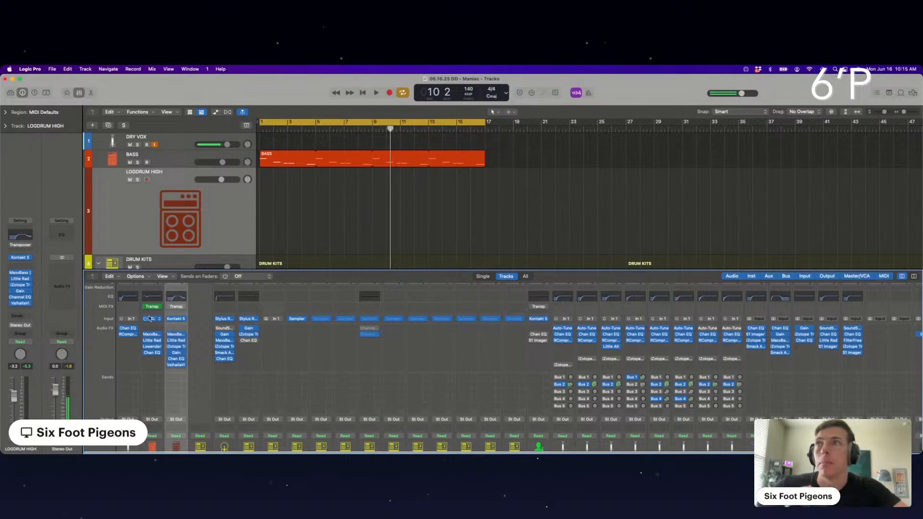
pyautogui.moveTo(175, 308); pyautogui.dragTo(178, 309)
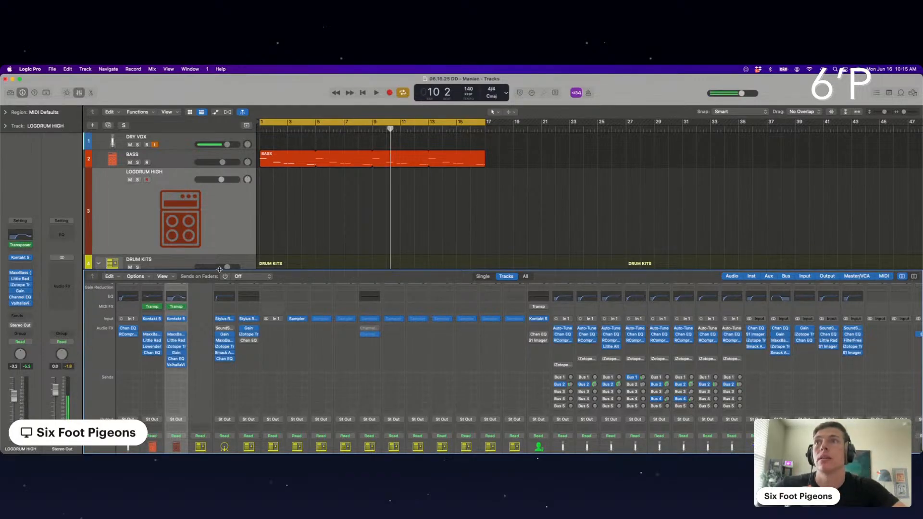
pyautogui.press('x')
# Listen to the BASS track in solo, stop playback and release the solo.
pyautogui.click(137, 163)
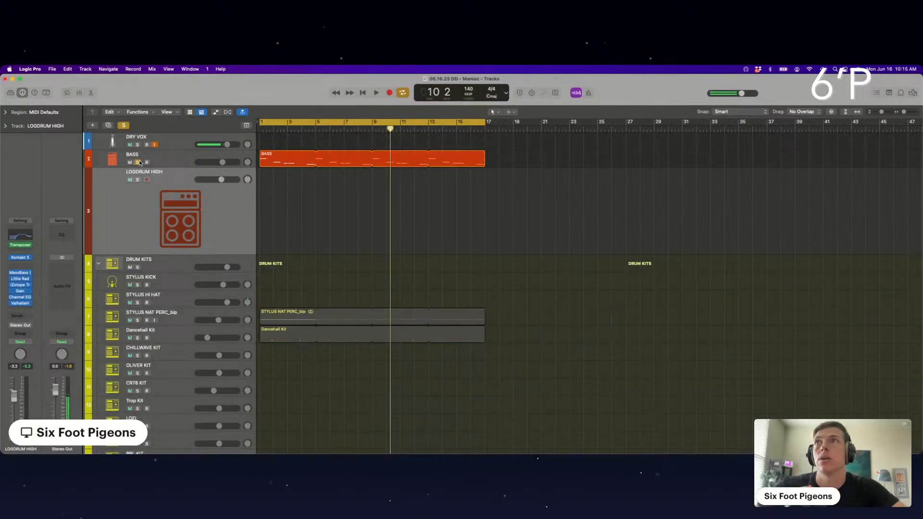
pyautogui.press('space')
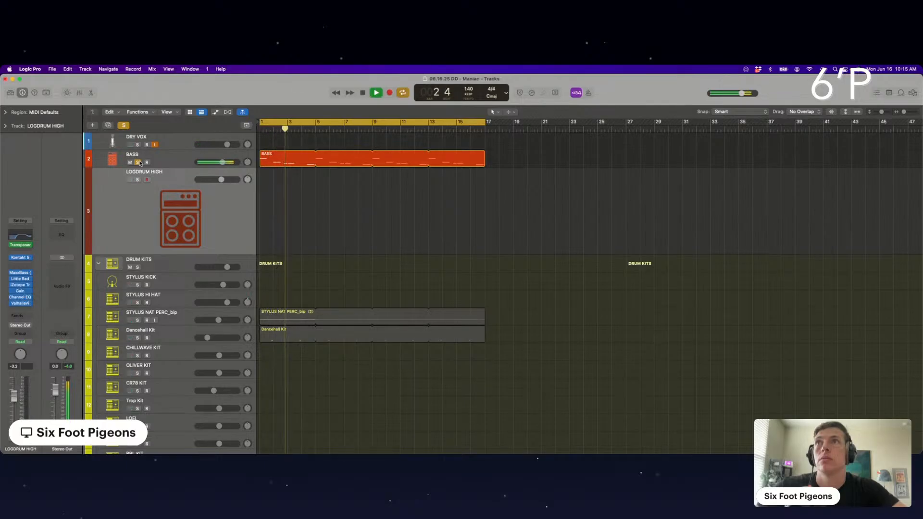
pyautogui.press('space')
pyautogui.click(137, 163)
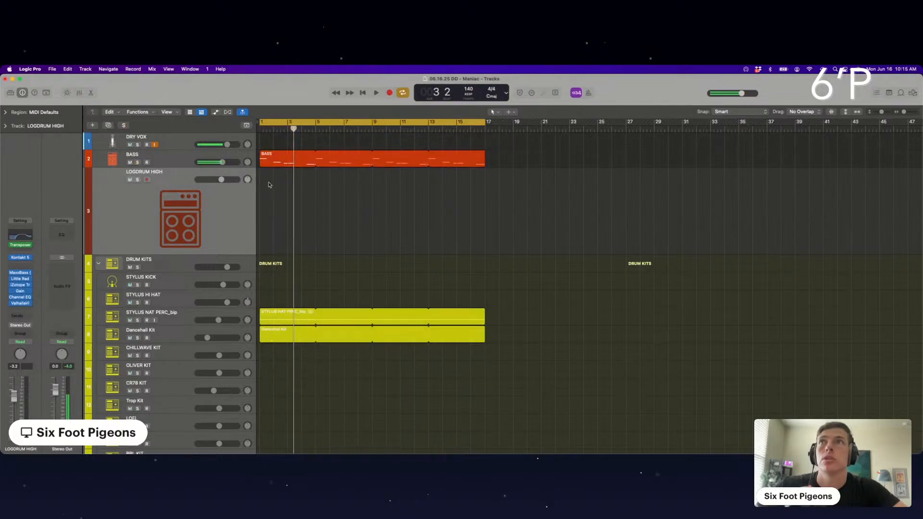
# Copy the BASS region onto the LOGDRUM HIGH track at bar 1 and open the copy in the piano roll.
pyautogui.moveTo(290, 166); pyautogui.dragTo(293, 189)
pyautogui.doubleClick(303, 213)
# Transpose all notes of the LOGDRUM HIGH region up one octave and set their velocity to 78.
pyautogui.press('super+a')
pyautogui.scroll(4, 312, 420)
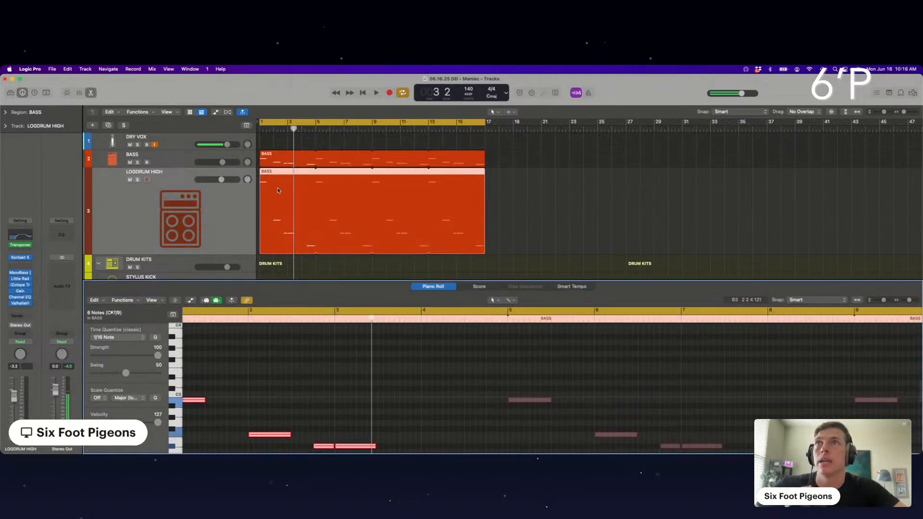
pyautogui.moveTo(189, 401); pyautogui.dragTo(189, 400)
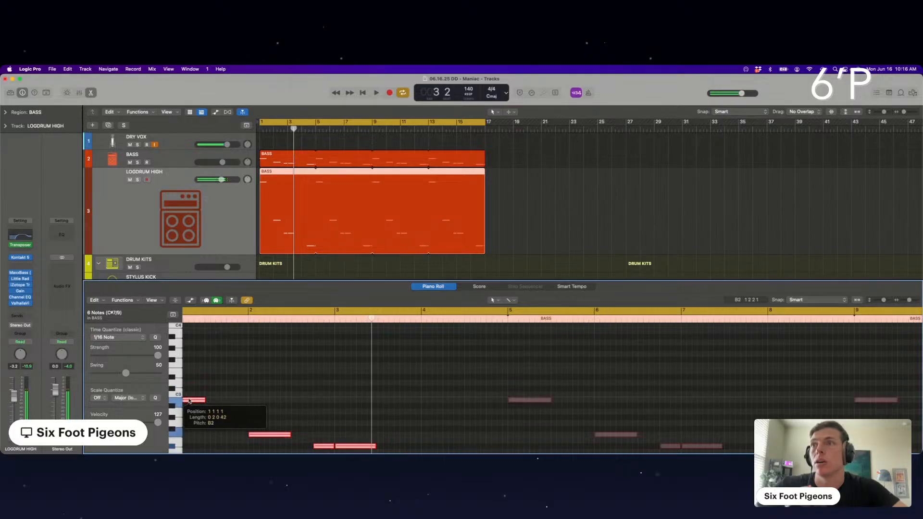
pyautogui.scroll(4, 188, 400)
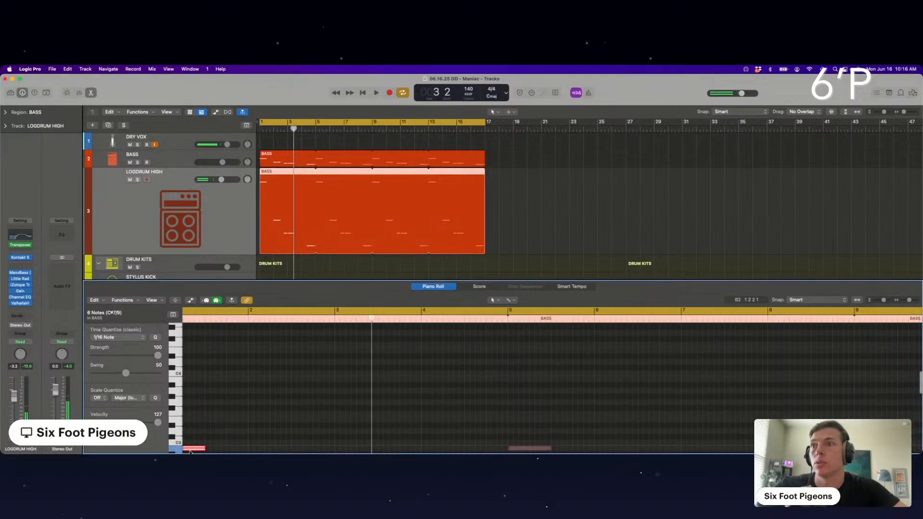
pyautogui.moveTo(190, 451); pyautogui.dragTo(189, 380)
pyautogui.scroll(-3, 189, 379)
pyautogui.moveTo(157, 422); pyautogui.dragTo(133, 423)
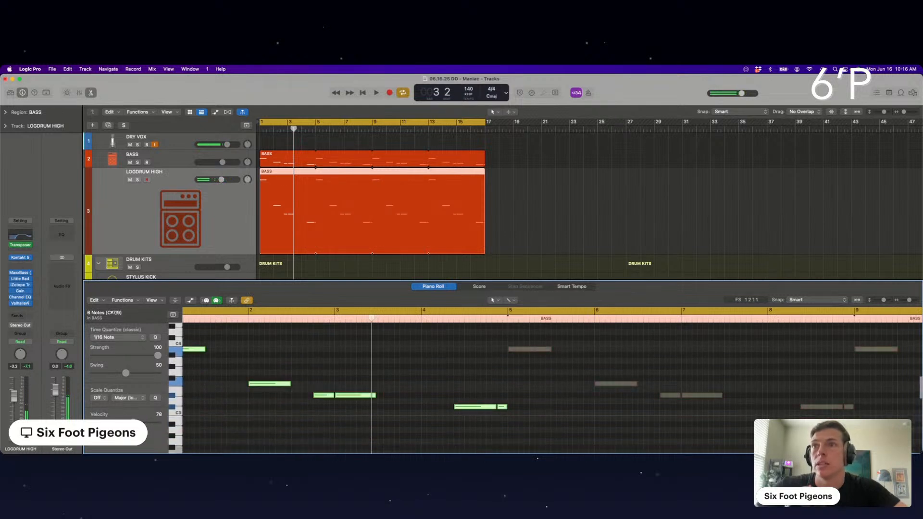
# Compare LOGDRUM HIGH with BASS in solo, set the LOGDRUM HIGH volume to -3.8 dB in the full mix and close the piano roll.
pyautogui.click(138, 179)
pyautogui.press('Return')
pyautogui.press('space')
pyautogui.click(137, 163)
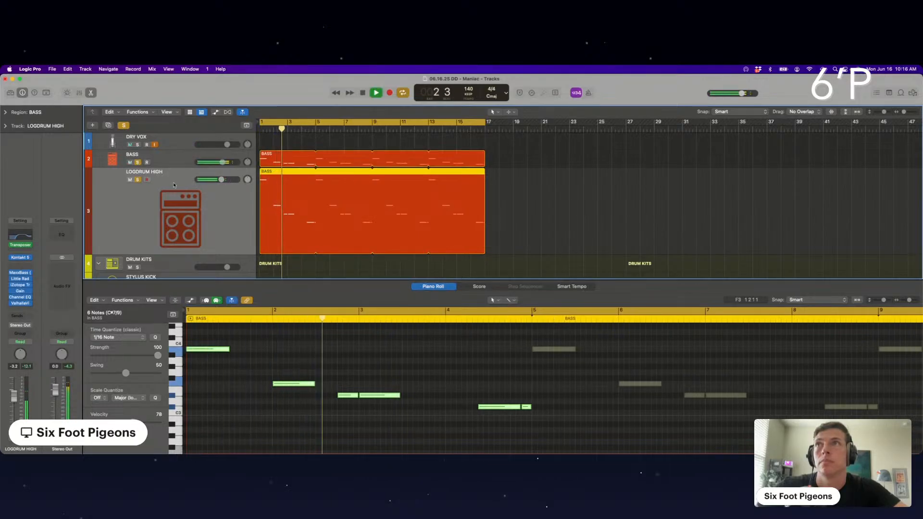
pyautogui.click(139, 178)
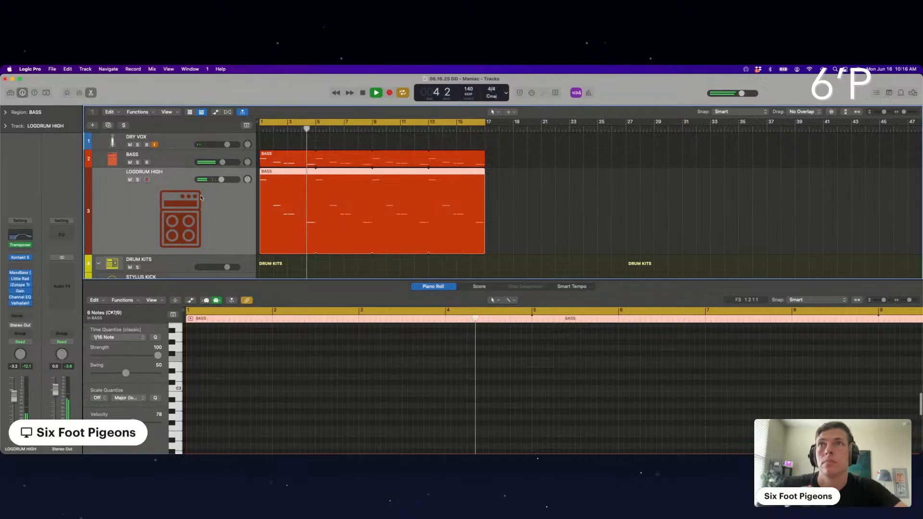
pyautogui.moveTo(221, 179); pyautogui.dragTo(220, 179)
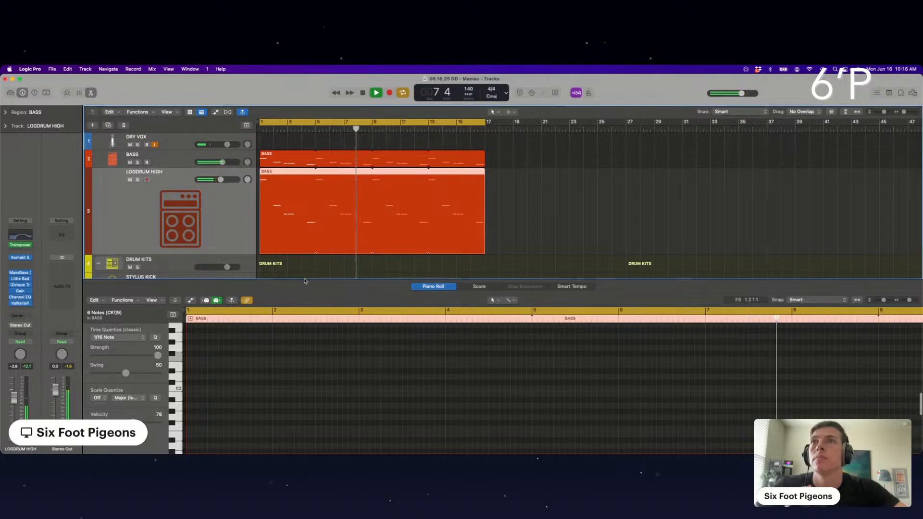
pyautogui.press('e')
pyautogui.click(319, 282)
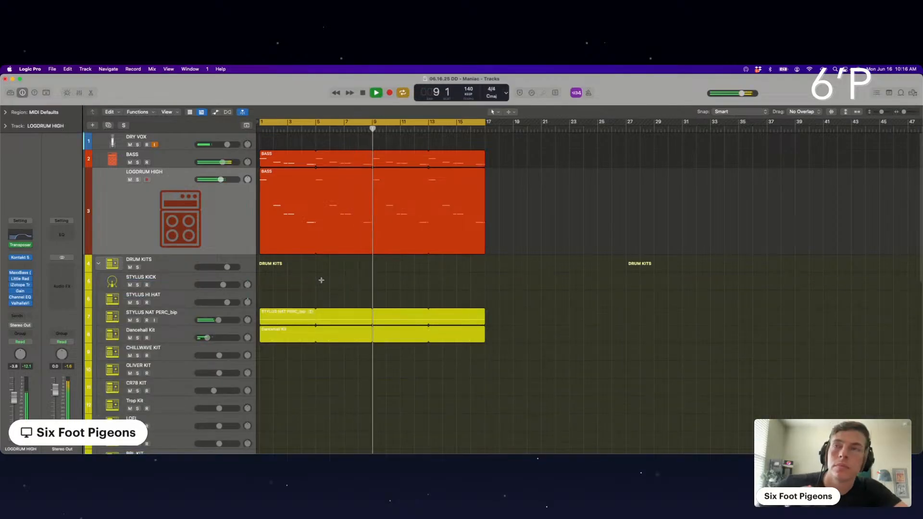
# Mute the electric piano Keys region that starts at bar 17.
pyautogui.scroll(-8, 272, 293)
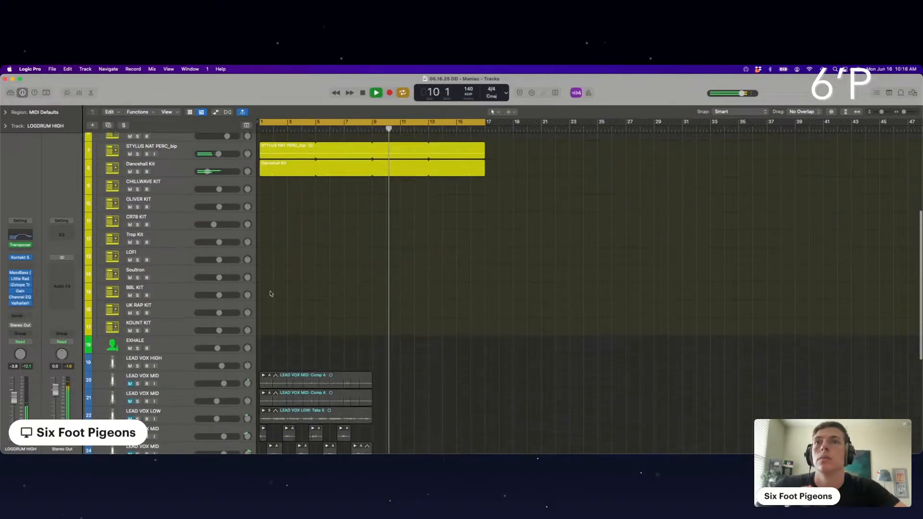
pyautogui.scroll(-10, 350, 326)
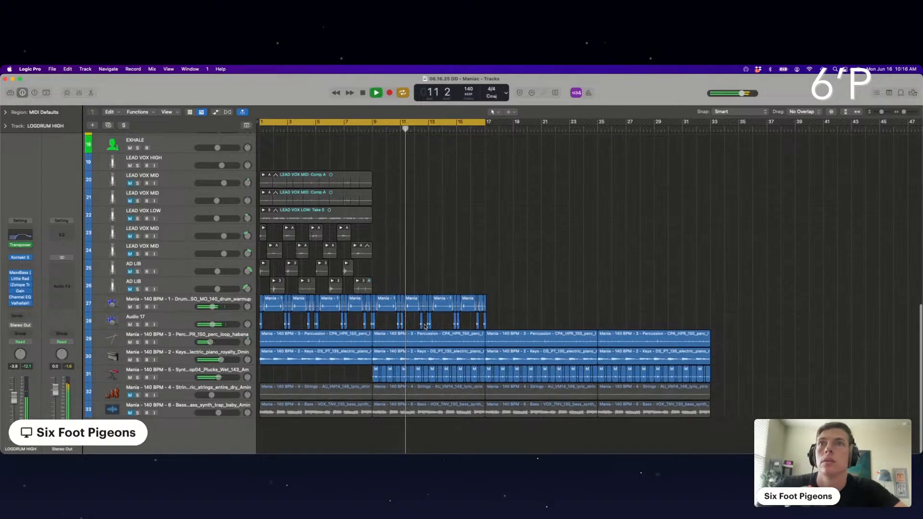
pyautogui.click(490, 373)
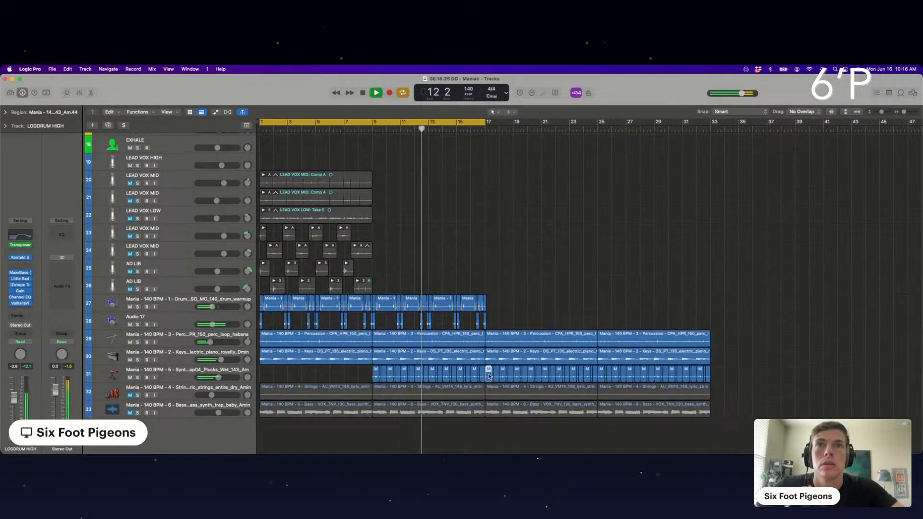
pyautogui.click(513, 359)
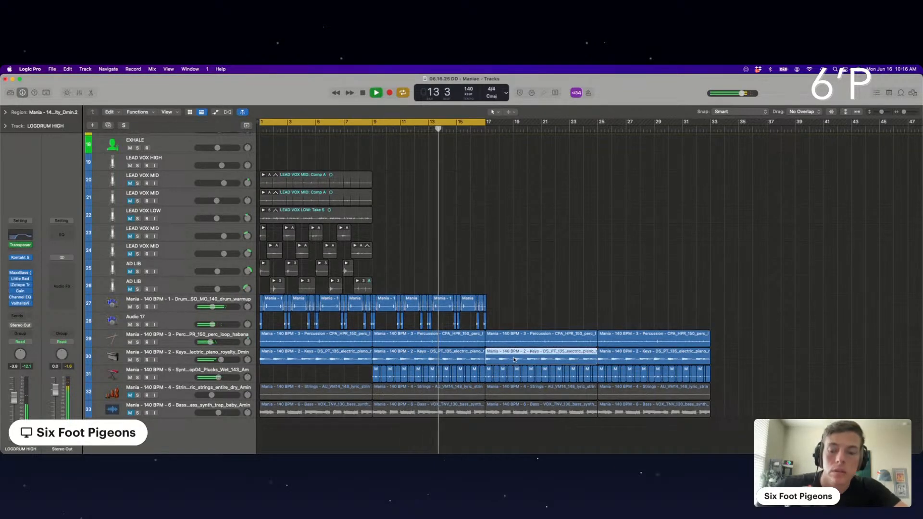
pyautogui.hotkey('ctrl', 'm')
pyautogui.scroll(1, 432, 399)
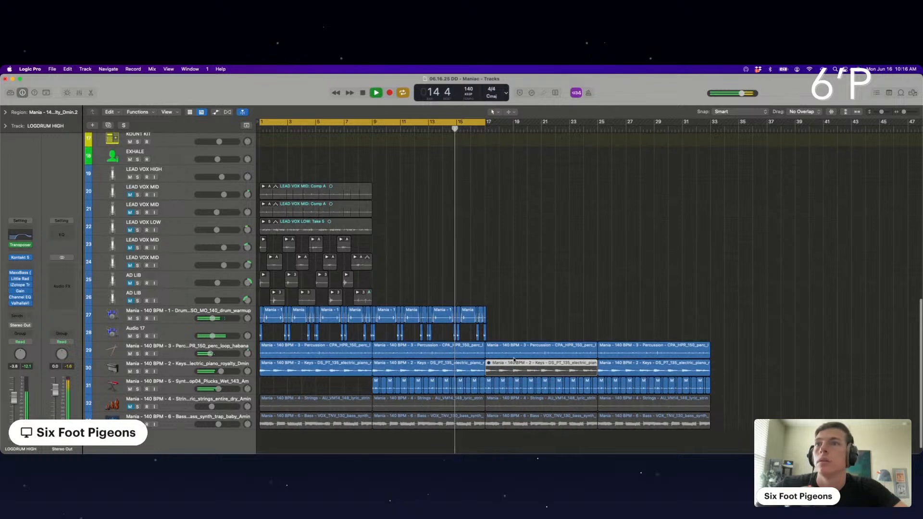
# Delete the muted trap bass synth track together with all its regions.
pyautogui.click(177, 420)
pyautogui.press('Delete')
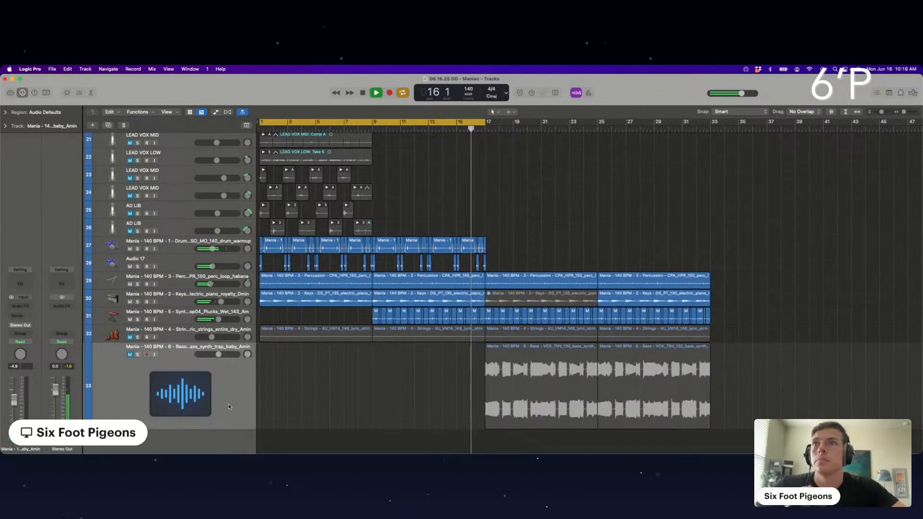
pyautogui.press('super+BackSpace')
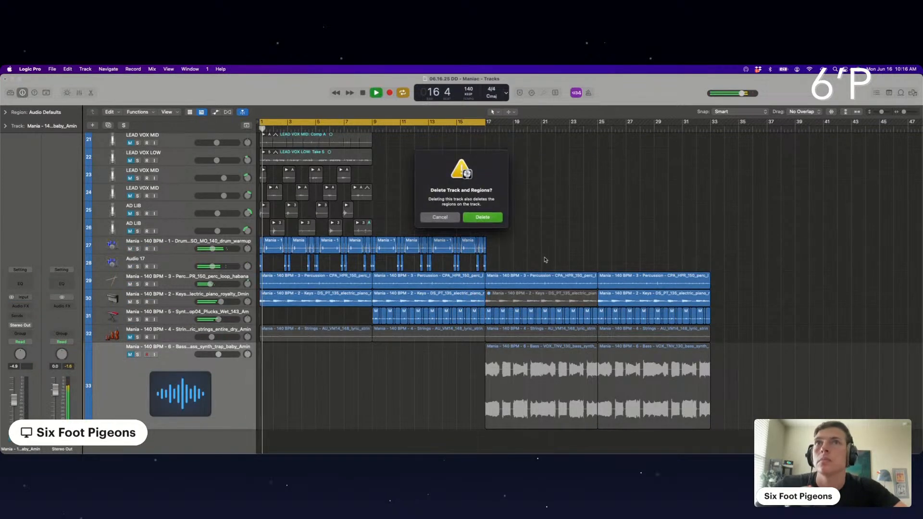
pyautogui.click(495, 217)
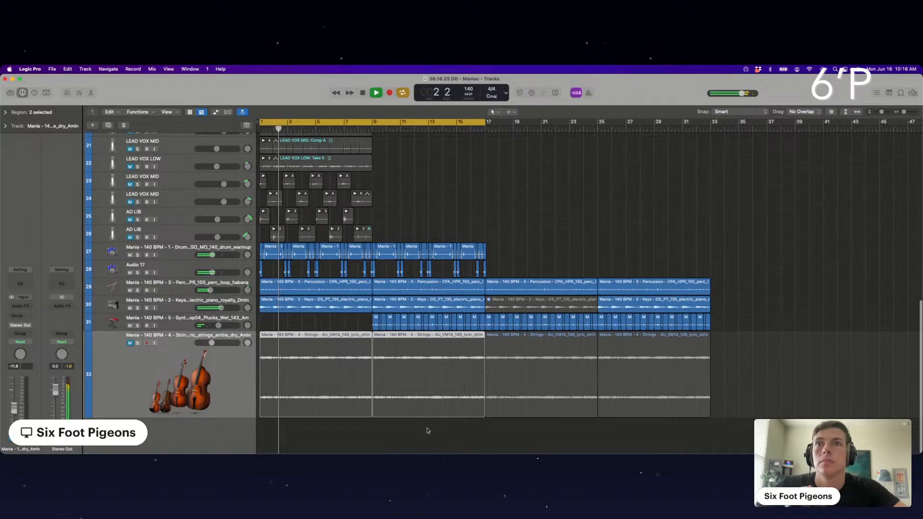
# Delete the two Strings regions between bars 1 and 17 and unmute the Strings track at a volume of -14.8 dB.
pyautogui.press('Delete')
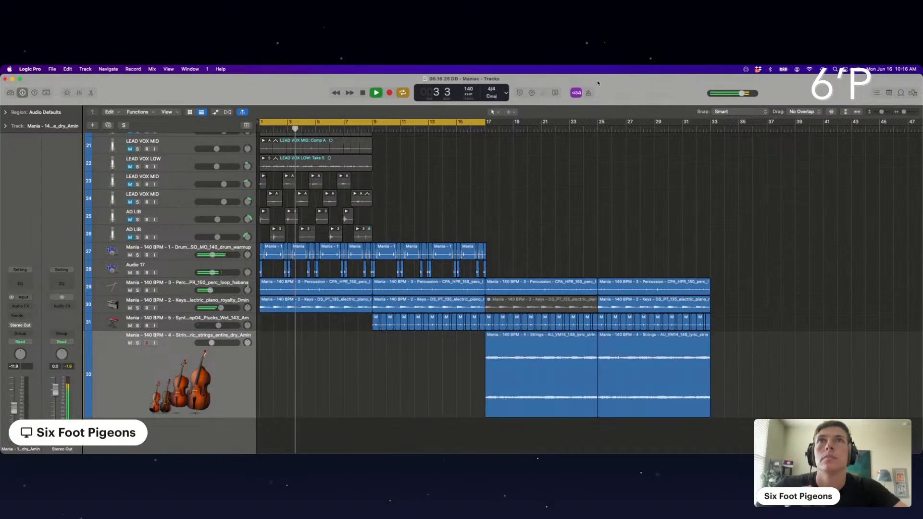
pyautogui.scroll(3, 364, 197)
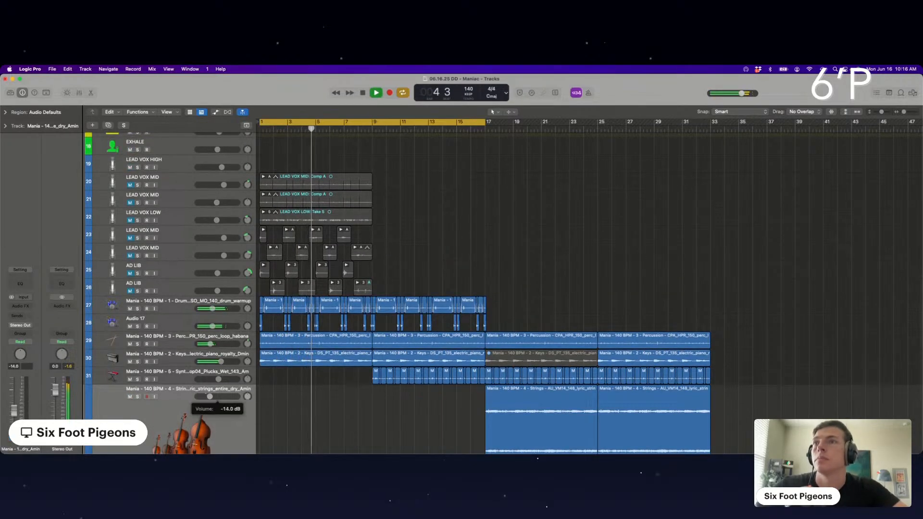
pyautogui.scroll(17, 334, 296)
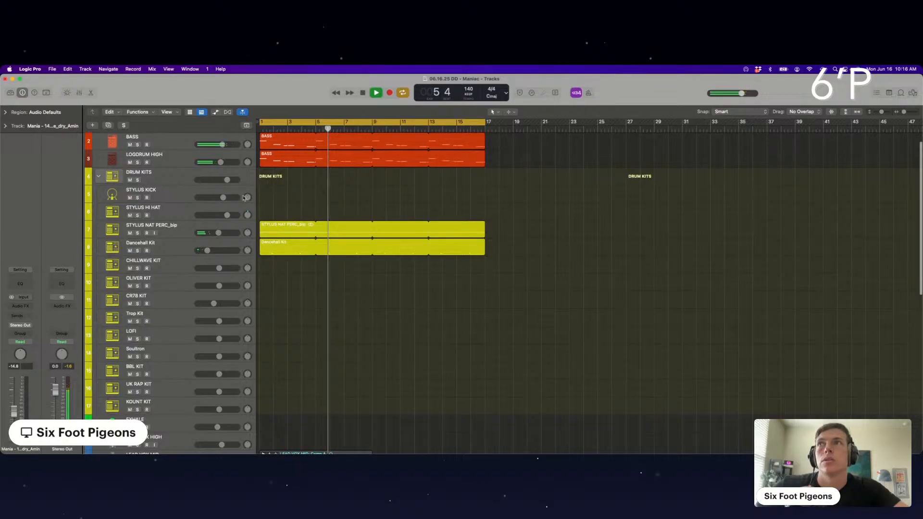
# Collapse the DRUM KITS stack, stop playback and open the EXHALE track's Kontakt 5 instrument beside the arrangement.
pyautogui.click(98, 194)
pyautogui.press('space')
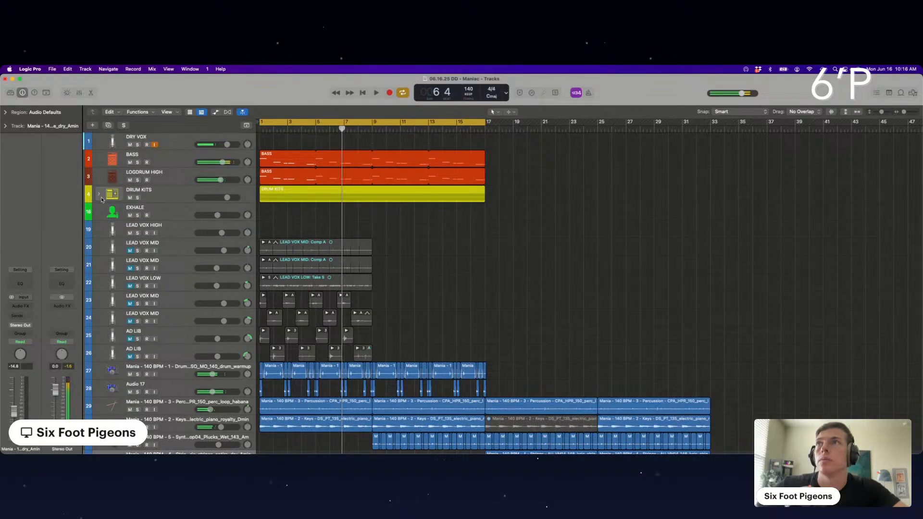
pyautogui.click(182, 211)
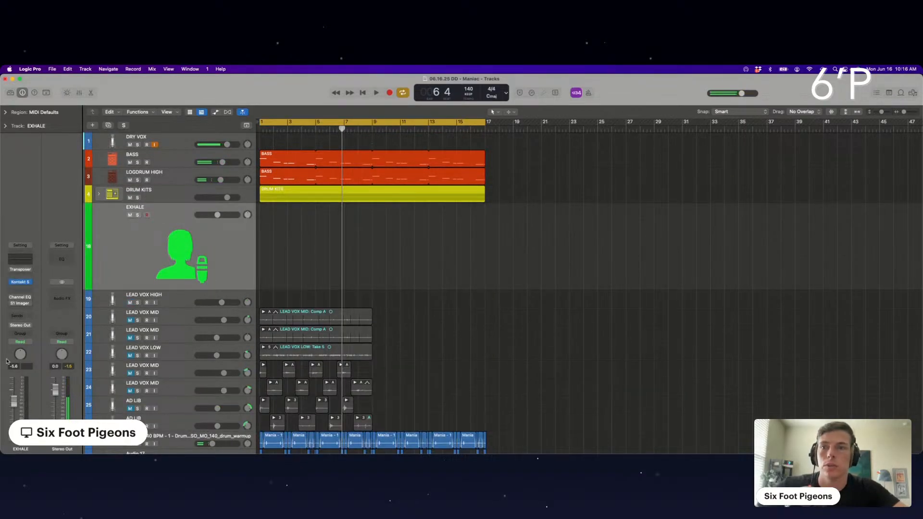
pyautogui.click(20, 282)
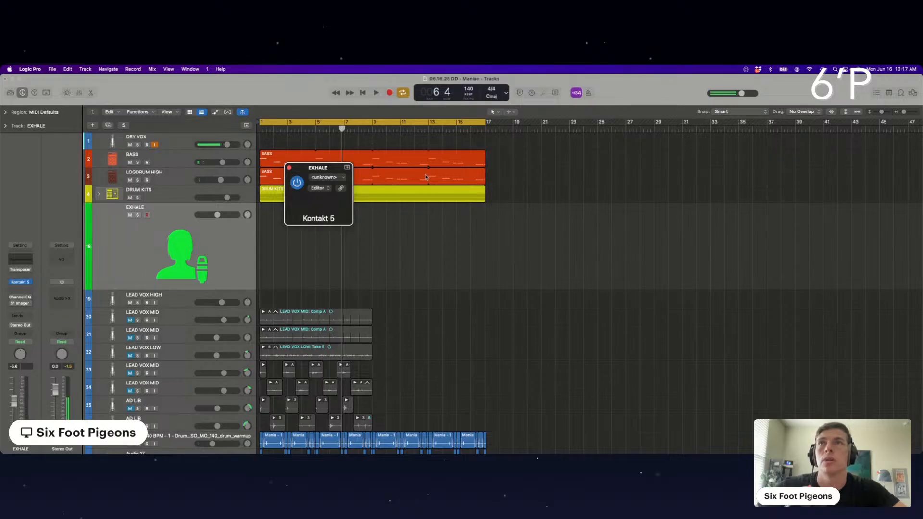
pyautogui.moveTo(444, 175); pyautogui.dragTo(725, 87)
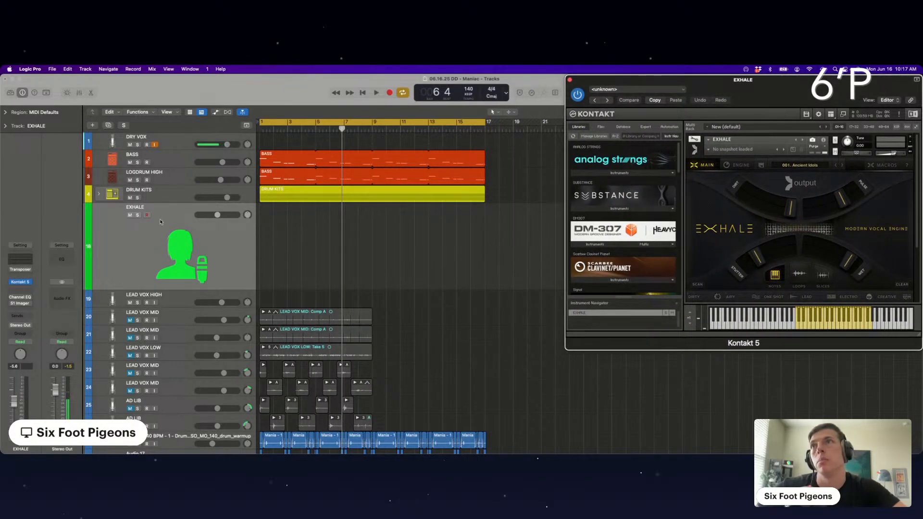
pyautogui.scroll(-1, 160, 221)
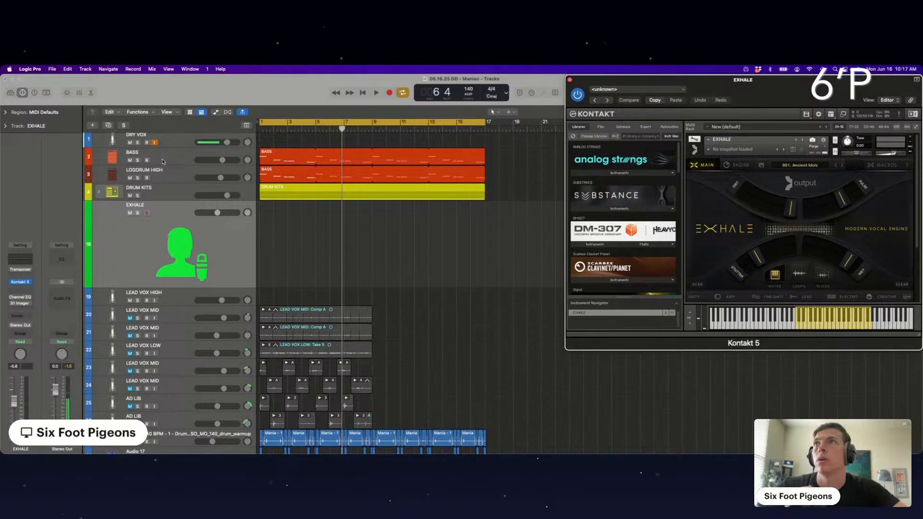
# Switch EXHALE to its Slices presets, check the key options and bring the preset list into view.
pyautogui.click(822, 275)
pyautogui.click(826, 258)
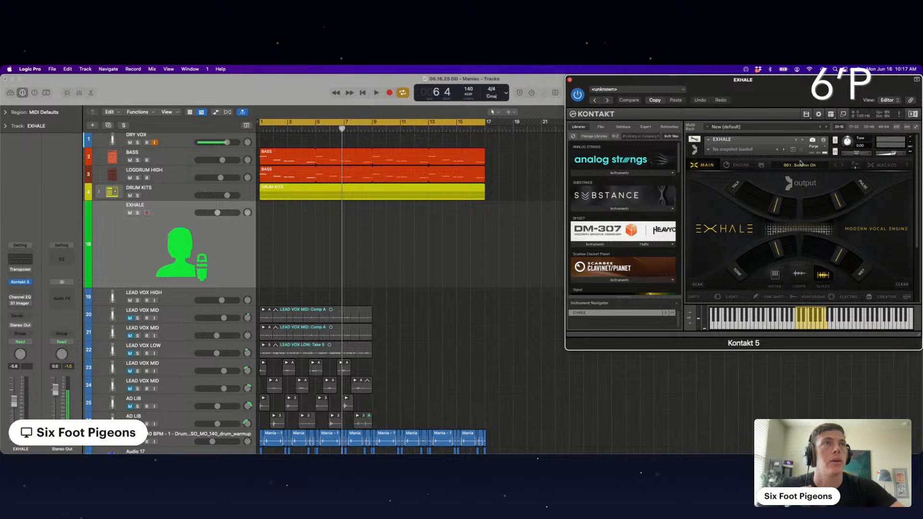
pyautogui.click(859, 166)
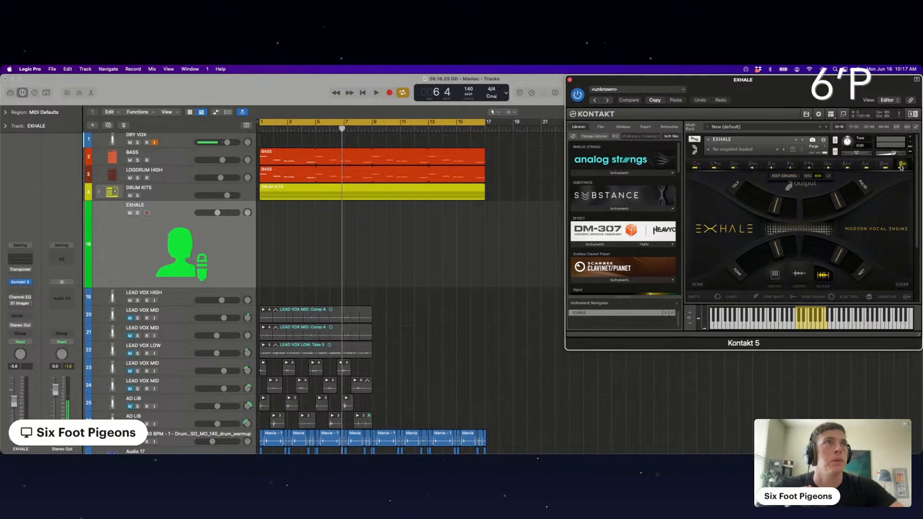
pyautogui.click(828, 176)
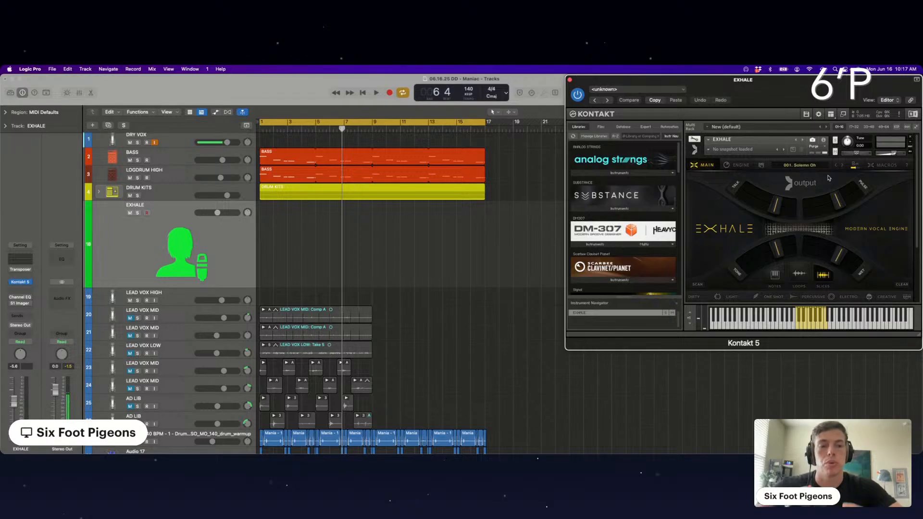
pyautogui.scroll(-3, 773, 220)
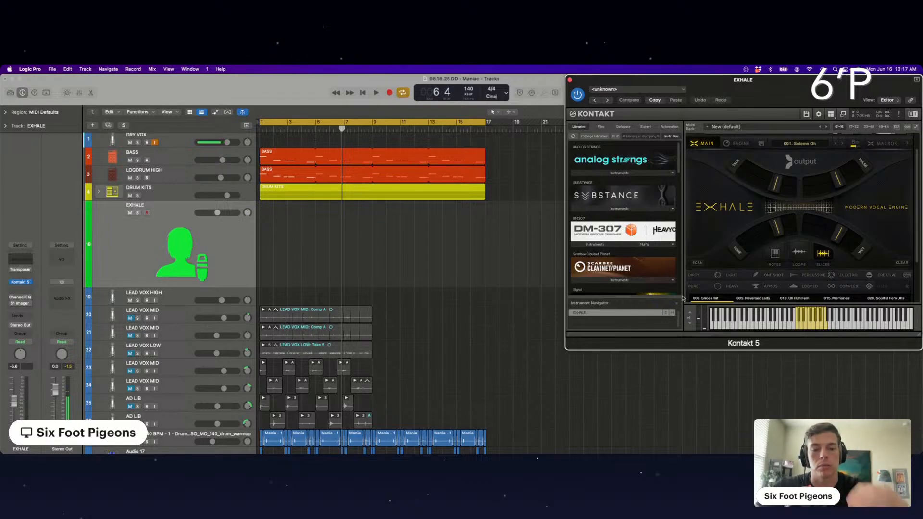
# Enable Musical Typing, play the beat from bar 1 and arrange the EXHALE window so its preset list and the typing keyboard are both visible.
pyautogui.press('super+k')
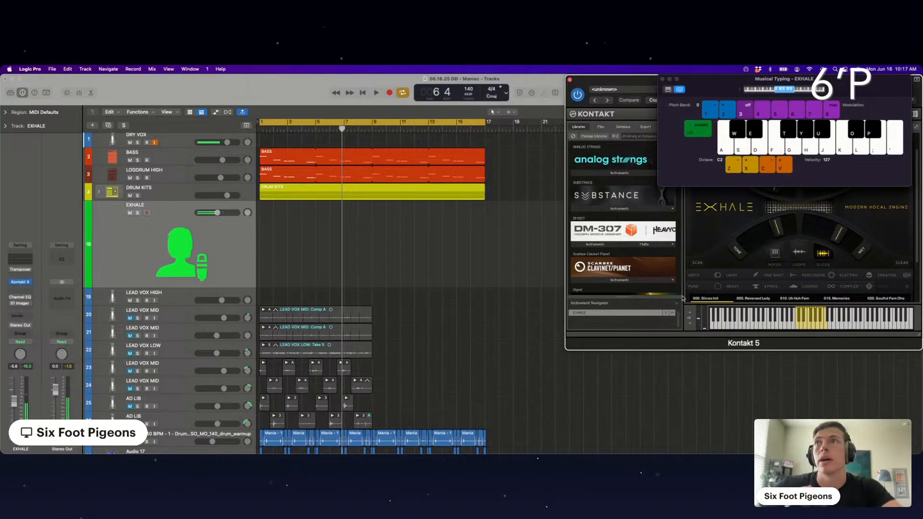
pyautogui.click(628, 89)
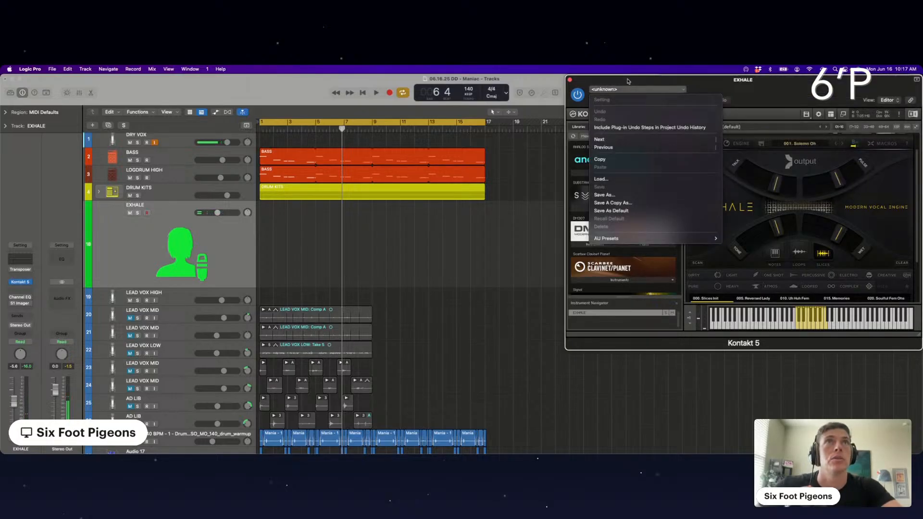
pyautogui.click(628, 81)
pyautogui.press('Return')
pyautogui.press('space')
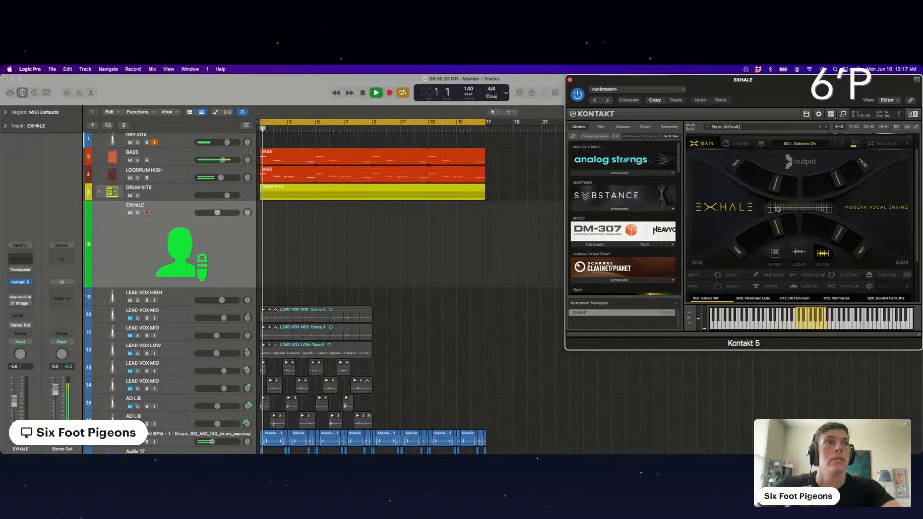
pyautogui.scroll(-2, 804, 267)
pyautogui.scroll(-1, 804, 267)
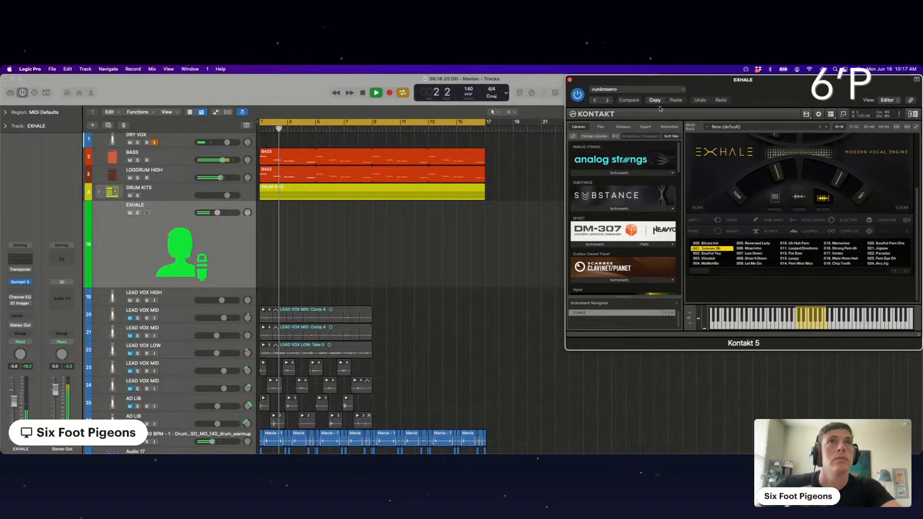
pyautogui.moveTo(656, 79); pyautogui.dragTo(388, 175)
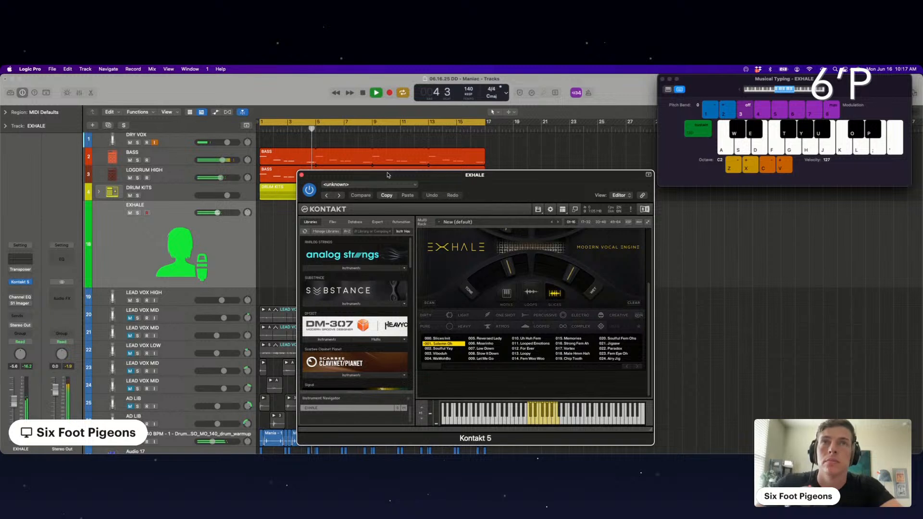
# Load the slice preset 009. Let Me Go and lower the EXHALE track's volume to -12.0 dB.
pyautogui.click(487, 358)
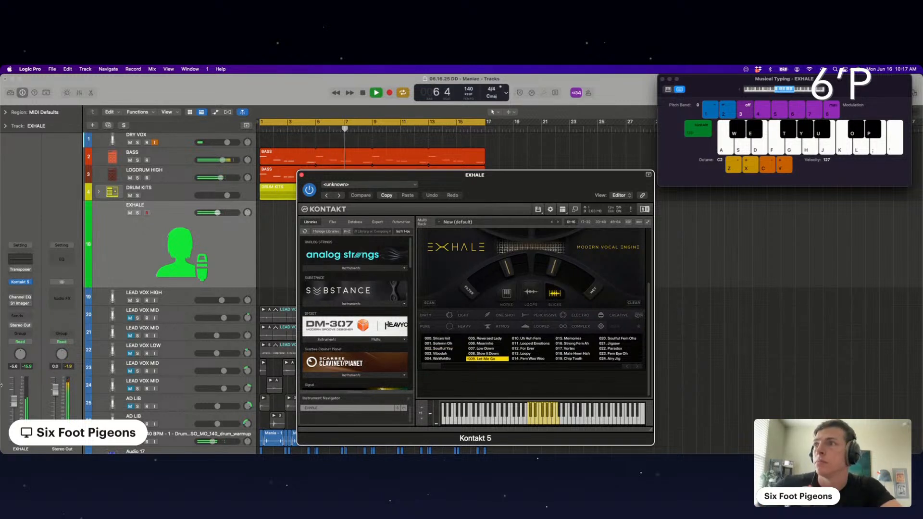
pyautogui.moveTo(14, 406); pyautogui.dragTo(14, 407)
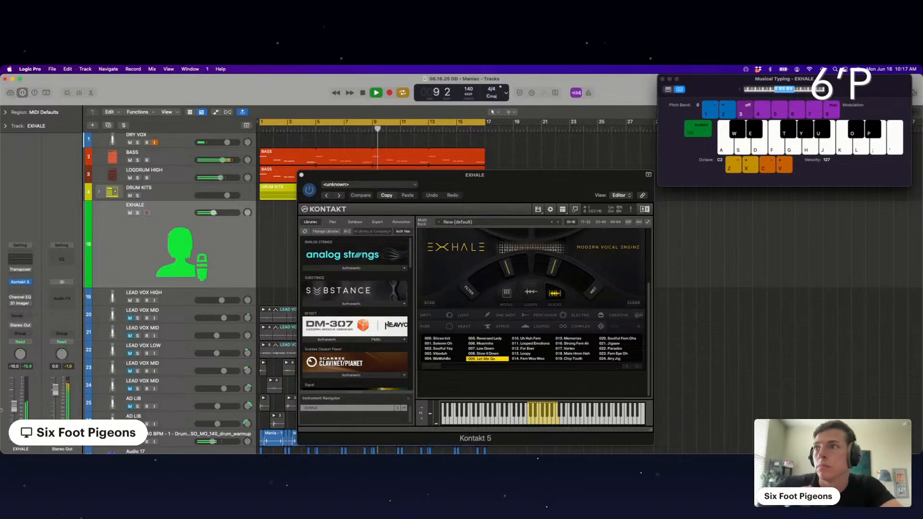
pyautogui.moveTo(14, 408); pyautogui.dragTo(15, 412)
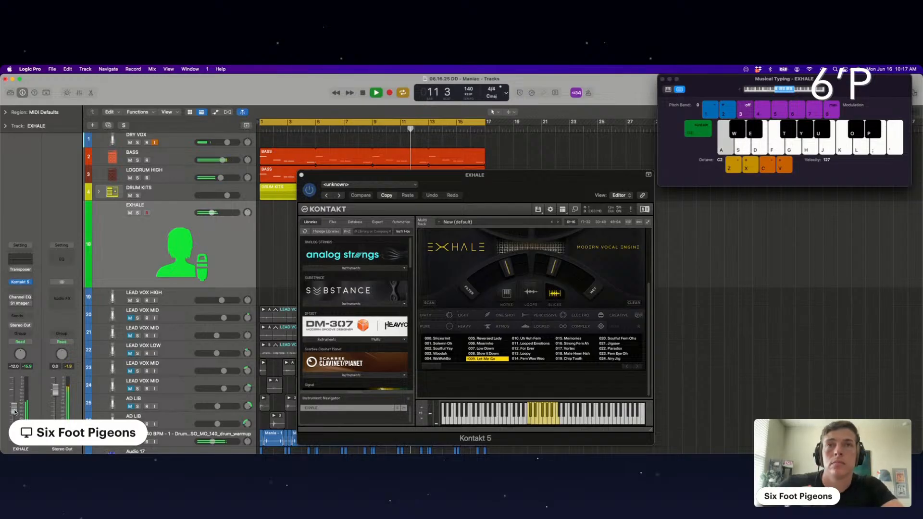
# Audition another slice preset over the looping beat, return to 009. Let Me Go and rehearse its vocal chops.
pyautogui.click(521, 356)
pyautogui.click(491, 359)
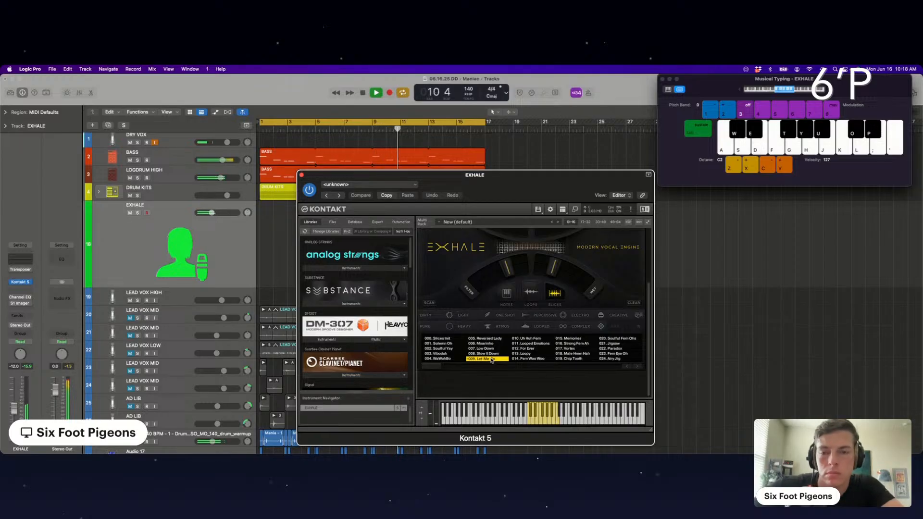
pyautogui.press('w')
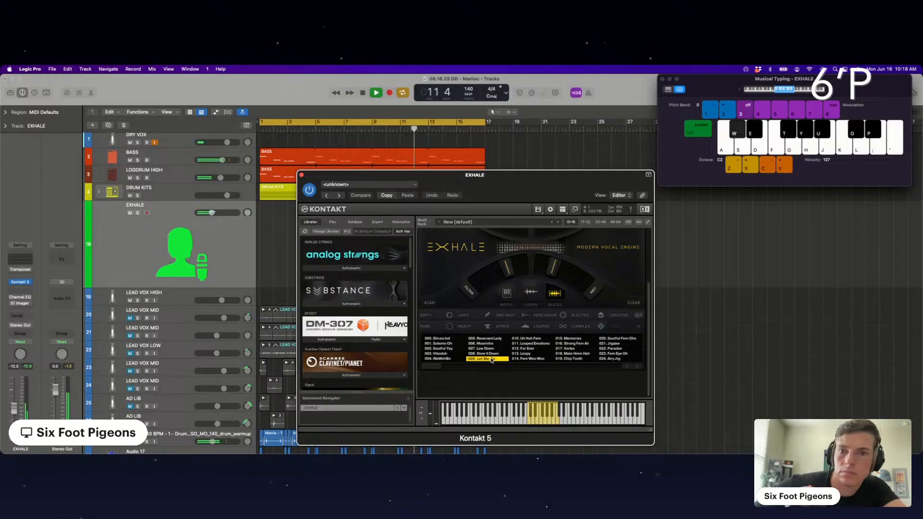
pyautogui.press('s')
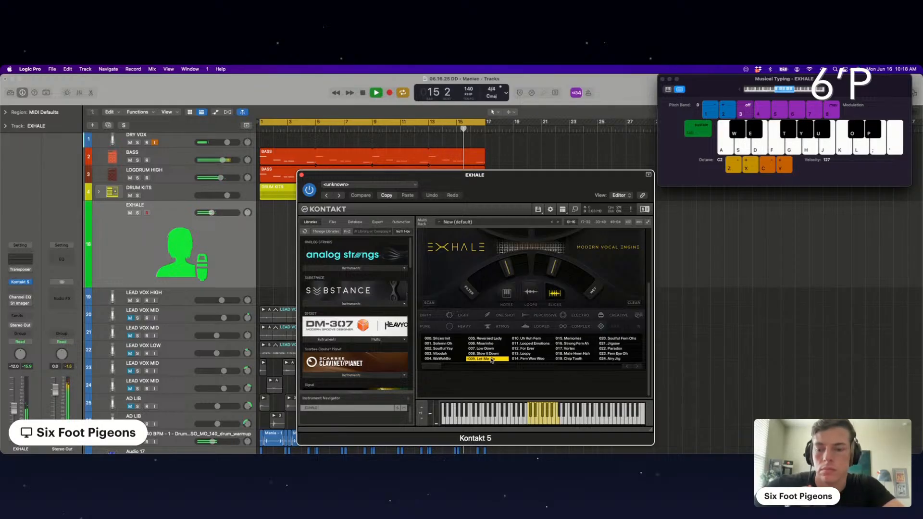
pyautogui.press('e')
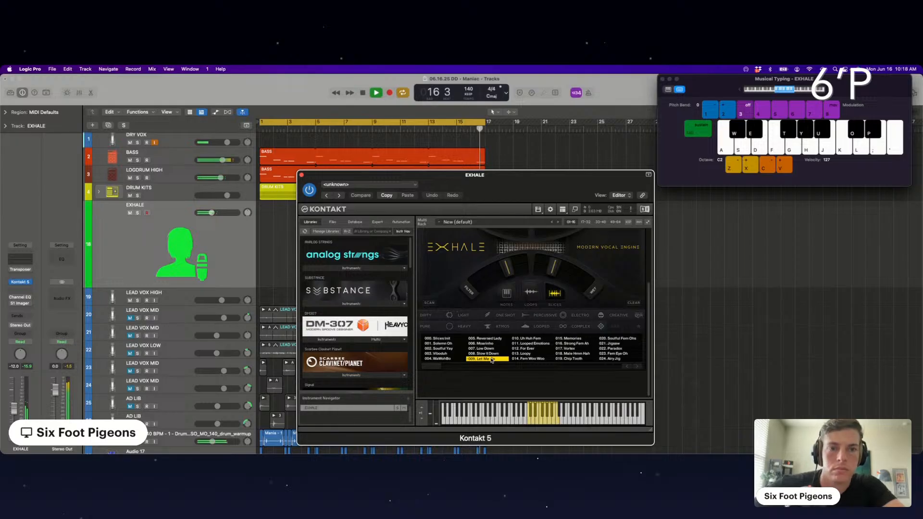
# Try a first vocal-chop recording on the EXHALE track from bar 1 over the beat and discard the take.
pyautogui.press('r')
pyautogui.press('f')
pyautogui.press('f')
pyautogui.press('f')
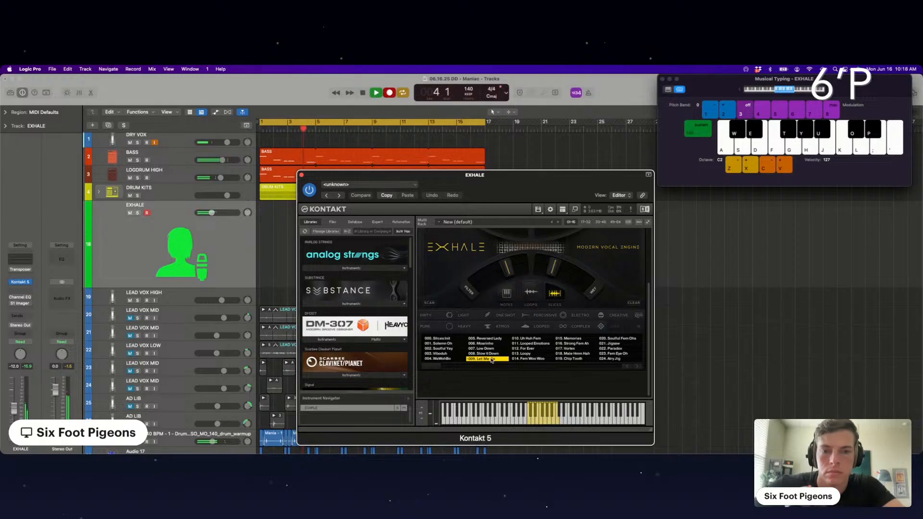
pyautogui.press('e')
pyautogui.press('s')
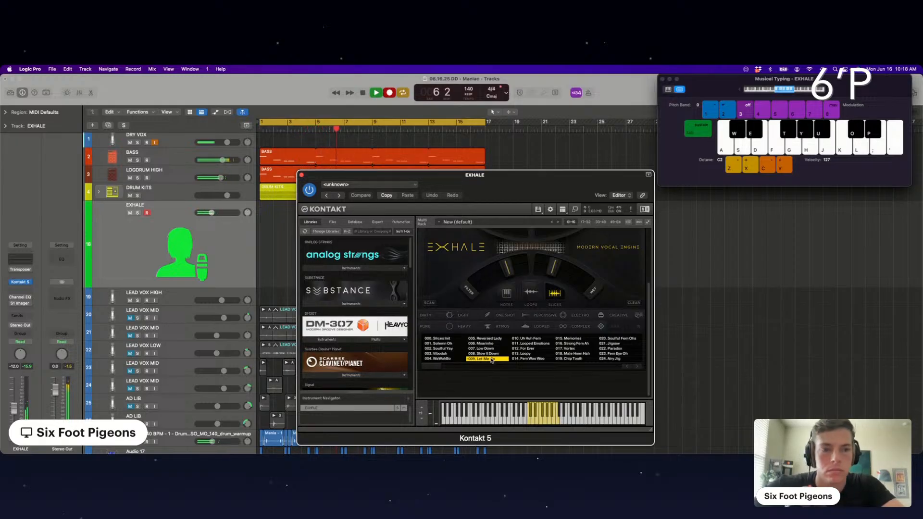
pyautogui.press('f')
pyautogui.press('w')
pyautogui.press('e')
pyautogui.press('a')
pyautogui.press('space')
pyautogui.press('d')
pyautogui.press('e')
pyautogui.press('s')
pyautogui.press('e')
pyautogui.press('d')
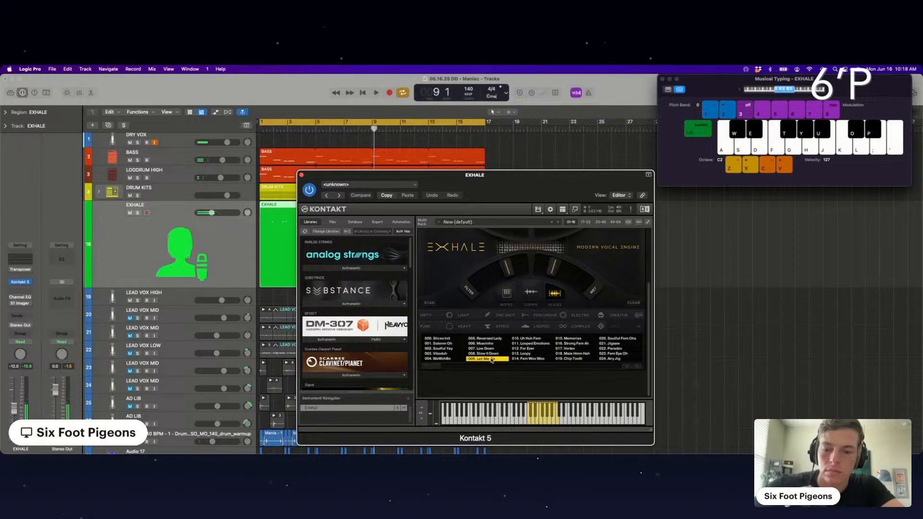
pyautogui.press('super+z')
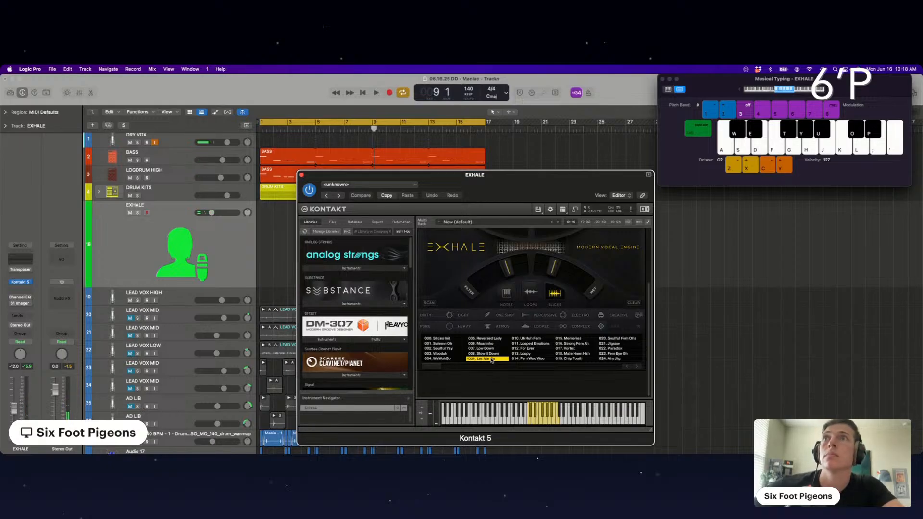
# Record a new vocal-chop take on the EXHALE track from bar 1 up to bar 9 over the beat.
pyautogui.press('r')
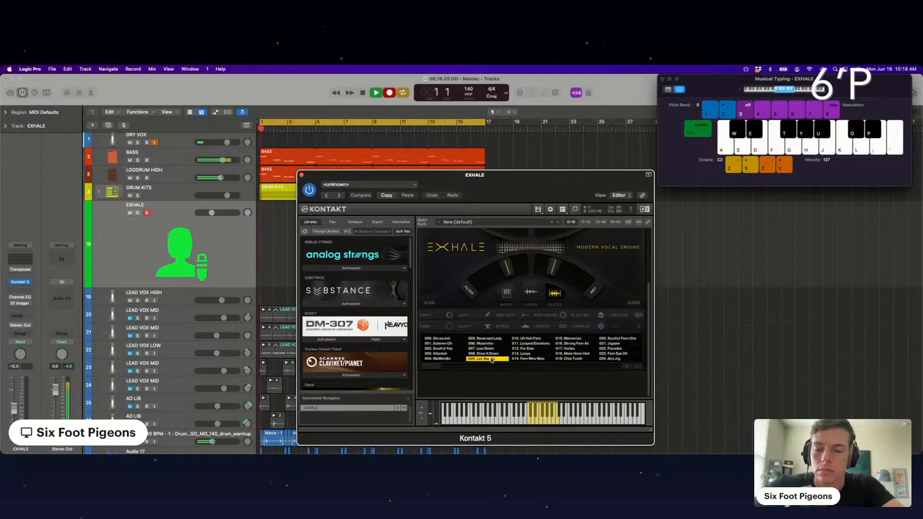
pyautogui.press('f')
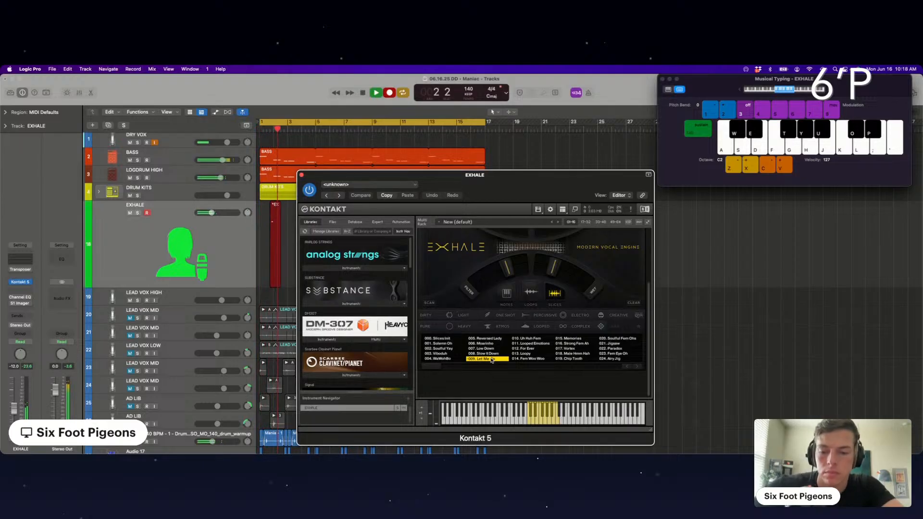
pyautogui.press('f')
pyautogui.press('f')
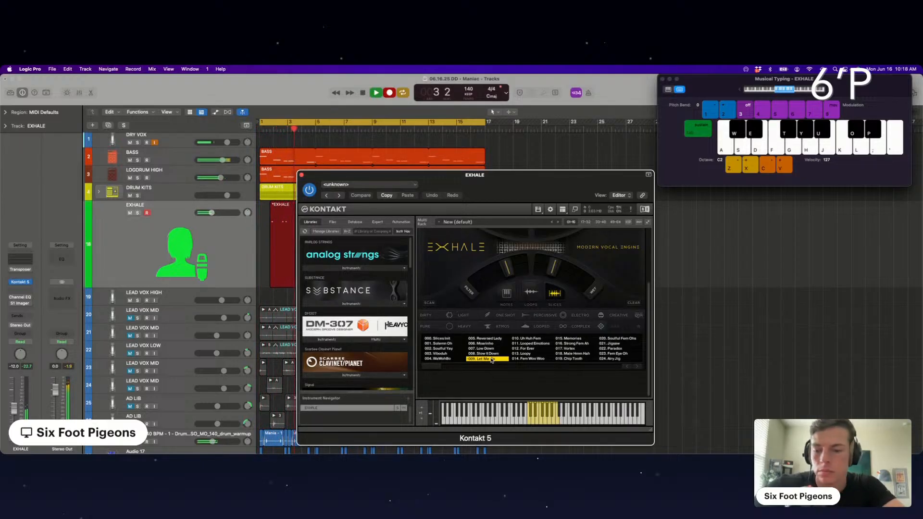
pyautogui.press('s')
pyautogui.press('f')
pyautogui.press('f')
pyautogui.press('f')
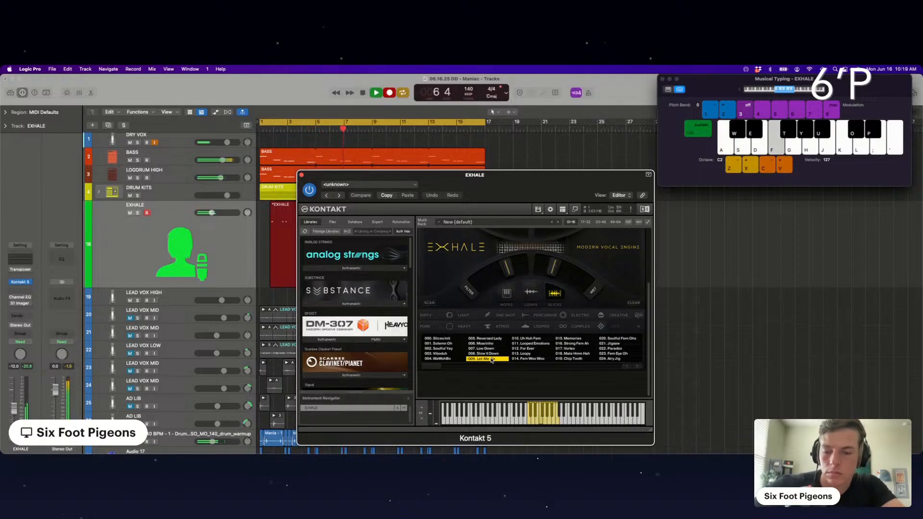
pyautogui.press('w')
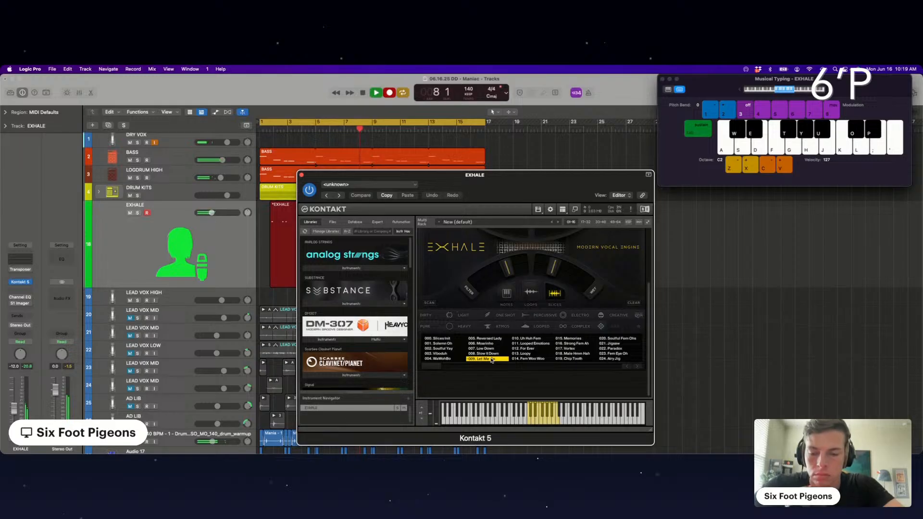
pyautogui.press('e')
pyautogui.press('d')
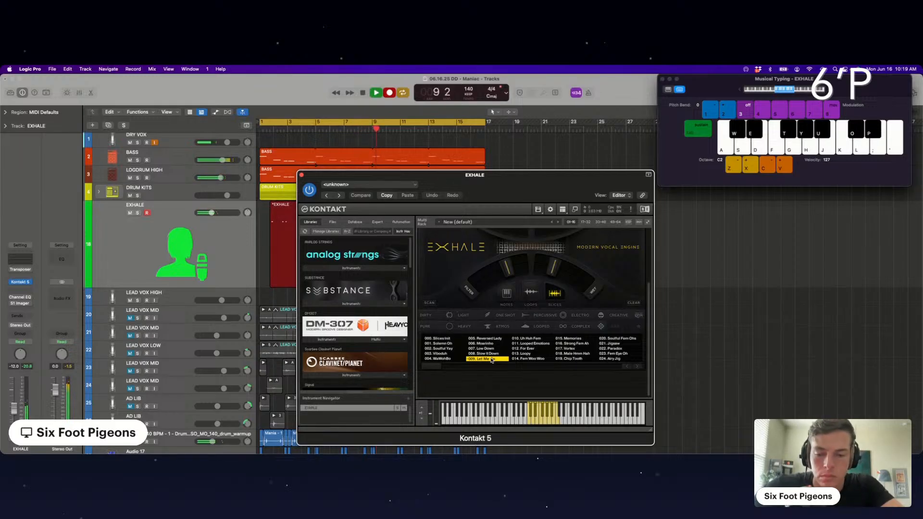
pyautogui.press('space')
# Close the instrument window, cut the EXHALE region down to bars 1 to 5 and open it in the Piano Roll.
pyautogui.click(301, 175)
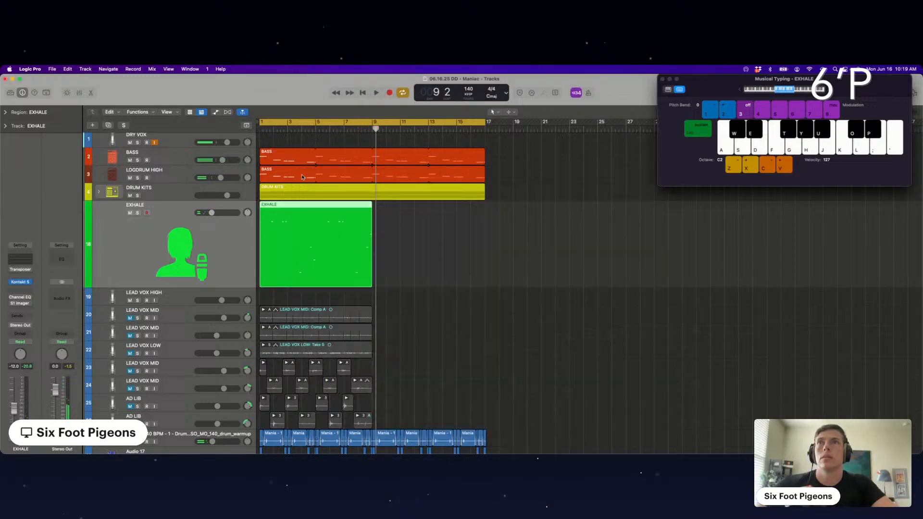
pyautogui.keyDown('super'); pyautogui.doubleClick(316, 212); pyautogui.keyUp('super')
pyautogui.click(309, 216)
pyautogui.press('Delete')
pyautogui.click(339, 228)
pyautogui.moveTo(339, 228); pyautogui.dragTo(283, 228)
pyautogui.doubleClick(283, 228)
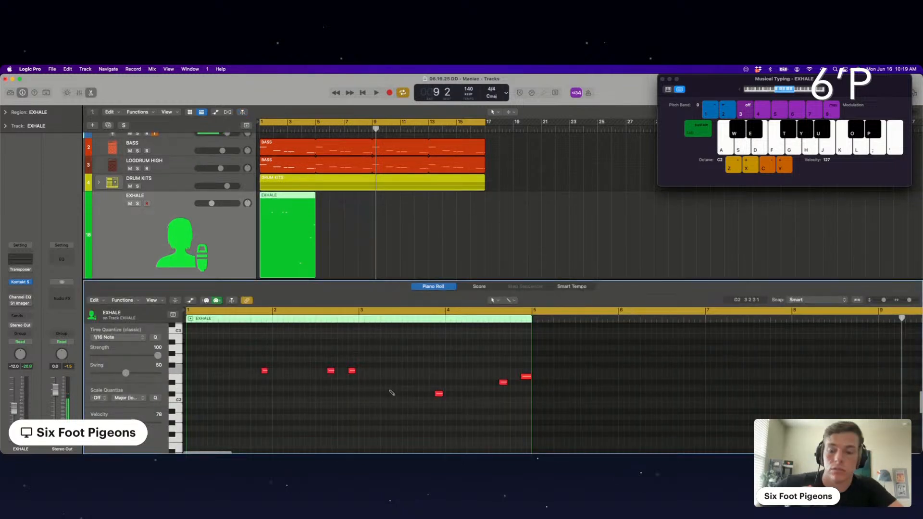
# Play the EXHALE region from bar 1 and shorten its second F2 note in the second half of bar 2.
pyautogui.press('super+a')
pyautogui.press('Return')
pyautogui.press('space')
pyautogui.scroll(1, 382, 390)
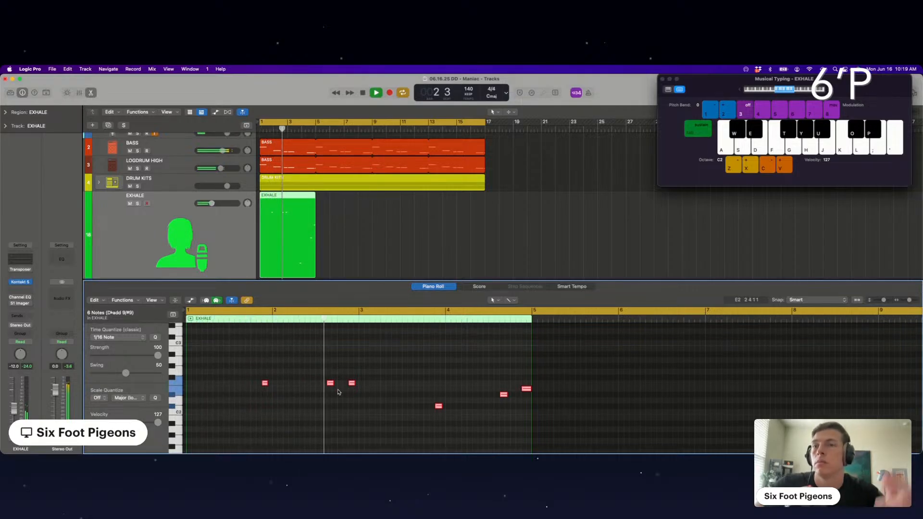
pyautogui.click(338, 391)
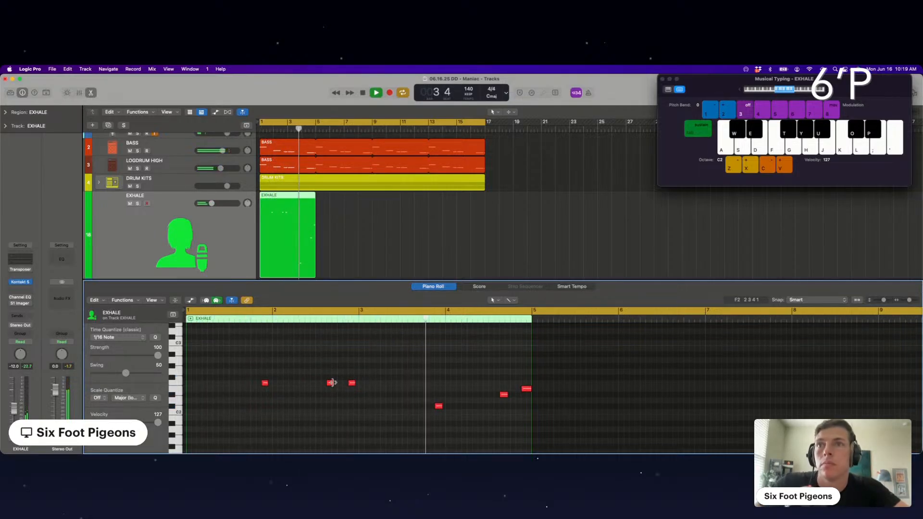
pyautogui.click(331, 382)
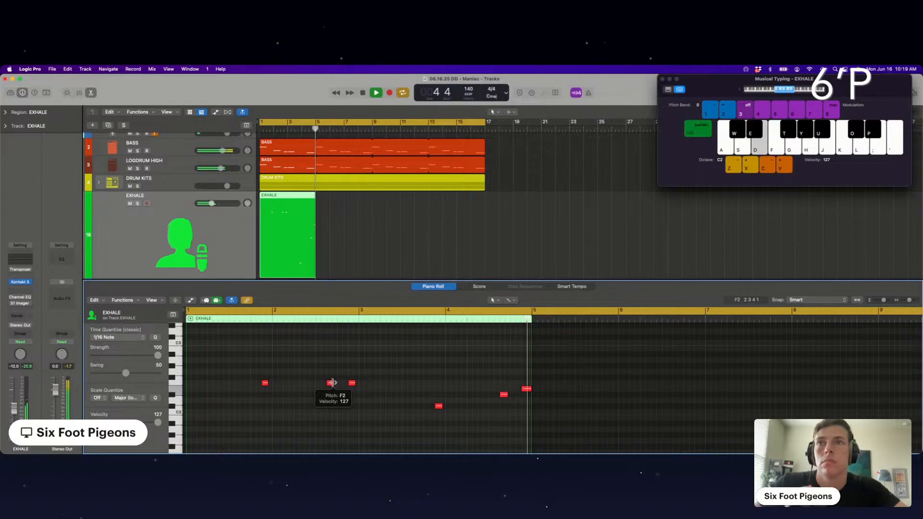
pyautogui.press('space')
pyautogui.moveTo(332, 383); pyautogui.dragTo(331, 383)
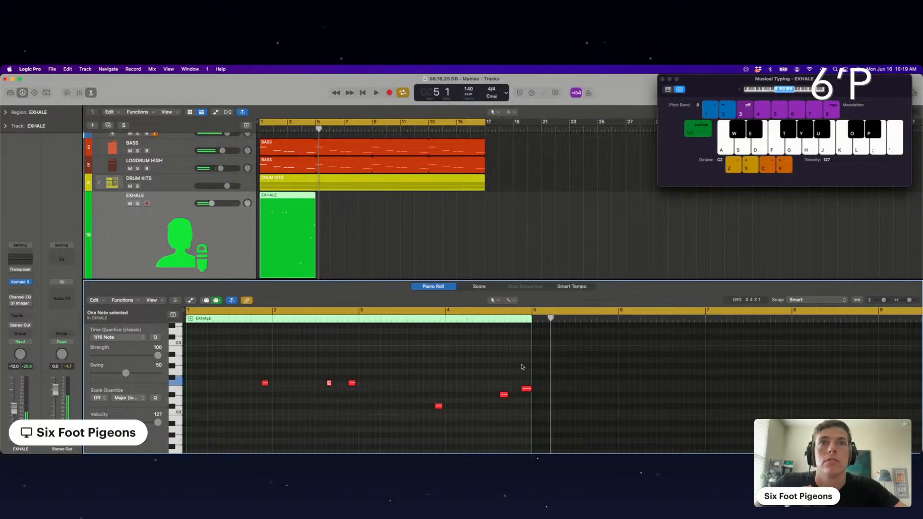
# Duplicate the EXHALE track, place the original region at bar 5 and copy it to bar 1 on the new track.
pyautogui.scroll(-2, 318, 196)
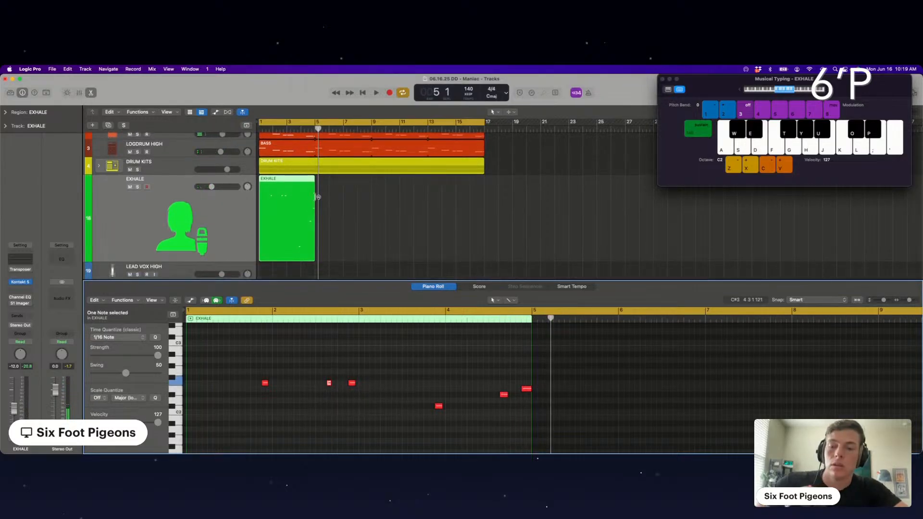
pyautogui.press('super+d')
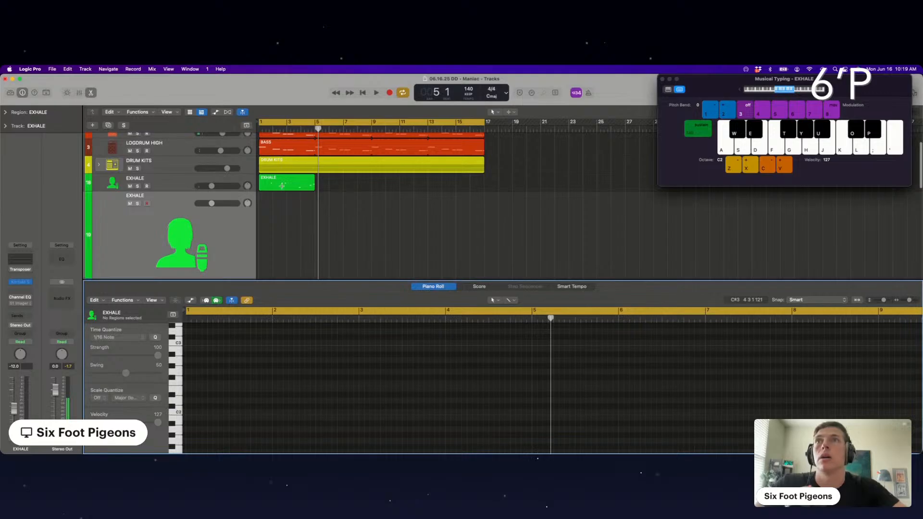
pyautogui.click(289, 185)
pyautogui.moveTo(279, 183); pyautogui.dragTo(289, 213)
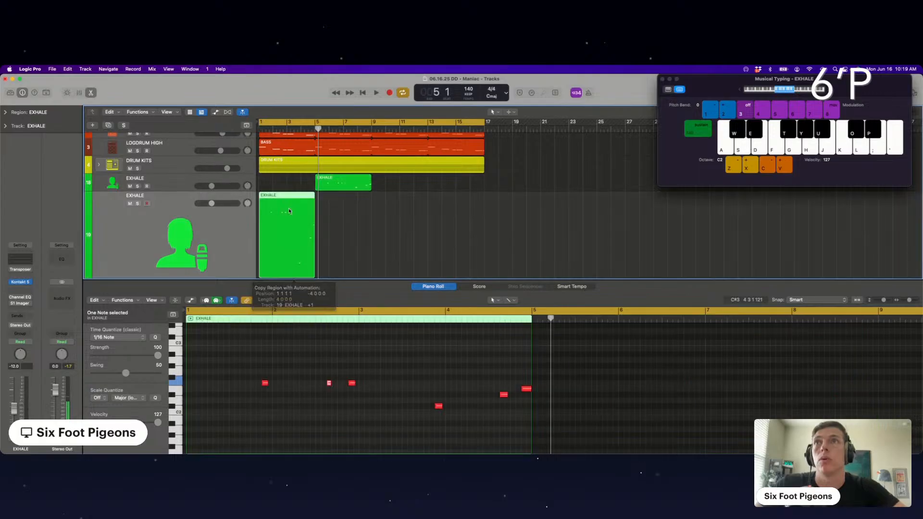
# Open the duplicated EXHALE track's instrument, tune it to -12.00 and play the beat to hear the region at bar 1.
pyautogui.click(24, 282)
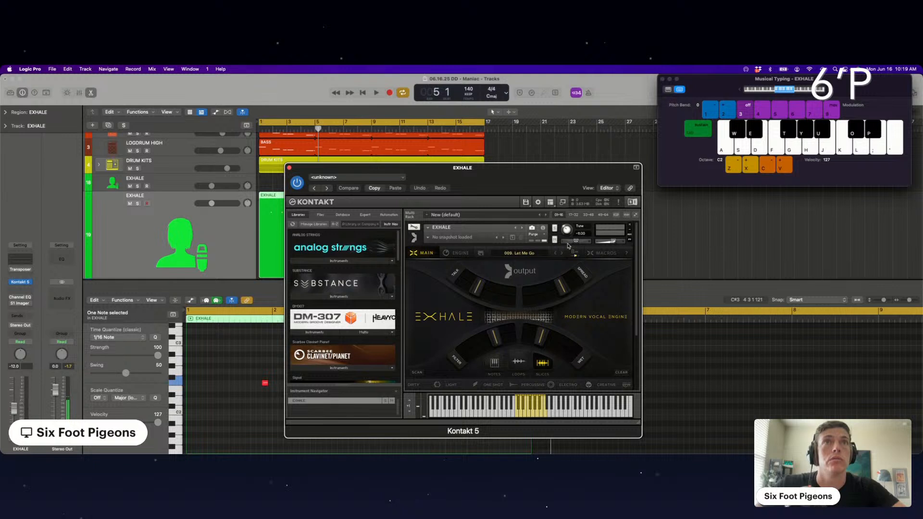
pyautogui.press('space')
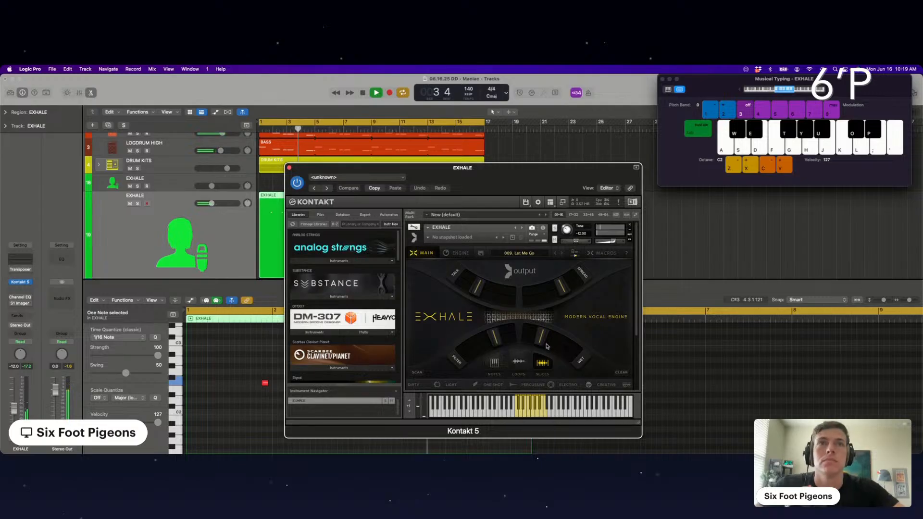
pyautogui.moveTo(430, 169); pyautogui.dragTo(628, 172)
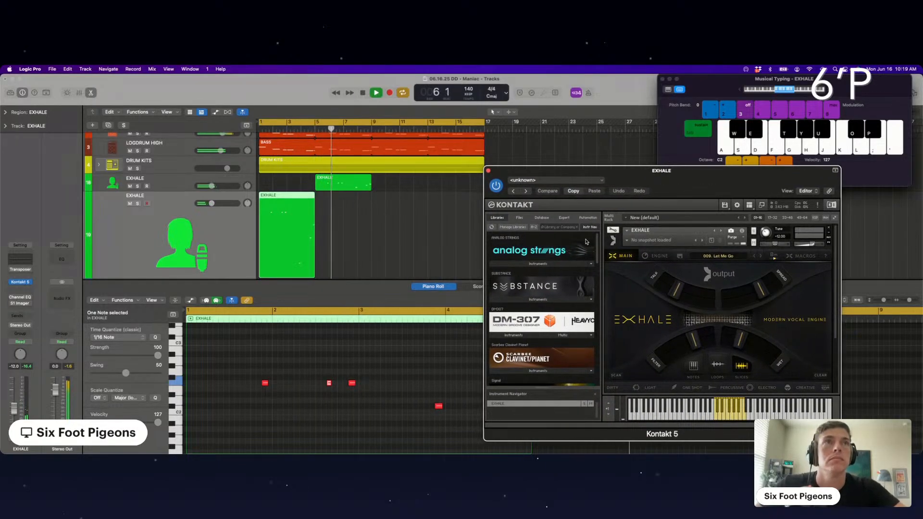
pyautogui.press('space')
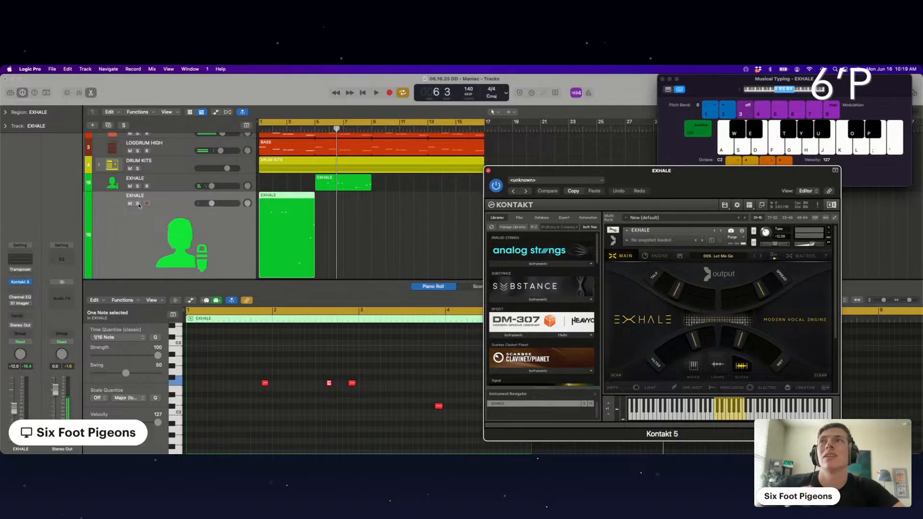
# Set the cycle range to bars 1 to 5 and play the duplicated EXHALE track in solo.
pyautogui.click(289, 123)
pyautogui.moveTo(260, 123); pyautogui.dragTo(314, 123)
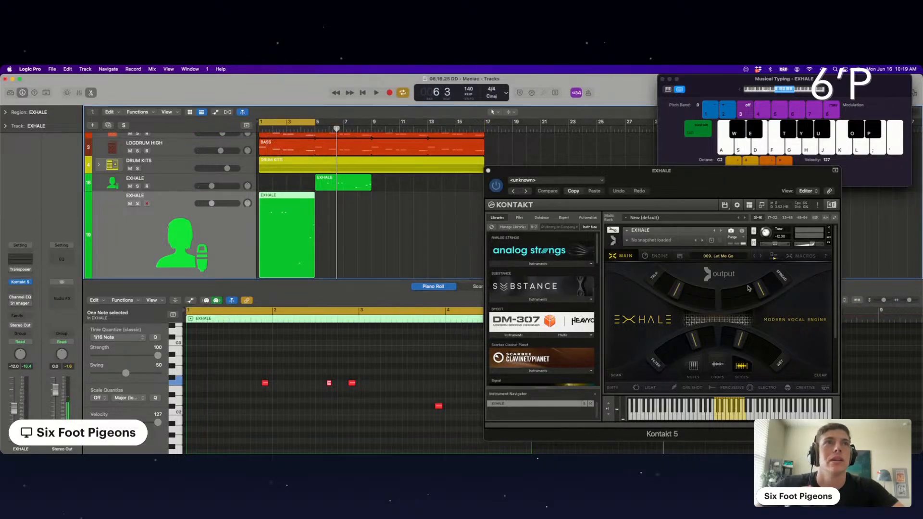
pyautogui.click(137, 203)
pyautogui.press('space')
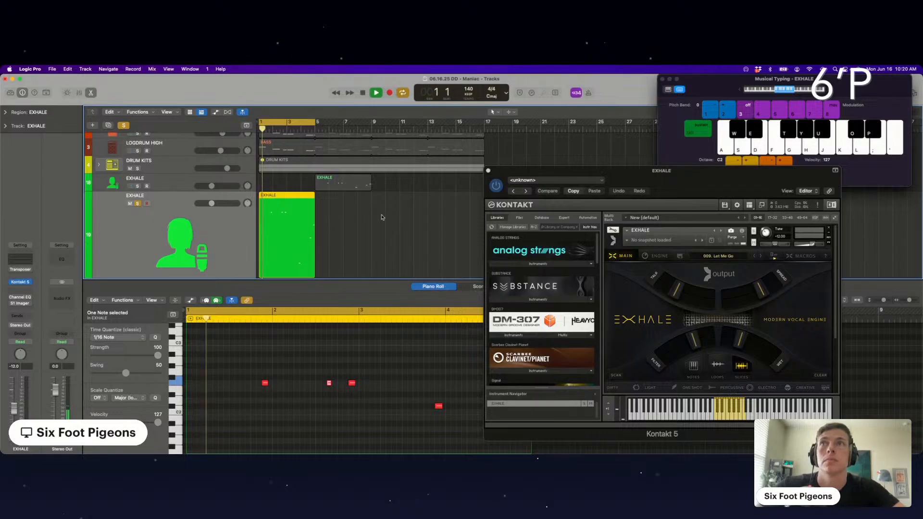
pyautogui.scroll(3, 153, 146)
pyautogui.scroll(-2, 154, 192)
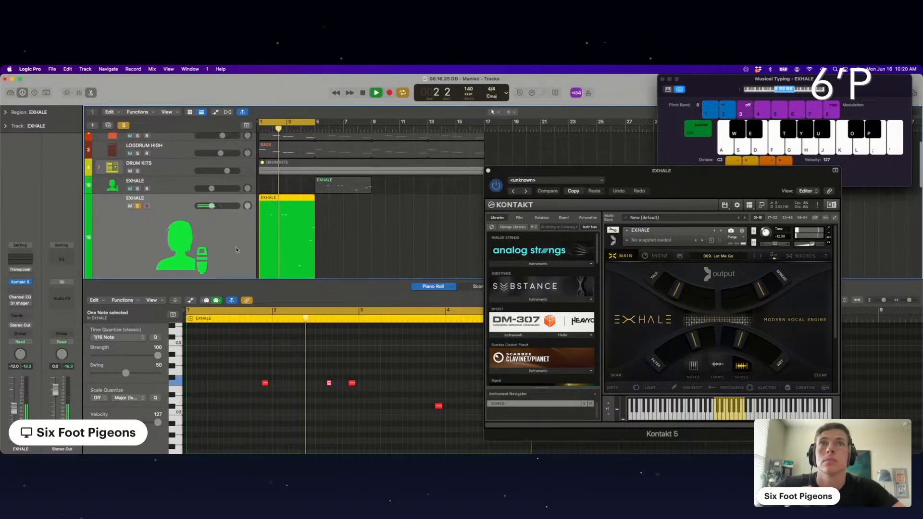
# Adjust the TALK, FILTER and WET sliders of the soloed EXHALE patch, trying a different SPREAD amount before restoring it.
pyautogui.moveTo(678, 292); pyautogui.dragTo(711, 299)
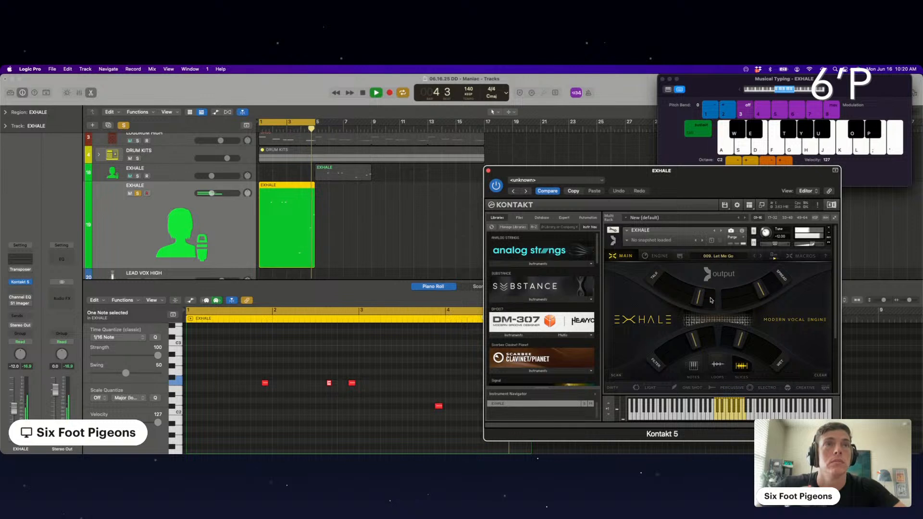
pyautogui.moveTo(762, 291); pyautogui.dragTo(735, 300)
pyautogui.moveTo(694, 340); pyautogui.dragTo(662, 365)
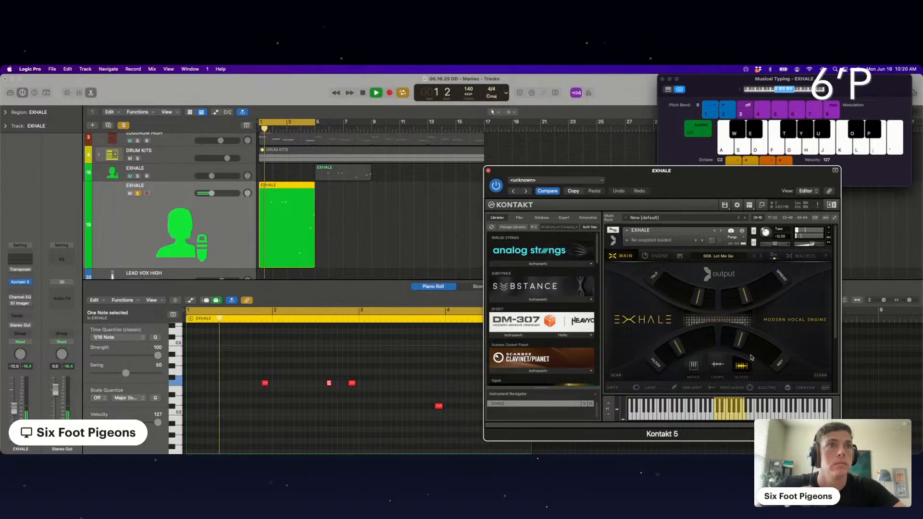
pyautogui.moveTo(739, 339)
pyautogui.mouseDown()
pyautogui.moveTo(771, 350)
pyautogui.moveTo(727, 343)
pyautogui.mouseUp()
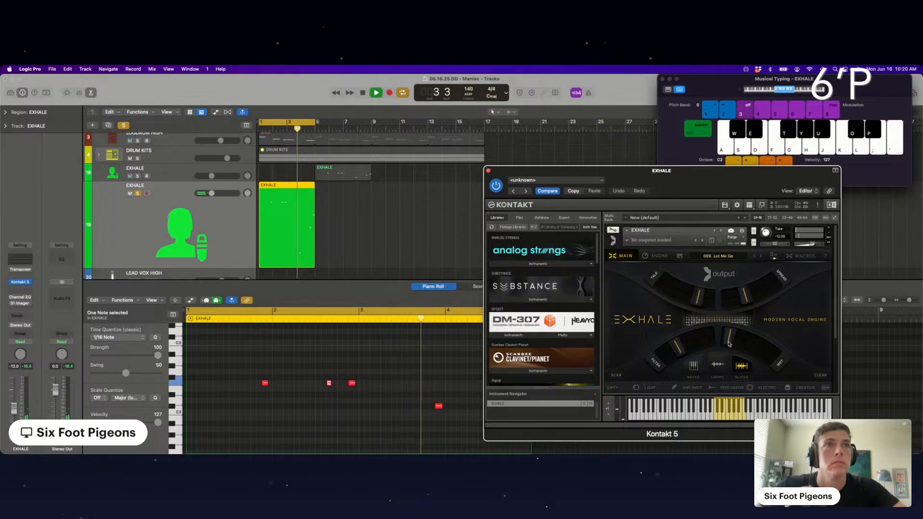
pyautogui.moveTo(748, 311); pyautogui.dragTo(764, 305)
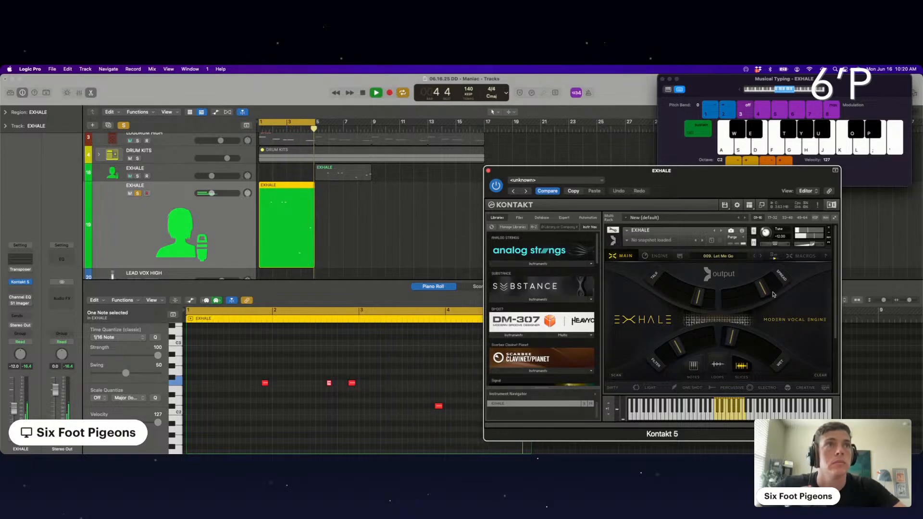
# Unsolo the duplicated EXHALE track and raise its volume to -6.0 dB against the full beat before stopping playback.
pyautogui.click(138, 193)
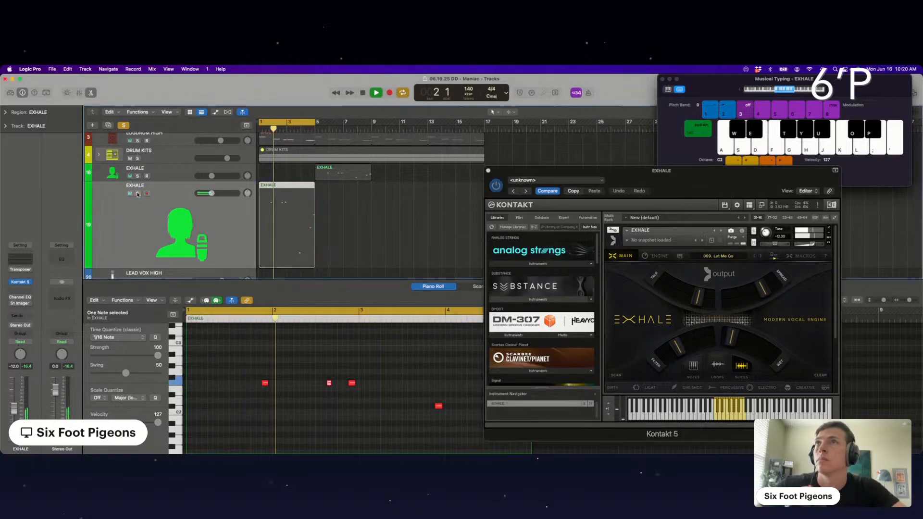
pyautogui.scroll(1, 139, 181)
pyautogui.scroll(2, 139, 181)
pyautogui.click(137, 143)
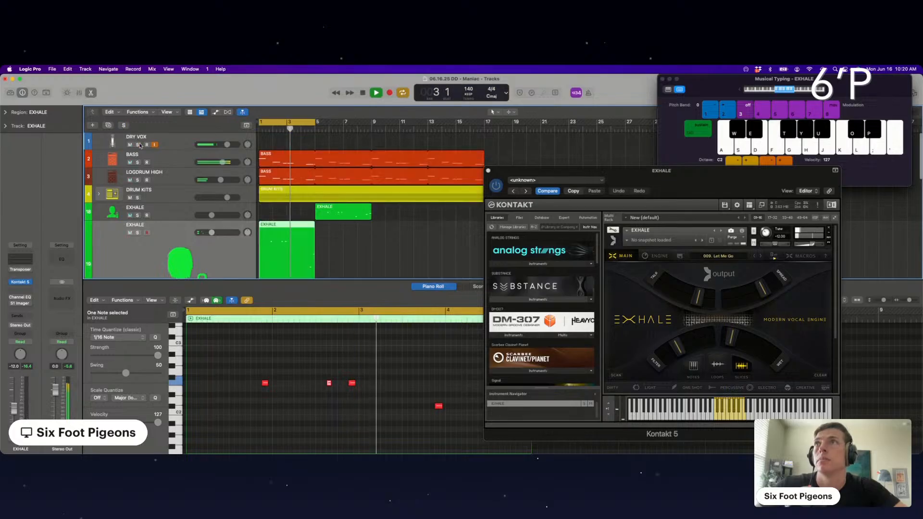
pyautogui.scroll(-3, 324, 207)
pyautogui.moveTo(211, 187); pyautogui.dragTo(217, 188)
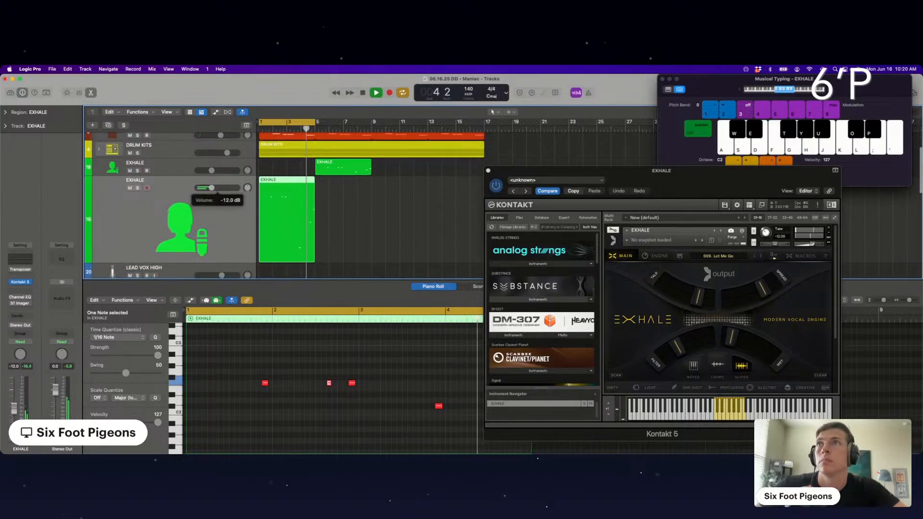
pyautogui.press('space')
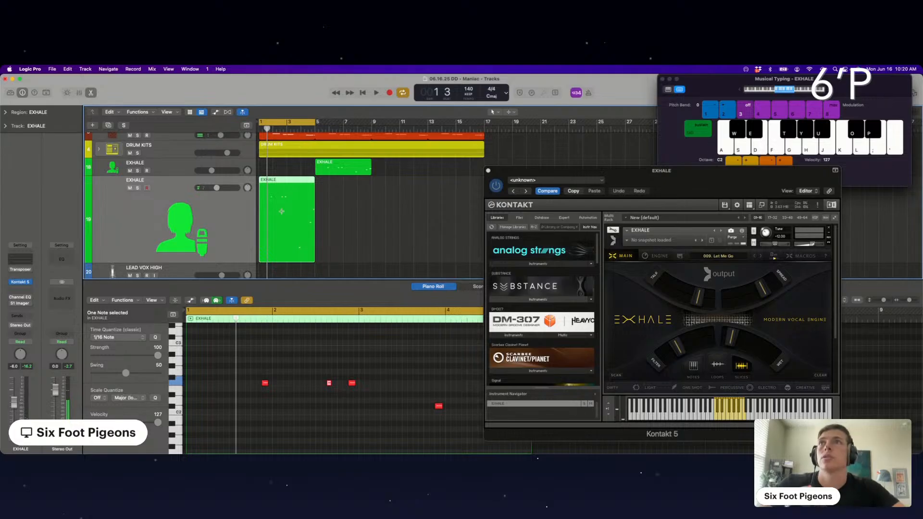
# Duplicate the bar 1 EXHALE track, copy the bar 5 region onto the new track and mute the original EXHALE track.
pyautogui.press('super+d')
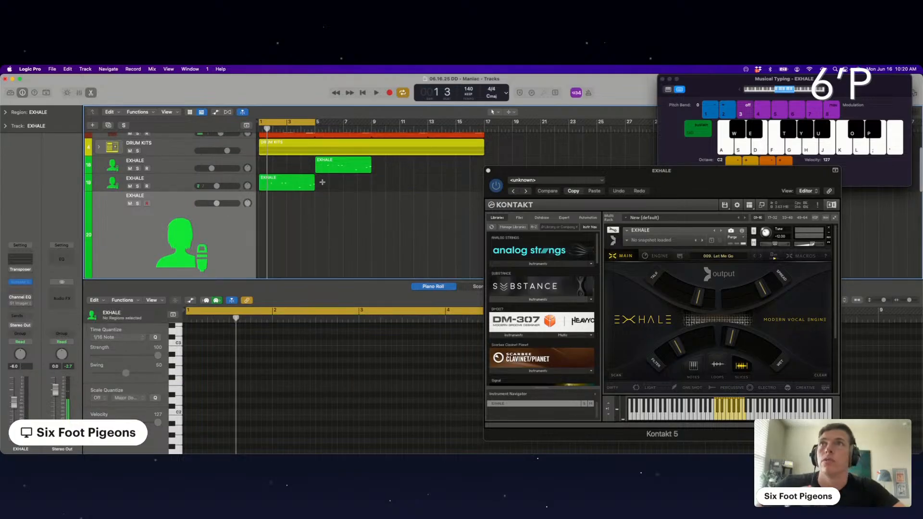
pyautogui.moveTo(344, 171); pyautogui.dragTo(346, 199)
pyautogui.click(131, 169)
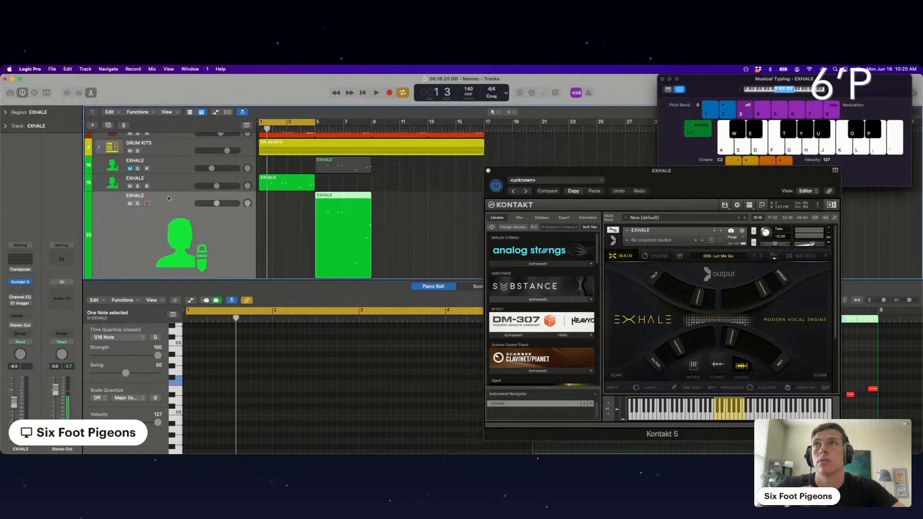
pyautogui.click(181, 215)
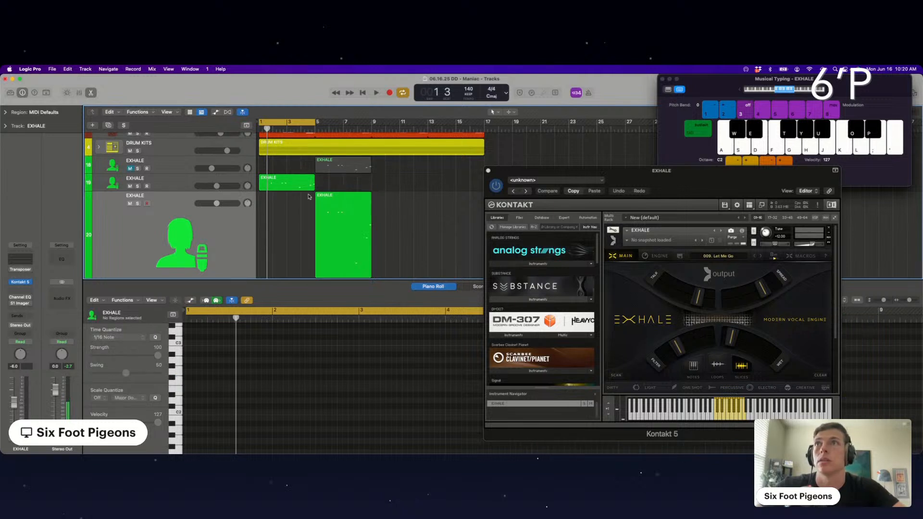
# Open the newest EXHALE track's instrument, raise its tuning and close both instrument windows.
pyautogui.click(20, 281)
pyautogui.click(726, 176)
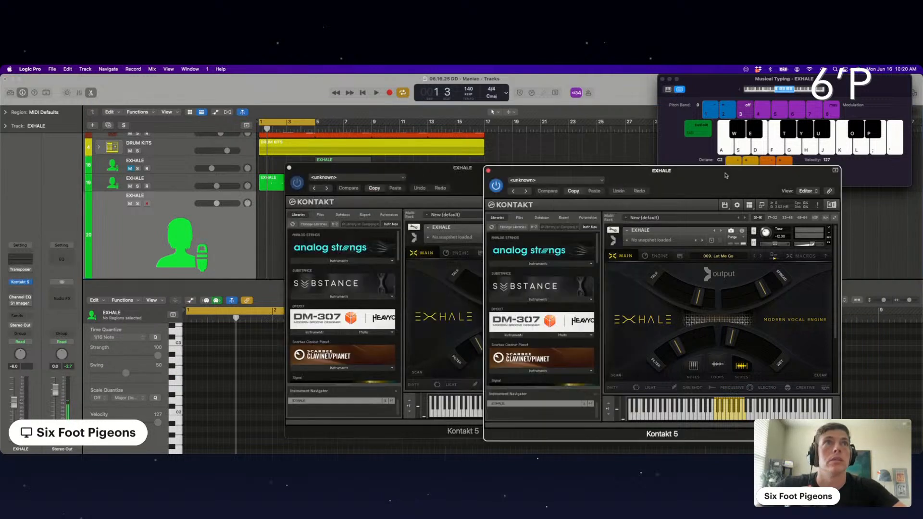
pyautogui.click(488, 171)
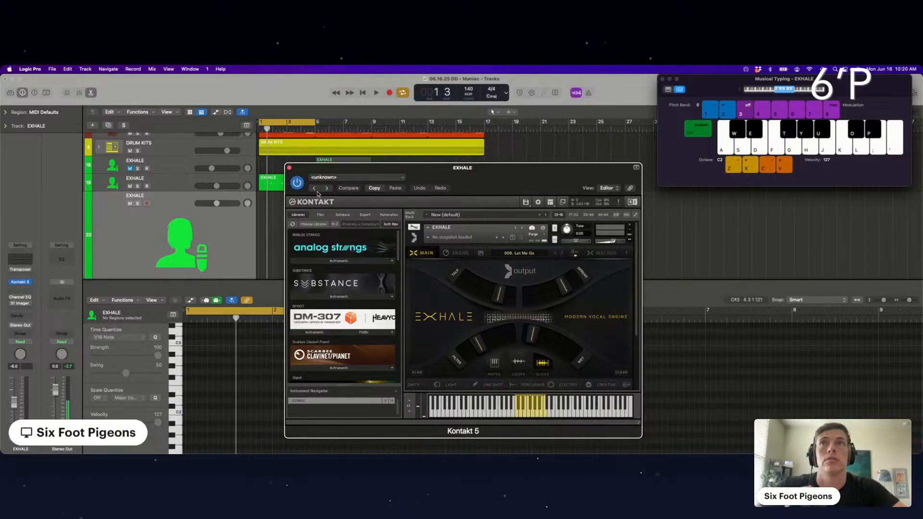
pyautogui.click(290, 169)
# Loop bars 1 to 9 during playback and lower the volume of the EXHALE track holding the unmuted bar 5 region.
pyautogui.moveTo(315, 123); pyautogui.dragTo(372, 122)
pyautogui.press('space')
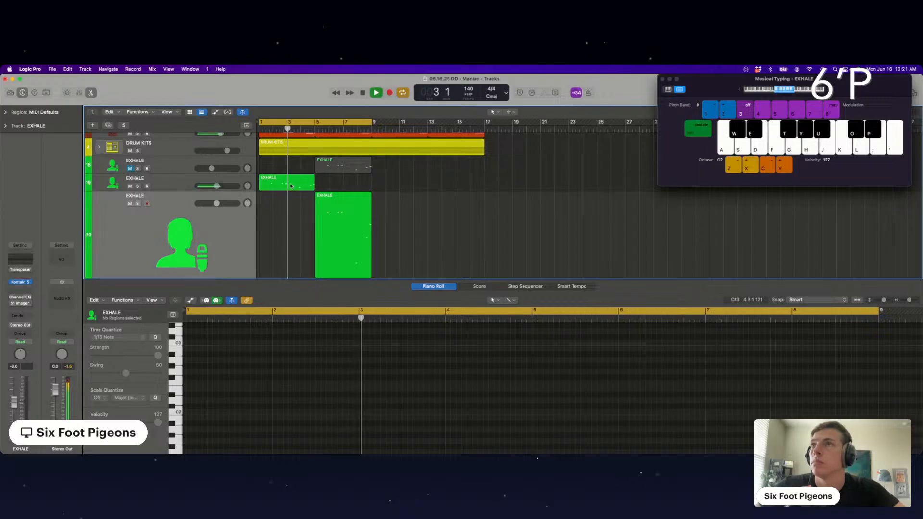
pyautogui.click(158, 187)
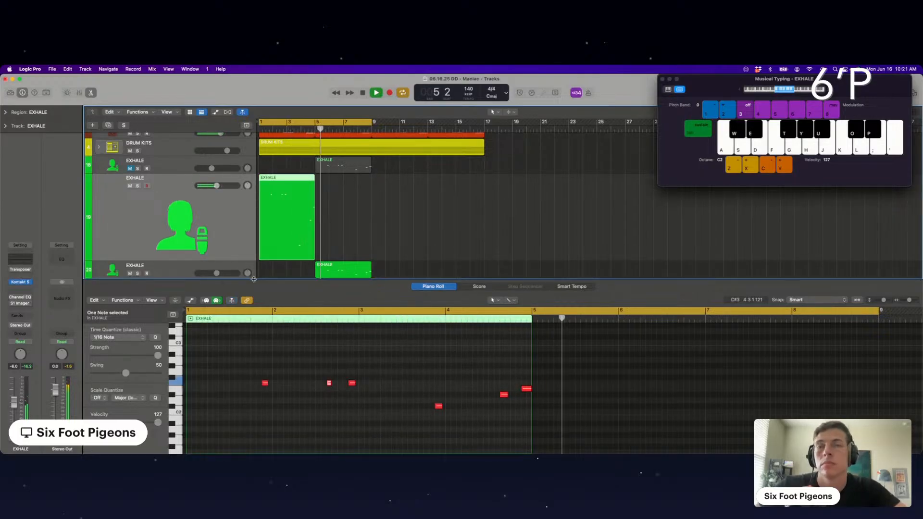
pyautogui.moveTo(217, 273); pyautogui.dragTo(209, 273)
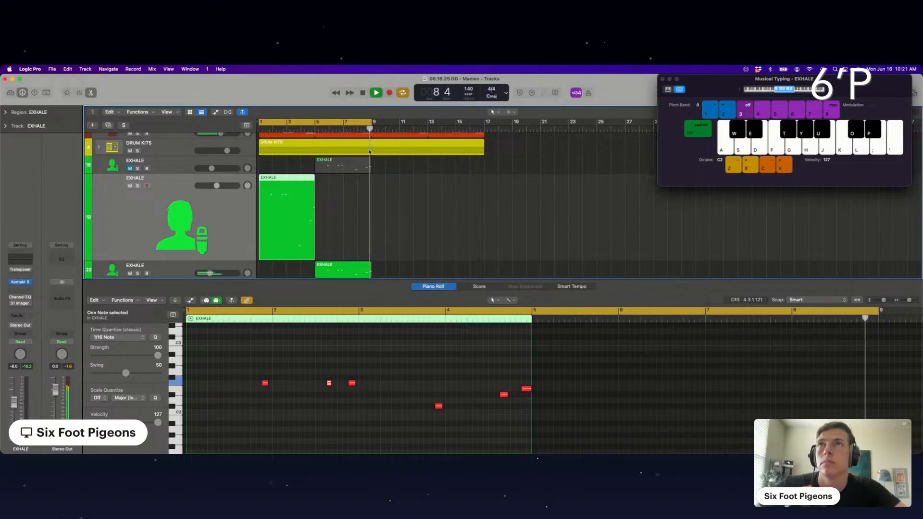
pyautogui.keyDown('shift'); pyautogui.click(186, 267); pyautogui.keyUp('shift')
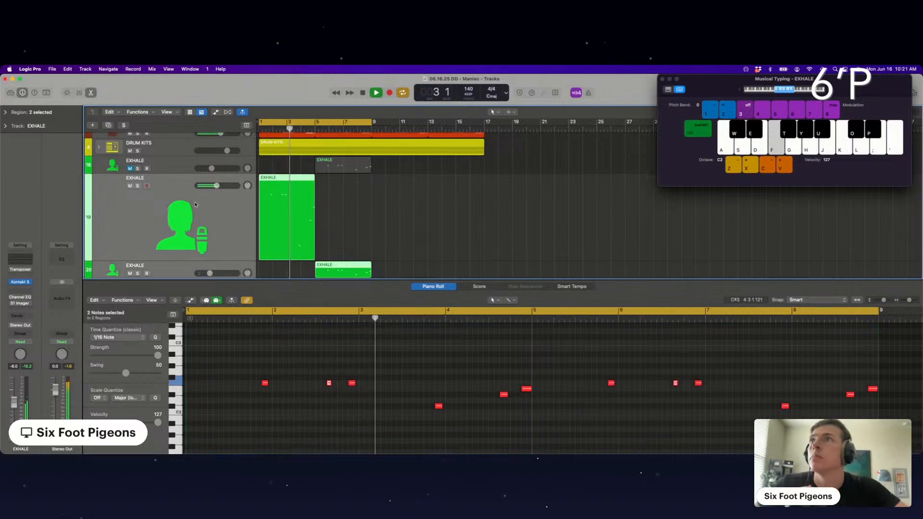
pyautogui.rightClick(187, 204)
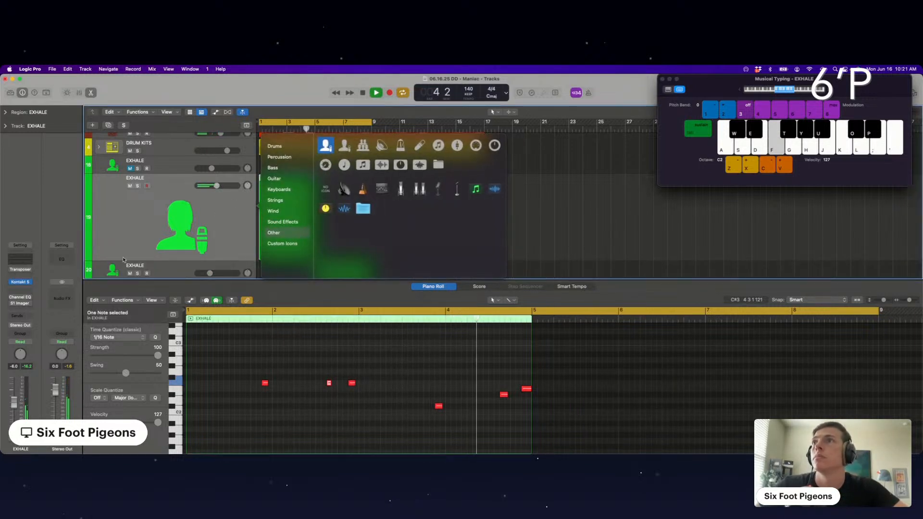
pyautogui.click(621, 192)
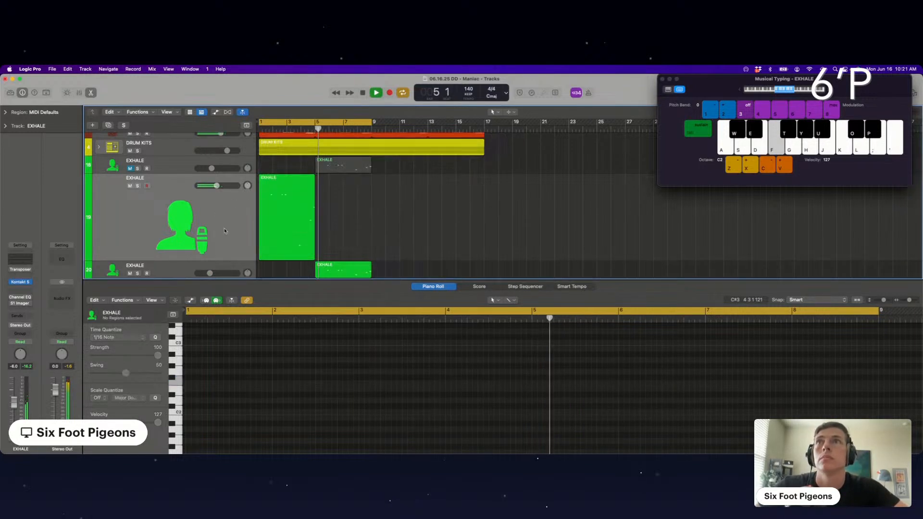
# Group the two unmuted EXHALE tracks into a folder stack.
pyautogui.click(161, 264)
pyautogui.rightClick(87, 217)
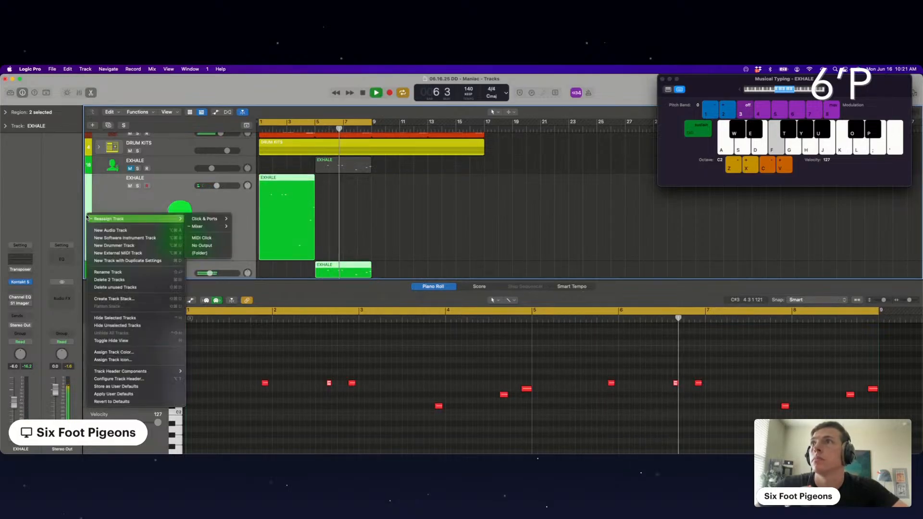
pyautogui.click(115, 298)
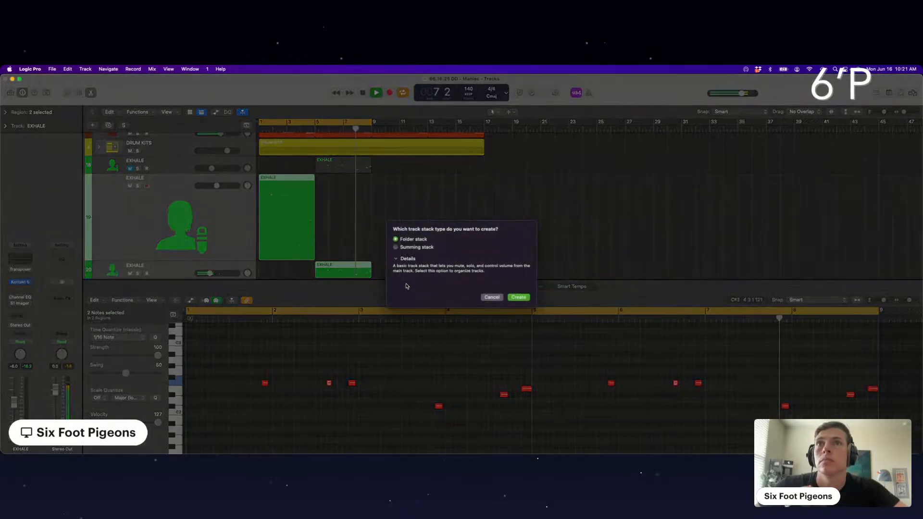
pyautogui.click(518, 297)
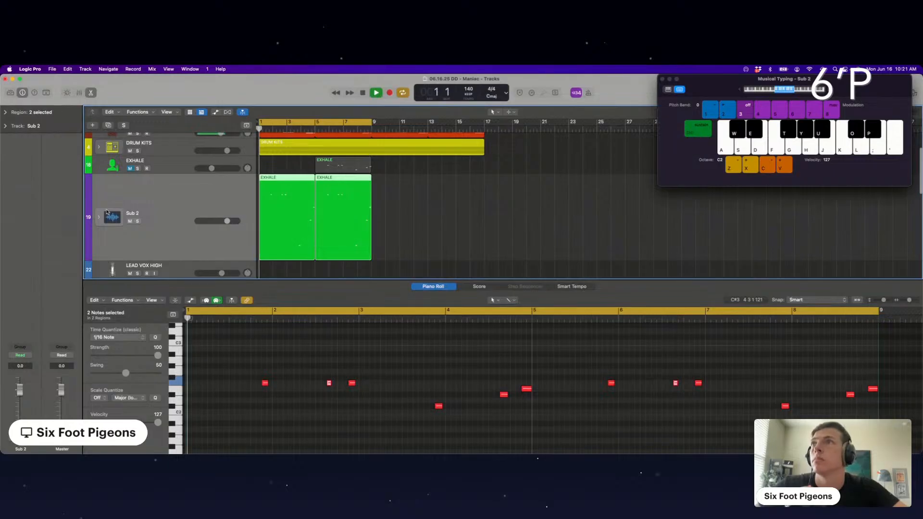
# Color the new Sub 2 folder stack the same green as its EXHALE regions.
pyautogui.hotkey('alt', 'c')
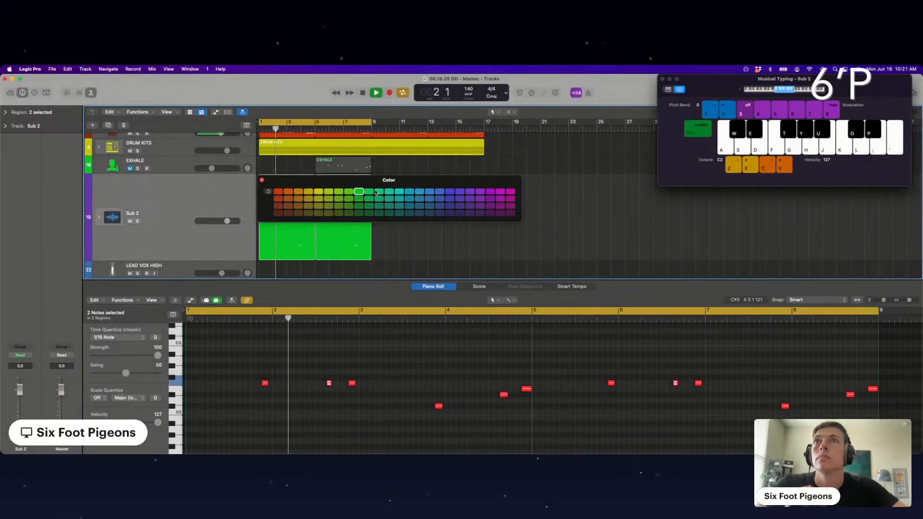
pyautogui.rightClick(87, 234)
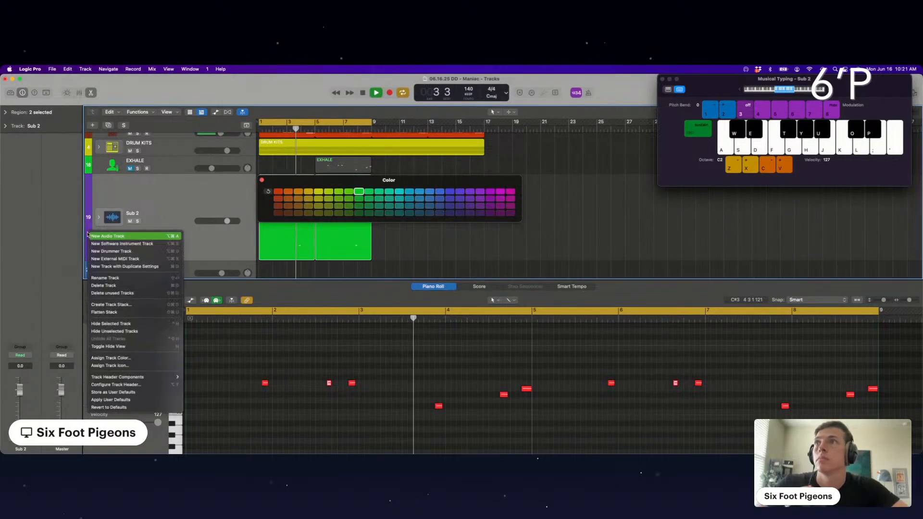
pyautogui.click(121, 358)
pyautogui.click(359, 191)
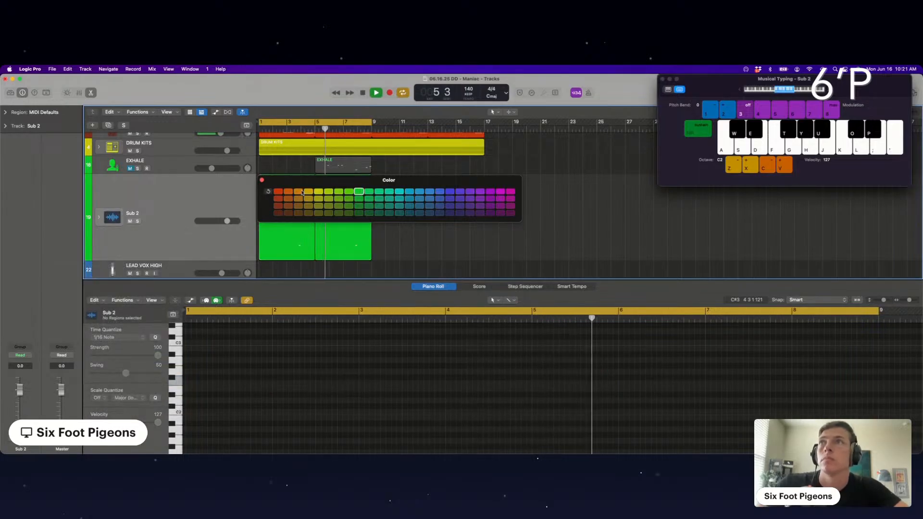
pyautogui.click(262, 180)
# Delete the muted original EXHALE track and select the Sub 2 stack.
pyautogui.click(176, 167)
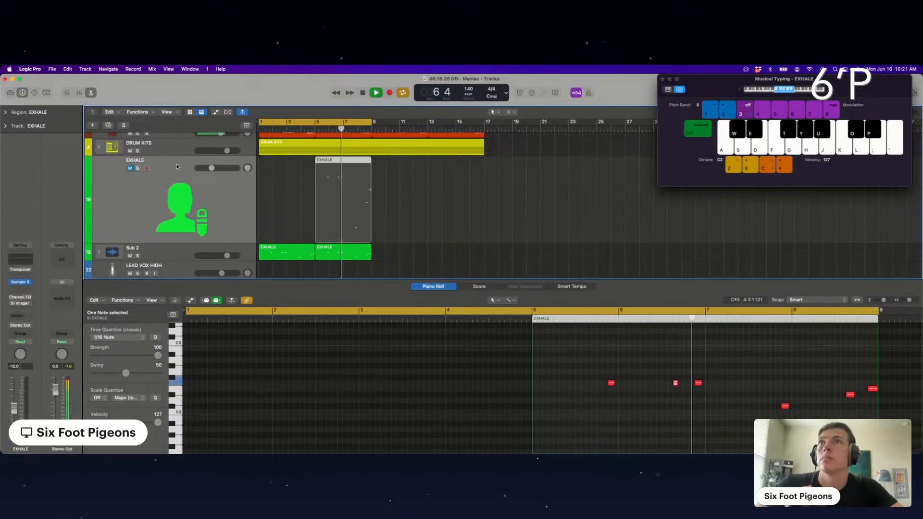
pyautogui.press('super+BackSpace')
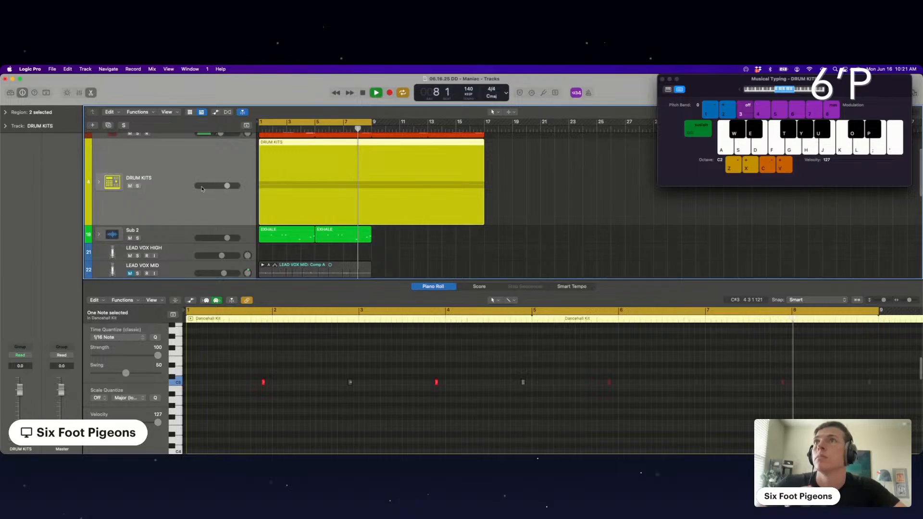
pyautogui.click(162, 242)
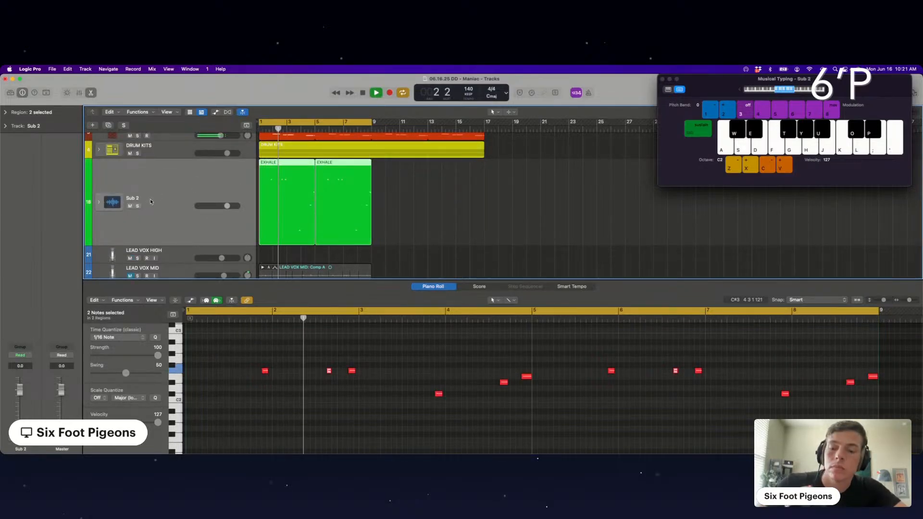
# Undo the EXHALE track deletion, the Sub 2 coloring and the folder stack grouping, and clear the region selection.
pyautogui.press('super+z')
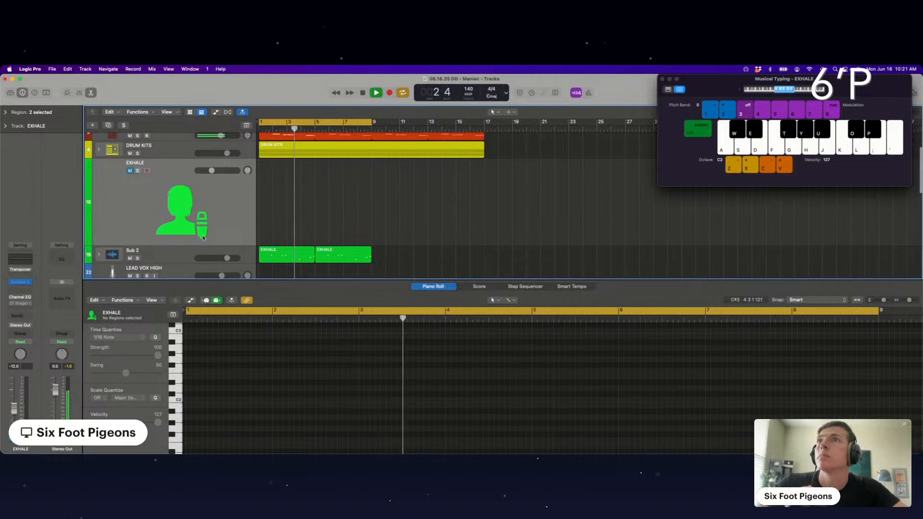
pyautogui.press('super+z')
pyautogui.press('Down')
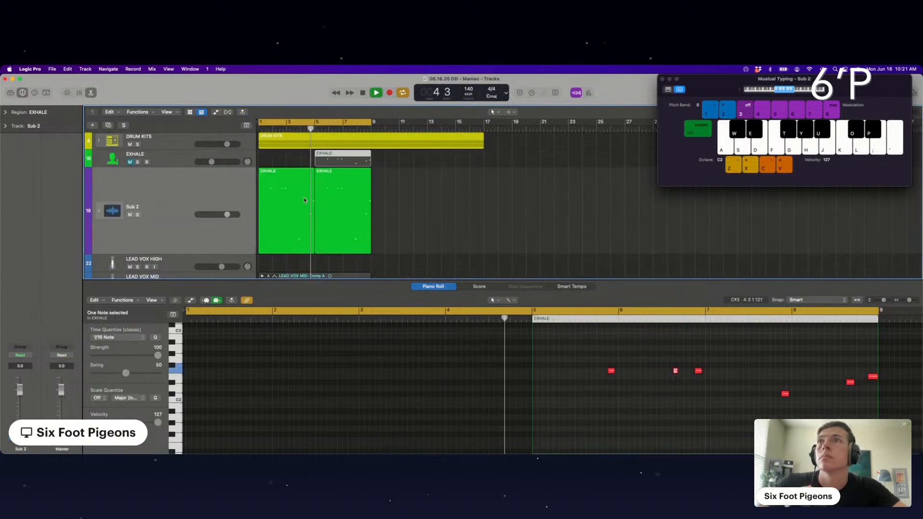
pyautogui.keyDown('shift'); pyautogui.click(262, 215); pyautogui.keyUp('shift')
pyautogui.press('super+z')
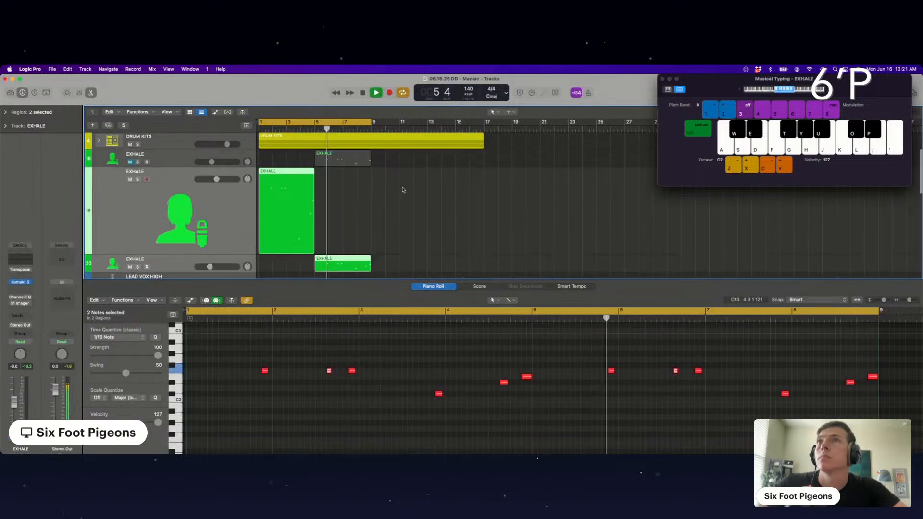
pyautogui.click(402, 190)
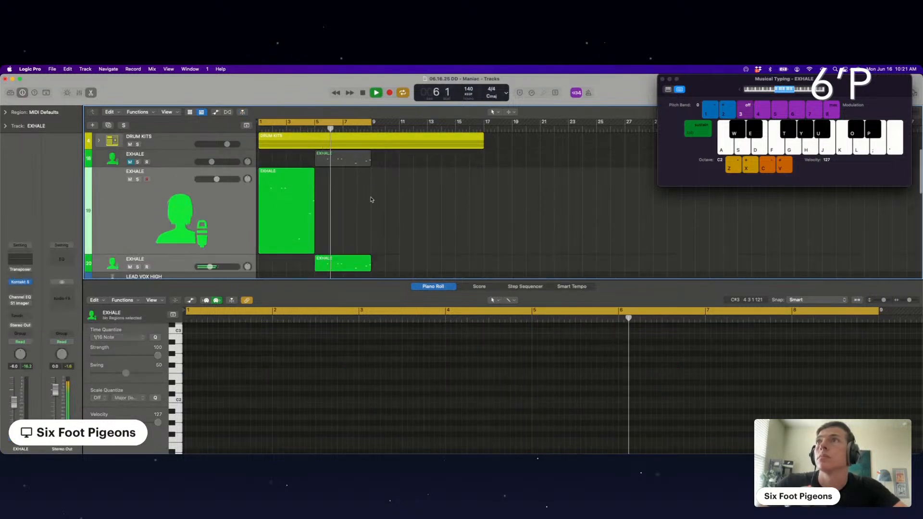
# Group the two unmuted EXHALE tracks into a summing stack.
pyautogui.click(178, 260)
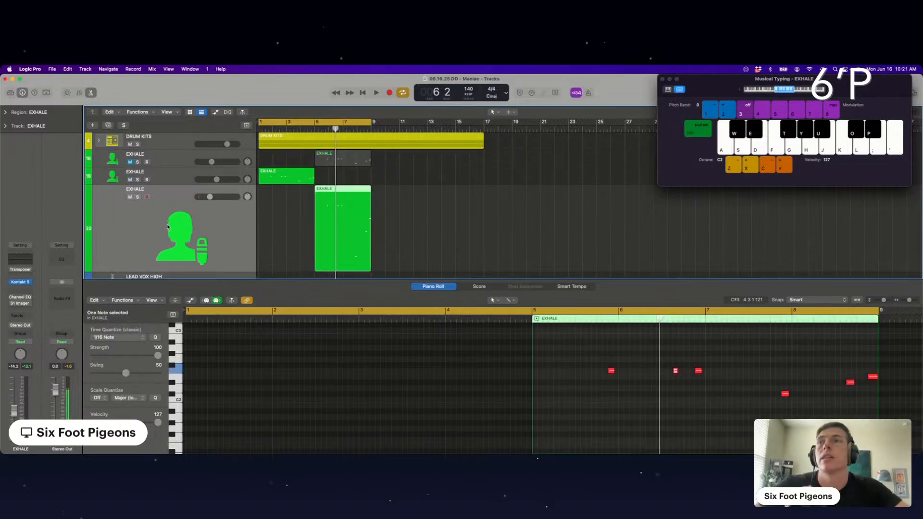
pyautogui.scroll(-2, 167, 226)
pyautogui.scroll(1, 168, 226)
pyautogui.keyDown('shift'); pyautogui.click(156, 166); pyautogui.keyUp('shift')
pyautogui.rightClick(157, 166)
pyautogui.moveTo(161, 172)
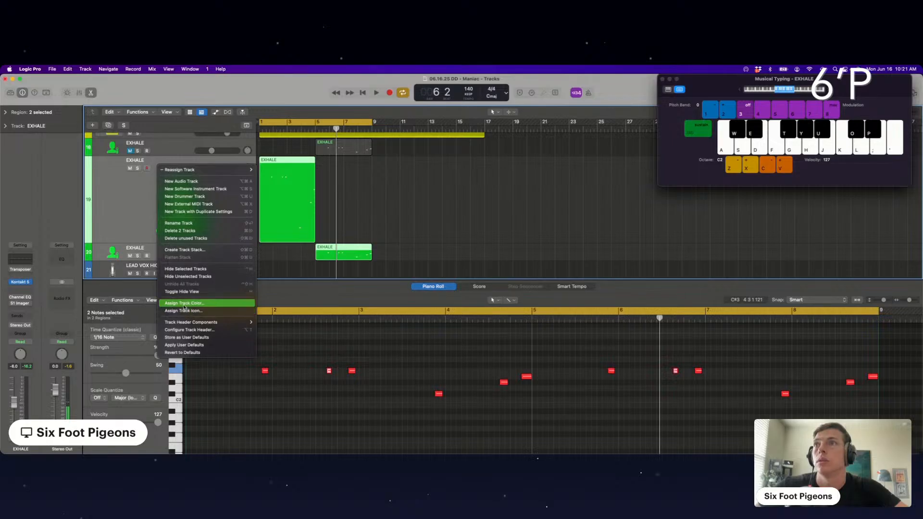
pyautogui.click(186, 251)
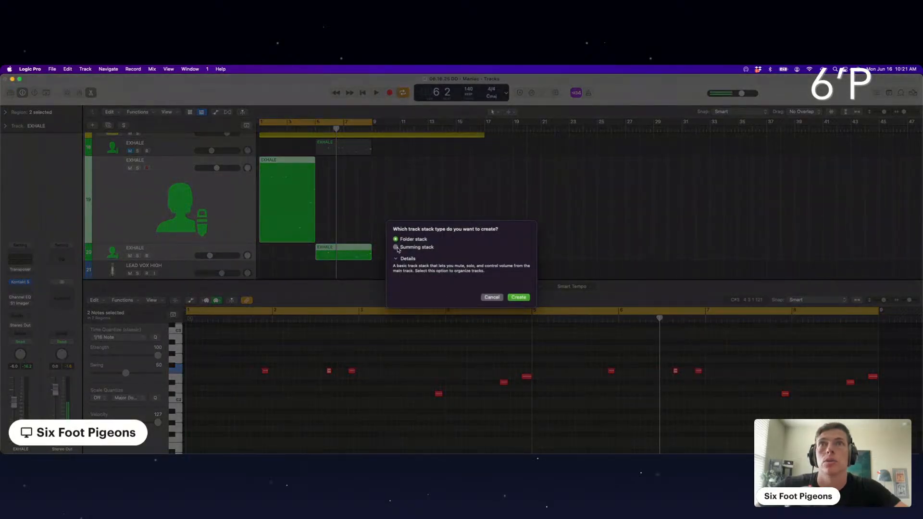
pyautogui.click(396, 248)
pyautogui.click(519, 298)
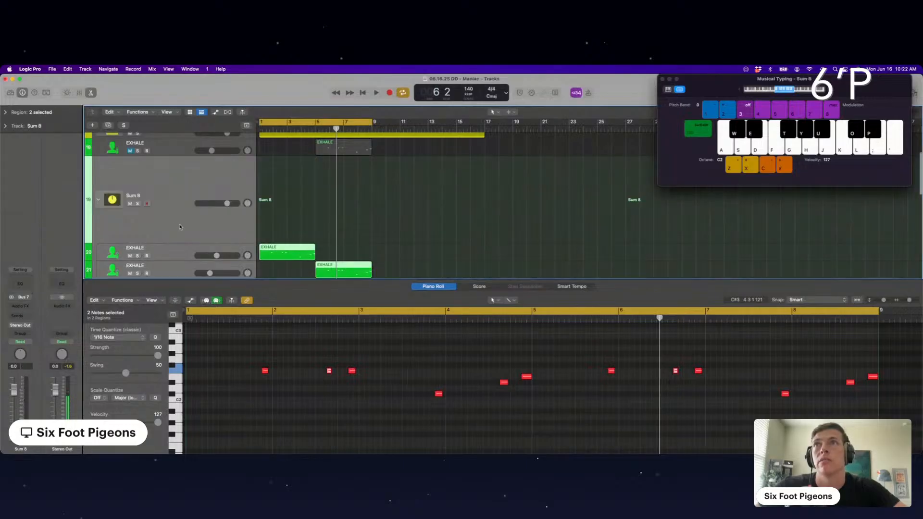
# Start playback and add a Channel EQ to the Sum 8 stack that cuts the low end with its lowest bands.
pyautogui.press('space')
pyautogui.click(20, 283)
pyautogui.click(305, 202)
pyautogui.moveTo(303, 247); pyautogui.dragTo(356, 261)
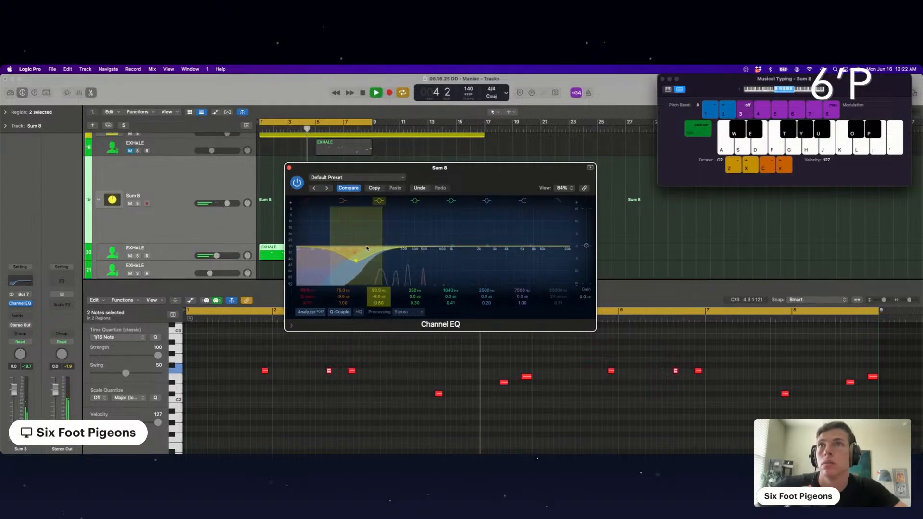
# Add Soundtoys FilterFreak1 after the Channel EQ on Sum 8, adjust its filter frequency and close both plug-in windows.
pyautogui.click(19, 308)
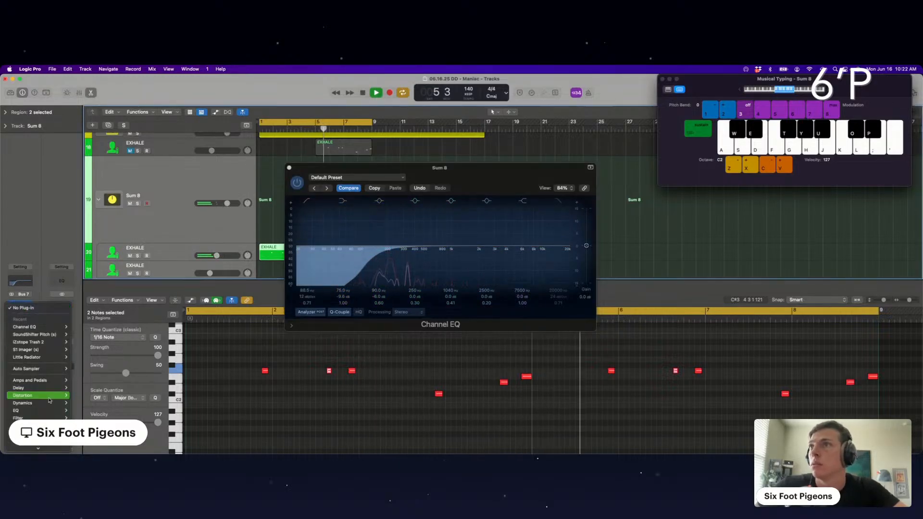
pyautogui.moveTo(26, 447)
pyautogui.moveTo(84, 424)
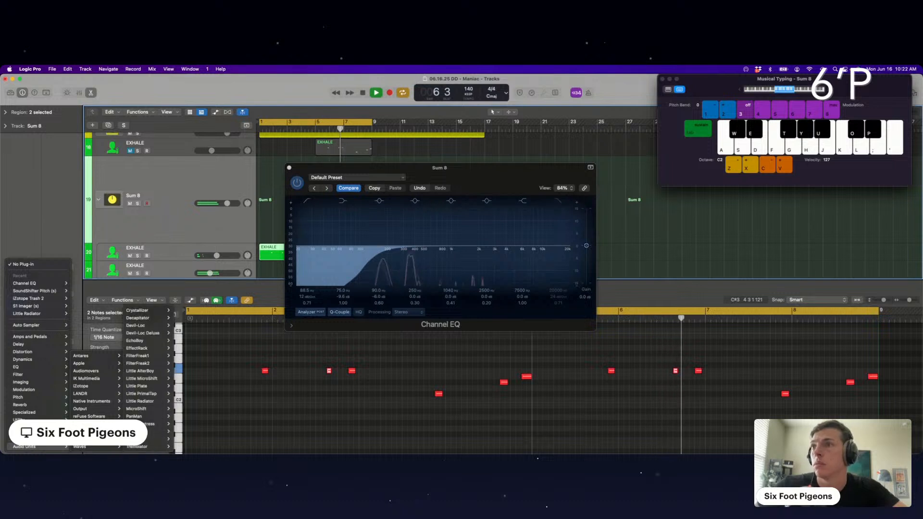
pyautogui.moveTo(144, 355)
pyautogui.click(185, 356)
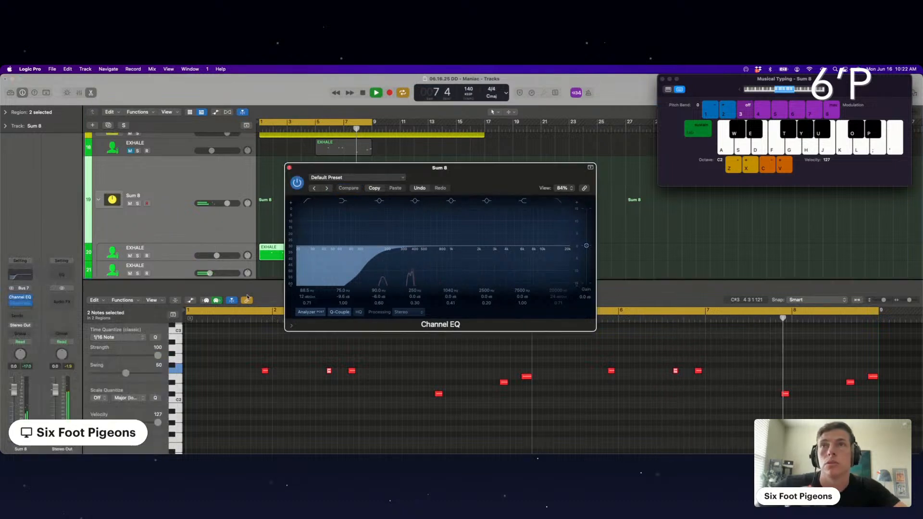
pyautogui.moveTo(355, 250); pyautogui.dragTo(365, 261)
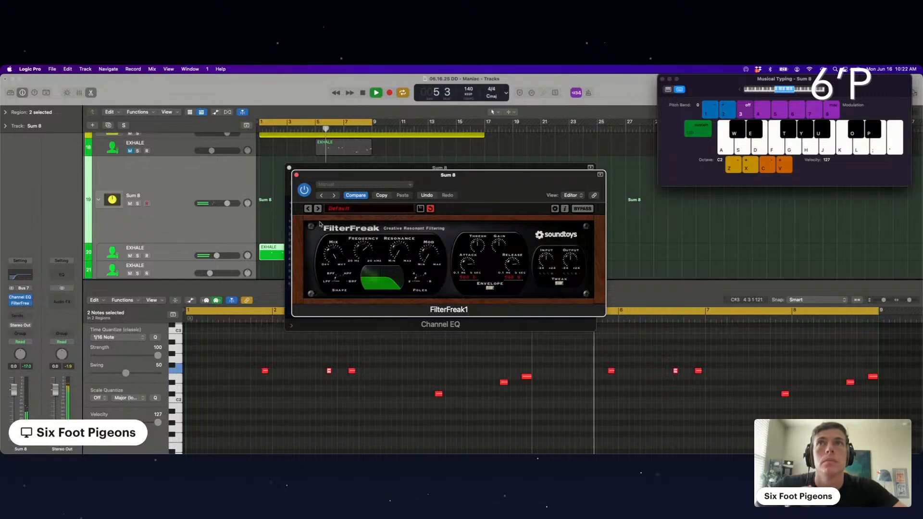
pyautogui.click(297, 175)
pyautogui.click(289, 167)
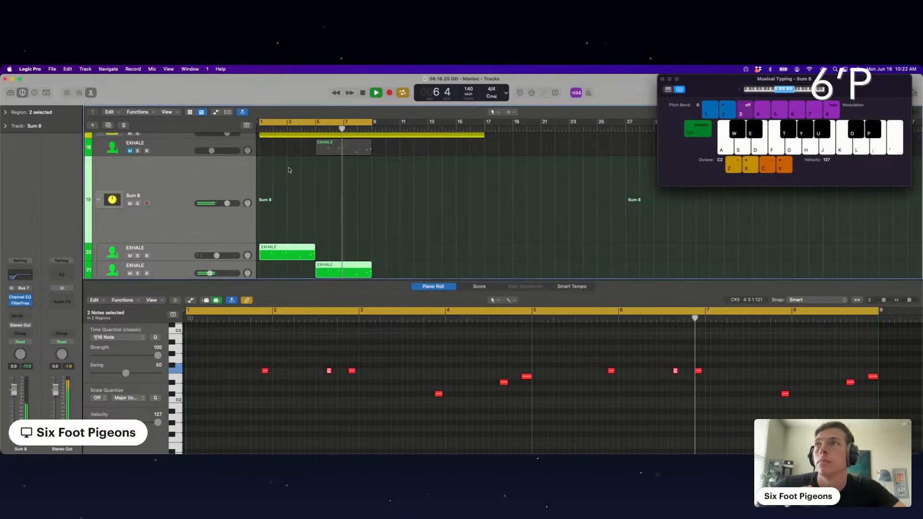
# Stop playback and bounce the two EXHALE regions in place as EXHALE_bip on a new track, muting the sources.
pyautogui.press('space')
pyautogui.scroll(-2, 413, 226)
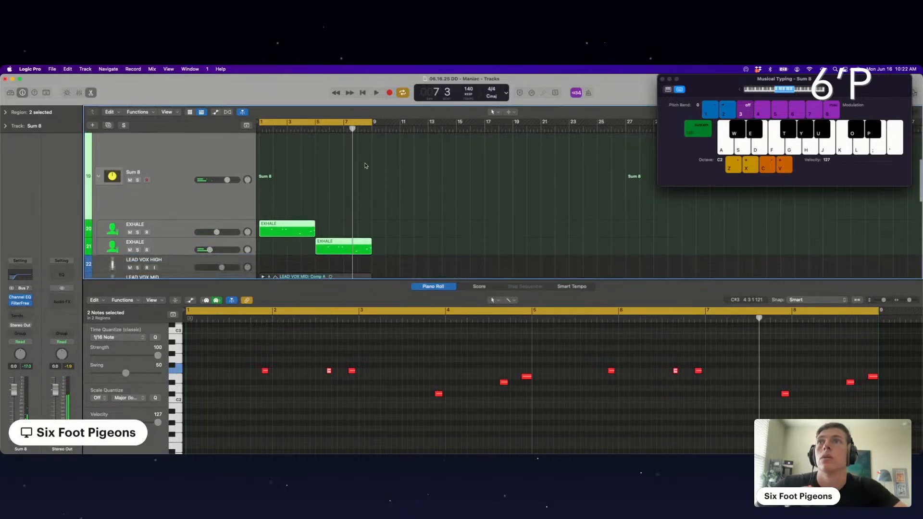
pyautogui.click(315, 245)
pyautogui.keyDown('shift'); pyautogui.click(262, 231); pyautogui.keyUp('shift')
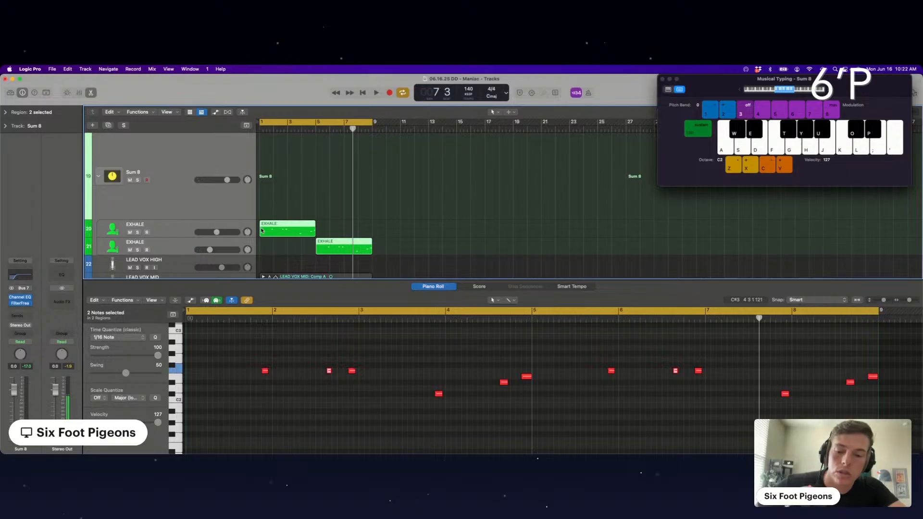
pyautogui.hotkey('ctrl', 'b')
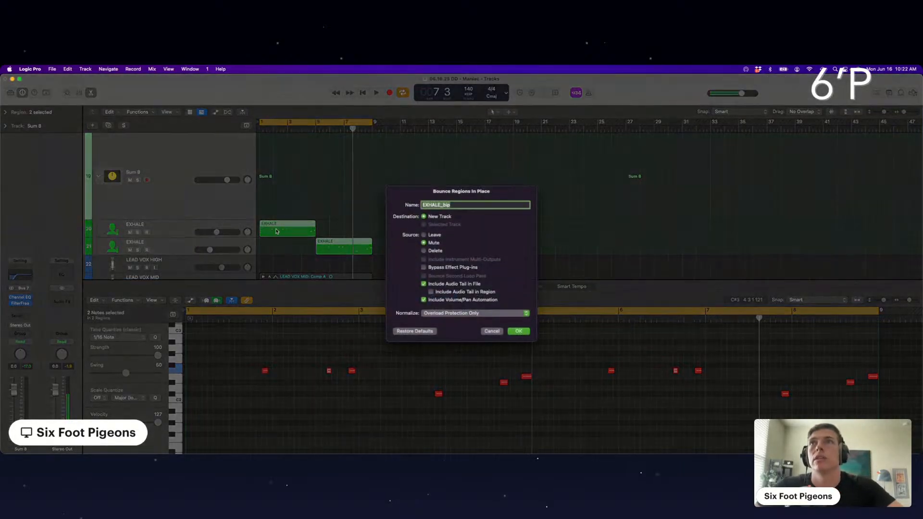
pyautogui.click(514, 331)
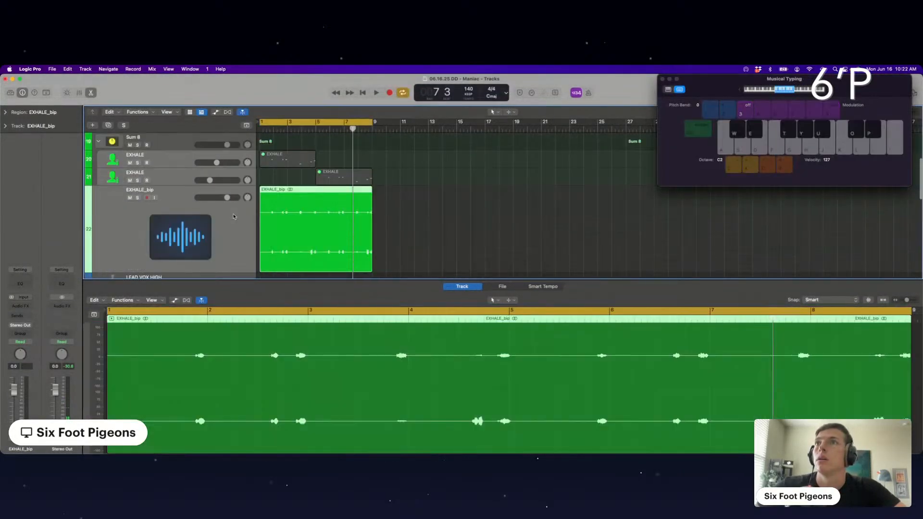
# Delete the muted EXHALE track and the Sum 8 stack with its regions, leaving only the bounced EXHALE_bip track.
pyautogui.scroll(2, 233, 217)
pyautogui.click(190, 198)
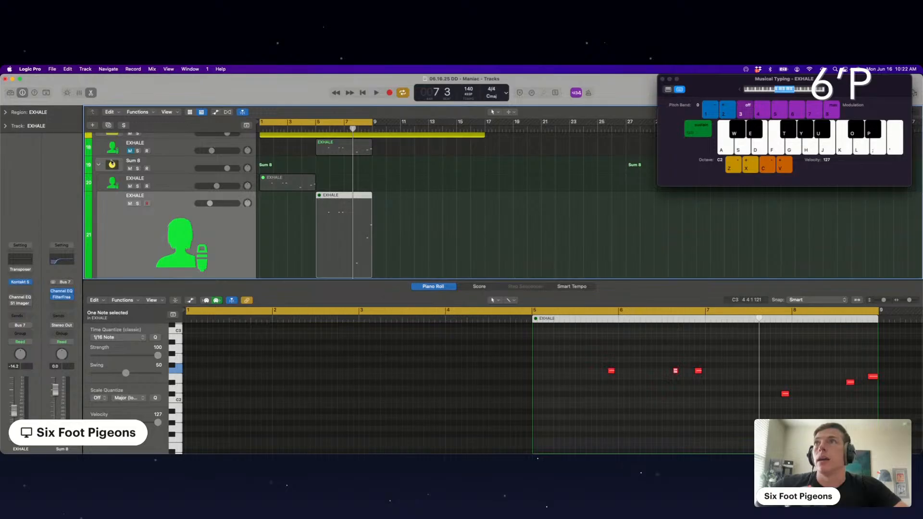
pyautogui.click(99, 165)
pyautogui.click(171, 146)
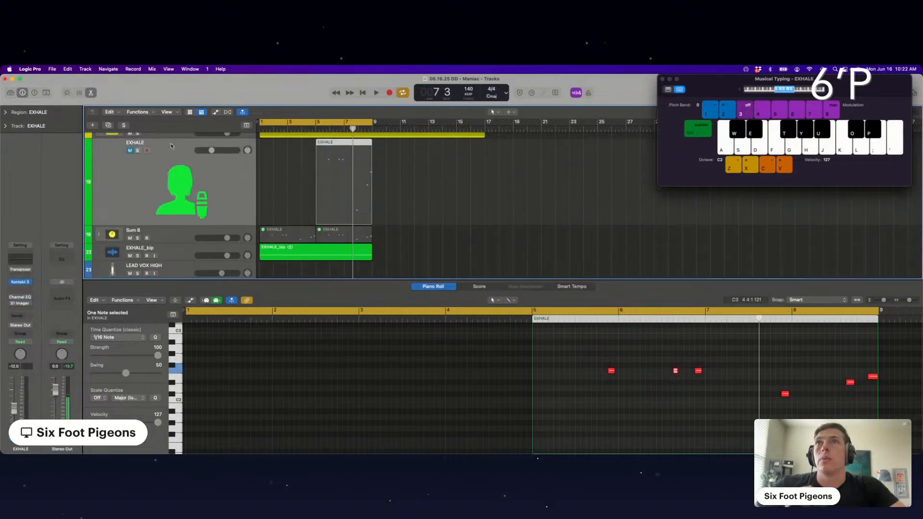
pyautogui.press('Delete')
pyautogui.press('Delete')
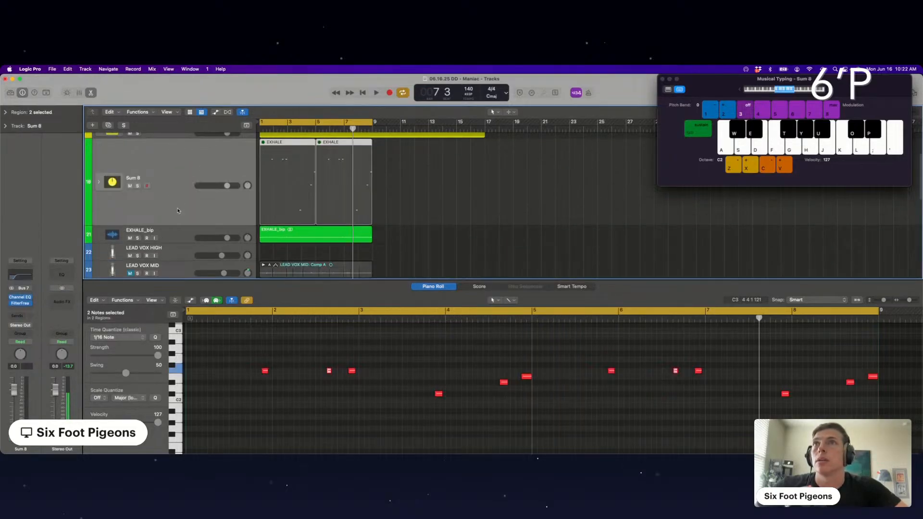
pyautogui.press('Delete')
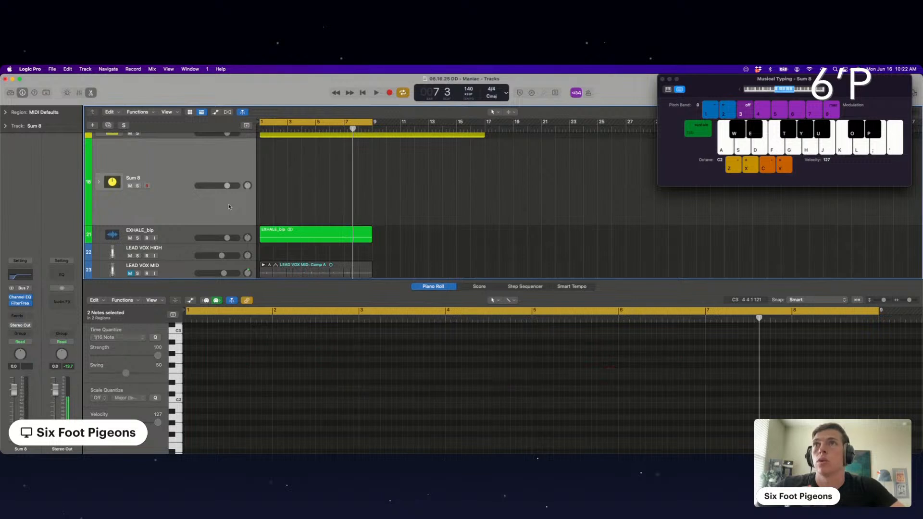
pyautogui.press('Delete')
pyautogui.press('Return')
# During playback, add iZotope Trash 2 to the EXHALE_bip track with the Delicate Harmonics distortion type in stage 1.
pyautogui.press('space')
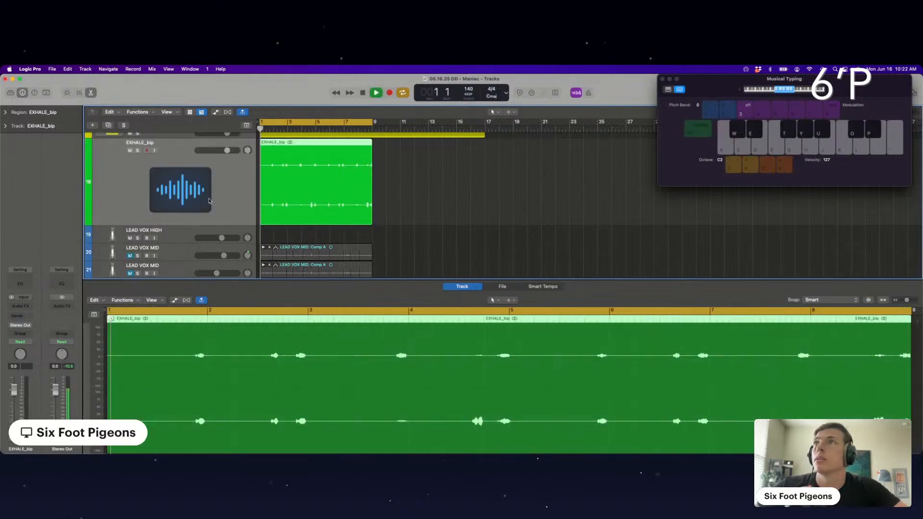
pyautogui.click(21, 310)
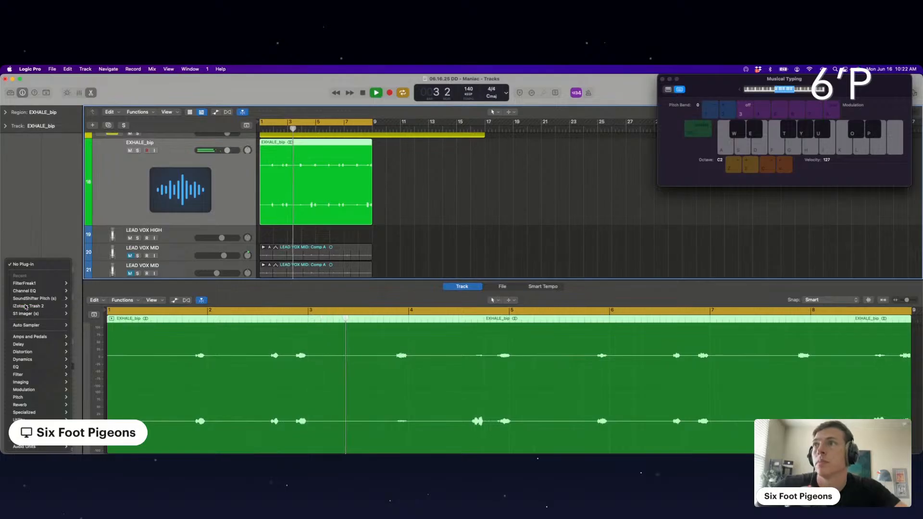
pyautogui.click(65, 307)
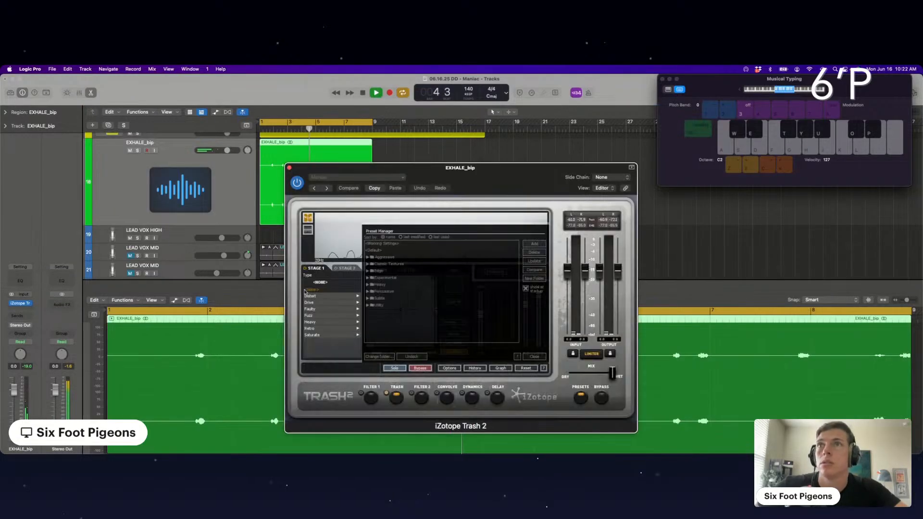
pyautogui.click(319, 296)
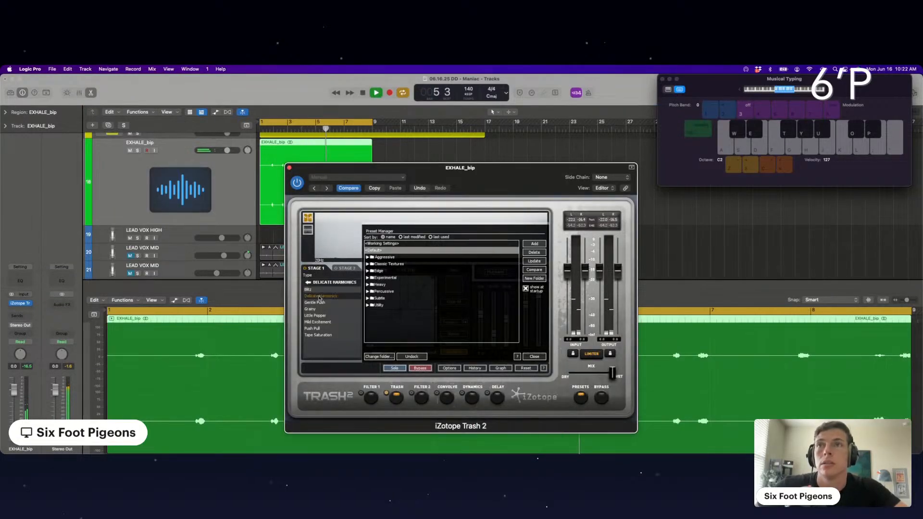
pyautogui.click(289, 168)
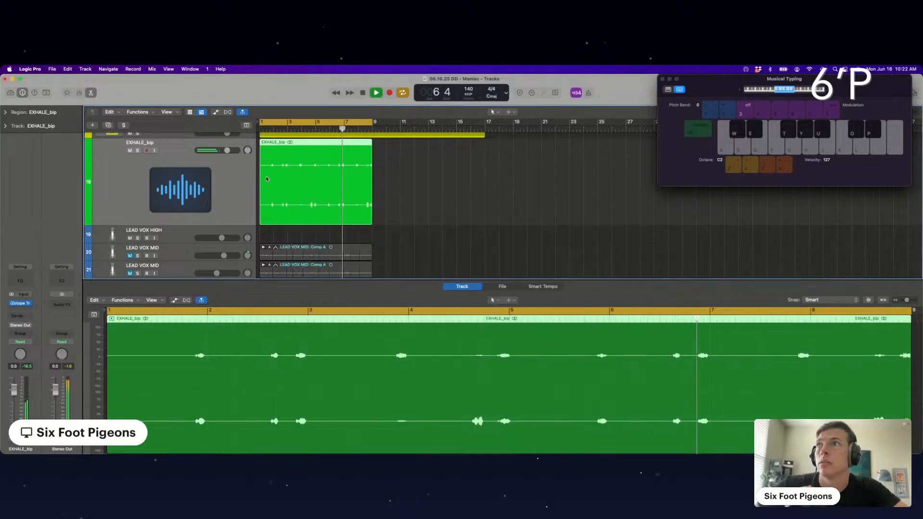
# Add a Channel EQ to EXHALE_bip, cutting about 5 dB around 2 kHz and reducing the lows around 80 Hz.
pyautogui.click(20, 284)
pyautogui.moveTo(441, 264); pyautogui.dragTo(466, 278)
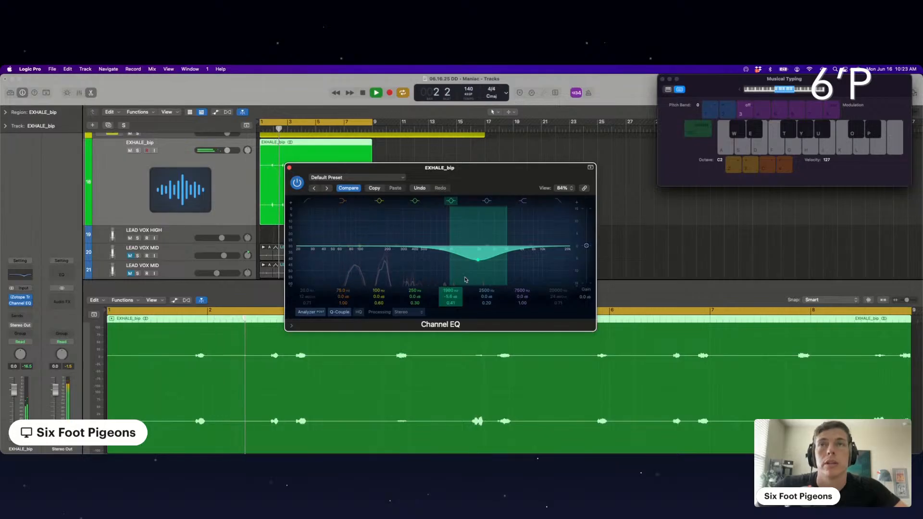
pyautogui.moveTo(350, 247)
pyautogui.mouseDown()
pyautogui.moveTo(346, 258)
pyautogui.moveTo(353, 255)
pyautogui.mouseUp()
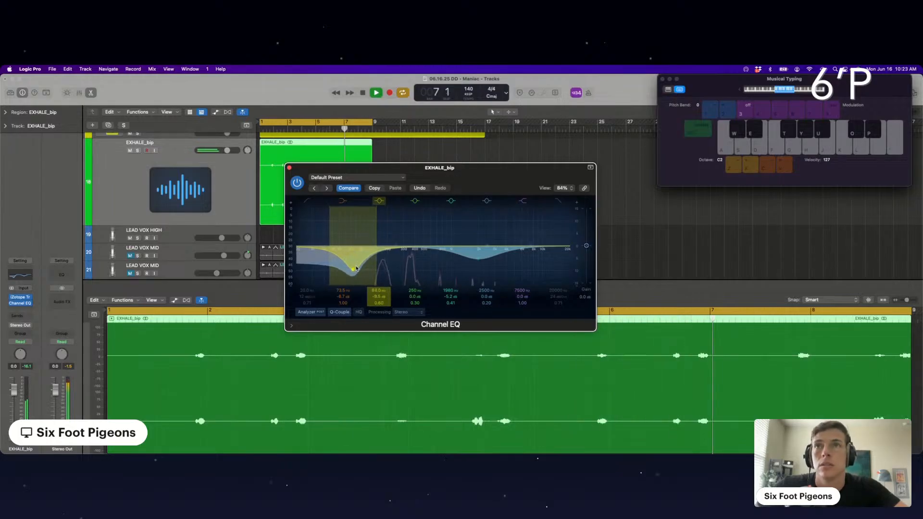
pyautogui.click(289, 167)
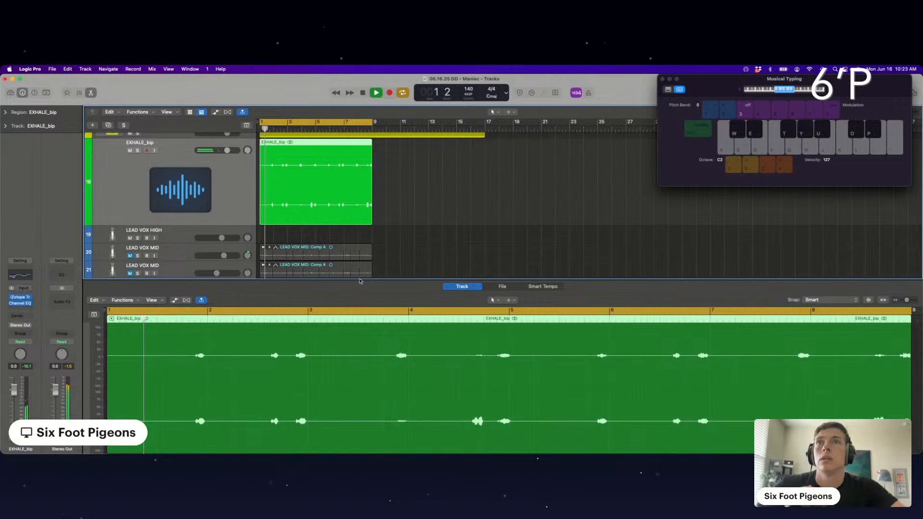
# Hide the audio editor and repeat the EXHALE_bip region three times so it fills the arrangement up to bar 33.
pyautogui.press('e')
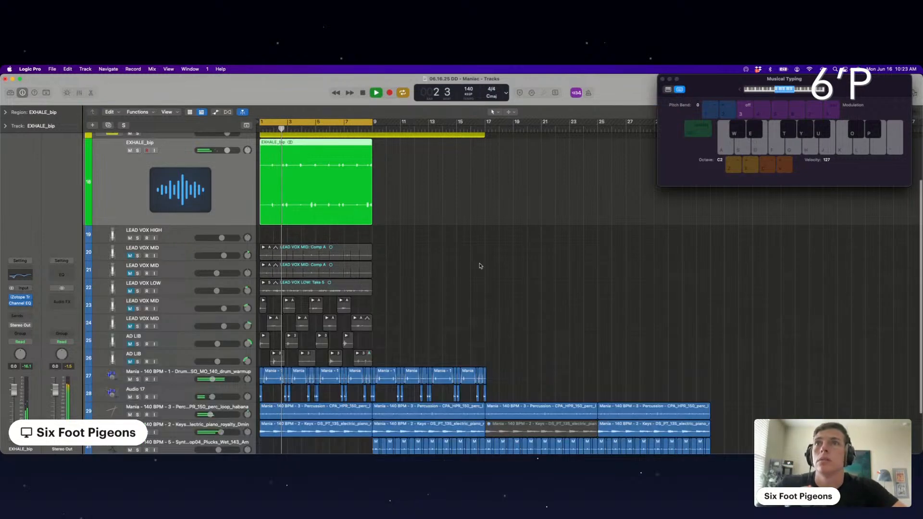
pyautogui.scroll(4, 422, 267)
pyautogui.press('super+r')
pyautogui.scroll(-4, 432, 232)
pyautogui.scroll(5, 433, 231)
pyautogui.press('super+r')
pyautogui.press('super+r')
pyautogui.scroll(-2, 295, 250)
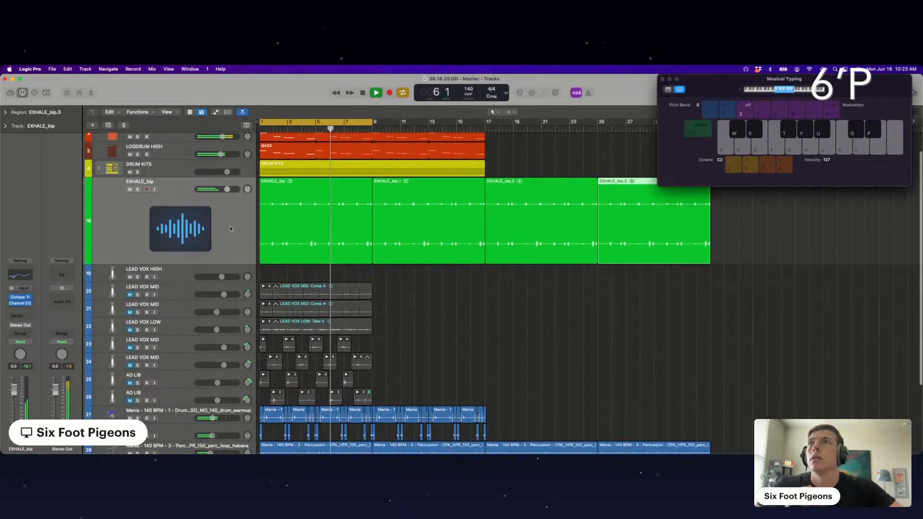
# Stop playback and select the BASS, LOGDRUM HIGH and DRUM KITS regions spanning bars 1 to 17.
pyautogui.click(436, 240)
pyautogui.press('space')
pyautogui.scroll(2, 423, 156)
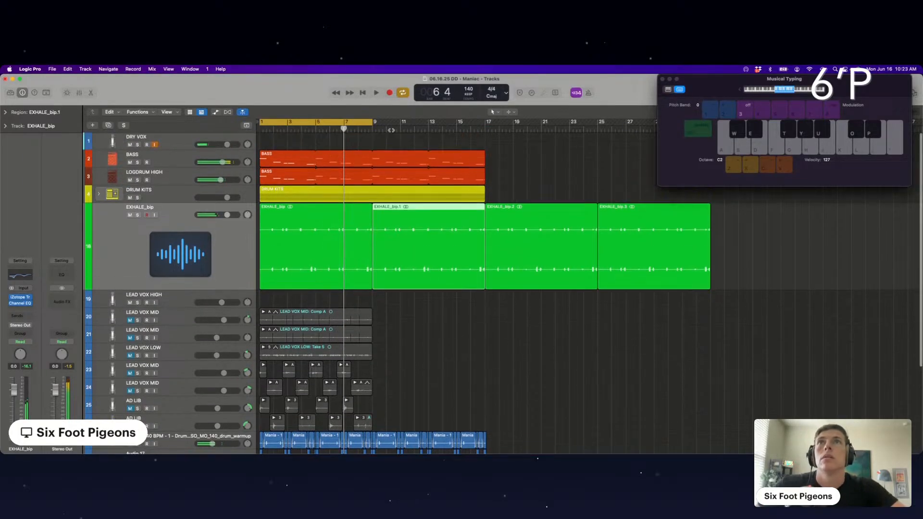
pyautogui.moveTo(497, 191); pyautogui.dragTo(276, 154)
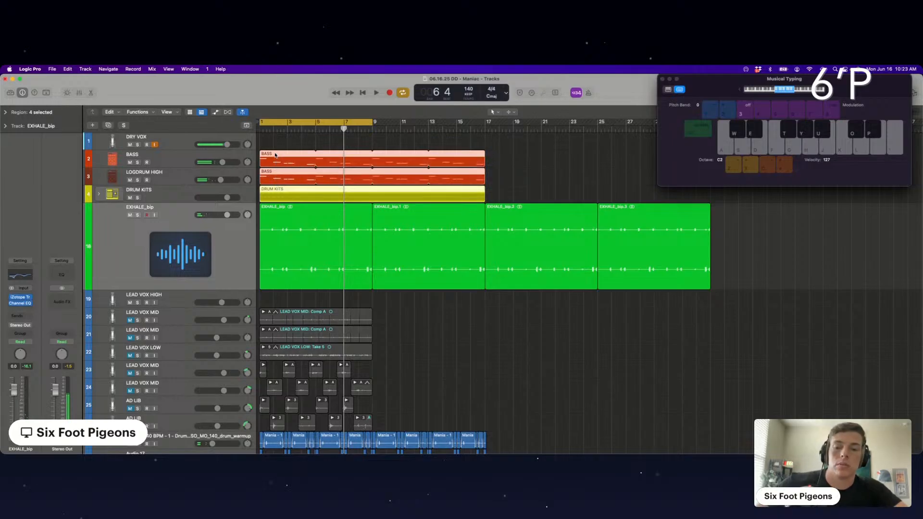
# Copy the BASS, LOGDRUM HIGH, DRUM KITS, drum warm-up loop and Audio 17 regions so that they repeat from bar 17.
pyautogui.press('super+r')
pyautogui.press('super+z')
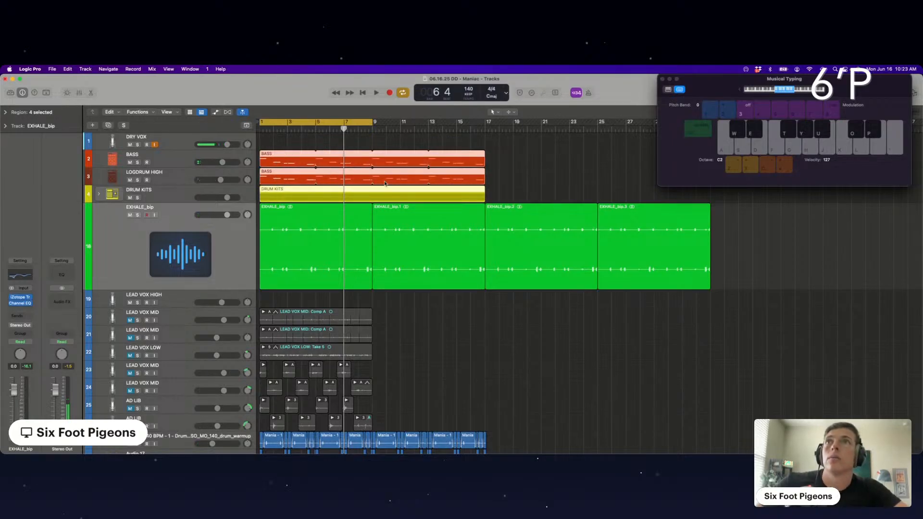
pyautogui.moveTo(278, 161); pyautogui.dragTo(516, 189)
pyautogui.scroll(-5, 512, 314)
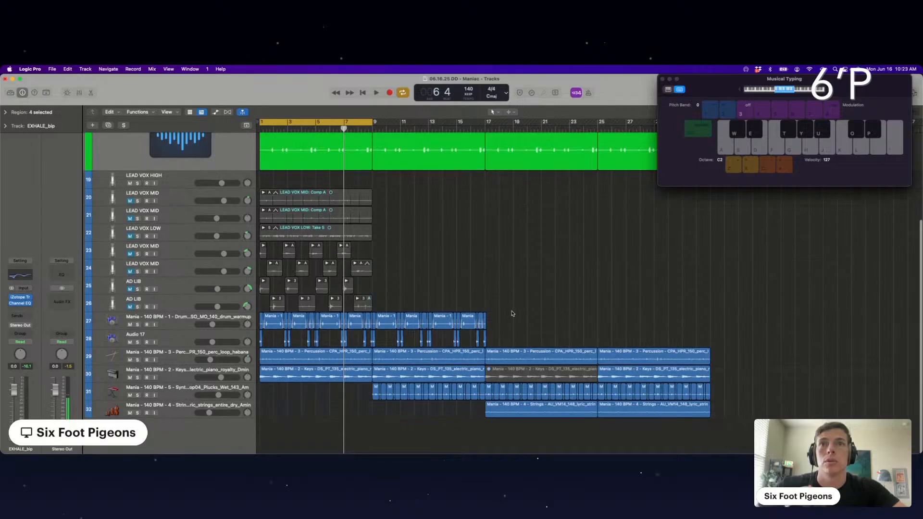
pyautogui.moveTo(503, 322)
pyautogui.mouseDown()
pyautogui.moveTo(260, 327)
pyautogui.moveTo(245, 342)
pyautogui.moveTo(513, 325)
pyautogui.moveTo(499, 326)
pyautogui.mouseUp()
# Move all lead vocal and ad-lib regions from bar 1 to bar 9 and unmute their tracks, 20 to 26.
pyautogui.press('super+Left')
pyautogui.press('super+Left')
pyautogui.press('super+Left')
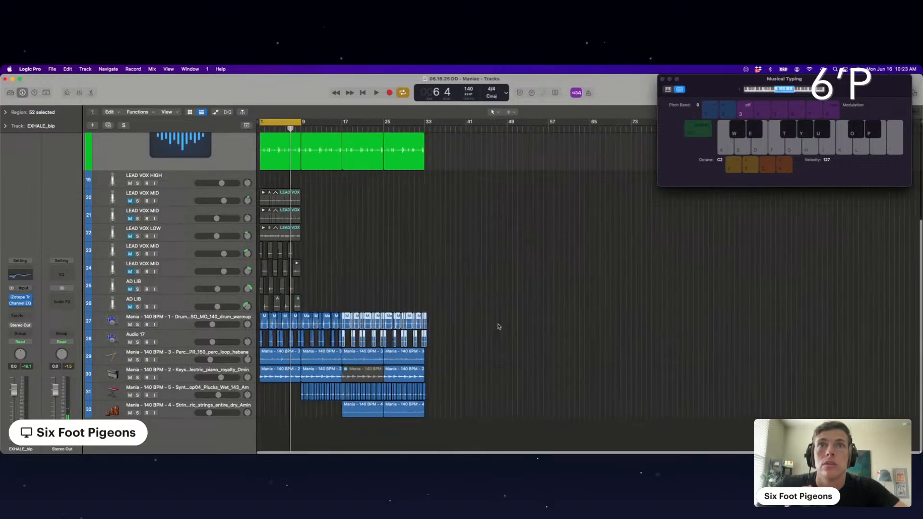
pyautogui.moveTo(308, 297); pyautogui.dragTo(318, 200)
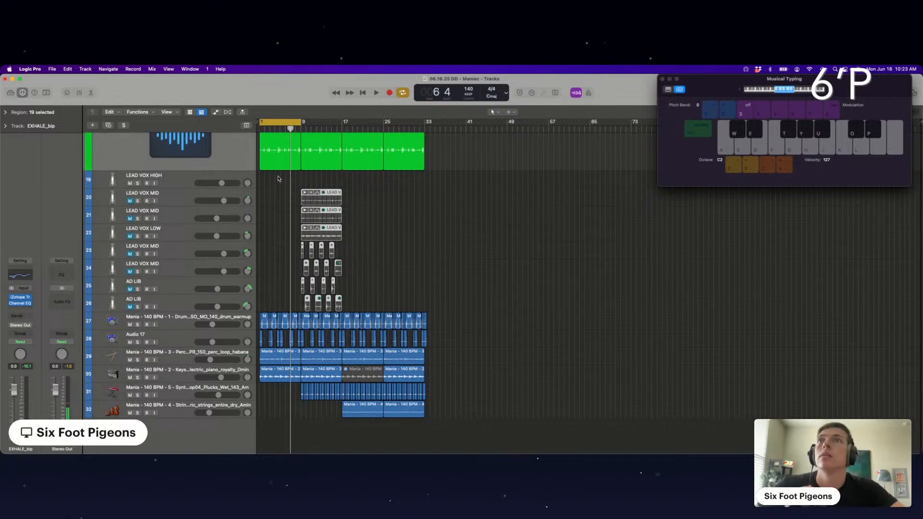
pyautogui.moveTo(132, 201); pyautogui.dragTo(132, 279)
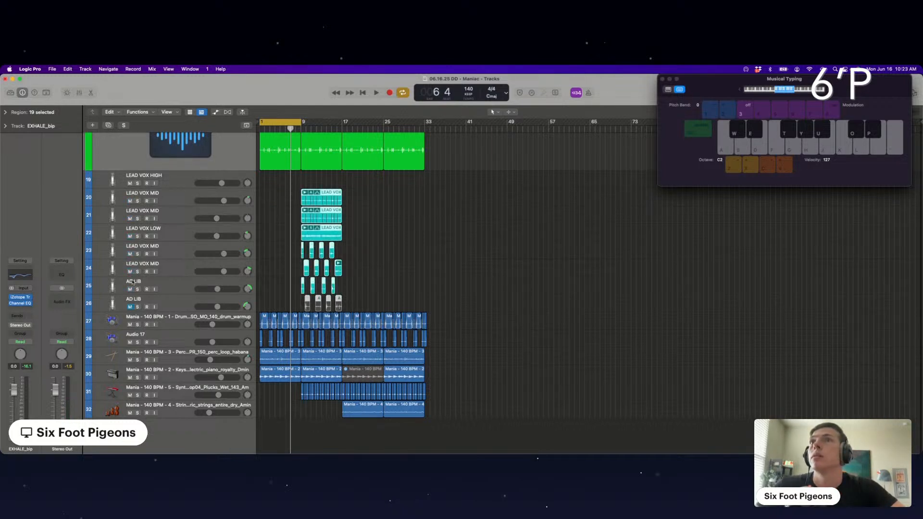
# Play from bar 9 and lower the volume of vocal tracks 20 to 26 together.
pyautogui.click(283, 124)
pyautogui.press('space')
pyautogui.scroll(5, 291, 198)
pyautogui.scroll(1, 291, 197)
pyautogui.click(202, 348)
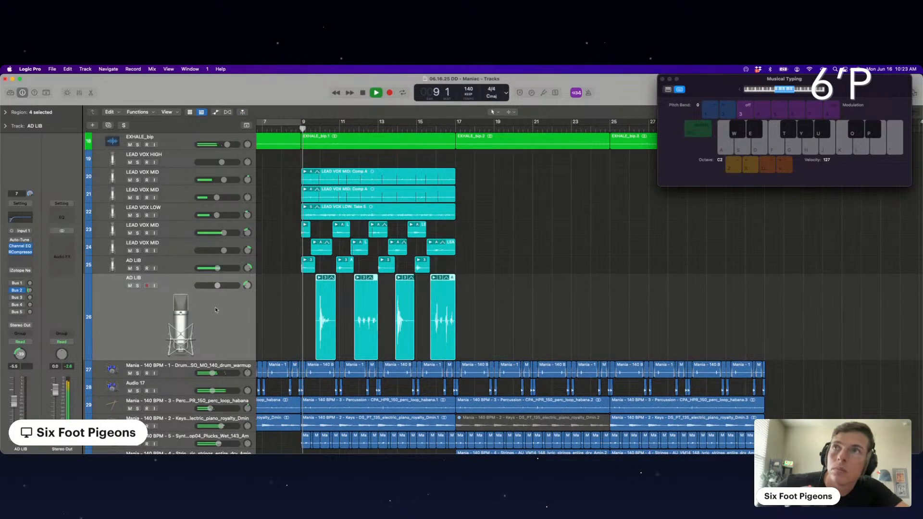
pyautogui.keyDown('shift'); pyautogui.click(191, 178); pyautogui.keyUp('shift')
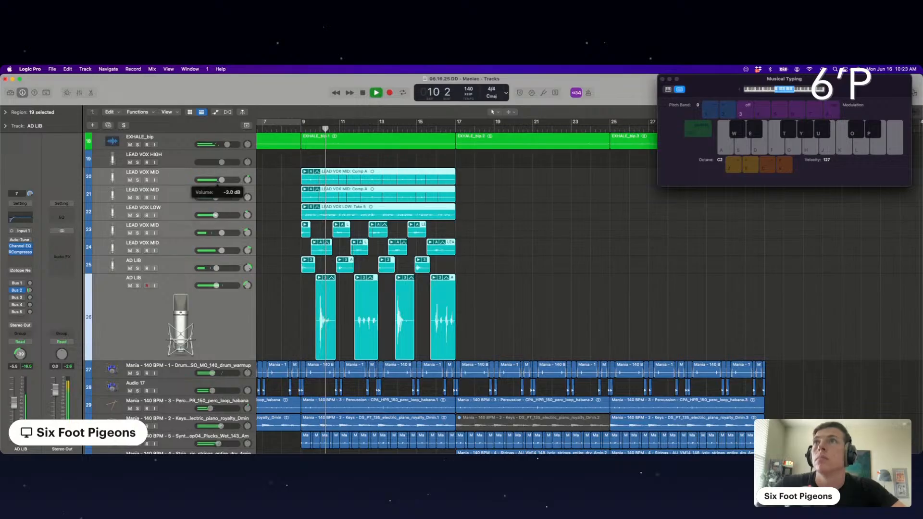
pyautogui.moveTo(220, 181); pyautogui.dragTo(212, 184)
# Copy the vocal and ad-lib regions from bar 9 to bar 1.
pyautogui.hscroll(-5, 437, 181)
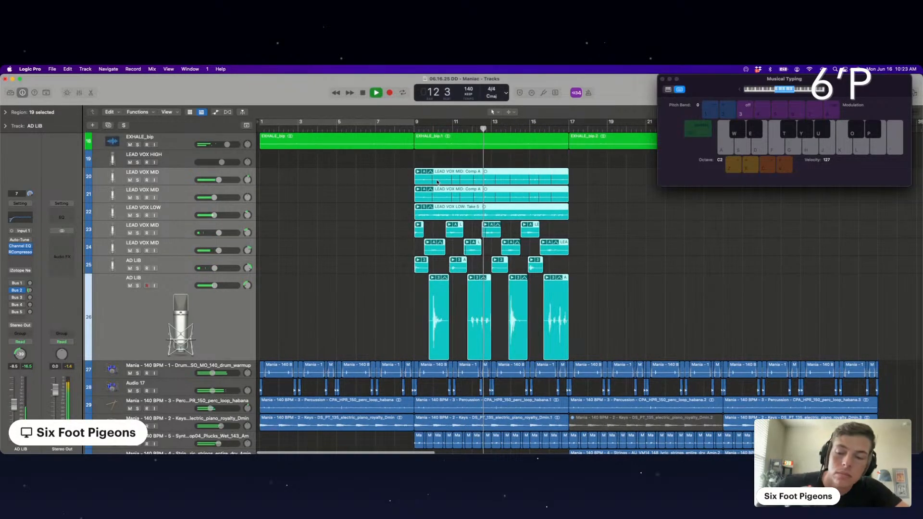
pyautogui.moveTo(441, 181); pyautogui.dragTo(287, 182)
pyautogui.press('space')
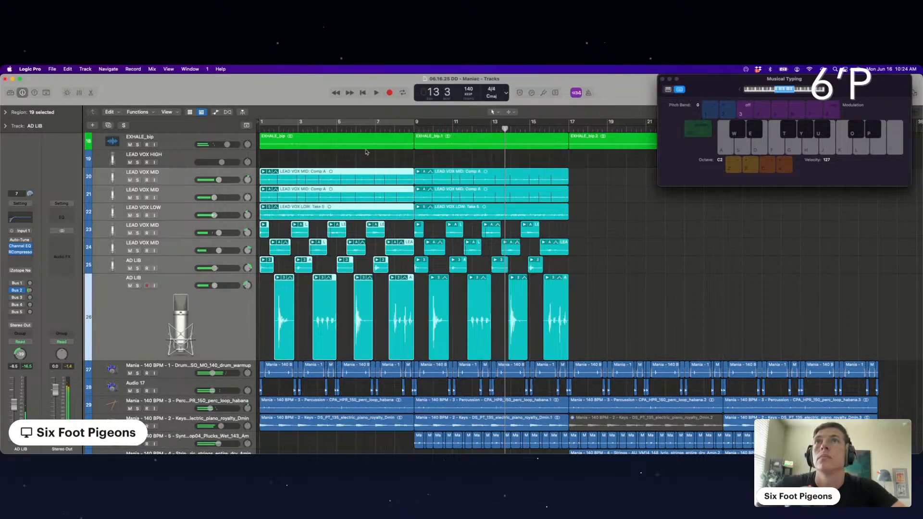
# Mute the EXHALE_bip region in bars 1 to 9.
pyautogui.scroll(2, 309, 188)
pyautogui.click(309, 188)
pyautogui.press('m')
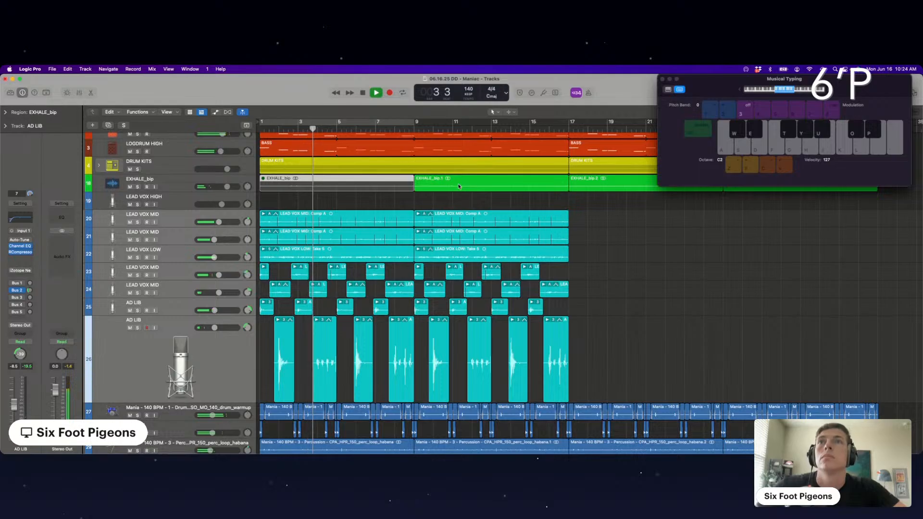
# Delete the lead vocal and ad-lib regions in bars 9 to 17.
pyautogui.moveTo(418, 206); pyautogui.dragTo(567, 351)
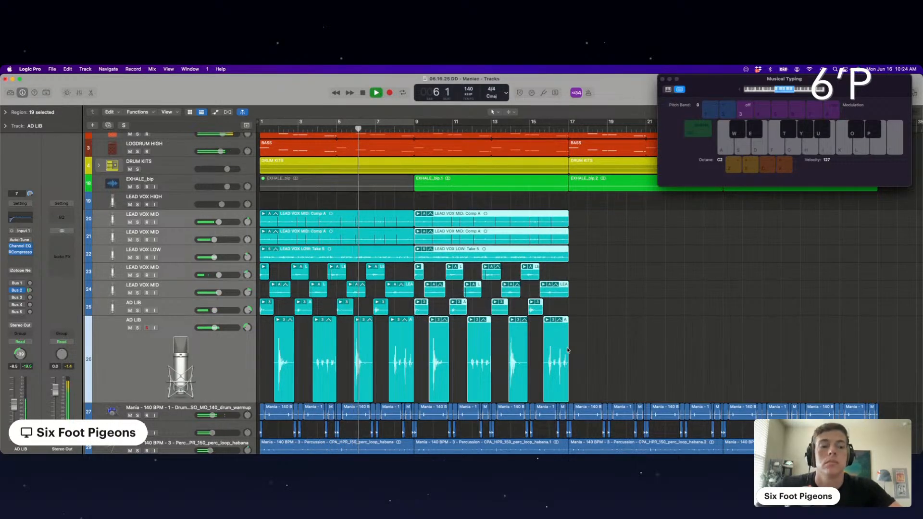
pyautogui.press('Delete')
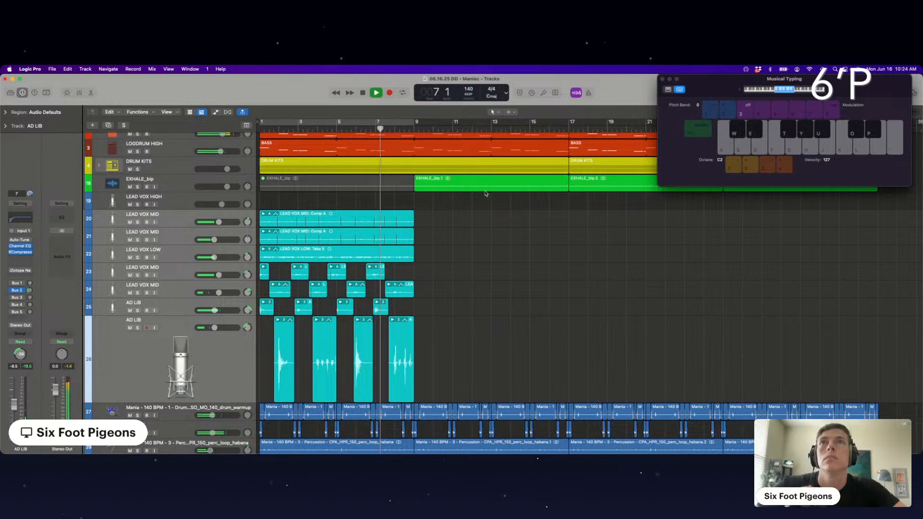
# Move the Musical Typing window aside and mute the synth plucks regions on track 31 in bars 9 to 17.
pyautogui.scroll(-1, 476, 193)
pyautogui.scroll(1, 476, 193)
pyautogui.hscroll(1, 476, 193)
pyautogui.scroll(2, 475, 193)
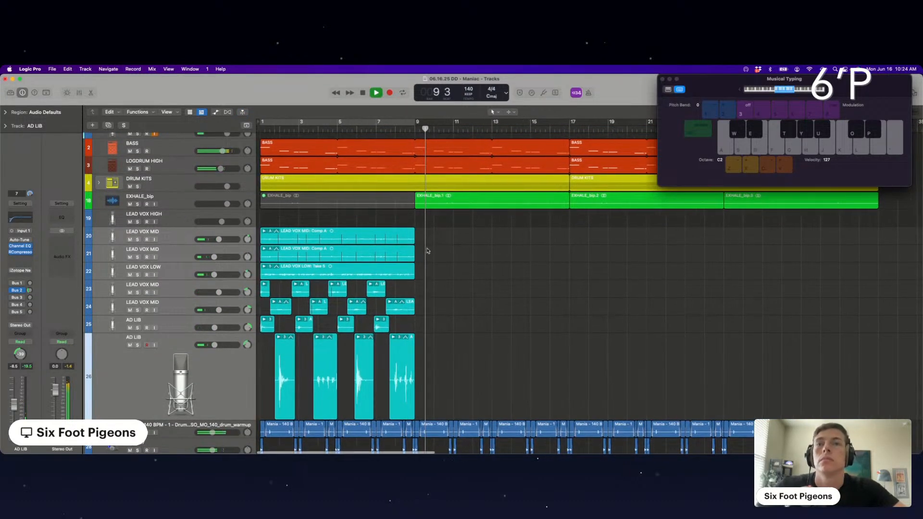
pyautogui.scroll(-2, 427, 247)
pyautogui.hscroll(-1, 426, 247)
pyautogui.moveTo(748, 98); pyautogui.dragTo(760, 98)
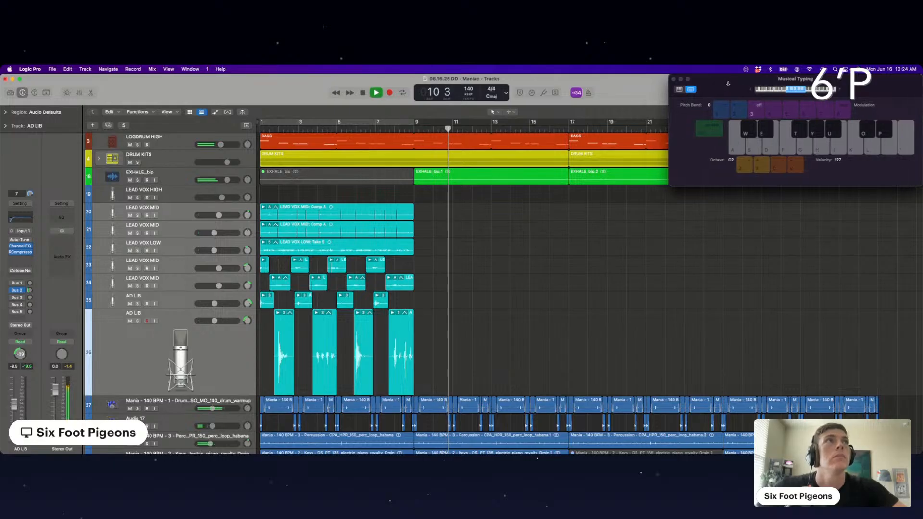
pyautogui.scroll(-7, 498, 309)
pyautogui.moveTo(392, 397); pyautogui.dragTo(563, 397)
pyautogui.hotkey('ctrl', 'm')
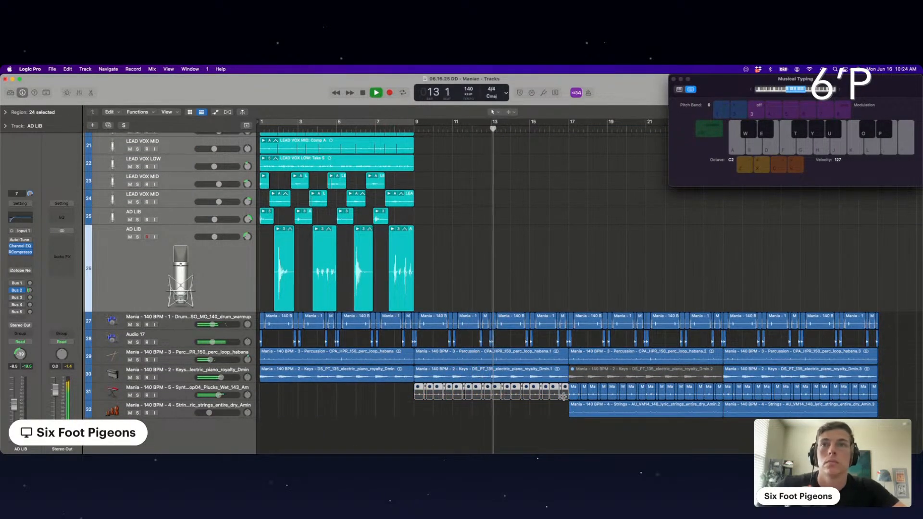
# Replay the arrangement from bar 1 and move the lead vocal and ad-lib regions from bar 1 to bar 9.
pyautogui.press('space')
pyautogui.scroll(4, 424, 263)
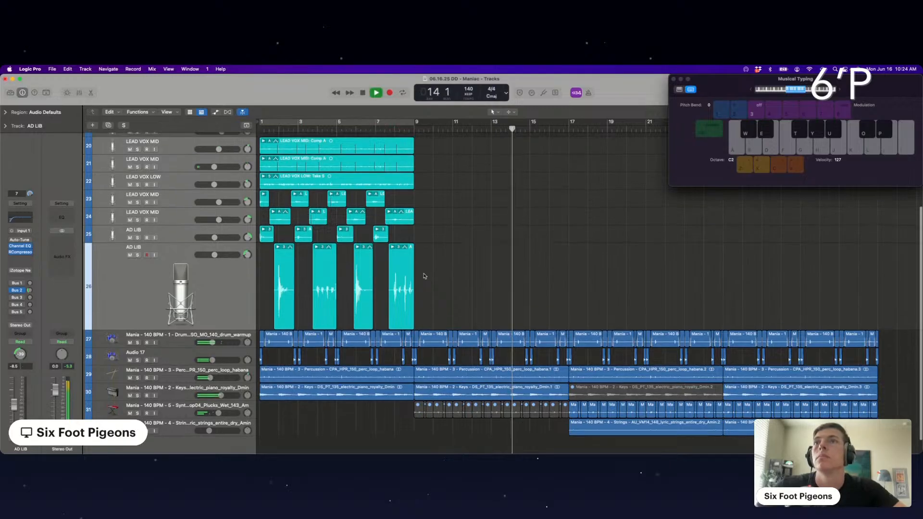
pyautogui.click(260, 128)
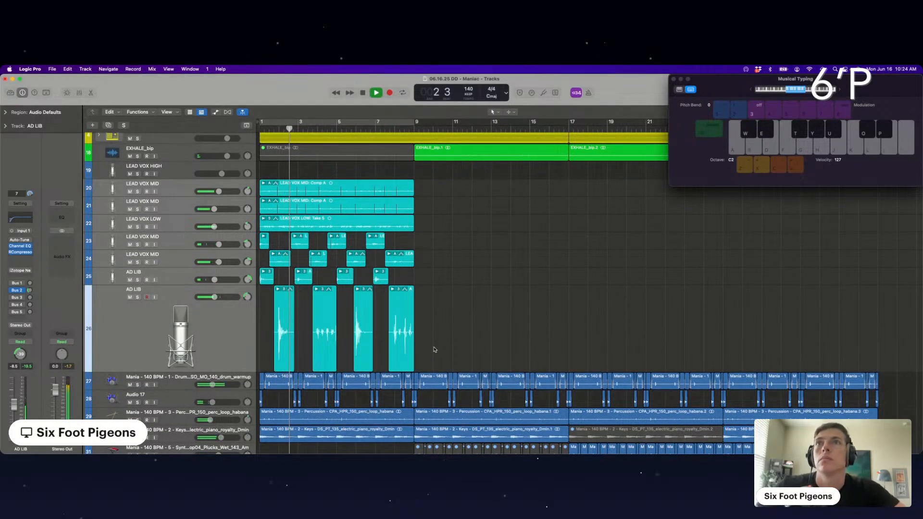
pyautogui.moveTo(434, 349); pyautogui.dragTo(427, 197)
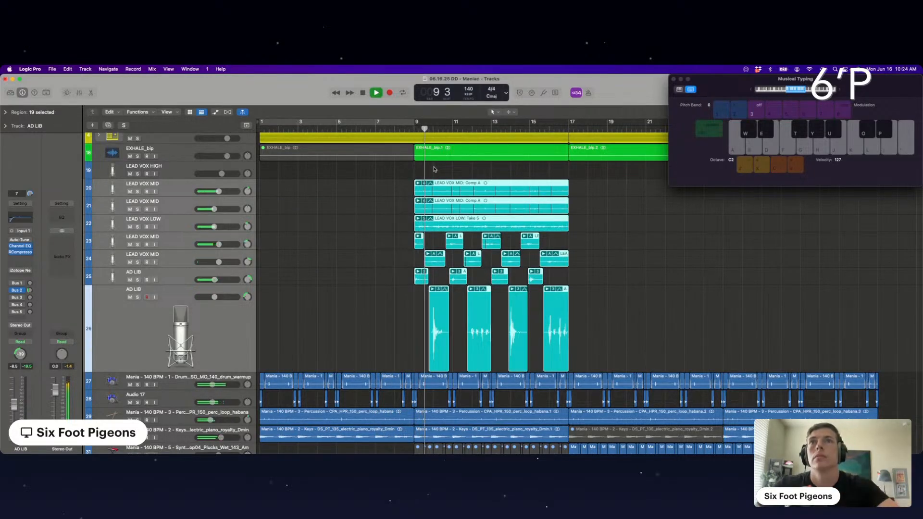
pyautogui.click(403, 308)
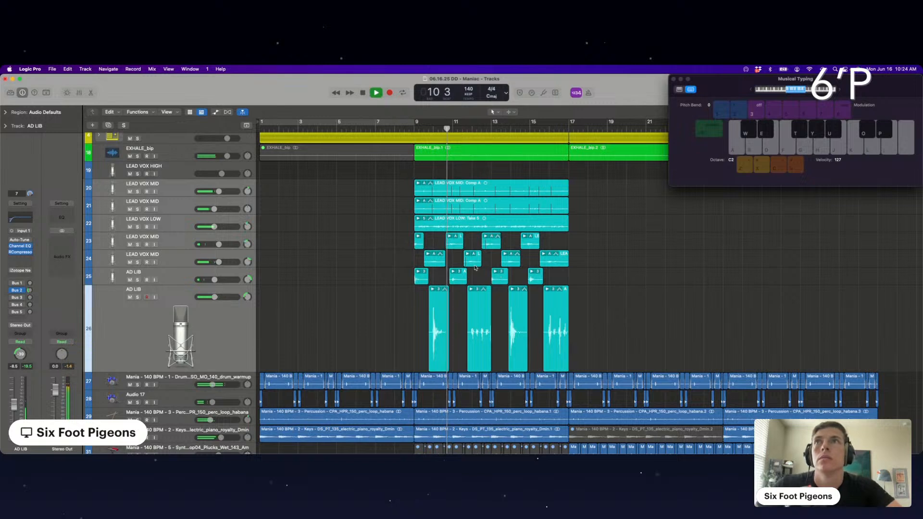
# Mute the EXHALE_bip.1 region in bars 9 to 17.
pyautogui.scroll(2, 580, 239)
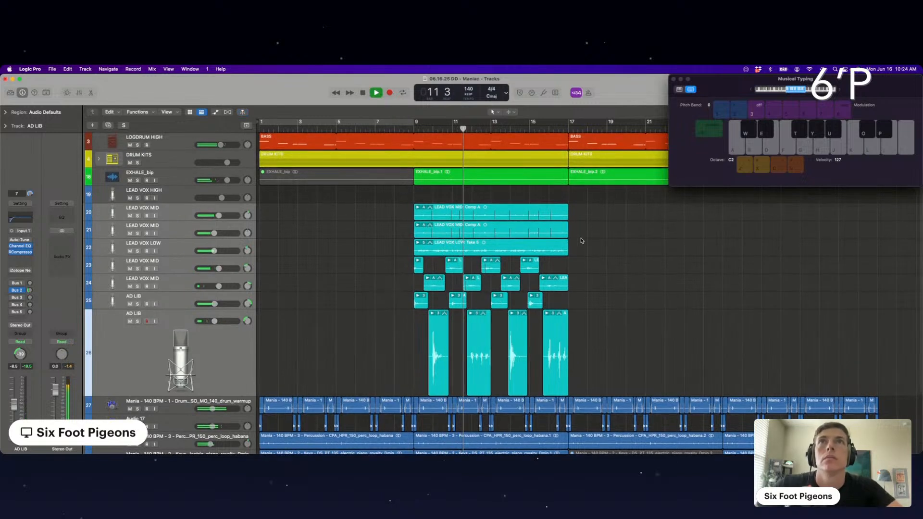
pyautogui.click(490, 180)
pyautogui.hotkey('ctrl', 'm')
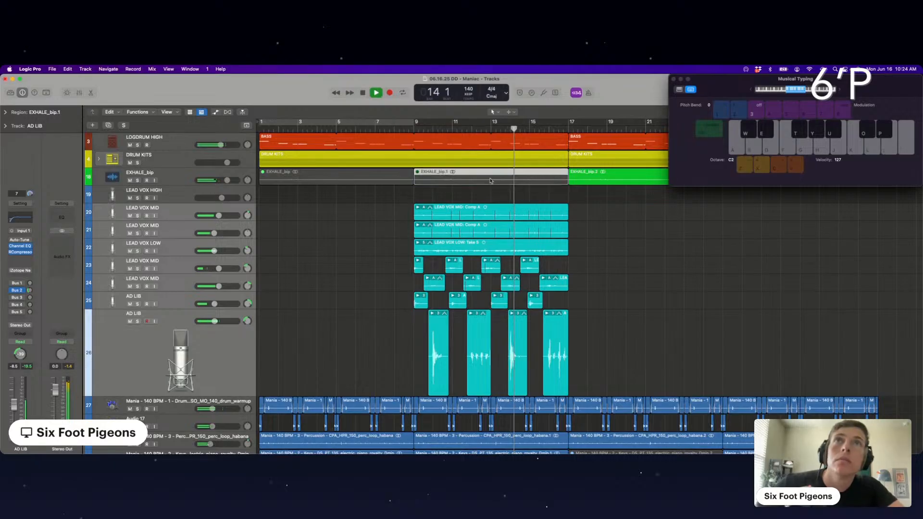
pyautogui.click(629, 197)
# Insert SoundShifter Pitch (s) on the strings track and transpose it down one octave.
pyautogui.hscroll(10, 684, 218)
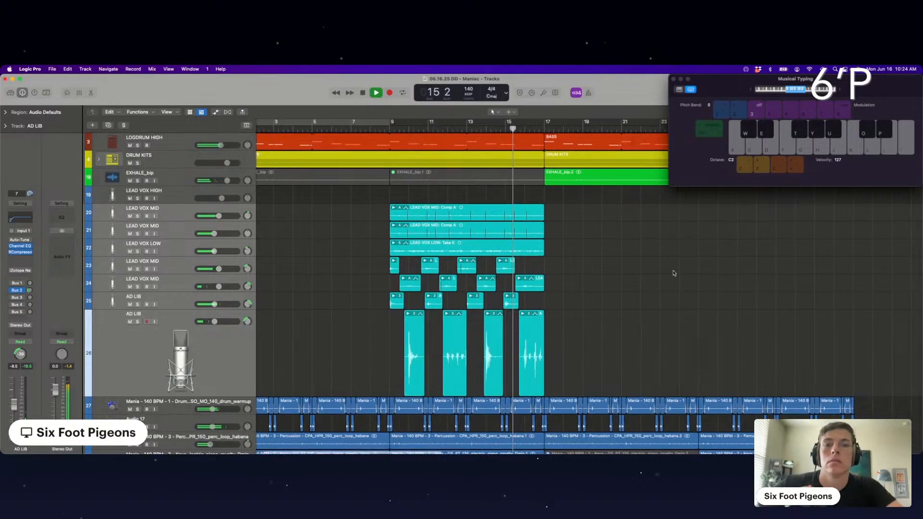
pyautogui.hscroll(-5, 395, 247)
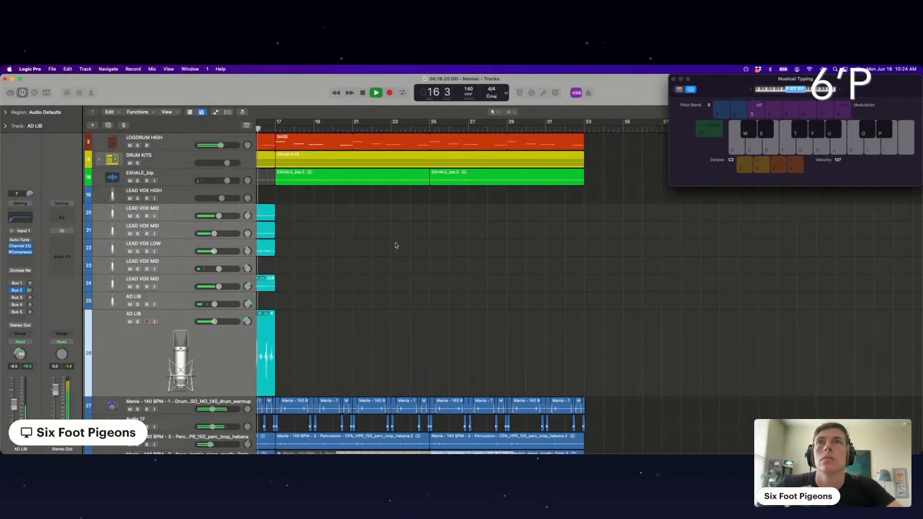
pyautogui.scroll(-2, 397, 230)
pyautogui.press('super+Left')
pyautogui.press('super+Left')
pyautogui.scroll(-3, 397, 213)
pyautogui.click(178, 410)
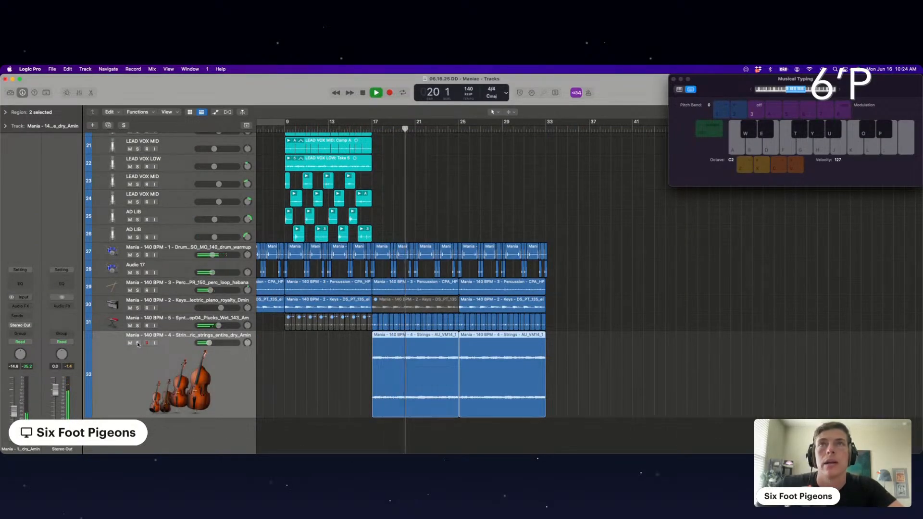
pyautogui.click(22, 307)
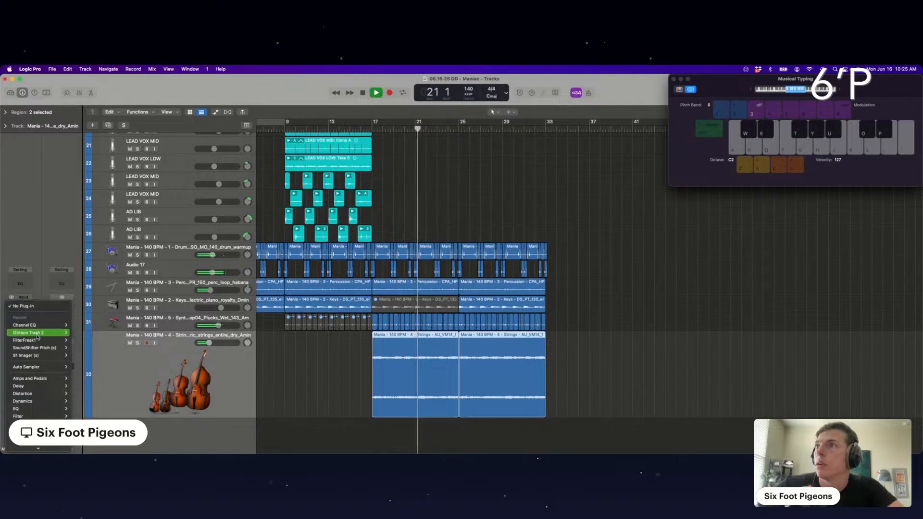
pyautogui.moveTo(41, 348)
pyautogui.click(79, 348)
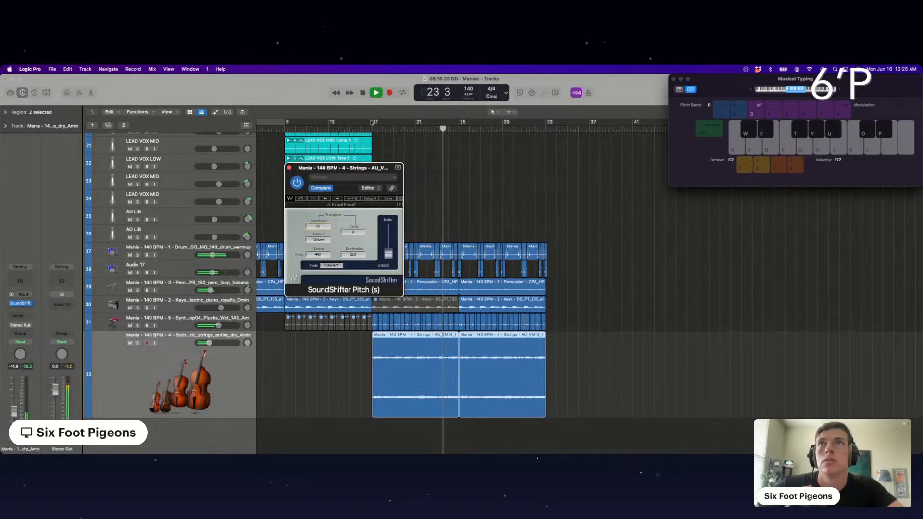
# Replay the strings from bar 17 and add a Channel EQ with a low cut at about 93 Hz and a low shelf of about -13 dB.
pyautogui.click(165, 409)
pyautogui.press('space')
pyautogui.press('space')
pyautogui.click(17, 279)
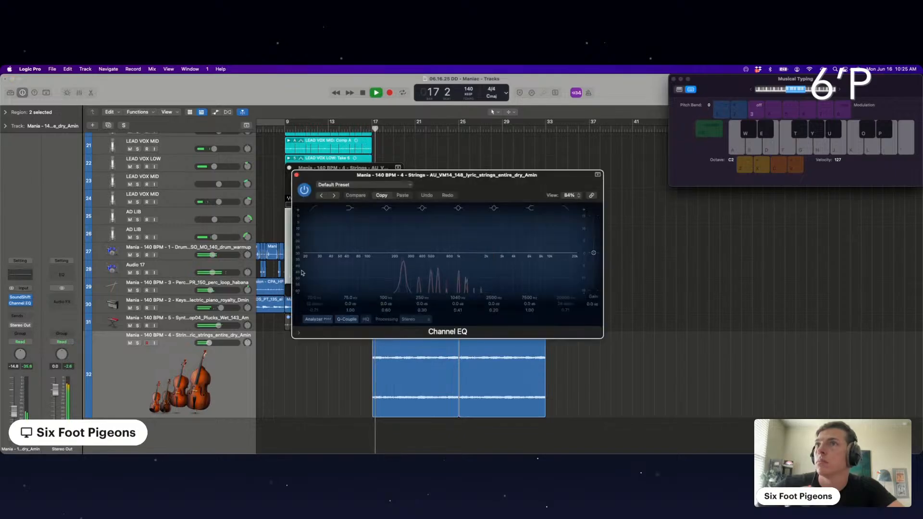
pyautogui.click(362, 266)
pyautogui.moveTo(362, 266); pyautogui.dragTo(359, 290)
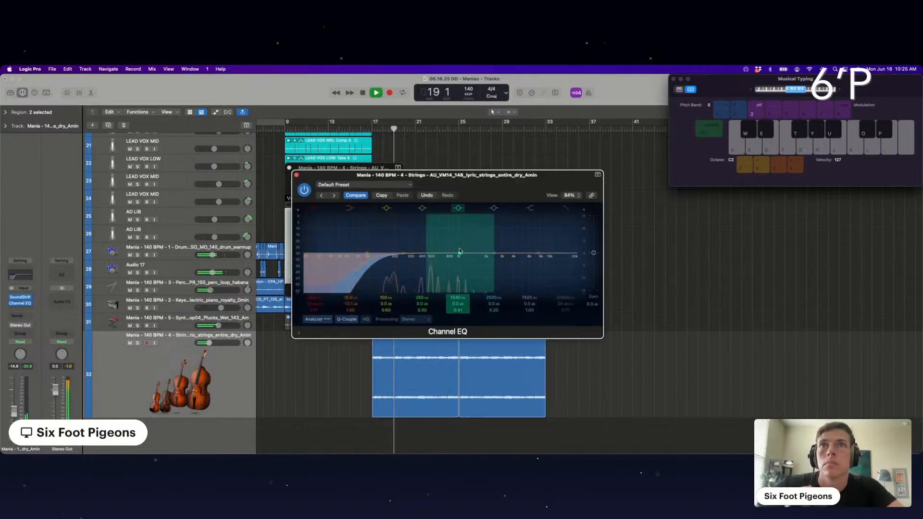
# Insert a stereo iZotope Trash 2 on the strings track and set its Stage 1 type to Delicate Harmonics.
pyautogui.click(20, 310)
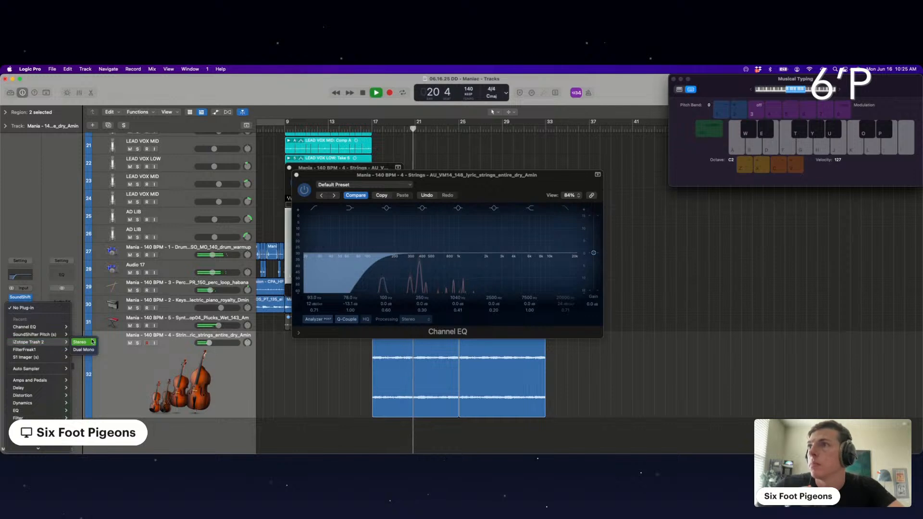
pyautogui.click(42, 345)
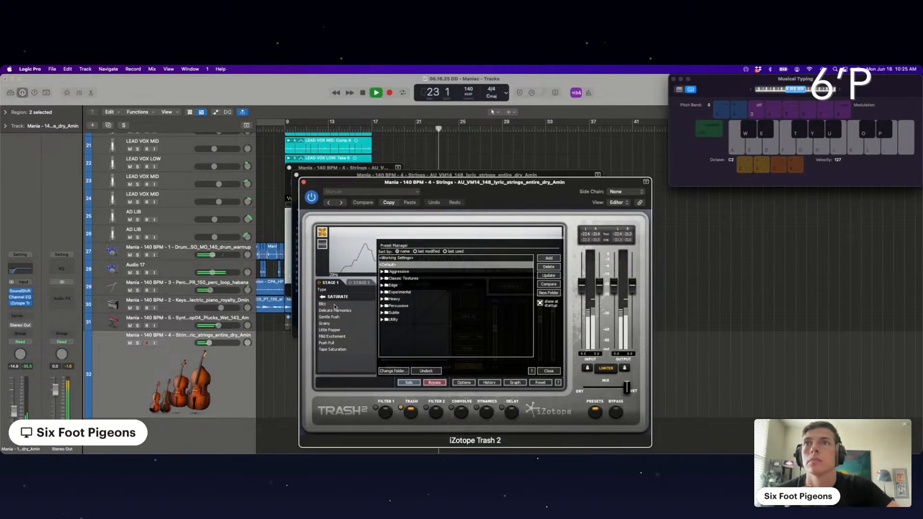
pyautogui.click(342, 310)
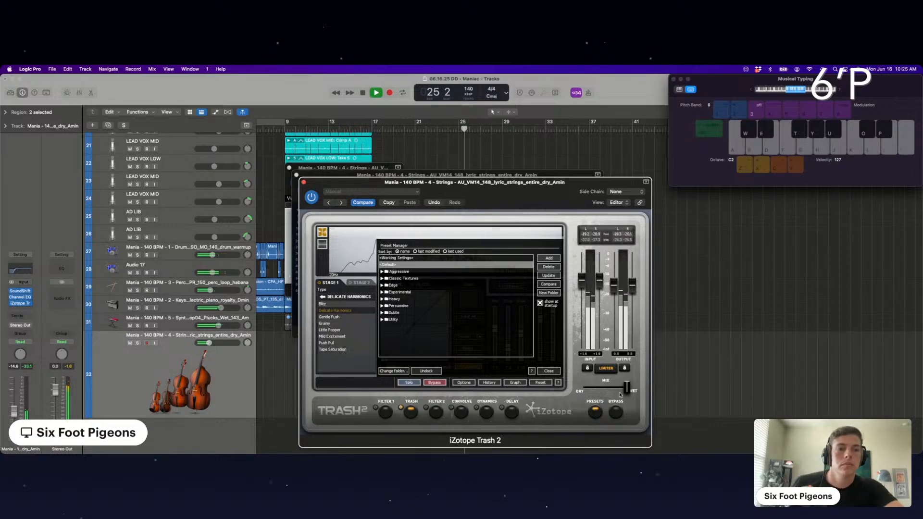
# Close the SoundShifter Pitch, Channel EQ and Trash 2 windows and stop playback.
pyautogui.press('super+Tab')
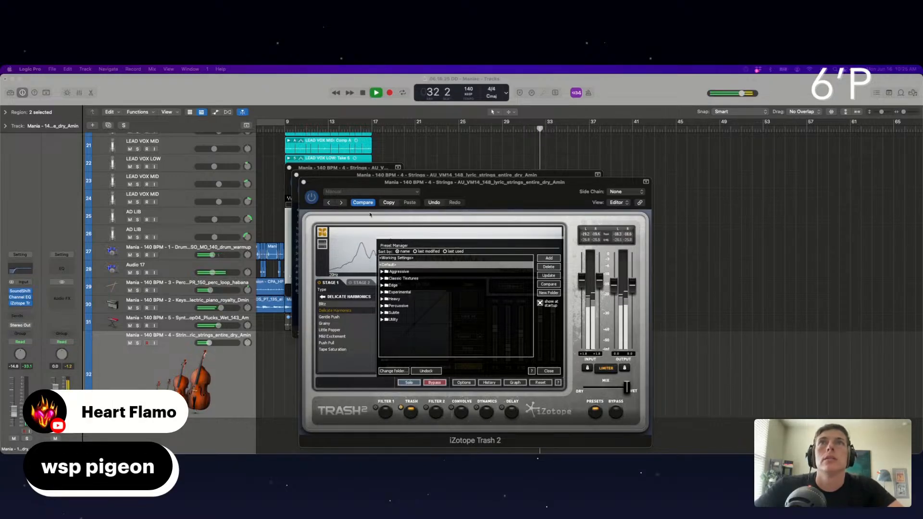
pyautogui.click(289, 168)
pyautogui.click(296, 175)
pyautogui.click(303, 182)
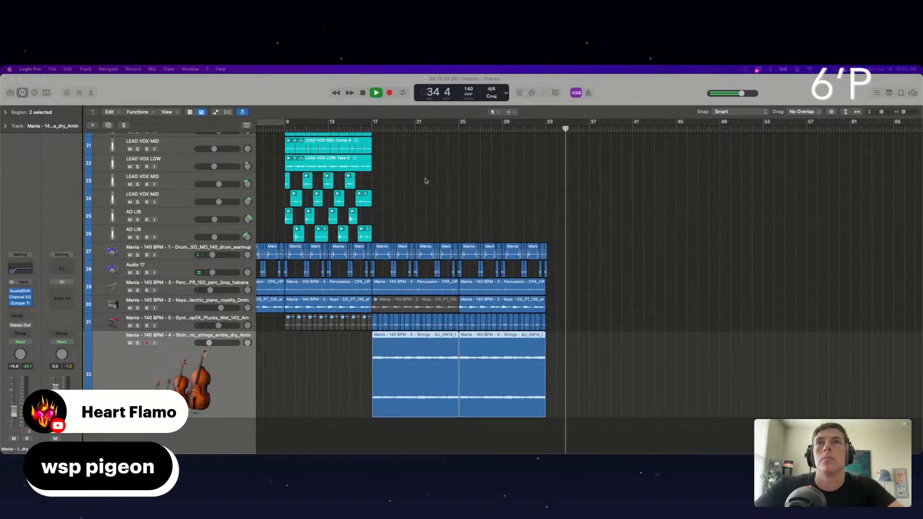
pyautogui.click(463, 181)
pyautogui.hscroll(-3, 463, 181)
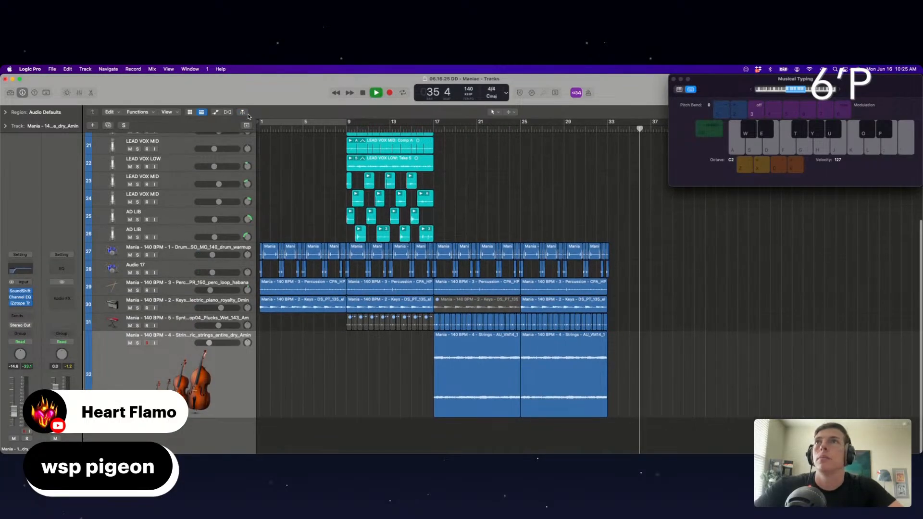
pyautogui.press('space')
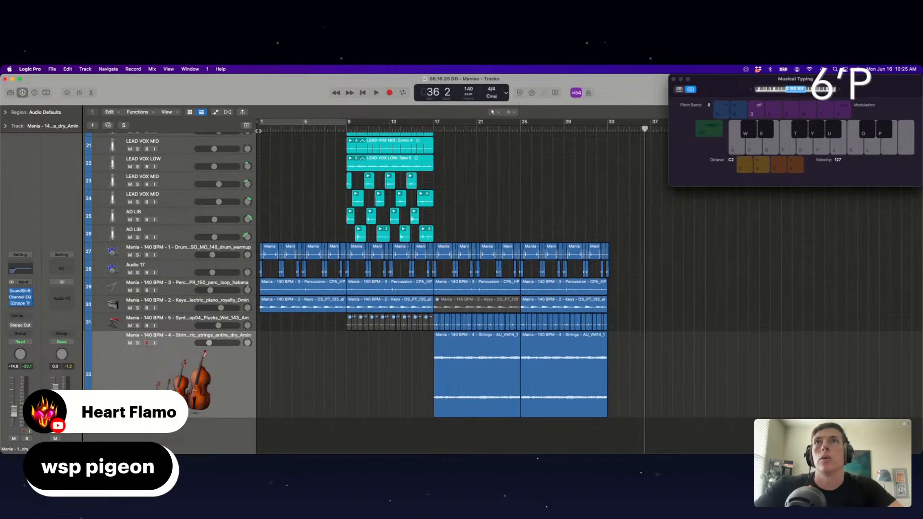
# Play the track from the start, insert a stereo Kaleidoscopes on the strings track and load its Dark Dual Phase preset.
pyautogui.press('Return')
pyautogui.press('space')
pyautogui.scroll(1, 120, 338)
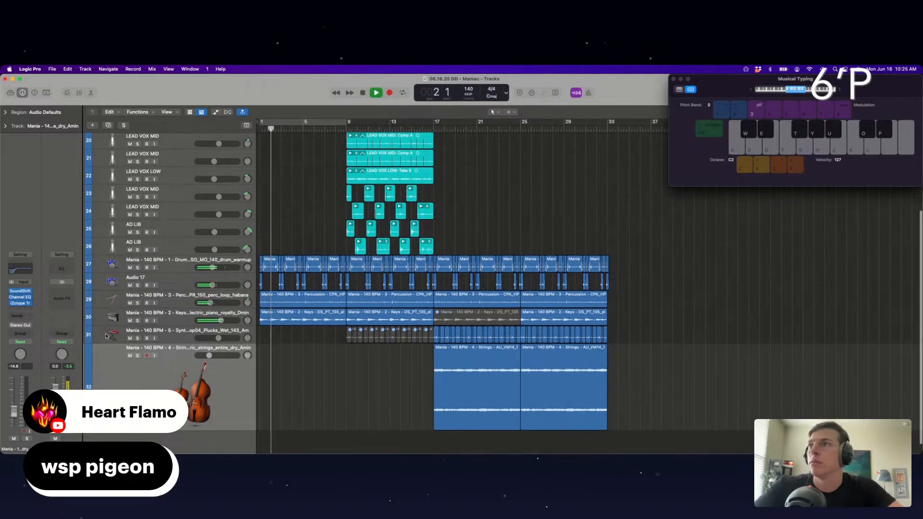
pyautogui.click(25, 310)
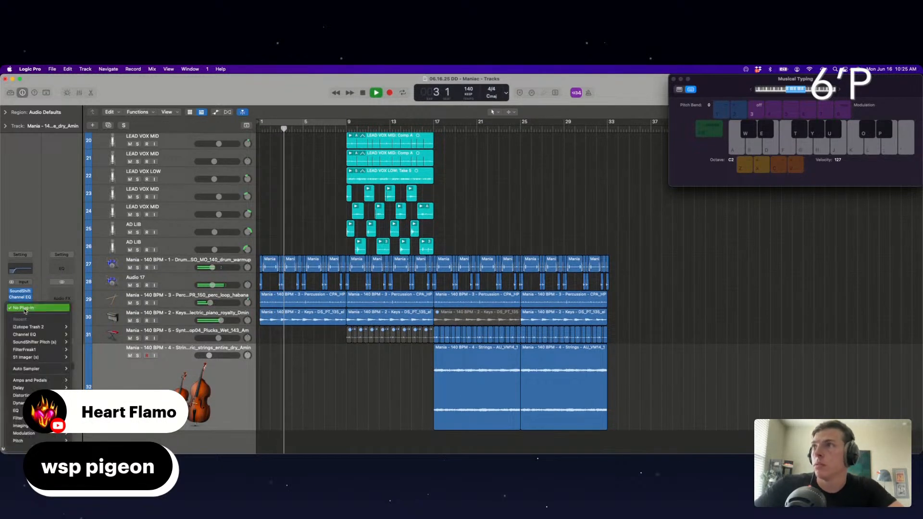
pyautogui.moveTo(30, 447)
pyautogui.moveTo(89, 446)
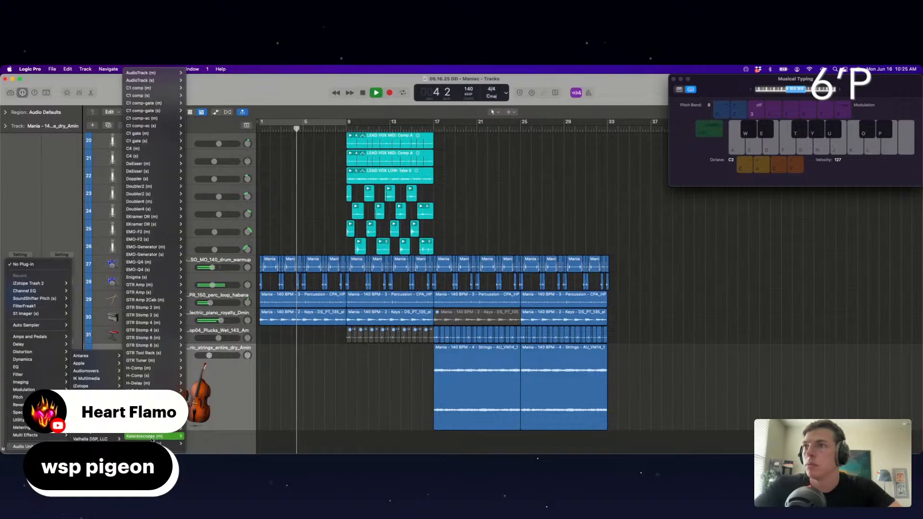
pyautogui.scroll(-2, 151, 439)
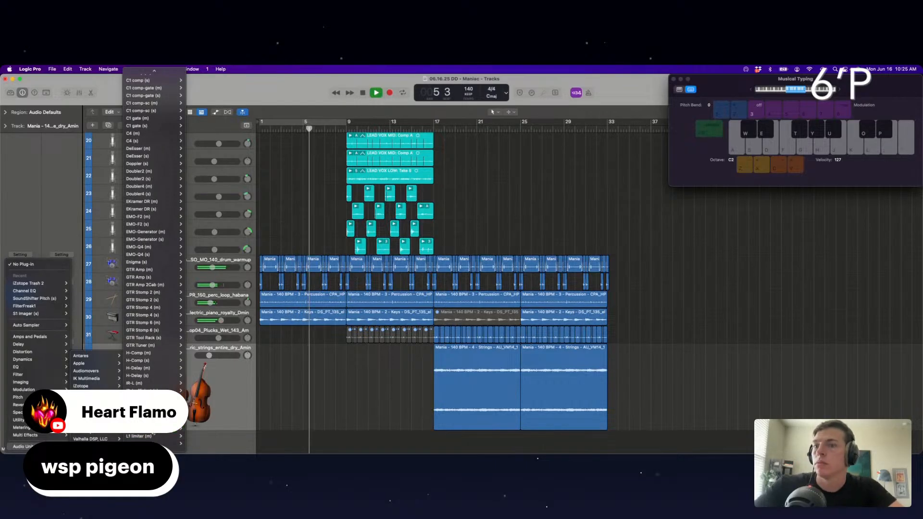
pyautogui.click(153, 432)
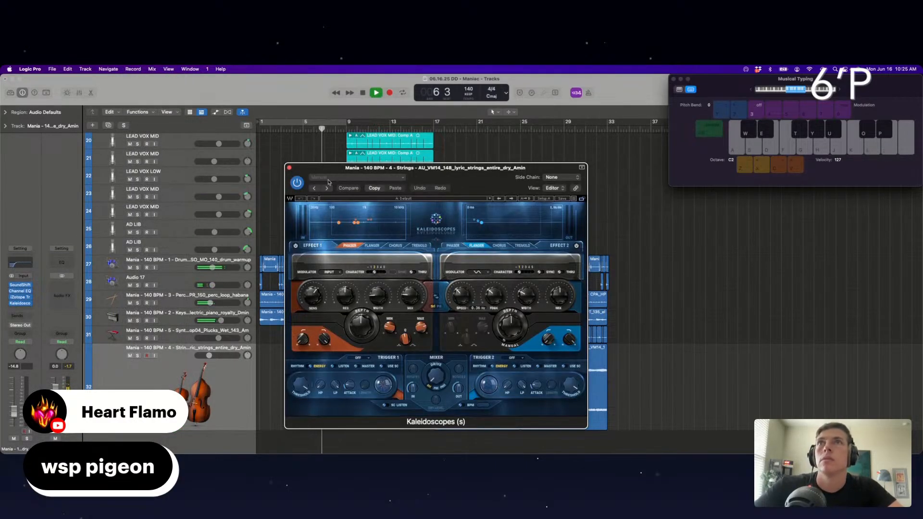
pyautogui.click(326, 189)
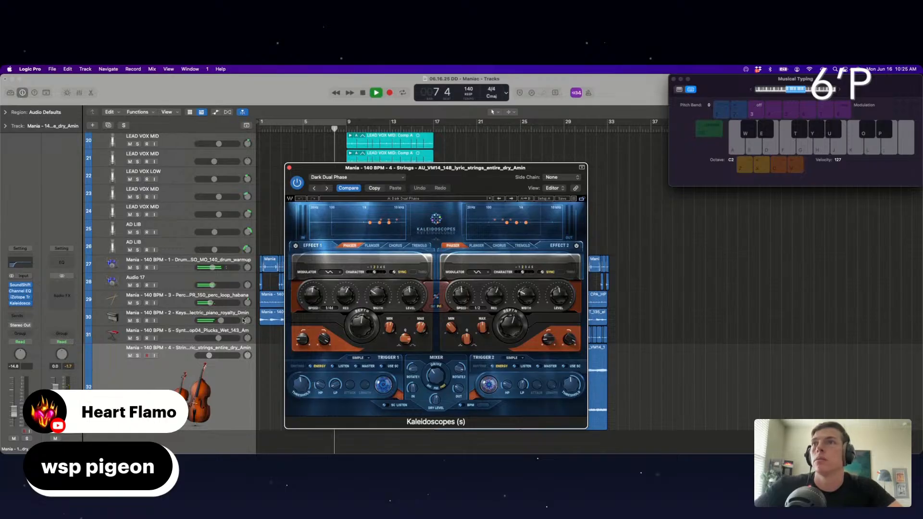
pyautogui.click(288, 167)
# Listen through the vocal section with the last two LEAD VOX MID tracks and both AD LIB tracks selected.
pyautogui.scroll(1, 295, 193)
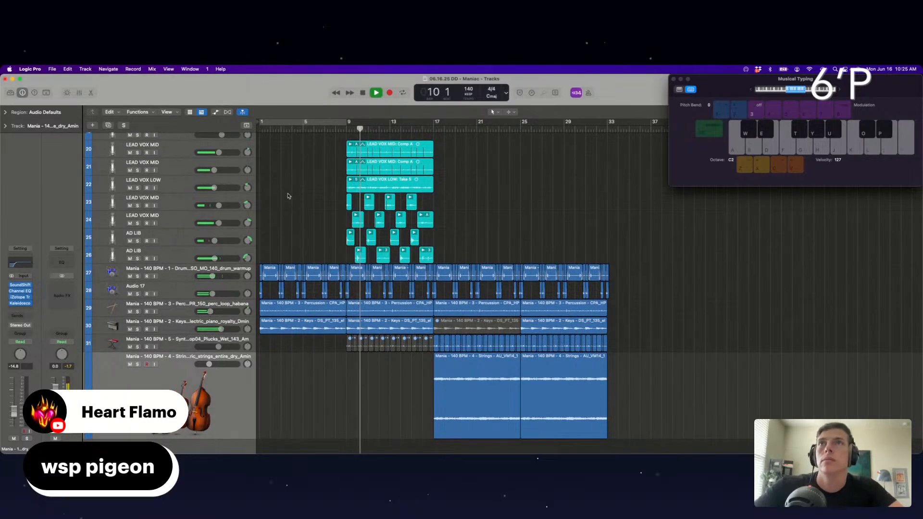
pyautogui.scroll(1, 310, 197)
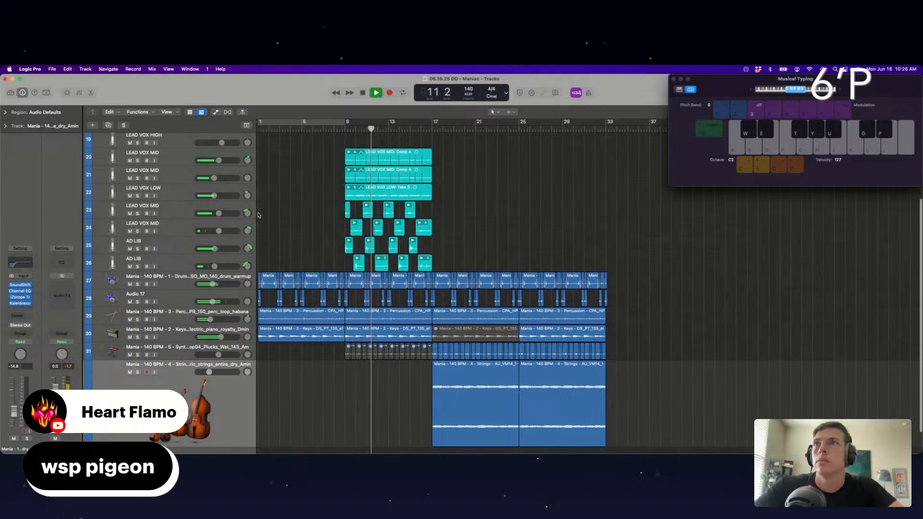
pyautogui.click(186, 260)
pyautogui.keyDown('shift'); pyautogui.click(200, 219); pyautogui.keyUp('shift')
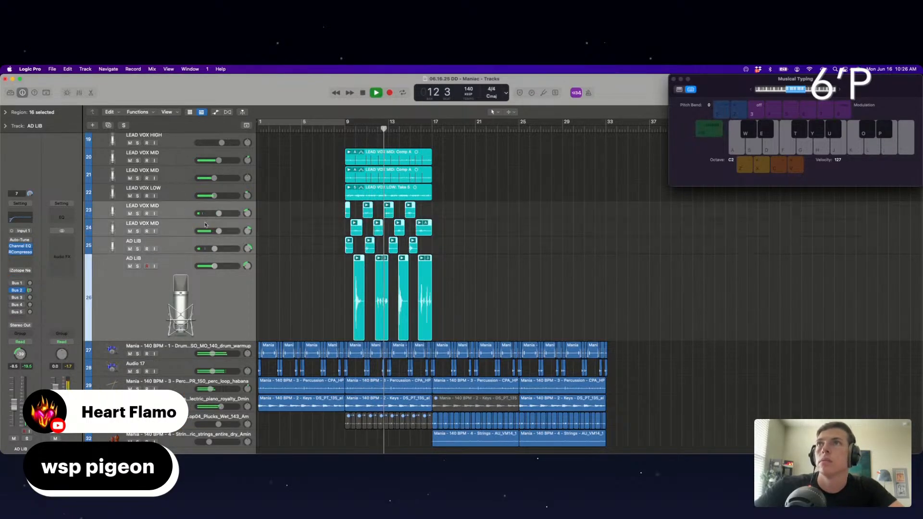
pyautogui.click(279, 209)
pyautogui.scroll(-1, 279, 209)
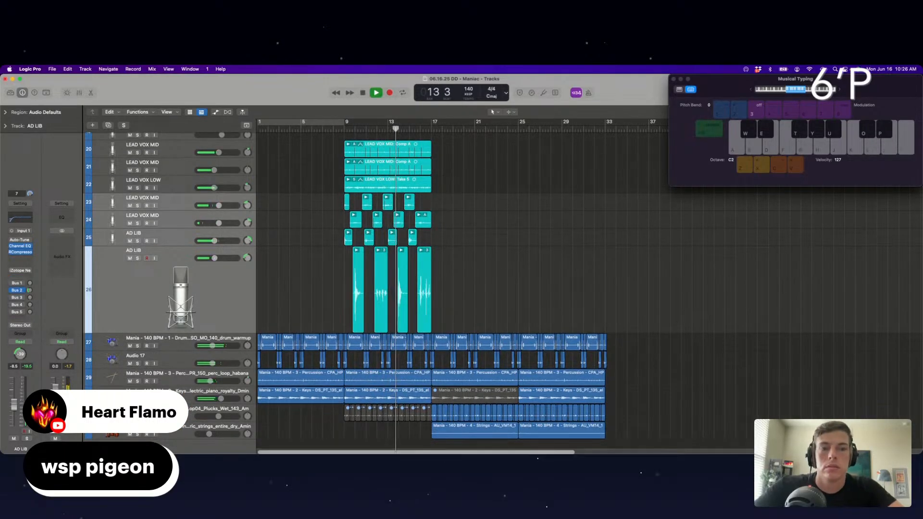
pyautogui.press('super+k')
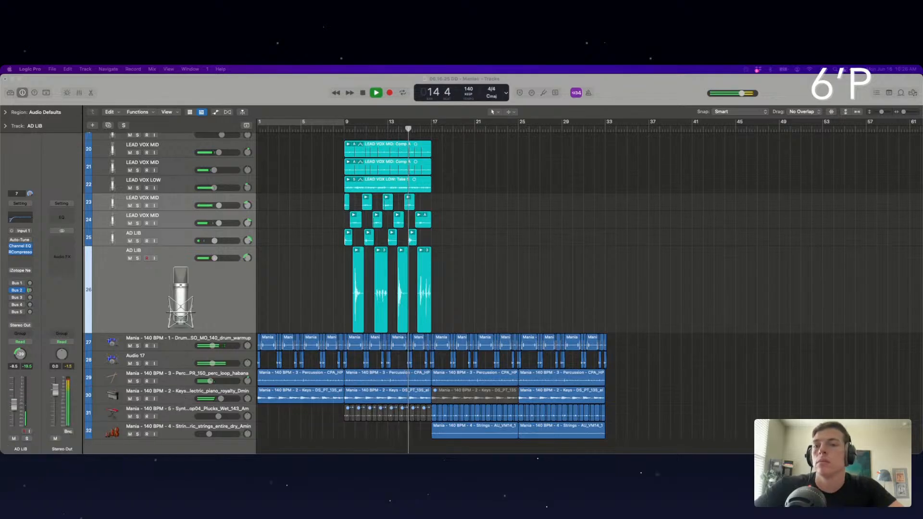
pyautogui.press('super+k')
pyautogui.scroll(1, 474, 284)
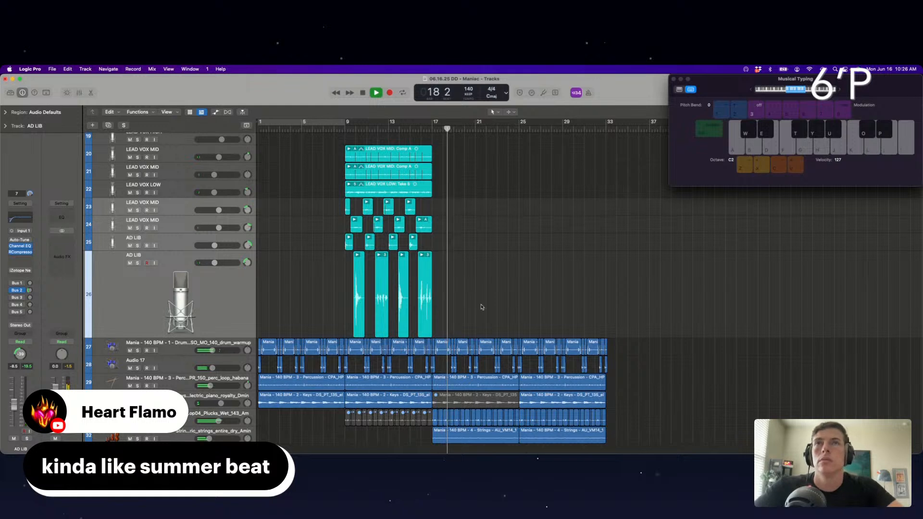
# Split the EXHALE_bip region starting at bar 17 at bar 19, repeat both parts from bar 25 and save the project.
pyautogui.scroll(2, 248, 176)
pyautogui.moveTo(227, 147); pyautogui.dragTo(225, 148)
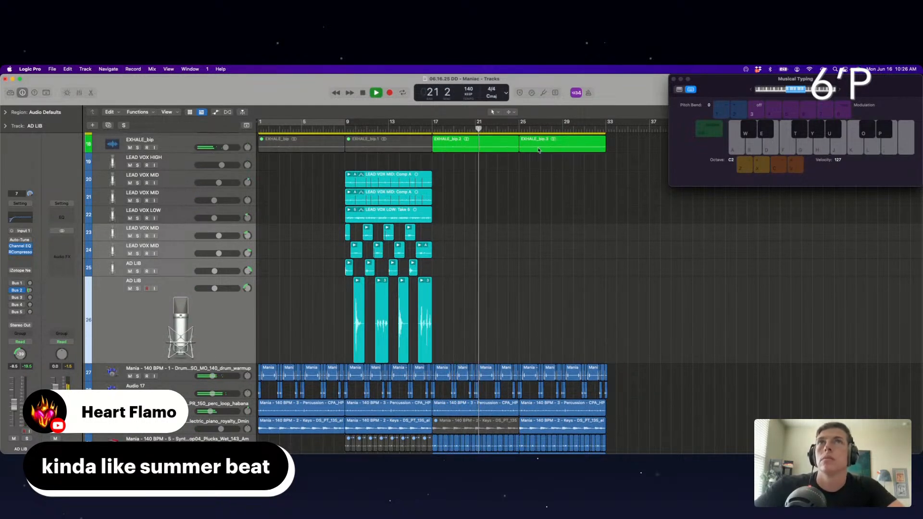
pyautogui.keyDown('super'); pyautogui.click(474, 139); pyautogui.keyUp('super')
pyautogui.moveTo(474, 138); pyautogui.dragTo(443, 144)
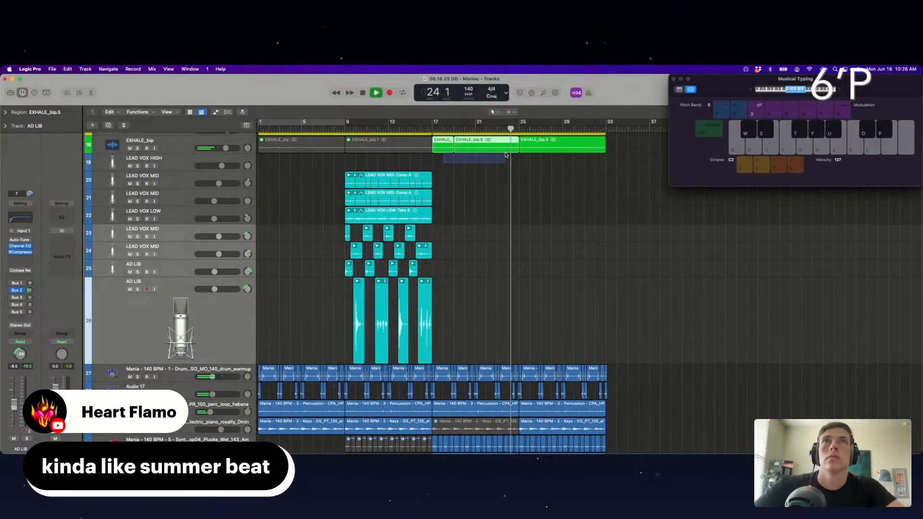
pyautogui.press('super+r')
pyautogui.click(564, 182)
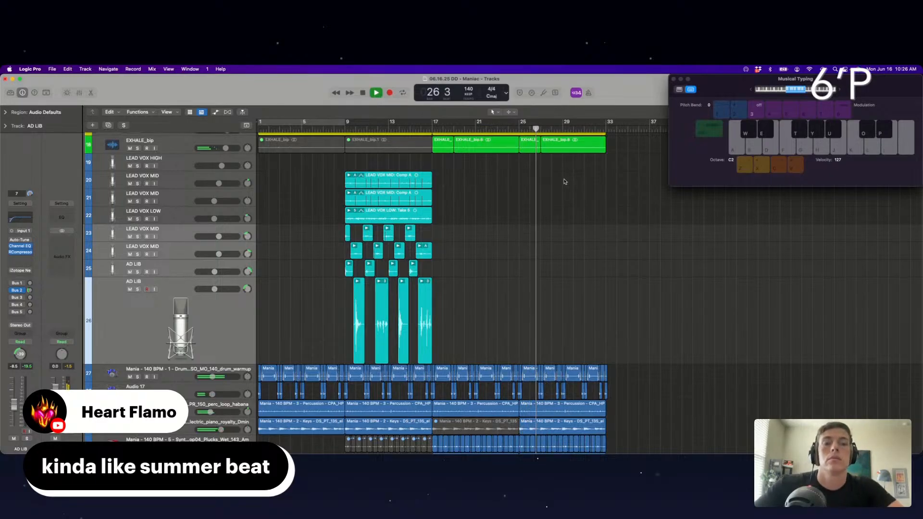
pyautogui.scroll(4, 565, 181)
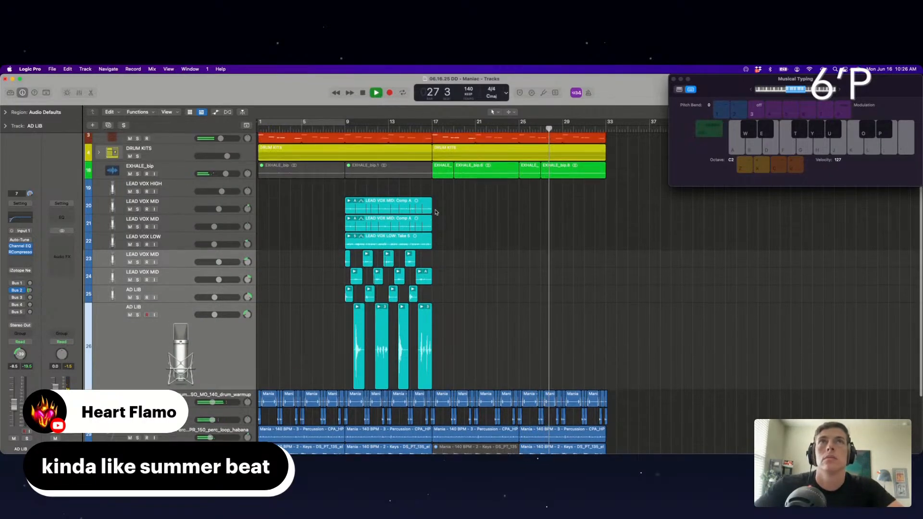
pyautogui.scroll(-2, 507, 222)
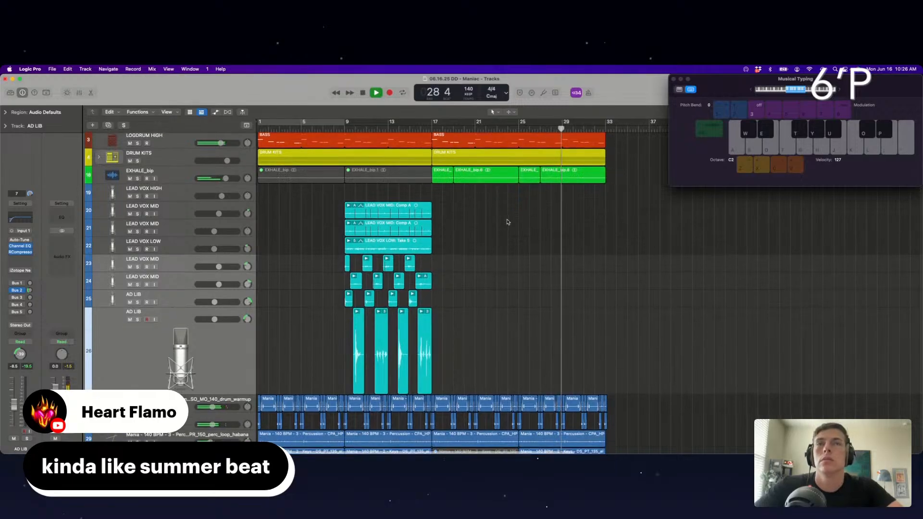
pyautogui.press('super+s')
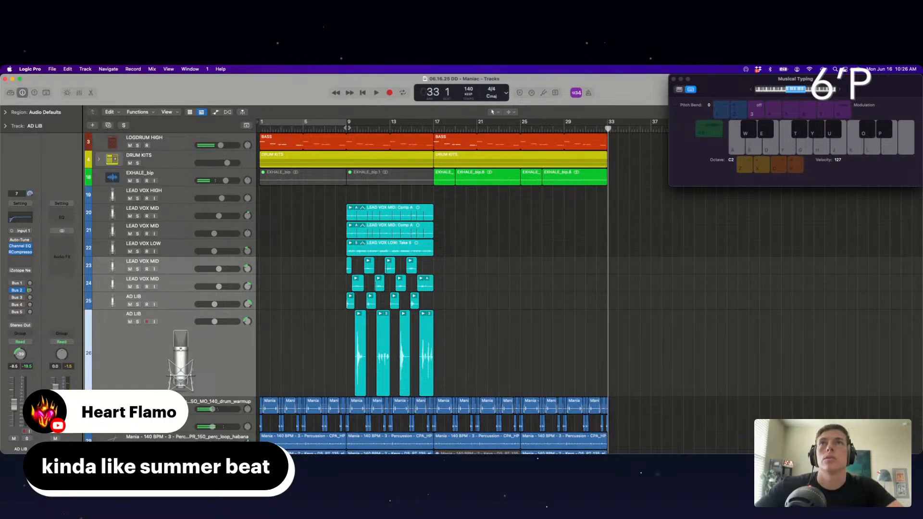
# Duplicate the upper LEAD VOX MID track and set a cycle range from bar 15 to bar 33.
pyautogui.click(183, 216)
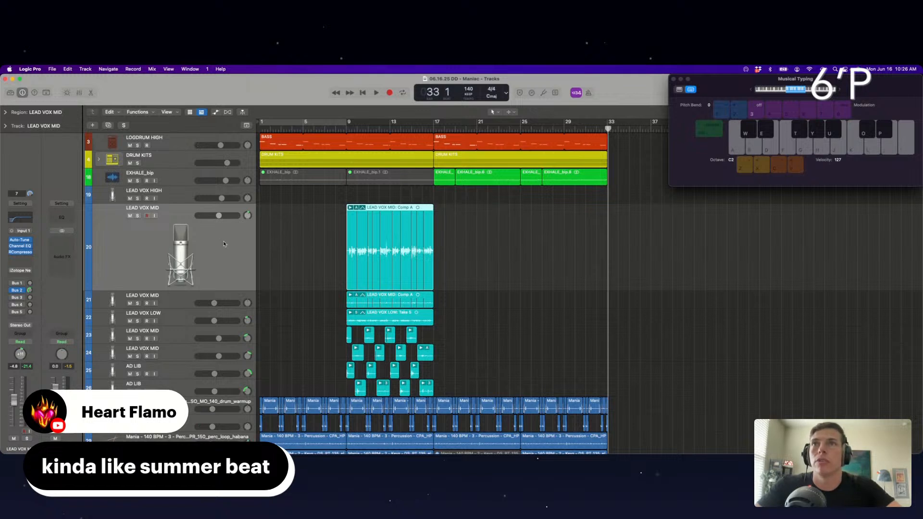
pyautogui.press('super+d')
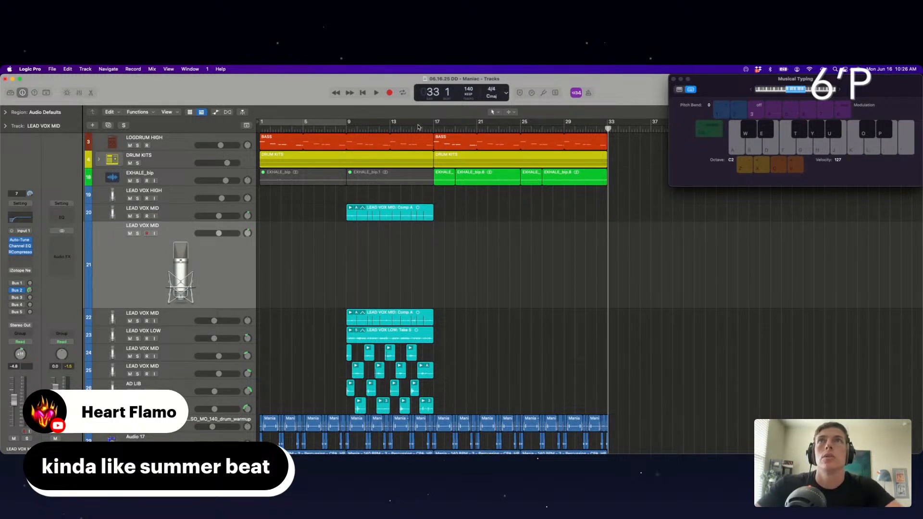
pyautogui.moveTo(412, 126); pyautogui.dragTo(607, 130)
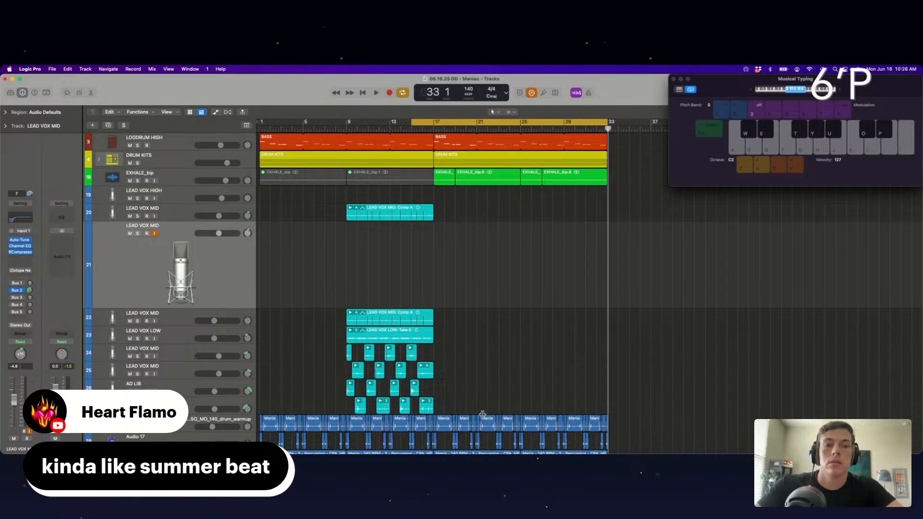
# Arm the empty LEAD VOX MID track, record a short take from bar 15 and raise the track volume to -0.5 dB.
pyautogui.press('super+Tab')
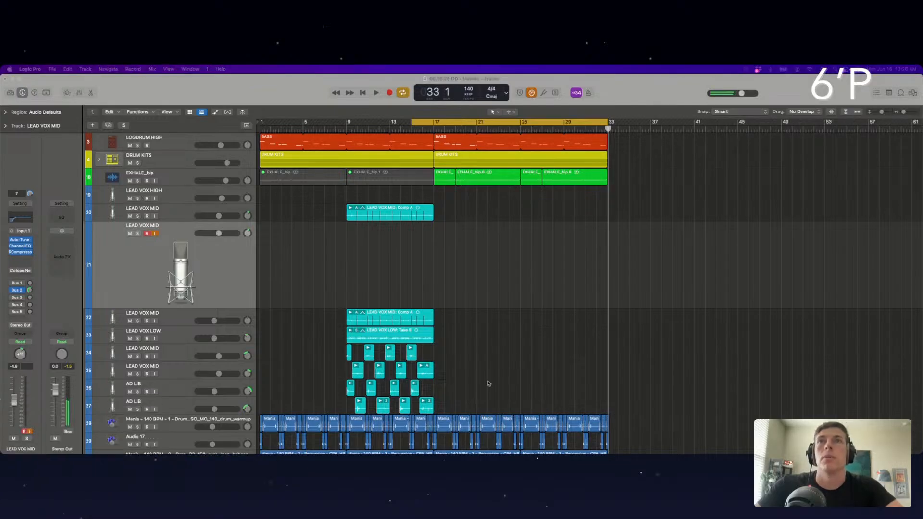
pyautogui.scroll(2, 158, 144)
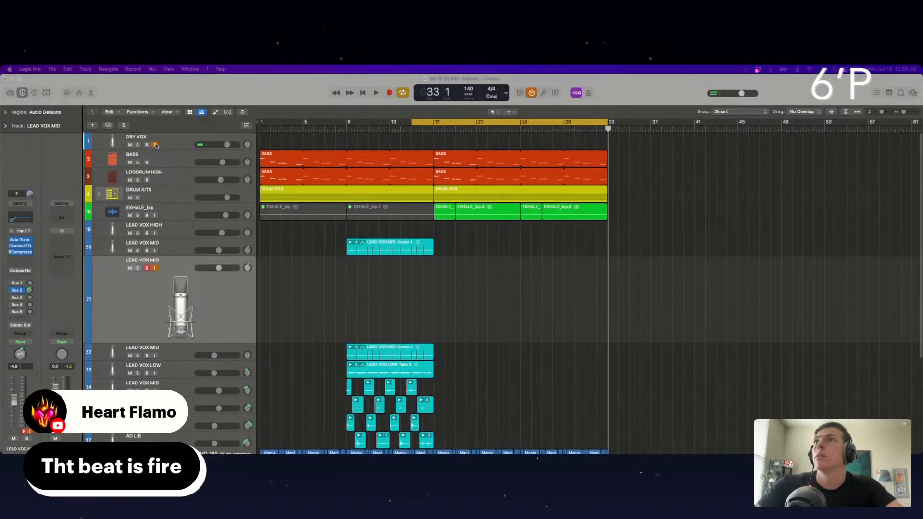
pyautogui.press('super+Tab')
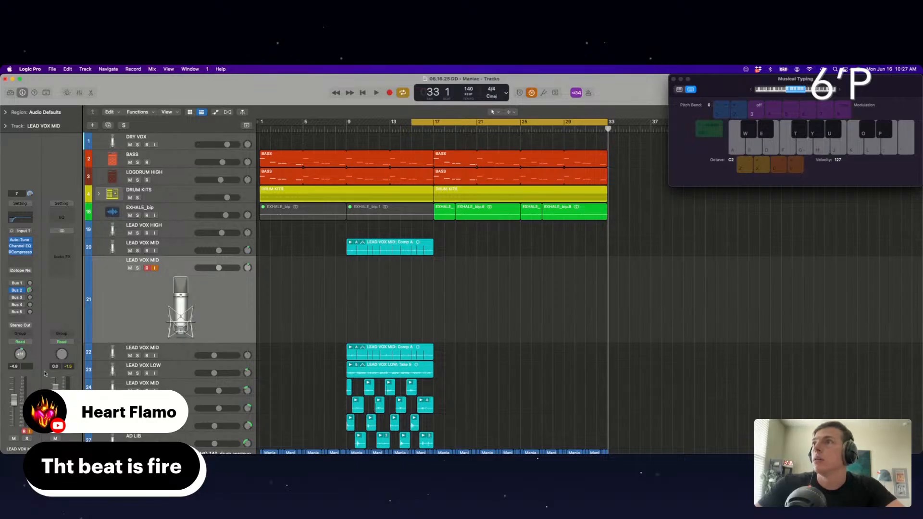
pyautogui.press('space')
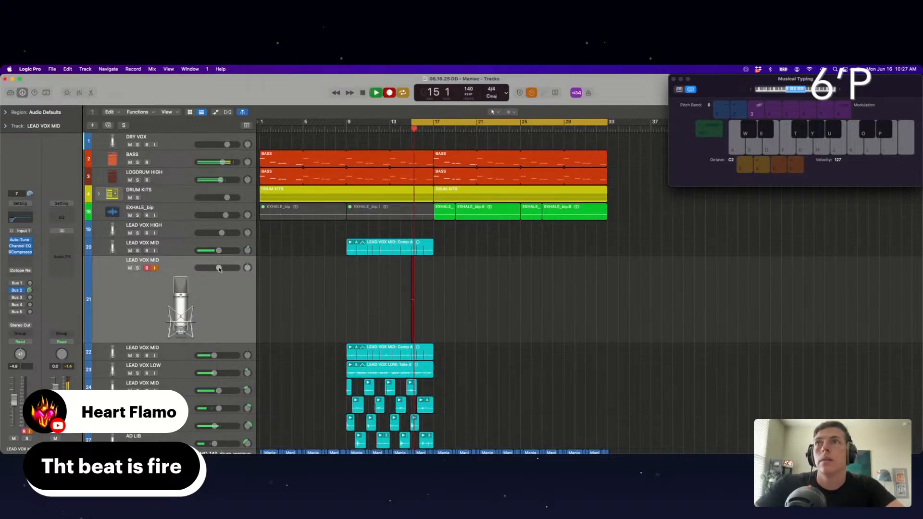
pyautogui.moveTo(223, 271); pyautogui.dragTo(230, 271)
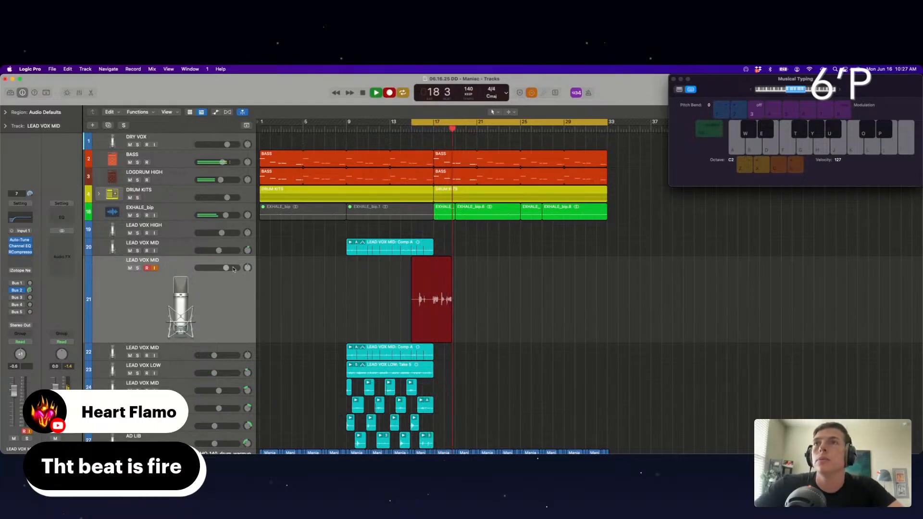
pyautogui.press('space')
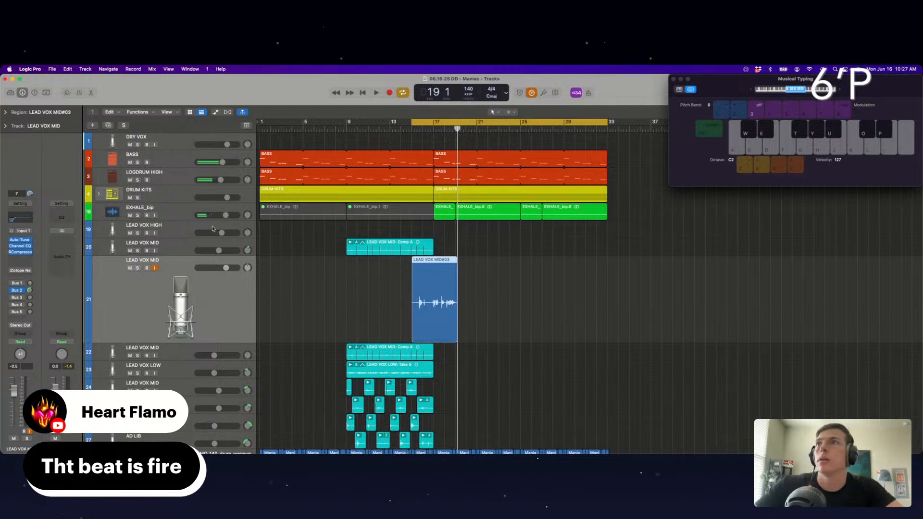
# Delete the muted EXHALE_bip regions before bar 17 and mute the four EXHALE_bip regions from bar 17 to 33.
pyautogui.moveTo(445, 225); pyautogui.dragTo(459, 215)
pyautogui.moveTo(389, 227); pyautogui.dragTo(290, 214)
pyautogui.press('Delete')
pyautogui.moveTo(423, 208); pyautogui.dragTo(602, 213)
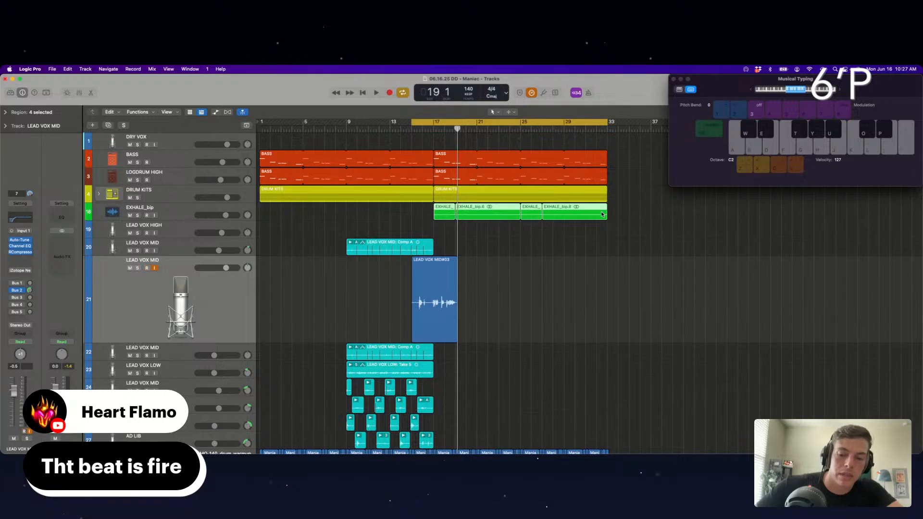
pyautogui.hotkey('ctrl', 'm')
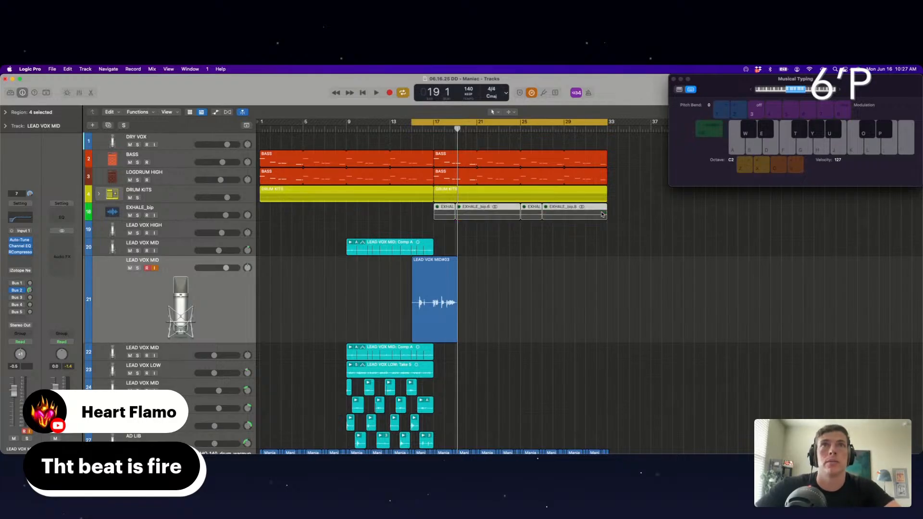
# Loop-record full vocal takes on the armed LEAD VOX MID track over bars 15 to 33, stopping after Take 6.
pyautogui.click(272, 327)
pyautogui.press('space')
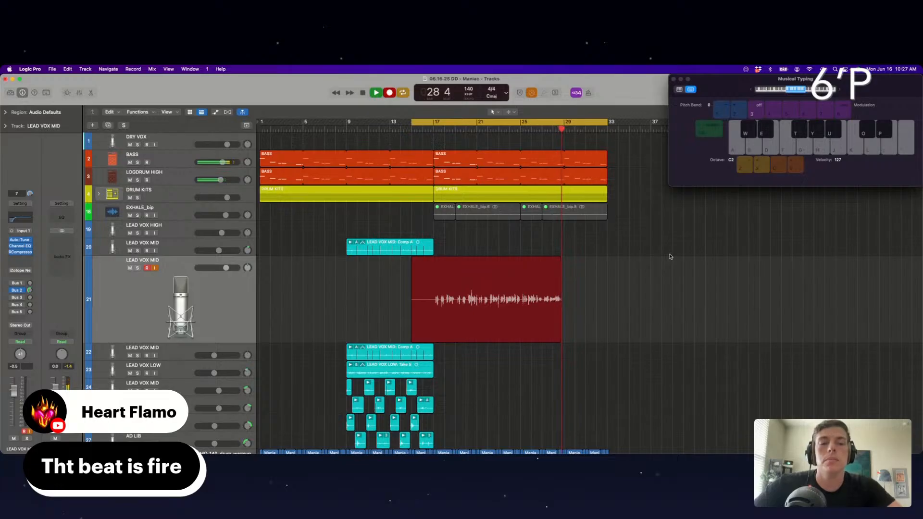
pyautogui.scroll(-1, 640, 270)
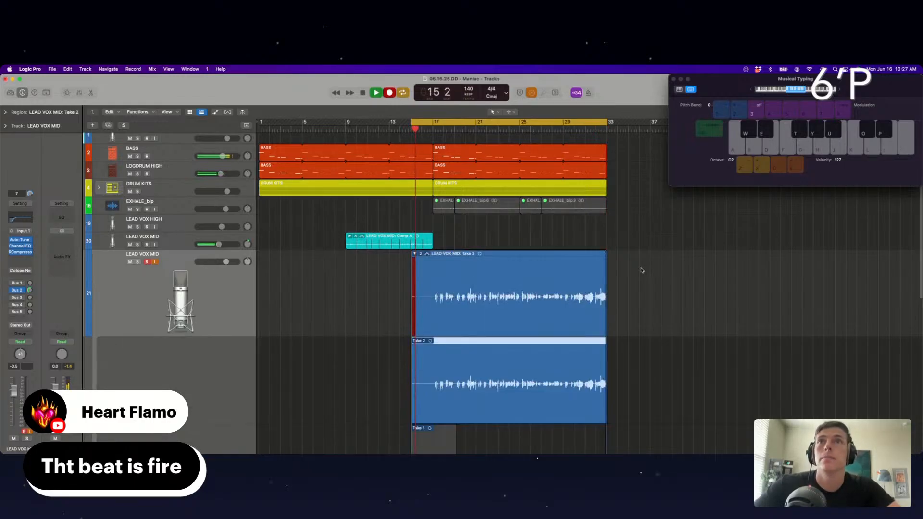
pyautogui.scroll(-1, 669, 337)
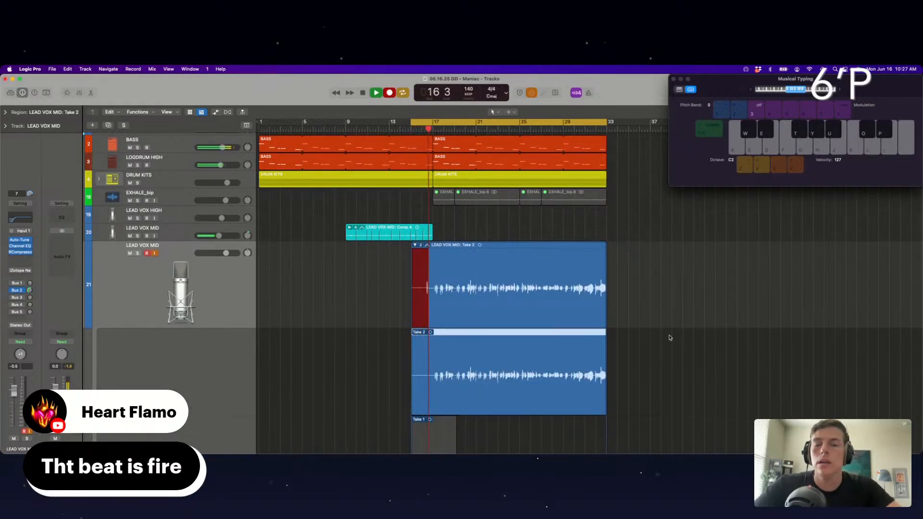
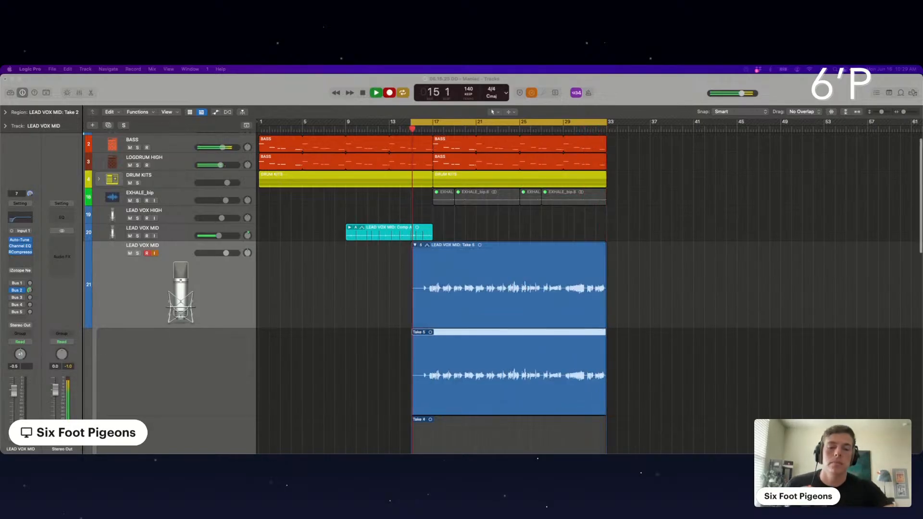
pyautogui.press('super+k')
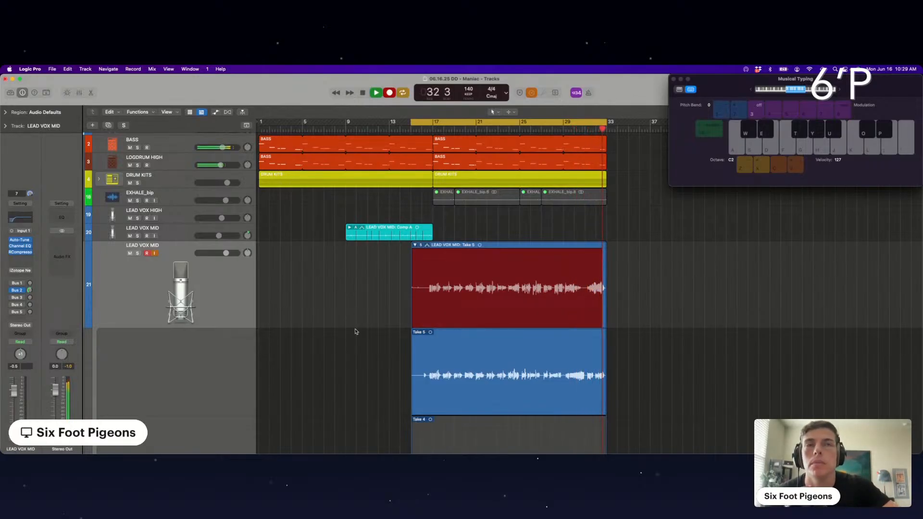
pyautogui.press('space')
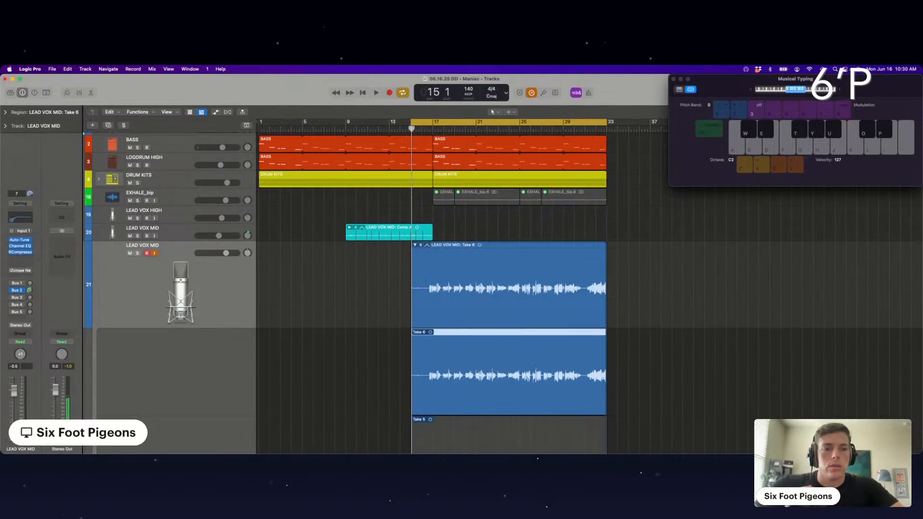
# Disarm recording on the lower LEAD VOX MID track and keep that track selected.
pyautogui.scroll(2, 226, 244)
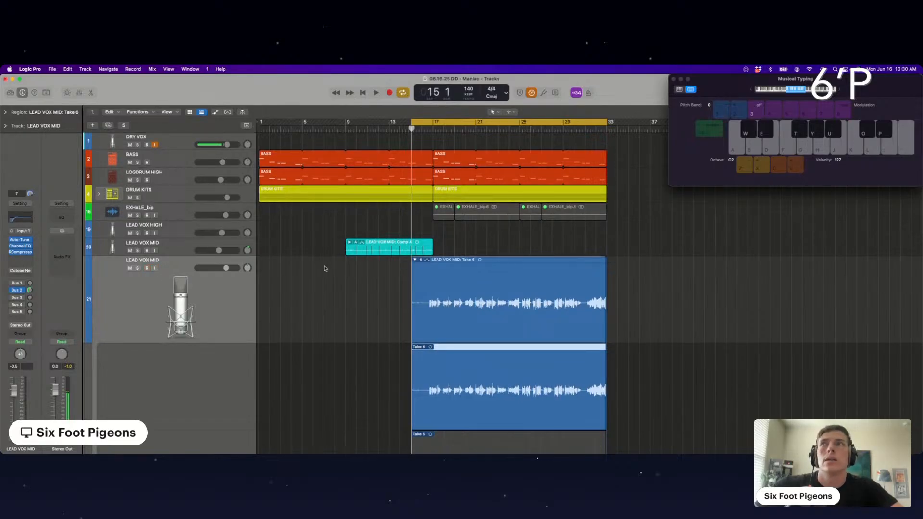
pyautogui.scroll(-6, 179, 281)
pyautogui.scroll(5, 179, 282)
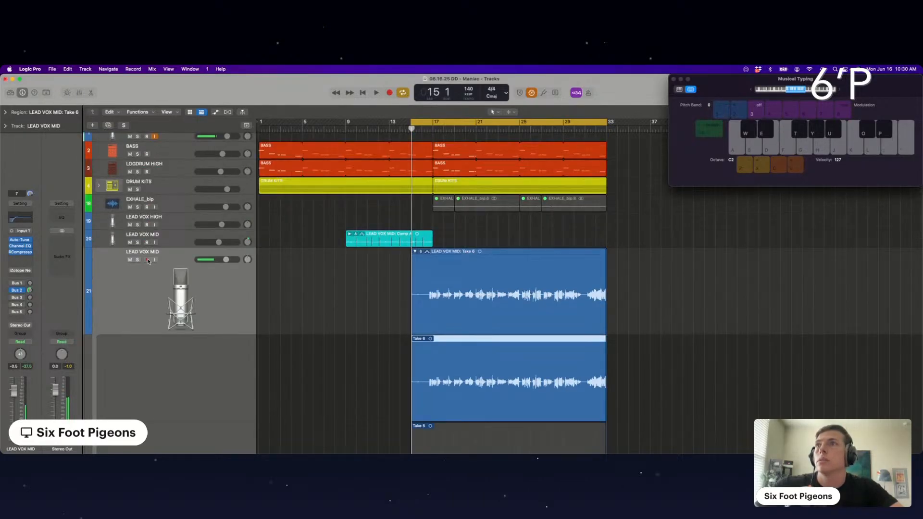
pyautogui.scroll(-8, 317, 284)
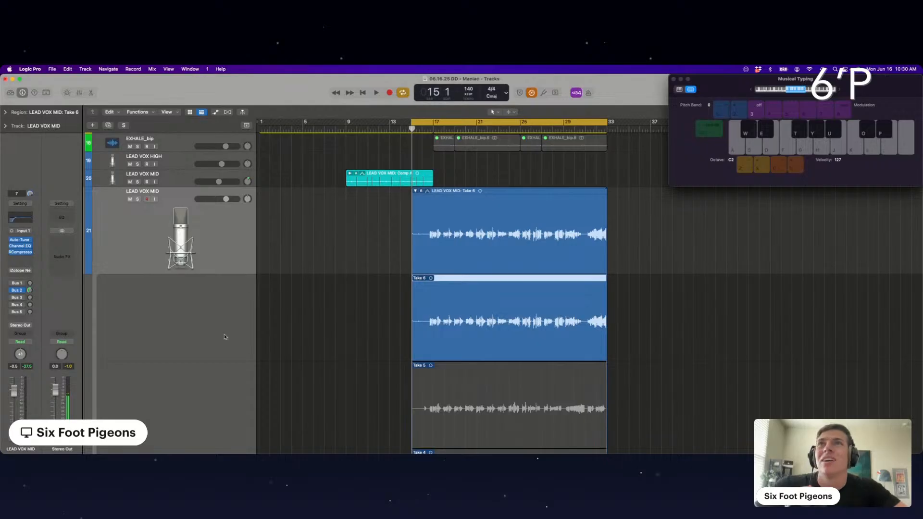
pyautogui.click(231, 233)
pyautogui.scroll(-1, 334, 255)
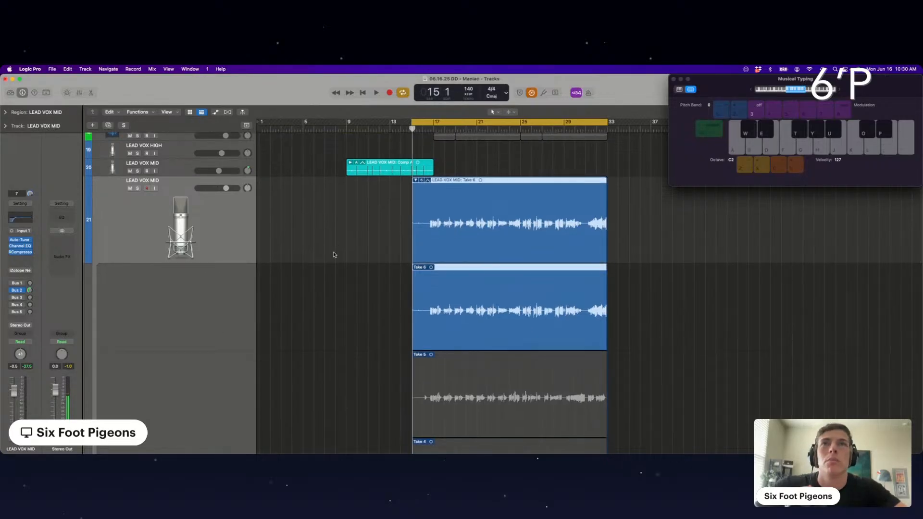
# Try an Overdrive distortion plug-in in the lower LEAD VOX MID track's empty insert slot and bypass it.
pyautogui.click(22, 265)
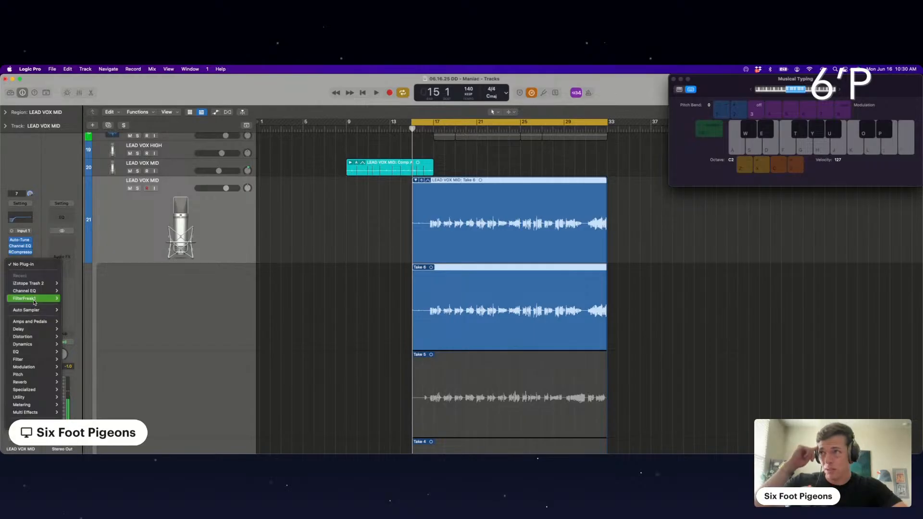
pyautogui.moveTo(53, 336)
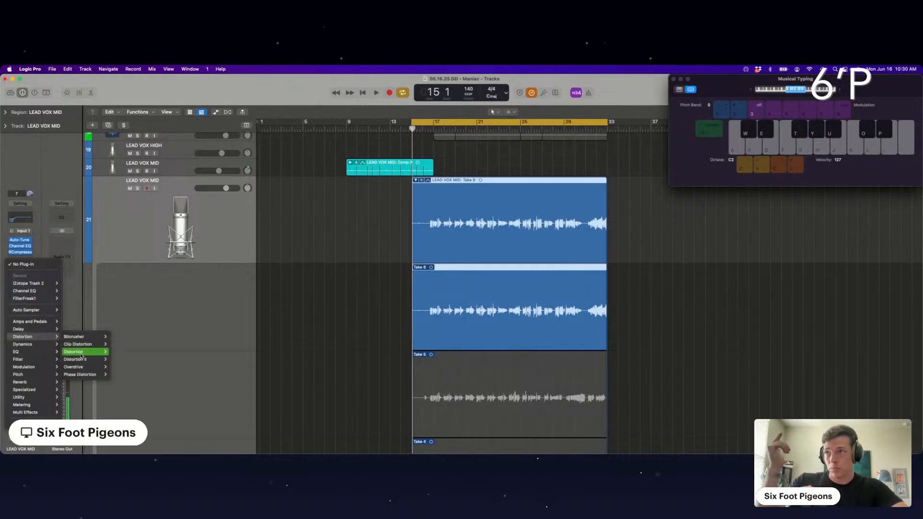
pyautogui.click(78, 368)
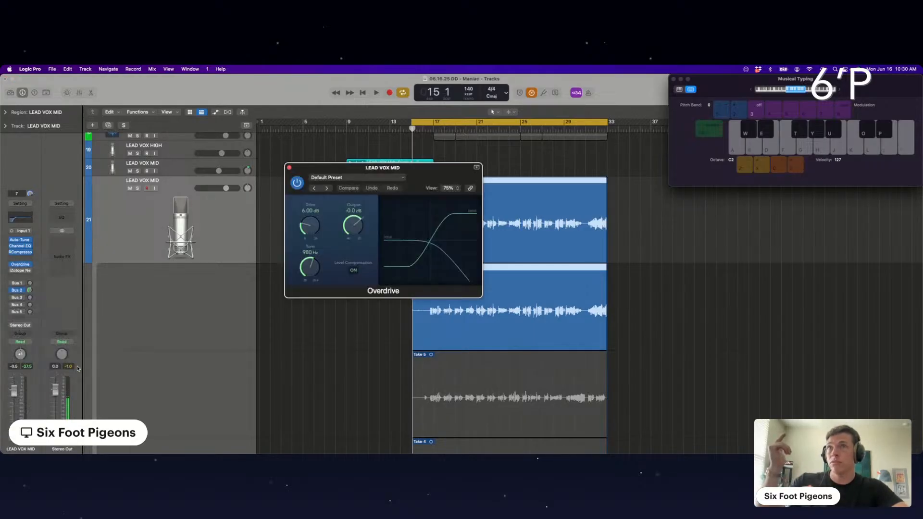
pyautogui.click(302, 182)
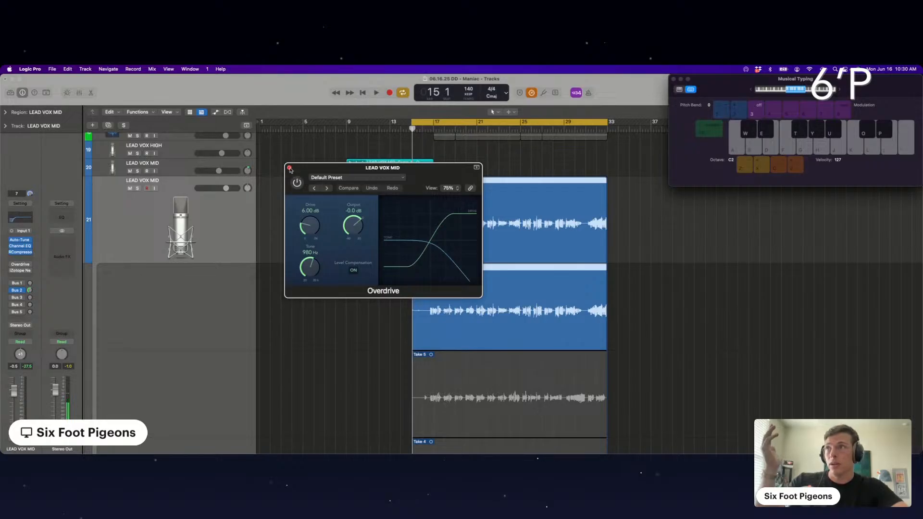
pyautogui.click(289, 167)
# Replace the Overdrive on the lower LEAD VOX MID track with the Soundtoys Decapitator and leave it bypassed.
pyautogui.click(26, 264)
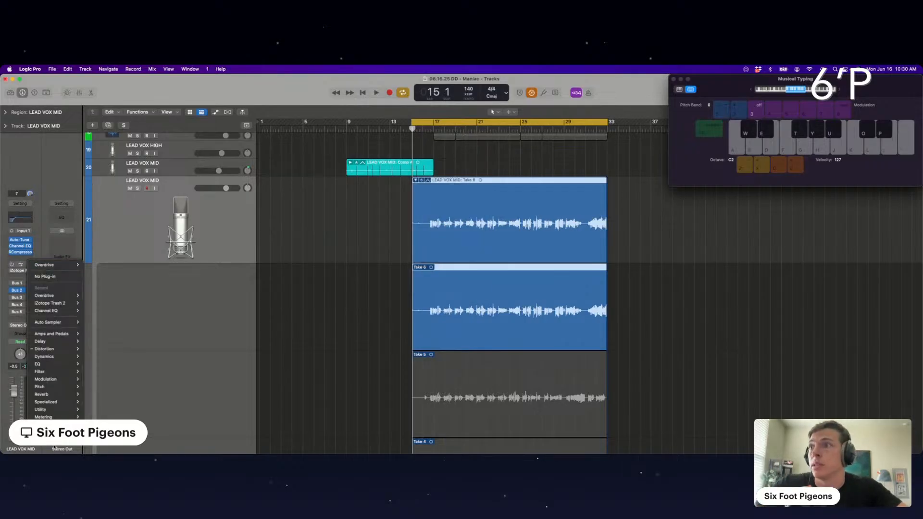
pyautogui.moveTo(54, 428)
pyautogui.moveTo(102, 431)
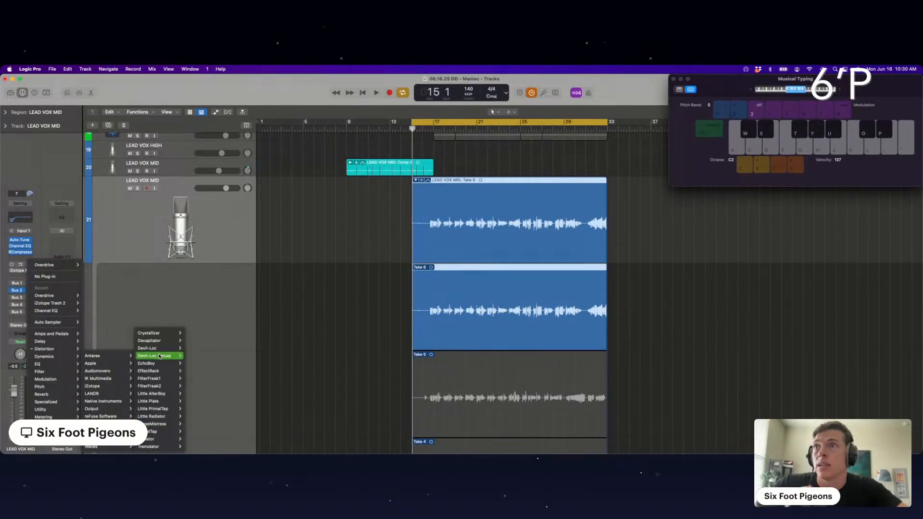
pyautogui.click(192, 340)
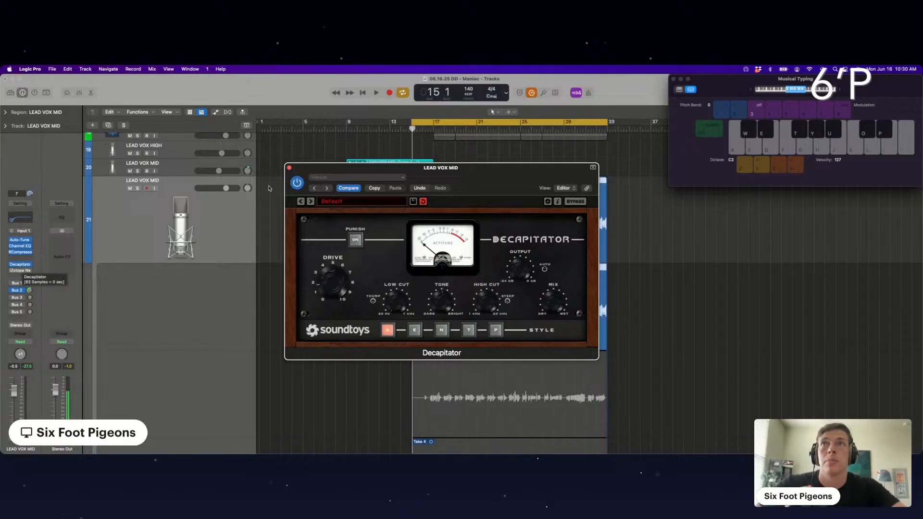
pyautogui.click(290, 168)
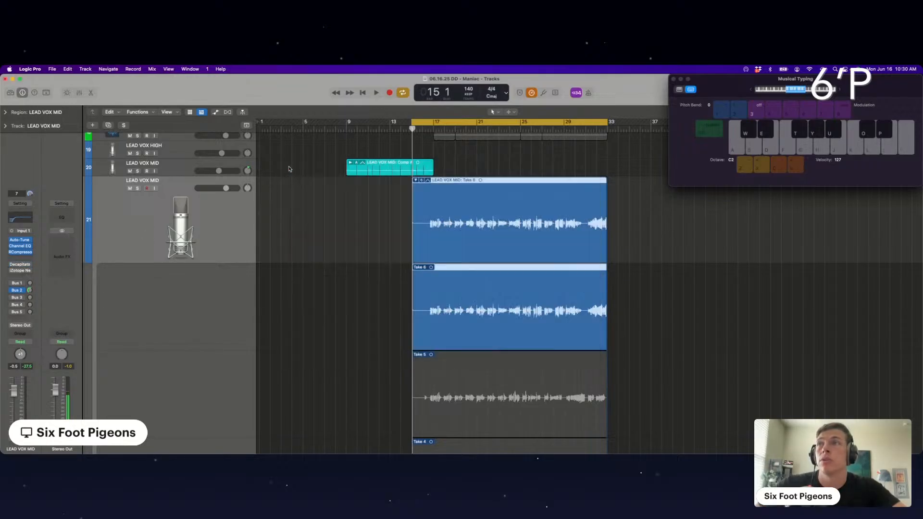
# Replace the plug-in after the compressor on the lower LEAD VOX MID track with the Soundtoys Little Radiator and leave it bypassed.
pyautogui.click(33, 265)
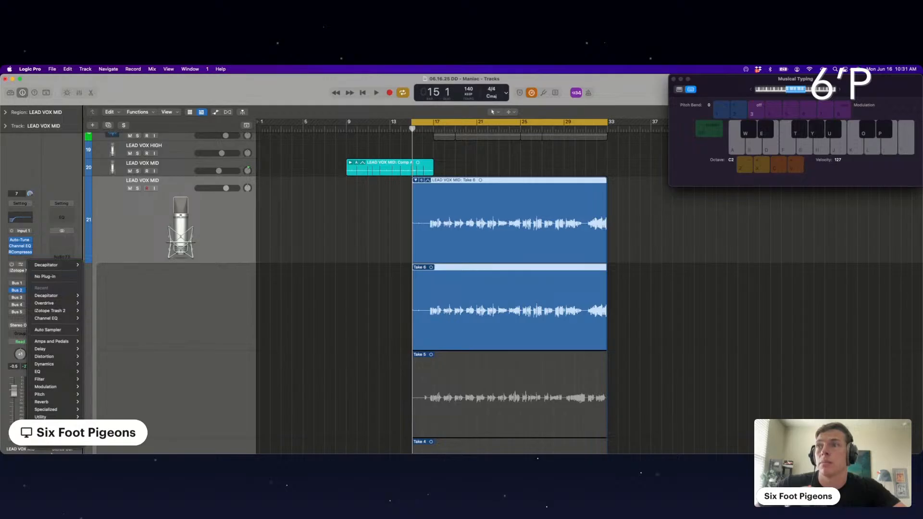
pyautogui.moveTo(55, 446)
pyautogui.moveTo(110, 432)
pyautogui.moveTo(168, 408)
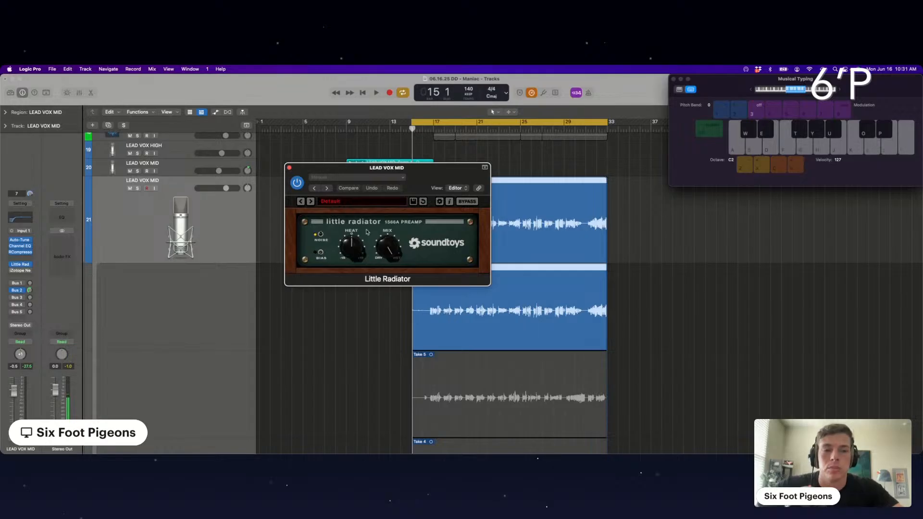
pyautogui.click(290, 167)
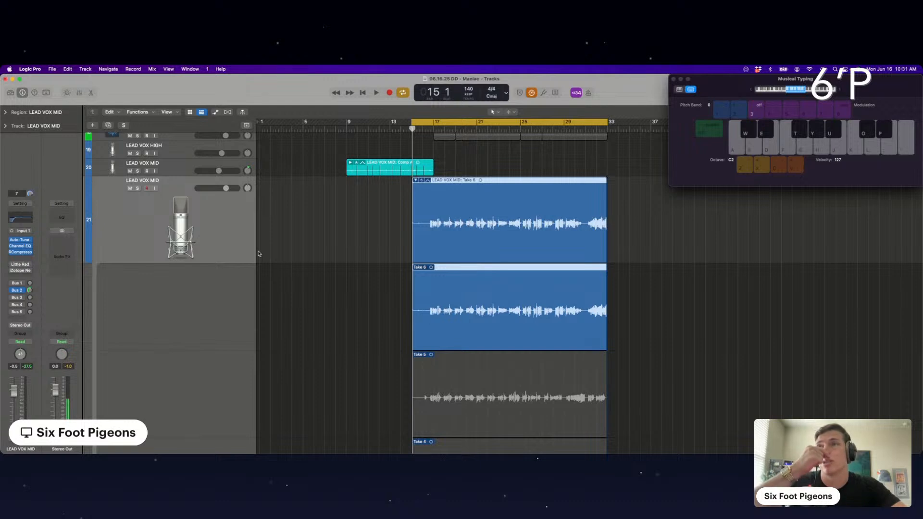
pyautogui.click(307, 241)
pyautogui.scroll(1, 306, 242)
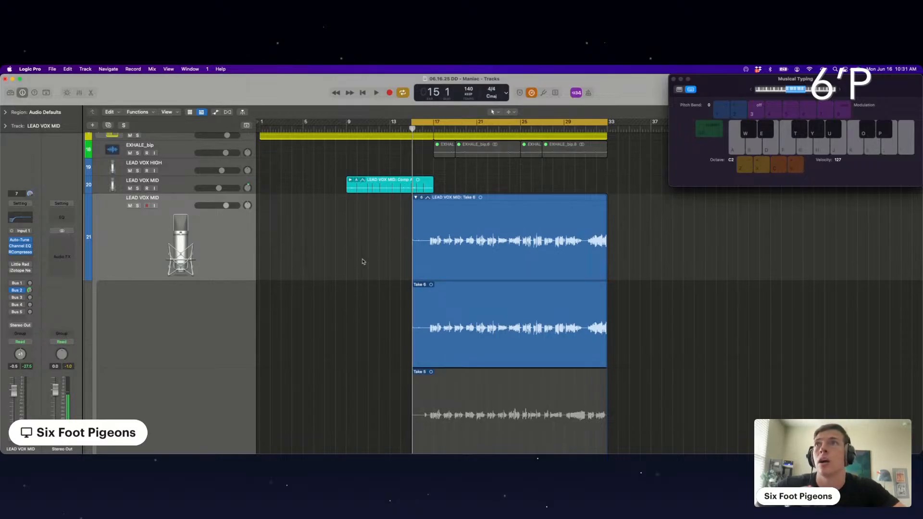
# Play the vocal takes from bar 15 and comp in Take 5 from about bar 16.5 to bar 18.
pyautogui.scroll(-1, 363, 262)
pyautogui.press('space')
pyautogui.scroll(5, 438, 279)
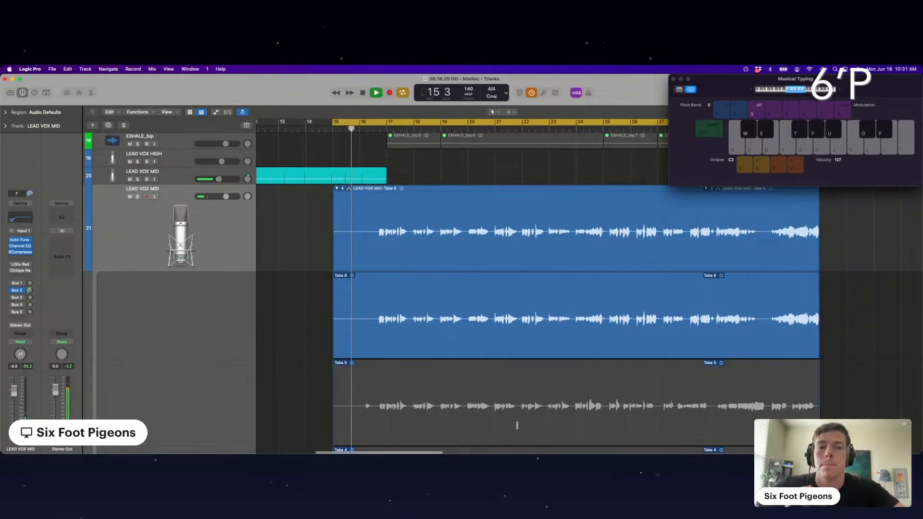
pyautogui.scroll(3, 438, 328)
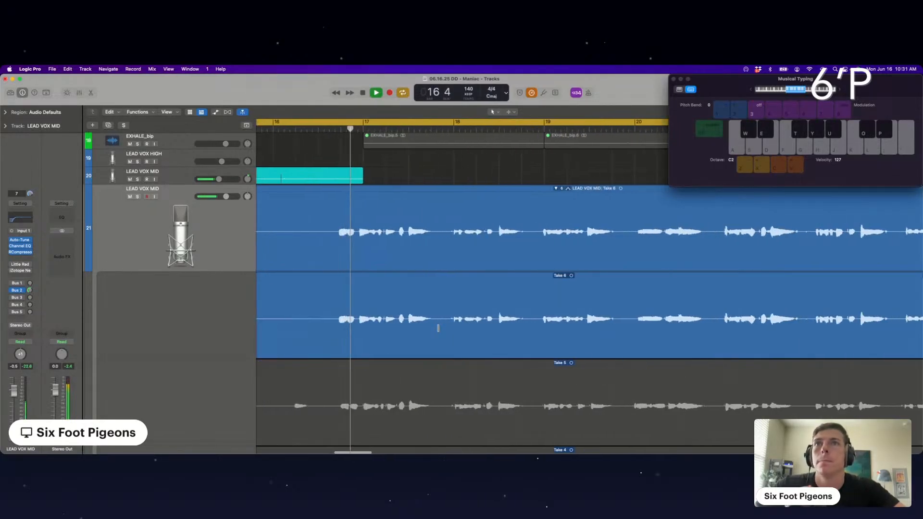
pyautogui.scroll(-1, 436, 325)
pyautogui.moveTo(409, 365); pyautogui.dragTo(338, 365)
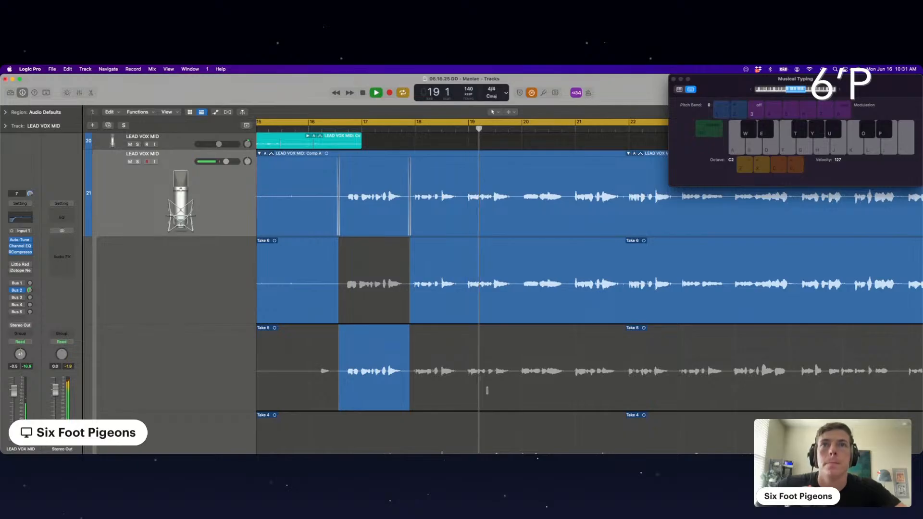
# Audition the following phrases and comp in Take 5 from about bar 24 to bar 25.
pyautogui.hscroll(1, 506, 354)
pyautogui.scroll(-1, 538, 344)
pyautogui.hscroll(4, 575, 332)
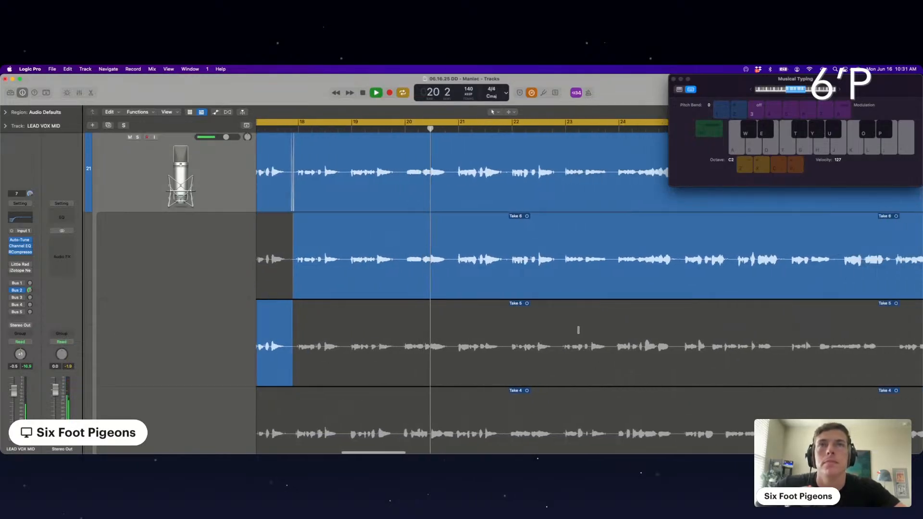
pyautogui.scroll(1, 577, 331)
pyautogui.hscroll(1, 391, 375)
pyautogui.scroll(1, 391, 374)
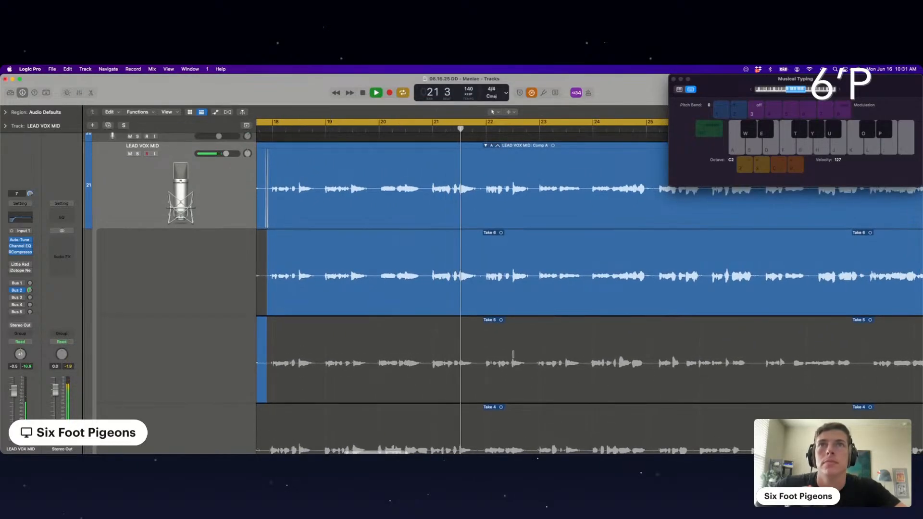
pyautogui.hscroll(3, 512, 354)
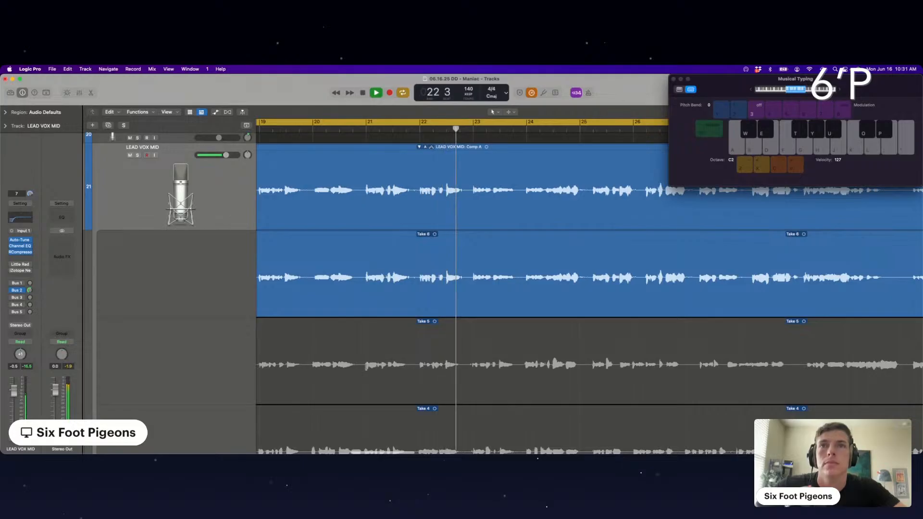
pyautogui.scroll(-1, 466, 374)
pyautogui.hscroll(1, 466, 375)
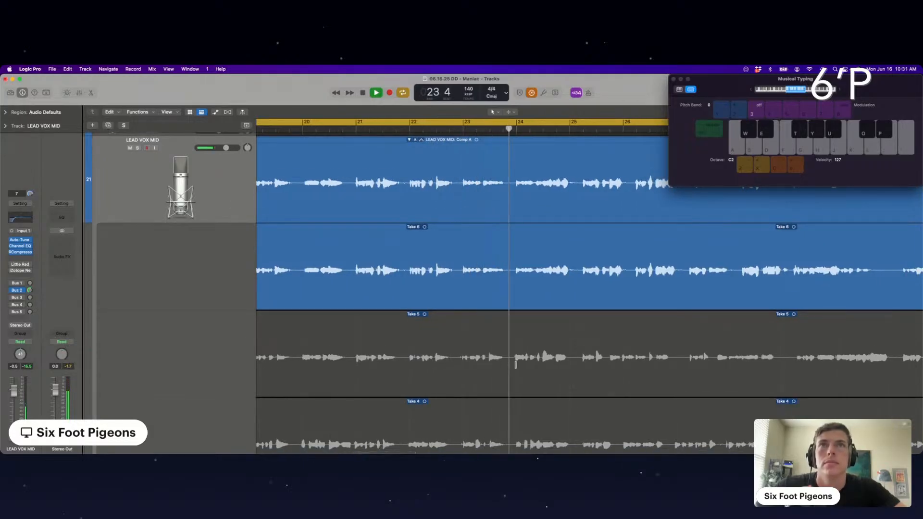
pyautogui.scroll(-2, 467, 374)
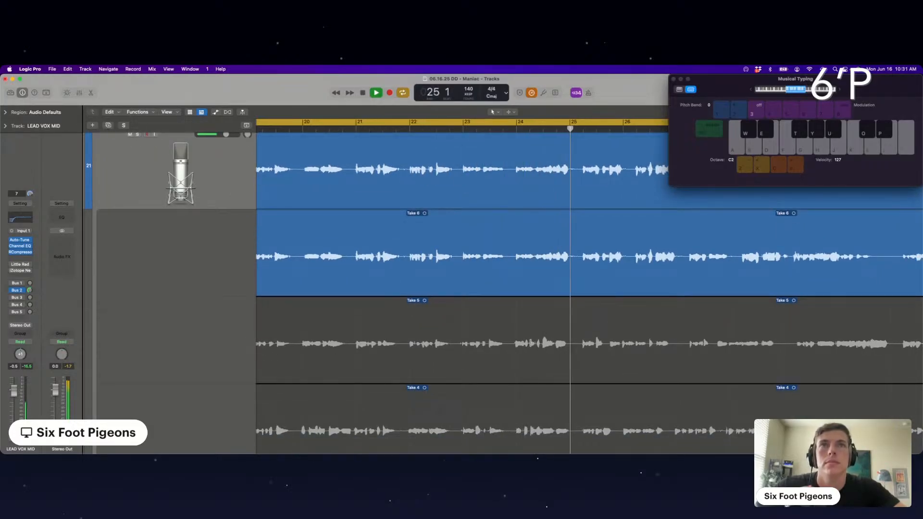
pyautogui.moveTo(509, 343); pyautogui.dragTo(578, 336)
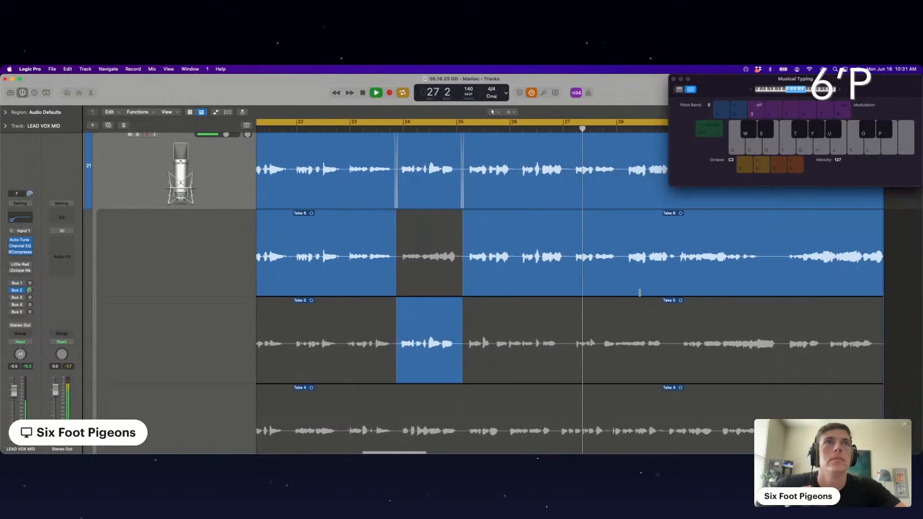
# Comp in Take 5 from about bar 29 to bar 33 and restart playback from bar 15.
pyautogui.scroll(-5, 560, 302)
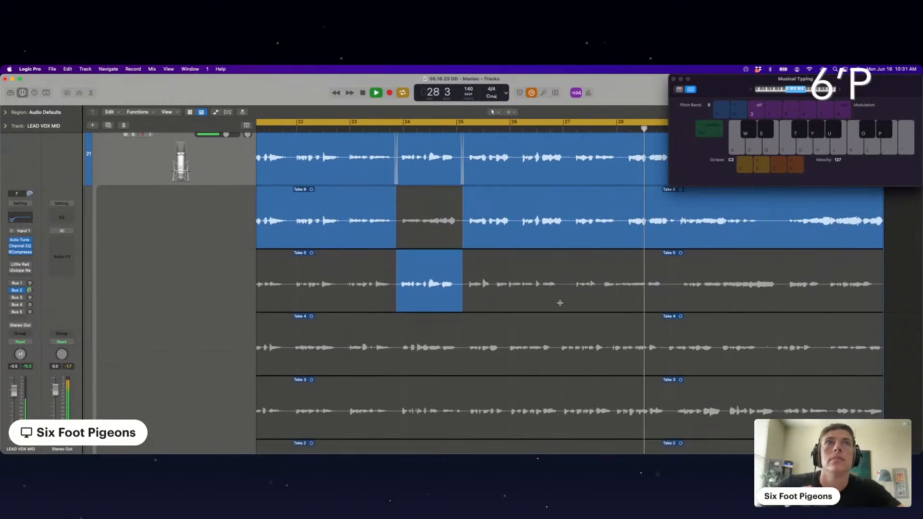
pyautogui.scroll(1, 674, 267)
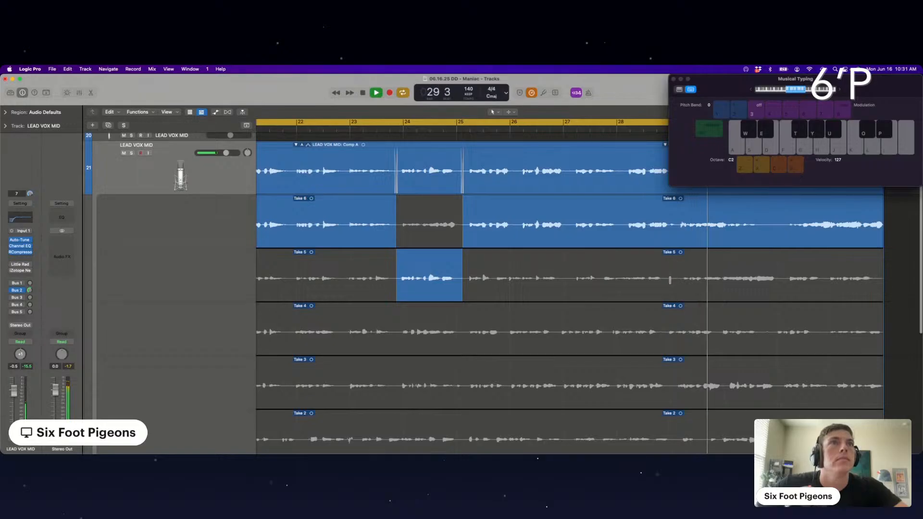
pyautogui.moveTo(672, 278); pyautogui.dragTo(879, 278)
pyautogui.press('space')
pyautogui.press('space')
pyautogui.scroll(1, 611, 298)
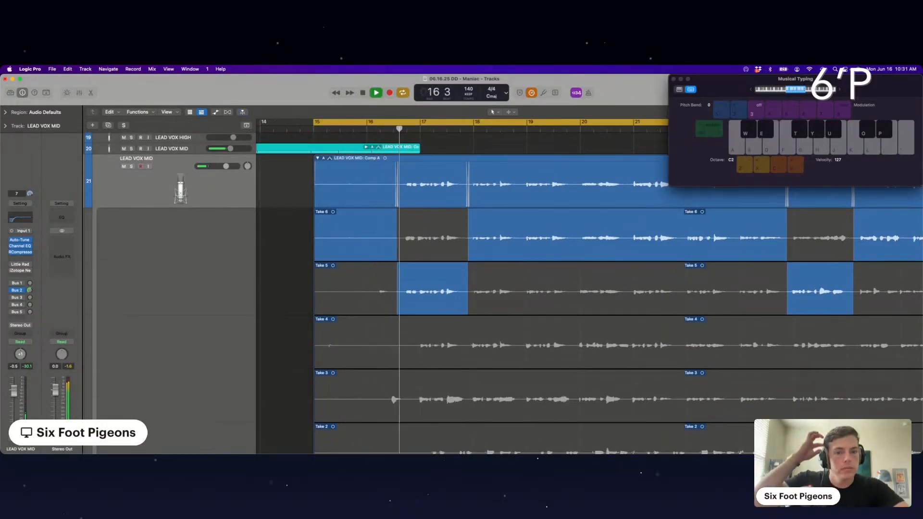
# Comp in Take 4 from about bar 23 to bar 24 and hide the Musical Typing window.
pyautogui.press('super+k')
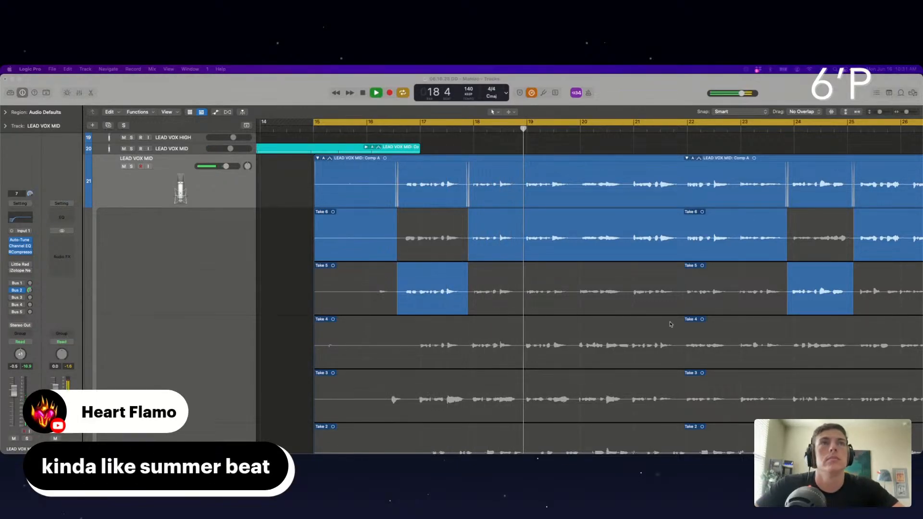
pyautogui.scroll(3, 590, 324)
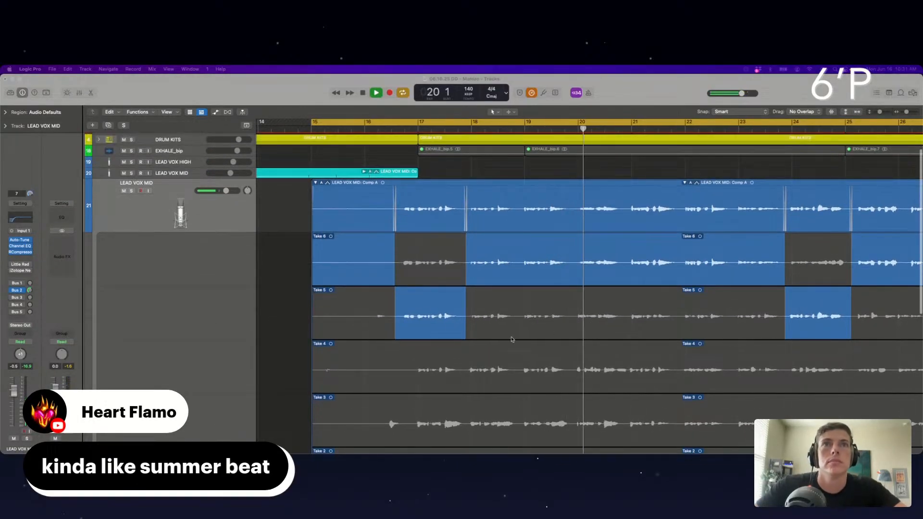
pyautogui.hscroll(2, 511, 339)
pyautogui.scroll(-1, 512, 339)
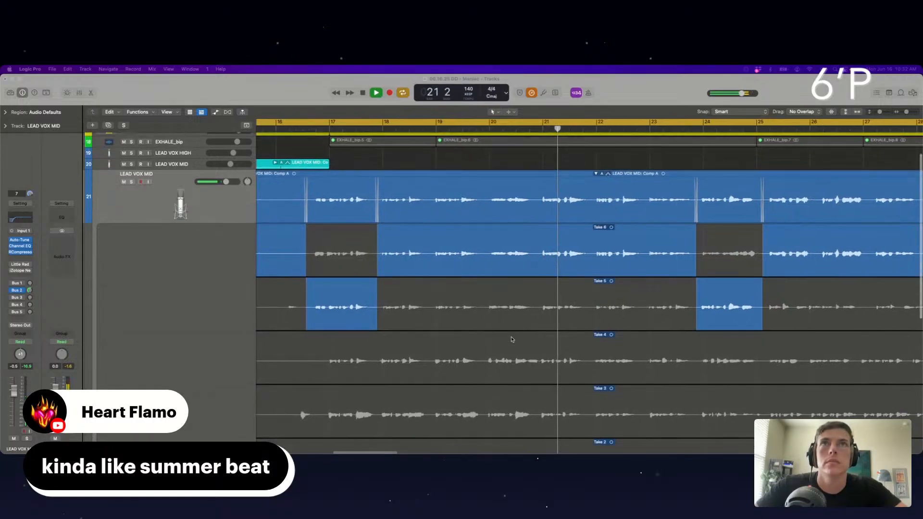
pyautogui.hscroll(2, 512, 339)
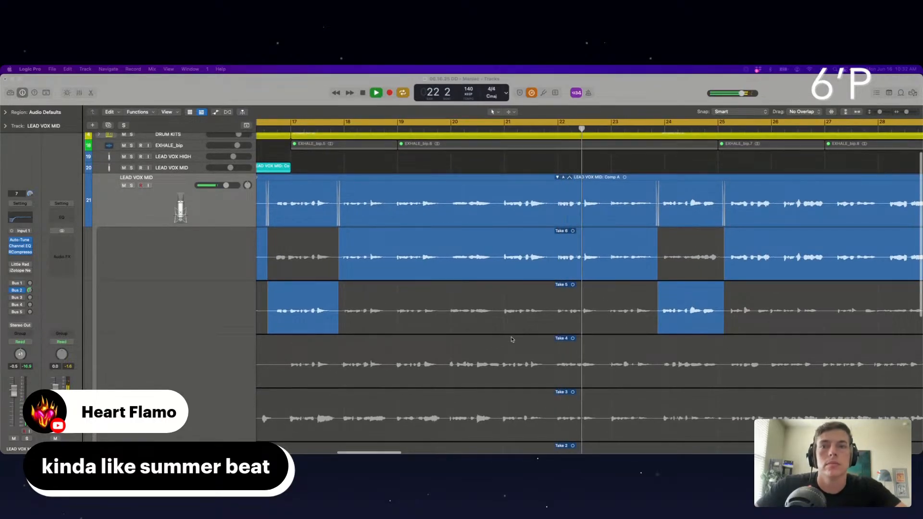
pyautogui.scroll(1, 512, 340)
pyautogui.scroll(1, 511, 339)
pyautogui.hscroll(1, 665, 327)
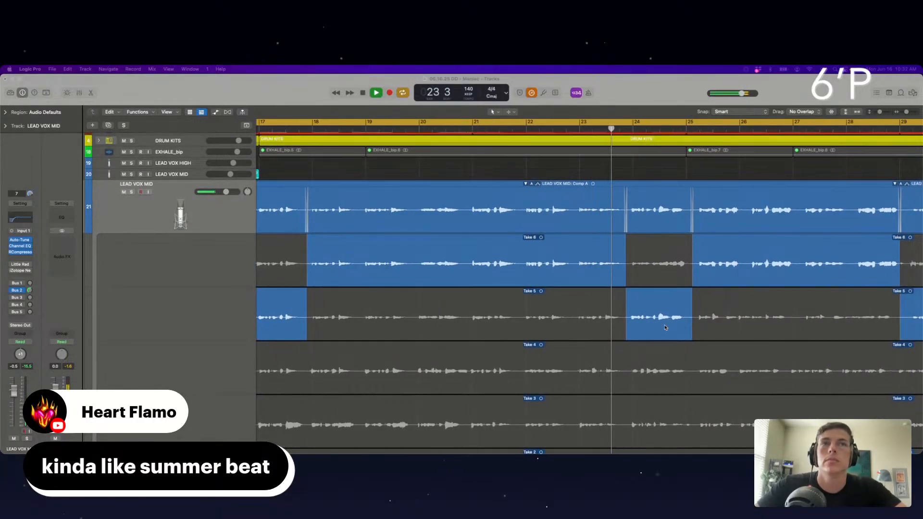
pyautogui.moveTo(572, 371); pyautogui.dragTo(627, 373)
pyautogui.press('super+k')
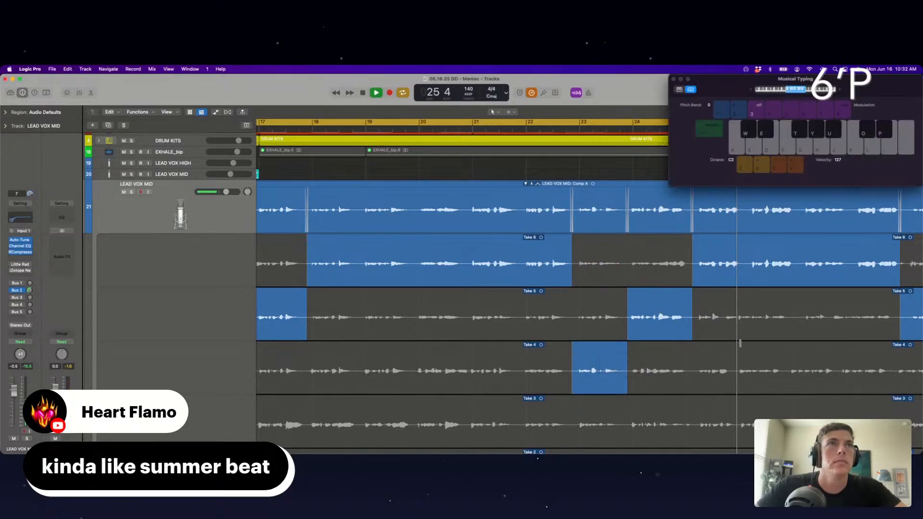
pyautogui.click(673, 79)
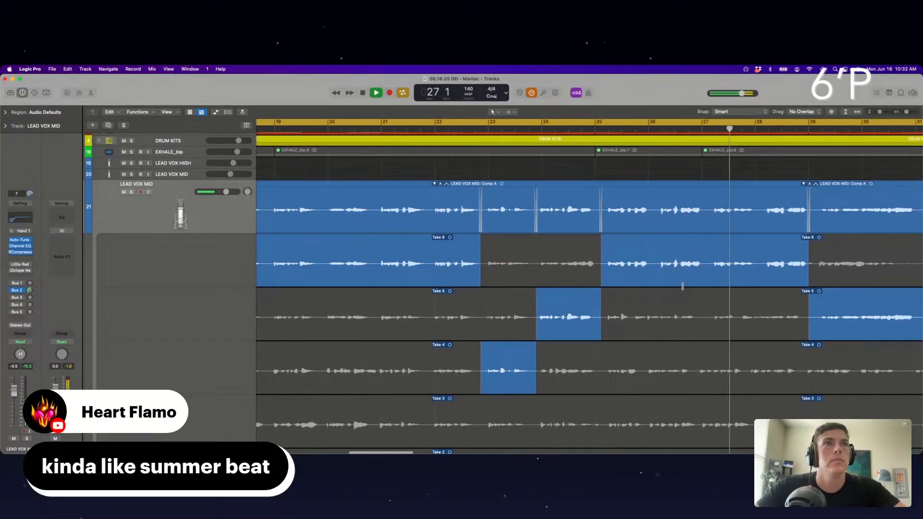
# Try Takes 5, 4 and 3 in the comp from about bar 25 to bar 29, ending back on Take 6.
pyautogui.click(620, 317)
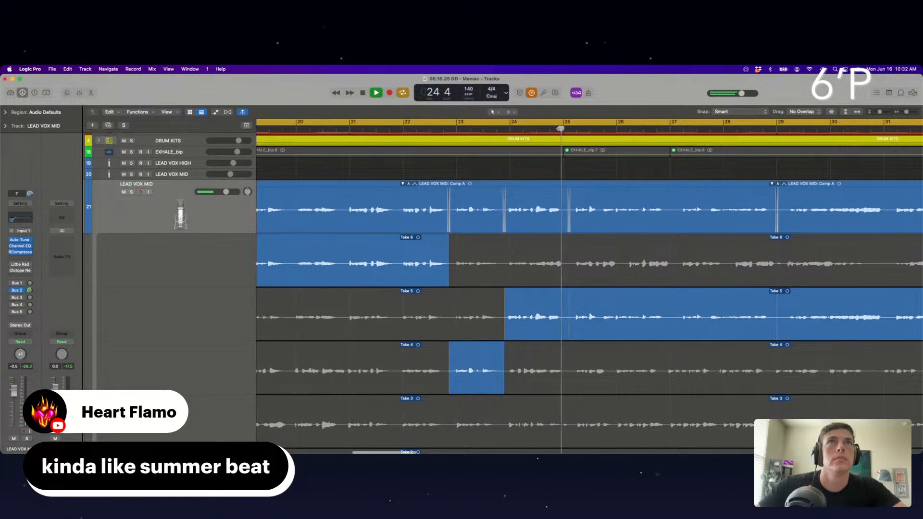
pyautogui.click(618, 371)
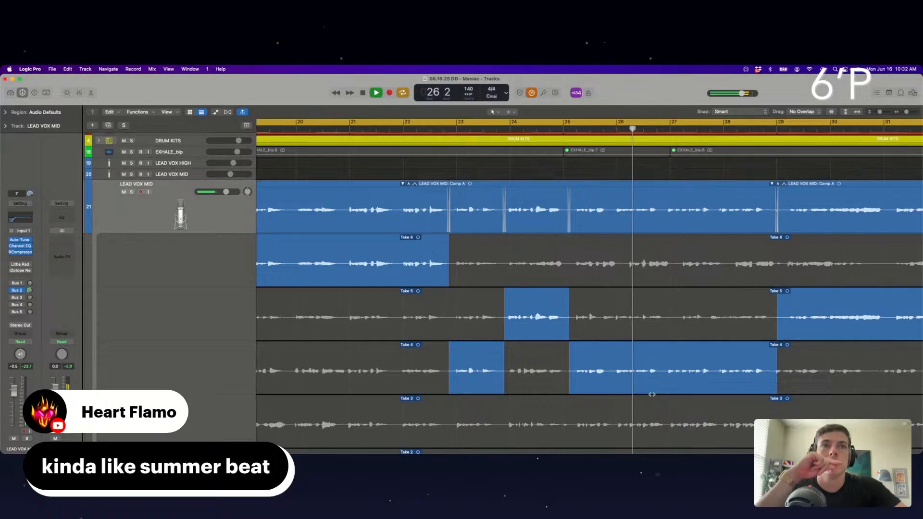
pyautogui.scroll(-1, 658, 380)
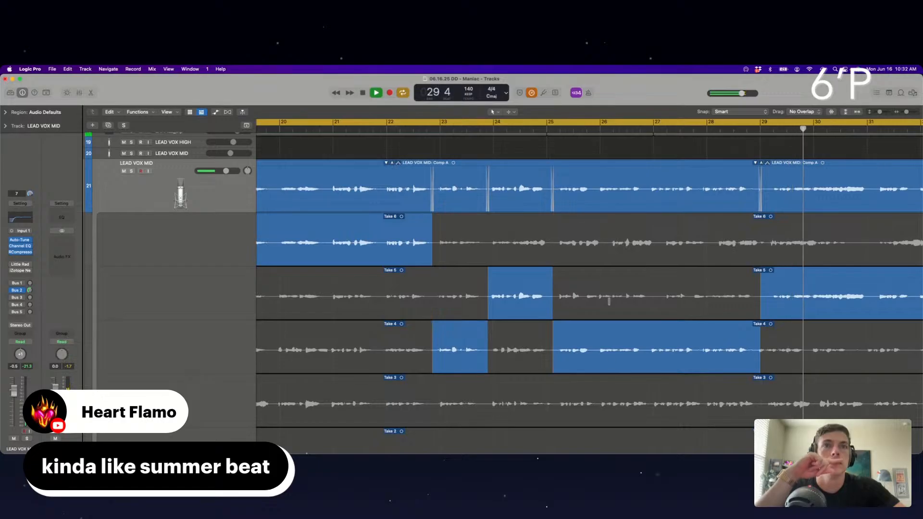
pyautogui.click(609, 394)
pyautogui.click(543, 129)
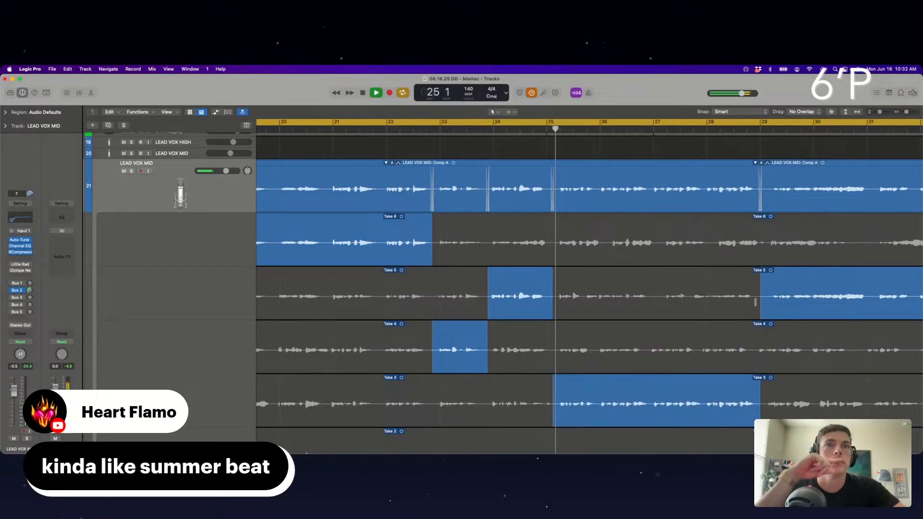
pyautogui.scroll(-1, 755, 302)
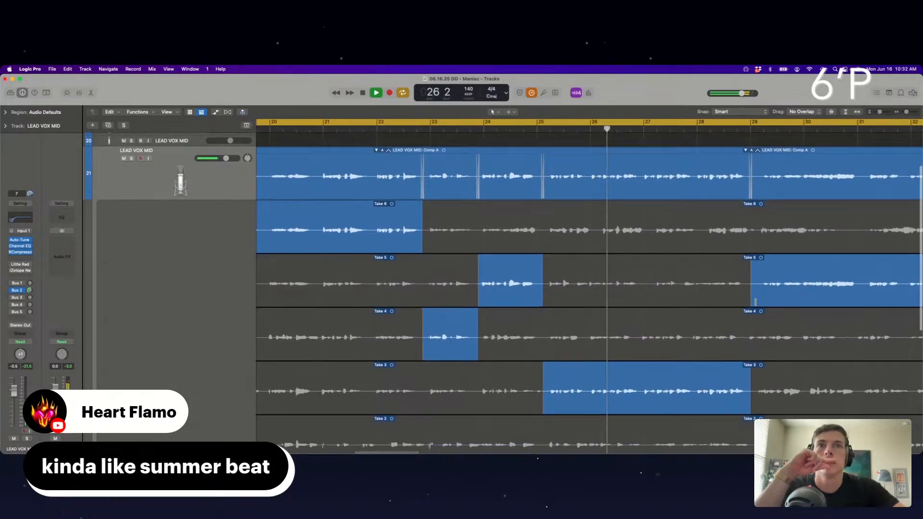
pyautogui.click(590, 225)
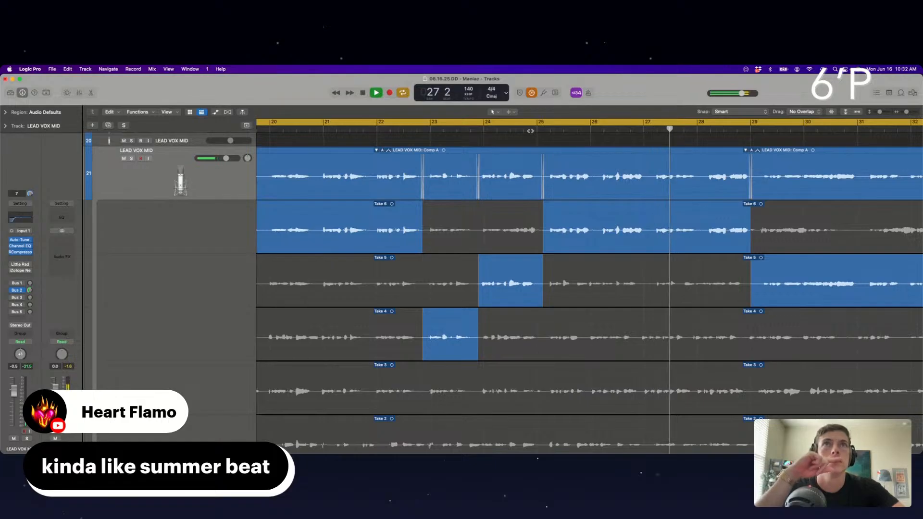
# Try Take 4 from about bar 26 to bar 27, return that phrase to Take 6 and restart playback from bar 15.
pyautogui.moveTo(586, 337); pyautogui.dragTo(646, 339)
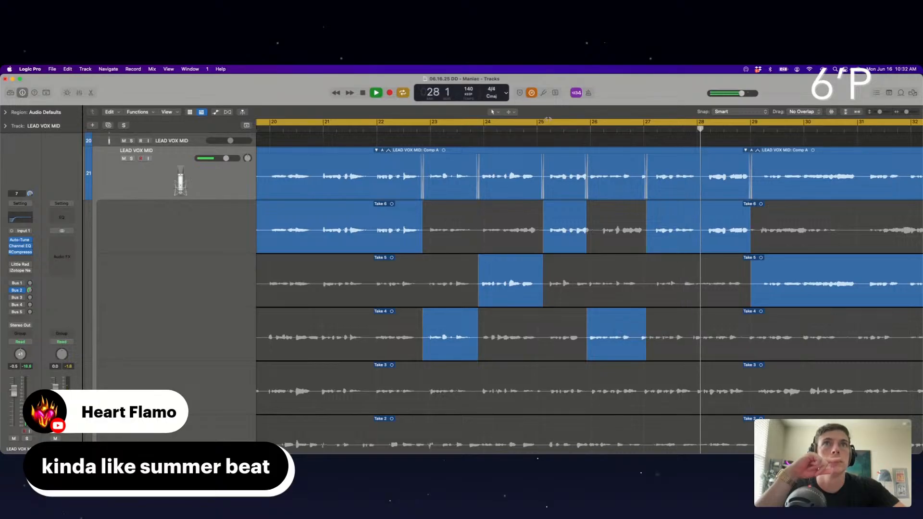
pyautogui.press('space')
pyautogui.press('space')
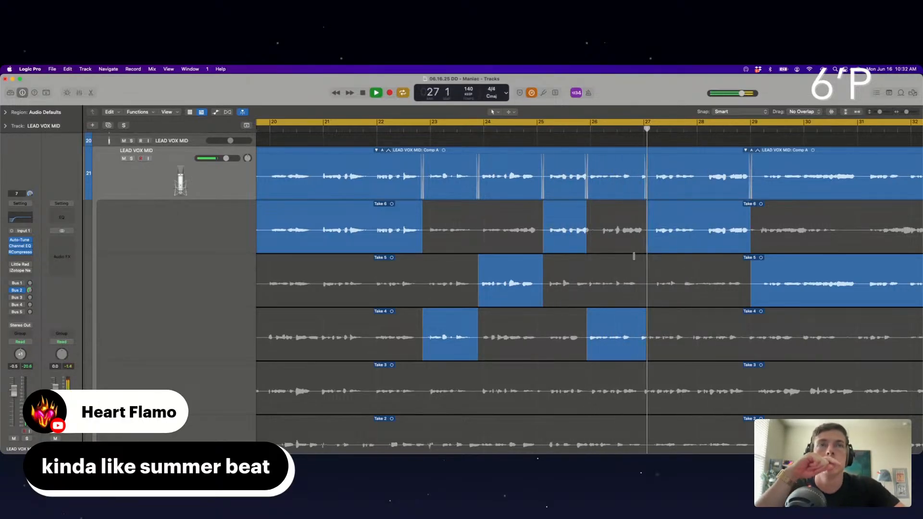
pyautogui.click(587, 238)
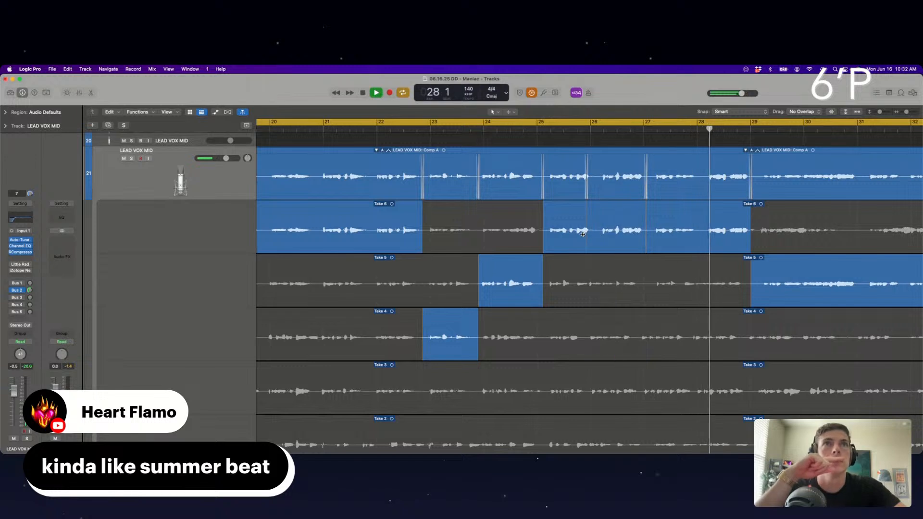
pyautogui.press('space')
pyautogui.press('space')
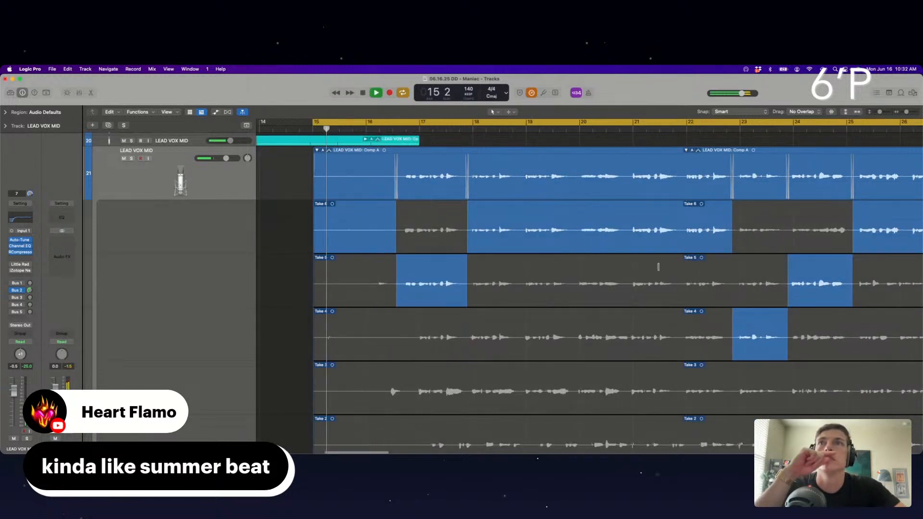
# Split the lead vocal take folder at about bar 16.5 and delete the empty section before it.
pyautogui.scroll(2, 418, 233)
pyautogui.keyDown('super'); pyautogui.doubleClick(397, 197); pyautogui.keyUp('super')
pyautogui.click(347, 199)
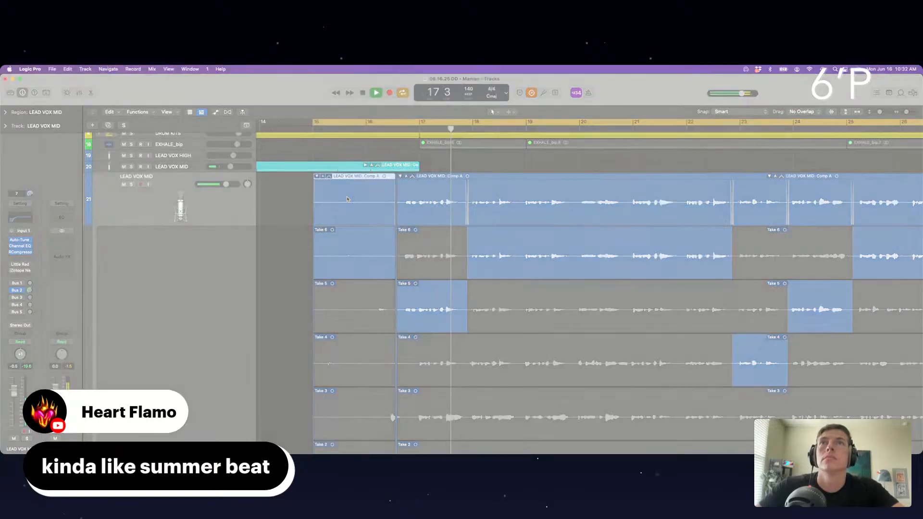
pyautogui.press('Delete')
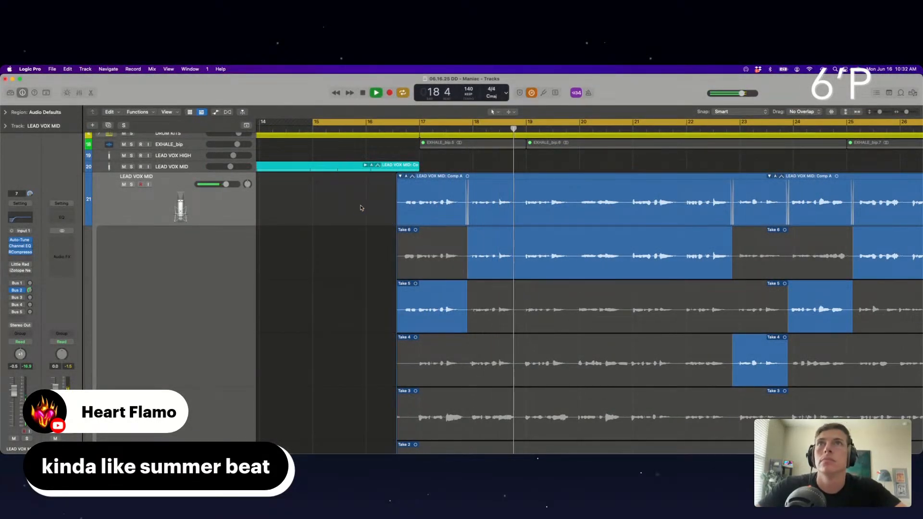
# Comp in Take 5 from about bar 20 to bar 21 and Take 4 from about bar 19 to bar 20.
pyautogui.scroll(-1, 549, 238)
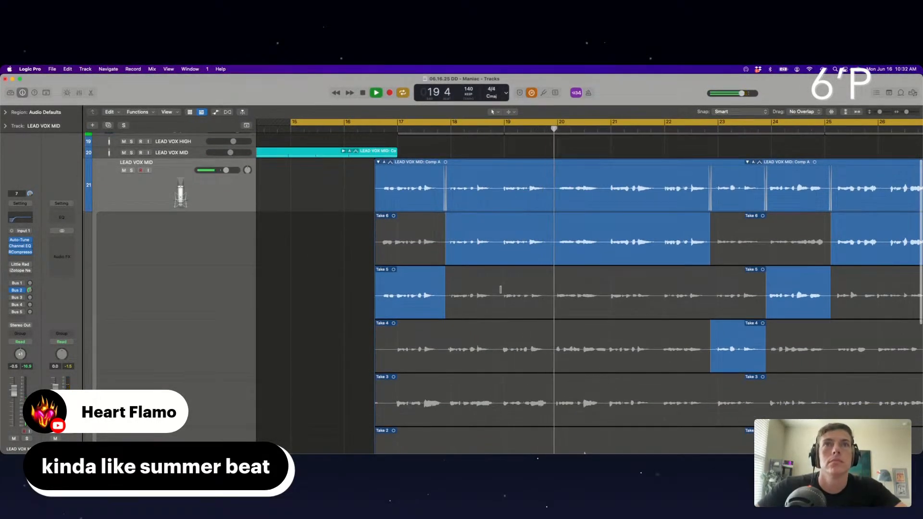
pyautogui.moveTo(500, 289); pyautogui.dragTo(553, 290)
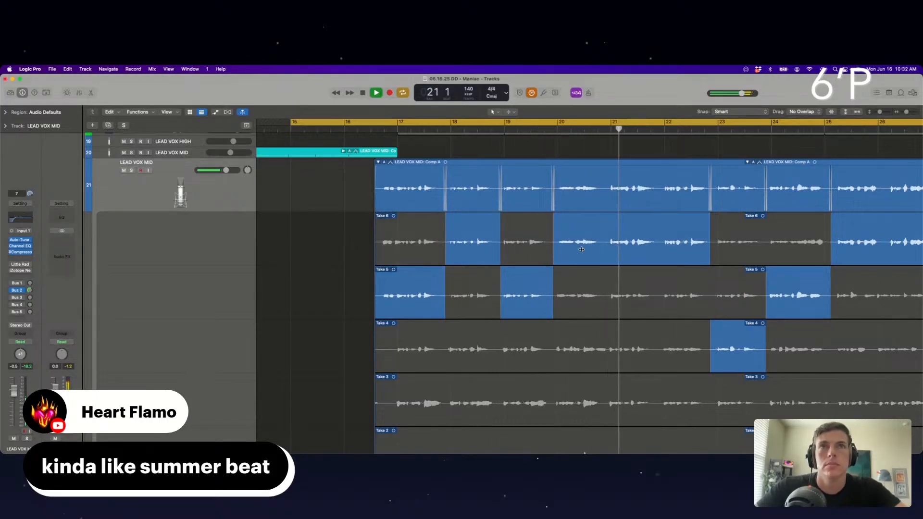
pyautogui.moveTo(605, 295); pyautogui.dragTo(552, 292)
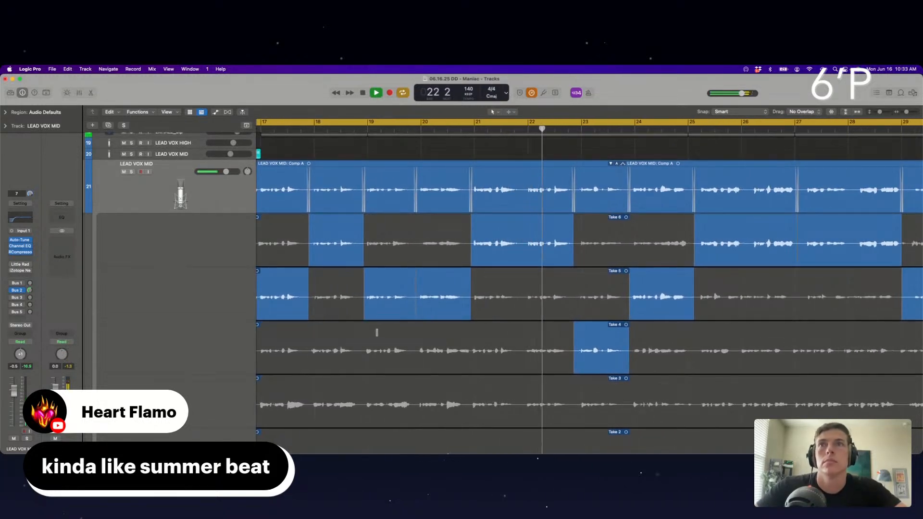
pyautogui.click(389, 349)
pyautogui.click(356, 128)
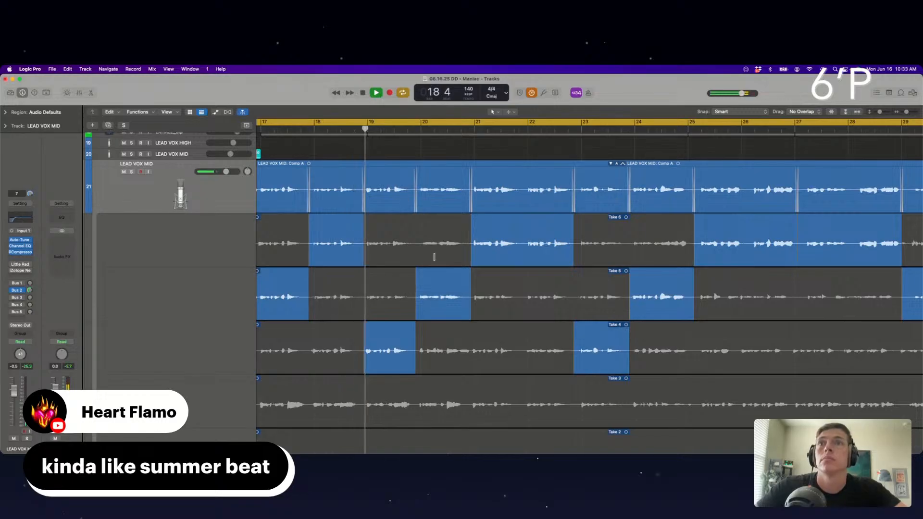
# Try Take 5 from about bar 23 to bar 24, settle on Take 6 there and replay the phrase.
pyautogui.scroll(1, 434, 257)
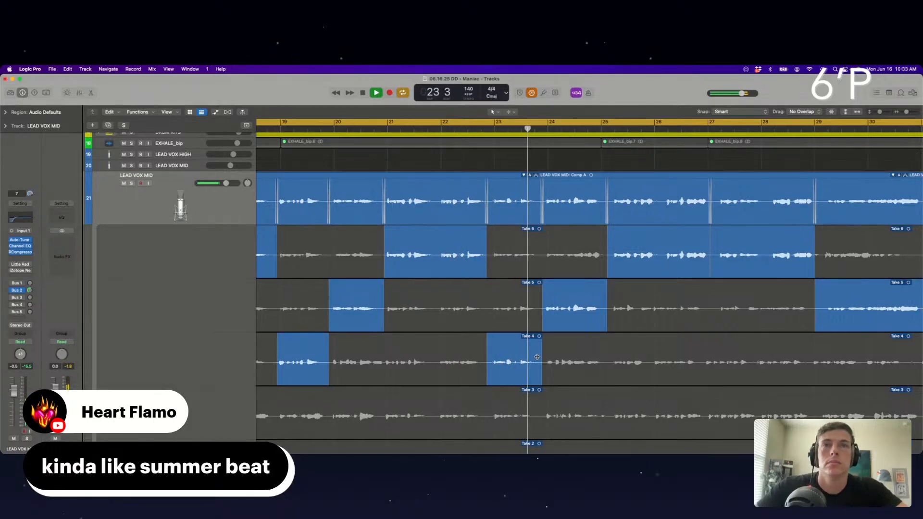
pyautogui.hscroll(1, 538, 354)
pyautogui.scroll(-1, 536, 354)
pyautogui.click(504, 288)
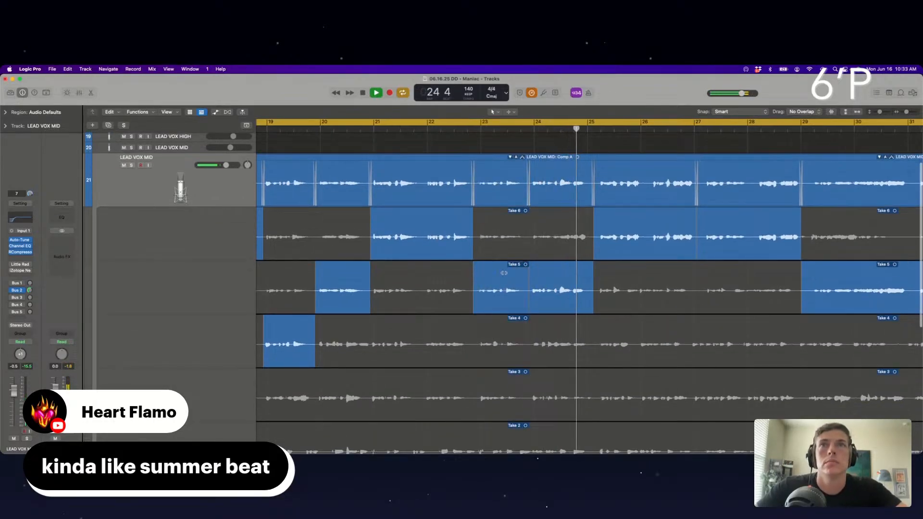
pyautogui.hscroll(1, 529, 250)
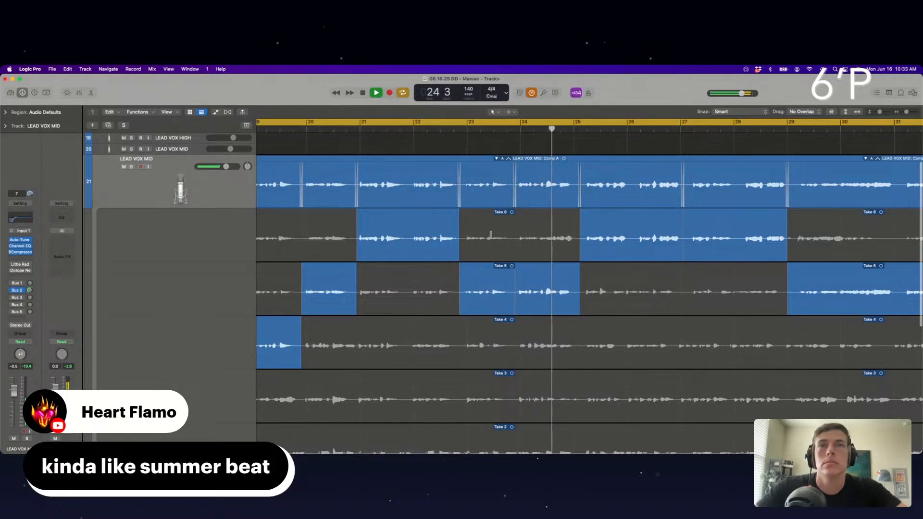
pyautogui.click(486, 238)
pyautogui.click(455, 127)
# Listen through the comped lead vocal from about bar 23 to bar 32, following the take selections.
pyautogui.hscroll(1, 532, 220)
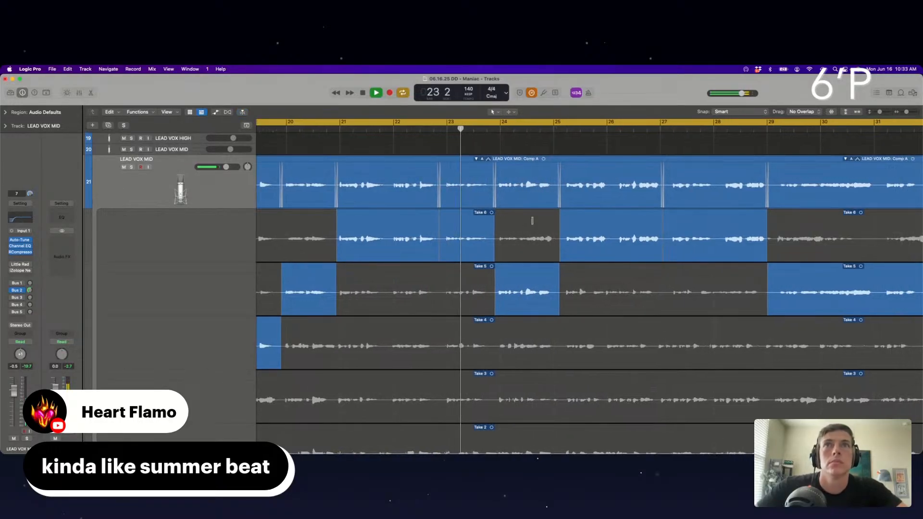
pyautogui.hscroll(4, 486, 284)
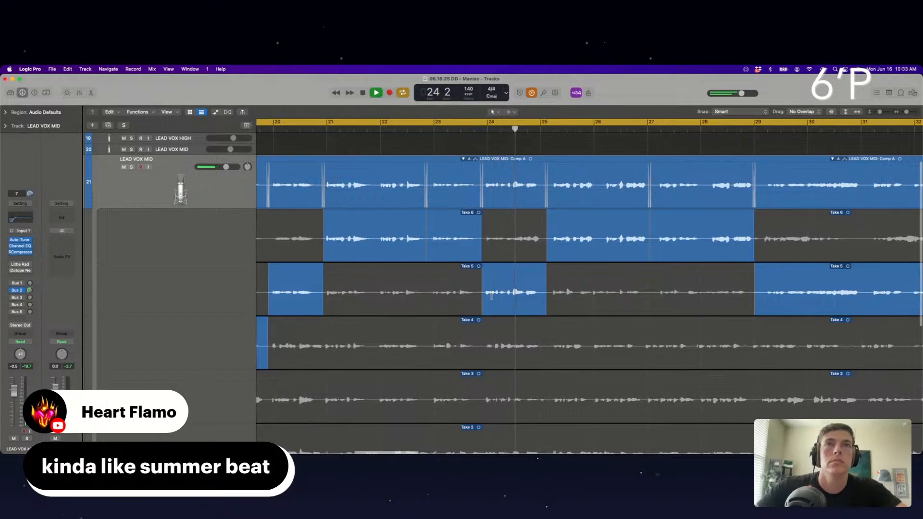
pyautogui.hscroll(1, 492, 296)
pyautogui.hscroll(2, 547, 295)
pyautogui.scroll(1, 529, 295)
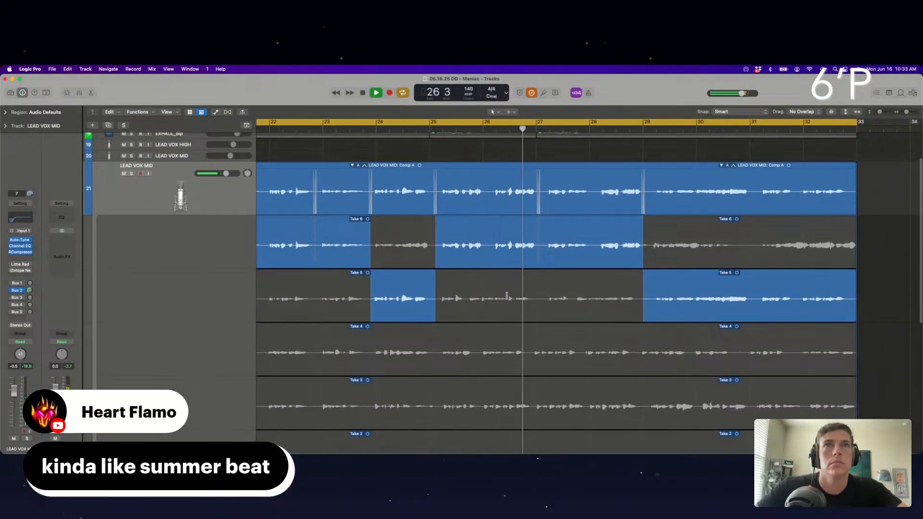
pyautogui.hscroll(1, 555, 296)
pyautogui.scroll(1, 555, 296)
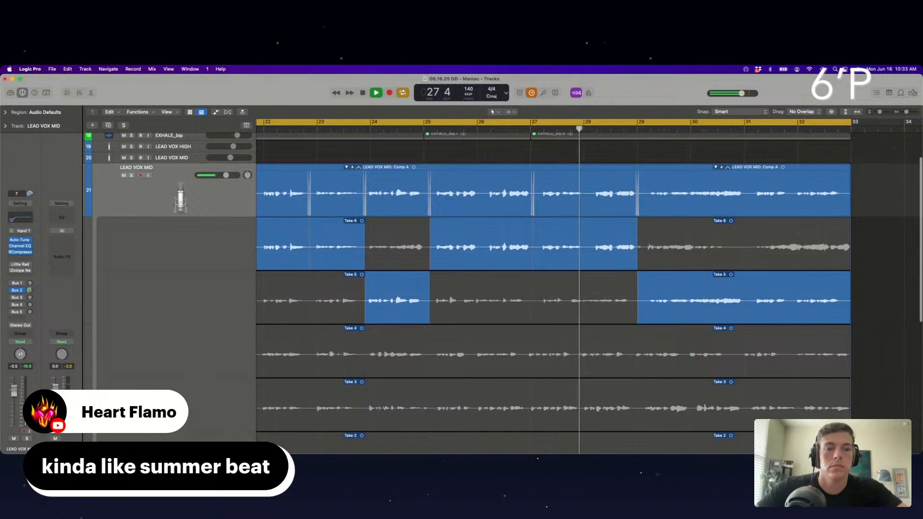
pyautogui.hscroll(1, 670, 287)
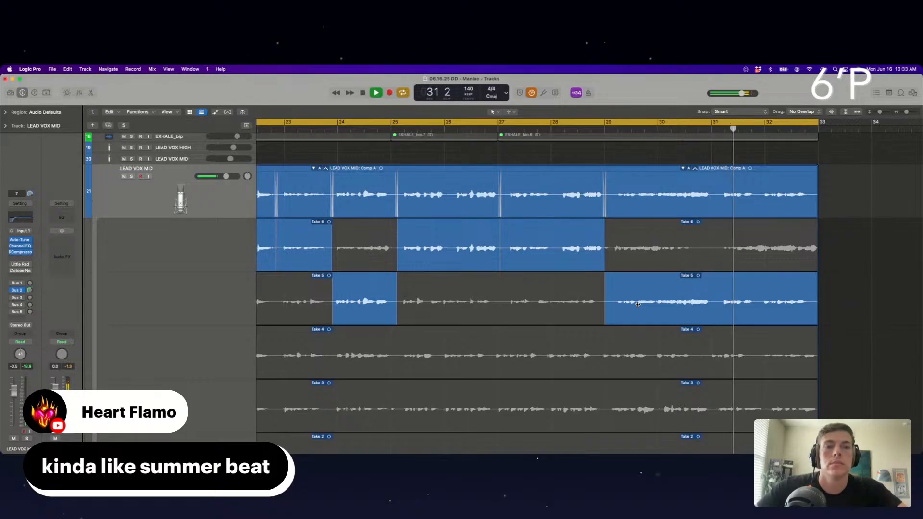
# Comp in Take 4 for the last phrase, from about bar 32 to bar 33.
pyautogui.scroll(-3, 831, 305)
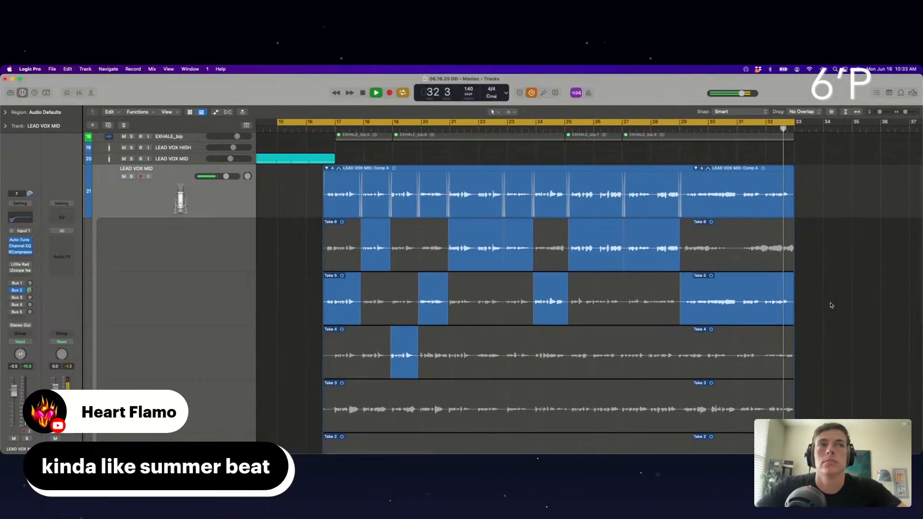
pyautogui.scroll(-2, 831, 305)
pyautogui.scroll(3, 831, 305)
pyautogui.hscroll(3, 831, 305)
pyautogui.hscroll(3, 817, 298)
pyautogui.moveTo(725, 355); pyautogui.dragTo(764, 355)
pyautogui.hscroll(3, 770, 199)
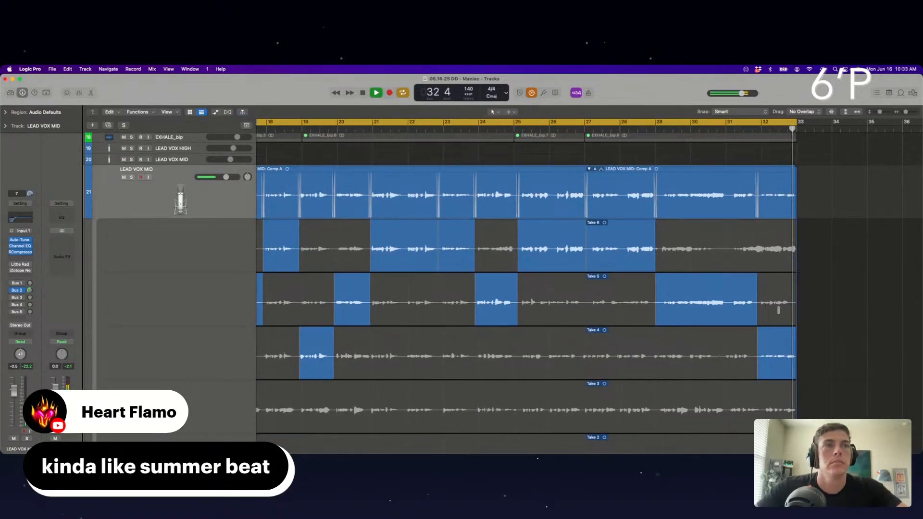
# Swap the last phrase up to bar 33 to Take 3, nudge its start slightly later and replay it.
pyautogui.click(778, 400)
pyautogui.click(751, 129)
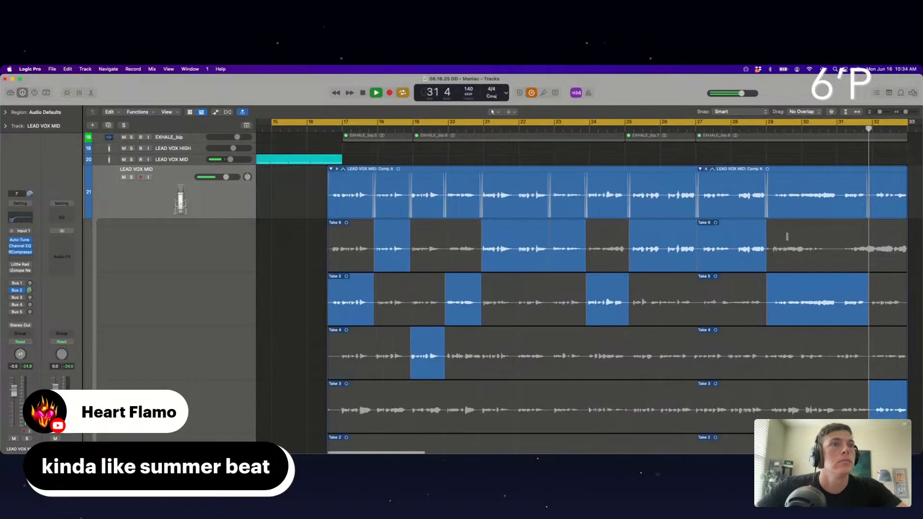
pyautogui.moveTo(870, 402); pyautogui.dragTo(871, 402)
pyautogui.click(836, 128)
pyautogui.hscroll(5, 853, 224)
pyautogui.scroll(-3, 577, 234)
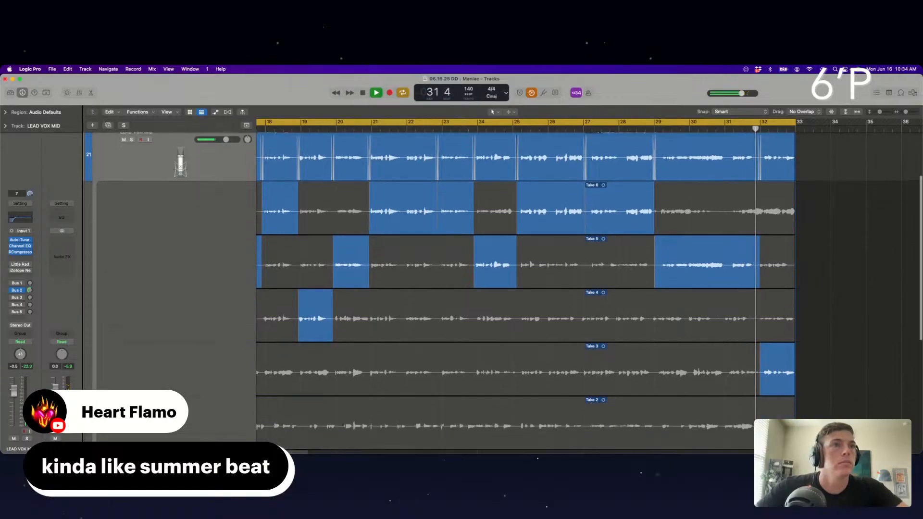
# Collapse the comped take folder and duplicate the LEAD VOX LOW track with its settings.
pyautogui.scroll(3, 768, 334)
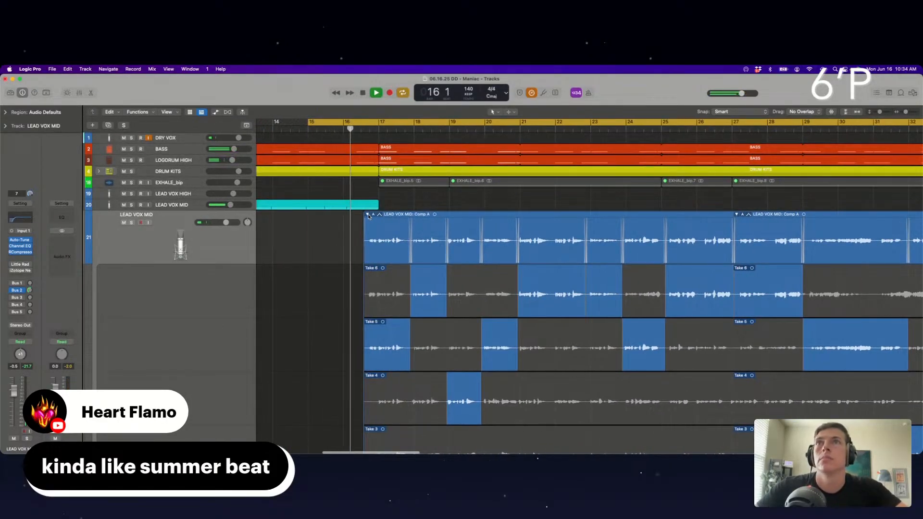
pyautogui.click(368, 215)
pyautogui.click(197, 234)
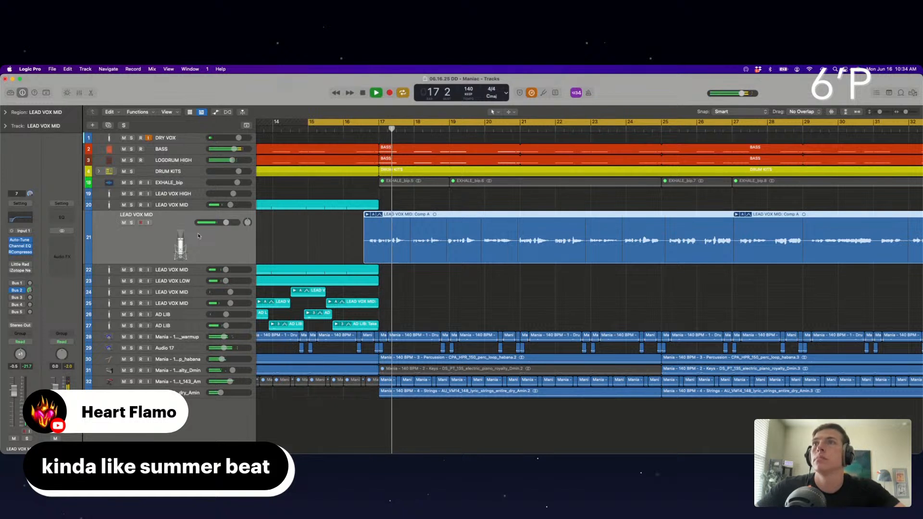
pyautogui.click(194, 282)
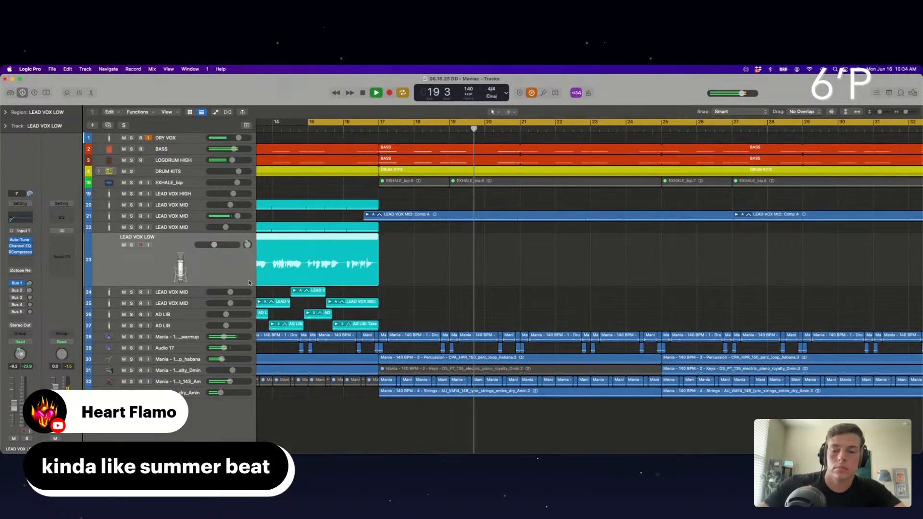
pyautogui.press('super+d')
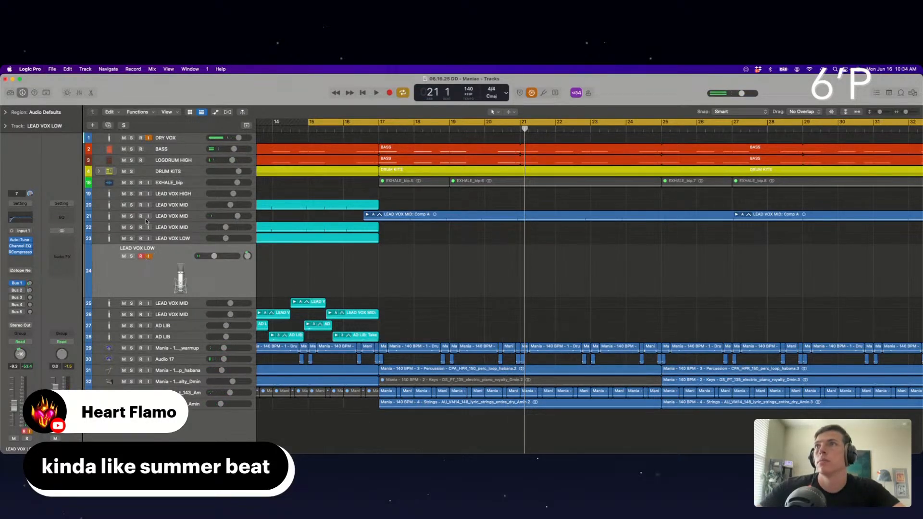
# Turn off input monitoring on DRY VOX and record looped takes up to bar 33 on the new LEAD VOX LOW track.
pyautogui.click(150, 138)
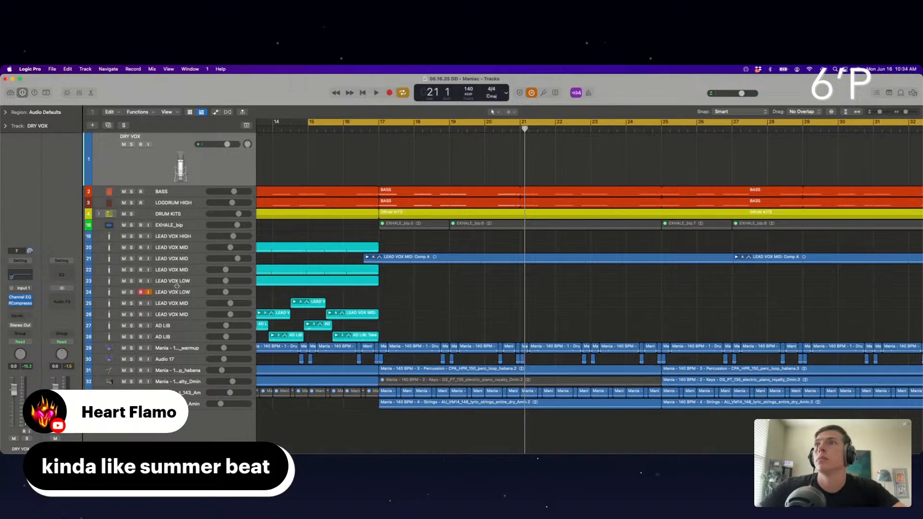
pyautogui.click(178, 290)
pyautogui.press('space')
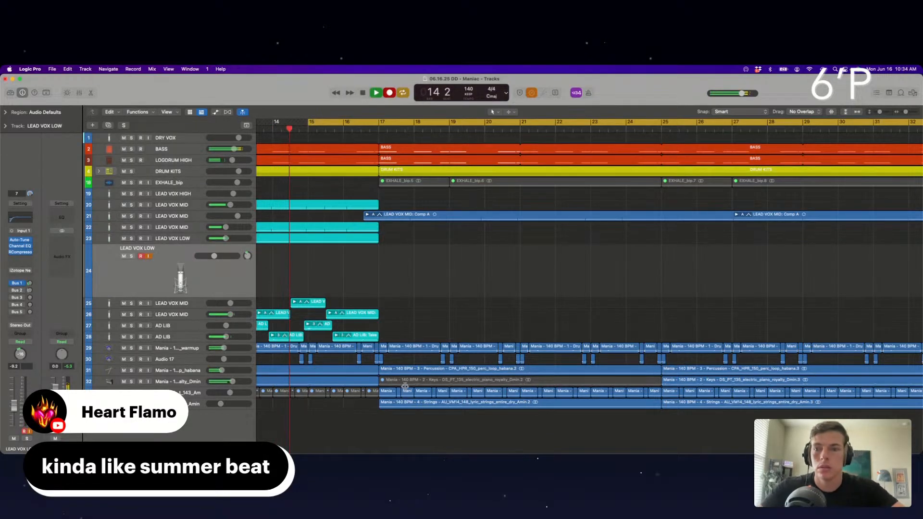
pyautogui.press('r')
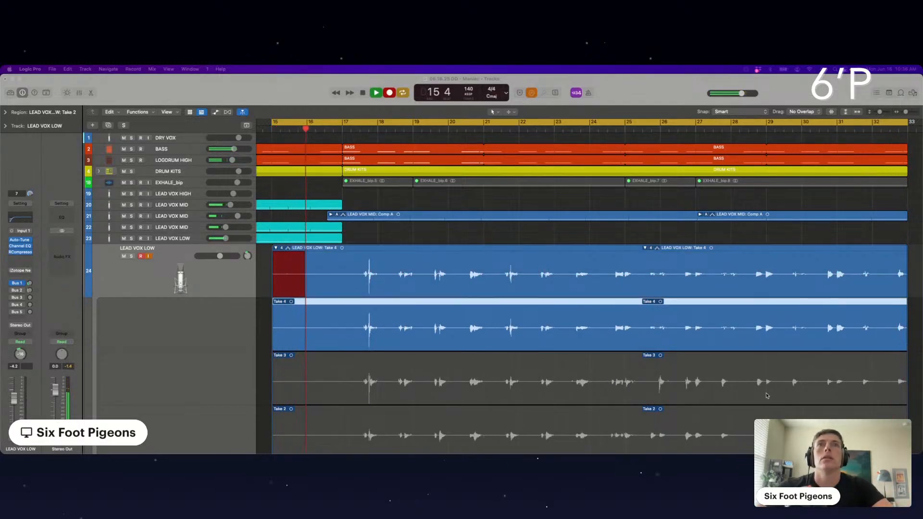
# Stop recording, replay the new LEAD VOX LOW takes, collapse the take folder and delete its portion before bar 17.
pyautogui.click(576, 240)
pyautogui.press('space')
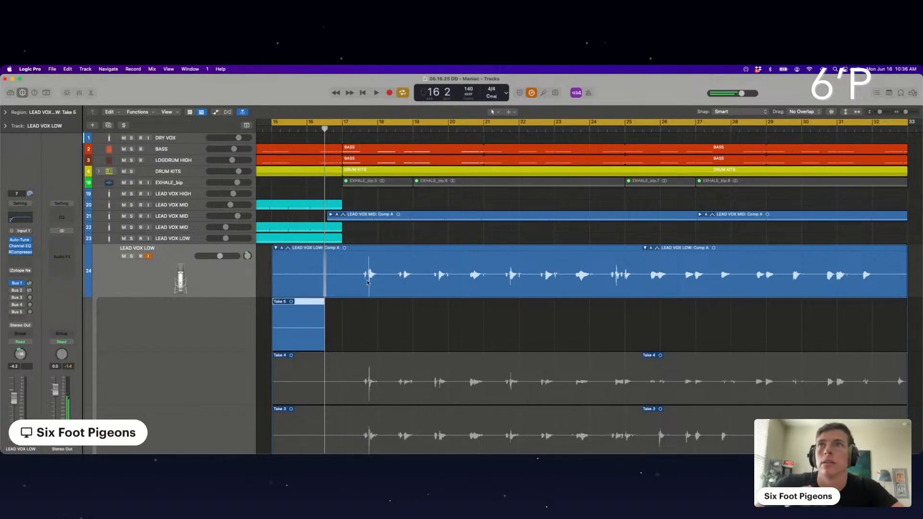
pyautogui.press('space')
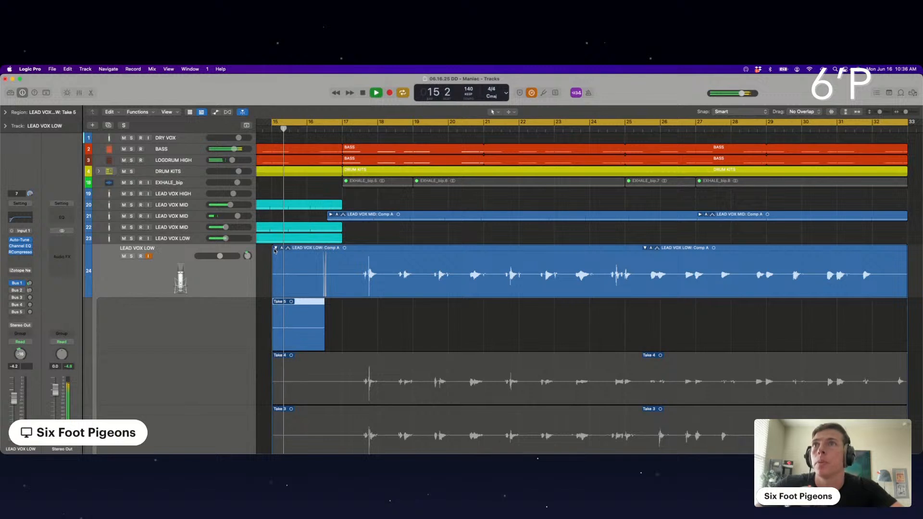
pyautogui.click(275, 247)
pyautogui.moveTo(341, 268); pyautogui.dragTo(247, 267)
pyautogui.press('Delete')
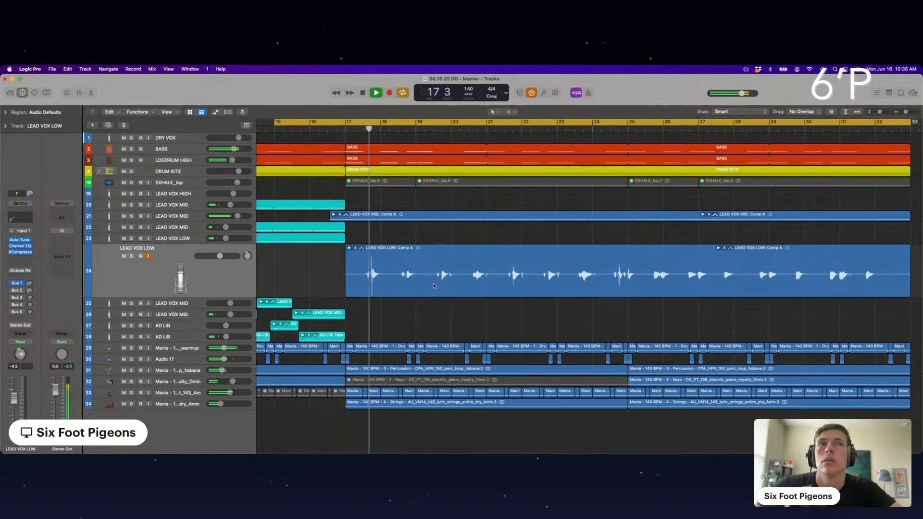
# Comp in Take 2 for the first LEAD VOX LOW phrase, from bar 17 to about bar 18.
pyautogui.click(349, 248)
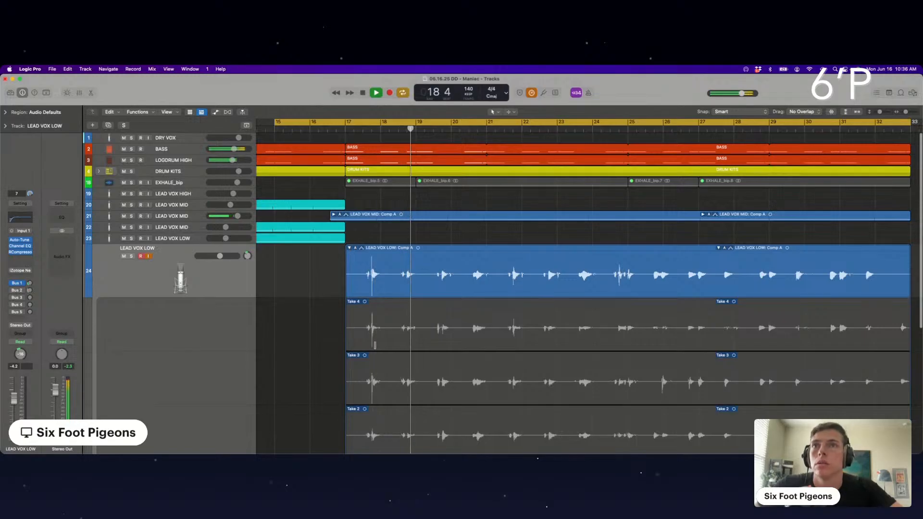
pyautogui.scroll(-2, 386, 408)
pyautogui.moveTo(386, 408); pyautogui.dragTo(319, 411)
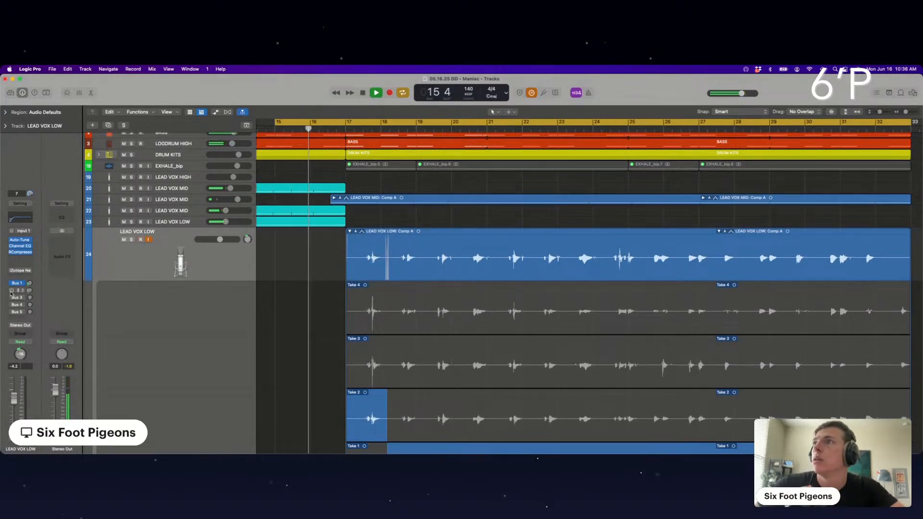
# Switch the LEAD VOX LOW send from Bus 1 to Bus 2, adjust its level and leave the Bus 3 send off.
pyautogui.moveTo(30, 297); pyautogui.dragTo(29, 286)
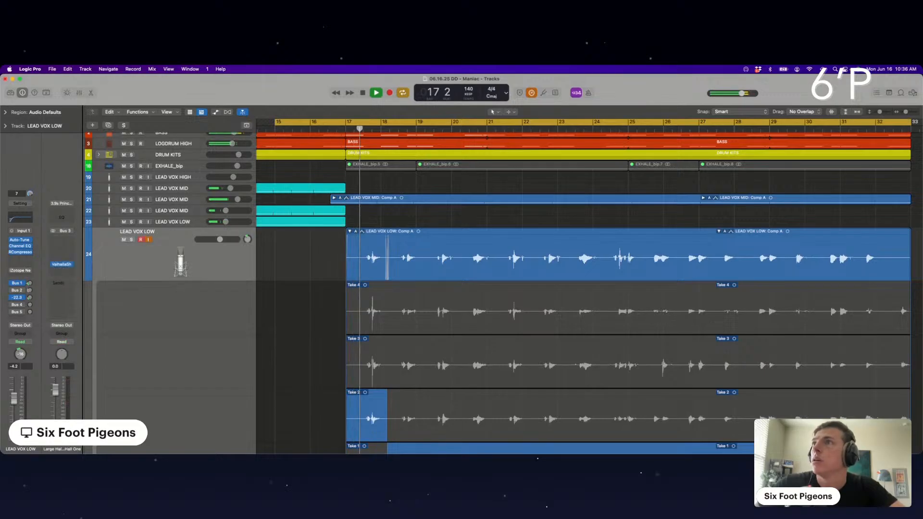
pyautogui.click(12, 284)
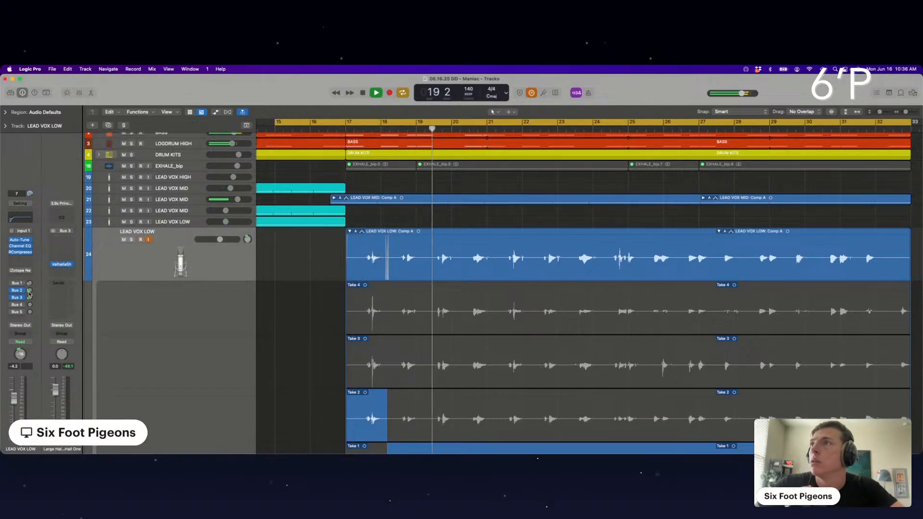
pyautogui.moveTo(30, 290); pyautogui.dragTo(30, 287)
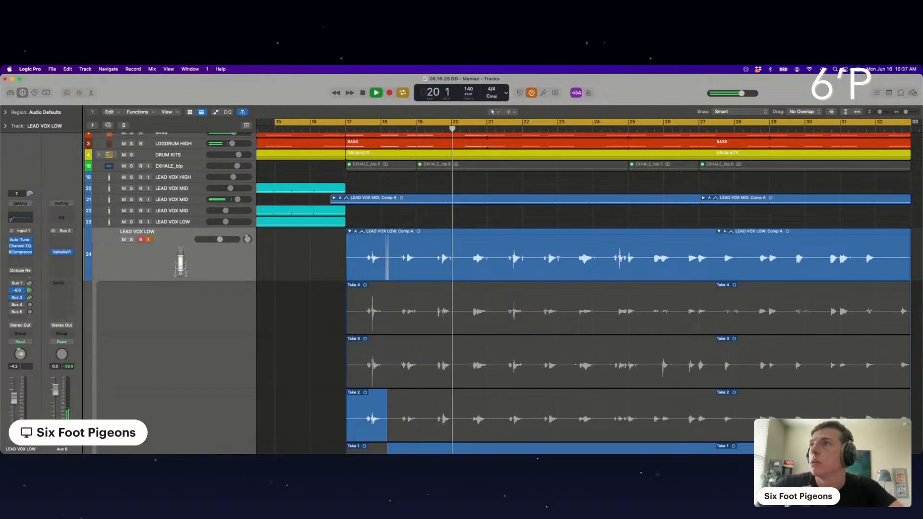
pyautogui.click(12, 298)
pyautogui.moveTo(30, 298); pyautogui.dragTo(29, 294)
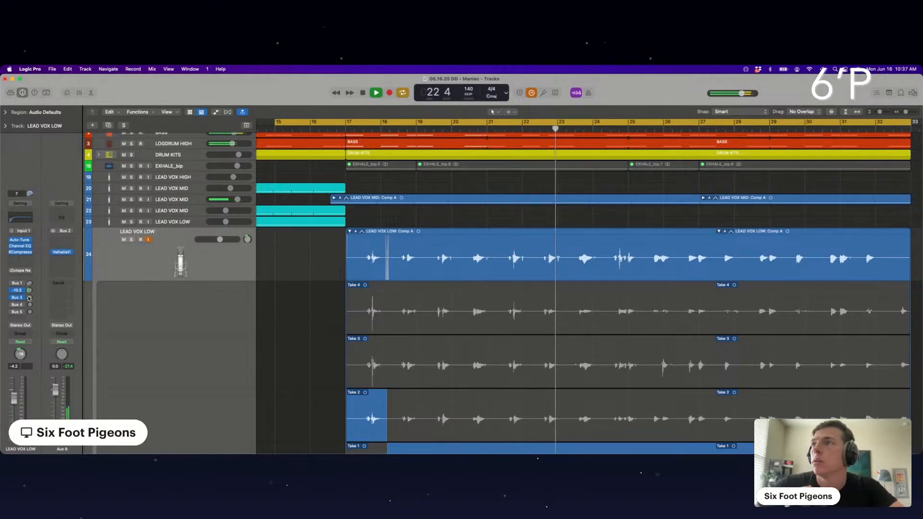
pyautogui.click(11, 298)
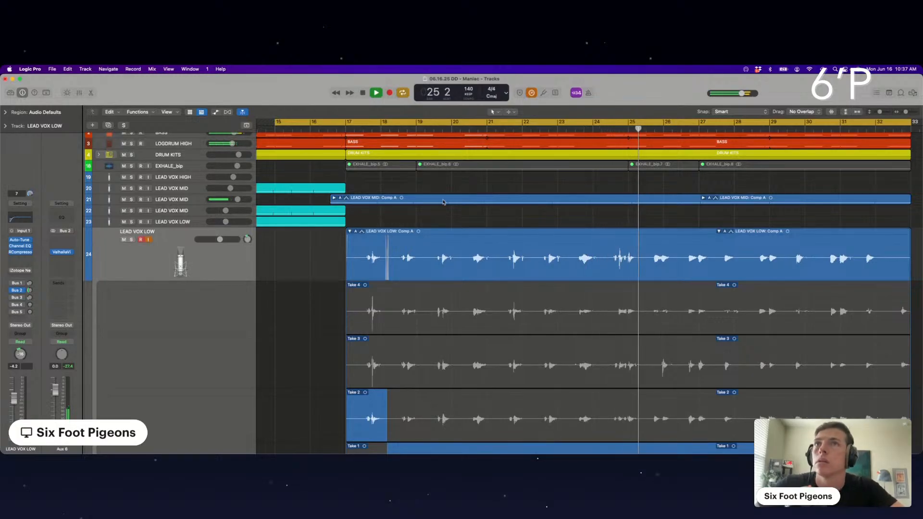
# Collapse the LEAD VOX LOW take folder and lower the track's volume to -5.1 dB during playback.
pyautogui.click(348, 232)
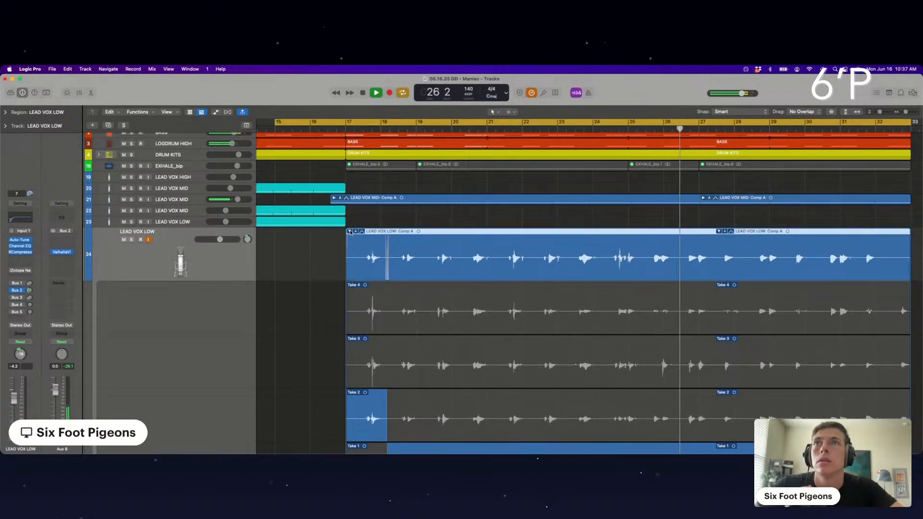
pyautogui.click(350, 232)
pyautogui.moveTo(237, 259); pyautogui.dragTo(235, 259)
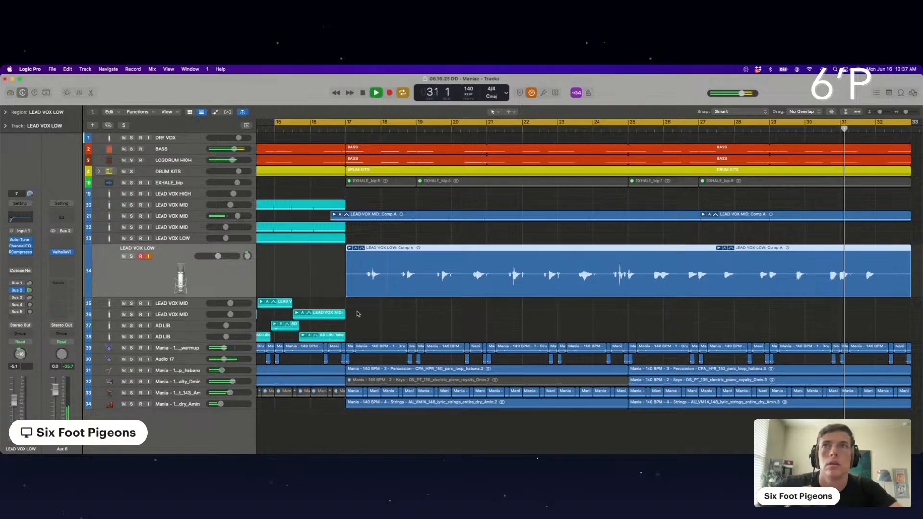
pyautogui.click(301, 260)
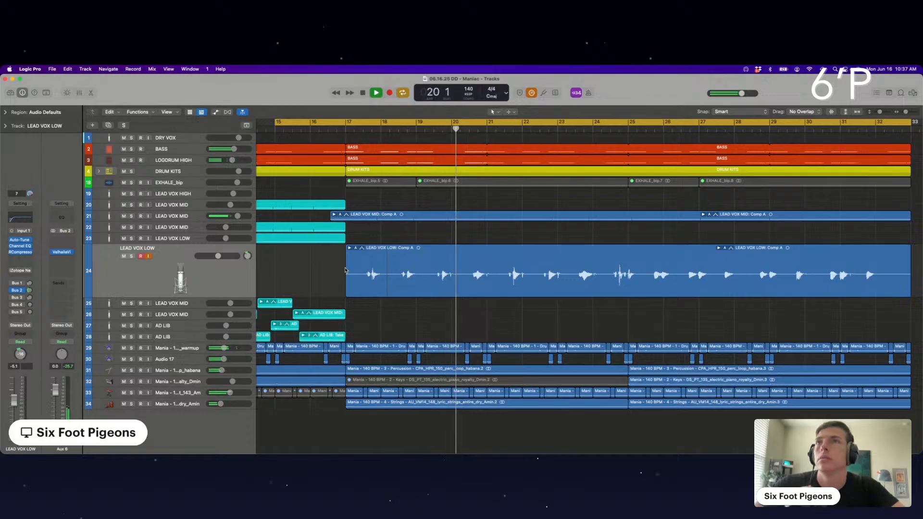
# Stop playback, duplicate the comped LEAD VOX MID track with its settings and arm the copy for recording.
pyautogui.press('space')
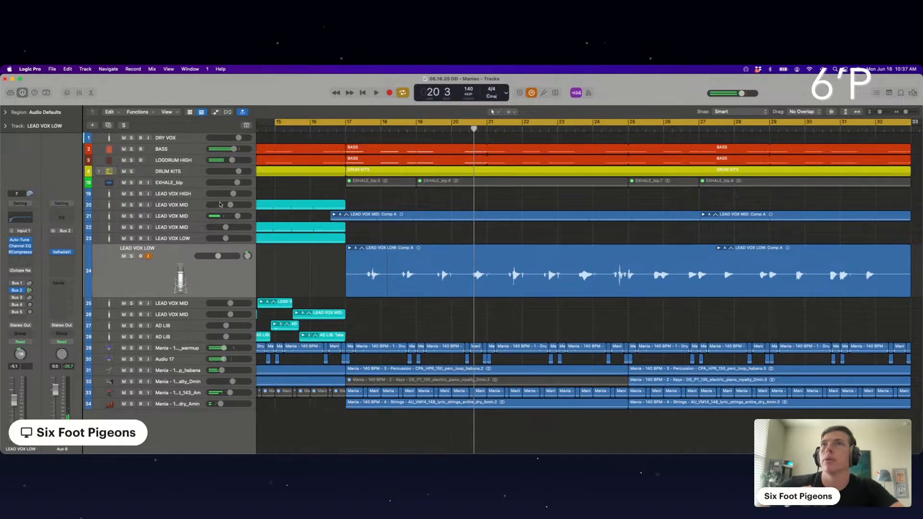
pyautogui.click(194, 216)
pyautogui.press('super+d')
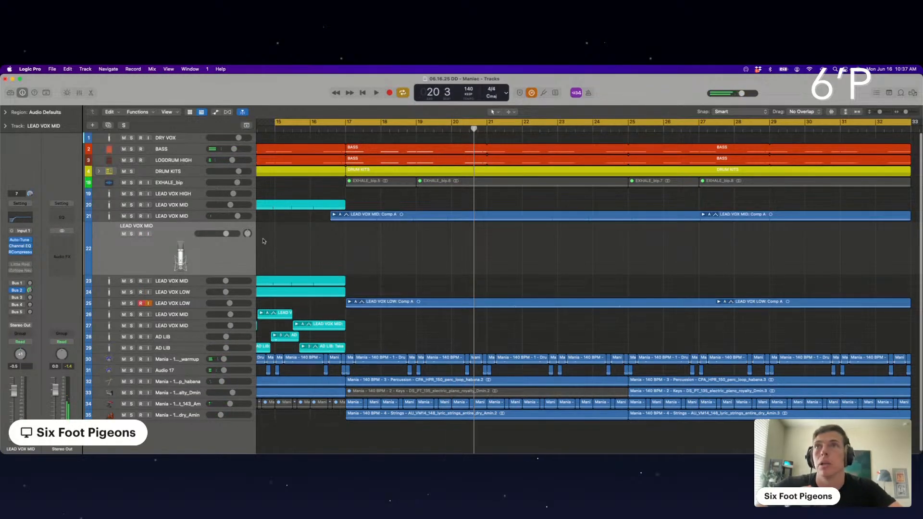
pyautogui.click(141, 234)
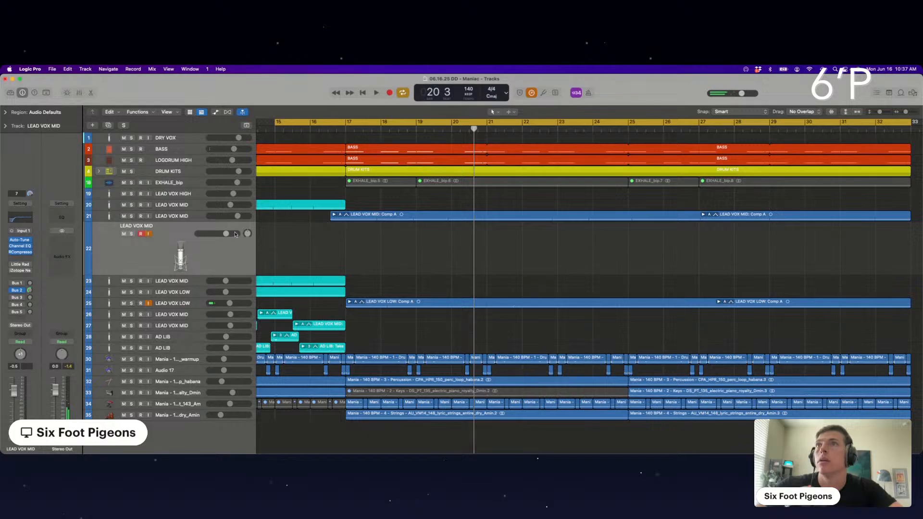
# Record looped takes from bar 15 to bar 33 on the new LEAD VOX MID track, and turn on DRY VOX input monitoring.
pyautogui.press('space')
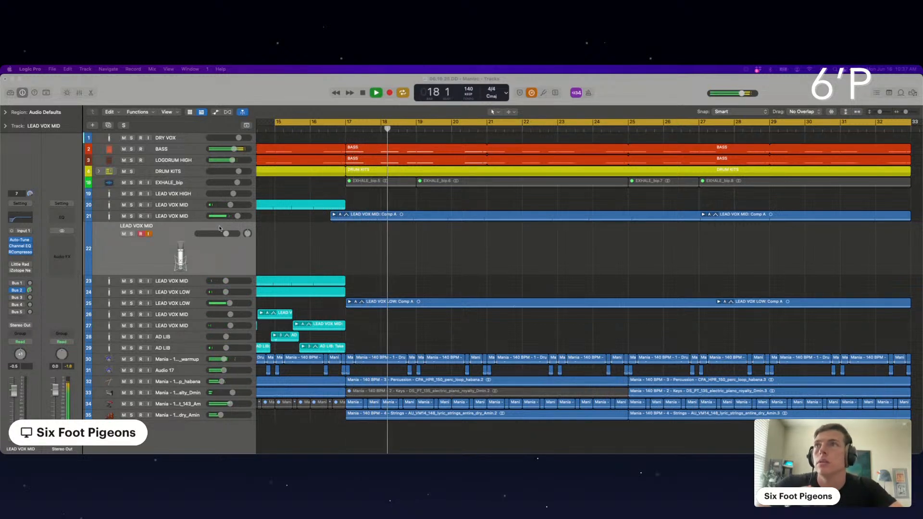
pyautogui.press('space')
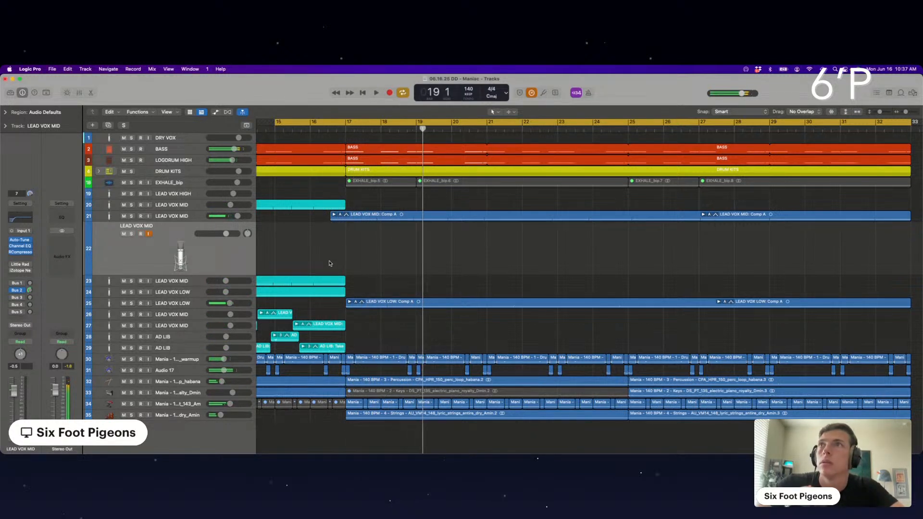
pyautogui.press('r')
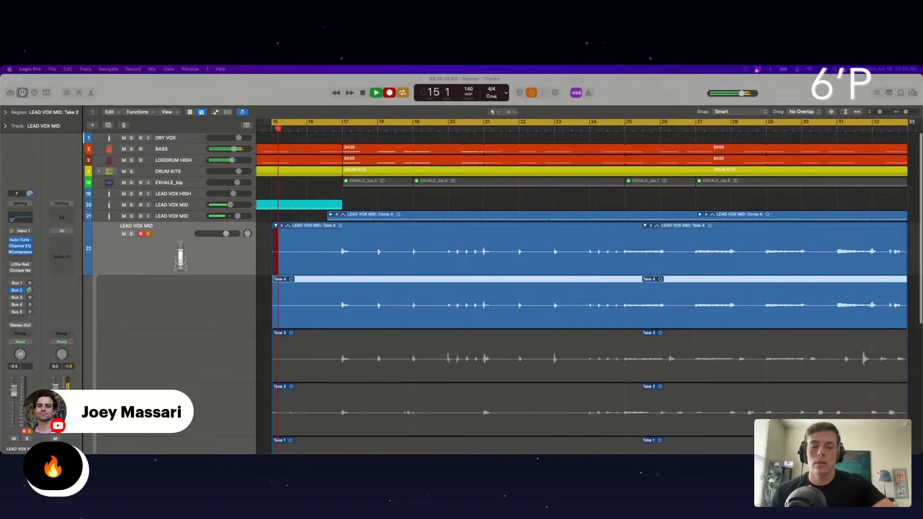
pyautogui.press('space')
pyautogui.click(554, 186)
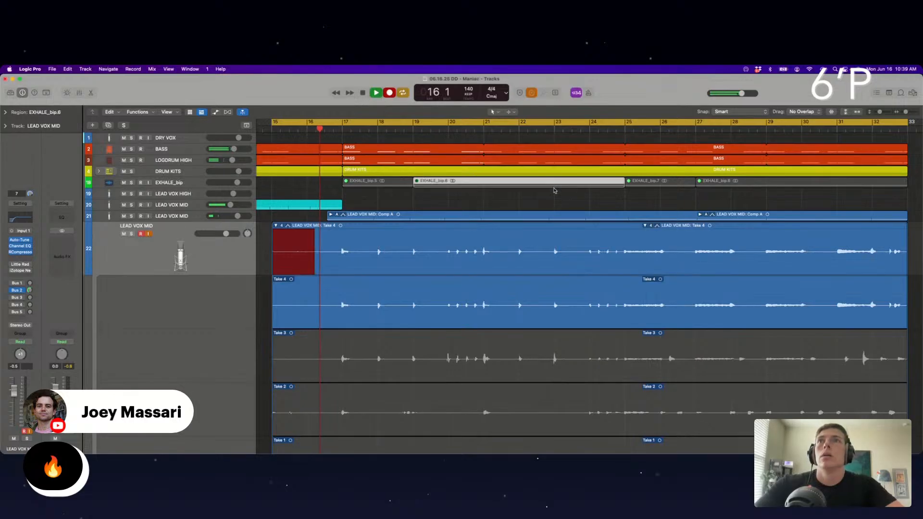
pyautogui.click(149, 137)
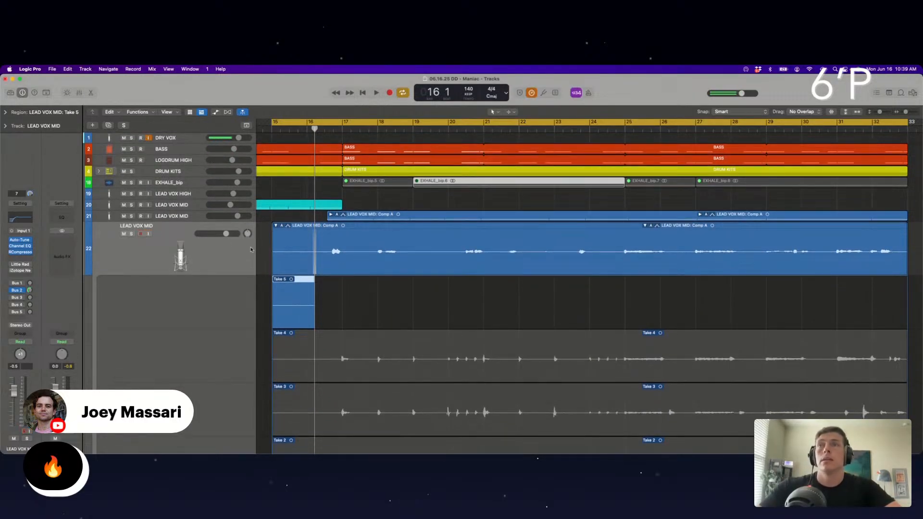
# Collapse the new take folder, duplicate the LEAD VOX MID track with its settings and enlarge the track heights.
pyautogui.click(275, 226)
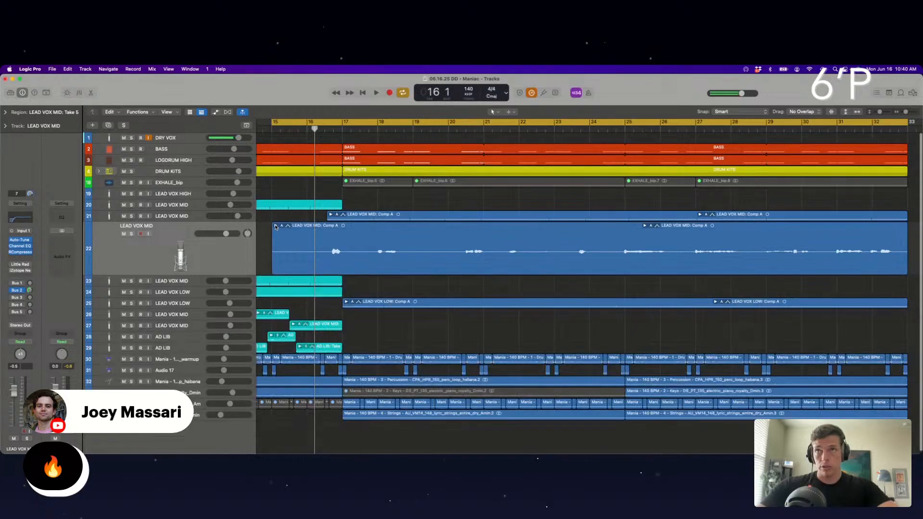
pyautogui.press('super+d')
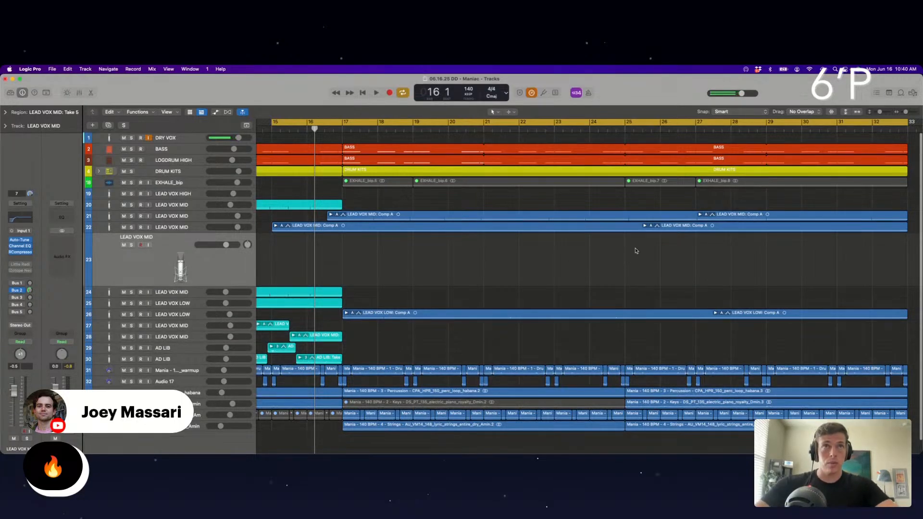
pyautogui.press('super+Down')
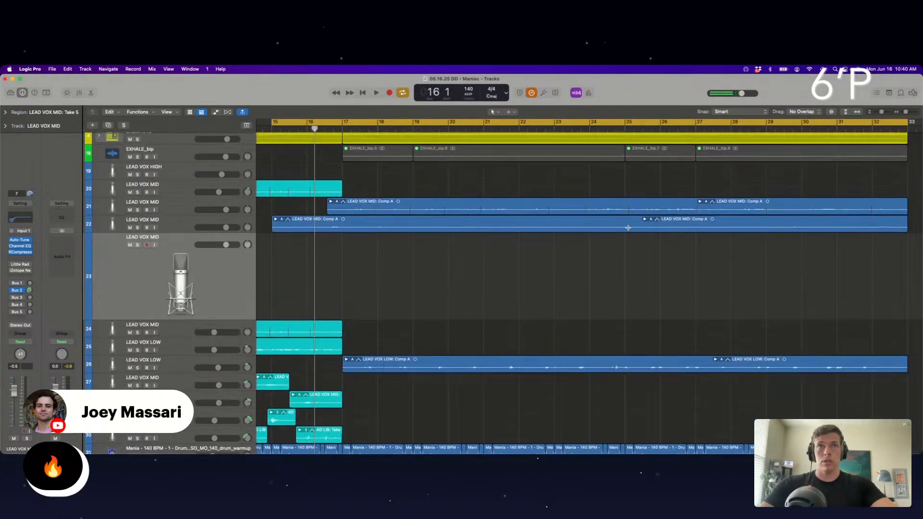
# Play back the section from bar 15 and examine the take folders on both LEAD VOX MID tracks.
pyautogui.press('space')
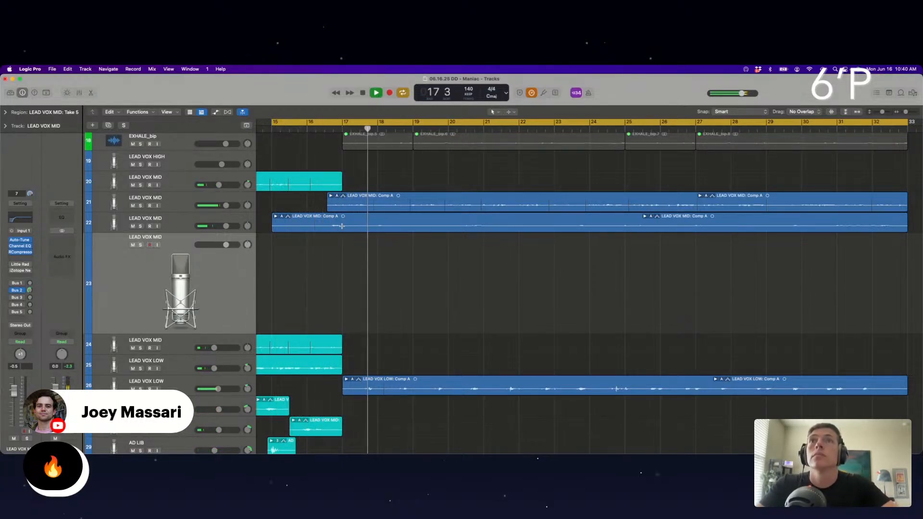
pyautogui.press('space')
pyautogui.click(276, 216)
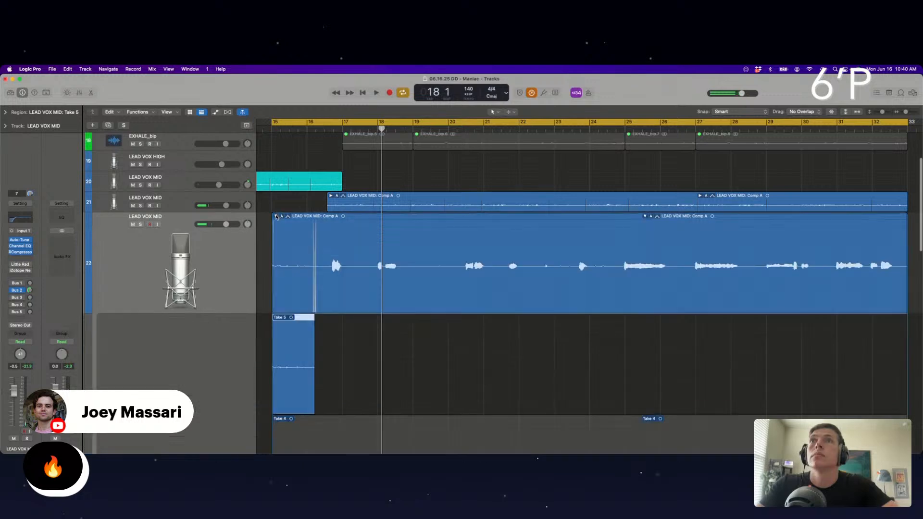
pyautogui.click(276, 216)
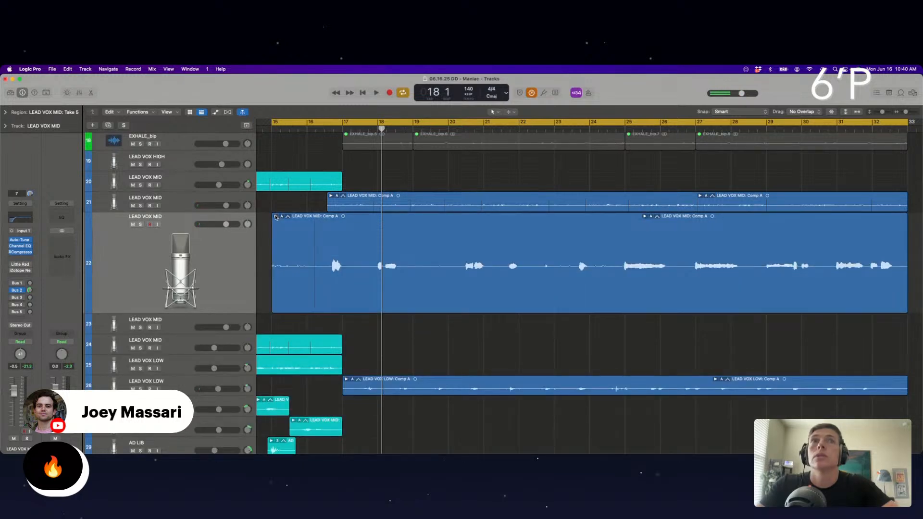
pyautogui.click(330, 195)
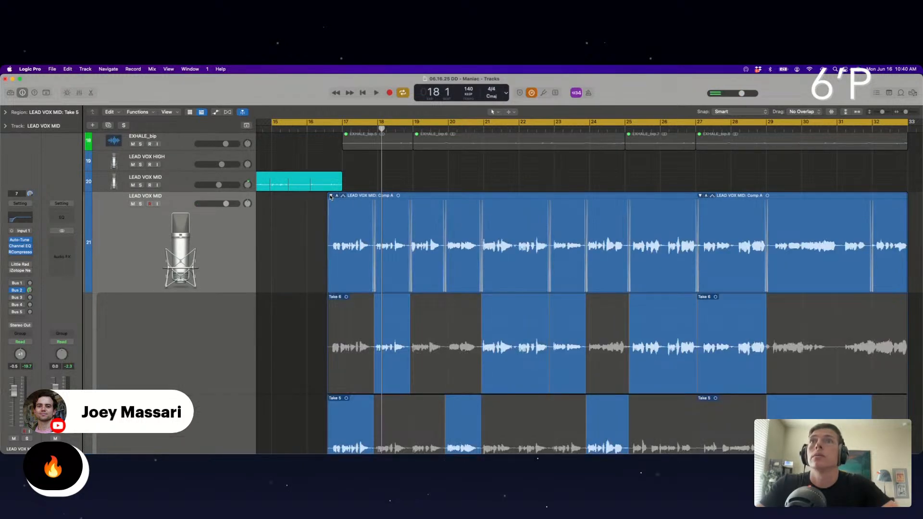
pyautogui.click(331, 196)
pyautogui.press('space')
pyautogui.scroll(4, 332, 196)
pyautogui.scroll(-4, 327, 202)
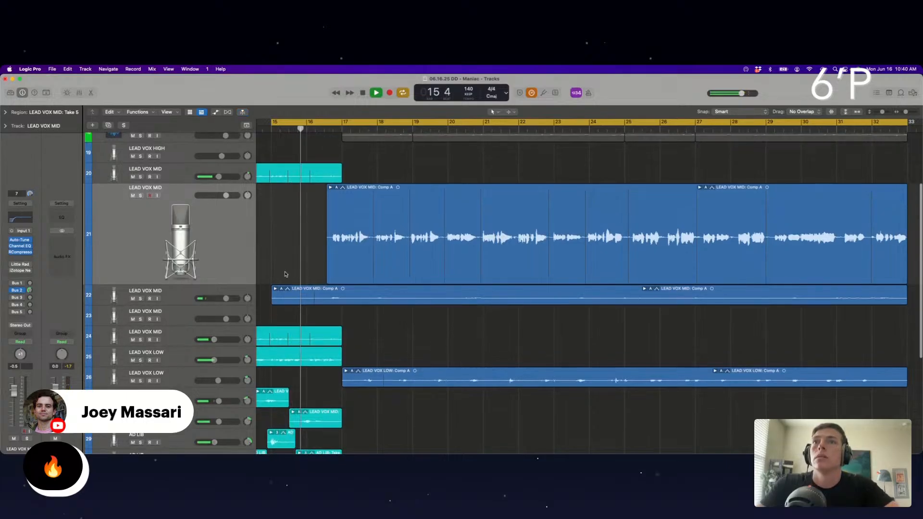
pyautogui.scroll(-1, 299, 330)
# Open the newly recorded LEAD VOX MID take folder, comp in Take 4 from about bar 16 to bar 33 and replay it.
pyautogui.click(179, 281)
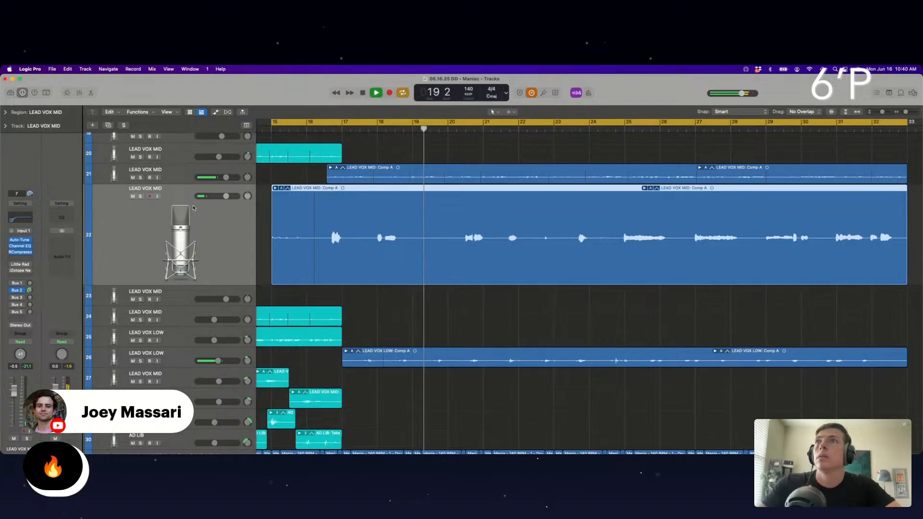
pyautogui.scroll(-2, 259, 182)
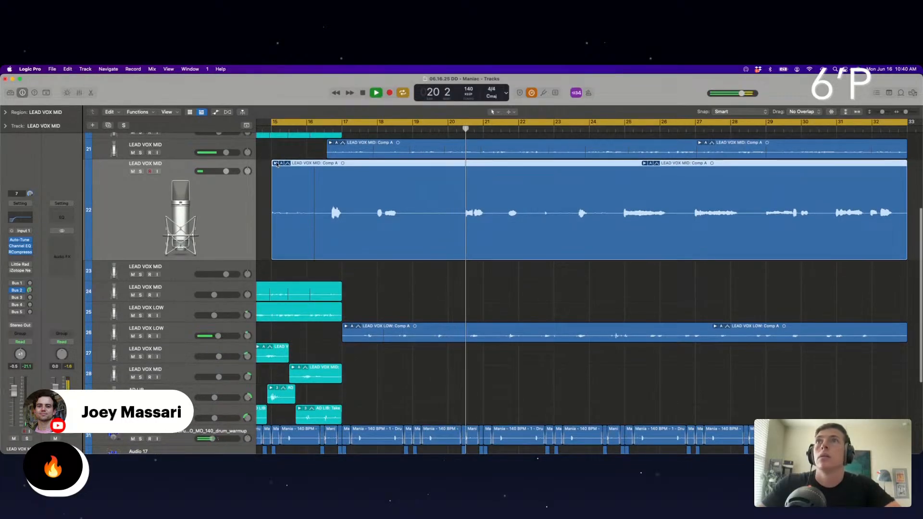
pyautogui.click(277, 164)
pyautogui.scroll(-3, 331, 154)
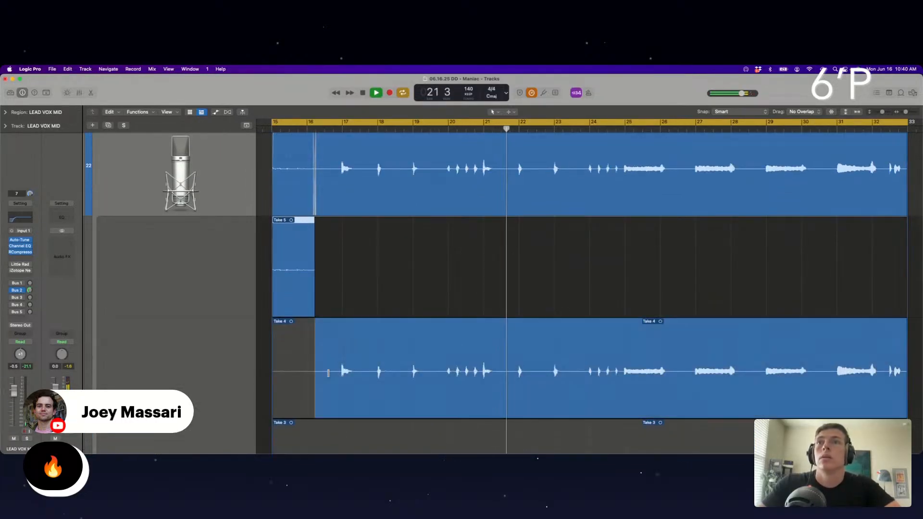
pyautogui.scroll(3, 338, 193)
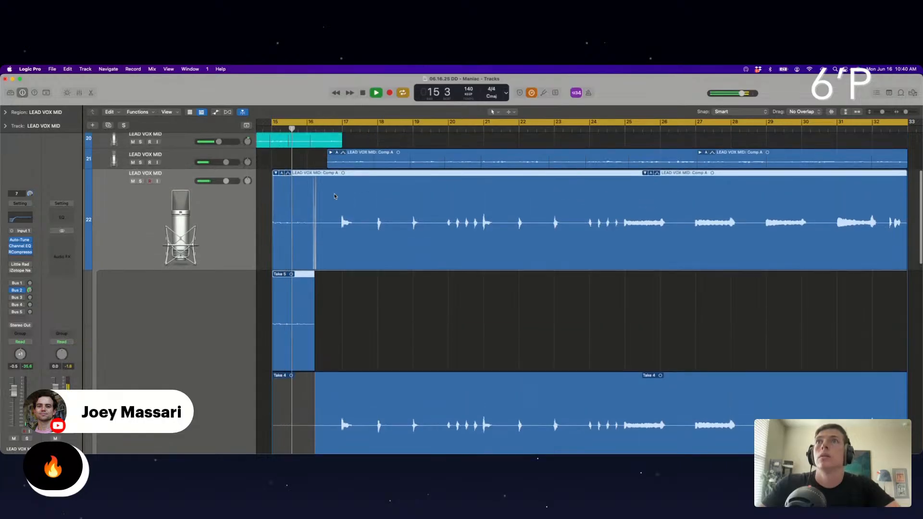
pyautogui.scroll(-1, 330, 247)
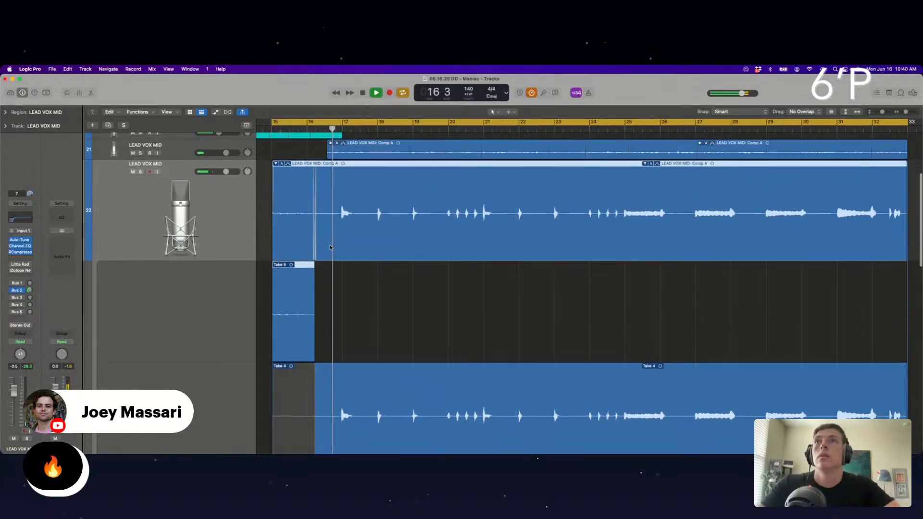
pyautogui.scroll(-2, 342, 316)
pyautogui.scroll(3, 351, 233)
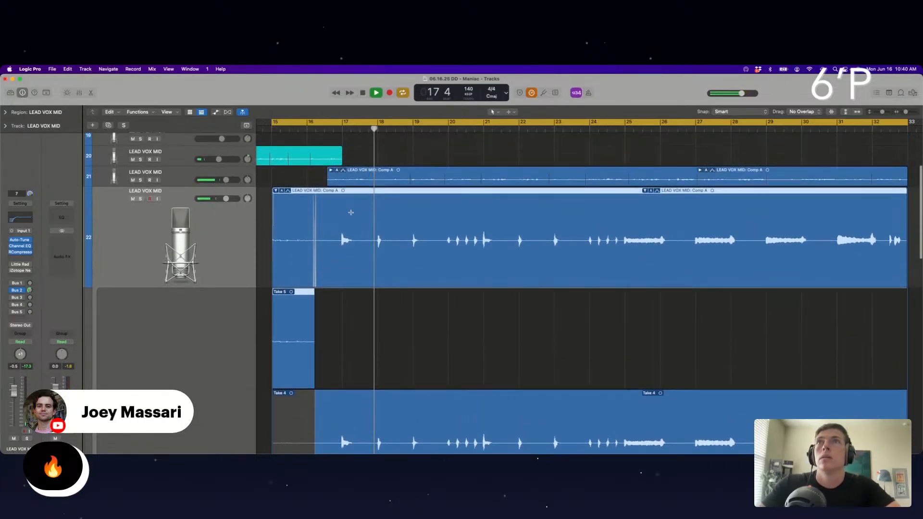
# Collapse the open take folder on the enlarged LEAD VOX MID track and clear the marquee selection.
pyautogui.scroll(-3, 336, 207)
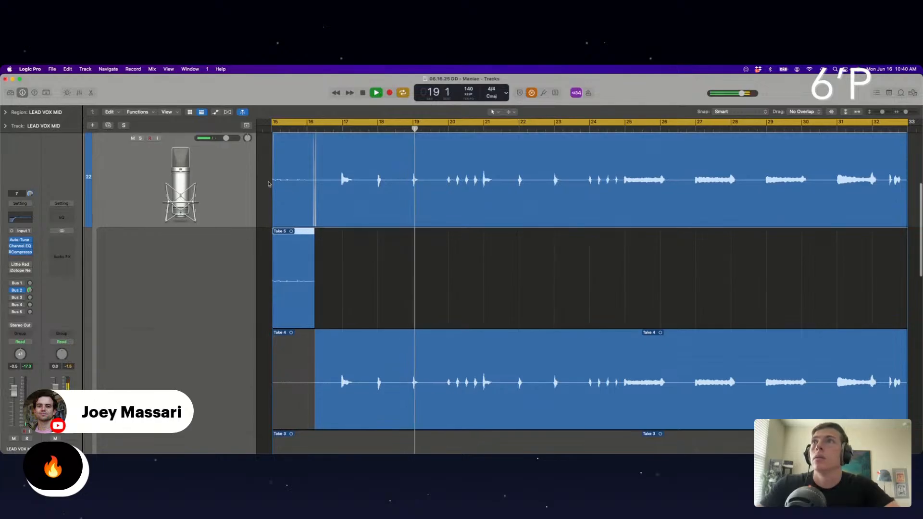
pyautogui.scroll(1, 269, 183)
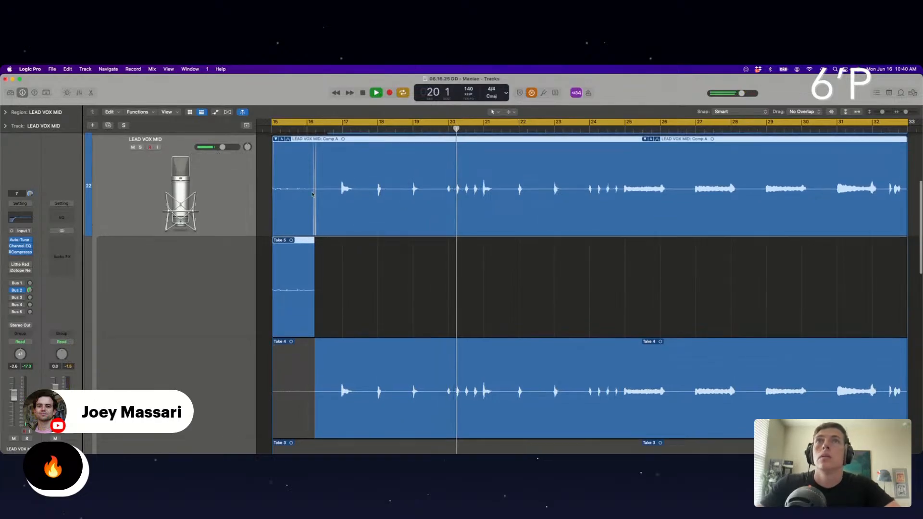
pyautogui.scroll(2, 312, 194)
pyautogui.click(341, 188)
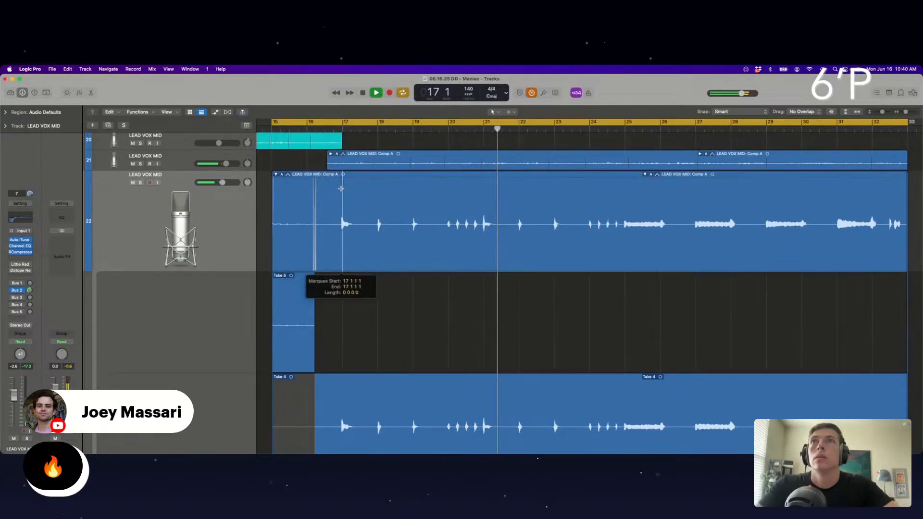
pyautogui.moveTo(334, 188); pyautogui.dragTo(625, 213)
pyautogui.click(275, 175)
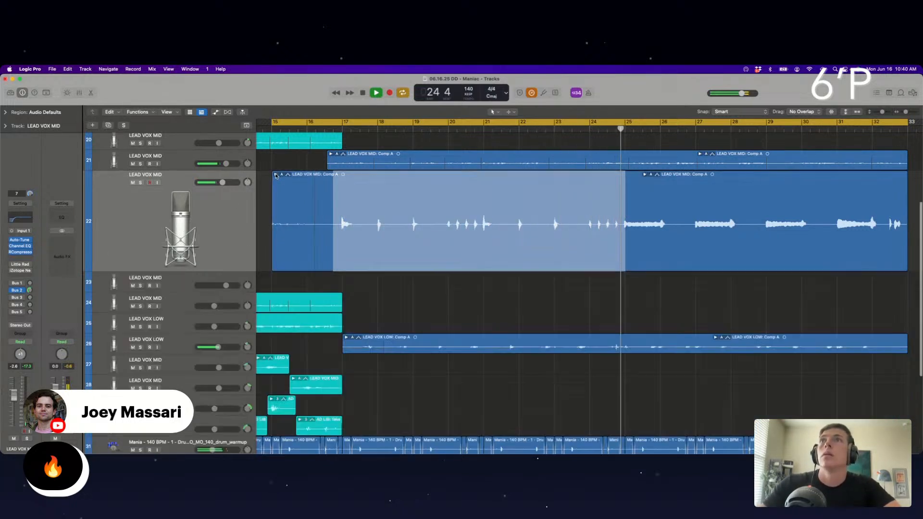
pyautogui.click(602, 260)
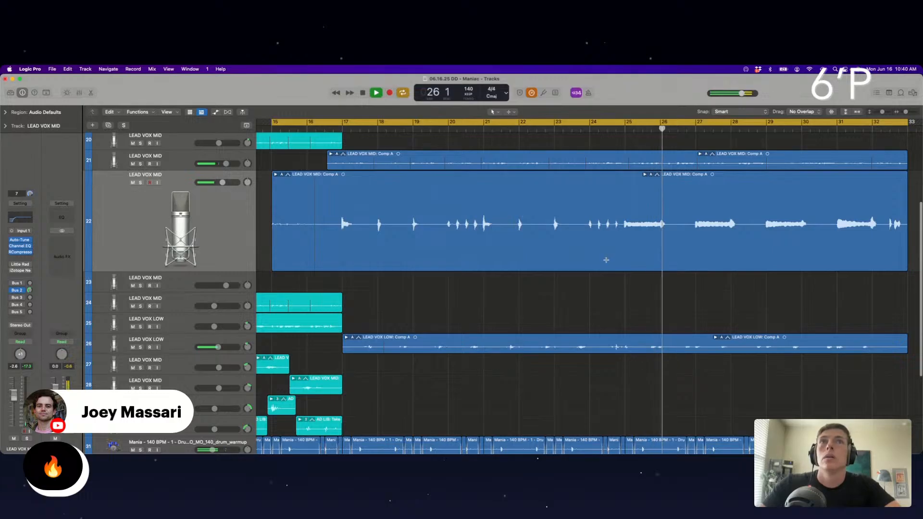
# Move bars 17 to 25 of the LEAD VOX MID comp to the empty track below and repeat that section up to bar 33.
pyautogui.moveTo(624, 225); pyautogui.dragTo(344, 264)
pyautogui.moveTo(397, 233); pyautogui.dragTo(471, 288)
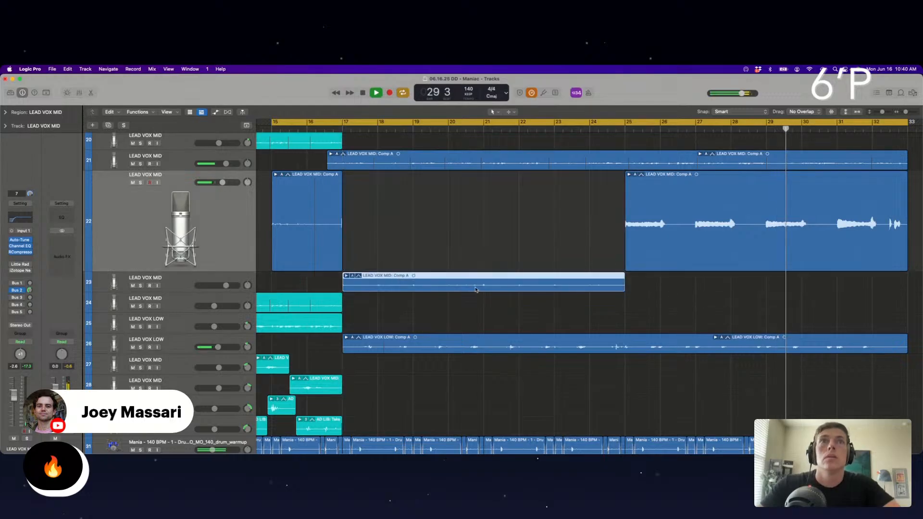
pyautogui.press('super+r')
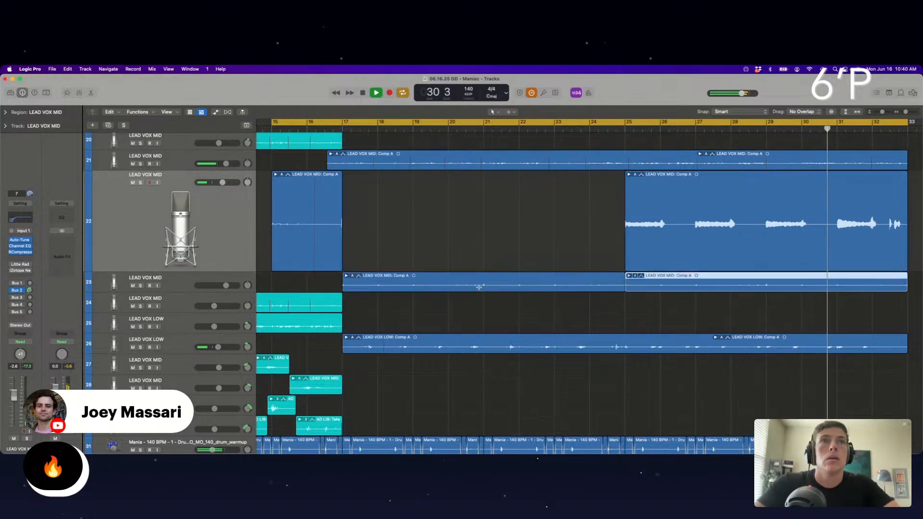
# Delete the leftover comp section from bar 15 to bar 17 on the original LEAD VOX MID track.
pyautogui.click(328, 176)
pyautogui.press('Delete')
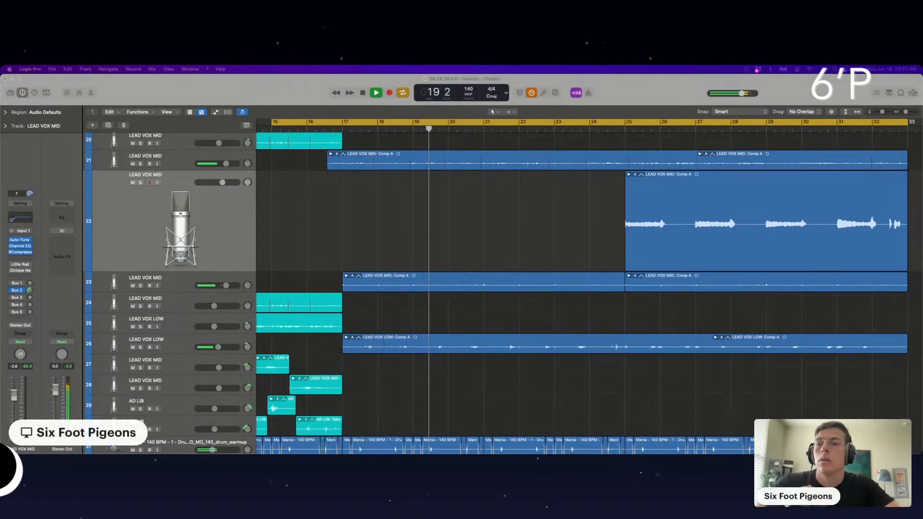
pyautogui.hscroll(1, 486, 196)
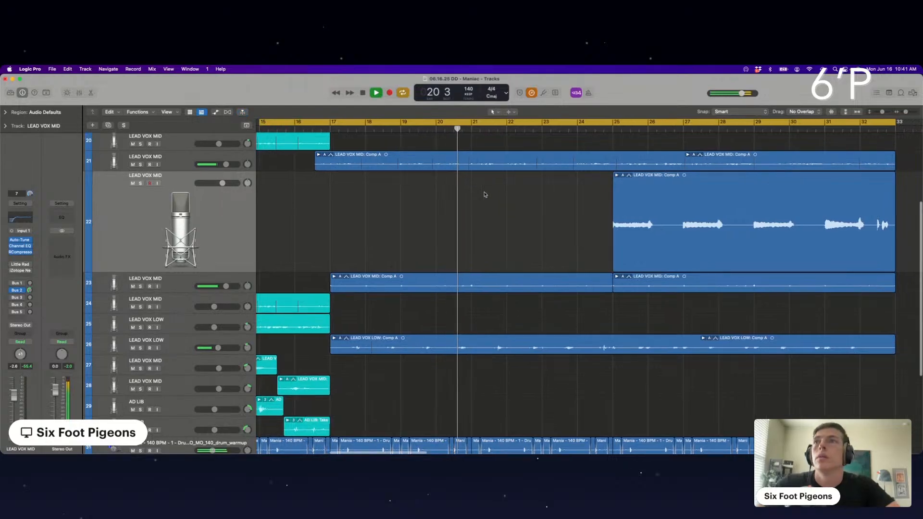
# Select the LEAD VOX MID track with the repeated comp, set its volume to -2.6 dB and its pan to -28.
pyautogui.click(178, 283)
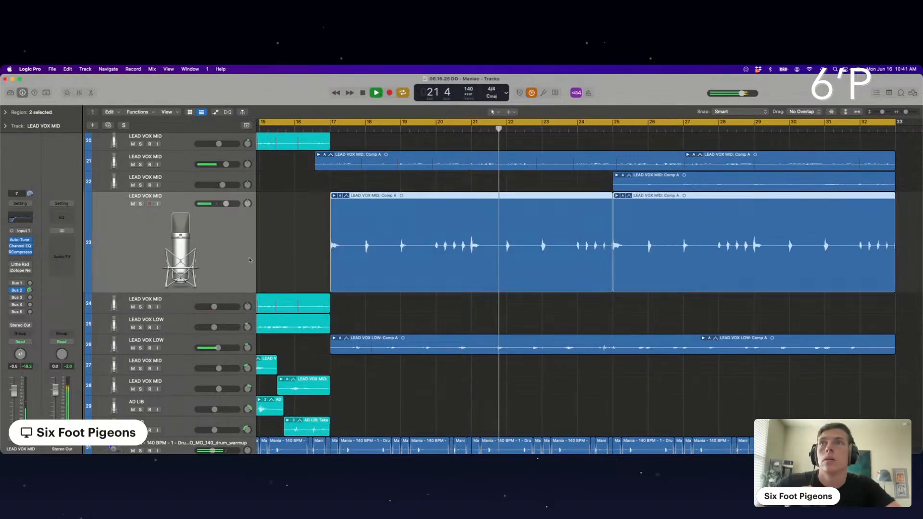
pyautogui.moveTo(225, 205); pyautogui.dragTo(249, 206)
pyautogui.scroll(-10, 474, 243)
pyautogui.click(475, 244)
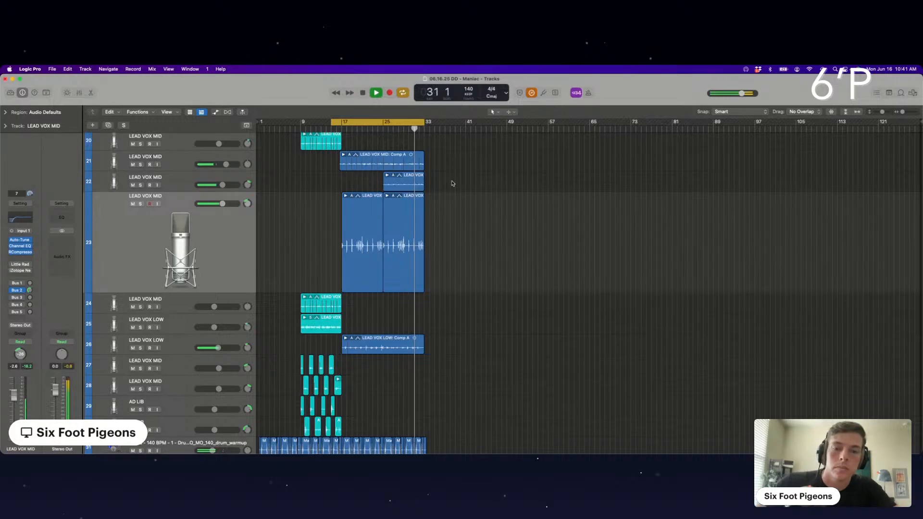
# Copy the regions on all tracks from bars 9 to 17 so that the copy starts at bar 33.
pyautogui.press('super+Up')
pyautogui.press('super+Up')
pyautogui.press('super+Up')
pyautogui.press('super+Up')
pyautogui.press('super+Up')
pyautogui.press('super+Up')
pyautogui.press('super+Up')
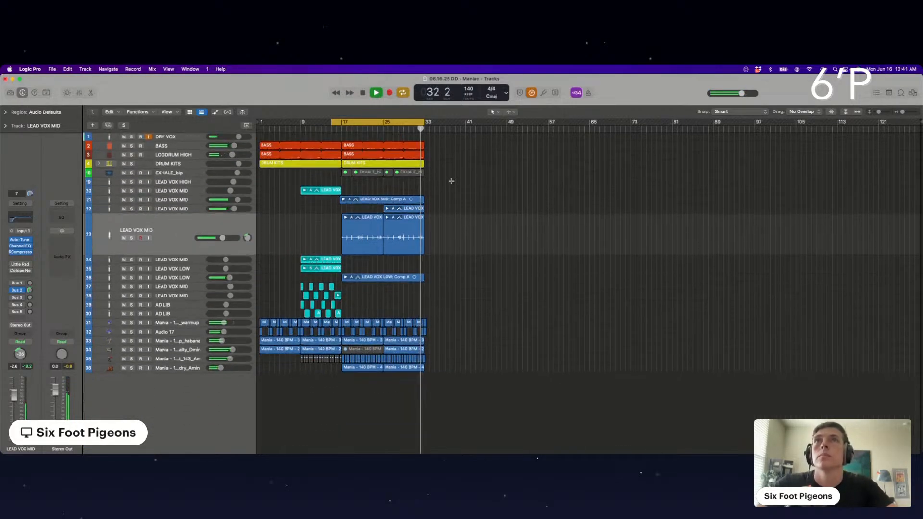
pyautogui.press('super+Up')
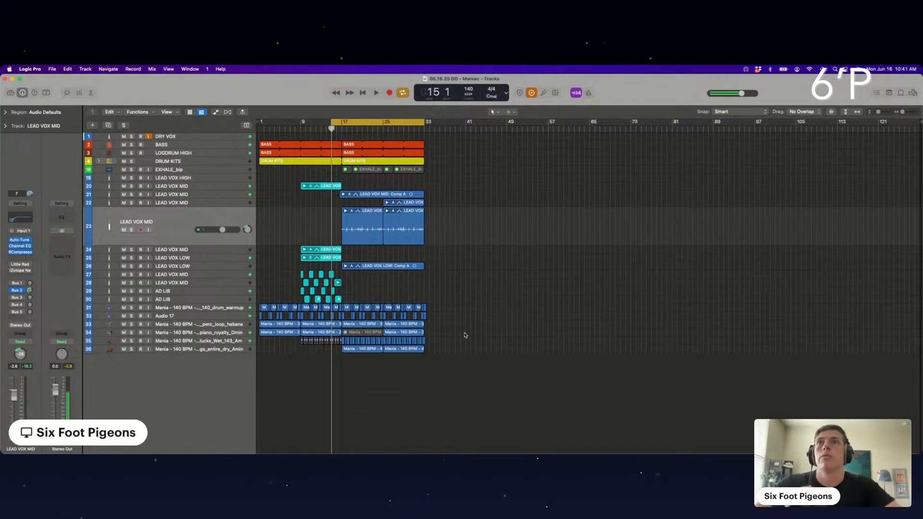
pyautogui.moveTo(301, 340); pyautogui.dragTo(343, 138)
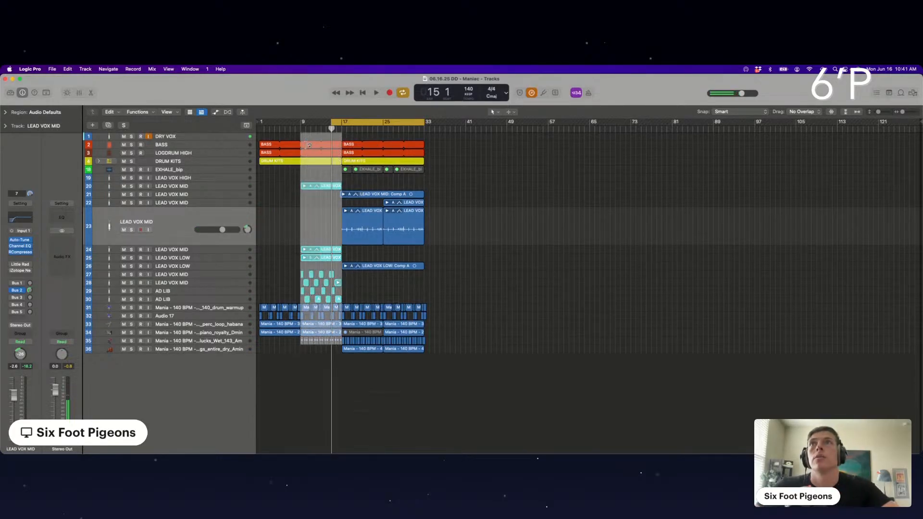
pyautogui.moveTo(326, 251); pyautogui.dragTo(450, 252)
# Turn off cycle mode and play from about bar 30 into the copied section.
pyautogui.press('space')
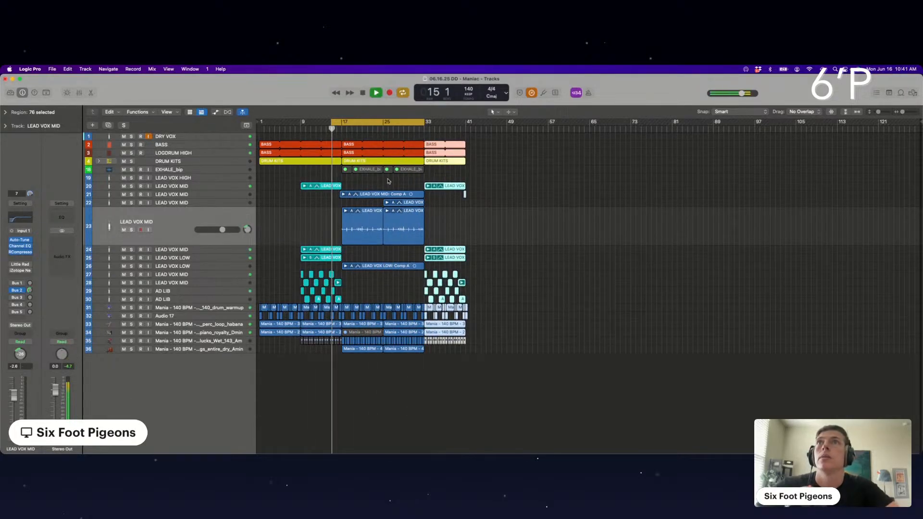
pyautogui.click(339, 123)
pyautogui.click(410, 128)
pyautogui.scroll(5, 562, 257)
pyautogui.click(496, 243)
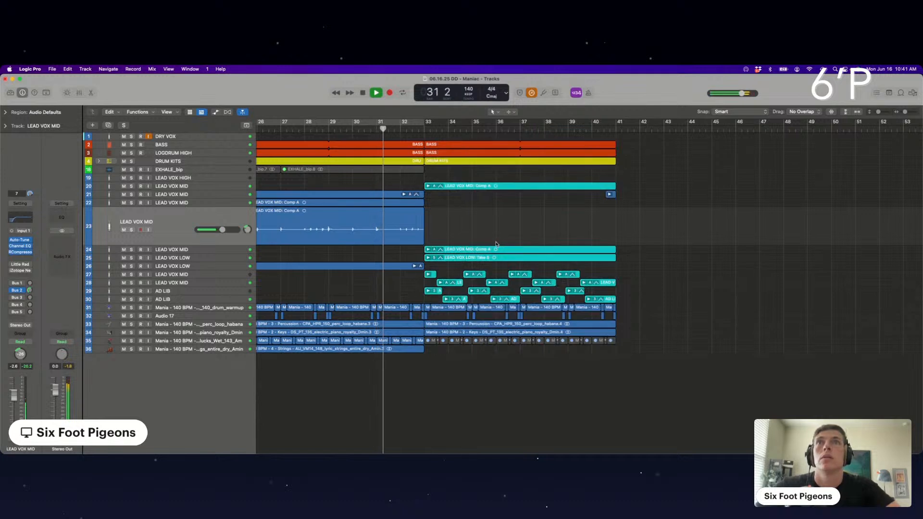
pyautogui.scroll(-1, 435, 209)
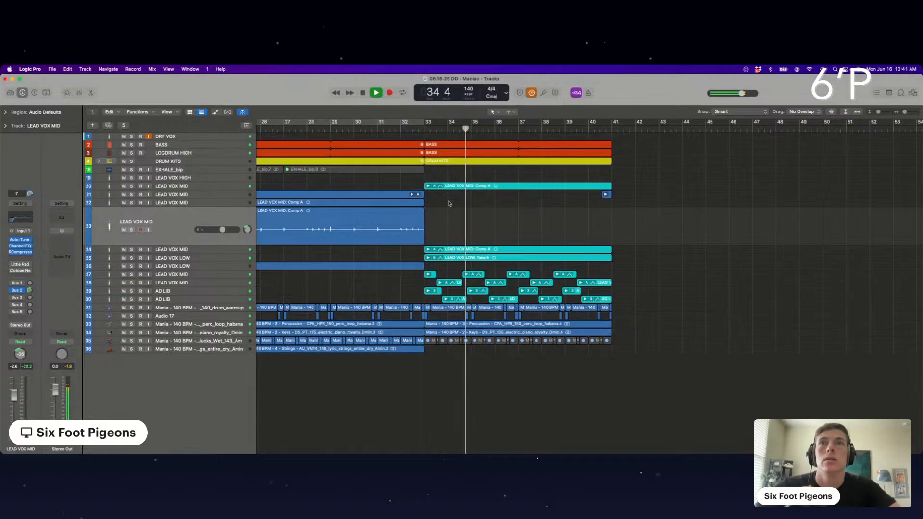
pyautogui.hscroll(3, 622, 234)
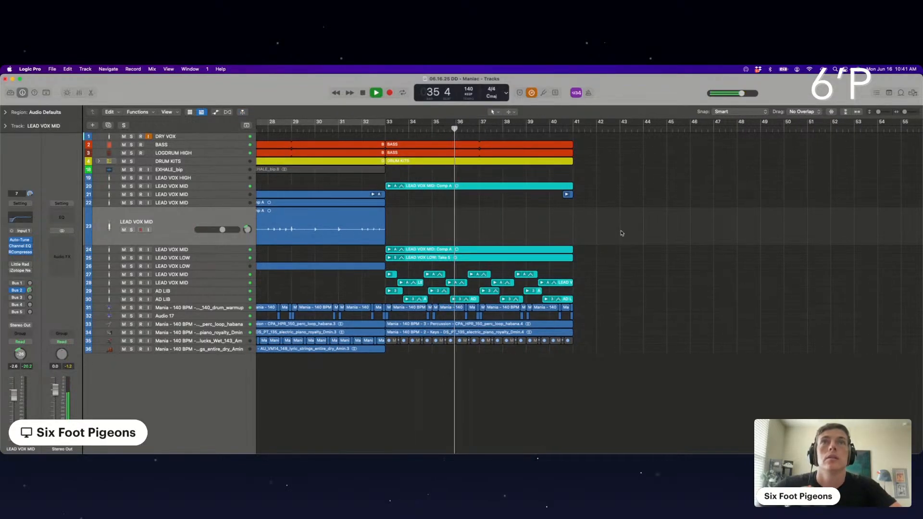
# Mute the BASS and LOGDRUM HIGH parts from bar 40 to bar 41.
pyautogui.press('super+Down')
pyautogui.press('super+Down')
pyautogui.press('super+Down')
pyautogui.scroll(3, 621, 233)
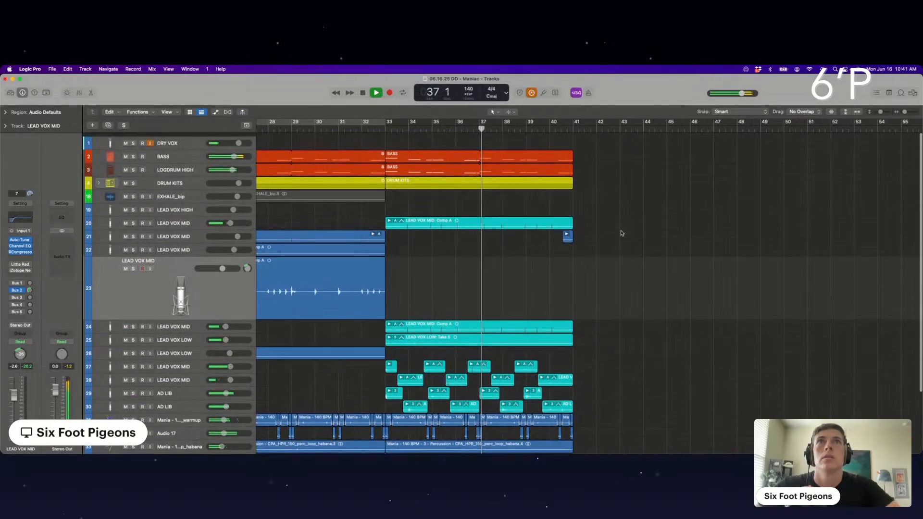
pyautogui.moveTo(552, 154); pyautogui.dragTo(587, 165)
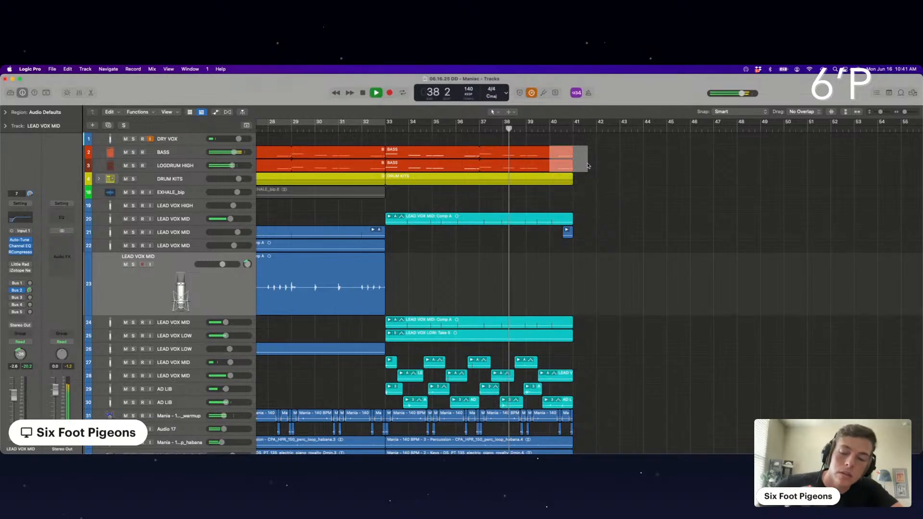
pyautogui.hotkey('ctrl', 'm')
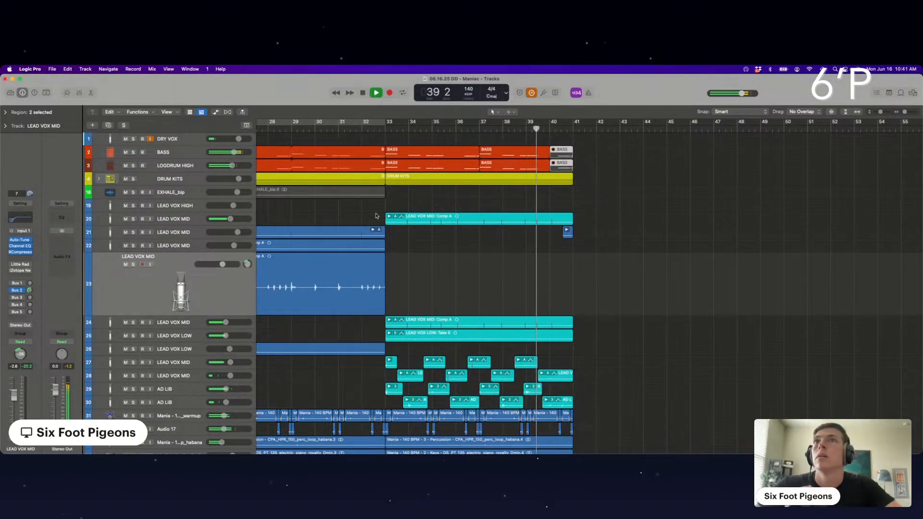
# Expand the DRUM KITS stack and mute the STYLUS percussion and Dancehall Kit parts from bar 40 to bar 41.
pyautogui.click(99, 178)
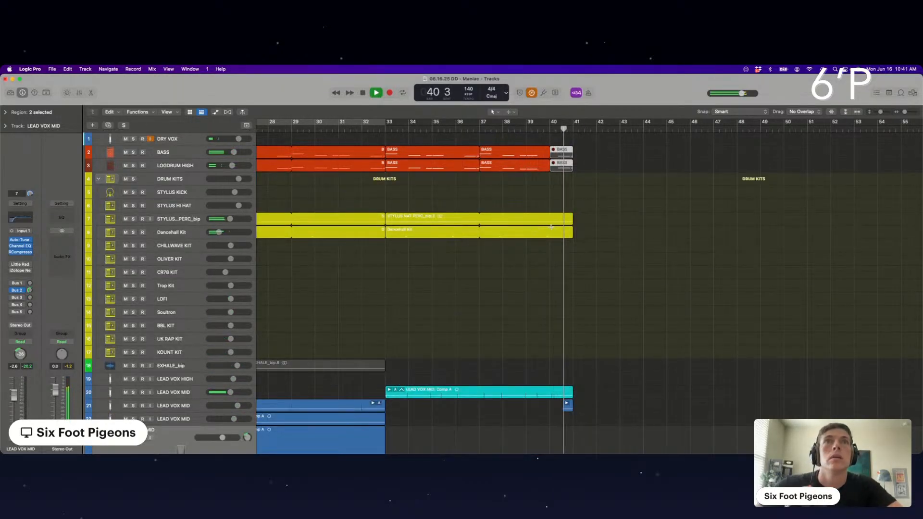
pyautogui.moveTo(551, 229); pyautogui.dragTo(577, 215)
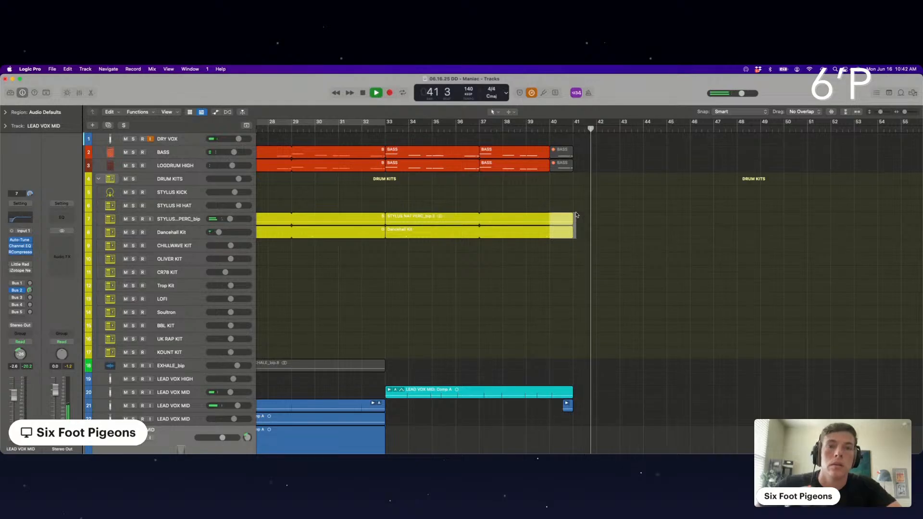
pyautogui.hotkey('ctrl', 'm')
# Mute the short LEAD VOX MID region just before bar 41 and replay from about bar 36.
pyautogui.scroll(-5, 576, 214)
pyautogui.click(567, 291)
pyautogui.click(462, 128)
pyautogui.scroll(-6, 553, 304)
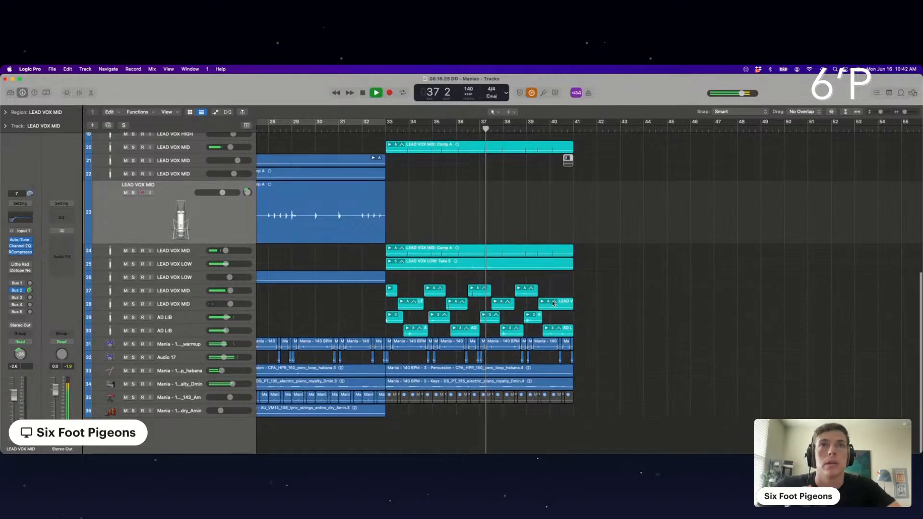
# Mute the drum warmup and Audio 17 parts from just after beat 3 of bar 40 to bar 41, and replay.
pyautogui.scroll(4, 570, 320)
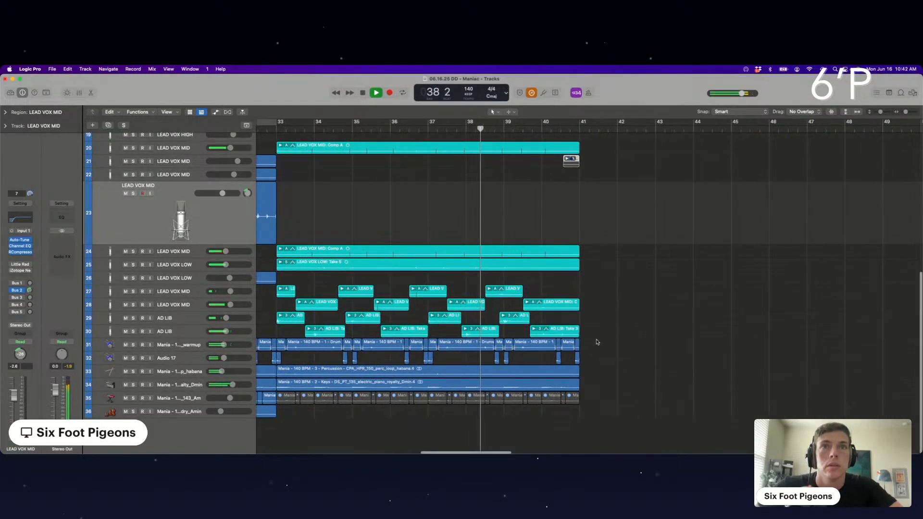
pyautogui.scroll(5, 596, 342)
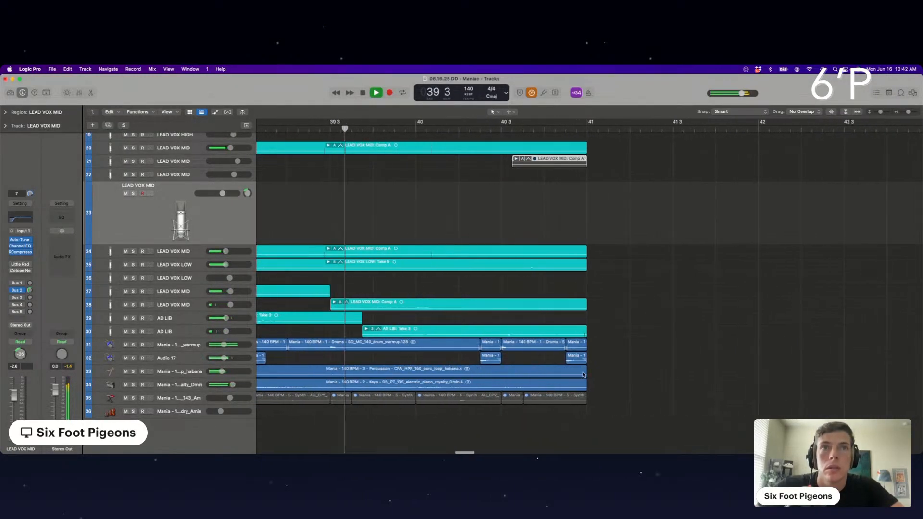
pyautogui.moveTo(594, 359); pyautogui.dragTo(491, 349)
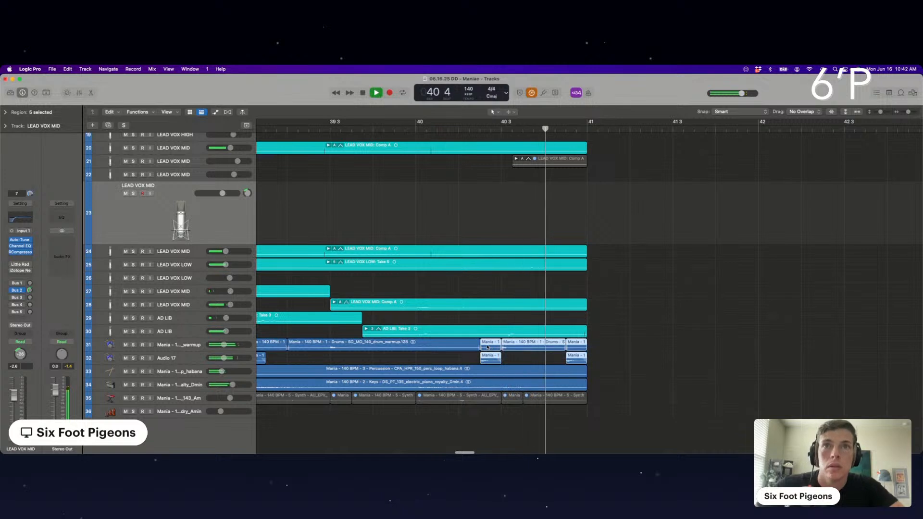
pyautogui.click(525, 358)
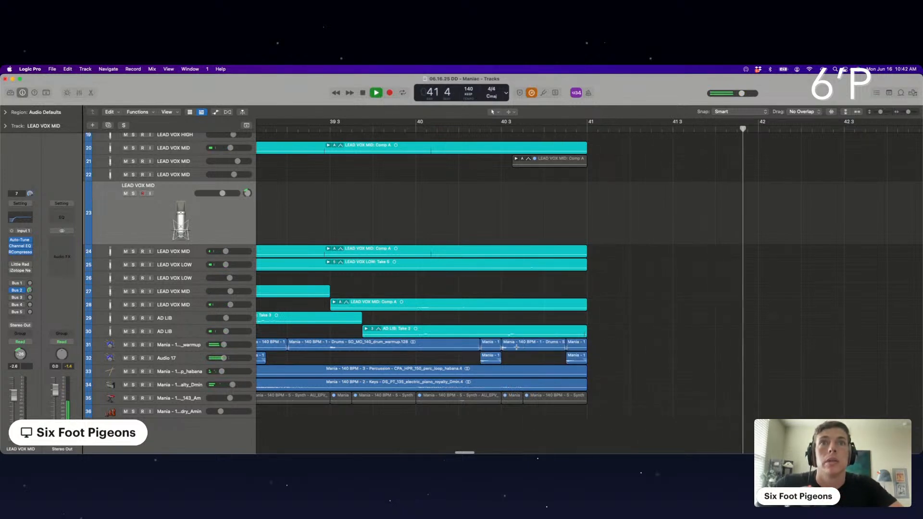
pyautogui.moveTo(522, 348); pyautogui.dragTo(615, 358)
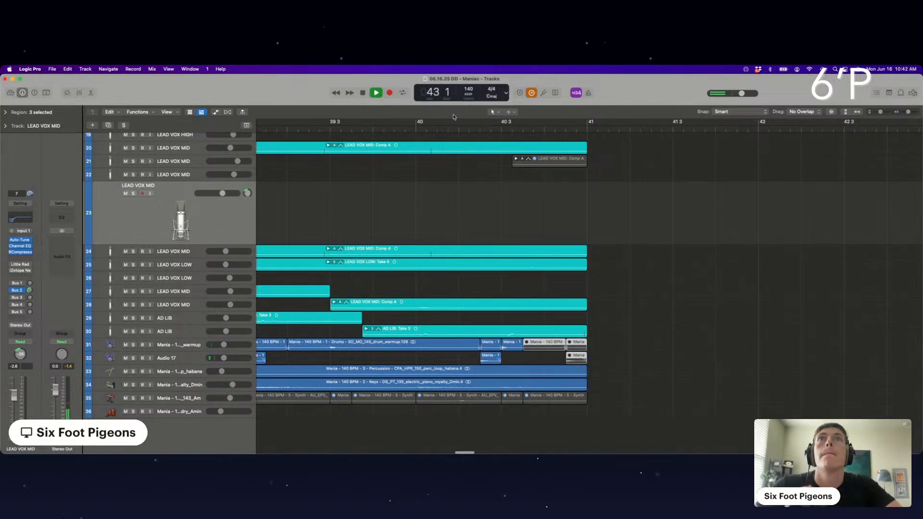
pyautogui.press('space')
# Mute the tail of the last AD LIB region up to bar 41 and replay from bar 40.
pyautogui.scroll(2, 558, 300)
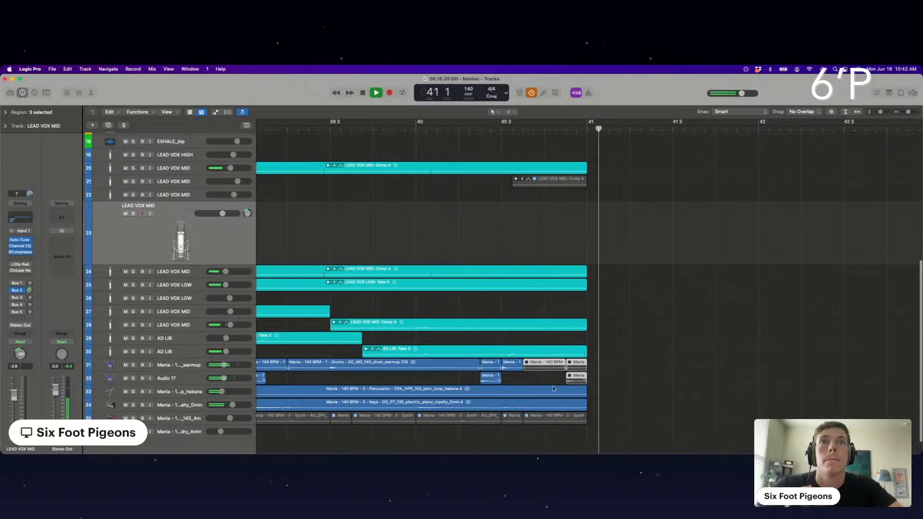
pyautogui.moveTo(545, 350); pyautogui.dragTo(614, 349)
pyautogui.hotkey('ctrl', 'm')
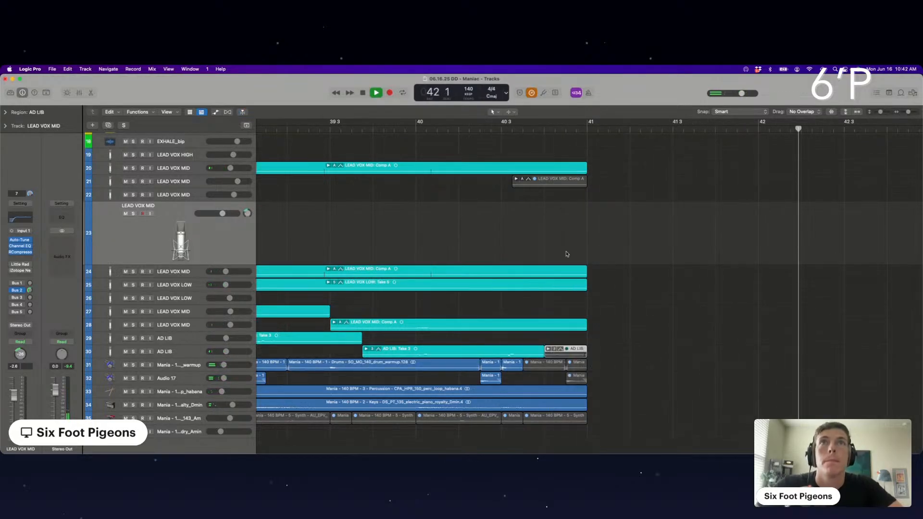
pyautogui.click(416, 121)
pyautogui.scroll(1, 507, 275)
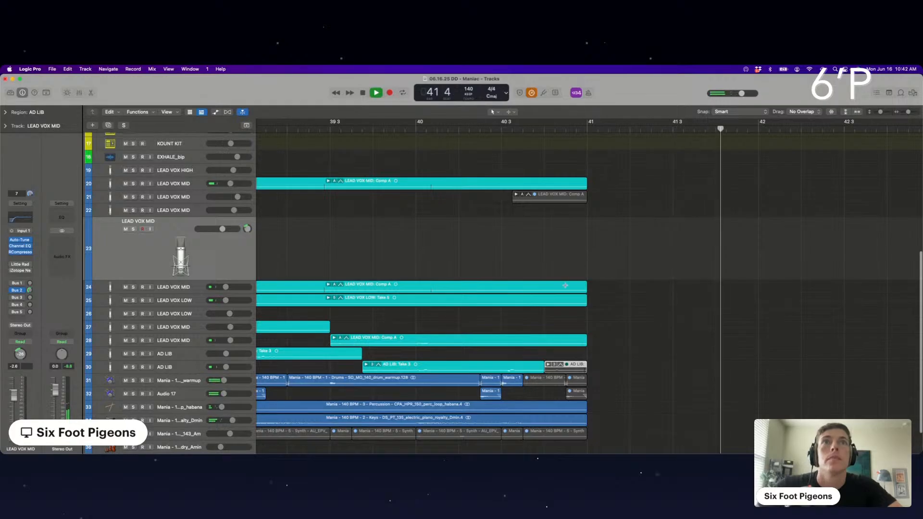
# Try muting the tails of the LEAD VOX MID, LEAD VOX LOW and AD LIB regions just before bar 41, then undo it.
pyautogui.moveTo(568, 286); pyautogui.dragTo(638, 367)
pyautogui.click(614, 312)
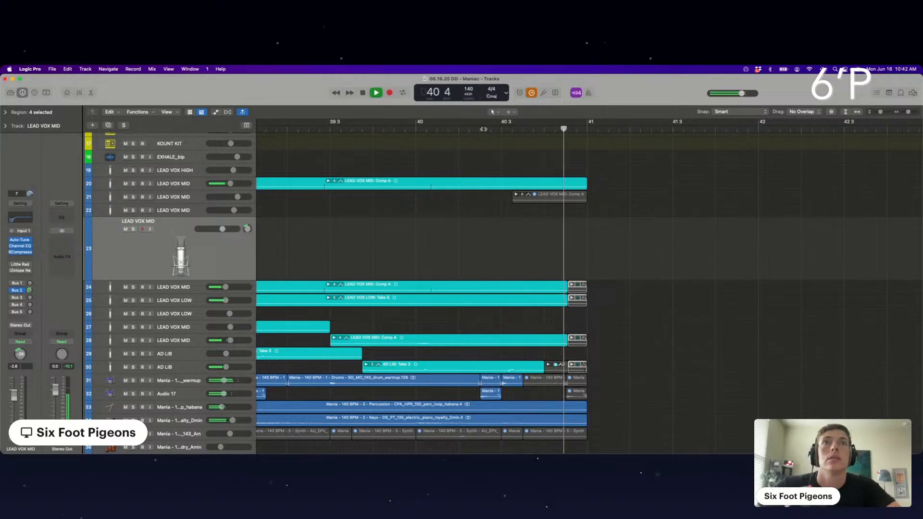
pyautogui.press('super+z')
pyautogui.click(604, 261)
# Replay the ending before bar 41, review the whole arrangement and return the playhead to the start of the project.
pyautogui.click(494, 130)
pyautogui.scroll(-5, 494, 137)
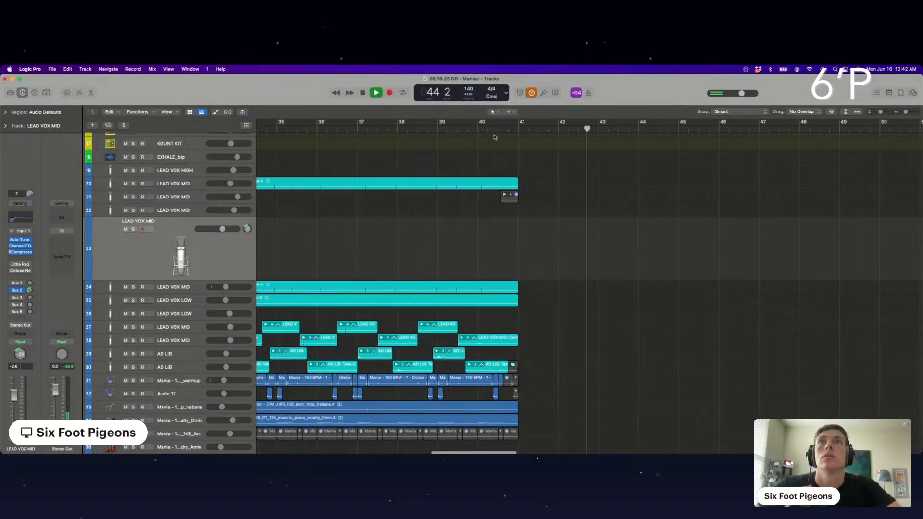
pyautogui.hscroll(-10, 494, 137)
pyautogui.scroll(-5, 495, 137)
pyautogui.press('Return')
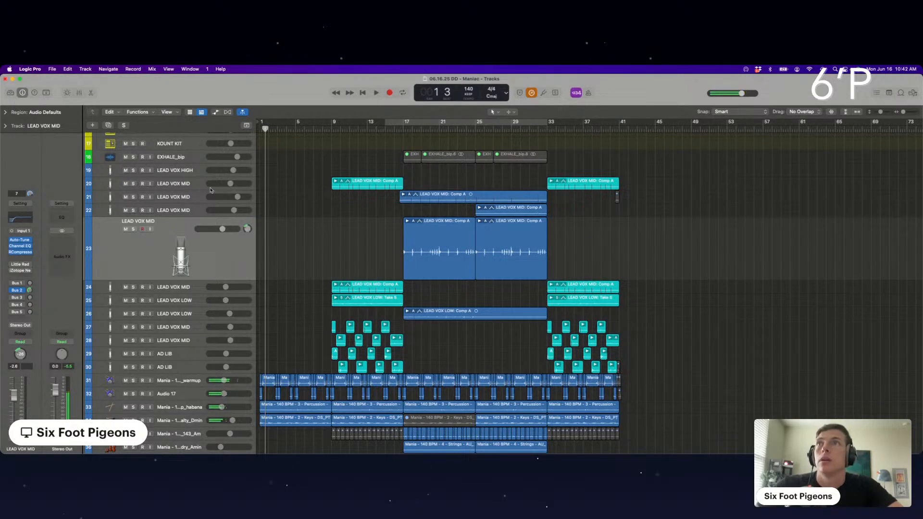
# Add another LEAD VOX MID track with the vocal plug-in chain below track 21 and set the cycle range from bar 1 to 11.
pyautogui.click(190, 197)
pyautogui.press('Down')
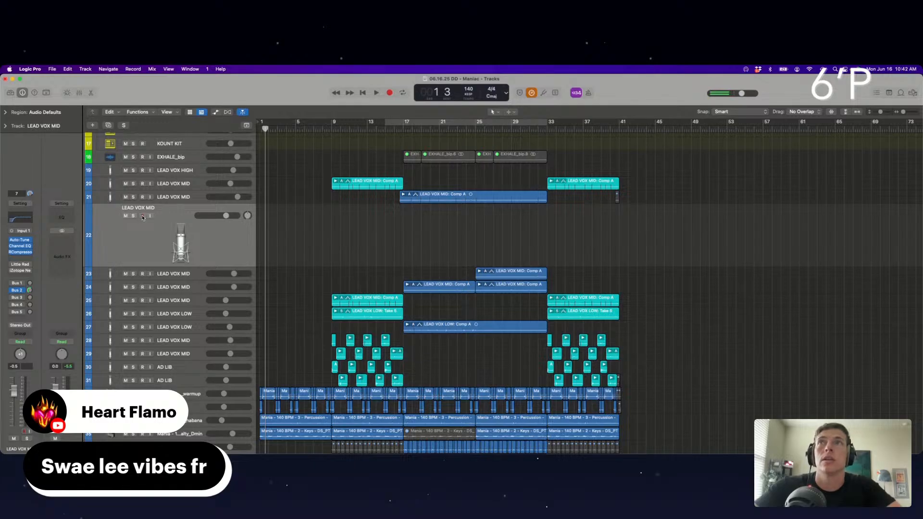
pyautogui.moveTo(263, 126); pyautogui.dragTo(349, 139)
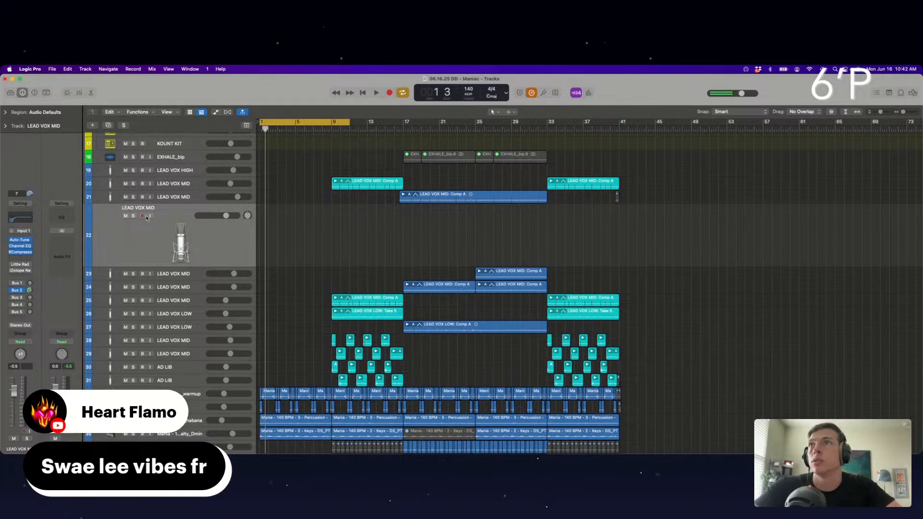
# Copy the short LEAD VOX MID and AD LIB regions of bars 9 to 17 to bar 1 and listen to the intro.
pyautogui.moveTo(321, 383); pyautogui.dragTo(413, 336)
pyautogui.moveTo(351, 346); pyautogui.dragTo(279, 346)
pyautogui.press('space')
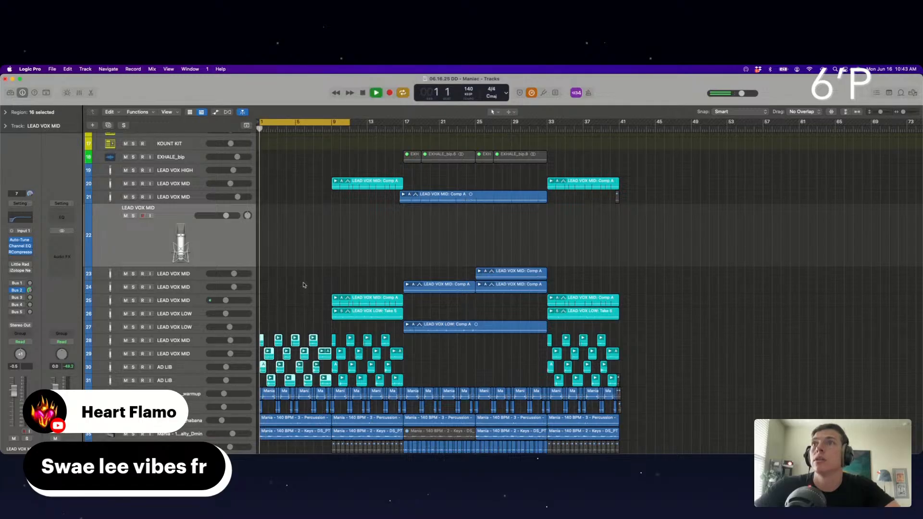
pyautogui.press('super+Right')
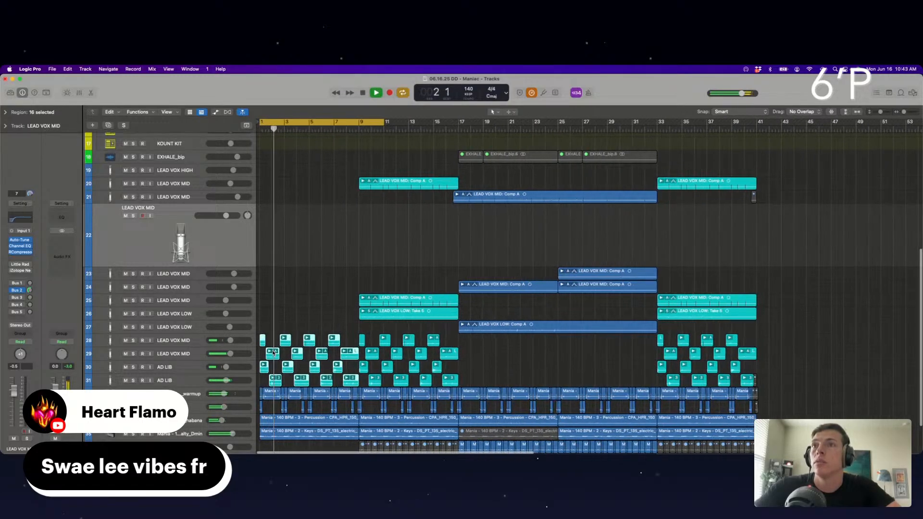
pyautogui.press('super+Right')
pyautogui.press('super+Right')
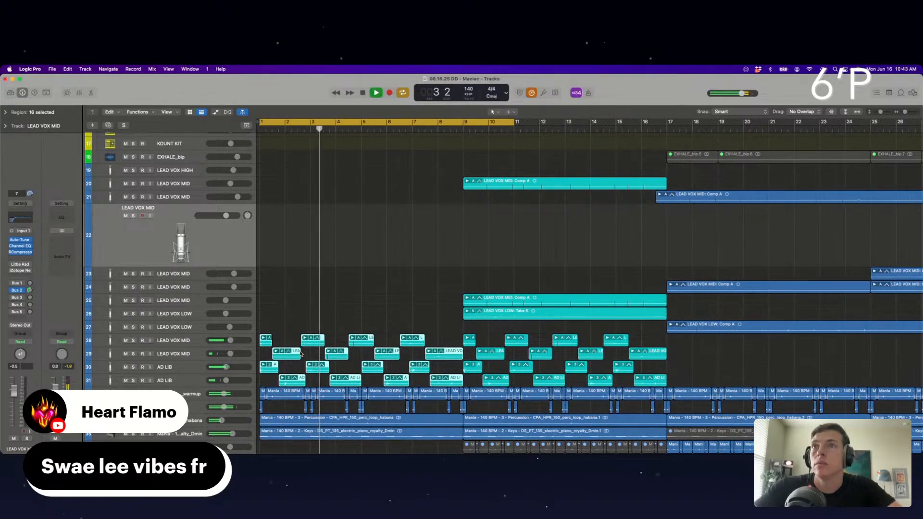
pyautogui.click(295, 344)
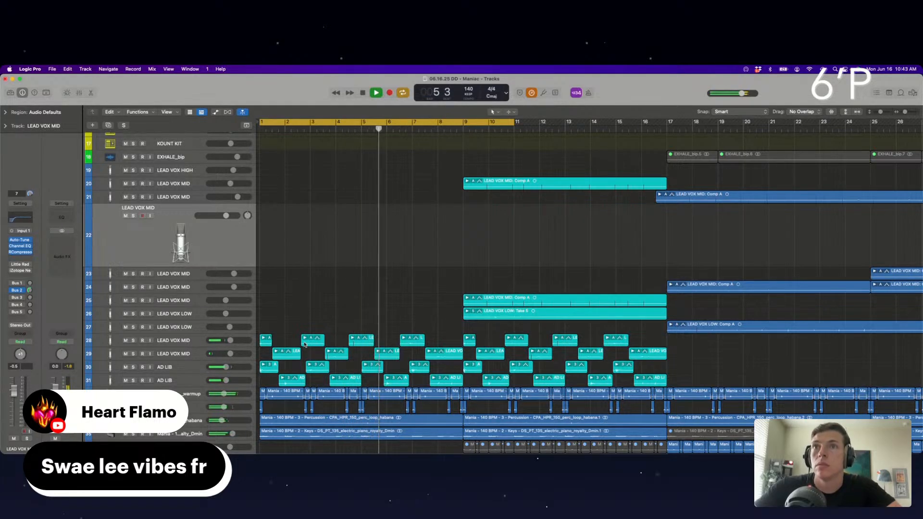
pyautogui.moveTo(370, 336); pyautogui.dragTo(268, 355)
pyautogui.click(315, 296)
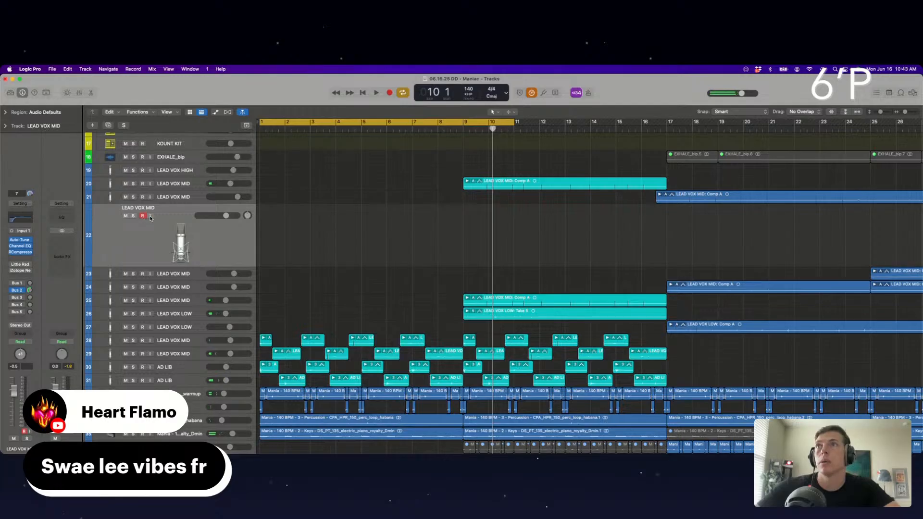
# Record a vocal take on the new LEAD VOX MID track from bar 1 to just before bar 10 and play it back.
pyautogui.scroll(15, 172, 210)
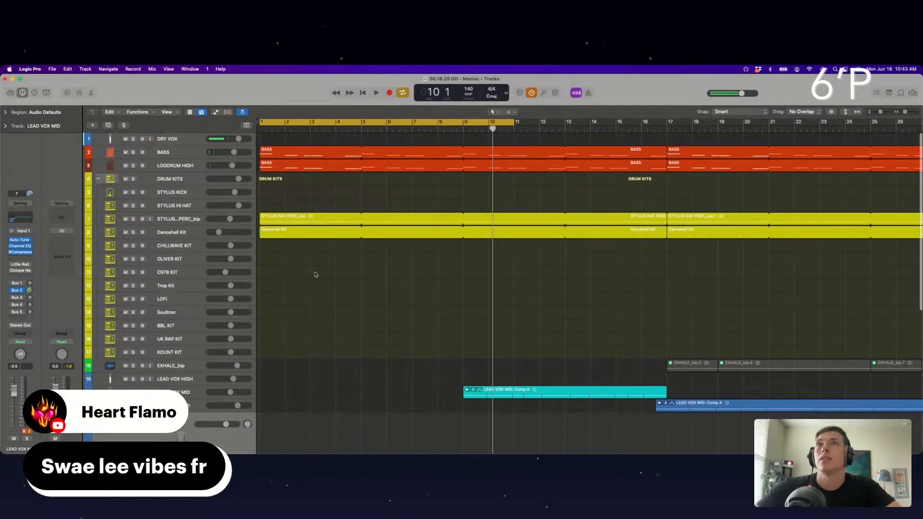
pyautogui.scroll(-10, 315, 275)
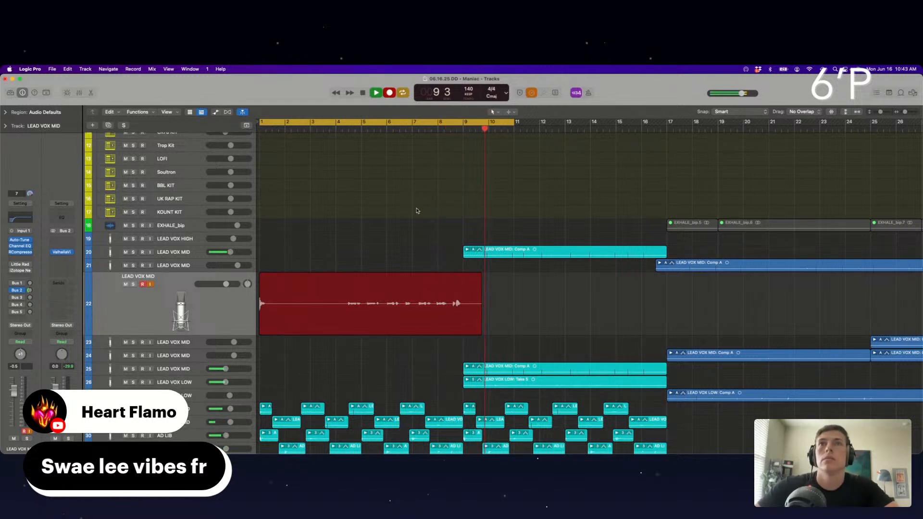
pyautogui.press('space')
pyautogui.scroll(-2, 334, 336)
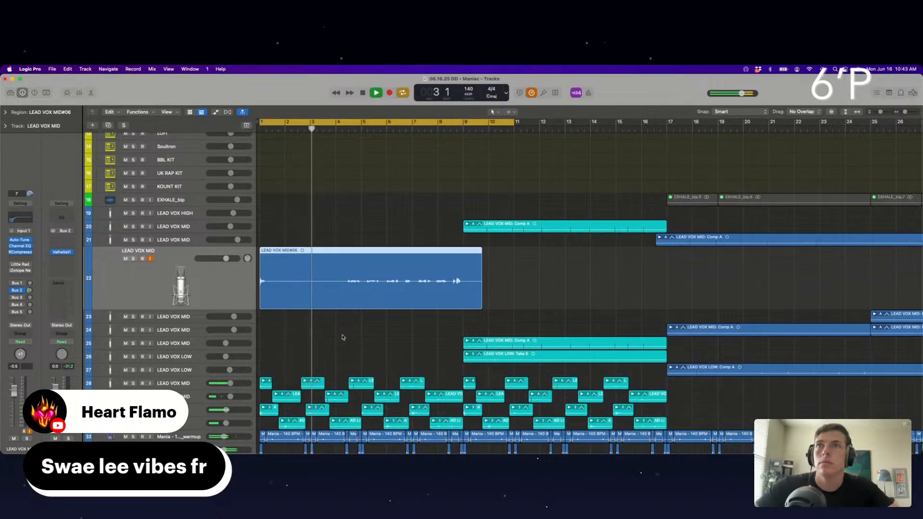
# Insert Little AlterBoy on the new LEAD VOX MID track with linked pitch and formant at -5.0, turn off Low Latency Mode, and replay.
pyautogui.scroll(-5, 399, 329)
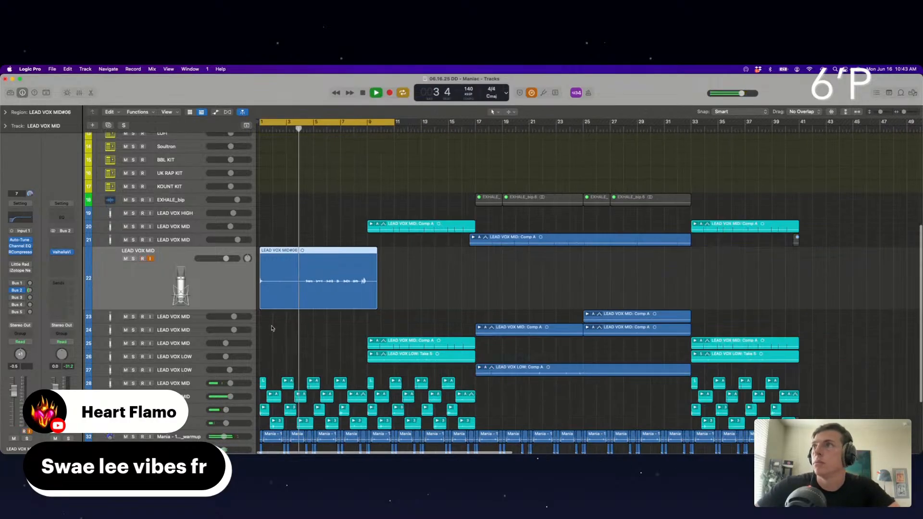
pyautogui.click(20, 258)
pyautogui.moveTo(21, 425)
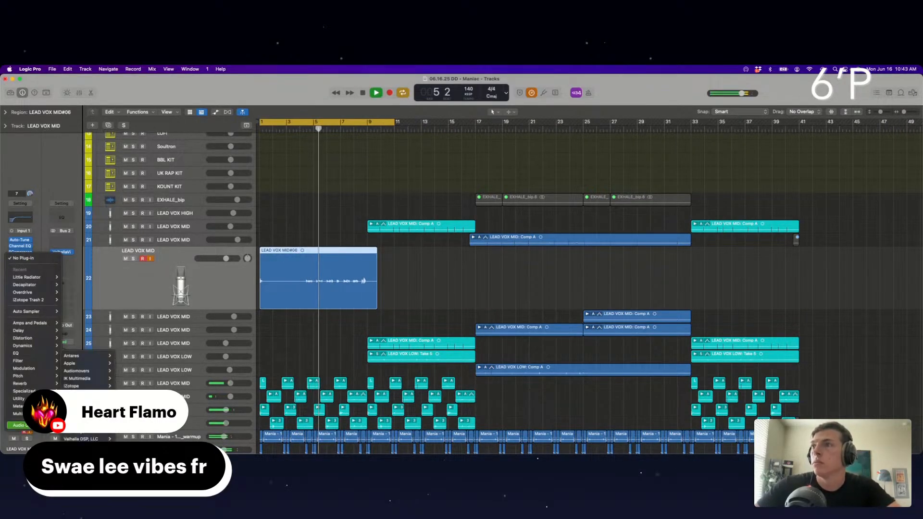
pyautogui.moveTo(75, 447)
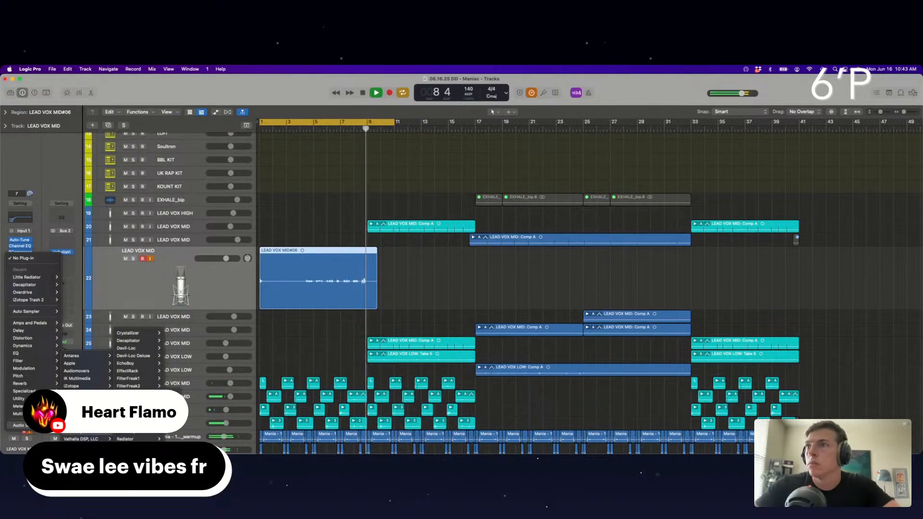
pyautogui.click(131, 394)
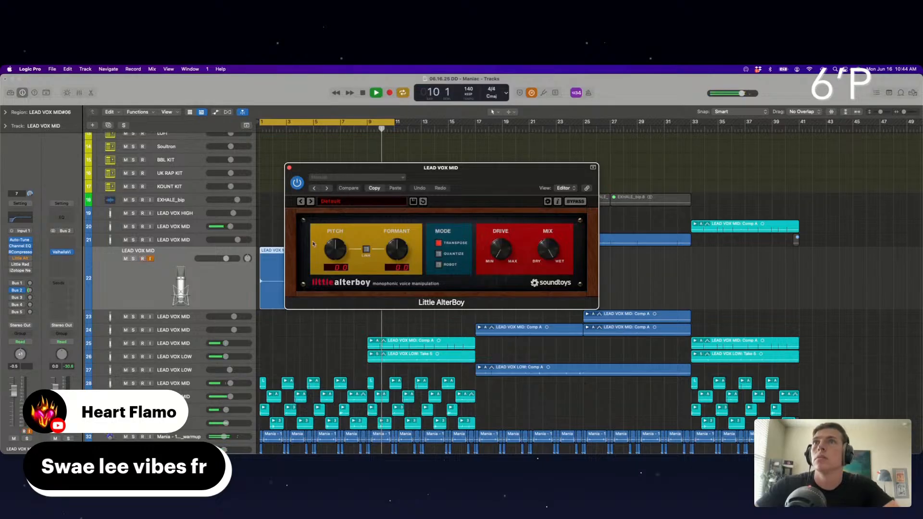
pyautogui.moveTo(340, 254); pyautogui.dragTo(342, 268)
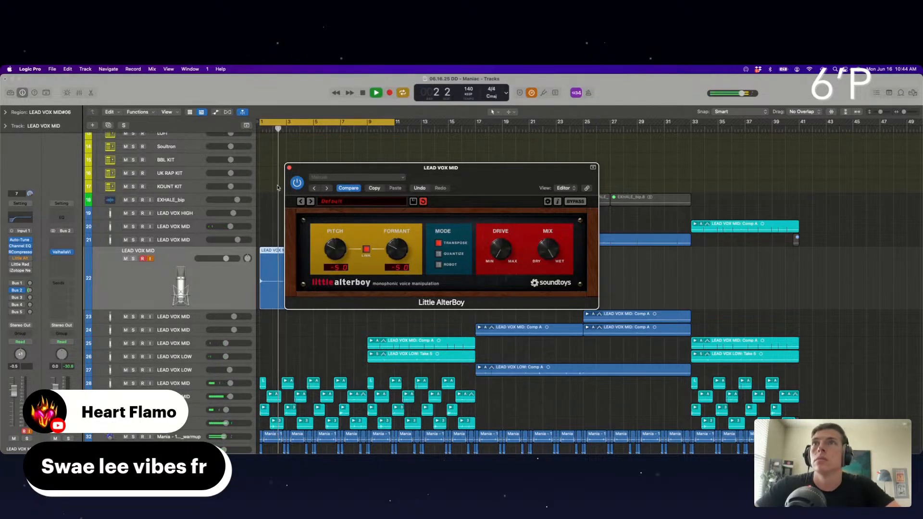
pyautogui.click(408, 158)
pyautogui.moveTo(410, 171); pyautogui.dragTo(535, 179)
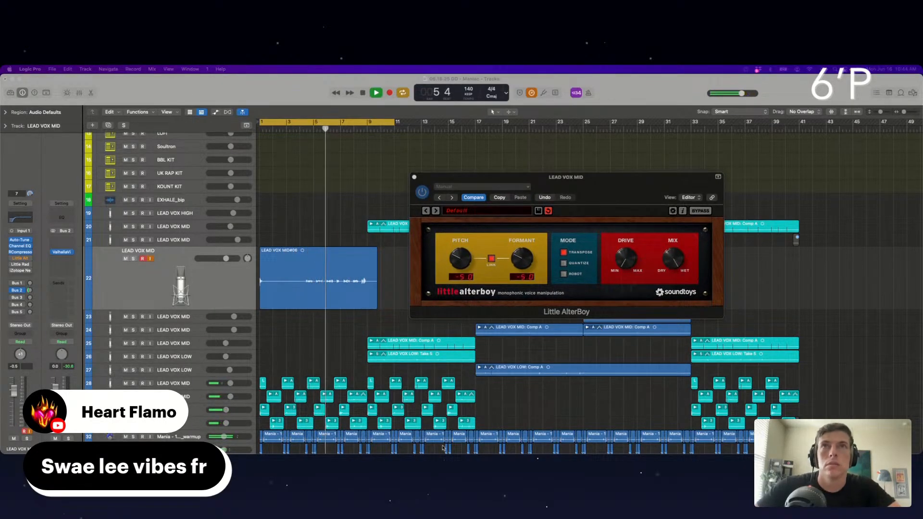
pyautogui.click(532, 93)
pyautogui.press('space')
pyautogui.press('space')
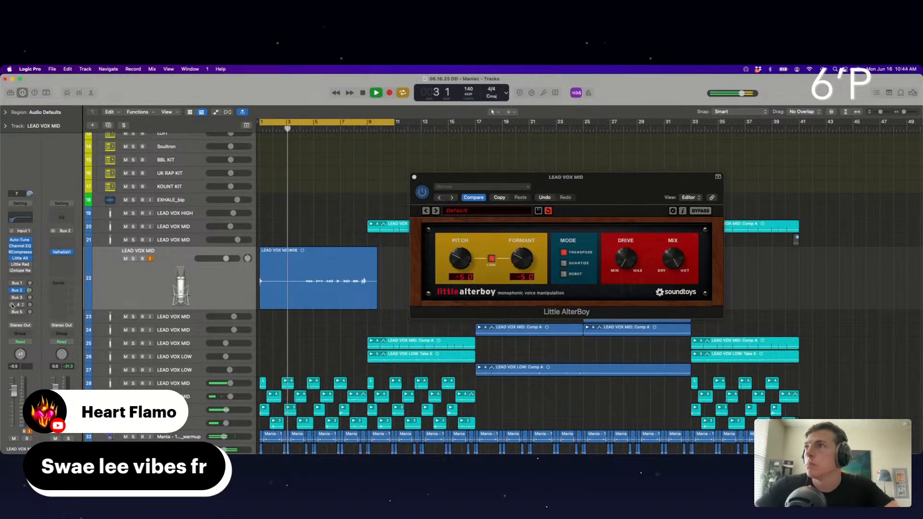
# Raise the new LEAD VOX MID track's Bus 4 echo send and set its volume to +1.7 dB.
pyautogui.moveTo(29, 304); pyautogui.dragTo(30, 289)
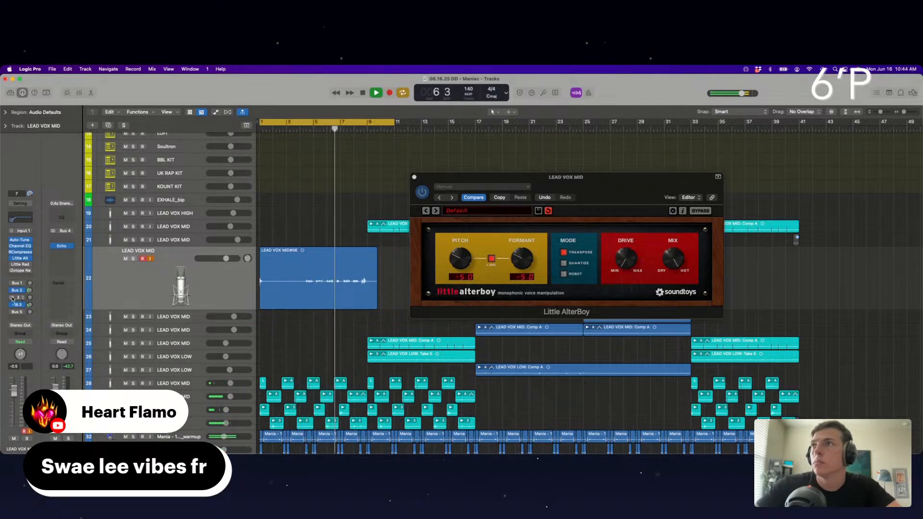
pyautogui.moveTo(225, 259); pyautogui.dragTo(230, 258)
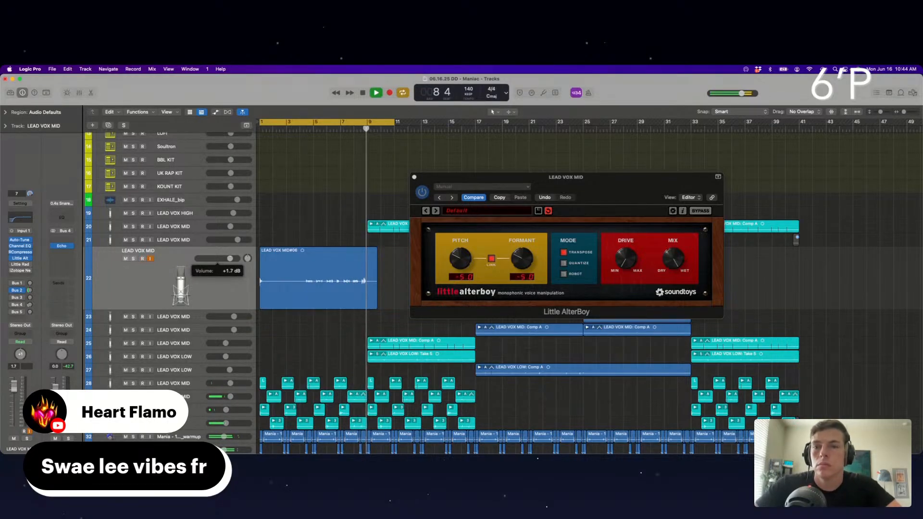
pyautogui.click(414, 178)
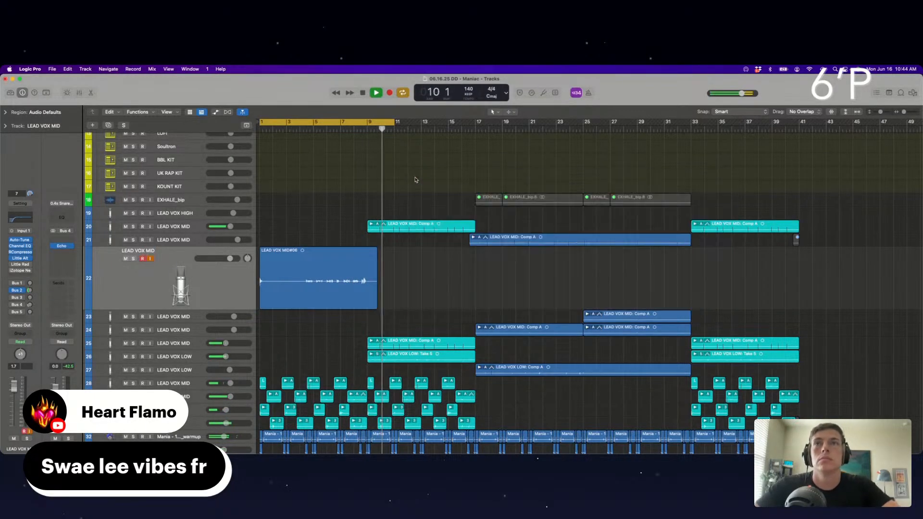
# Review the drum, bass and vocal tracks of the whole arrangement while playing on past bar 10 with cycling off.
pyautogui.press('super+Left')
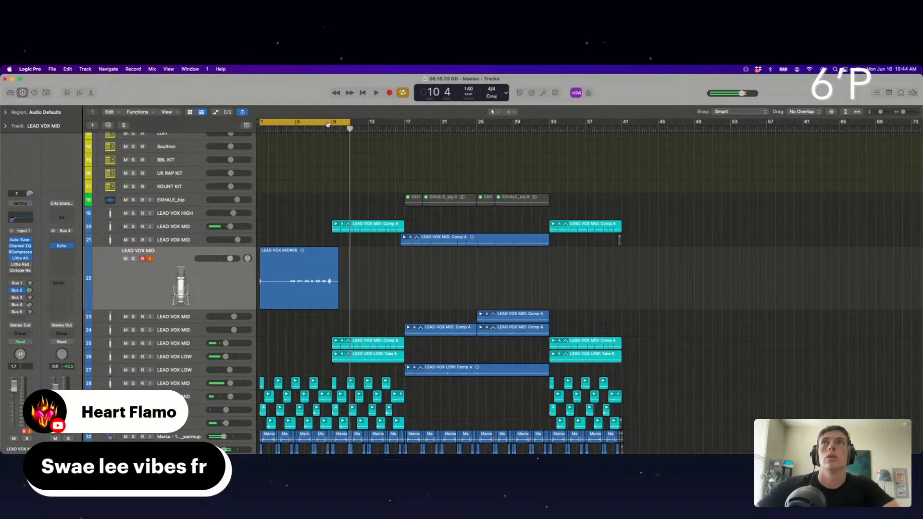
pyautogui.scroll(6, 201, 230)
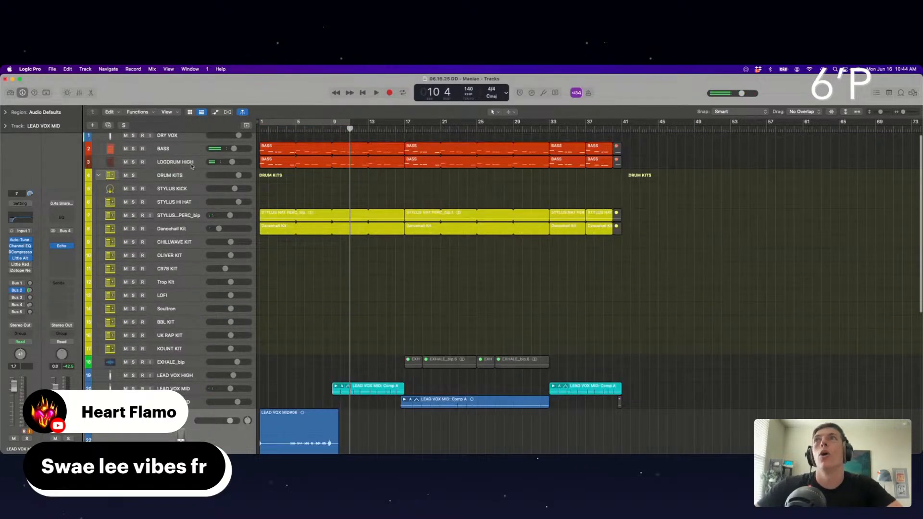
pyautogui.scroll(-2, 221, 385)
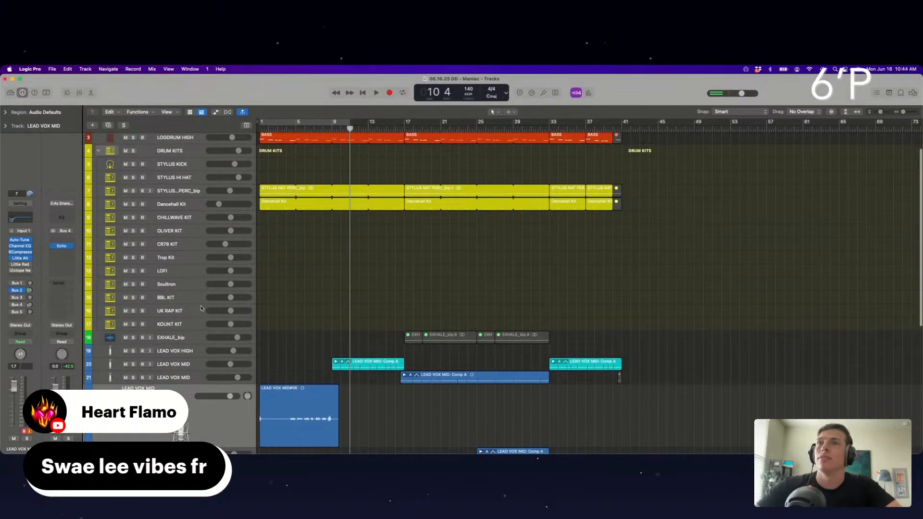
pyautogui.scroll(2, 200, 308)
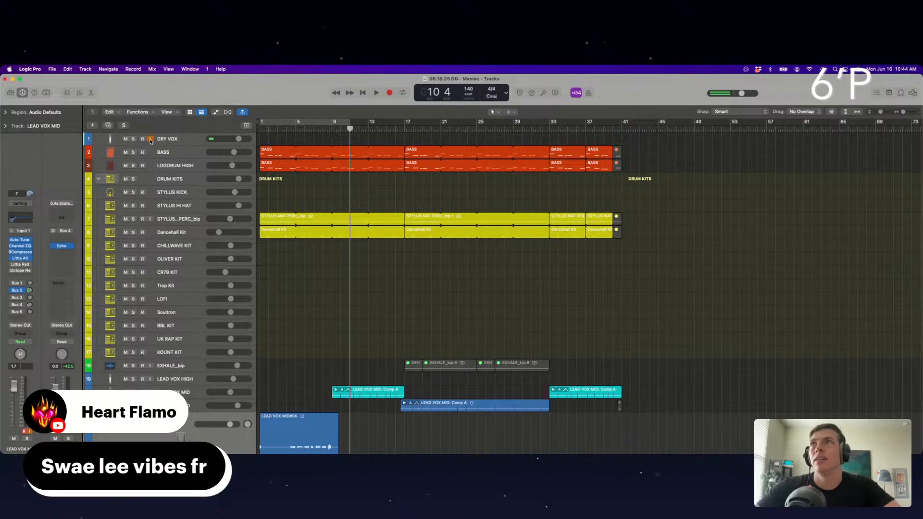
pyautogui.scroll(-3, 151, 379)
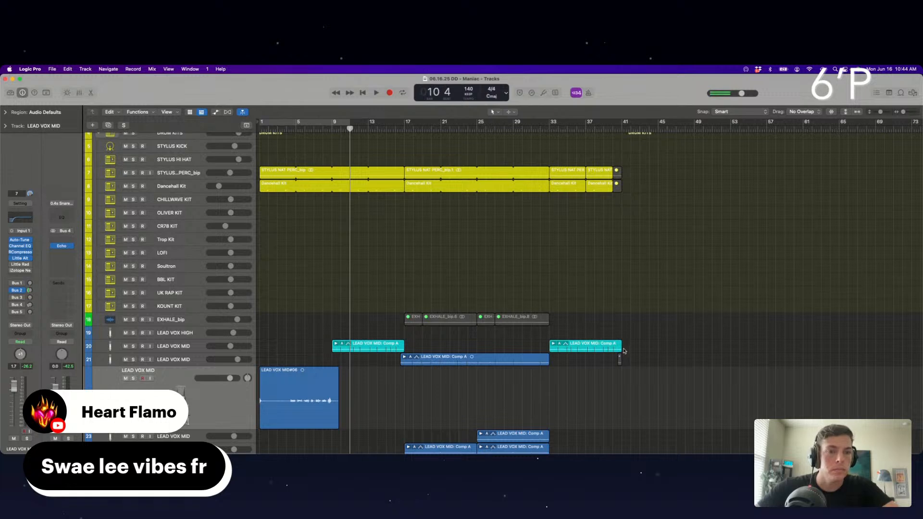
pyautogui.scroll(-1, 465, 351)
pyautogui.hscroll(3, 465, 351)
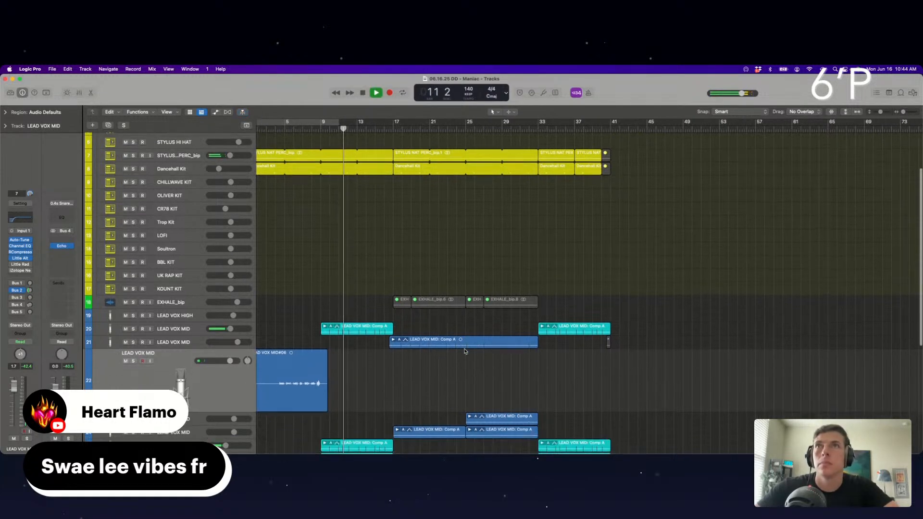
pyautogui.hscroll(-3, 465, 352)
pyautogui.scroll(-5, 465, 351)
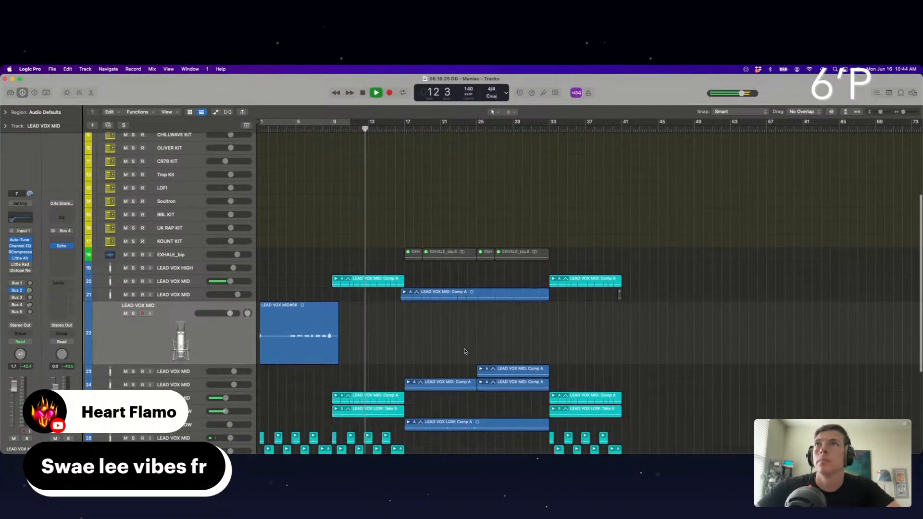
pyautogui.scroll(8, 465, 351)
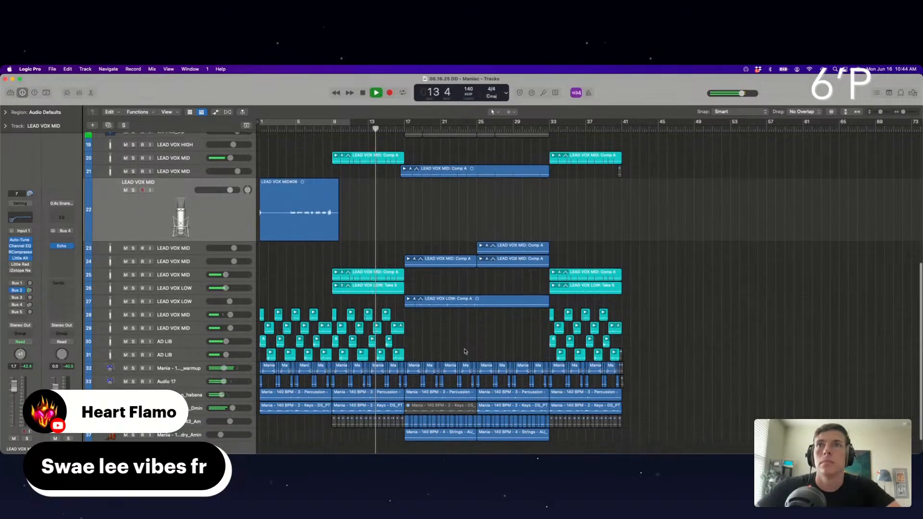
pyautogui.scroll(3, 400, 268)
pyautogui.press('space')
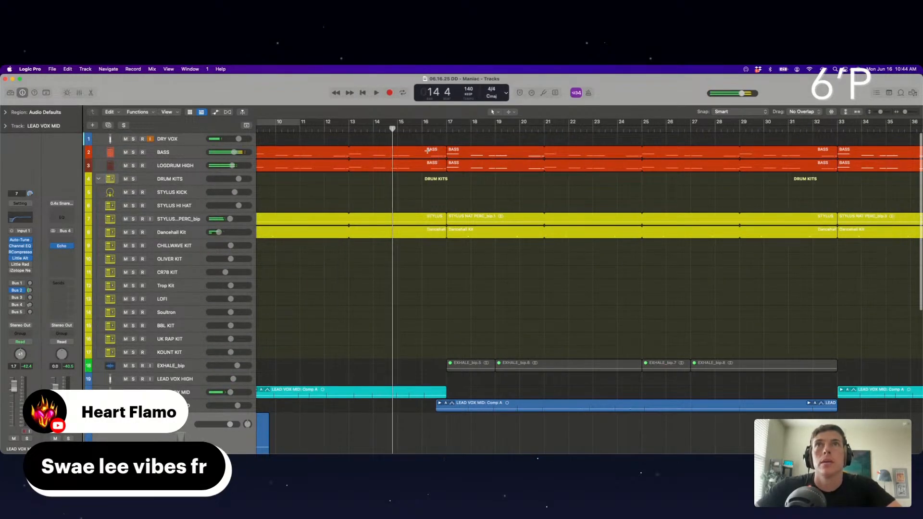
# Mute the BASS and LOGDRUM HIGH parts from bar 16 to 17 and replay from bar 13.
pyautogui.moveTo(422, 152); pyautogui.dragTo(446, 179)
pyautogui.hotkey('ctrl', 'm')
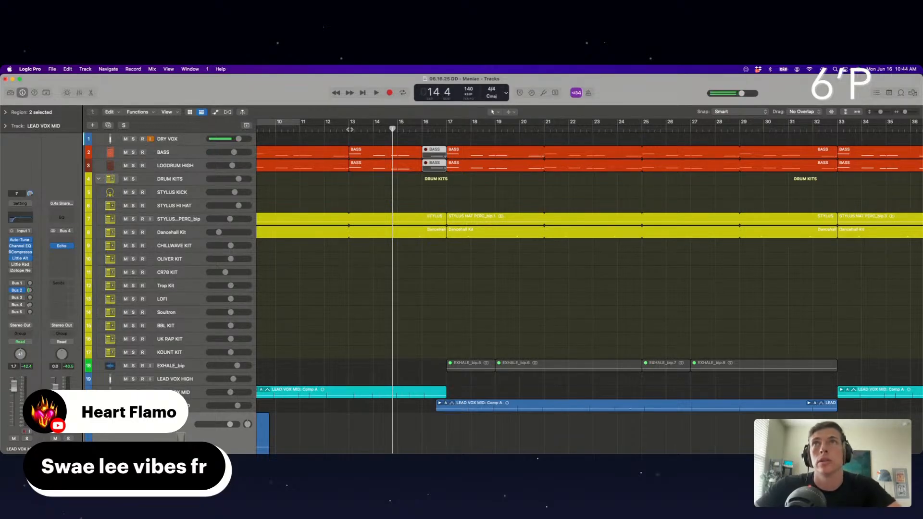
pyautogui.click(350, 130)
pyautogui.press('space')
pyautogui.press('super+Right')
pyautogui.press('super+Right')
pyautogui.press('super+Right')
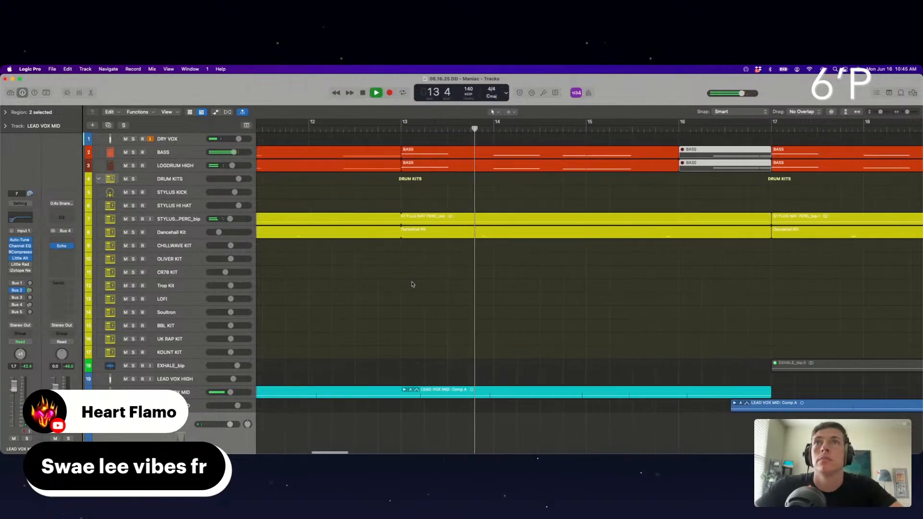
# Try muting the STYLUS NAT PERC and Dancehall Kit parts from bar 15 to 17, then unmute them.
pyautogui.hscroll(3, 615, 226)
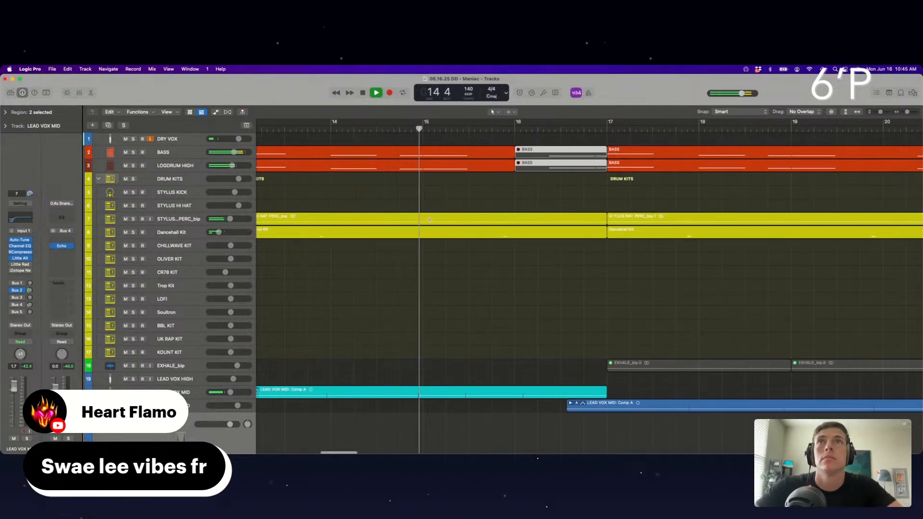
pyautogui.moveTo(423, 217); pyautogui.dragTo(606, 249)
pyautogui.hotkey('ctrl', 'm')
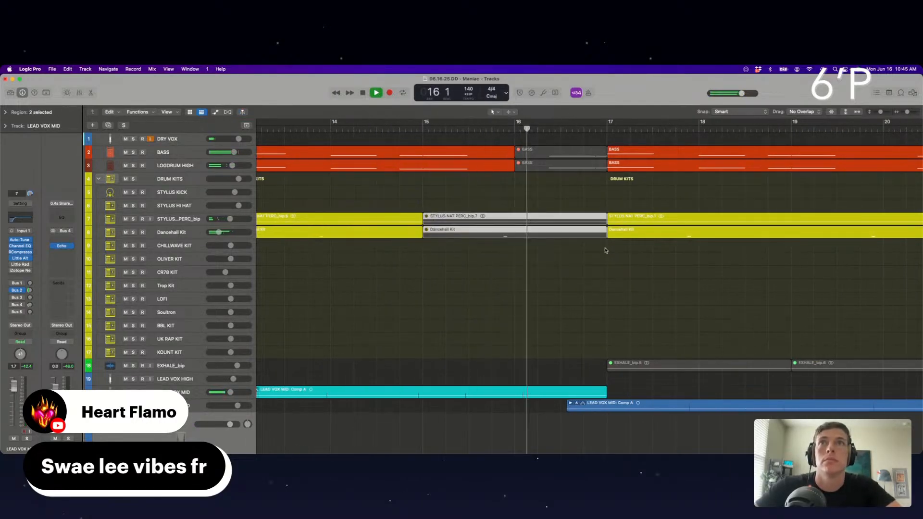
pyautogui.hotkey('ctrl', 'm')
# Mute the STYLUS NAT PERC and Dancehall Kit parts from bar 15 to 16 and replay from bar 14.
pyautogui.moveTo(517, 217); pyautogui.dragTo(425, 252)
pyautogui.hotkey('ctrl', 'm')
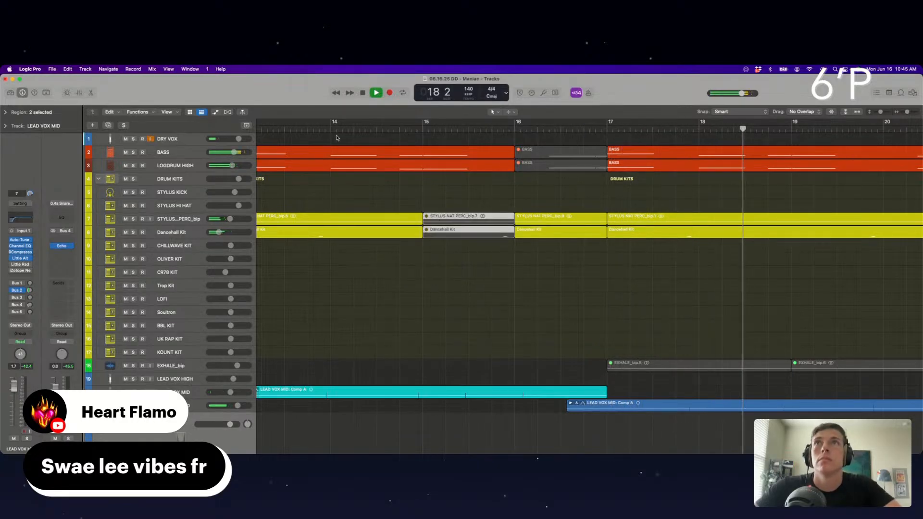
pyautogui.scroll(-10, 487, 342)
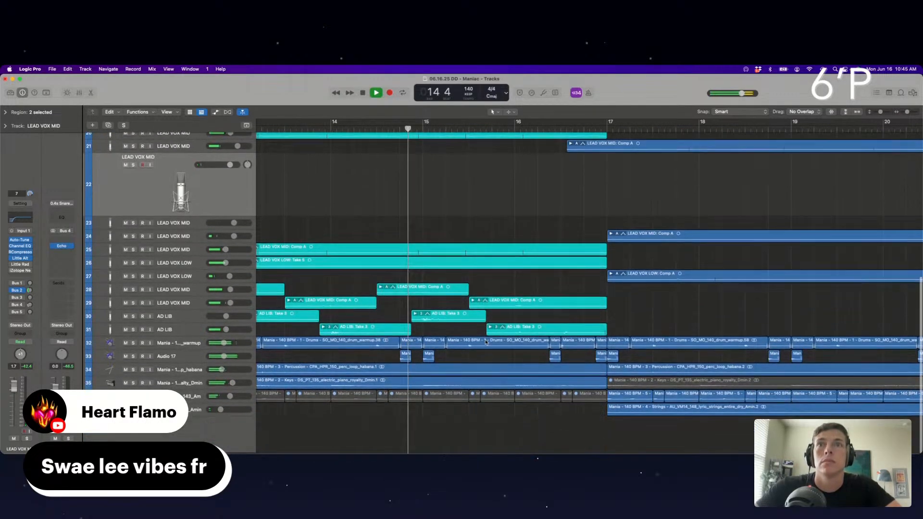
# Mute the drum warmup, Audio 17 and percussion loop parts from bar 15 to 16 and replay from bar 14.
pyautogui.moveTo(423, 339); pyautogui.dragTo(514, 369)
pyautogui.click(512, 368)
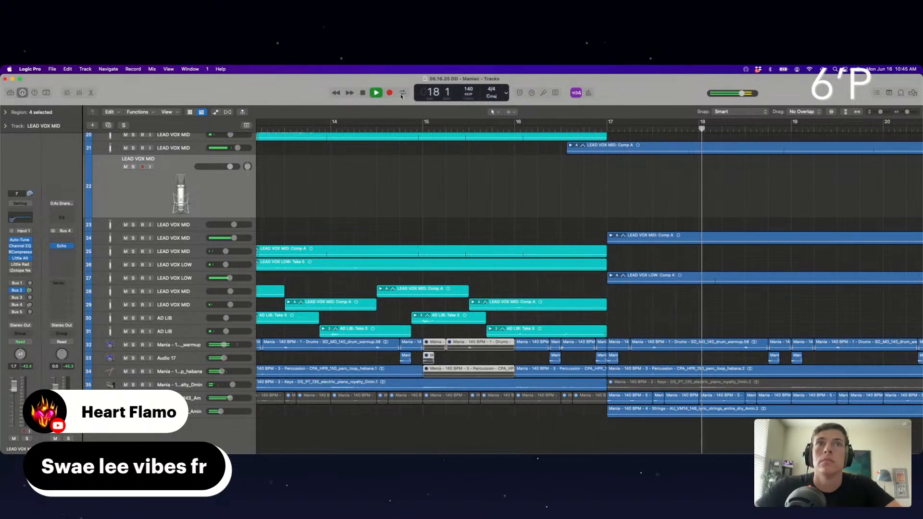
pyautogui.click(362, 128)
# Mute the BASS and LOGDRUM HIGH parts from bar 15 to 16.
pyautogui.scroll(3, 490, 318)
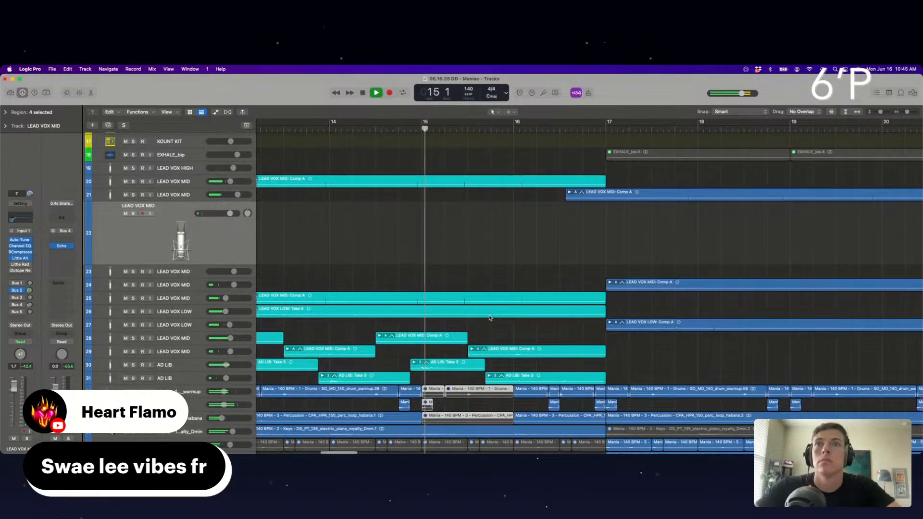
pyautogui.scroll(10, 489, 318)
pyautogui.moveTo(421, 149); pyautogui.dragTo(513, 180)
pyautogui.hotkey('ctrl', 'm')
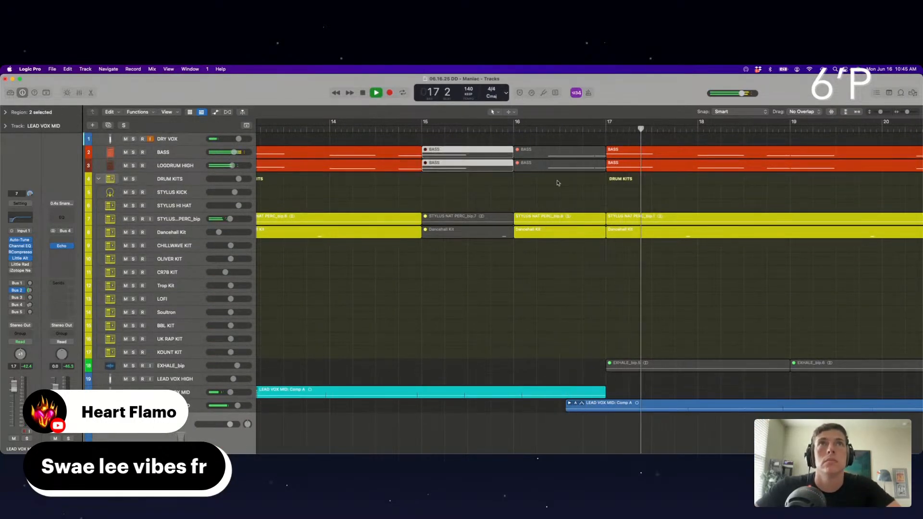
# Unmute a short slice of the BASS and LOGDRUM HIGH parts just before bar 17 and replay from bar 13.
pyautogui.moveTo(595, 147); pyautogui.dragTo(605, 171)
pyautogui.click(604, 171)
pyautogui.click(318, 128)
pyautogui.press('super+Left')
pyautogui.press('super+Left')
pyautogui.press('super+Left')
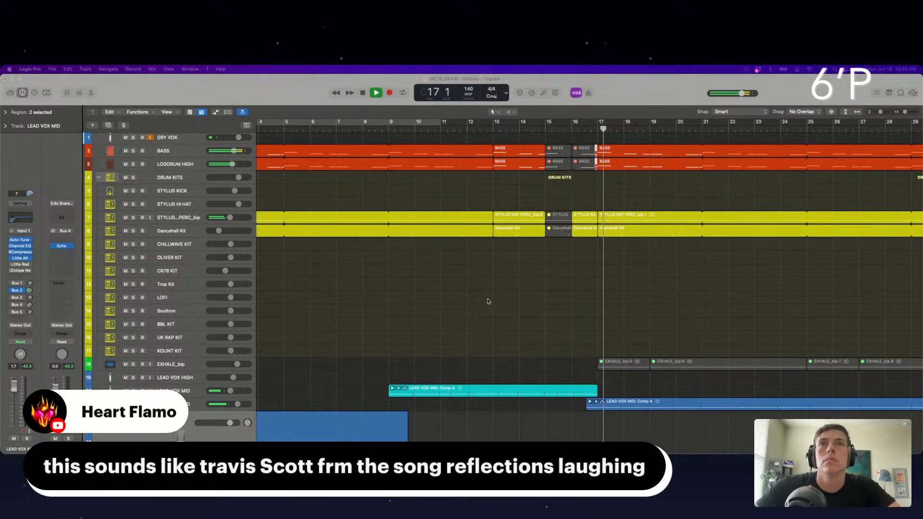
pyautogui.click(485, 130)
pyautogui.click(652, 335)
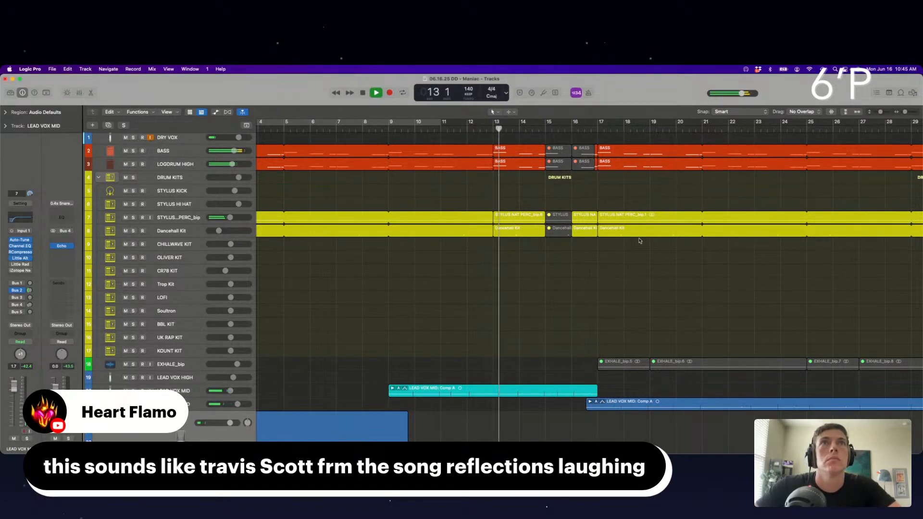
# Mute the short drum warmup region starting at bar 16 and replay from just before it.
pyautogui.press('super+Right')
pyautogui.press('super+Right')
pyautogui.press('super+Right')
pyautogui.hscroll(5, 639, 241)
pyautogui.scroll(-2, 640, 241)
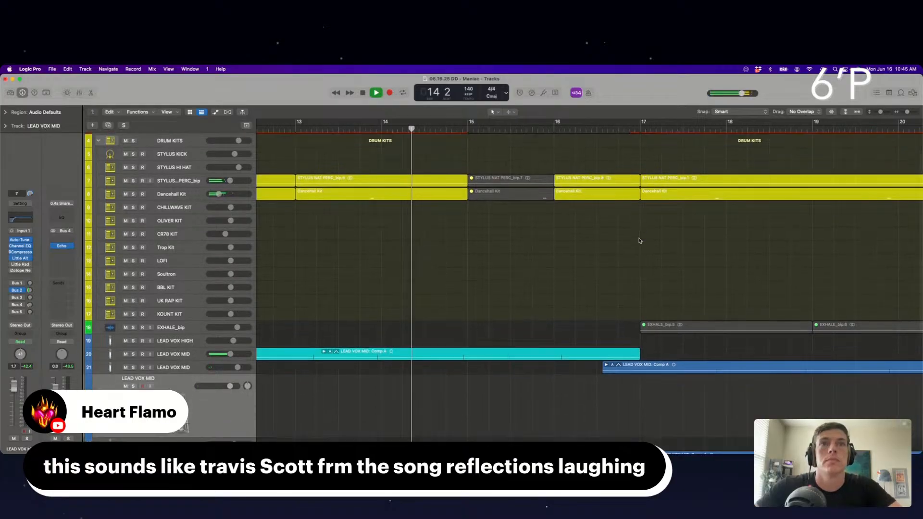
pyautogui.scroll(-10, 639, 241)
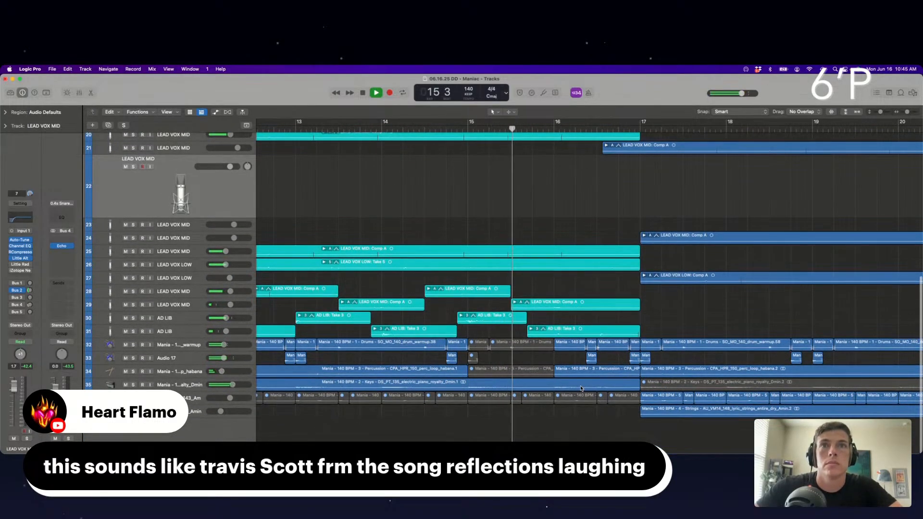
pyautogui.click(571, 342)
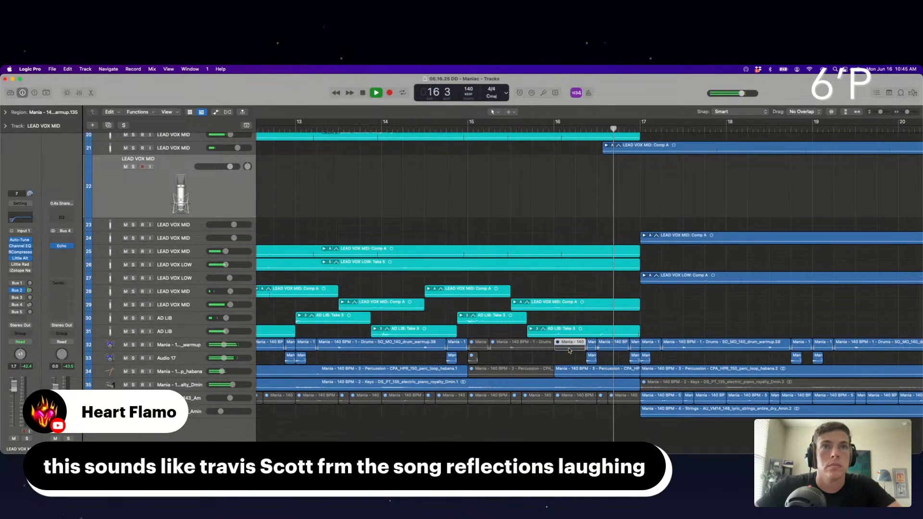
pyautogui.click(528, 130)
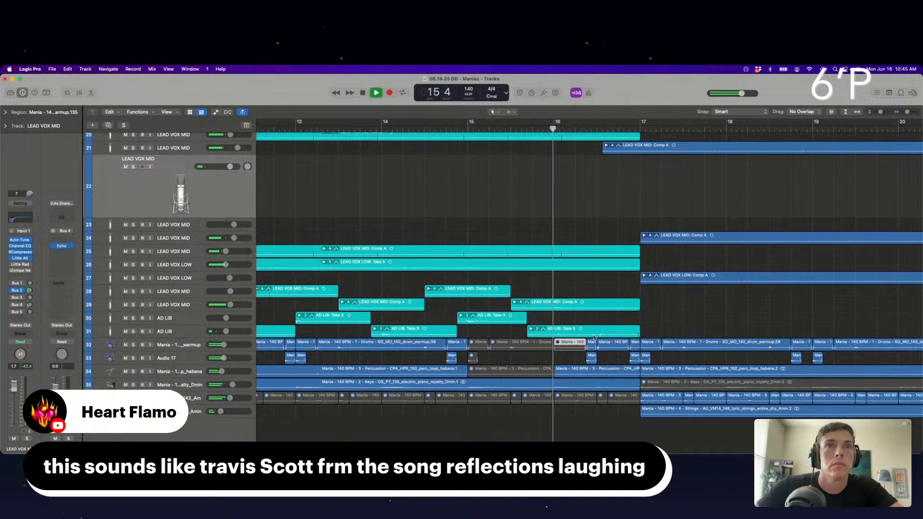
# Mute the opening BASS and LOGDRUM HIGH regions from bar 1 to 5 and replay the song from the start.
pyautogui.click(544, 197)
pyautogui.press('super+Left')
pyautogui.press('super+Left')
pyautogui.press('super+Left')
pyautogui.press('super+Left')
pyautogui.press('super+Left')
pyautogui.press('super+Left')
pyautogui.scroll(8, 545, 198)
pyautogui.scroll(4, 544, 197)
pyautogui.press('Return')
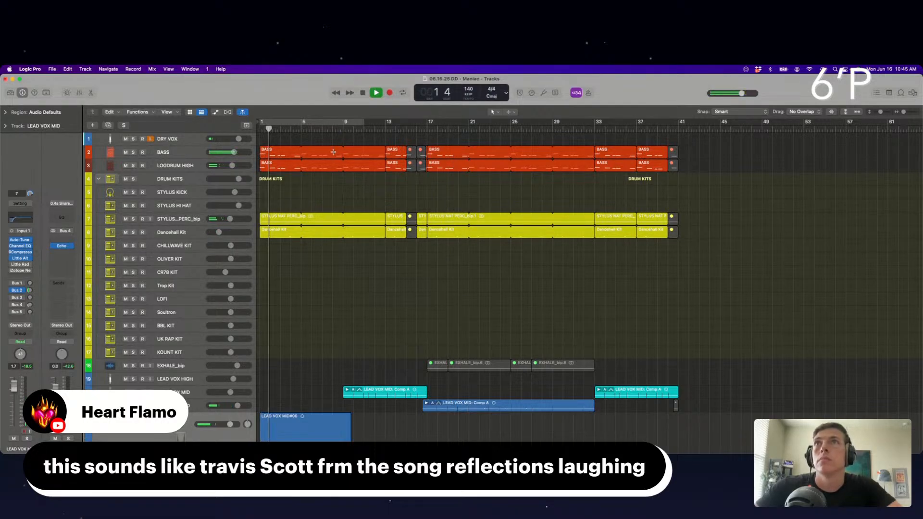
pyautogui.moveTo(302, 152); pyautogui.dragTo(252, 183)
pyautogui.hotkey('ctrl', 'm')
pyautogui.press('Return')
pyautogui.press('space')
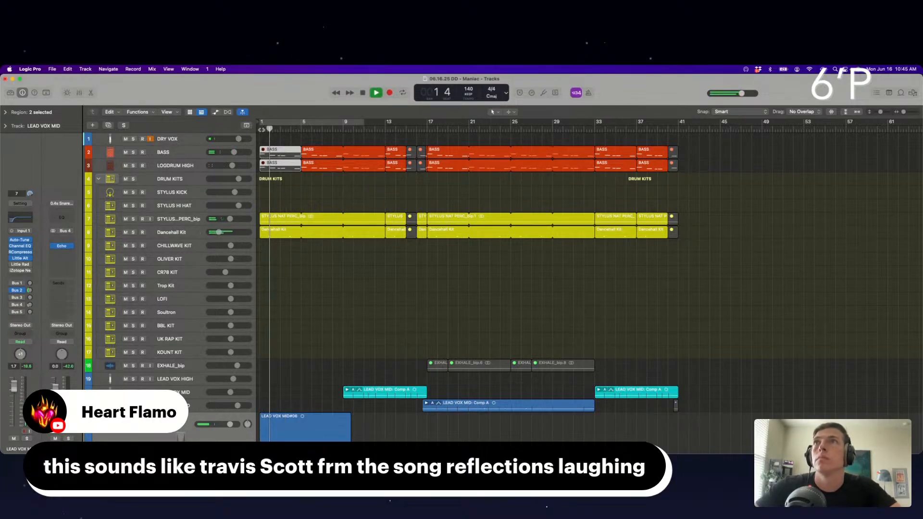
# Raise the volume of the intro vocal's LEAD VOX MID track to +4.0 dB during playback.
pyautogui.scroll(-10, 288, 231)
pyautogui.scroll(-3, 291, 241)
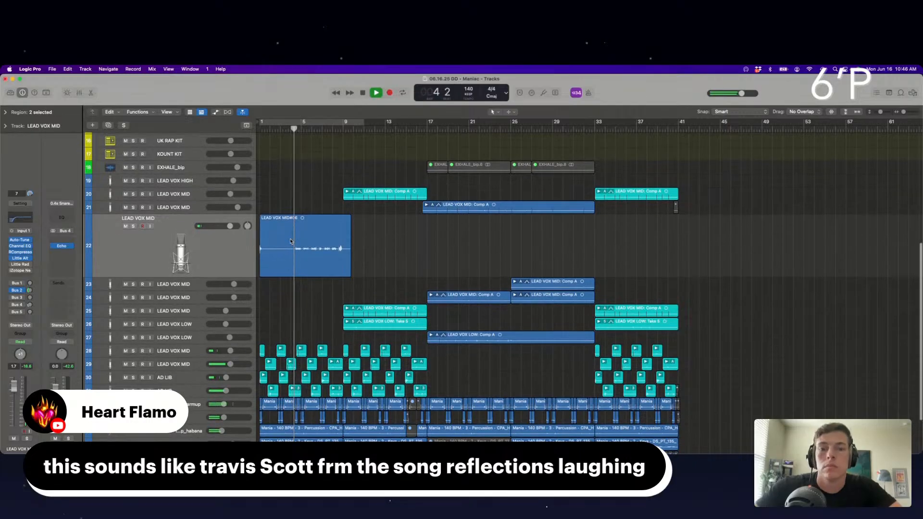
pyautogui.scroll(4, 291, 242)
pyautogui.scroll(1, 290, 241)
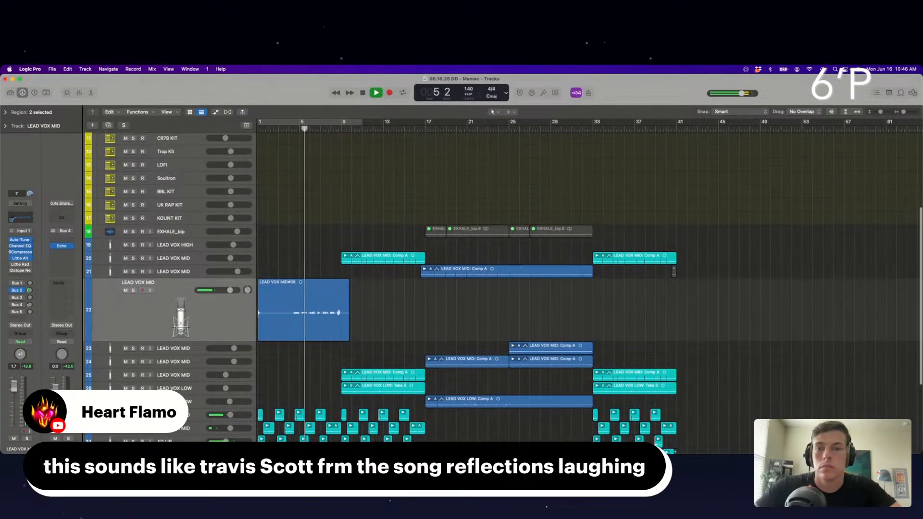
pyautogui.scroll(2, 277, 408)
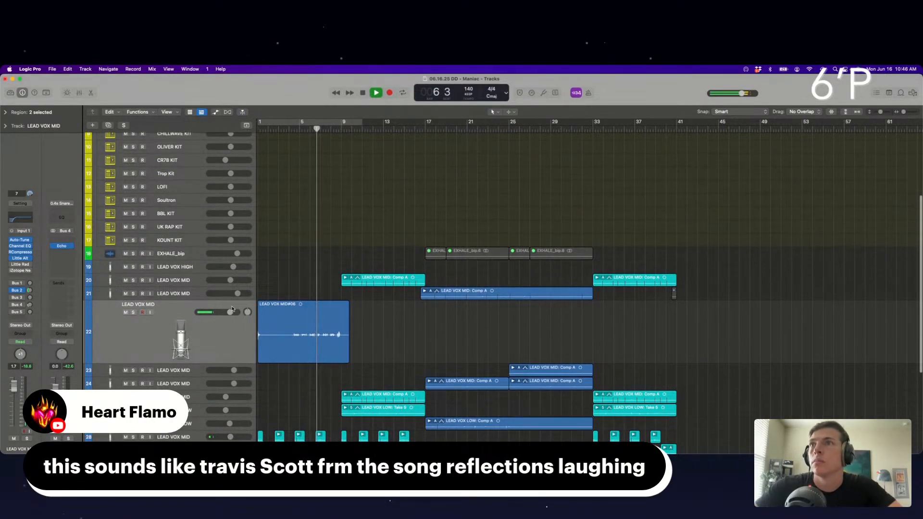
pyautogui.moveTo(232, 308); pyautogui.dragTo(233, 308)
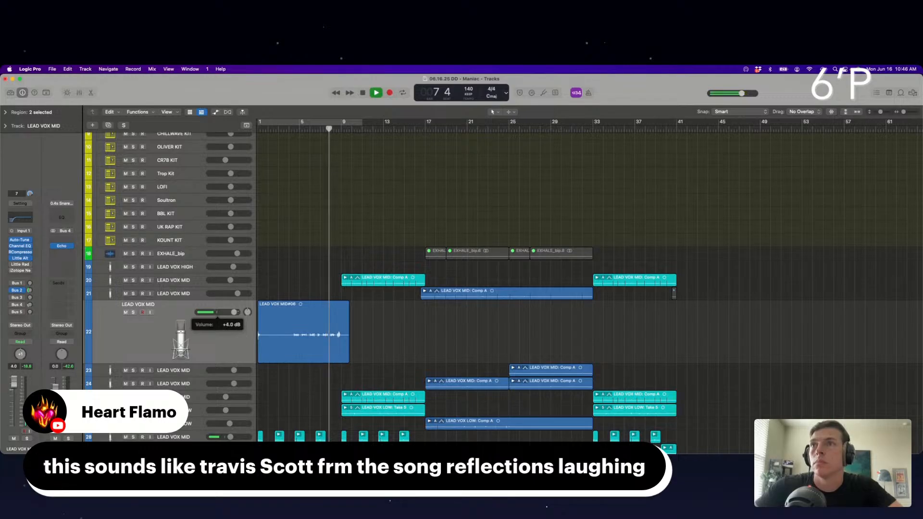
pyautogui.click(489, 353)
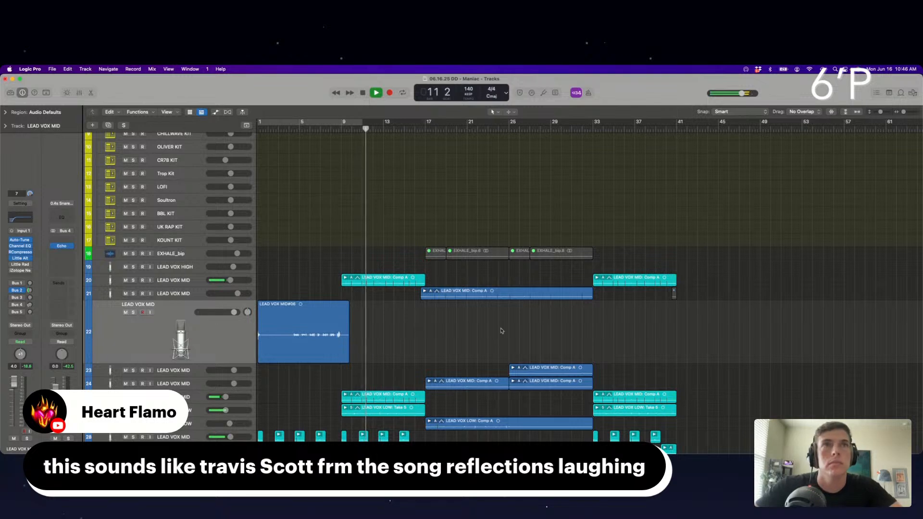
# Review the vocal and loop tracks while playing through the bar 15 drop-out and past bar 17.
pyautogui.scroll(-2, 604, 323)
pyautogui.hscroll(2, 604, 323)
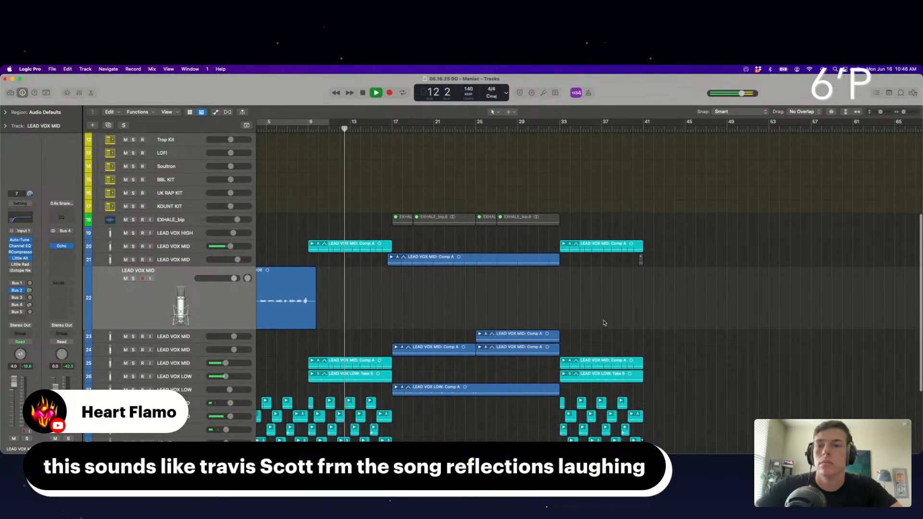
pyautogui.scroll(-1, 604, 323)
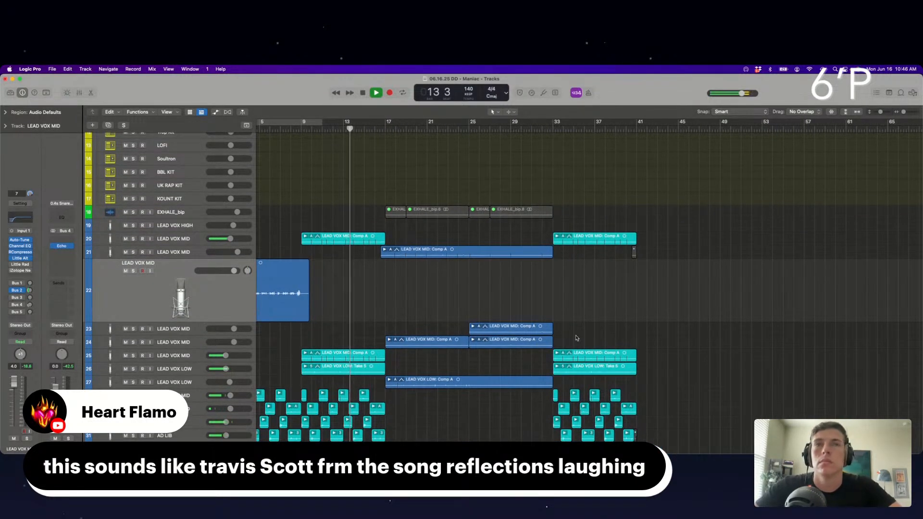
pyautogui.scroll(-5, 576, 338)
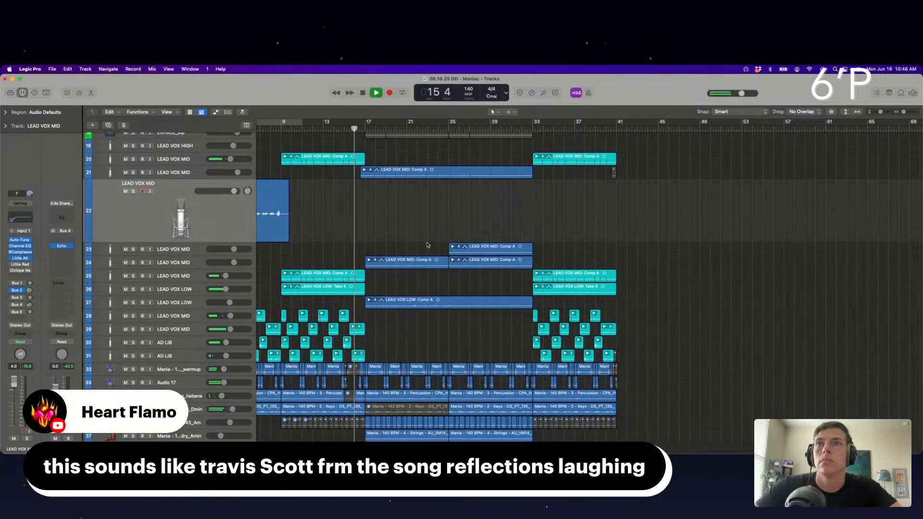
pyautogui.press('super+Right')
pyautogui.press('super+Right')
pyautogui.press('super+Right')
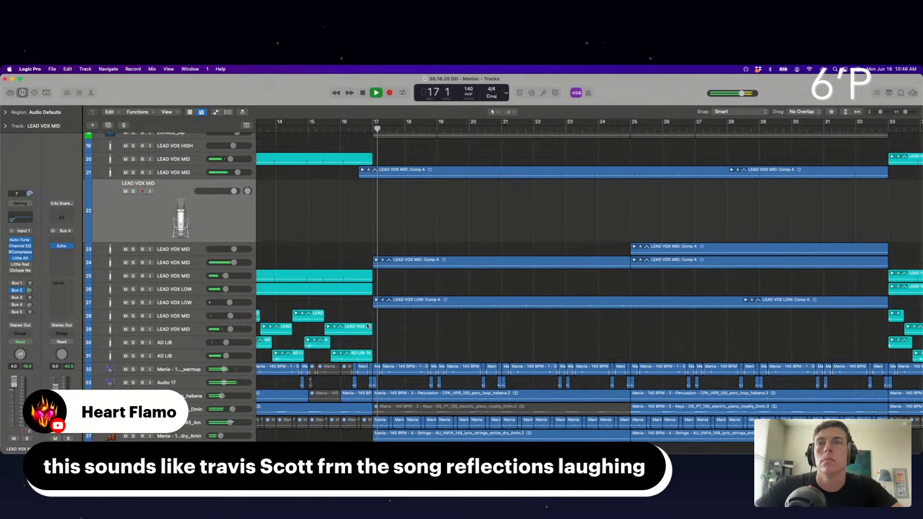
pyautogui.press('super+Left')
pyautogui.press('super+Left')
pyautogui.press('super+Left')
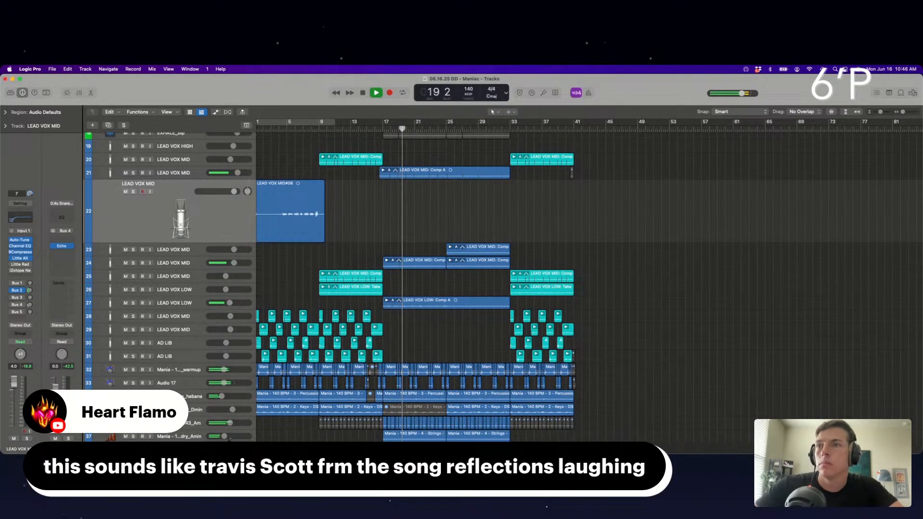
# Cut the strings track by 3.1 dB at 2300 Hz in its Channel EQ.
pyautogui.click(230, 439)
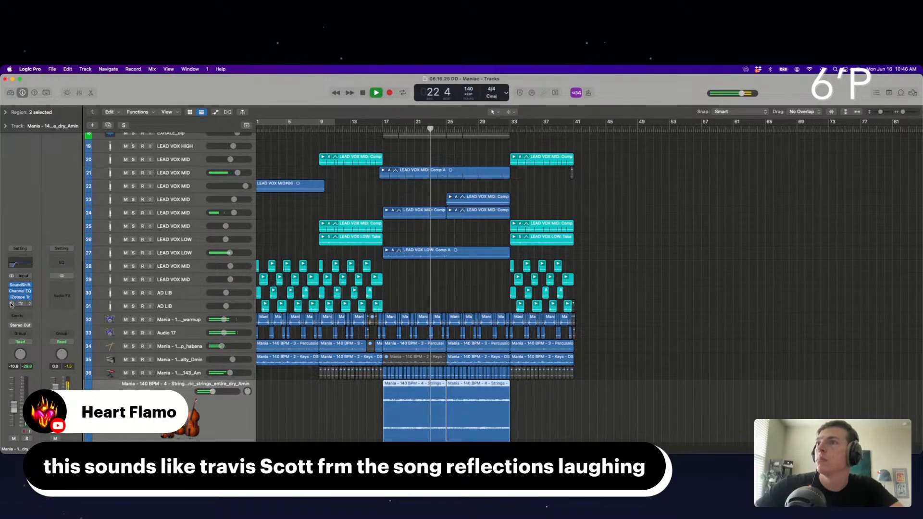
pyautogui.click(697, 361)
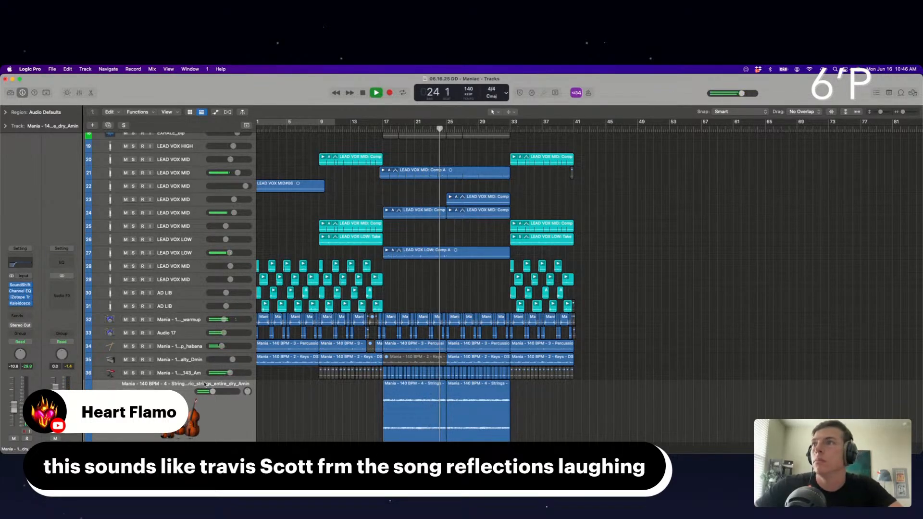
pyautogui.click(23, 266)
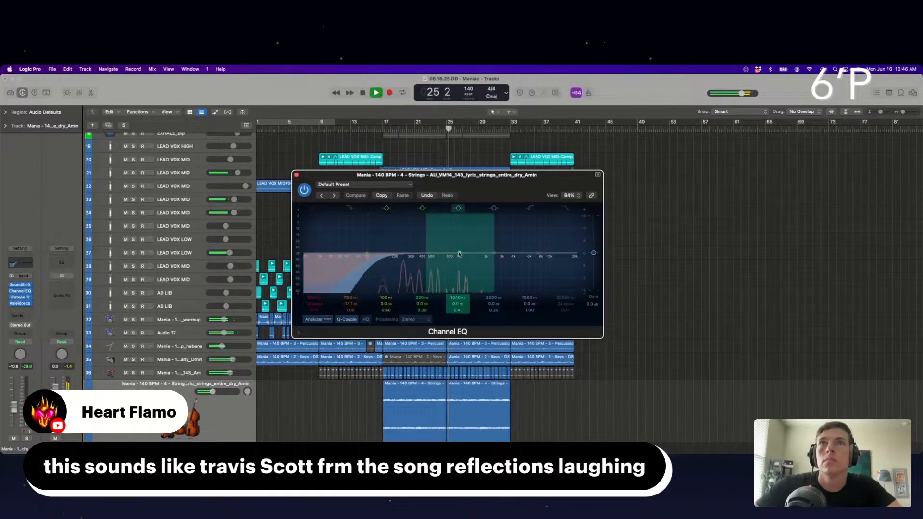
pyautogui.moveTo(444, 254); pyautogui.dragTo(476, 261)
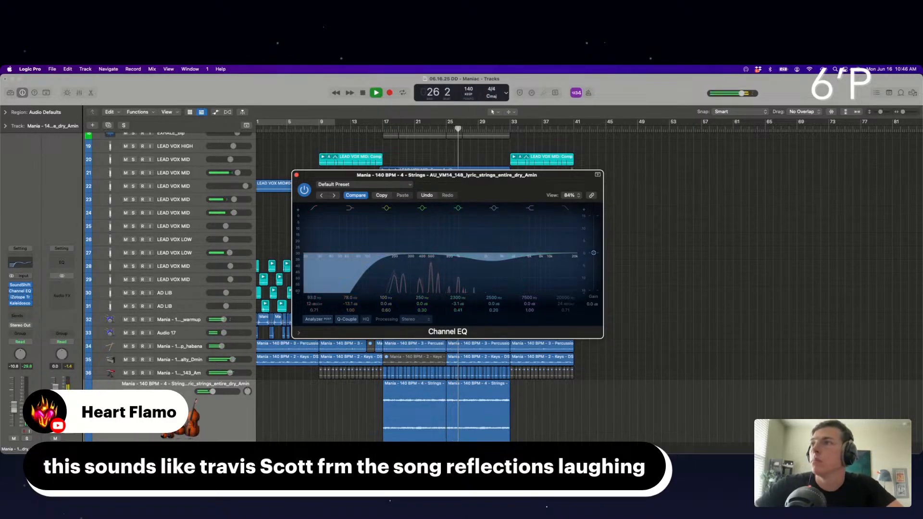
# Raise the strings track's volume to -7.8 dB and close its Channel EQ.
pyautogui.click(95, 360)
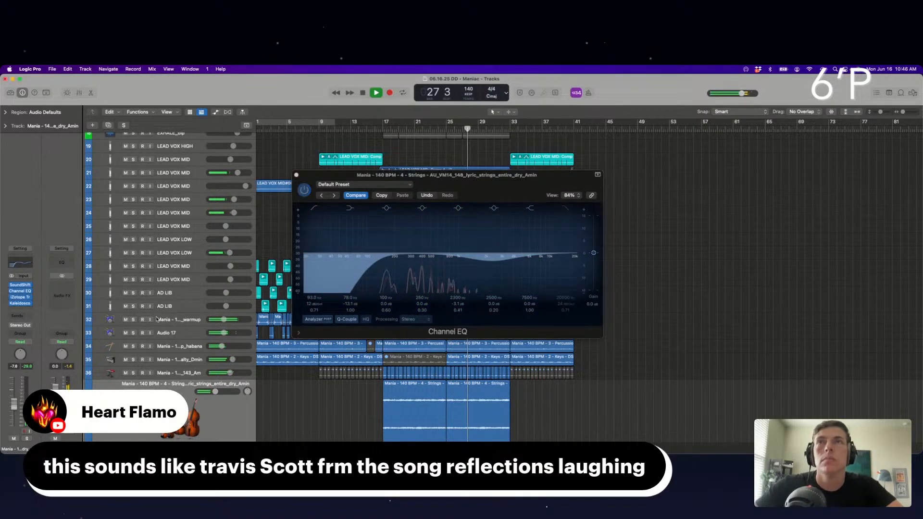
pyautogui.click(298, 180)
pyautogui.click(296, 175)
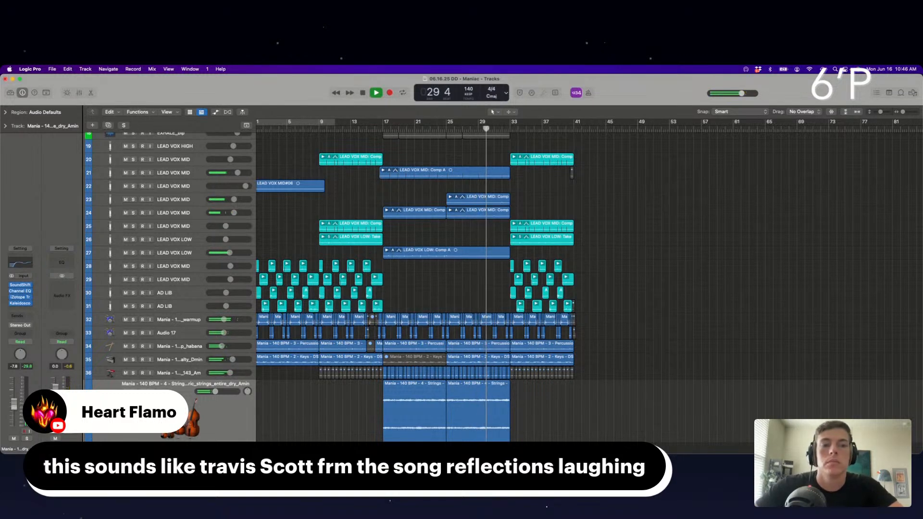
pyautogui.click(591, 299)
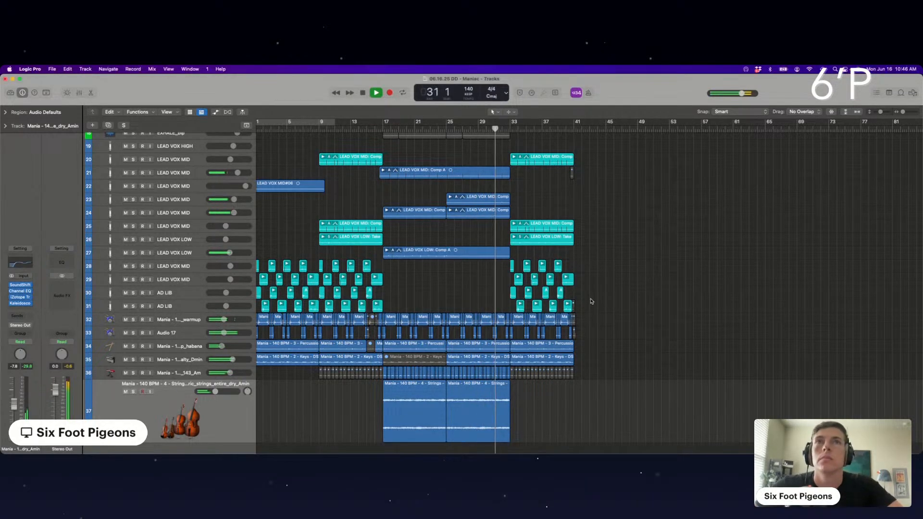
# Mute the STYLUS NAT PERC and Dancehall Kit parts from bar 32 to 33.
pyautogui.press('super+Right')
pyautogui.press('super+Right')
pyautogui.press('super+Right')
pyautogui.press('super+Right')
pyautogui.press('super+Right')
pyautogui.scroll(10, 591, 300)
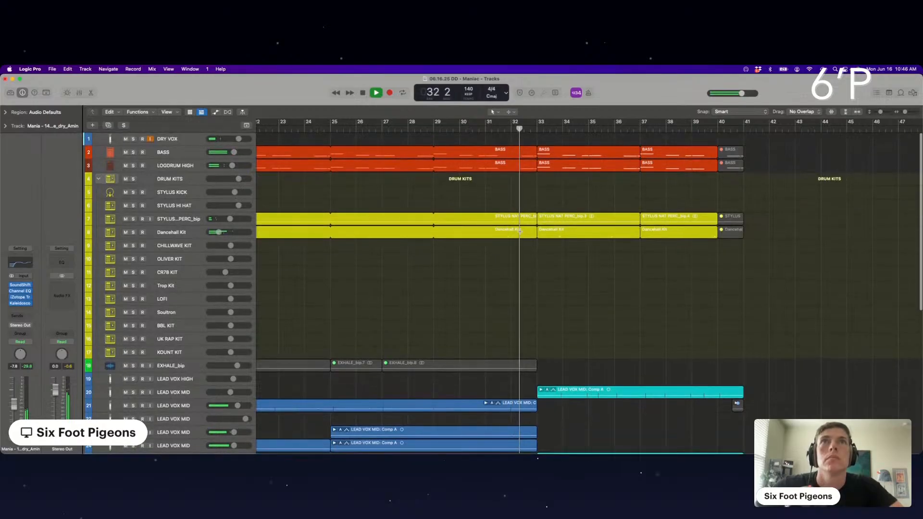
pyautogui.moveTo(511, 215); pyautogui.dragTo(537, 251)
pyautogui.hotkey('ctrl', 'm')
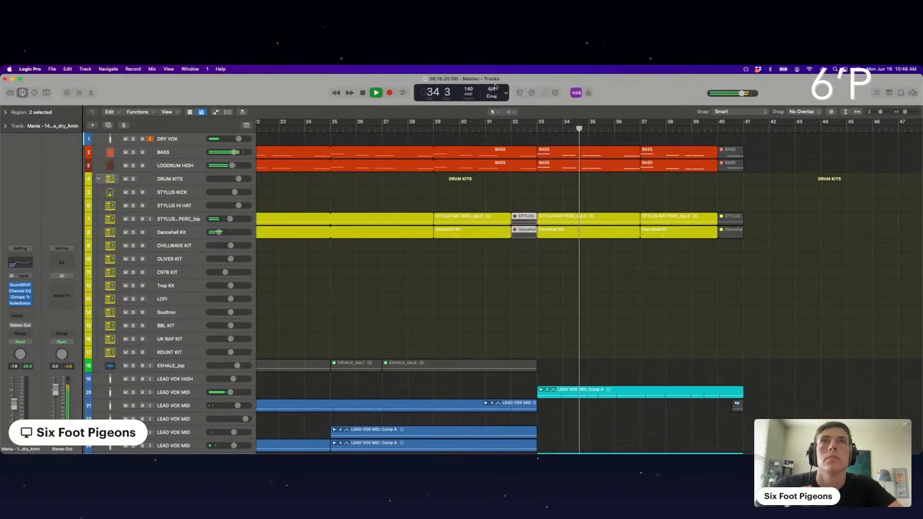
# Replay from bar 30 and mute the BASS and LOGDRUM HIGH parts from bar 32 to 33.
pyautogui.click(457, 129)
pyautogui.moveTo(508, 156); pyautogui.dragTo(535, 181)
pyautogui.hotkey('ctrl', 'm')
pyautogui.scroll(-5, 534, 182)
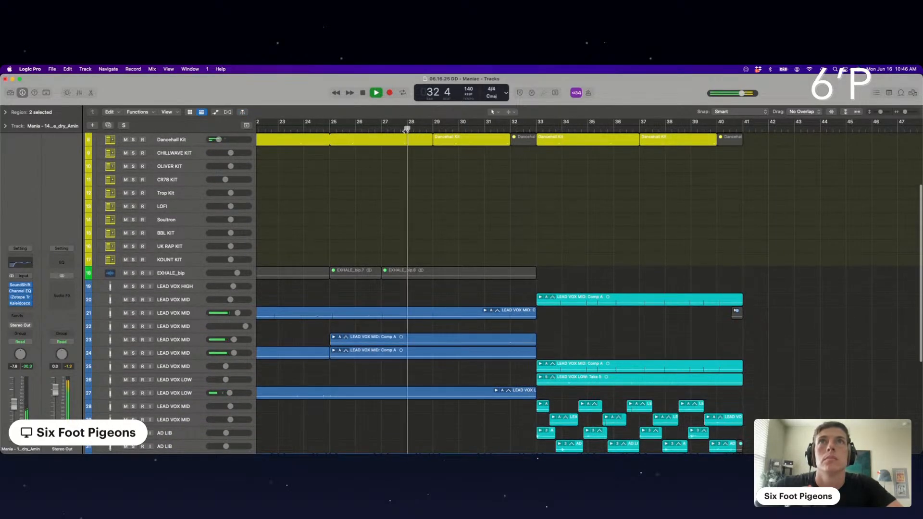
# Mute the BASS, LOGDRUM HIGH, STYLUS NAT PERC and Dancehall Kit parts from bar 31 to 32.
pyautogui.scroll(5, 528, 241)
pyautogui.moveTo(484, 146); pyautogui.dragTo(511, 239)
pyautogui.hotkey('ctrl', 'm')
pyautogui.scroll(-10, 511, 239)
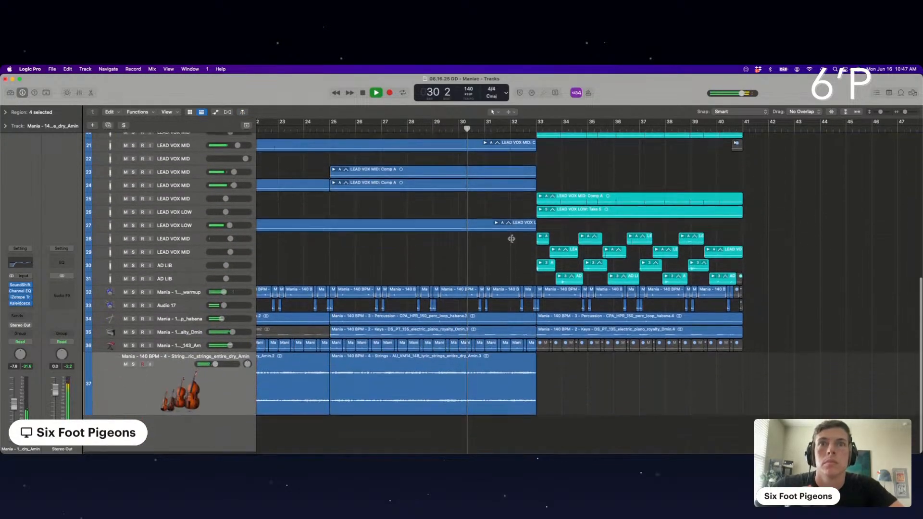
# Mute the drum warmup and Audio 17 regions from just before bar 31 to just after bar 32.
pyautogui.moveTo(484, 292); pyautogui.dragTo(520, 307)
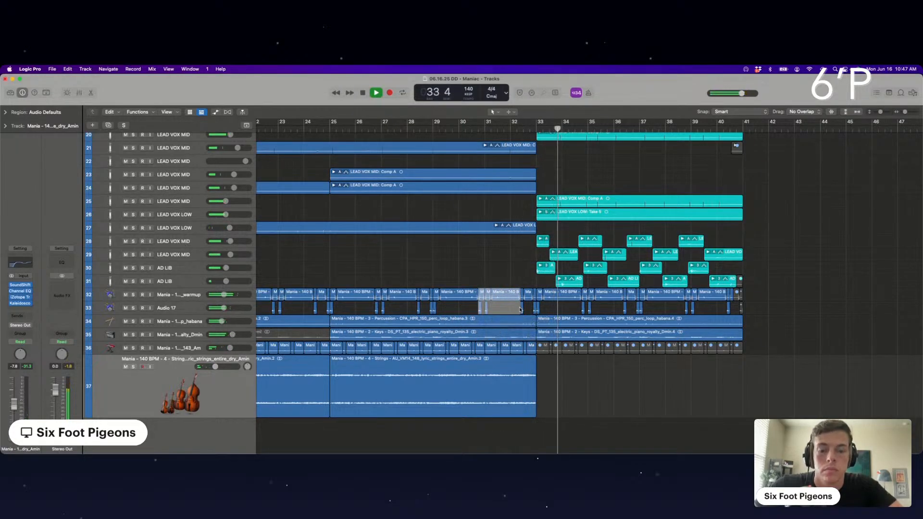
pyautogui.hotkey('ctrl', 'm')
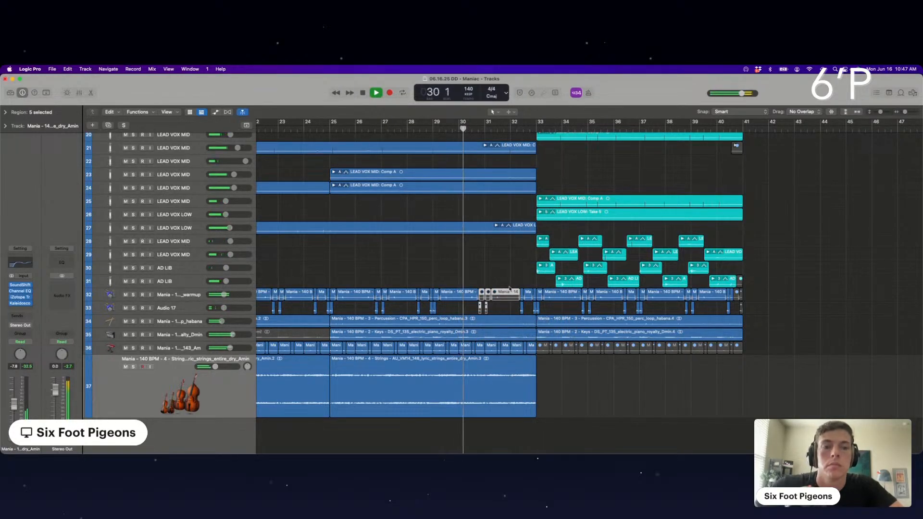
pyautogui.press('super+Right')
pyautogui.press('super+Right')
pyautogui.press('super+Right')
pyautogui.press('super+Right')
pyautogui.press('super+Right')
pyautogui.press('super+Right')
pyautogui.press('super+Right')
pyautogui.press('super+Right')
pyautogui.press('super+Right')
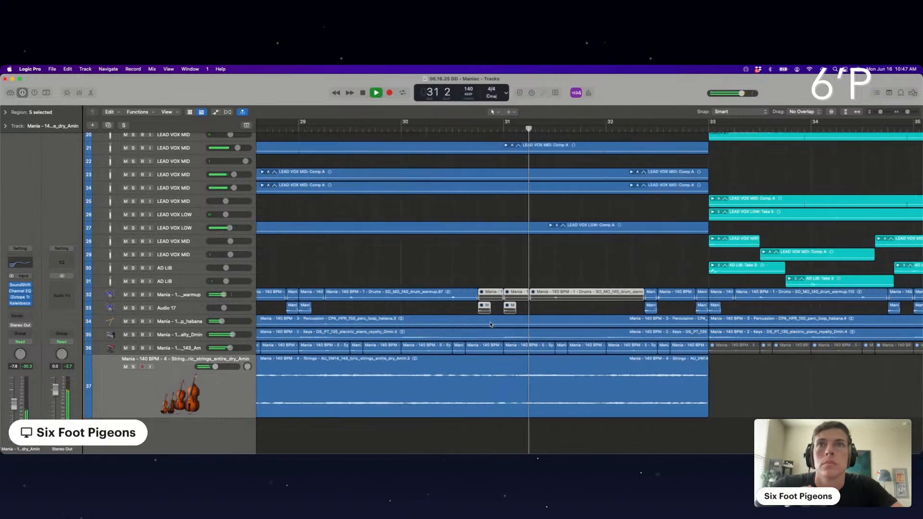
# Mute the percussion loop on track 34 from just before bar 31 to just after bar 32.
pyautogui.press('super+Down')
pyautogui.press('super+Down')
pyautogui.press('super+Down')
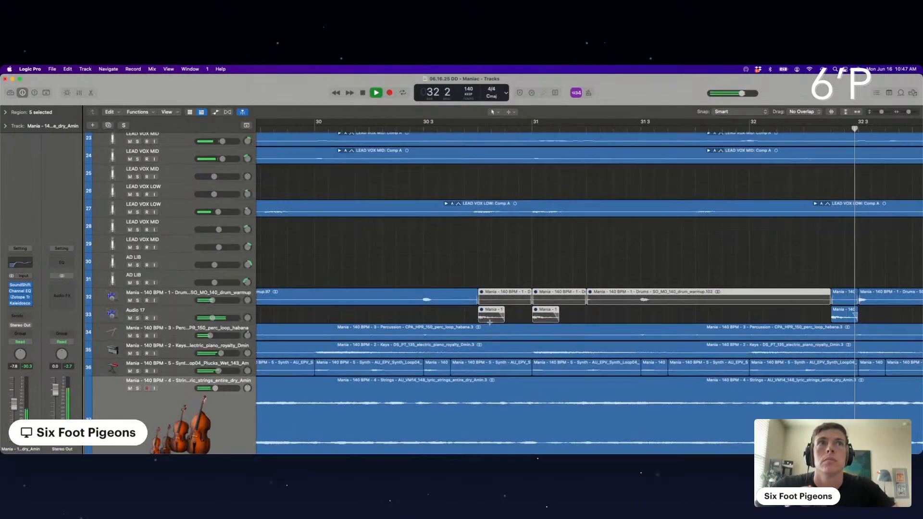
pyautogui.press('super+Left')
pyautogui.press('super+Left')
pyautogui.press('super+Left')
pyautogui.press('super+Left')
pyautogui.press('super+Left')
pyautogui.hscroll(-5, 396, 231)
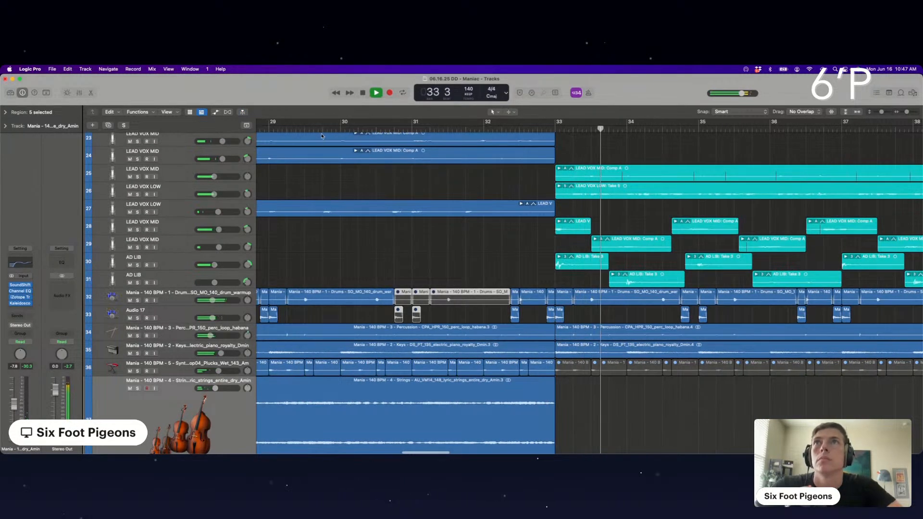
pyautogui.moveTo(396, 329); pyautogui.dragTo(509, 335)
pyautogui.hotkey('ctrl', 'm')
# Copy the muted percussion loop section from bar 31 to the matching drop-out just before bar 15 on the same track.
pyautogui.press('super+Left')
pyautogui.press('super+Left')
pyautogui.press('super+Left')
pyautogui.press('super+Left')
pyautogui.hscroll(-6, 500, 336)
pyautogui.hscroll(2, 491, 335)
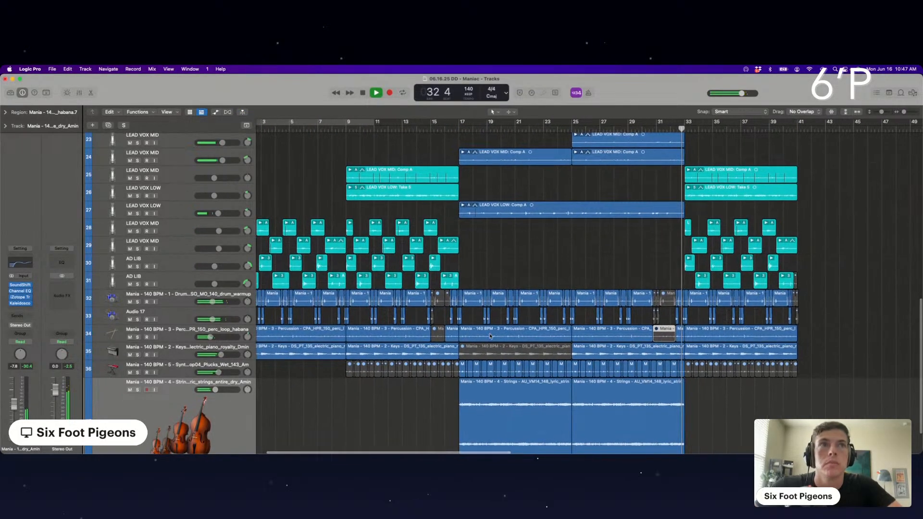
pyautogui.moveTo(666, 329); pyautogui.dragTo(443, 336)
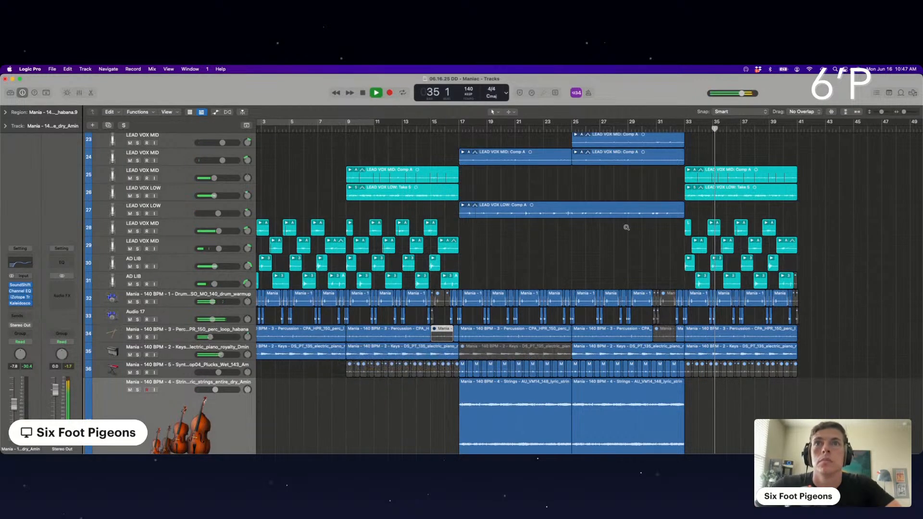
pyautogui.hscroll(5, 880, 353)
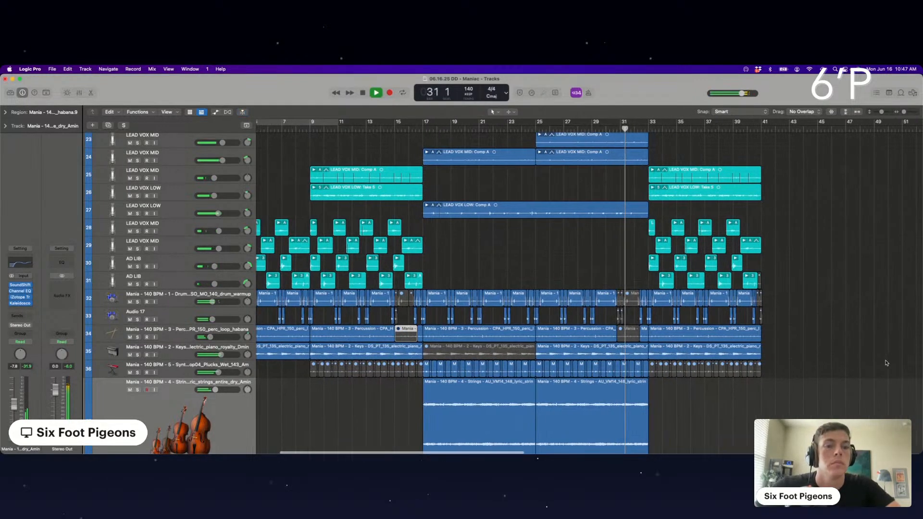
pyautogui.click(843, 303)
# Replay from just before bar 32 and mute the last half bar before bar 33 on LEAD VOX MID track 23.
pyautogui.scroll(5, 696, 290)
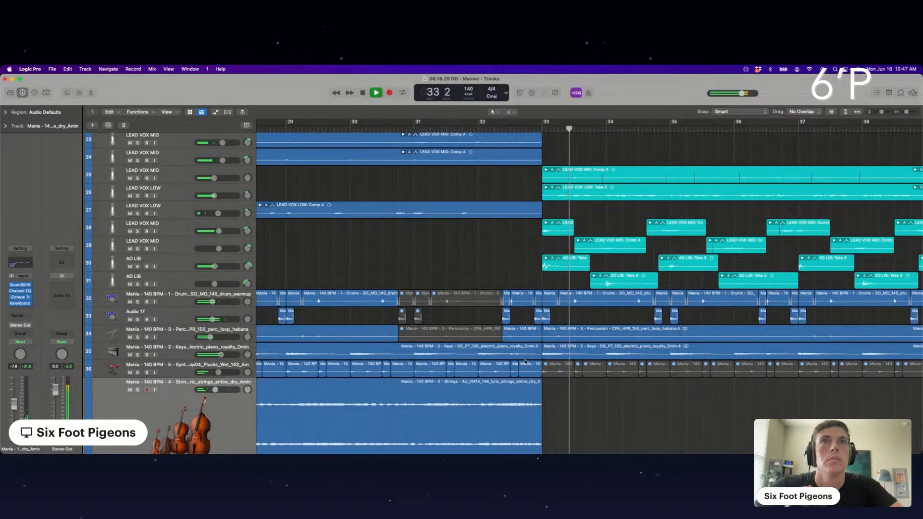
pyautogui.scroll(-2, 525, 362)
pyautogui.hscroll(3, 624, 342)
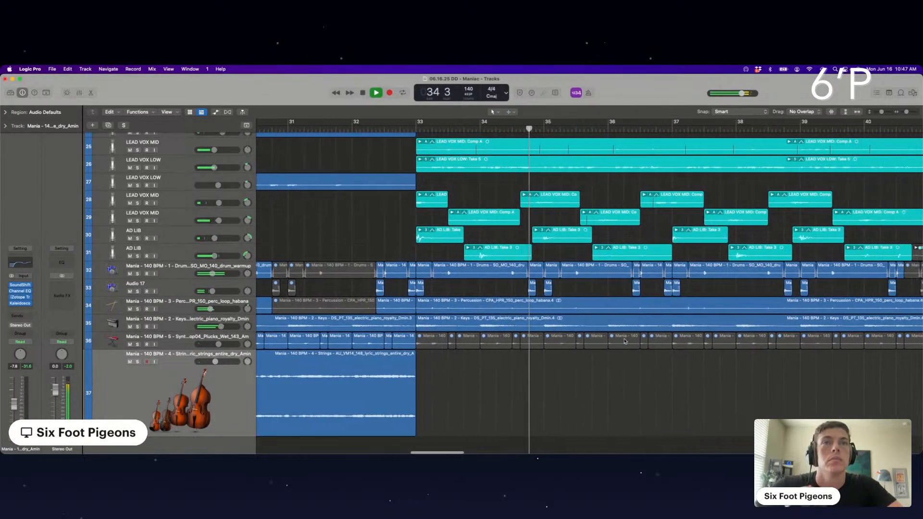
pyautogui.scroll(10, 624, 341)
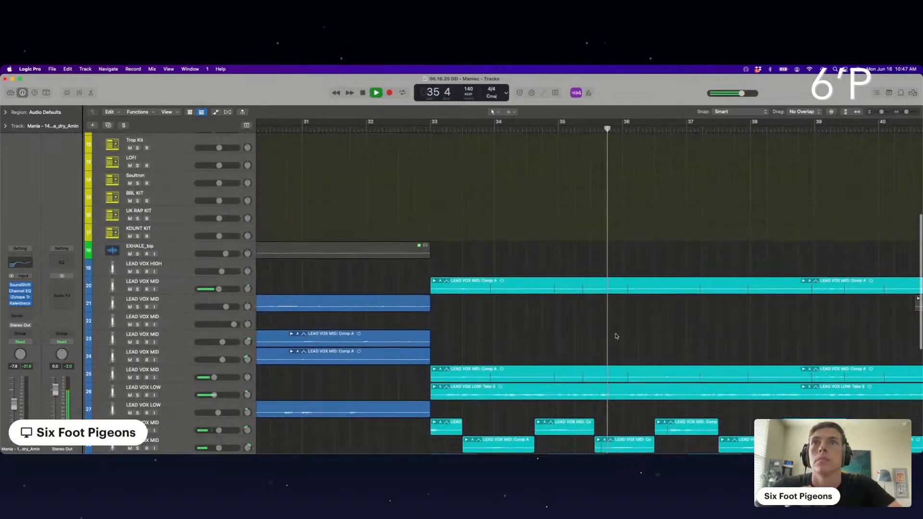
pyautogui.click(365, 126)
pyautogui.press('super+Down')
pyautogui.scroll(-1, 499, 358)
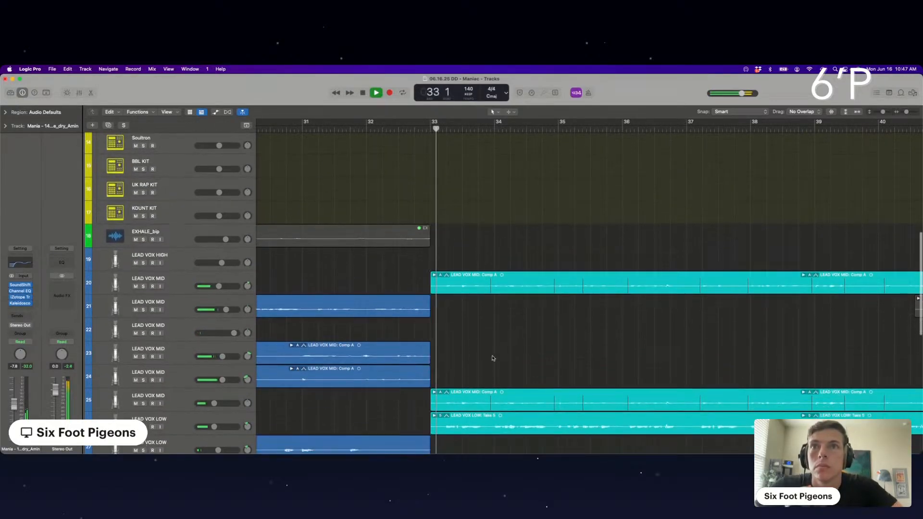
pyautogui.moveTo(404, 353); pyautogui.dragTo(443, 356)
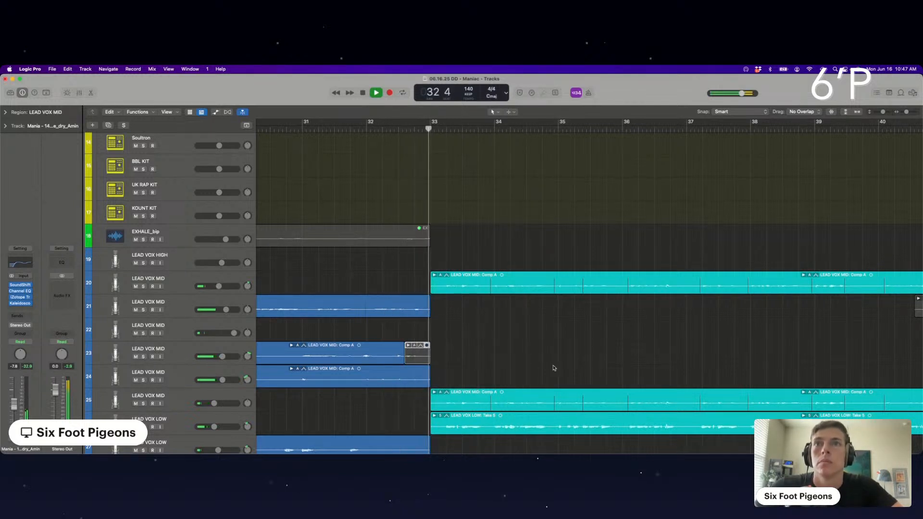
# Mute the short sliver right before bar 33 on LEAD VOX MID track 24.
pyautogui.press('super+Left')
pyautogui.scroll(-2, 553, 369)
pyautogui.hscroll(1, 449, 369)
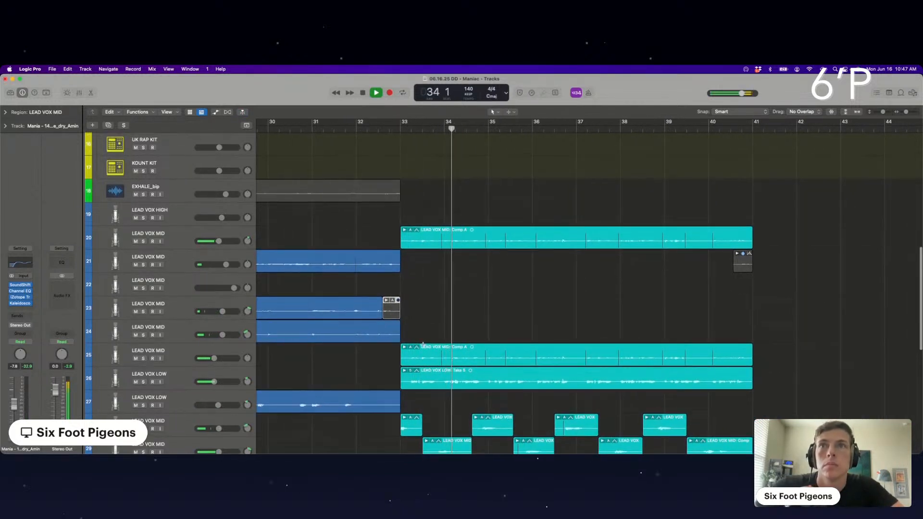
pyautogui.moveTo(398, 333); pyautogui.dragTo(425, 337)
pyautogui.hotkey('ctrl', 'm')
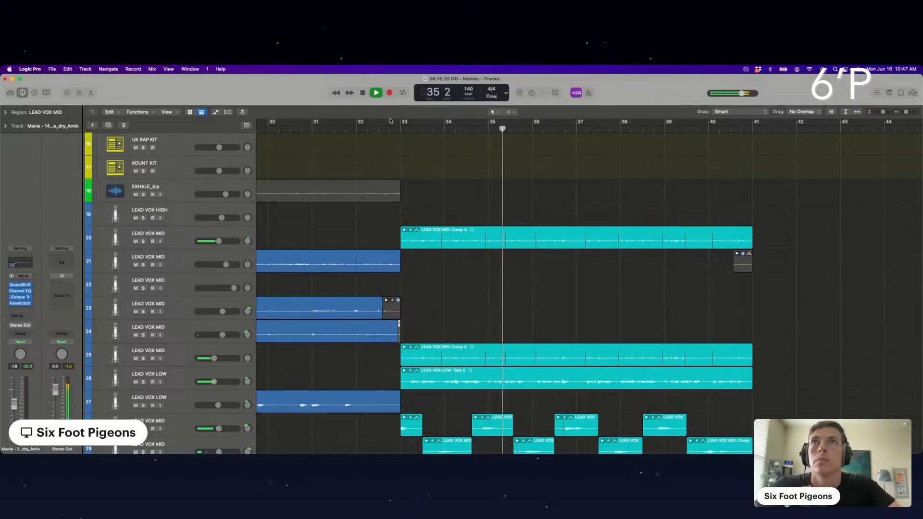
# Replay from the middle of bar 32 and audition LEAD VOX LOW track 26 by temporarily soloing and muting it.
pyautogui.click(379, 129)
pyautogui.hscroll(3, 511, 262)
pyautogui.scroll(-1, 636, 383)
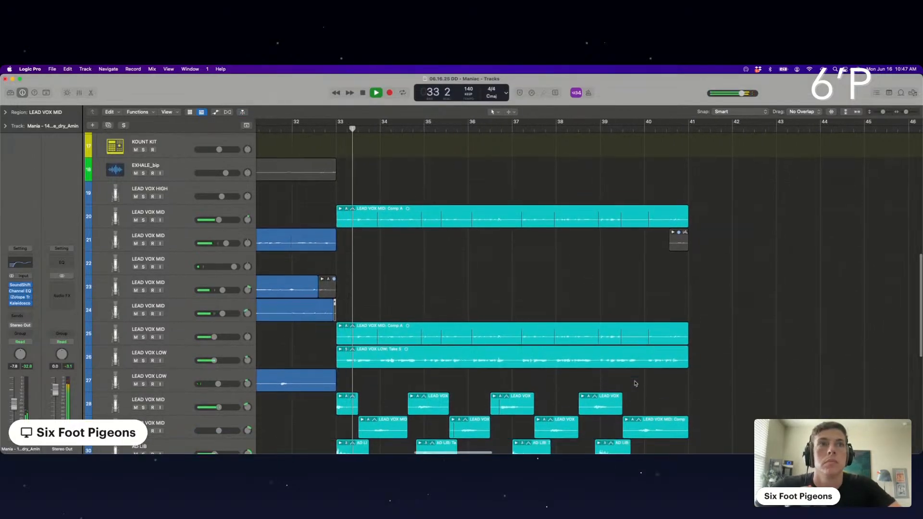
pyautogui.scroll(-1, 635, 383)
pyautogui.click(144, 343)
pyautogui.click(144, 343)
pyautogui.click(137, 343)
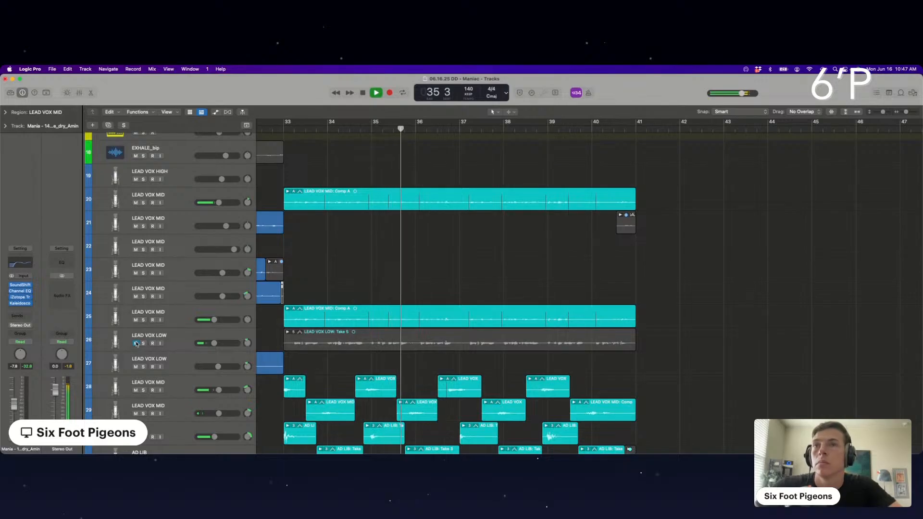
pyautogui.click(137, 344)
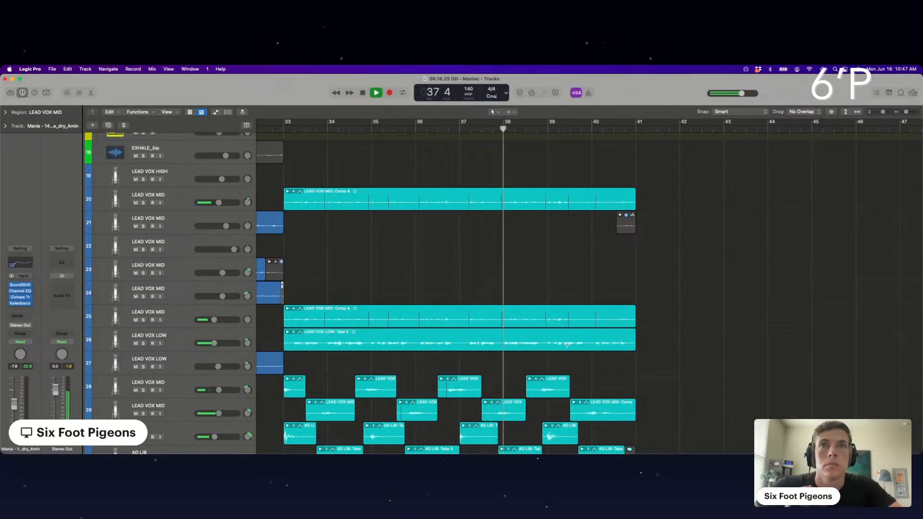
# Mute the LEAD VOX LOW take on track 26 from bar 39 to 41 and the last AD LIB region on track 31.
pyautogui.moveTo(546, 342); pyautogui.dragTo(670, 355)
pyautogui.hotkey('ctrl', 'm')
pyautogui.scroll(-1, 581, 402)
pyautogui.scroll(-3, 581, 402)
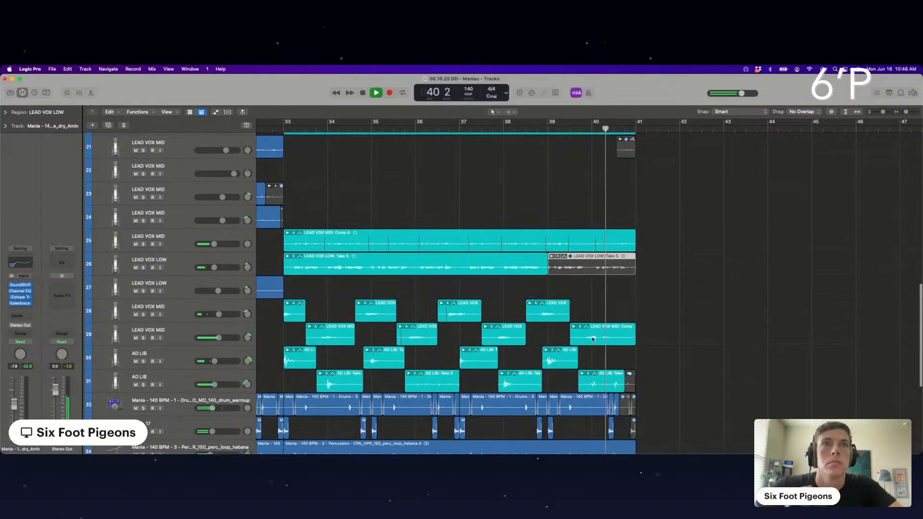
pyautogui.click(603, 384)
pyautogui.hotkey('ctrl', 'm')
# Replay from just before bar 38 and mute the BASS and LOGDRUM HIGH parts from 38 3 4 1 to bar 40.
pyautogui.click(501, 129)
pyautogui.scroll(8, 570, 232)
pyautogui.scroll(10, 570, 231)
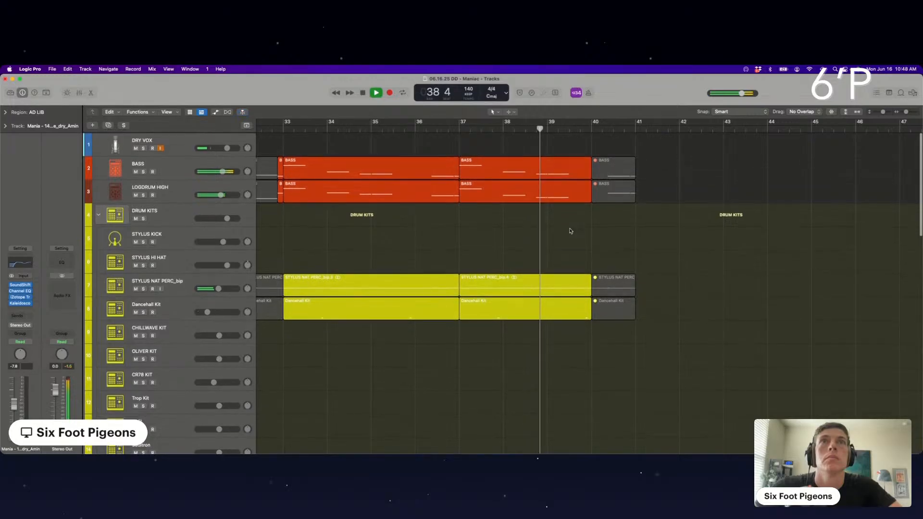
pyautogui.moveTo(532, 165); pyautogui.dragTo(591, 224)
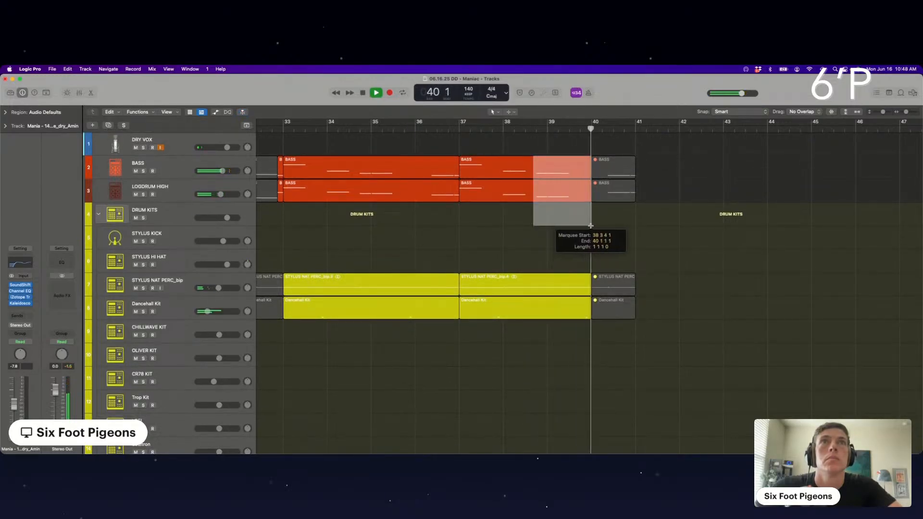
pyautogui.hotkey('ctrl', 'm')
# Split the Dancehall Kit region at 39 2 3 1, mute the part up to bar 40, and replay from before bar 38.
pyautogui.doubleClick(564, 306)
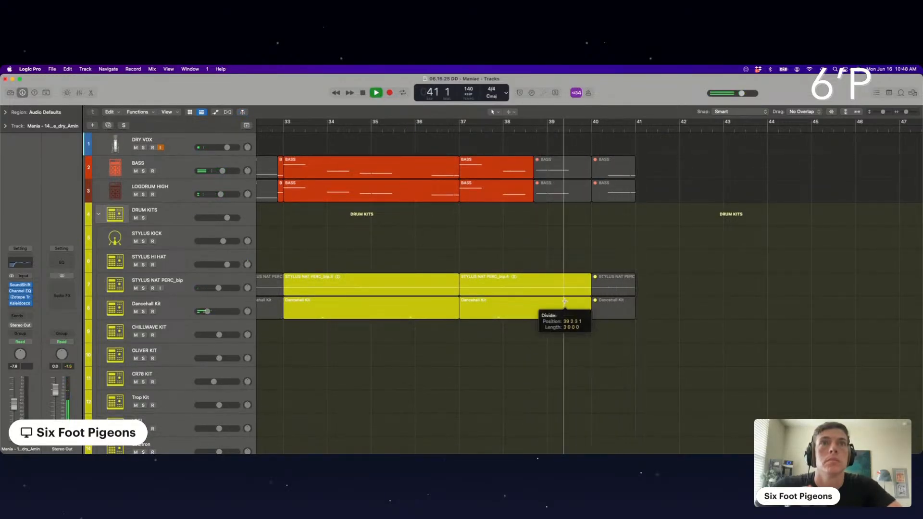
pyautogui.hotkey('ctrl', 'm')
pyautogui.click(496, 128)
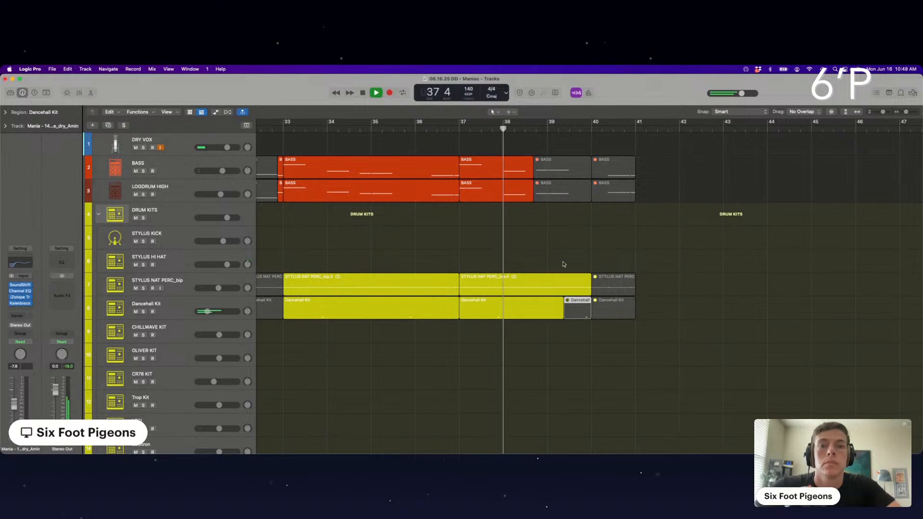
pyautogui.scroll(-4, 576, 303)
pyautogui.scroll(-5, 579, 305)
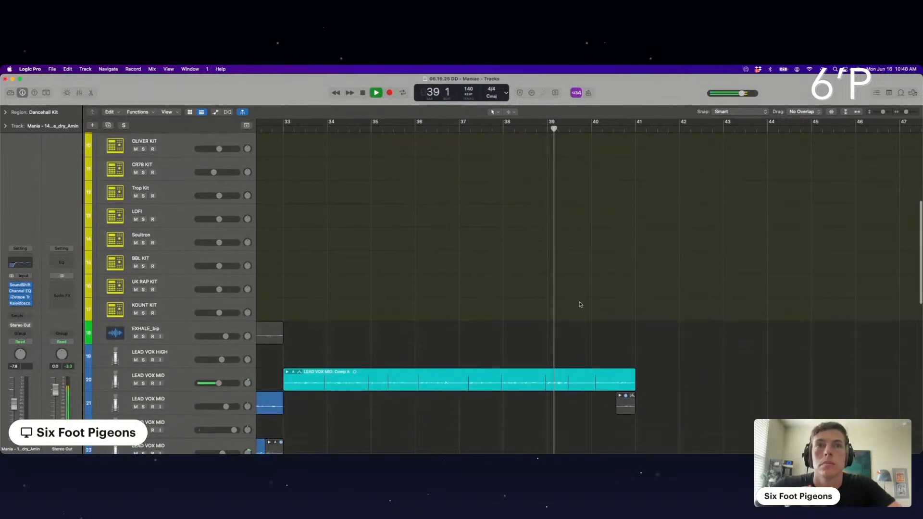
pyautogui.scroll(-2, 581, 310)
pyautogui.scroll(-3, 604, 393)
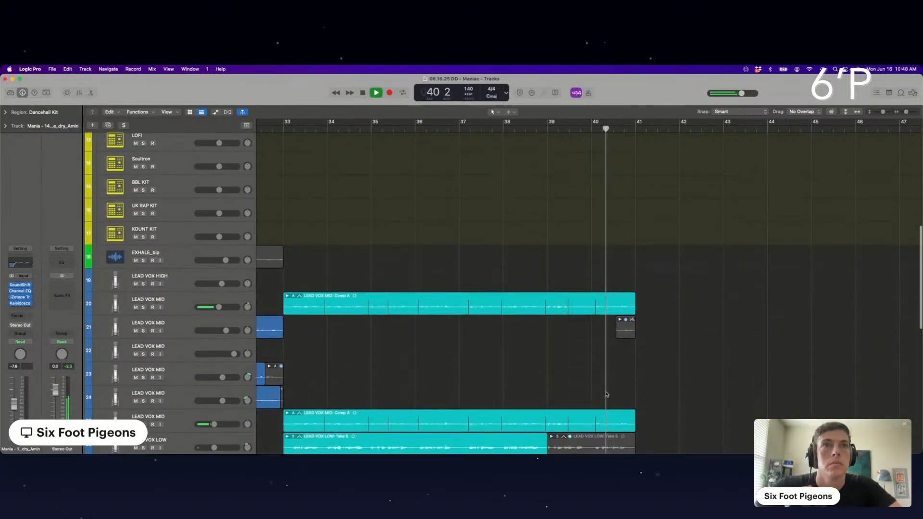
# Split the LEAD VOX MID comp on track 20 at bar 40 and flatten its final section.
pyautogui.click(533, 129)
pyautogui.scroll(-4, 651, 330)
pyautogui.scroll(-4, 651, 330)
pyautogui.scroll(5, 649, 322)
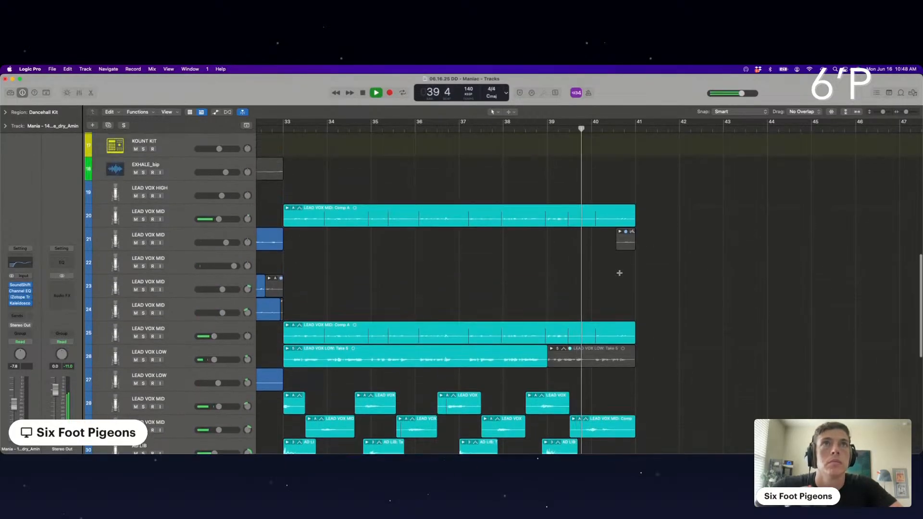
pyautogui.click(591, 215)
pyautogui.click(591, 215)
pyautogui.click(596, 208)
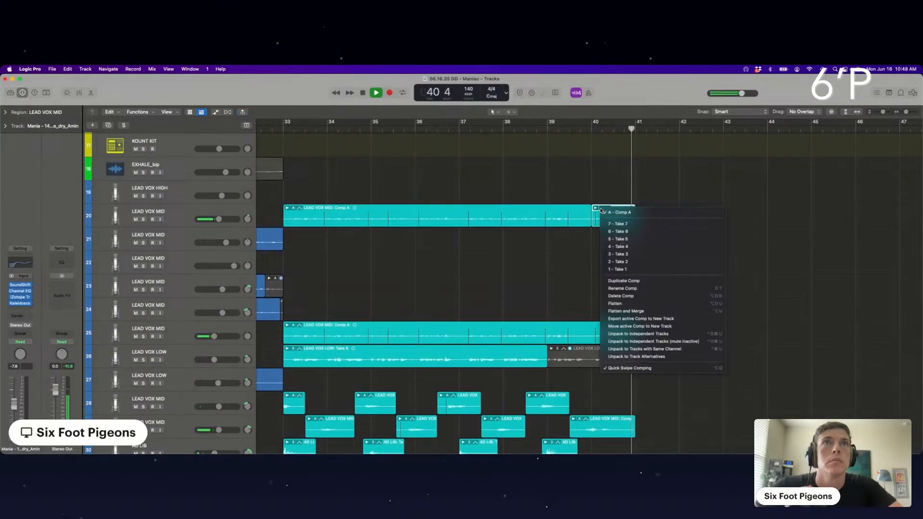
pyautogui.click(631, 304)
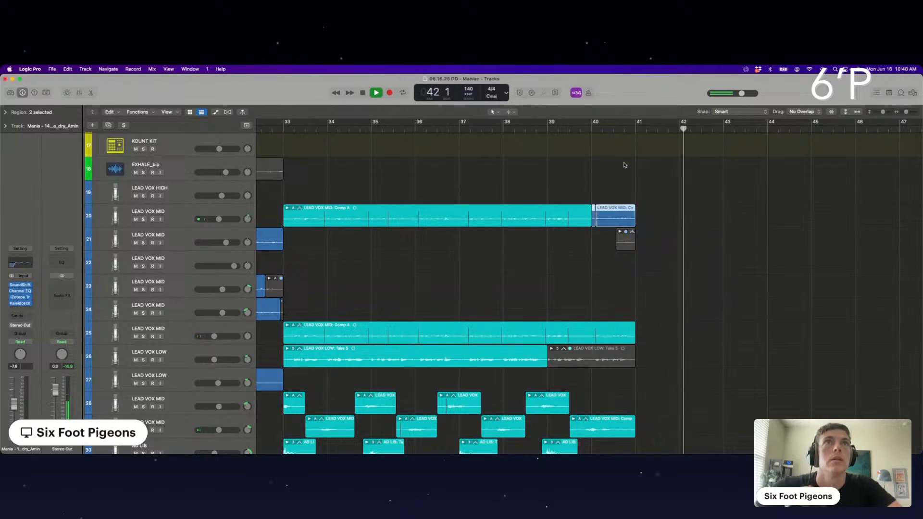
# Split the LEAD VOX MID comp on track 25 at bar 40 and flatten its final section.
pyautogui.click(592, 332)
pyautogui.click(591, 332)
pyautogui.click(602, 326)
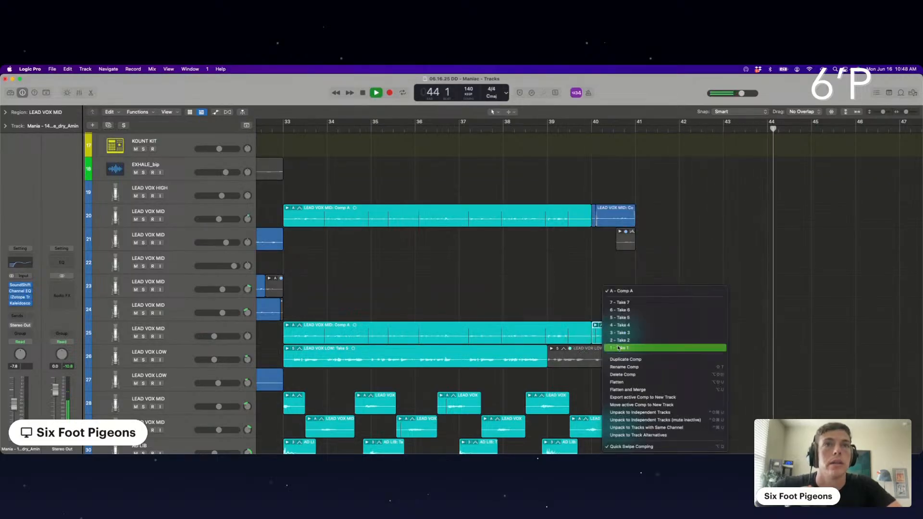
pyautogui.click(634, 382)
# Replay from the middle of bar 39 and delete the tail of the last LEAD VOX MID region on track 29.
pyautogui.click(576, 135)
pyautogui.click(572, 129)
pyautogui.scroll(-3, 654, 401)
pyautogui.scroll(-1, 654, 401)
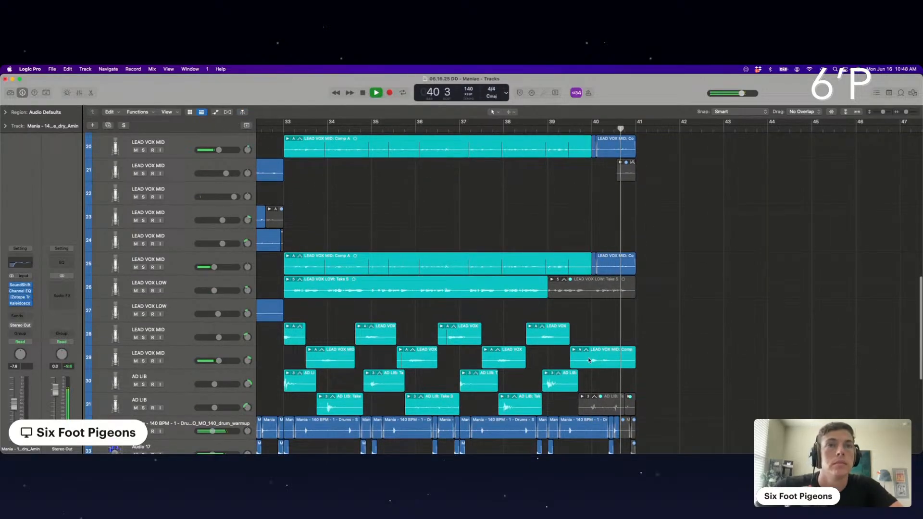
pyautogui.click(627, 361)
pyautogui.press('Delete')
# Replay the ending and use the Fade Tool to fade out the percussion loop and electric piano regions just before bar 41.
pyautogui.click(580, 129)
pyautogui.scroll(-4, 604, 340)
pyautogui.scroll(-1, 604, 340)
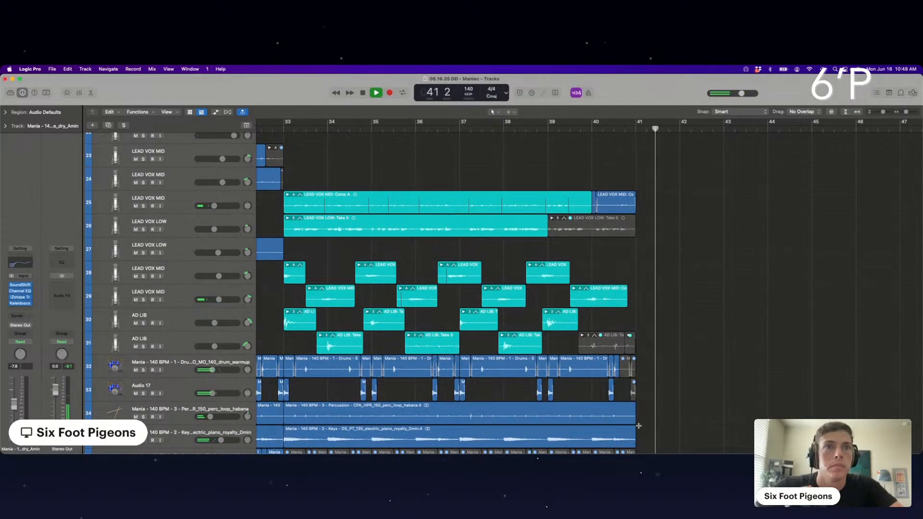
pyautogui.click(508, 111)
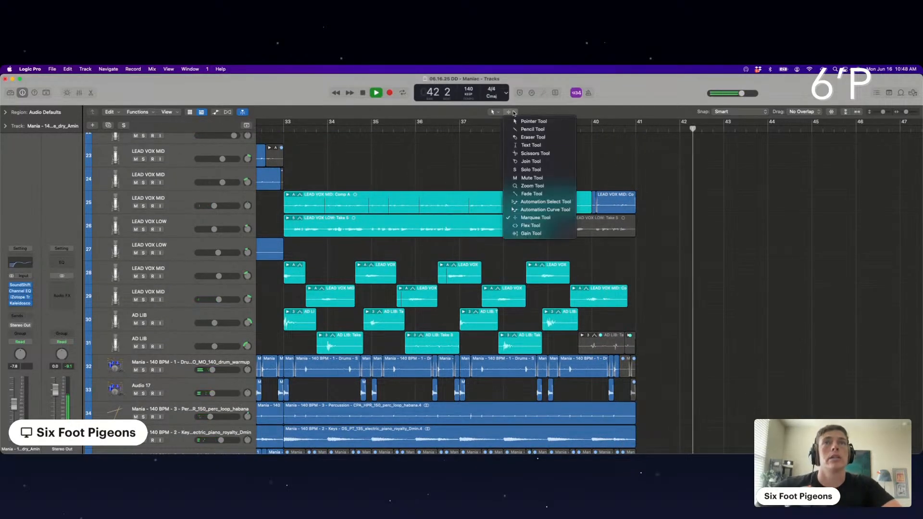
pyautogui.click(538, 197)
pyautogui.moveTo(648, 440); pyautogui.dragTo(633, 401)
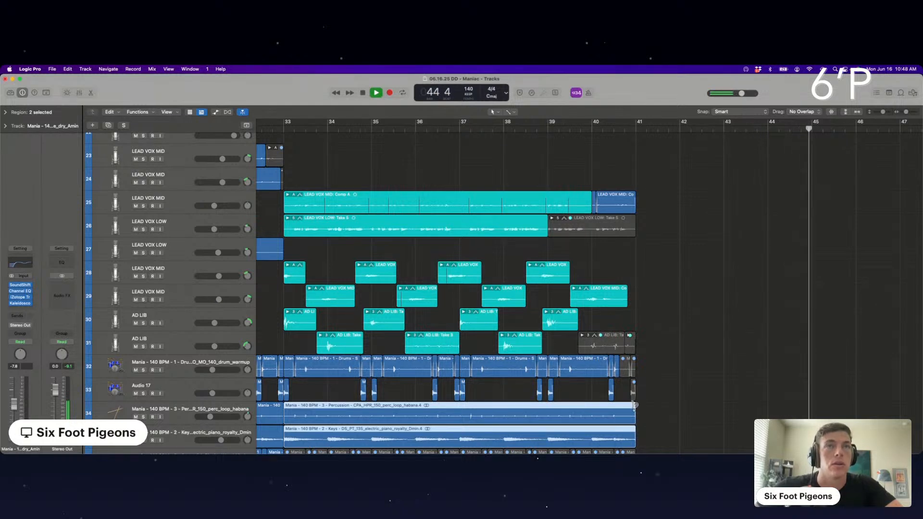
pyautogui.click(595, 126)
pyautogui.scroll(-3, 639, 251)
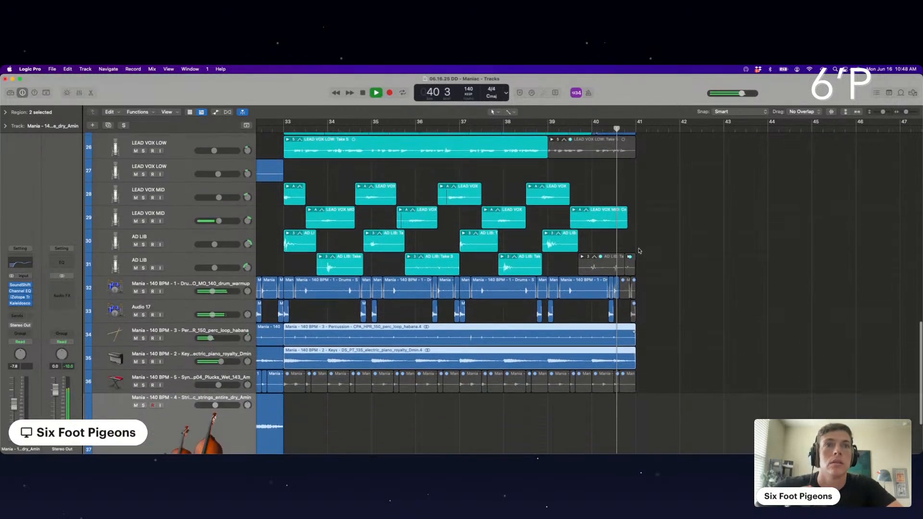
pyautogui.click(656, 310)
# Stop playback and return the playhead to bar 1.
pyautogui.scroll(-5, 656, 313)
pyautogui.hscroll(-3, 431, 309)
pyautogui.scroll(1, 431, 309)
pyautogui.press('Return')
pyautogui.press('space')
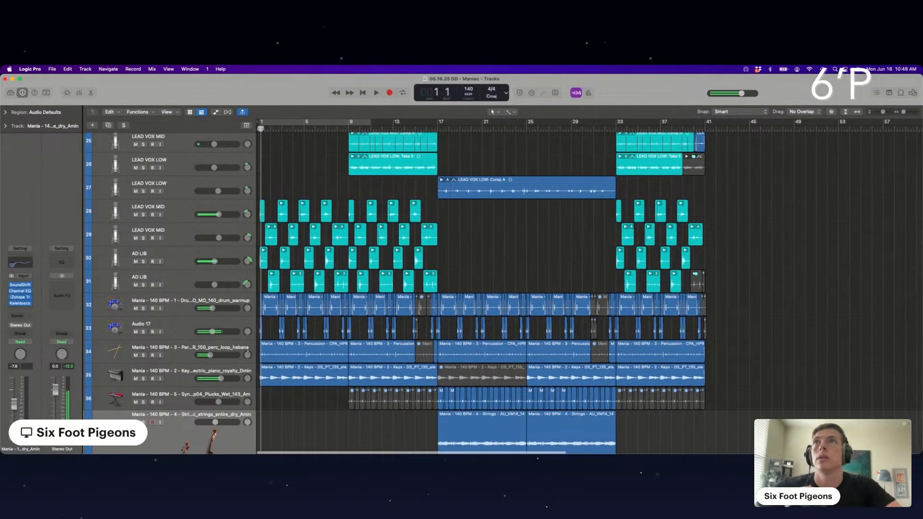
# Select the LOGDRUM HIGH track and insert iZotope's Ozone 8 as an audio effect on the Stereo Out channel.
pyautogui.click(181, 236)
pyautogui.scroll(15, 208, 251)
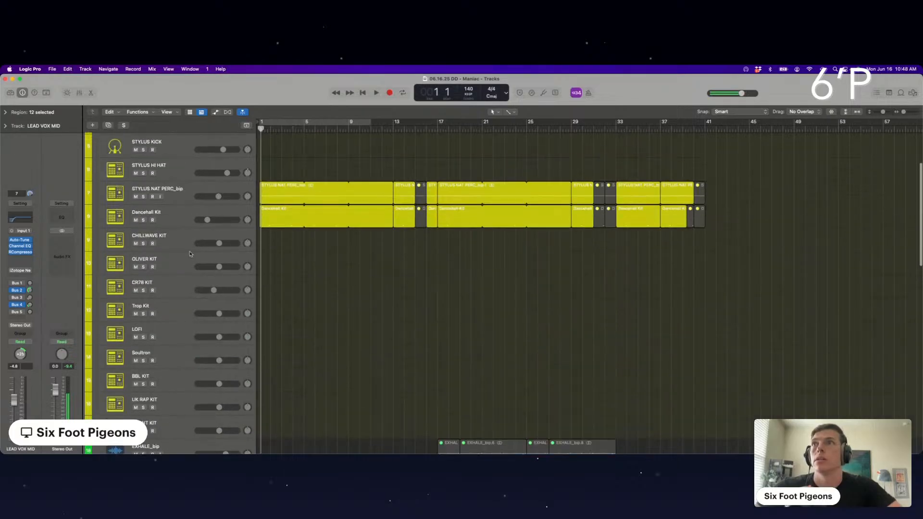
pyautogui.click(199, 270)
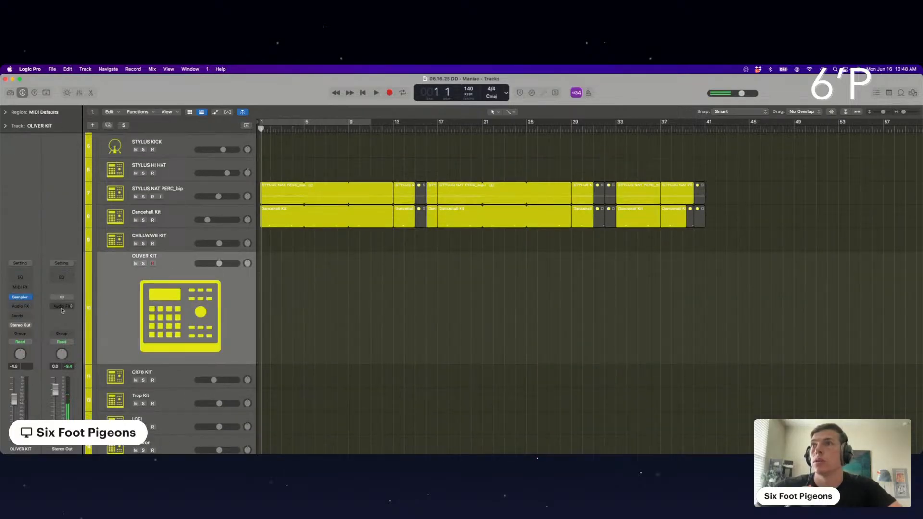
pyautogui.scroll(5, 158, 192)
pyautogui.click(159, 189)
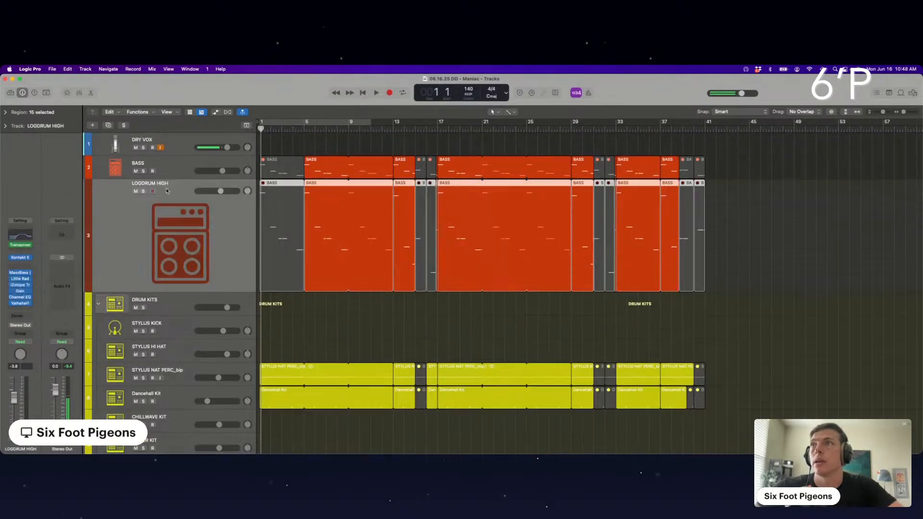
pyautogui.click(56, 284)
pyautogui.moveTo(91, 447)
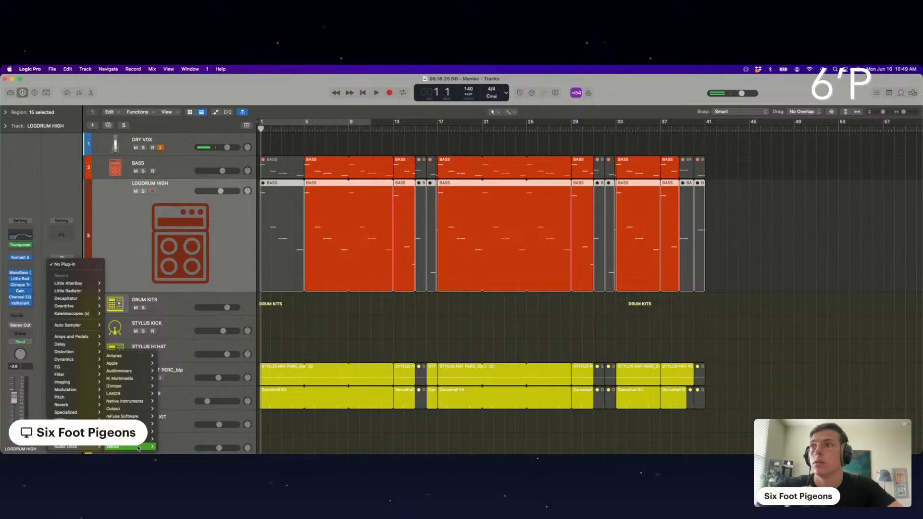
pyautogui.moveTo(124, 385)
pyautogui.moveTo(185, 321)
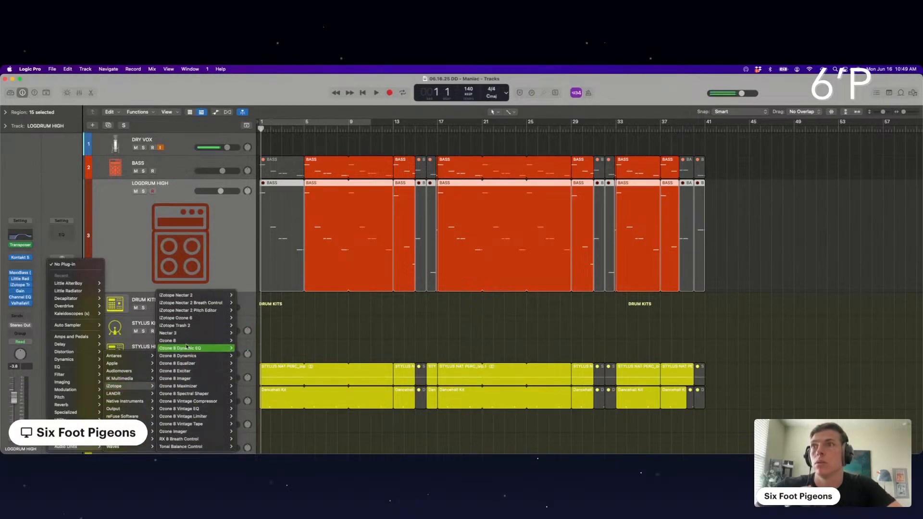
pyautogui.click(186, 344)
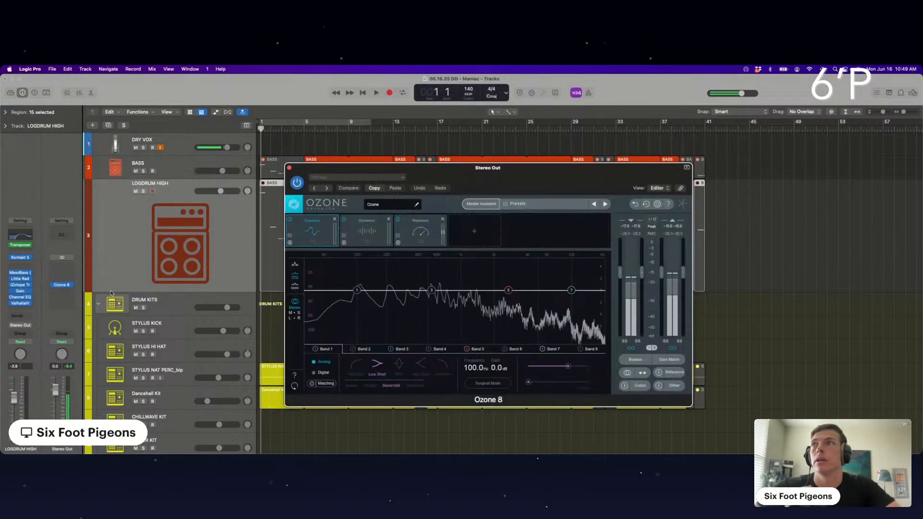
# Remove the Equalizer module from Ozone 8 and add an Imager module between Dynamics and Maximizer.
pyautogui.click(335, 219)
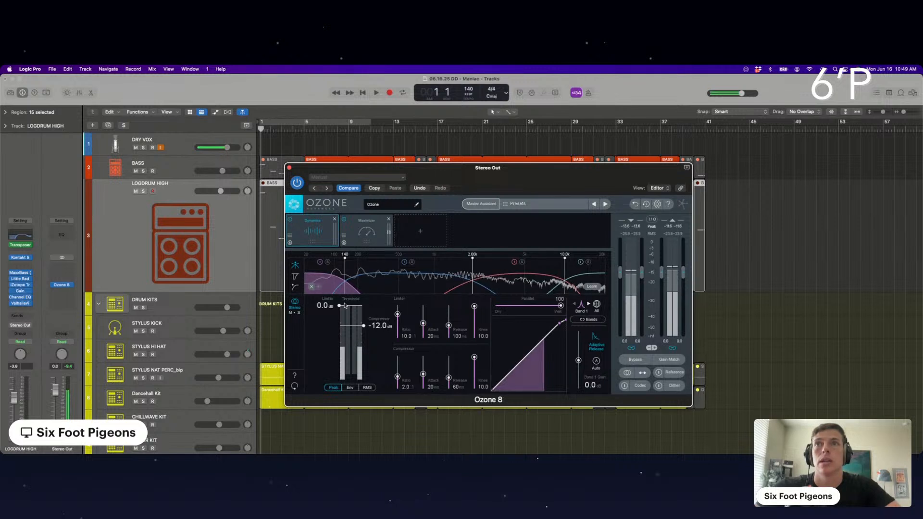
pyautogui.click(428, 234)
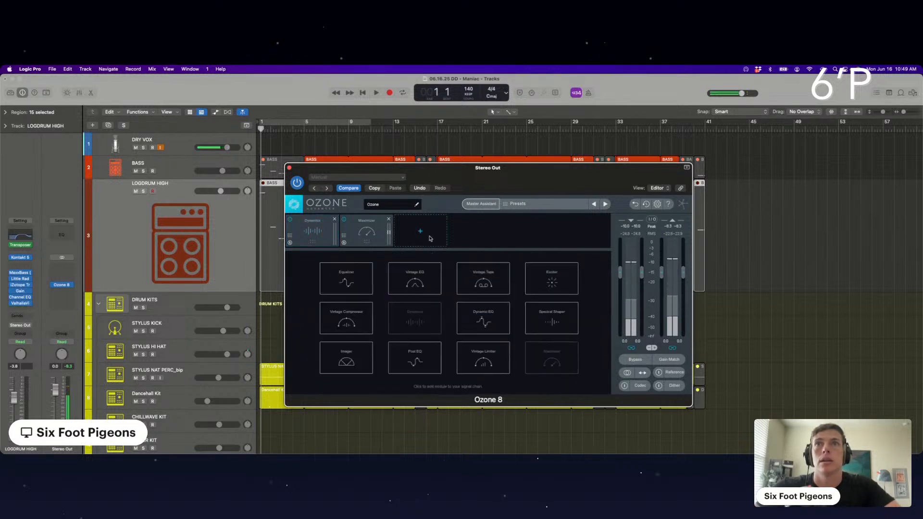
pyautogui.click(352, 355)
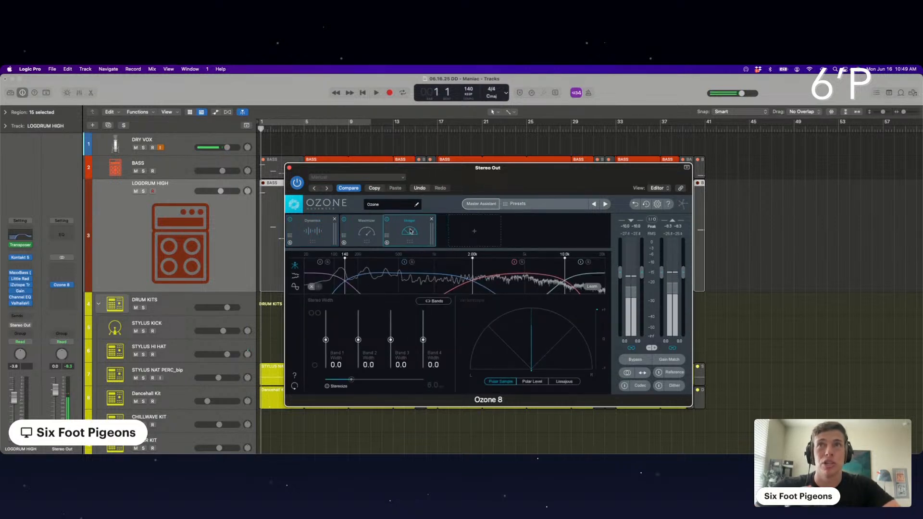
pyautogui.moveTo(418, 231); pyautogui.dragTo(368, 231)
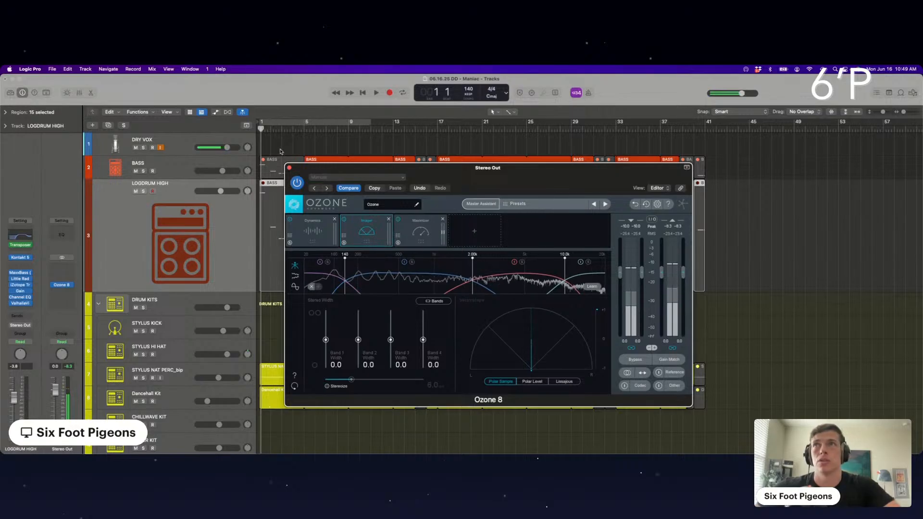
# Play the track and set the Imager widths for bands 1 to 4 to -100, -38.0, 8.9 and 41.8.
pyautogui.press('space')
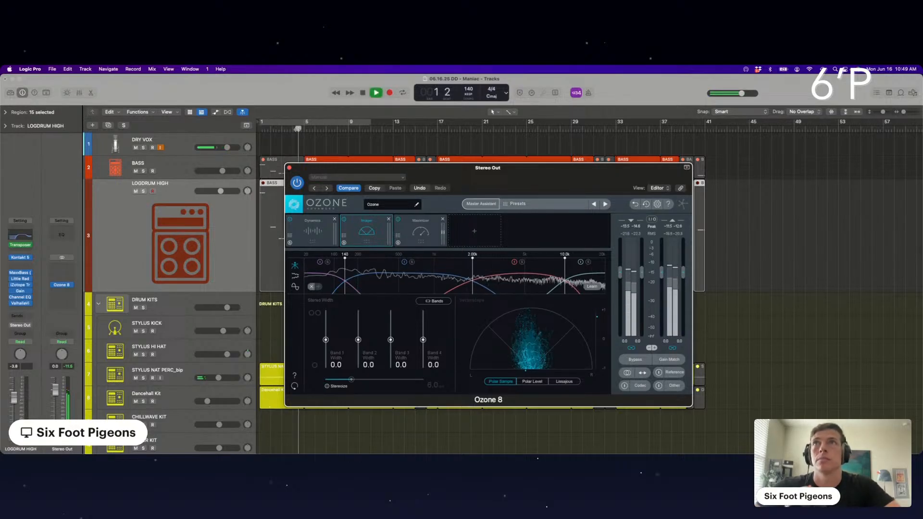
pyautogui.click(297, 131)
pyautogui.click(329, 286)
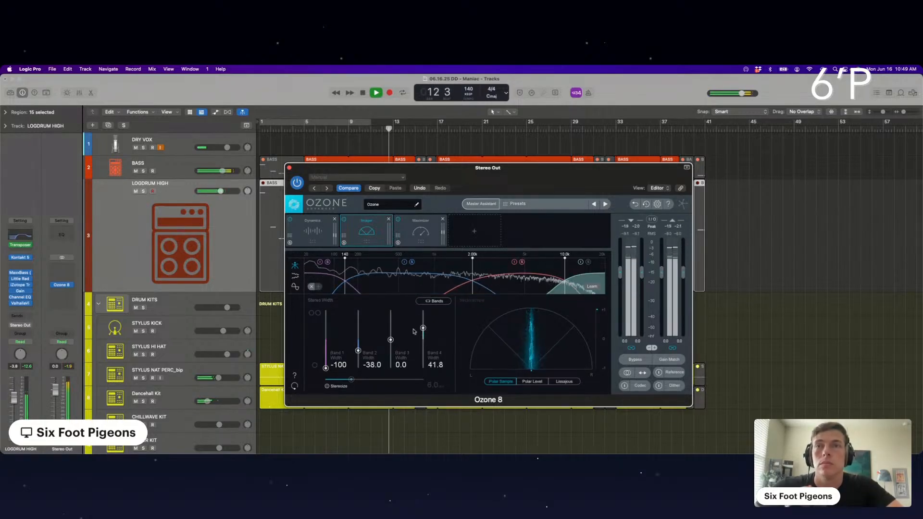
pyautogui.click(407, 225)
pyautogui.click(317, 230)
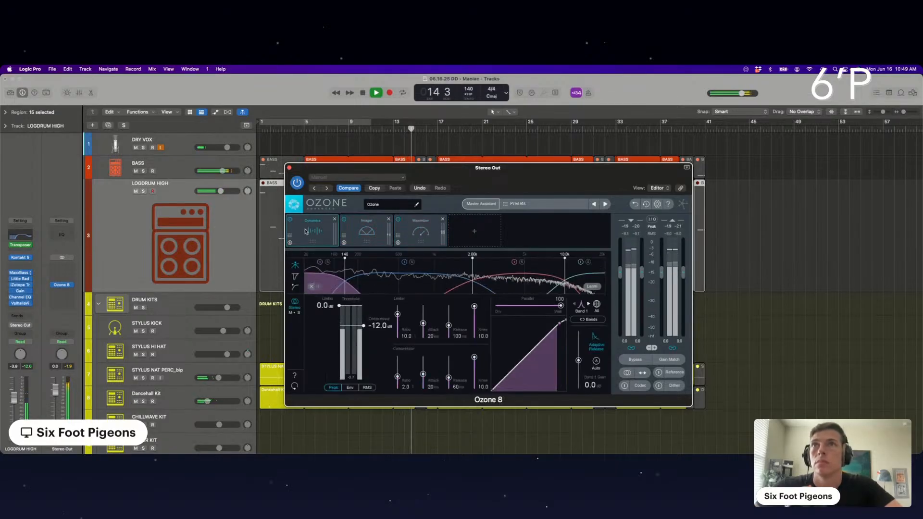
pyautogui.click(367, 230)
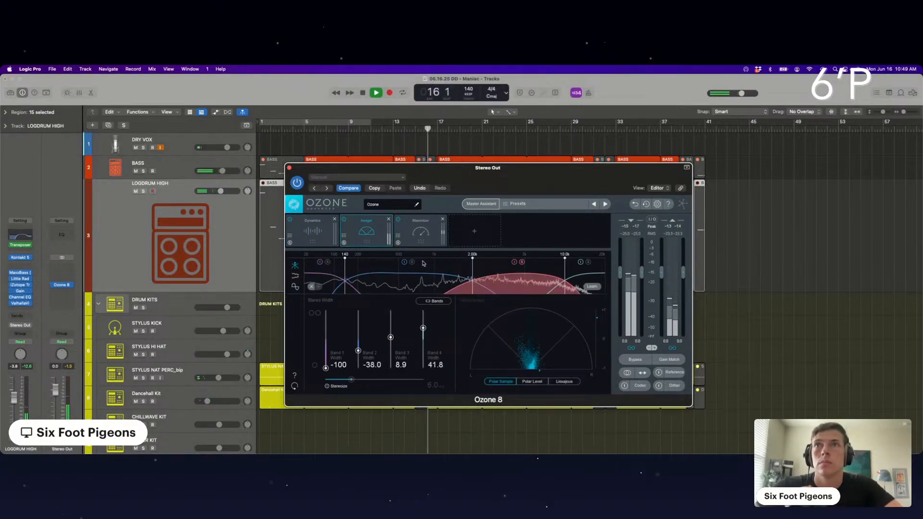
# Set the Dynamics compressor threshold to -19.2 dB on band 2 and -20.0 dB on band 3, with band 3 gain at 0.4 dB.
pyautogui.click(328, 235)
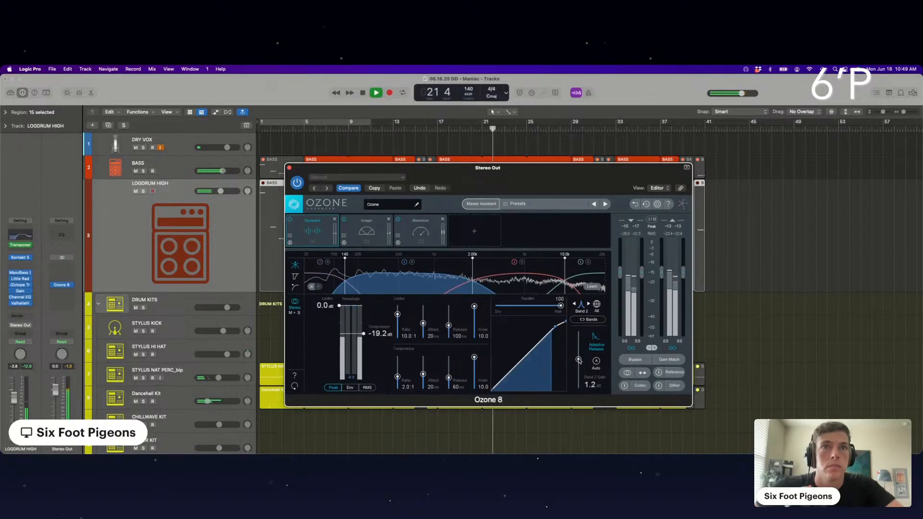
pyautogui.moveTo(578, 360); pyautogui.dragTo(578, 360)
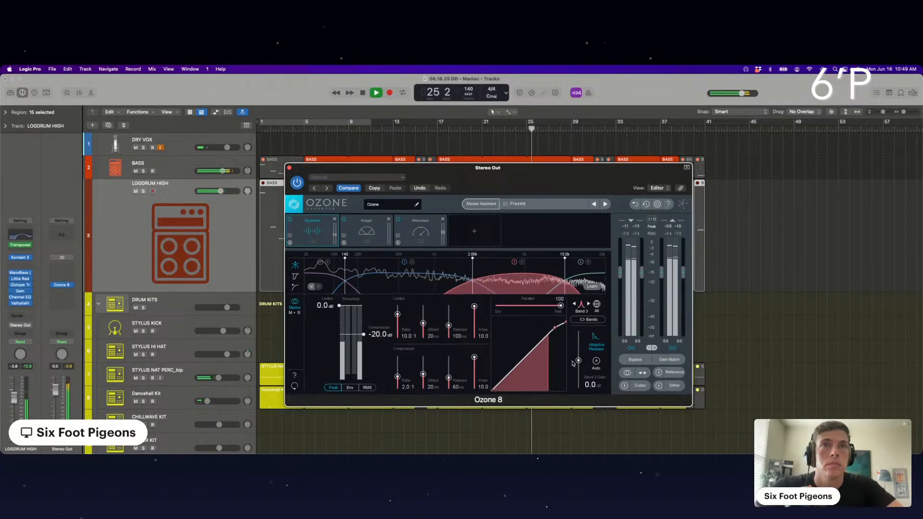
pyautogui.moveTo(577, 360); pyautogui.dragTo(577, 361)
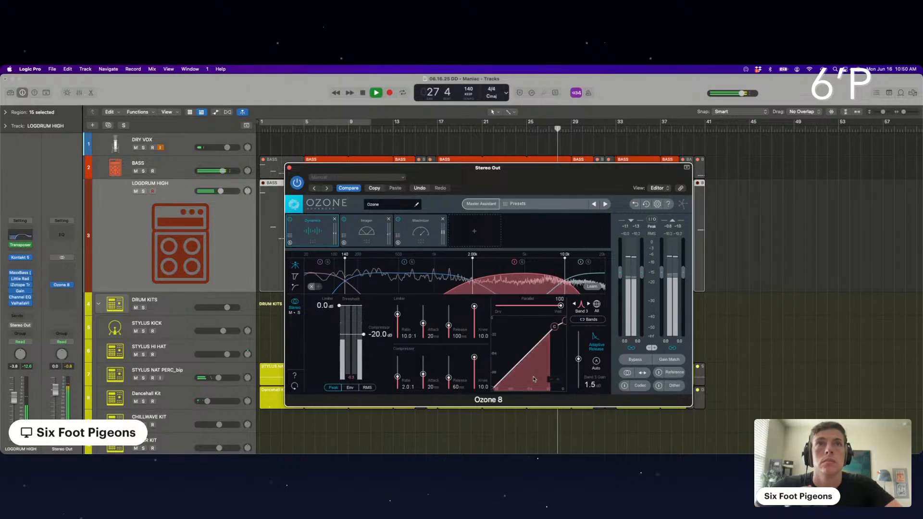
pyautogui.moveTo(578, 363); pyautogui.dragTo(578, 364)
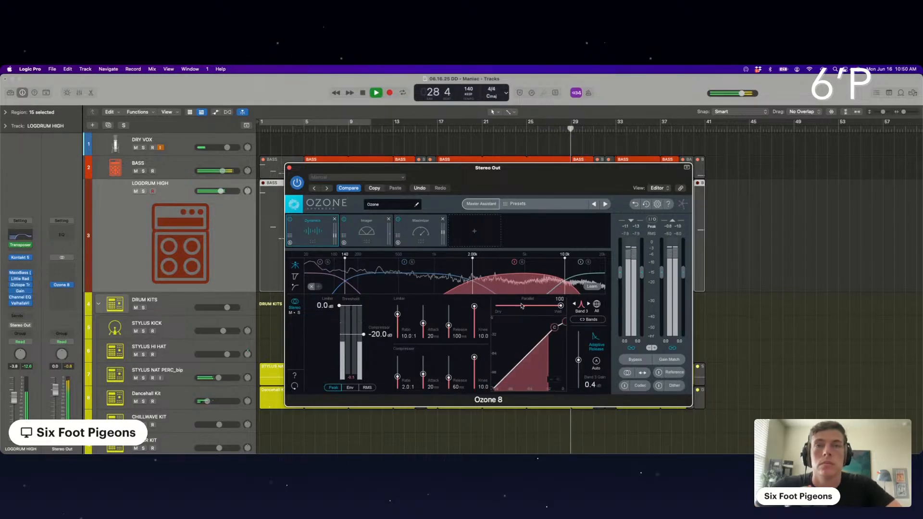
# Set the Maximizer threshold to -3.4 dB and close the Ozone 8 window.
pyautogui.click(423, 238)
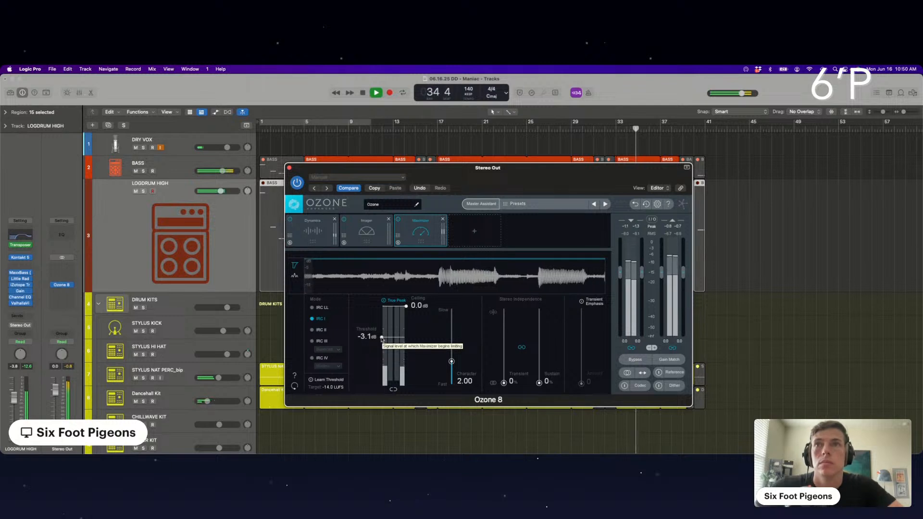
pyautogui.moveTo(382, 340); pyautogui.dragTo(382, 342)
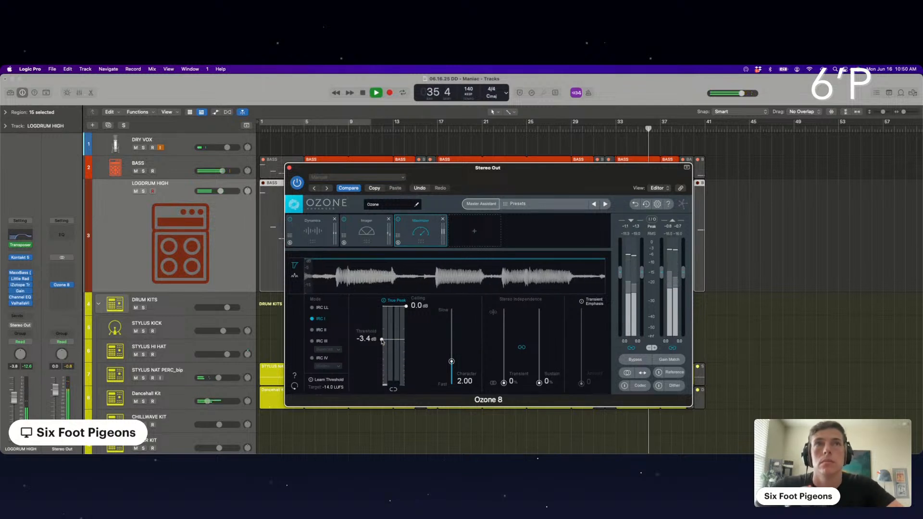
pyautogui.click(289, 169)
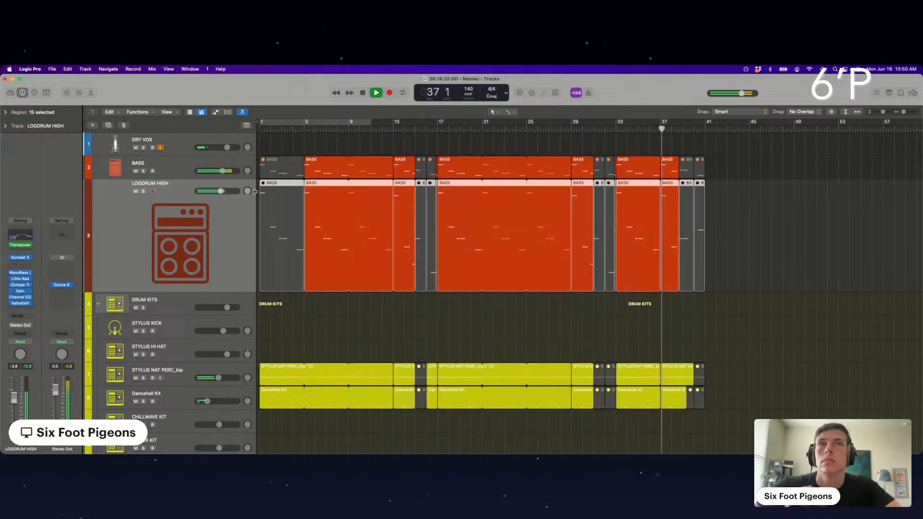
# Stop playback near the end, turn on Low Latency Mode and select the DRY VOX track.
pyautogui.press('super+Left')
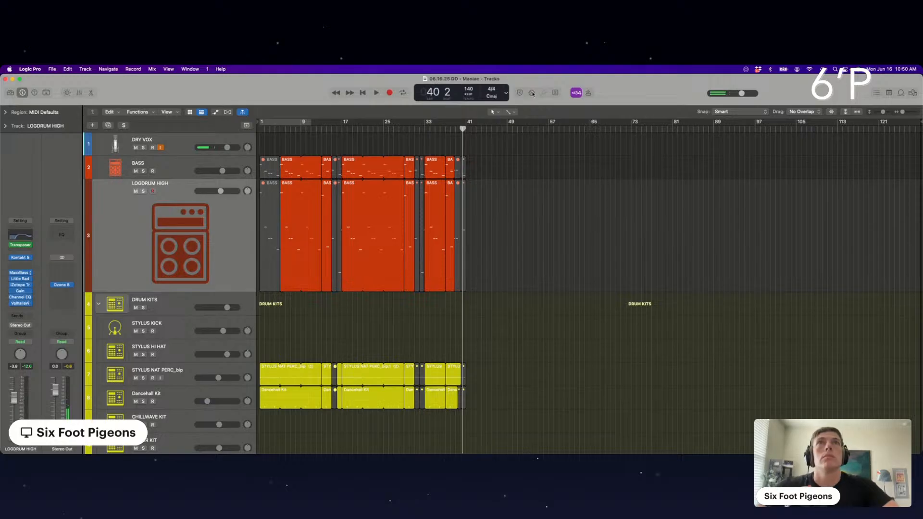
pyautogui.click(187, 138)
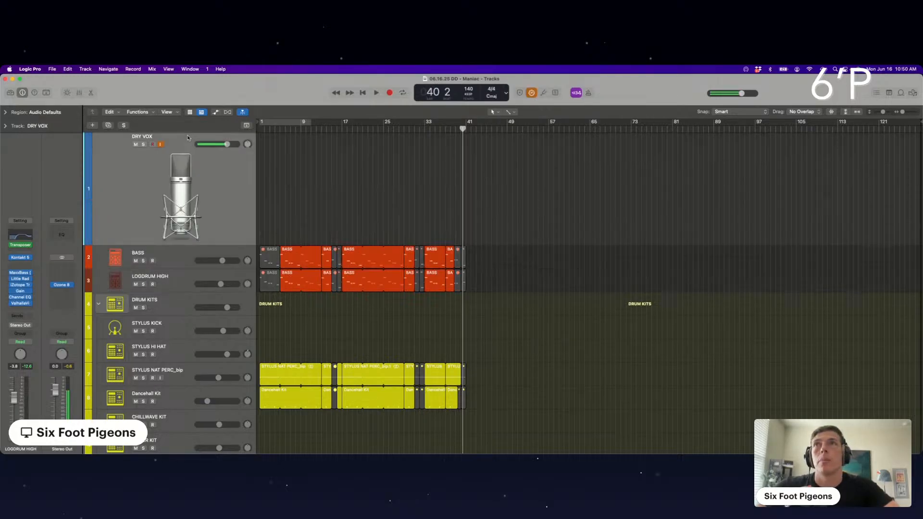
pyautogui.press('super+Right')
pyautogui.press('super+Right')
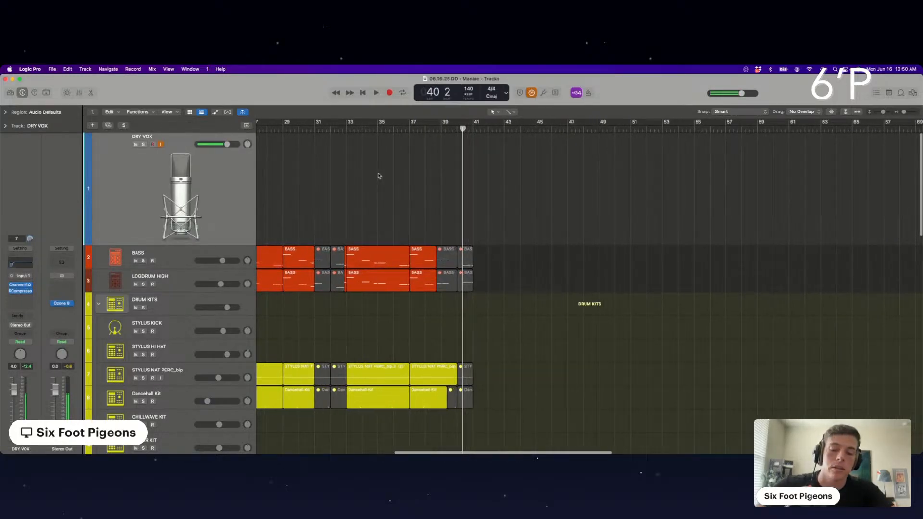
# Collapse the DRUM KITS track stack and fit the arrangement from bar 1 to bar 41 in the Tracks area.
pyautogui.press('super+Up')
pyautogui.press('super+Up')
pyautogui.press('super+Up')
pyautogui.press('super+Up')
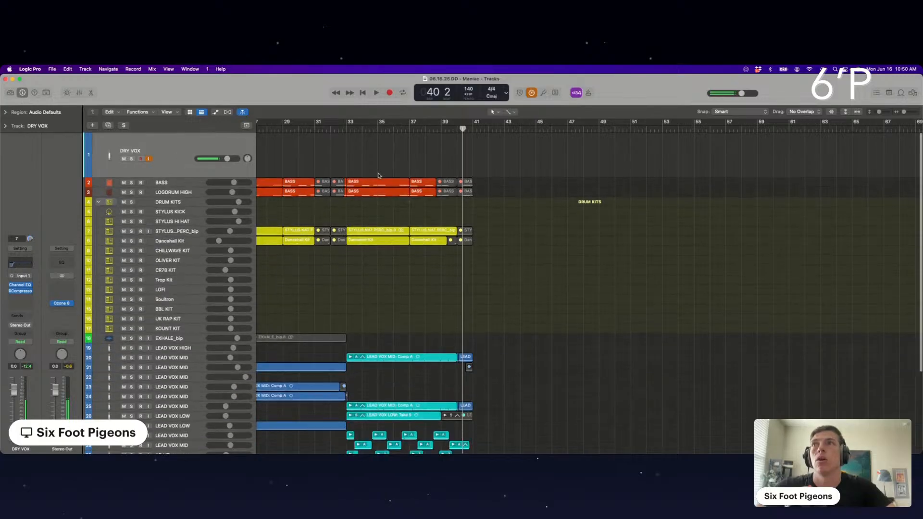
pyautogui.press('super+Up')
pyautogui.click(98, 192)
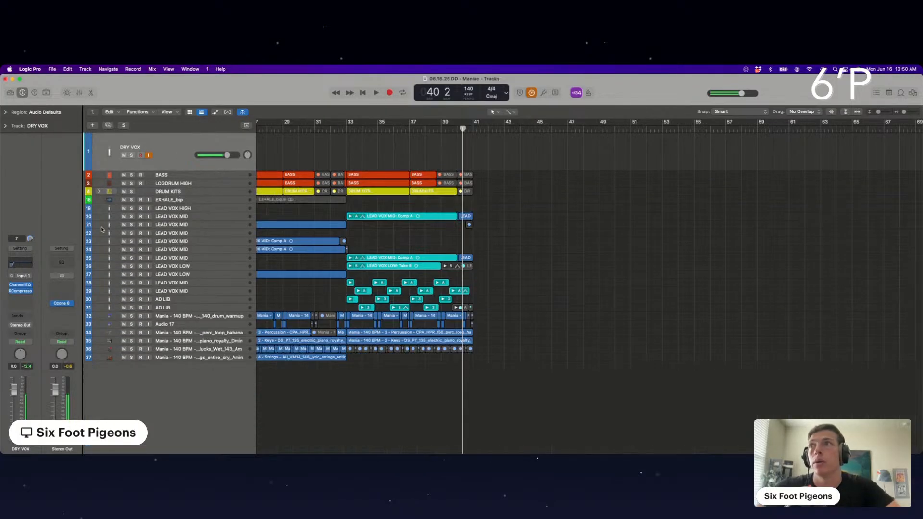
pyautogui.hscroll(-9, 336, 218)
pyautogui.press('super+Down')
pyautogui.press('super+Down')
pyautogui.press('super+Down')
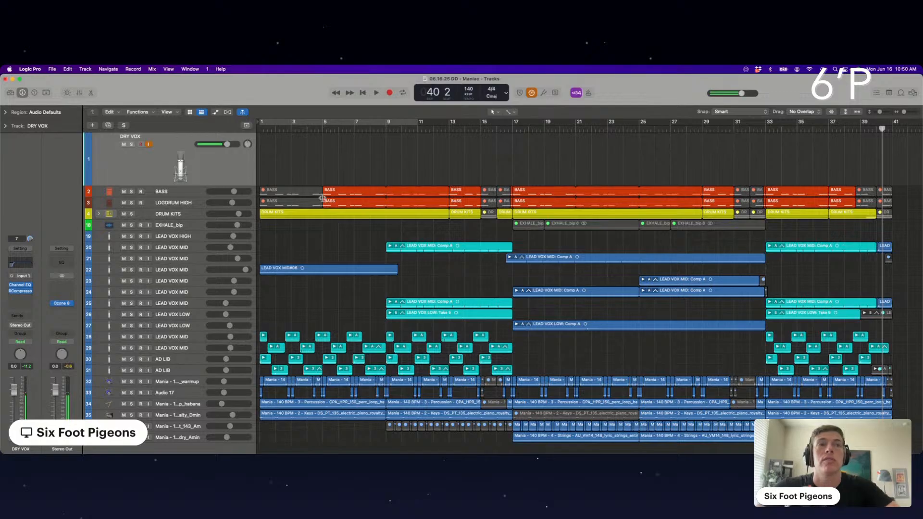
# Play the full arrangement from bar 1 through the ending and stop around bar 43.
pyautogui.press('Return')
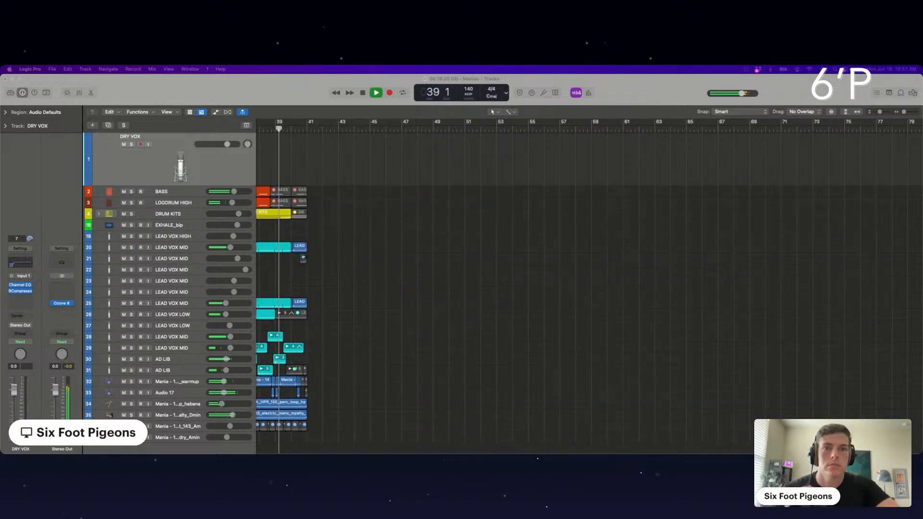
pyautogui.hscroll(-10, 414, 272)
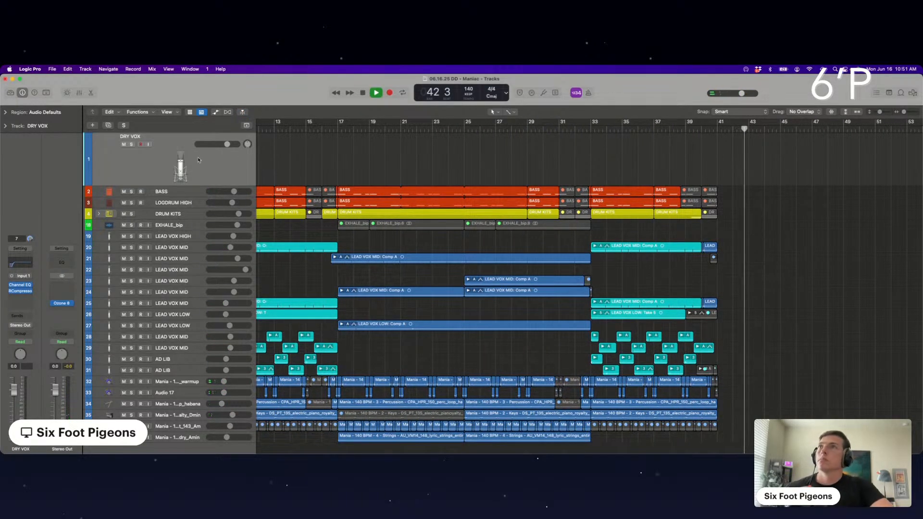
pyautogui.press('space')
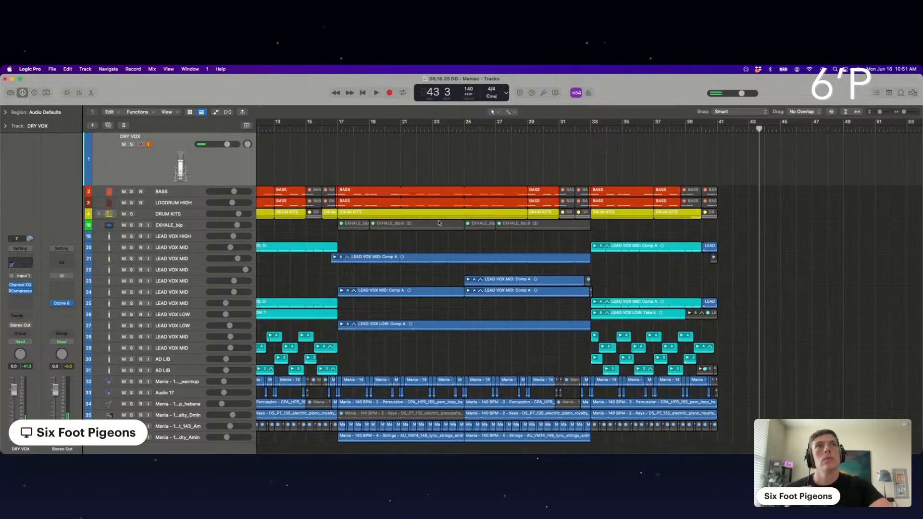
# Turn Low Latency Mode back on and review the full arrangement from bar 1.
pyautogui.scroll(-1, 324, 157)
pyautogui.click(531, 93)
pyautogui.scroll(1, 395, 163)
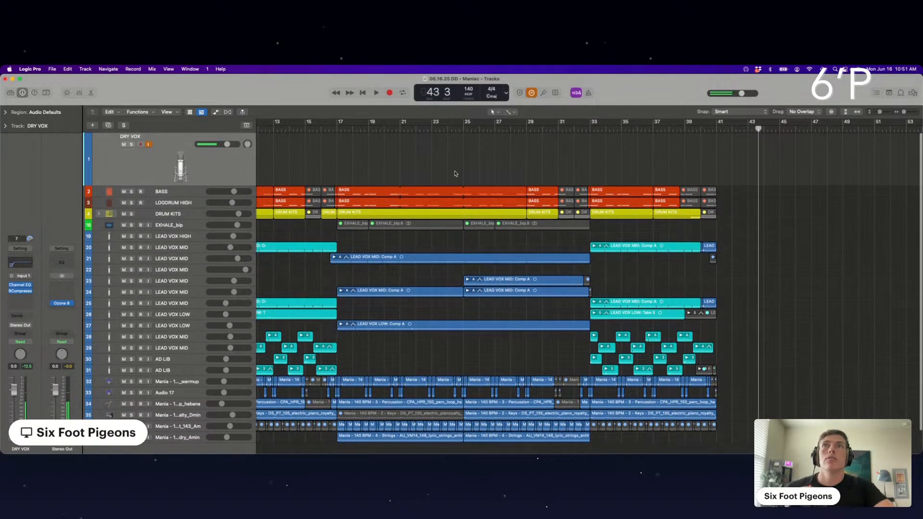
pyautogui.hscroll(-10, 455, 173)
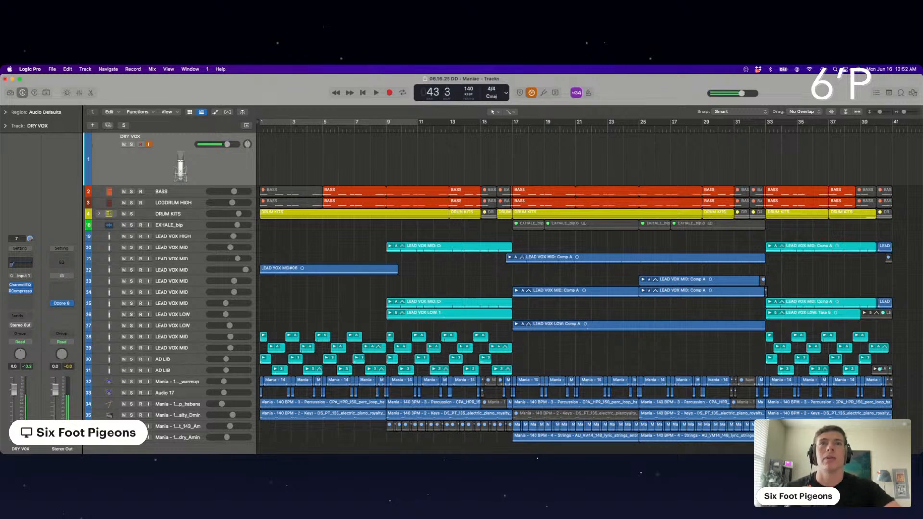
pyautogui.scroll(-2, 547, 366)
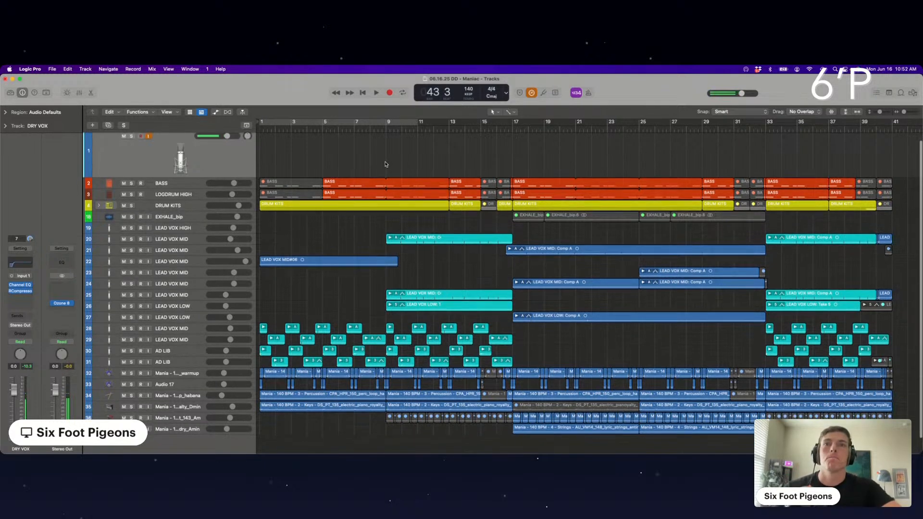